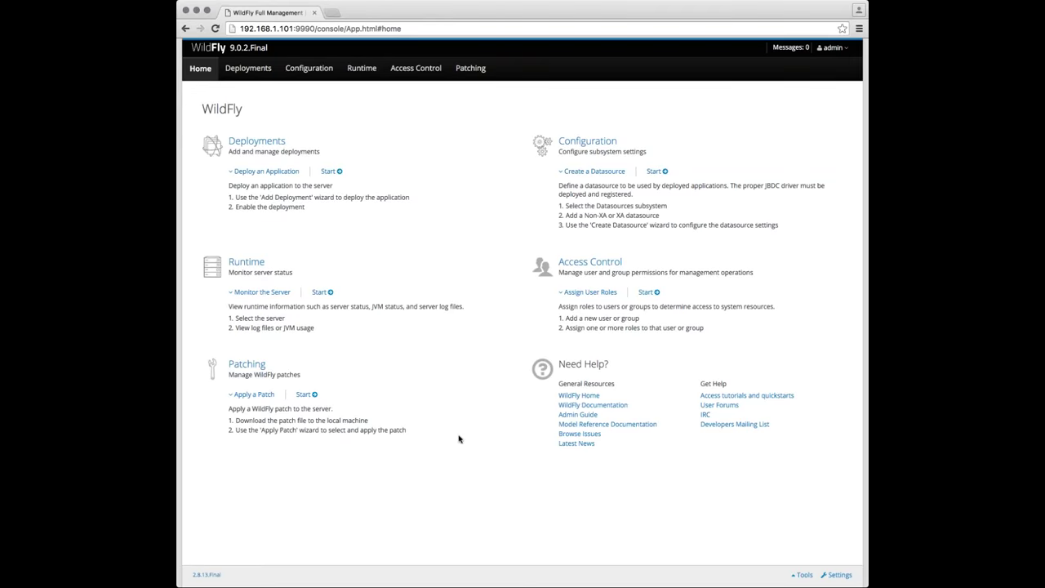
- Zoom the console in with Cmd+Plus and switch to the still-empty Deployments page
key(super+equal)
key(super+equal)
key(super+equal)
key(super+equal)
key(super+equal)
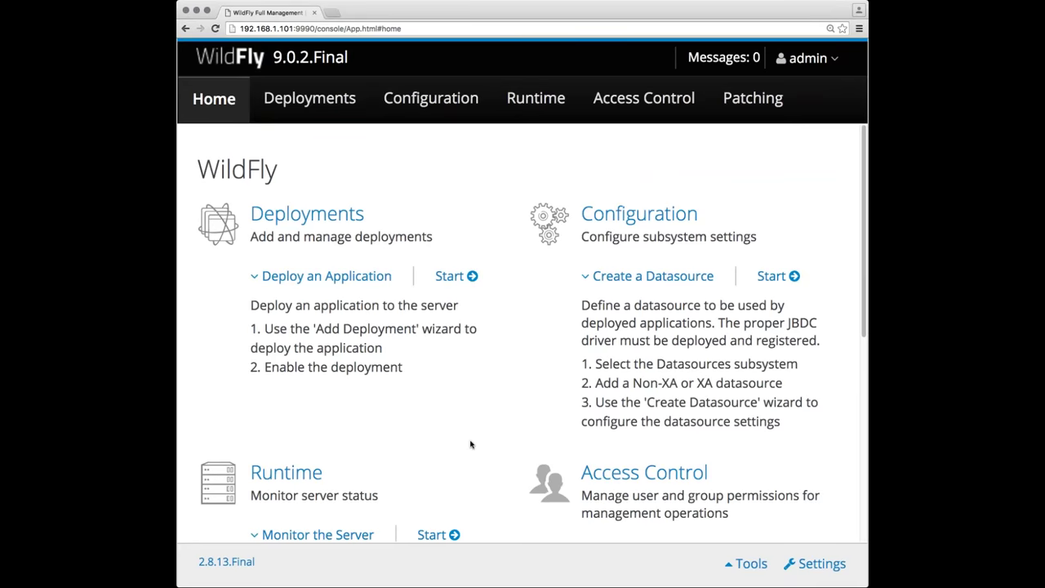
scroll(515, 266, down, 5)
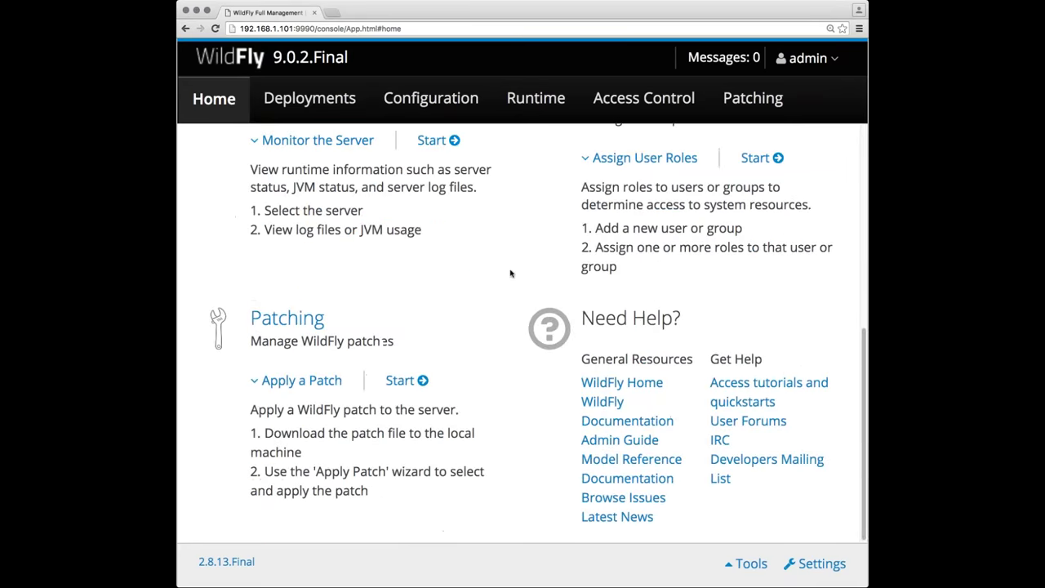
scroll(582, 345, up, 5)
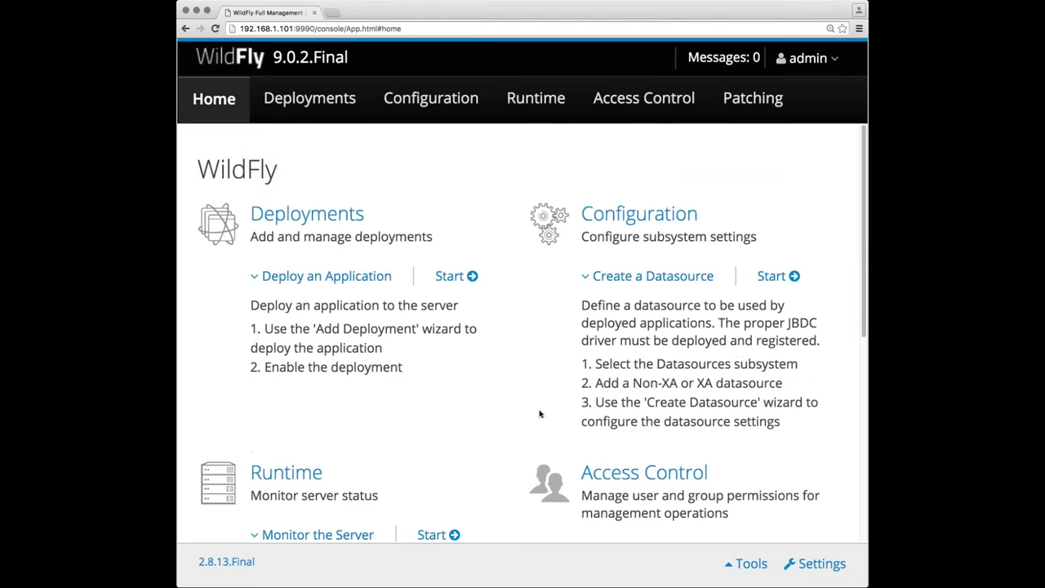
click(309, 98)
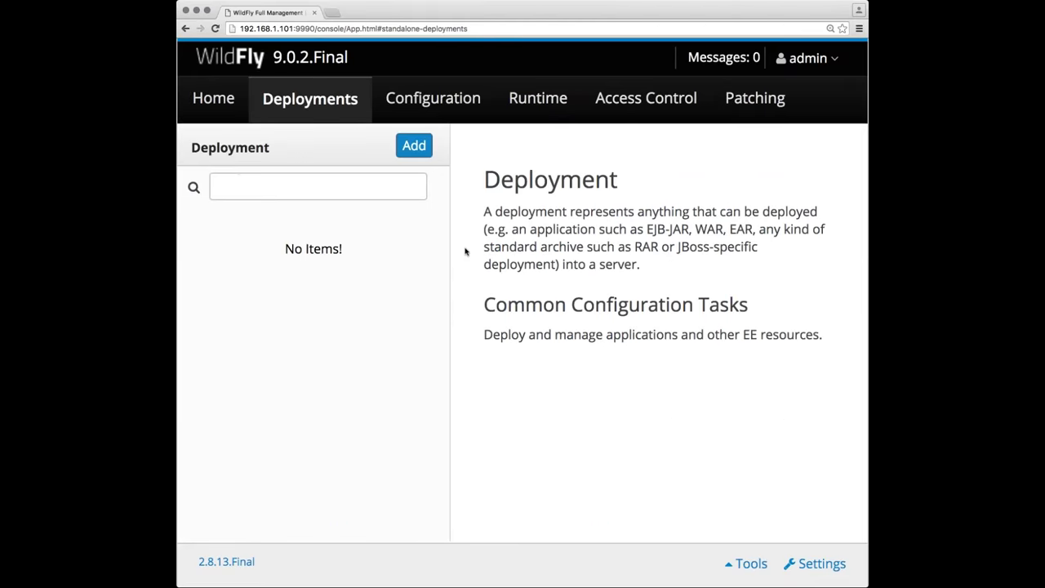
- Highlight terms such as EJB-JAR and EAR in the deployment description, then go to Configuration
drag(486, 214, 459, 212)
click(684, 279)
click(459, 212)
drag(474, 214, 714, 220)
click(731, 222)
drag(647, 229, 689, 229)
click(704, 230)
double_click(741, 230)
click(773, 233)
click(433, 102)
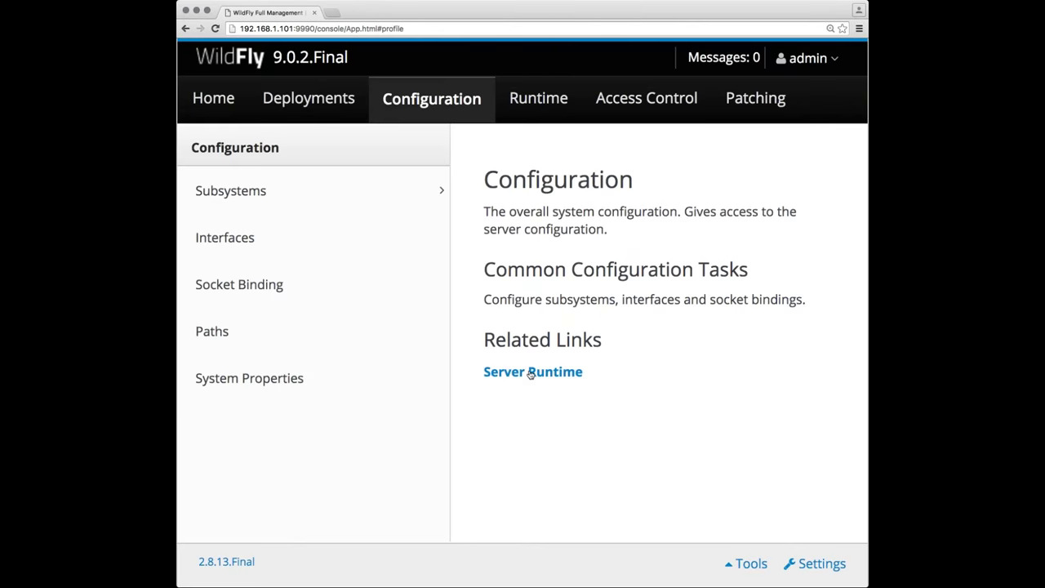
- List the subsystems and view the JCA, Datasources, Resource Adapters and Mail descriptions
click(531, 373)
click(430, 98)
click(232, 192)
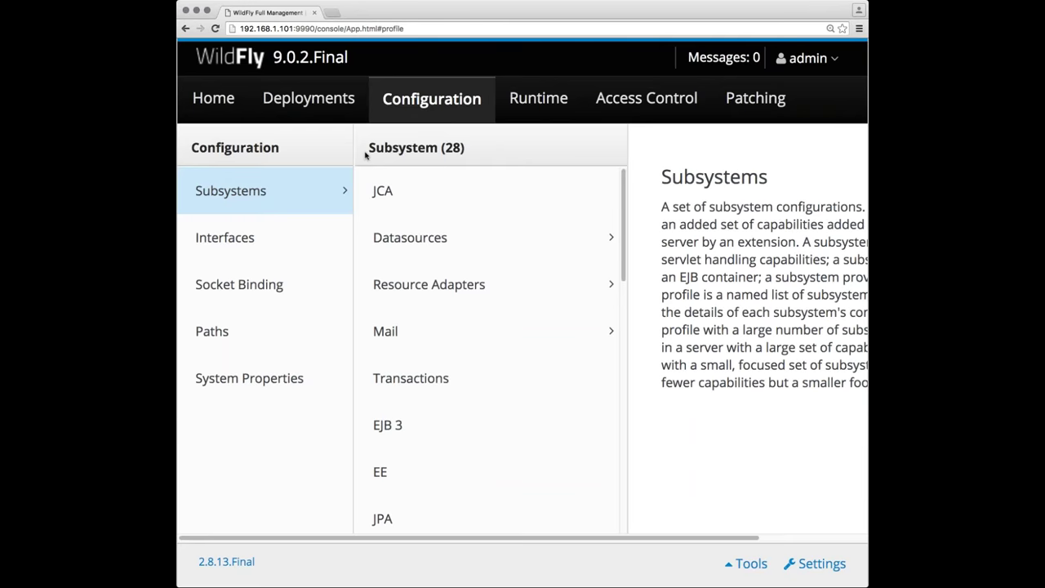
click(400, 194)
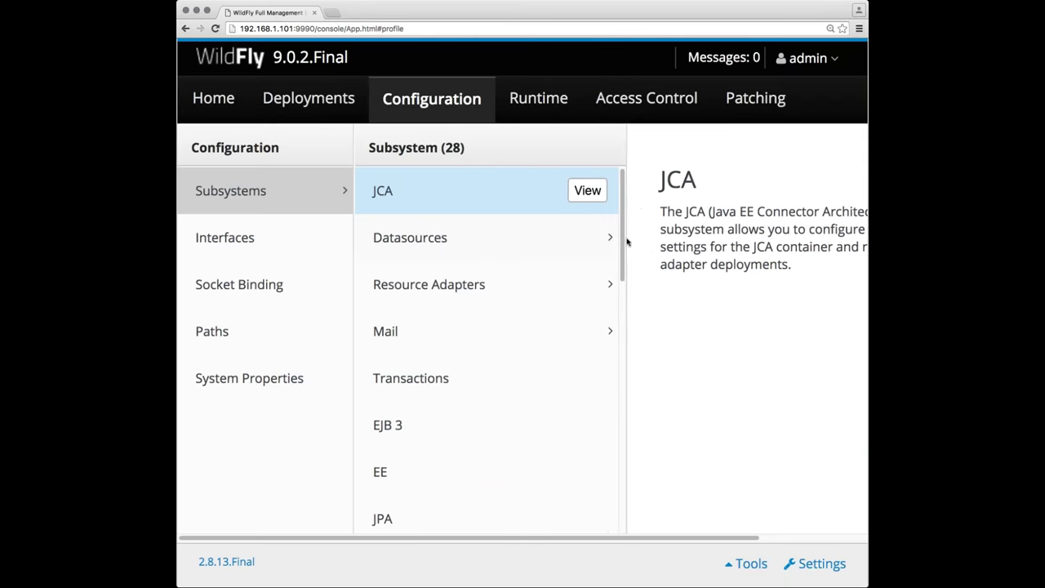
click(487, 234)
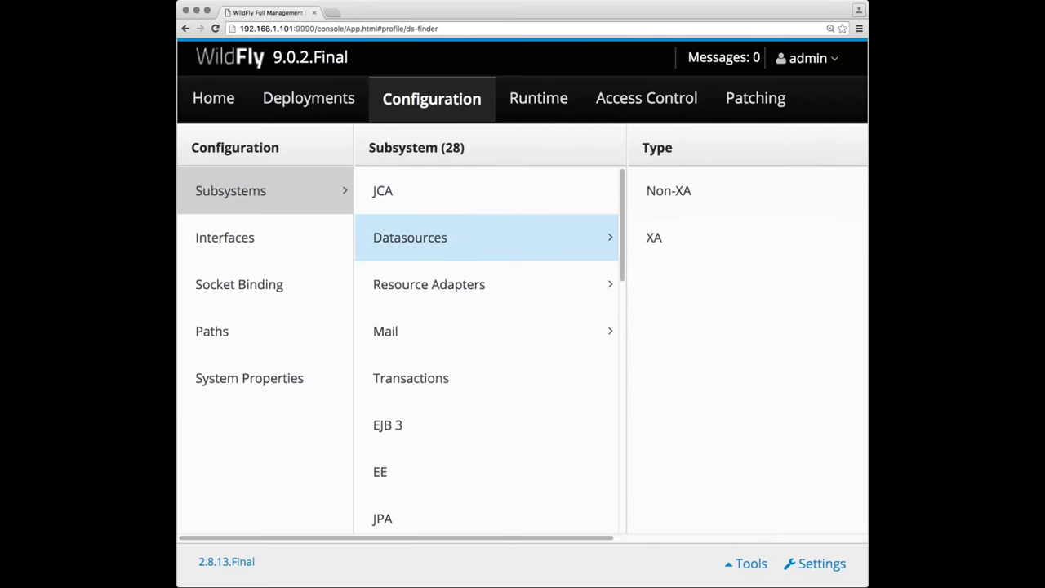
click(450, 292)
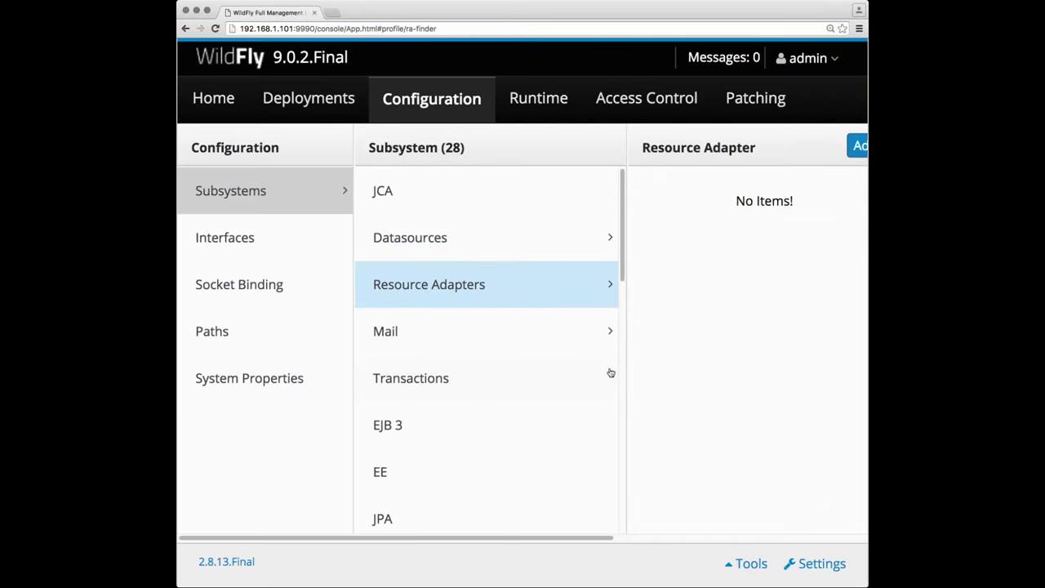
click(455, 334)
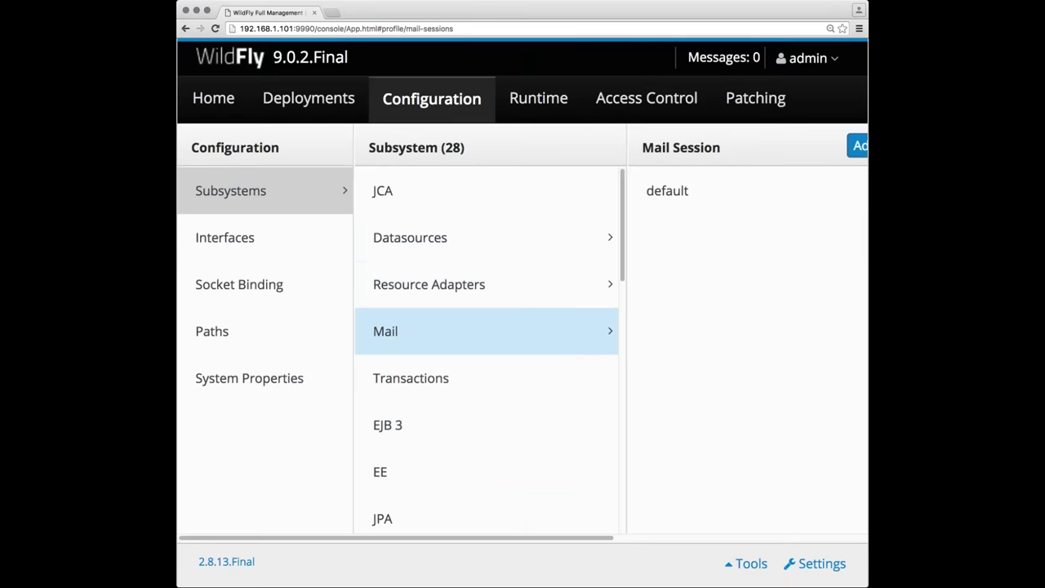
- View the Transactions, EJB 3, EE, JPA, Batch and IO subsystem descriptions
click(412, 394)
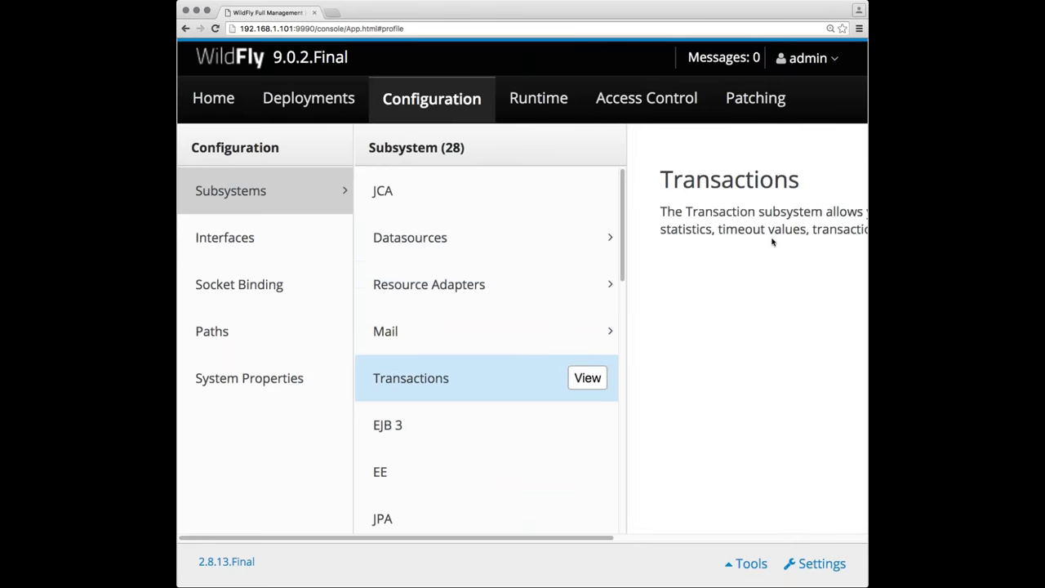
click(427, 431)
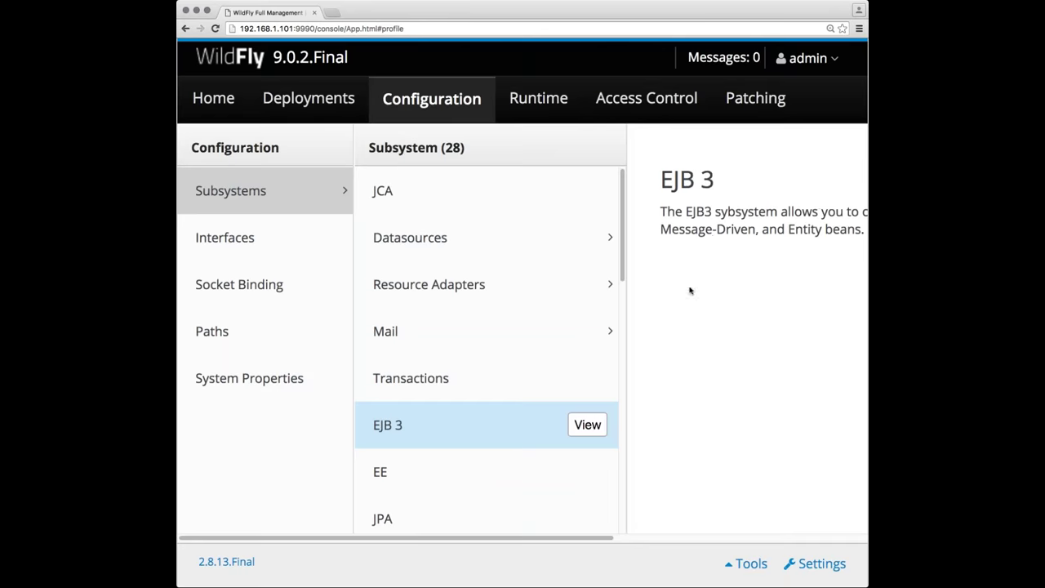
click(412, 470)
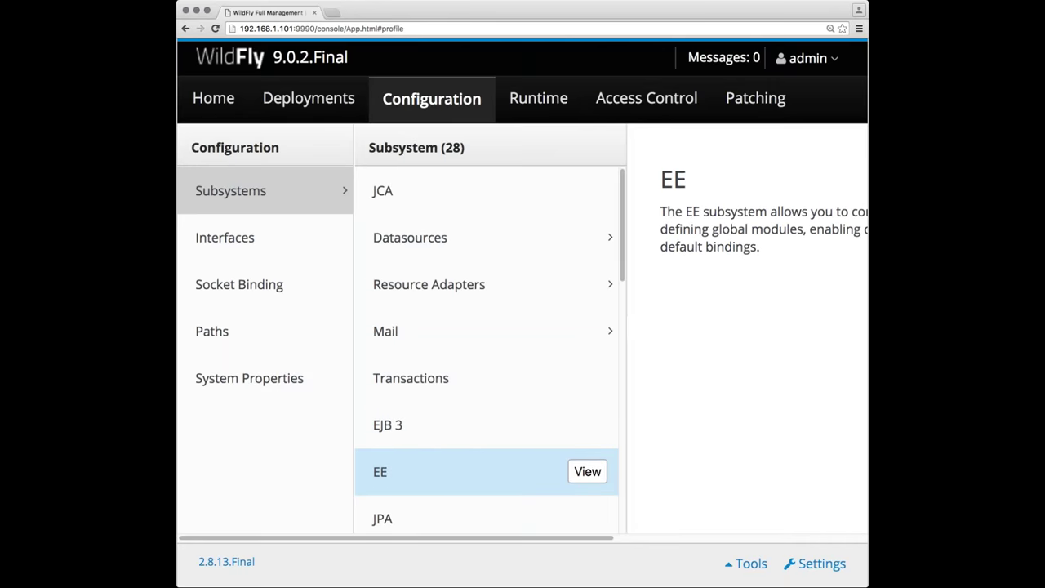
drag(627, 313, 711, 303)
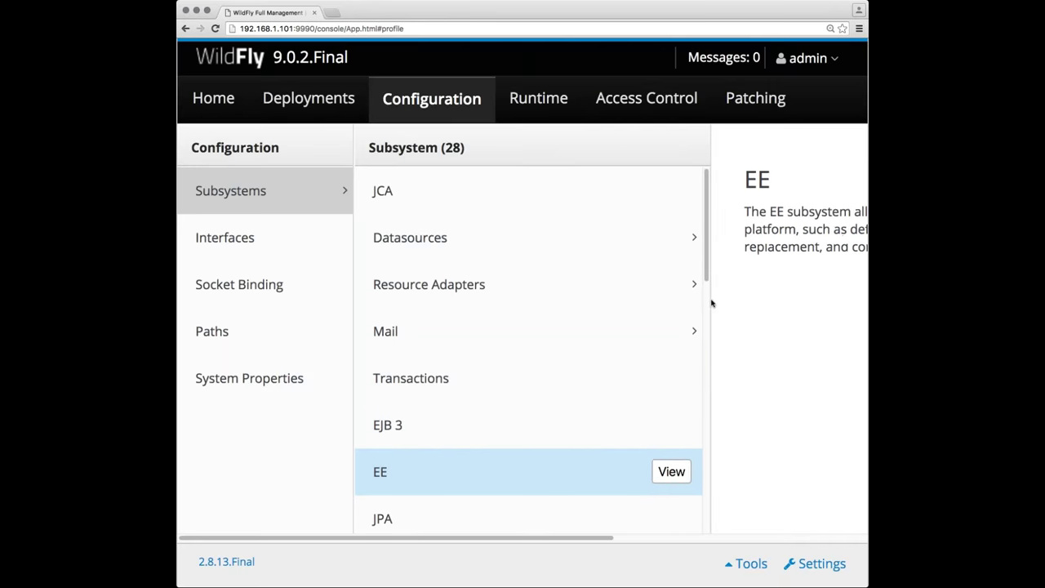
scroll(434, 432, down, 5)
click(399, 313)
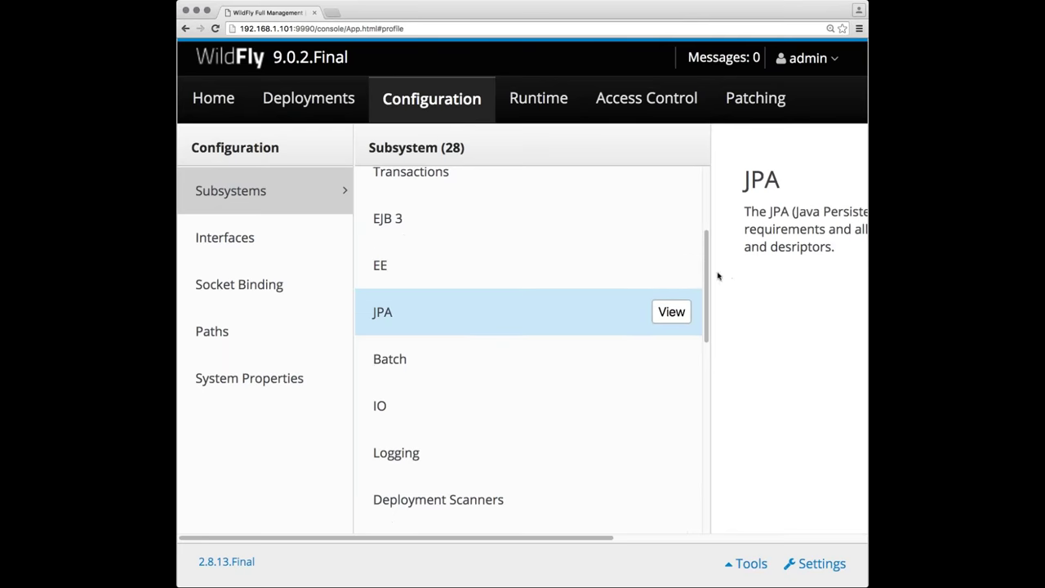
drag(707, 270, 607, 271)
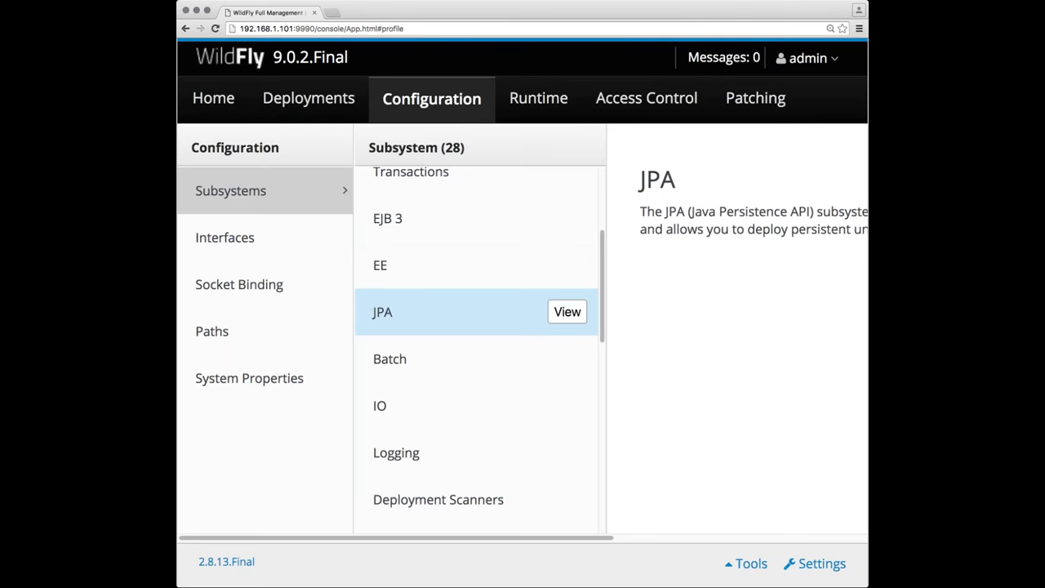
click(457, 359)
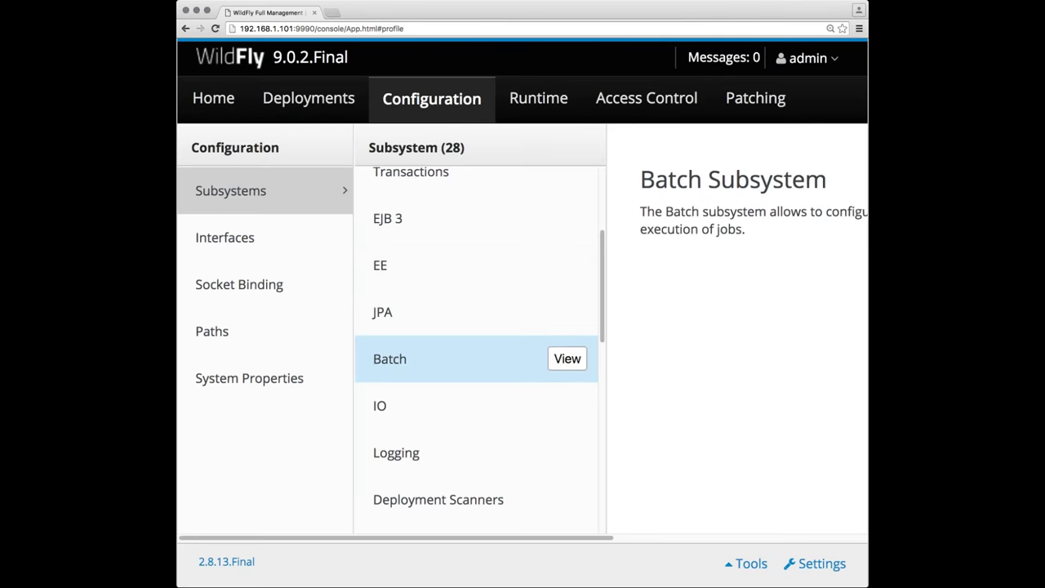
click(400, 411)
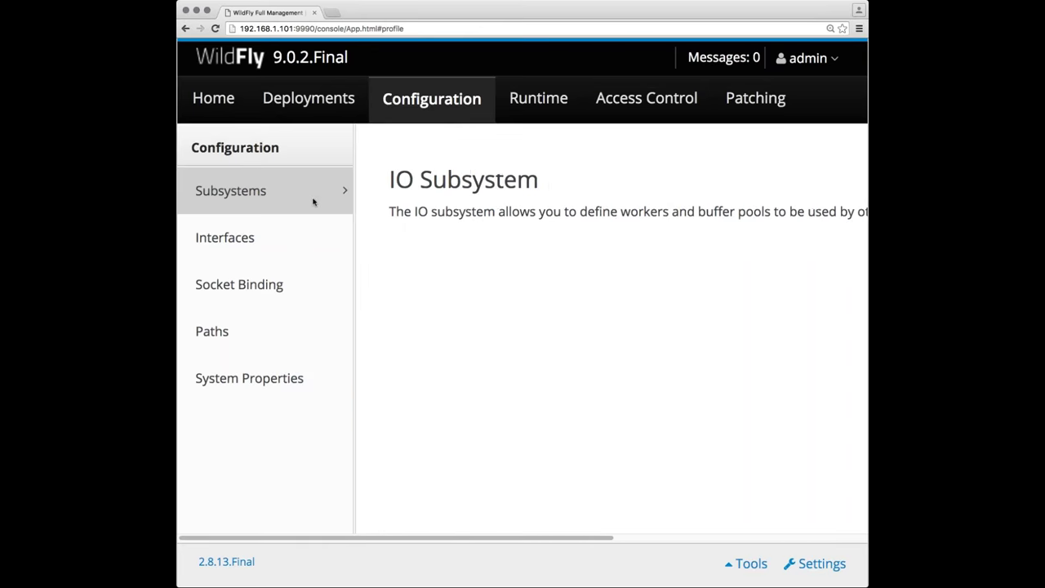
- Scroll further and view the Logging and Deployment Scanners descriptions
mouse_move(358, 206)
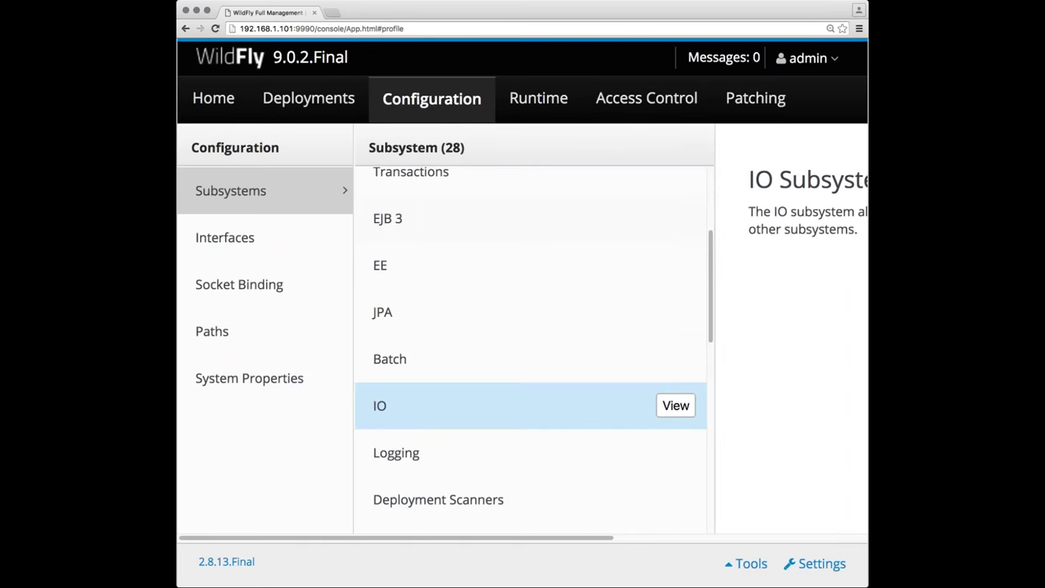
scroll(530, 343, down, 3)
click(659, 260)
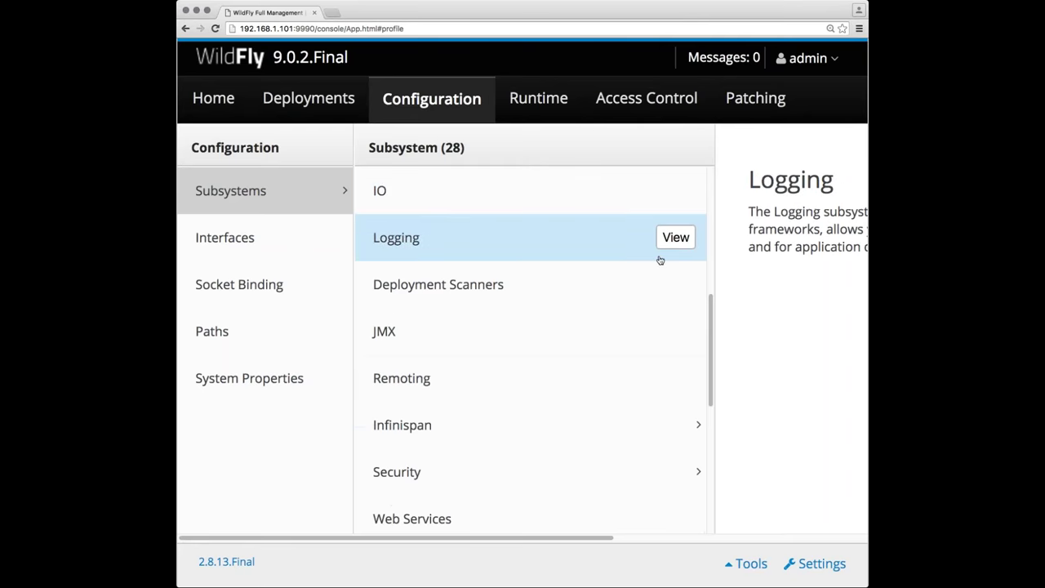
click(495, 285)
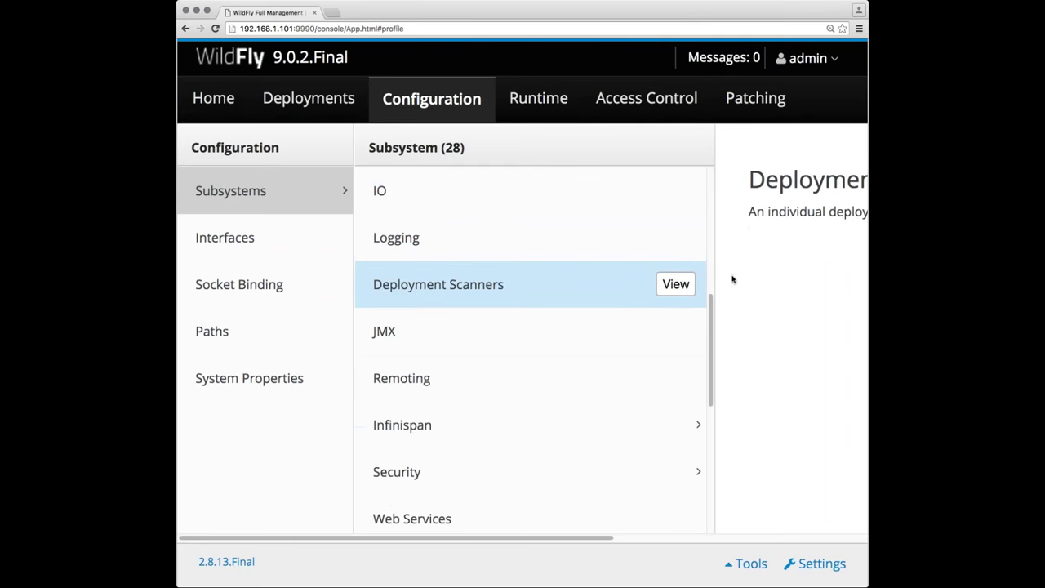
mouse_move(602, 243)
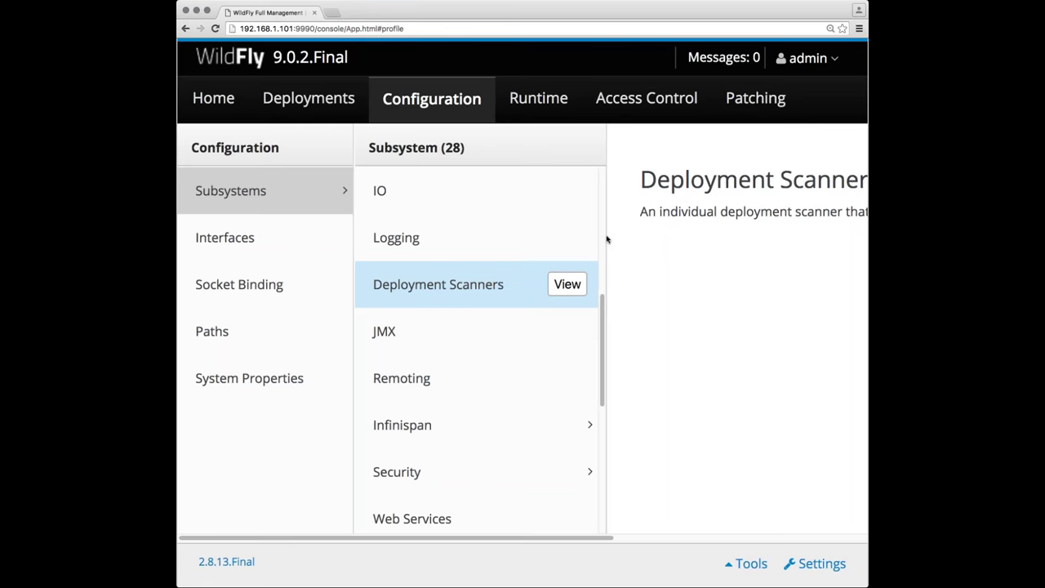
- Read the JMX and Remoting subsystem descriptions, resizing the subsystem list column
click(461, 340)
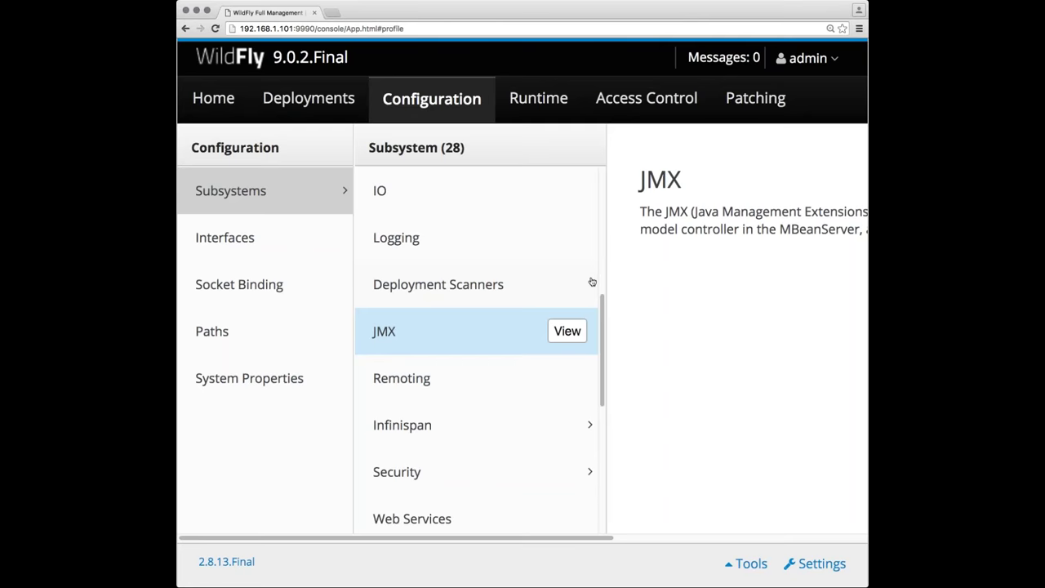
key(Down)
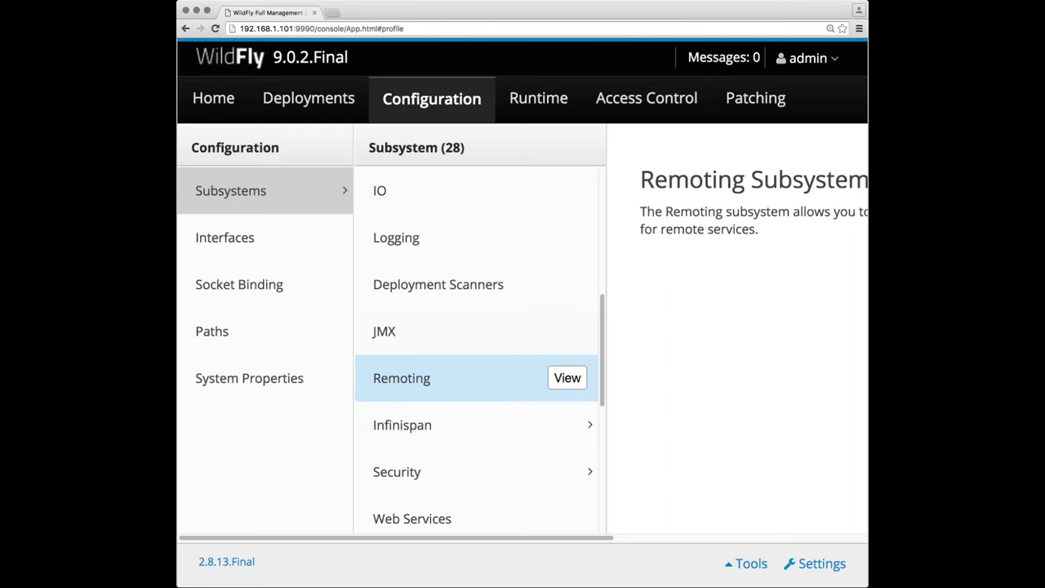
drag(611, 222, 632, 215)
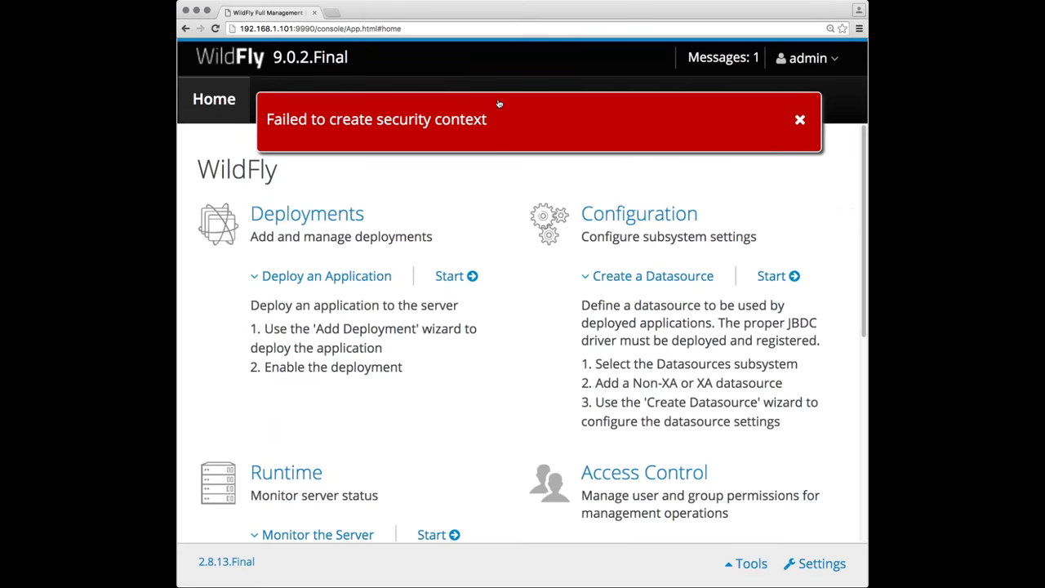
- Dismiss the security-context error and show the Interfaces description under Configuration
click(800, 120)
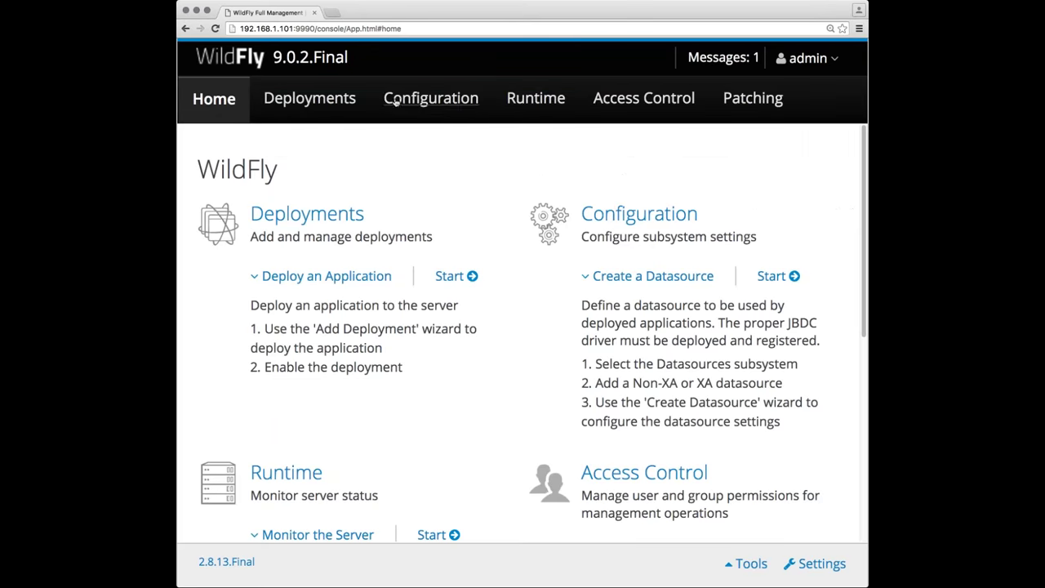
click(431, 97)
scroll(452, 406, down, 10)
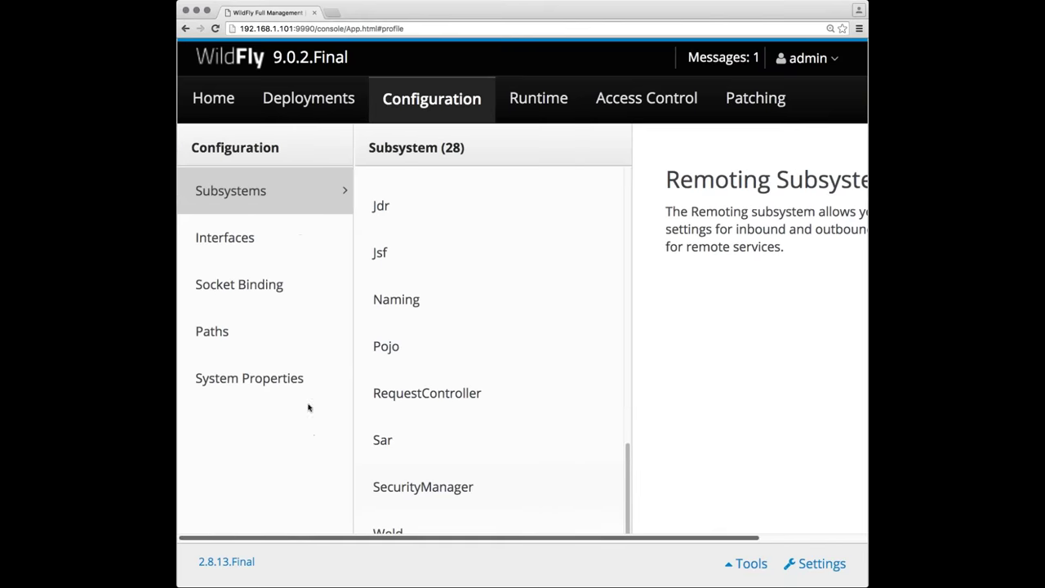
click(236, 242)
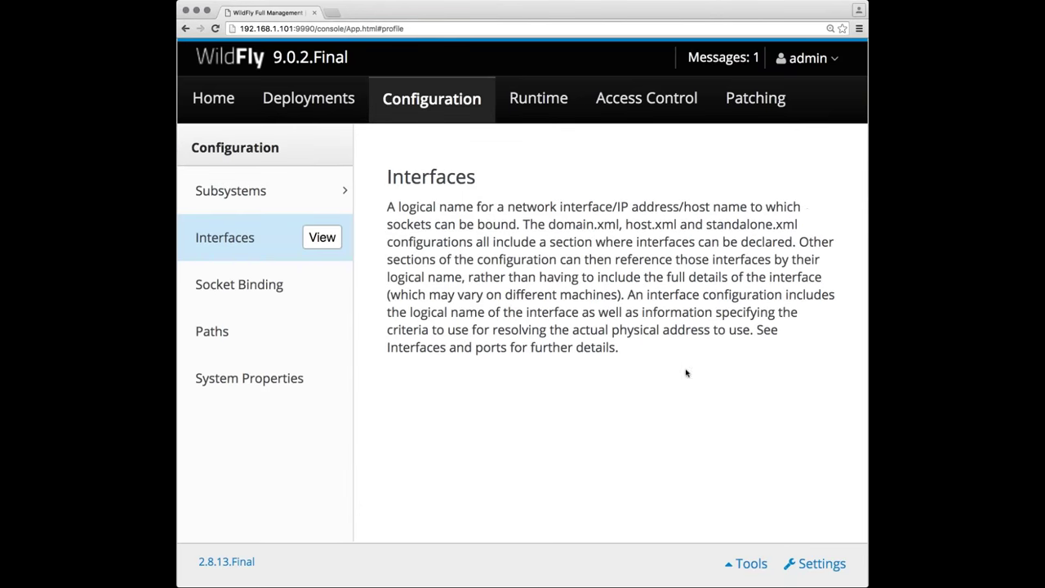
drag(454, 206, 416, 207)
- Open the network interfaces list and step through its rows
click(235, 241)
click(322, 237)
scroll(547, 343, down, 4)
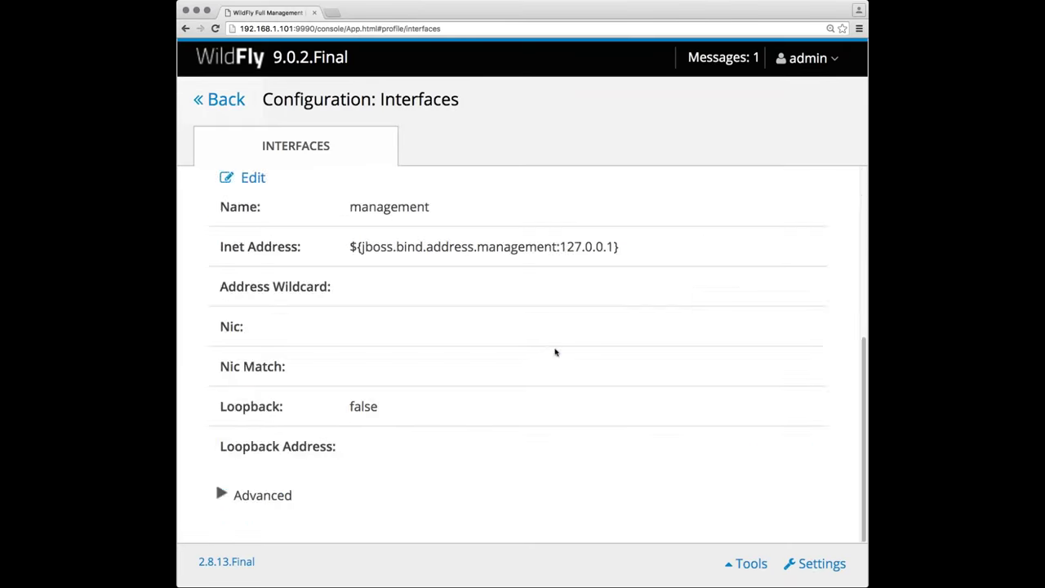
scroll(555, 350, up, 5)
key(Down)
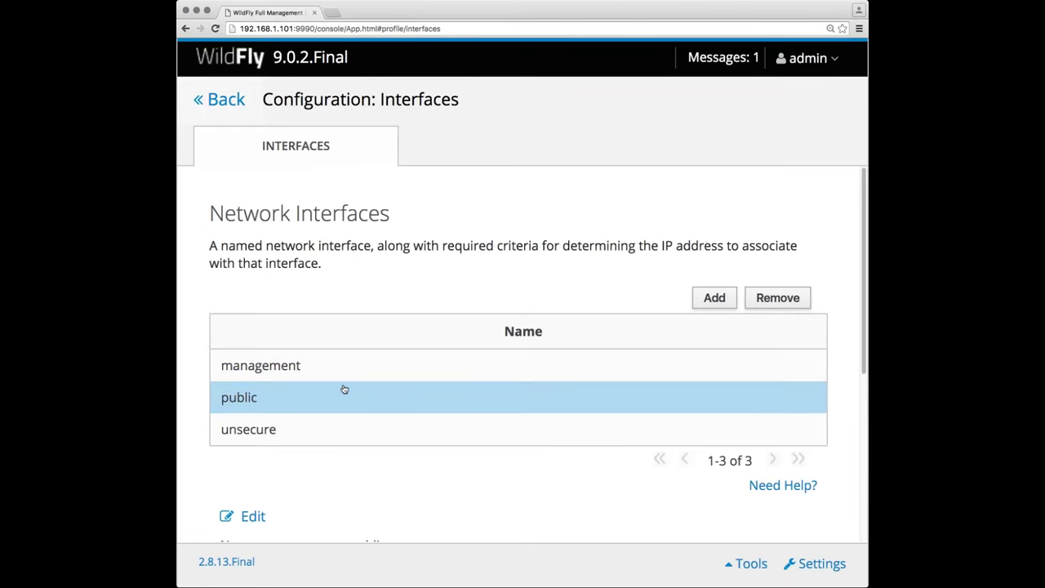
key(Up)
key(Down)
key(Down)
key(Up)
key(Up)
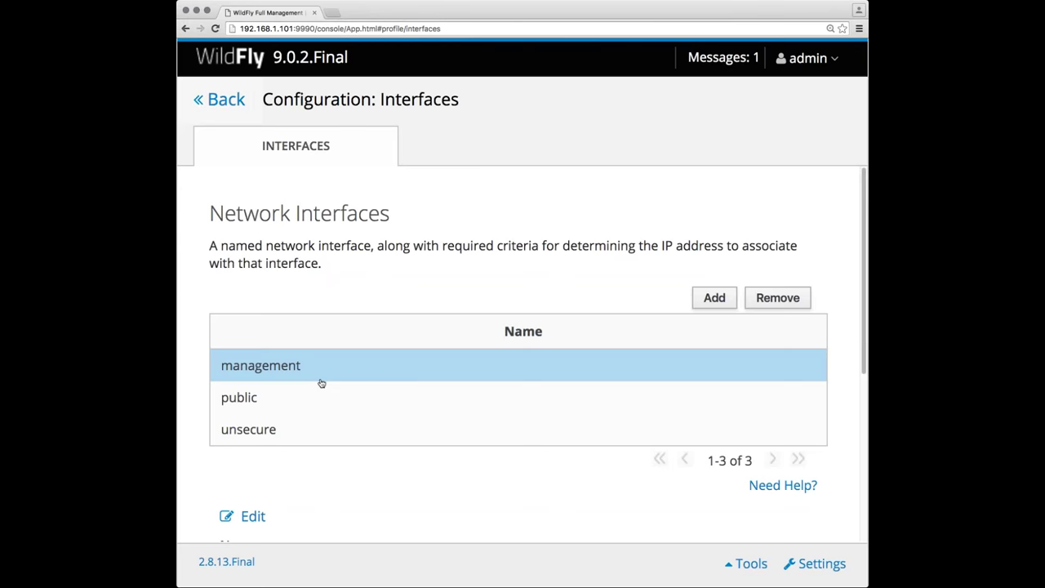
- Select the management interface and review its details
double_click(296, 366)
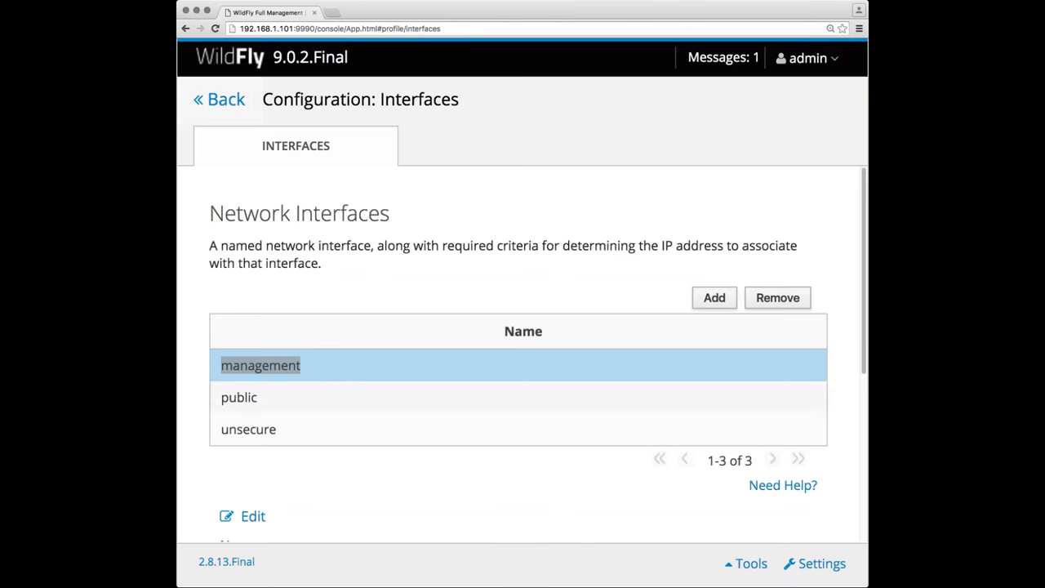
click(338, 365)
scroll(530, 384, down, 5)
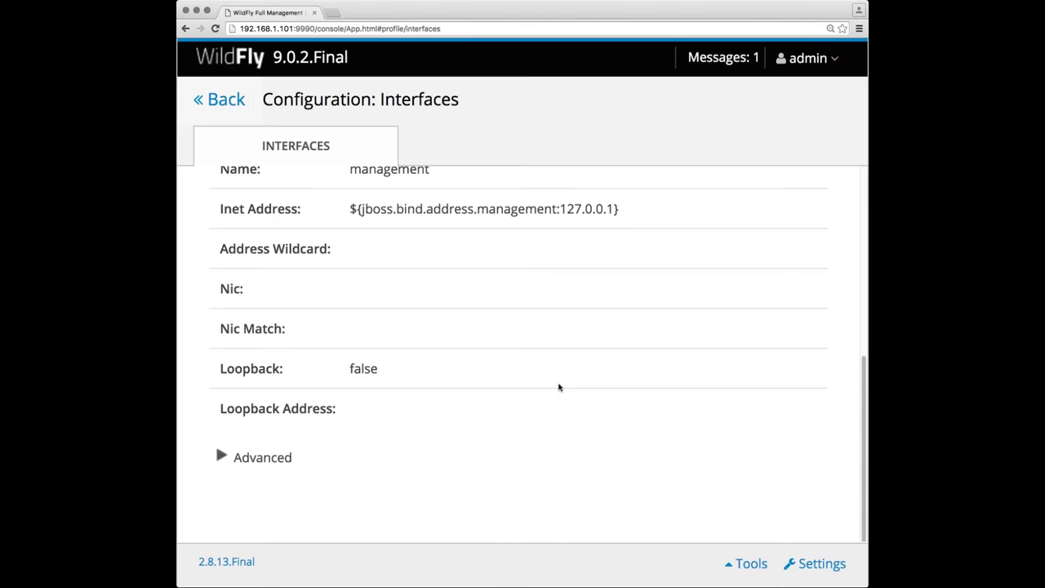
scroll(557, 388, up, 4)
scroll(532, 378, down, 1)
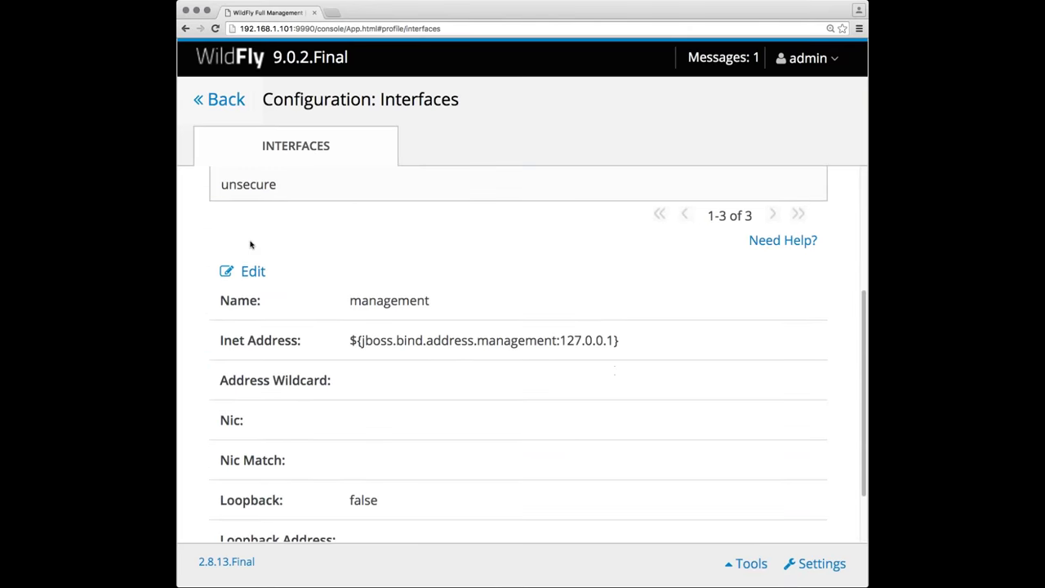
scroll(347, 300, down, 1)
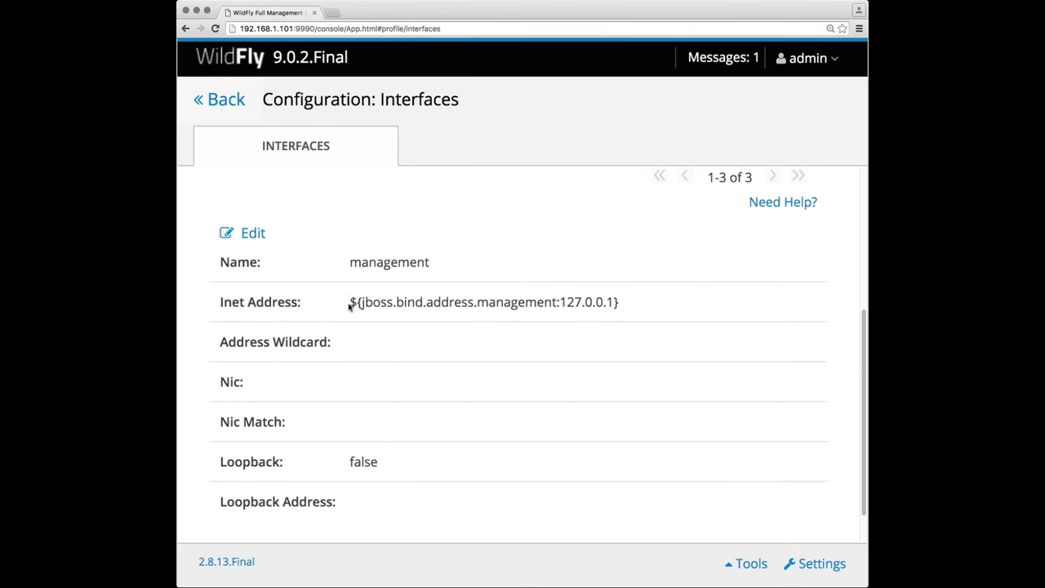
drag(349, 303, 597, 320)
click(478, 299)
- Edit the management interface, replacing 127.0.0.1 with 192.168.1.101 in Inet Address
click(245, 233)
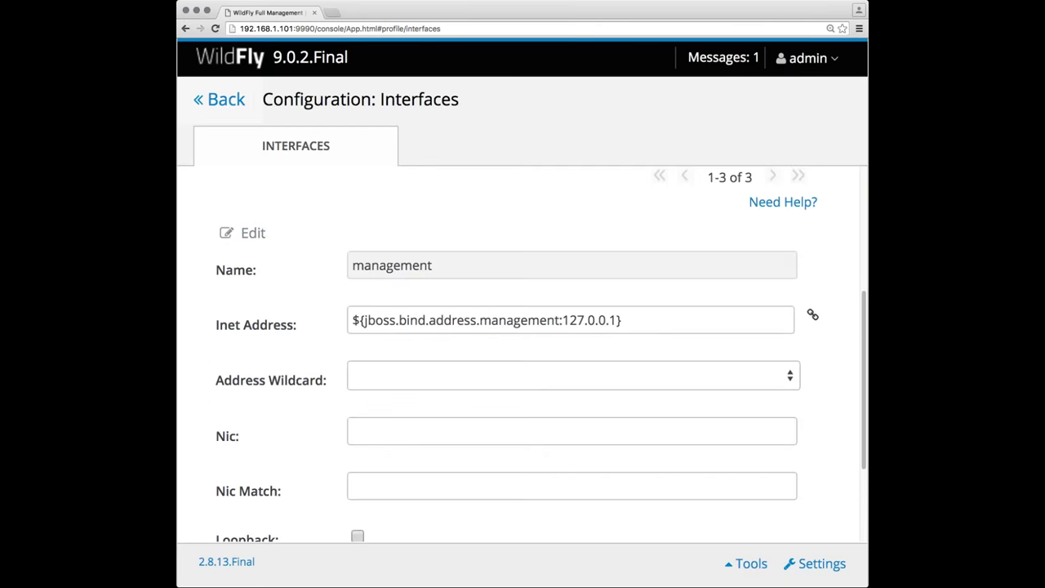
drag(617, 320, 559, 320)
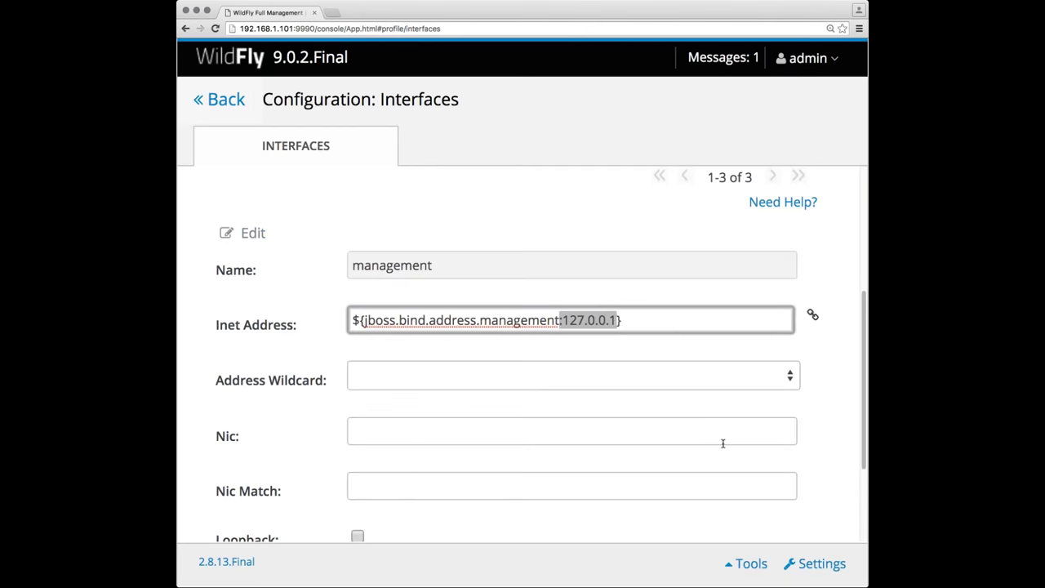
key(Right)
key(BackSpace)
key(BackSpace)
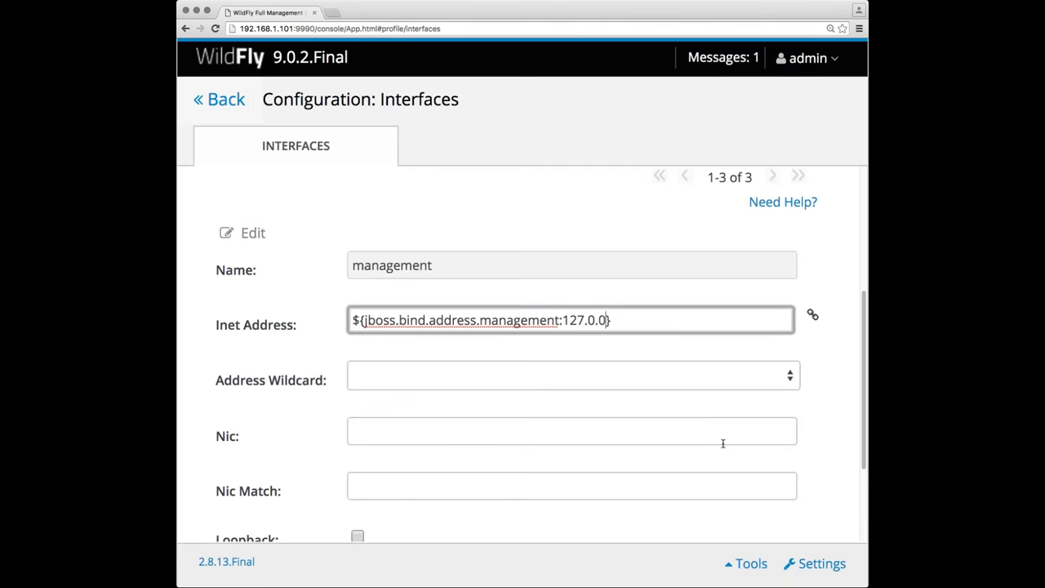
key(BackSpace)
key(BackSpace)
key(BackSpace)
key(BackSpace)
key(BackSpace)
key(BackSpace)
key(BackSpace)
text(192.168.1.101)
drag(864, 418, 865, 447)
scroll(863, 440, down, 2)
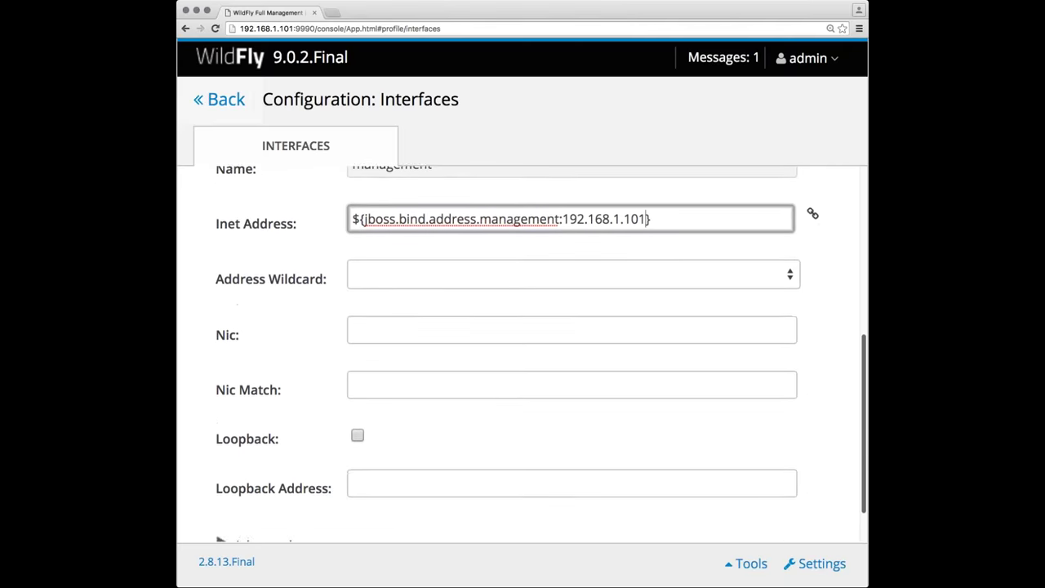
click(790, 269)
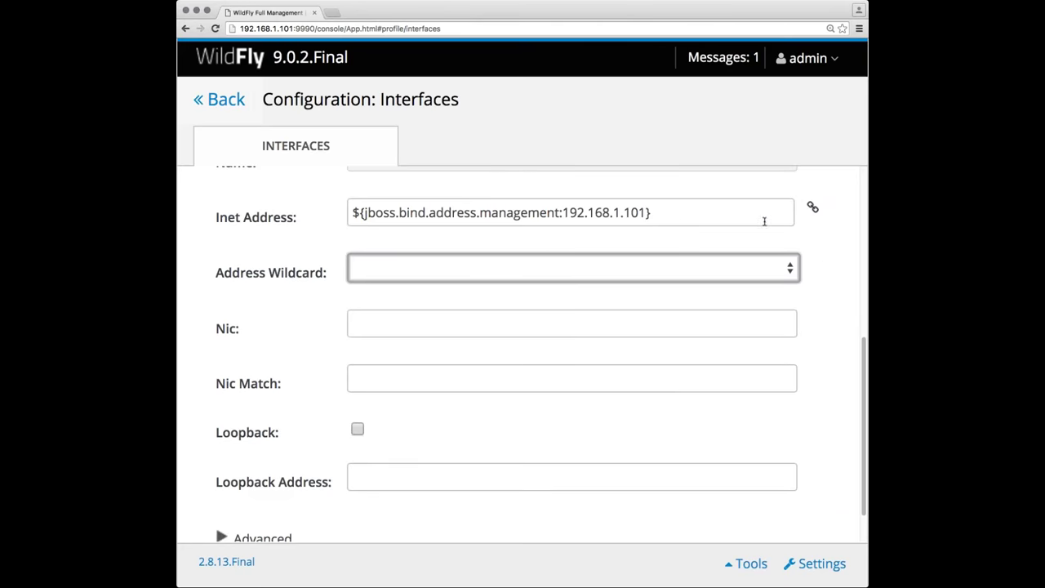
- Check the advanced interface options and save the management interface's new address
scroll(694, 237, down, 5)
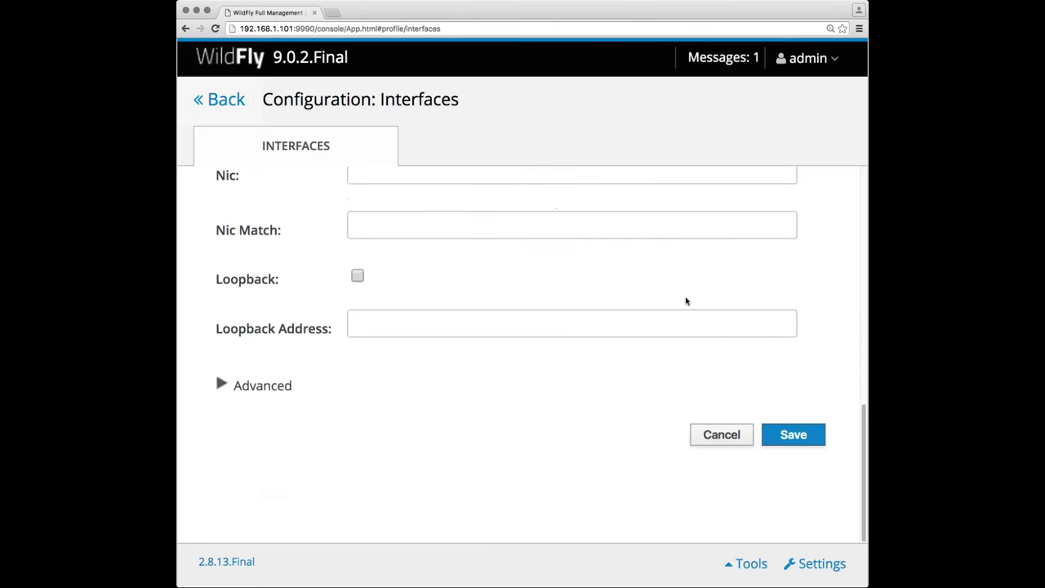
click(222, 384)
scroll(366, 381, down, 3)
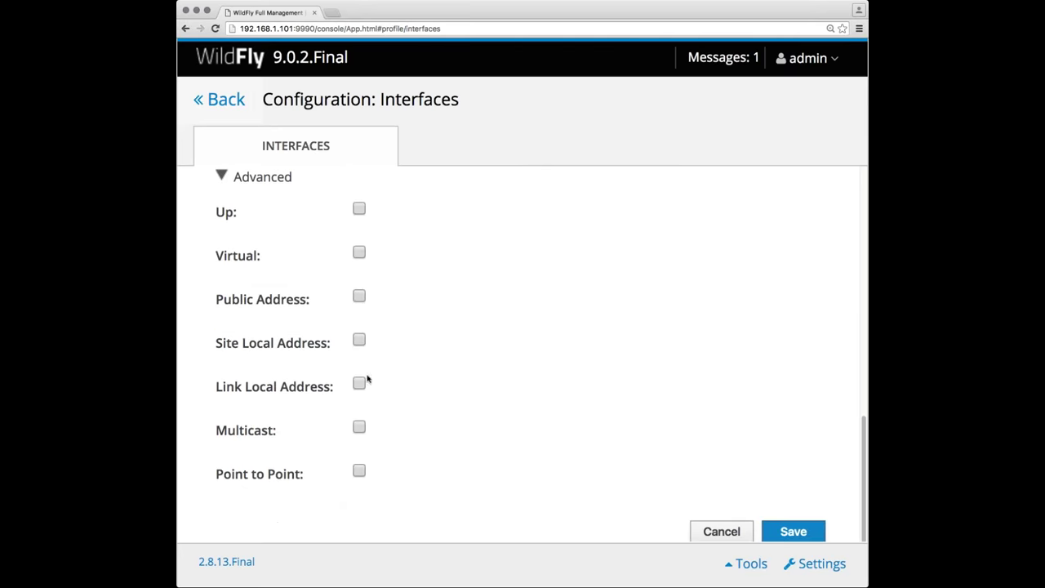
scroll(367, 308, down, 1)
scroll(366, 308, up, 7)
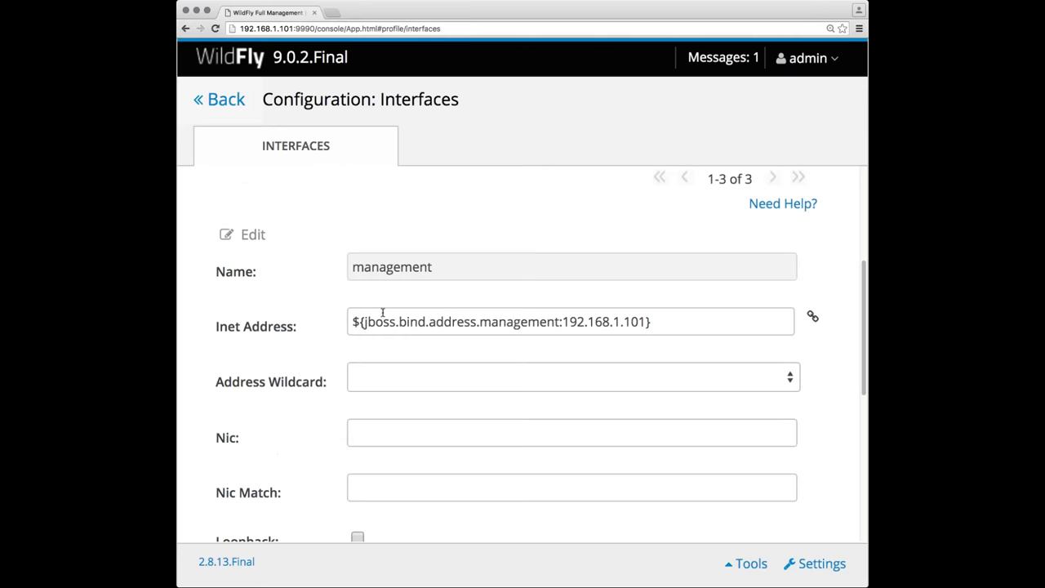
scroll(392, 316, down, 7)
click(793, 434)
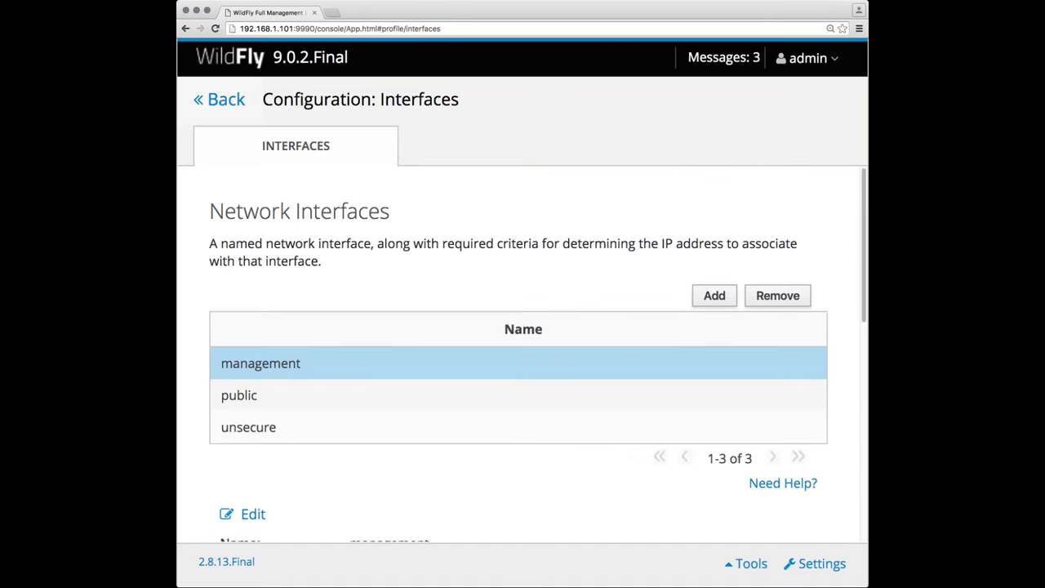
- Edit the public interface, replacing 127.0.0.1 with 192.168.1.101 in Inet Address
click(564, 398)
scroll(547, 475, down, 10)
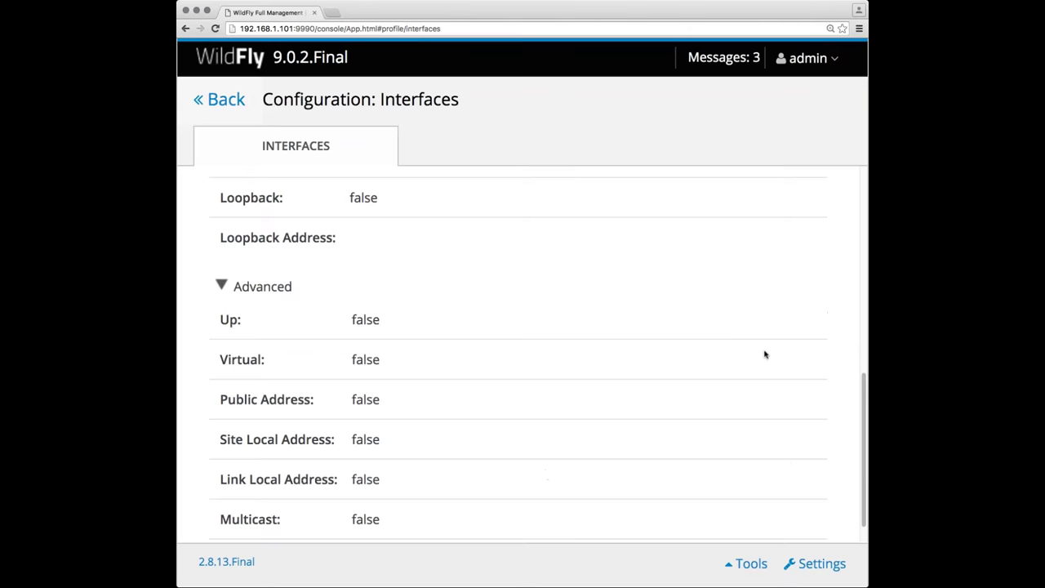
scroll(762, 355, up, 5)
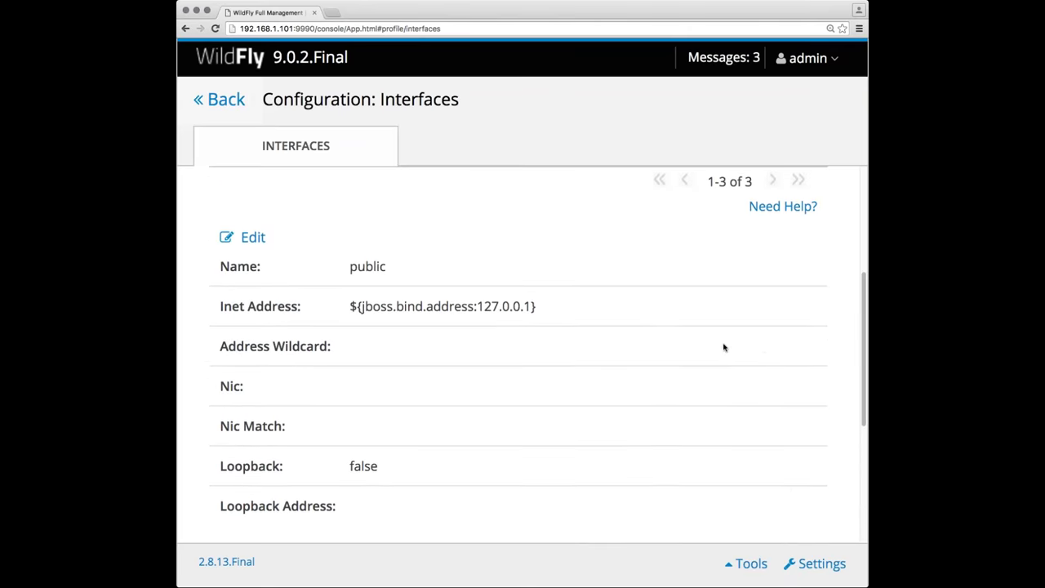
click(265, 237)
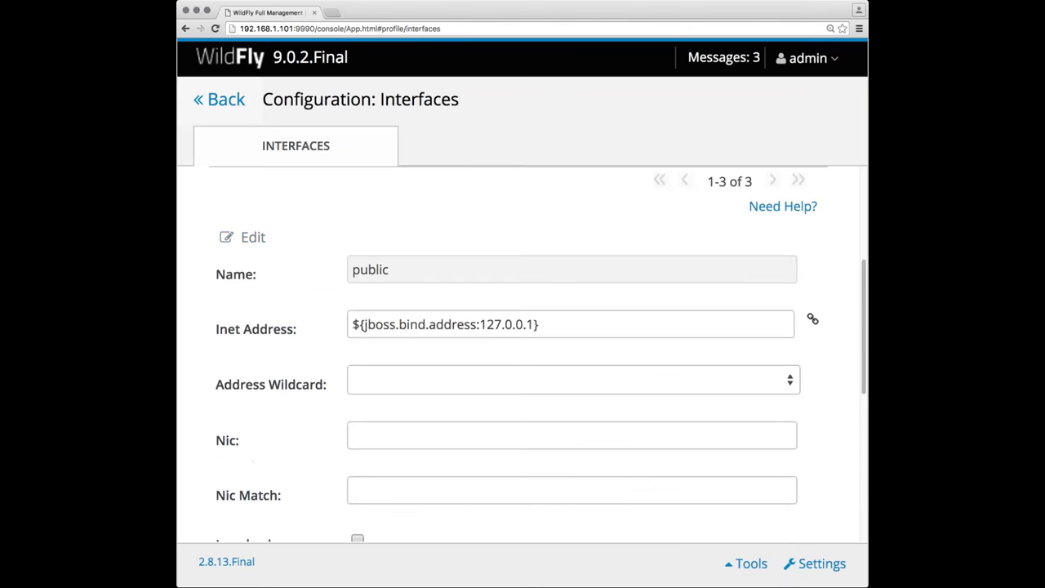
drag(532, 325, 481, 328)
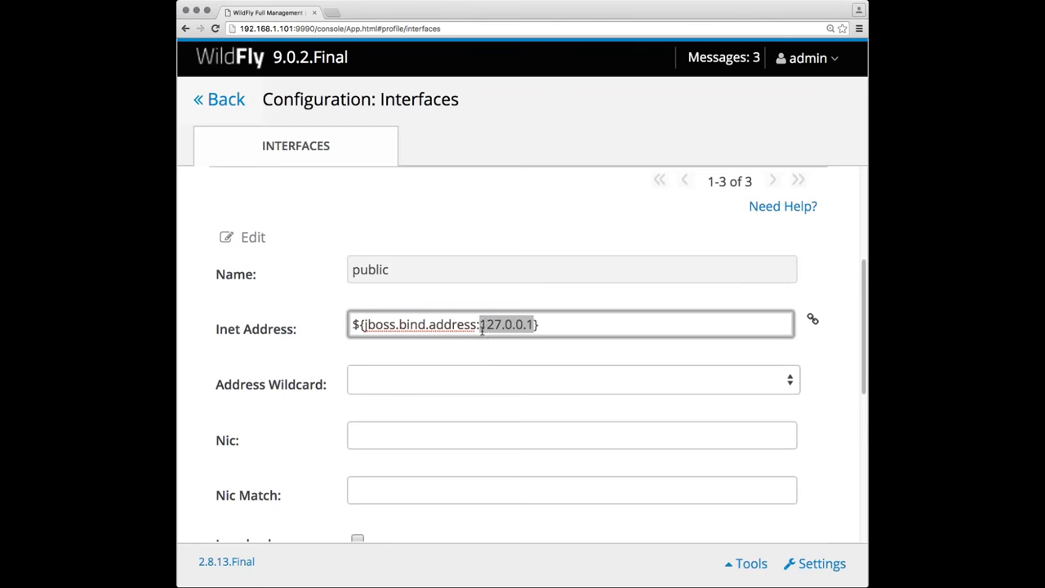
text(192.168.1.)
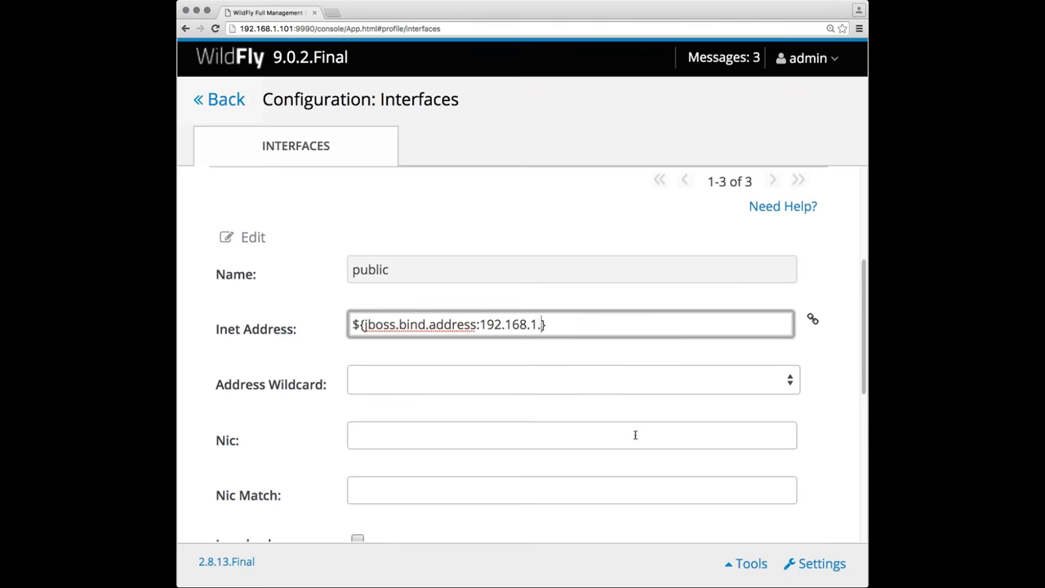
text(101)
- Save the public interface and dismiss the modification confirmation
scroll(679, 471, down, 5)
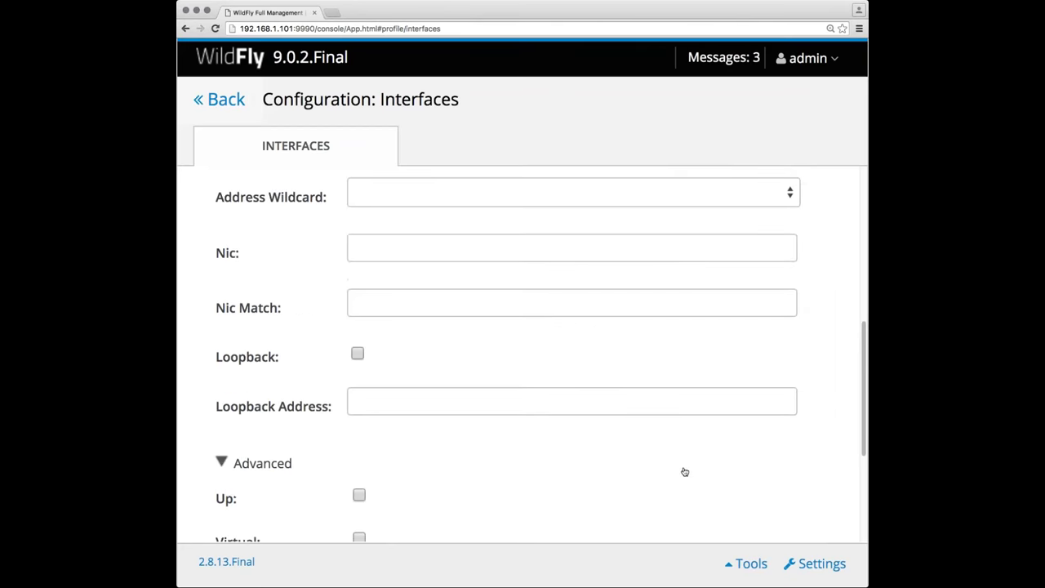
scroll(684, 471, down, 5)
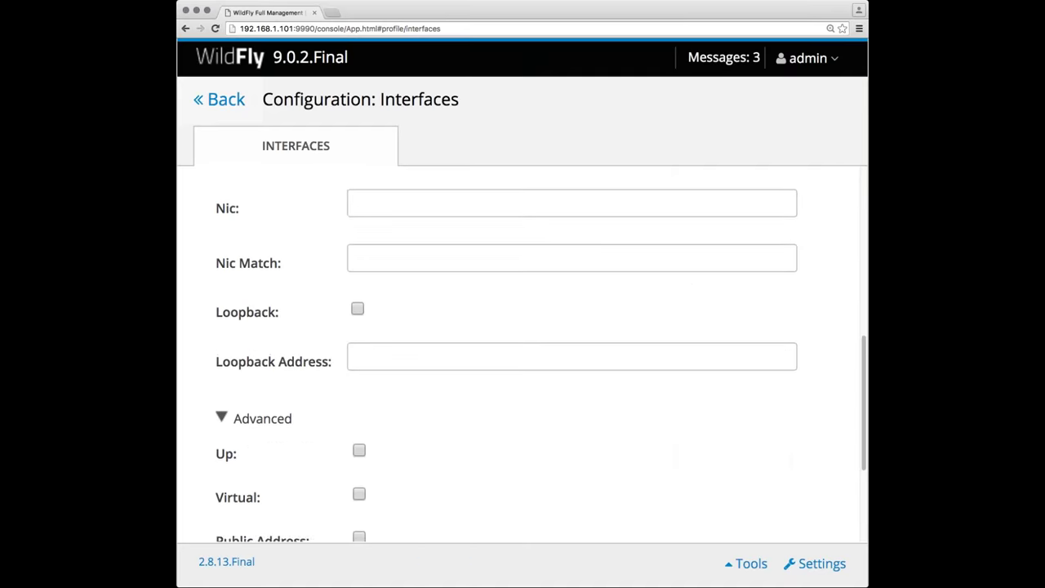
scroll(702, 450, up, 4)
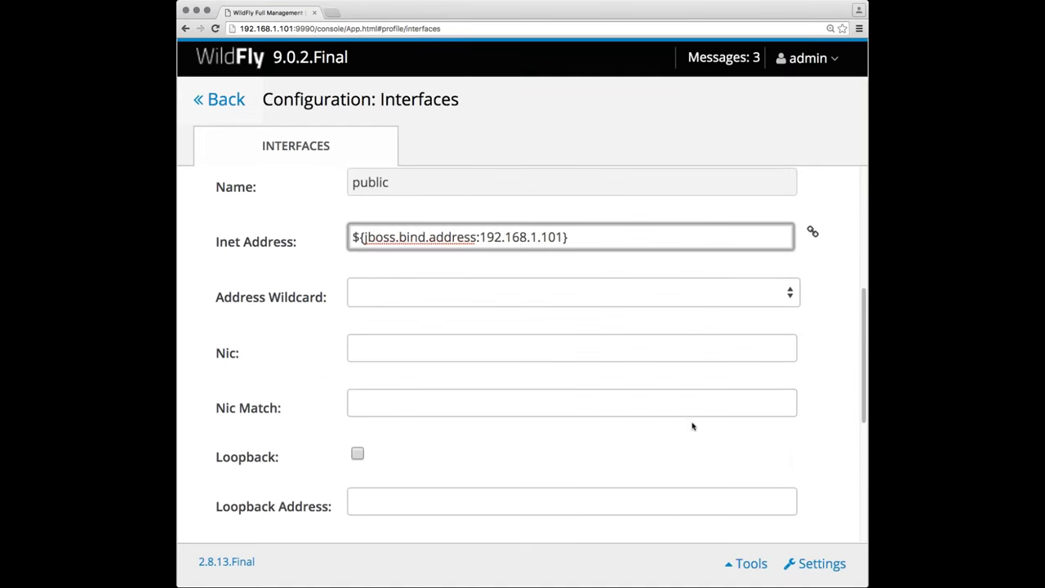
scroll(724, 430, down, 10)
click(792, 433)
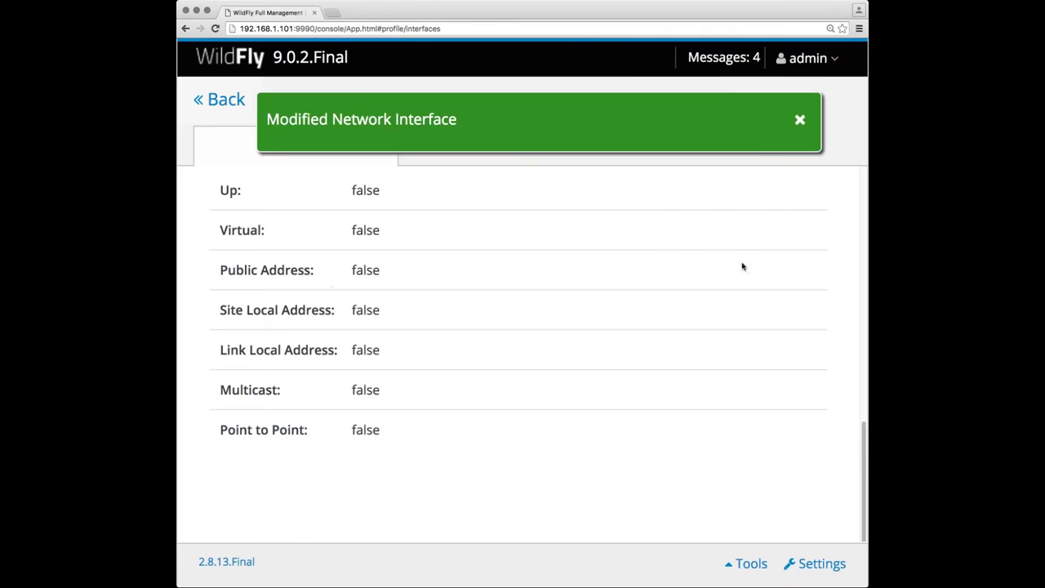
click(799, 119)
scroll(645, 245, up, 10)
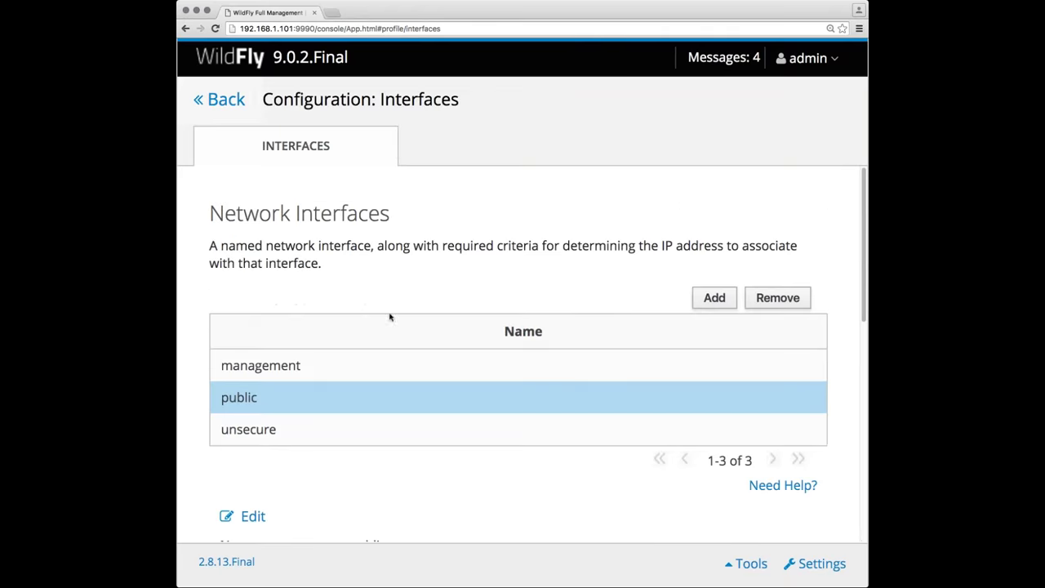
- Edit the unsecure interface's Inet Address from 127.0.0.1 to 192.168.1.101, fixing a typo
click(275, 436)
scroll(620, 440, down, 8)
scroll(620, 441, up, 2)
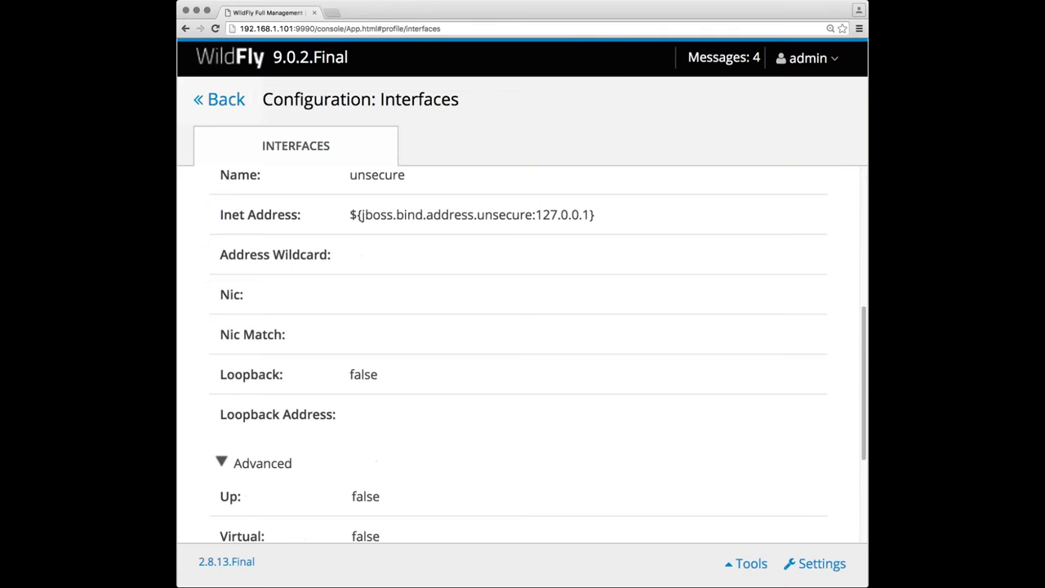
scroll(714, 354, up, 2)
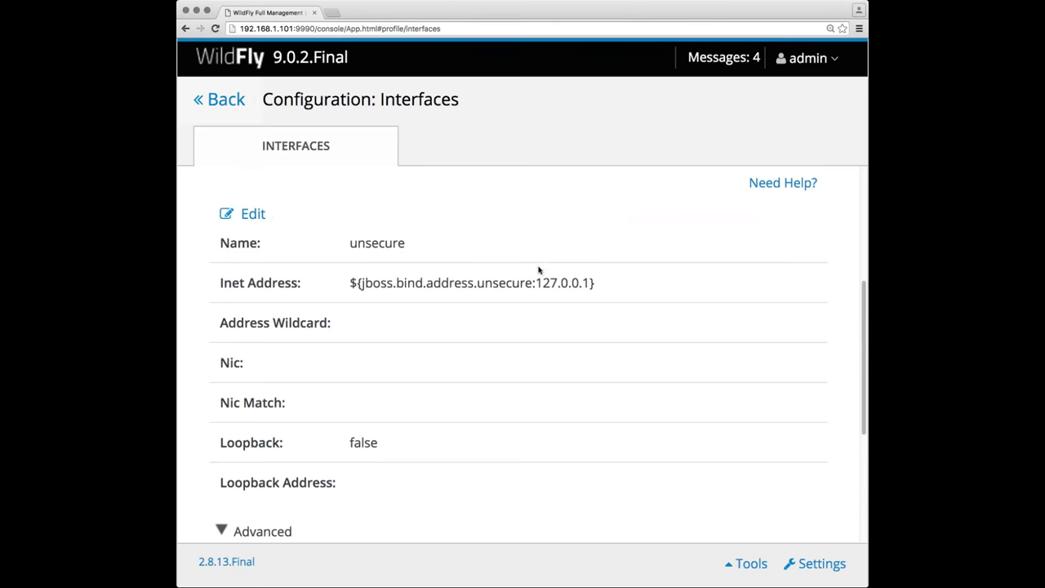
click(248, 217)
click(597, 301)
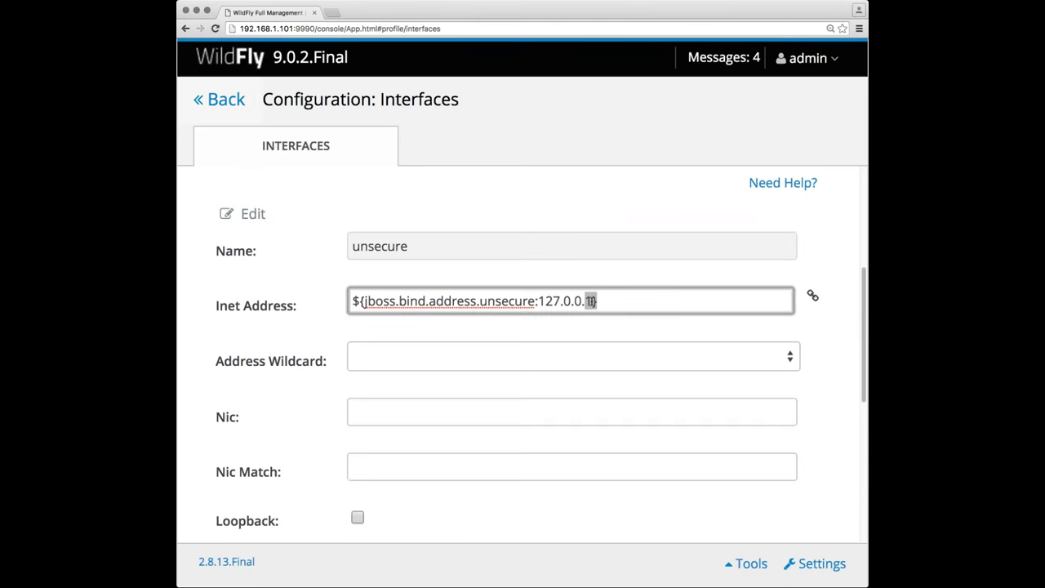
drag(596, 302, 538, 301)
text(1921)
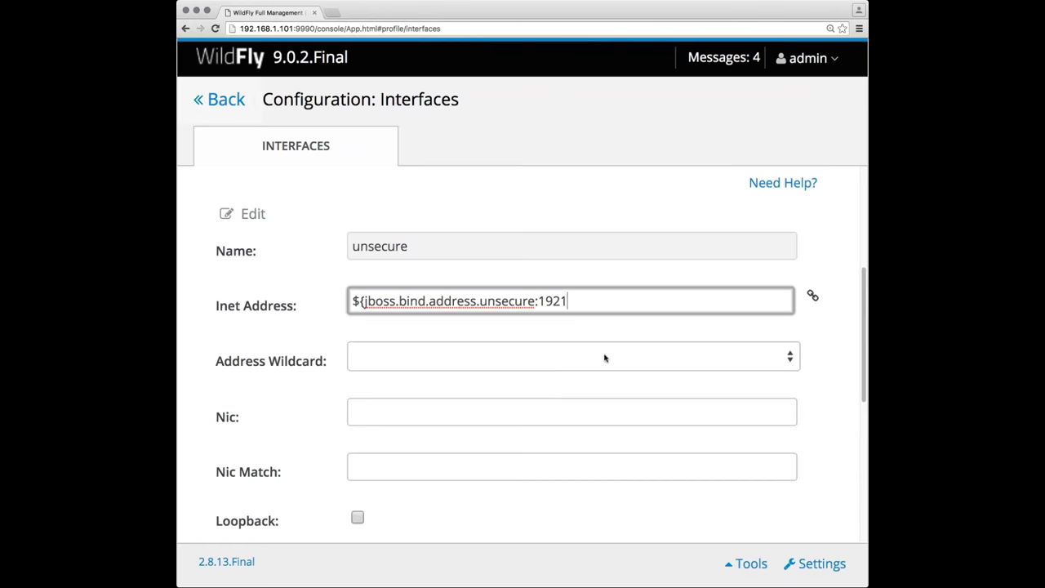
key(BackSpace)
text(.168.1.101)
- Save the unsecure interface, dismiss the notification and scroll back to the table
scroll(822, 329, down, 10)
click(800, 434)
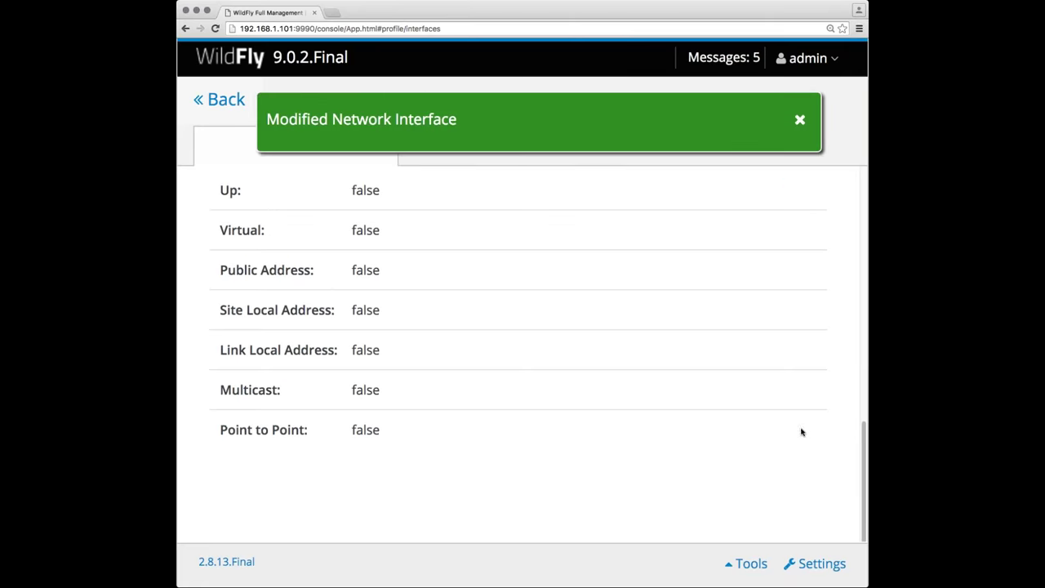
click(800, 123)
scroll(805, 231, up, 10)
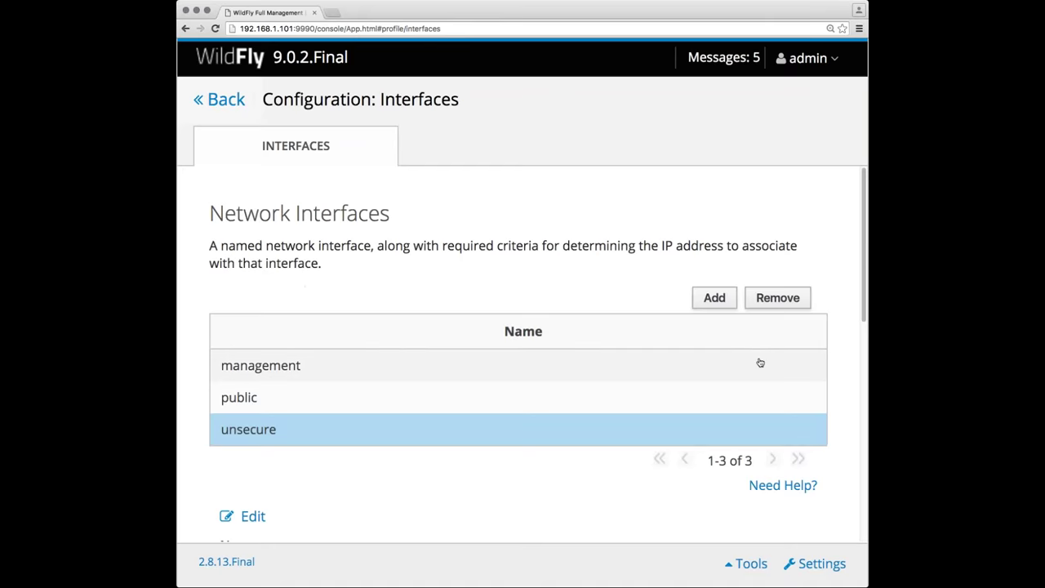
- View the standard-sockets binding group's ports, then return to the Interfaces description
click(235, 99)
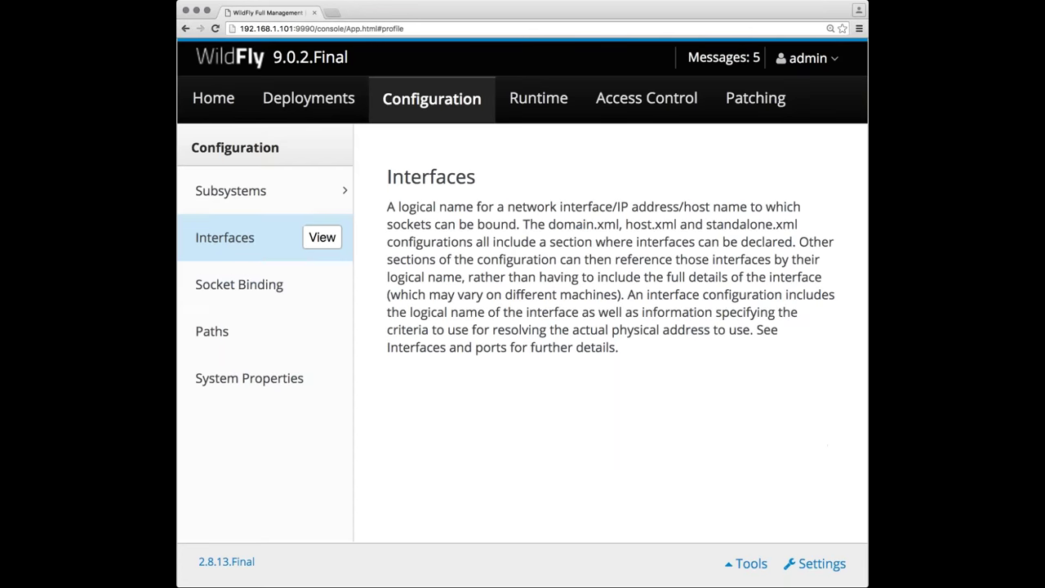
click(275, 285)
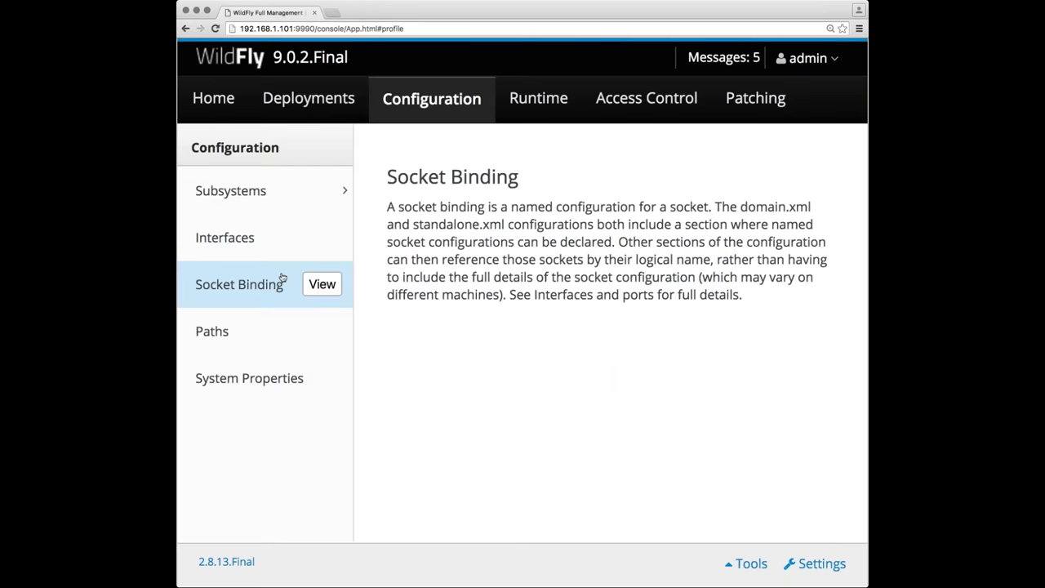
click(325, 285)
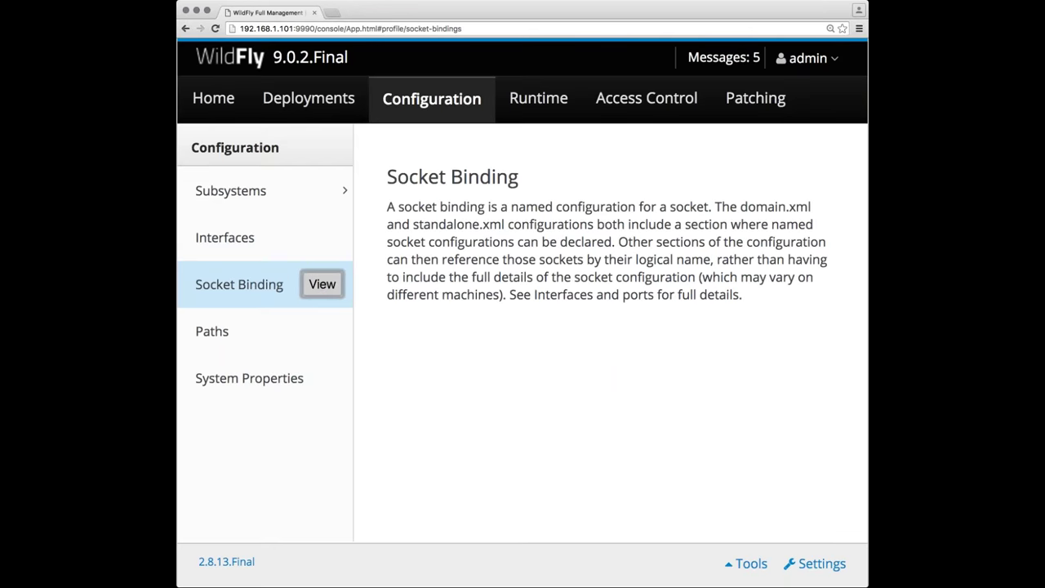
click(666, 317)
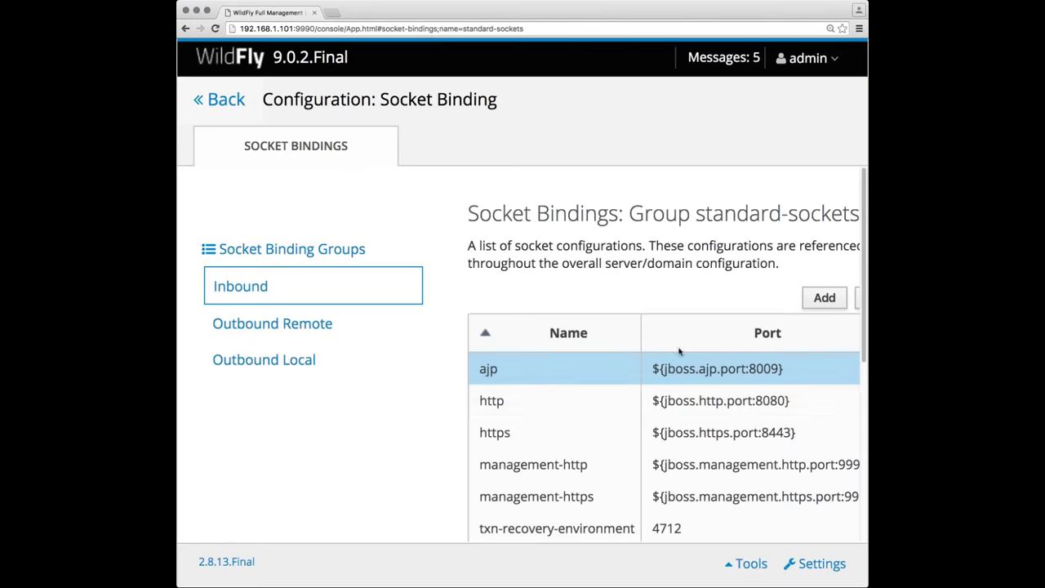
scroll(784, 418, down, 1)
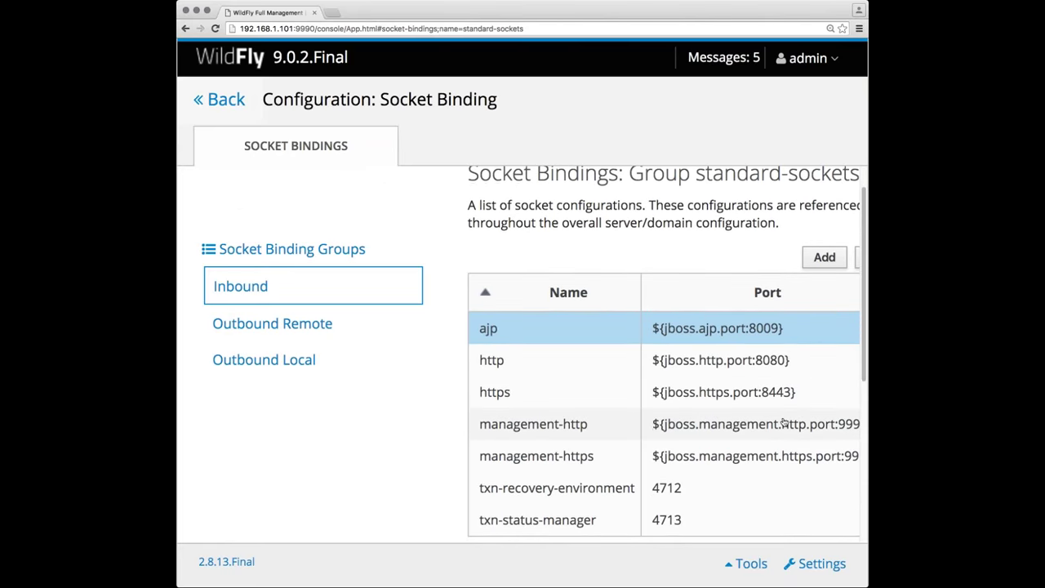
click(226, 106)
click(245, 236)
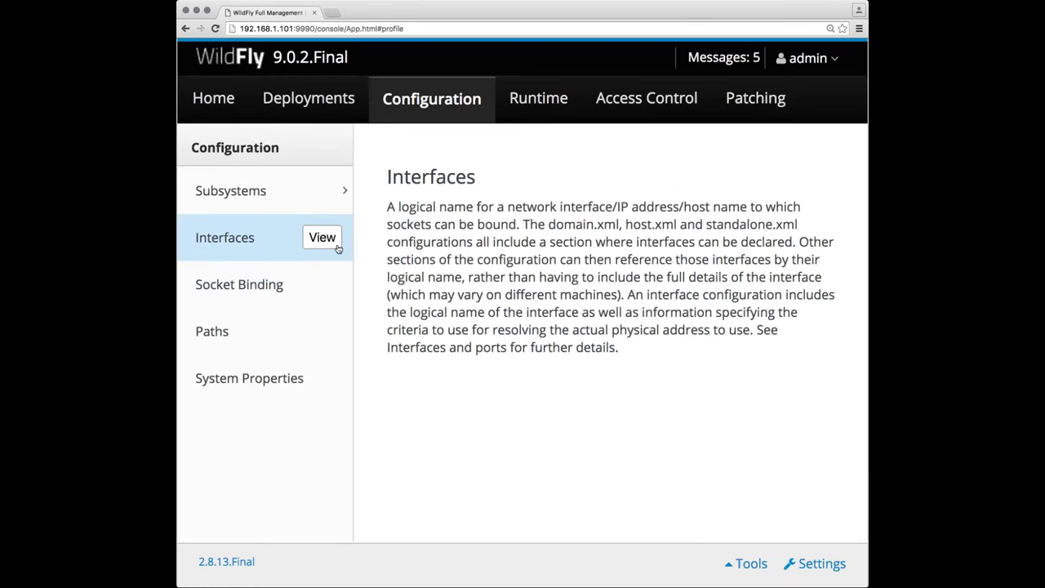
- Open the network interfaces list and check the unsecure interface binds to 192.168.1.101
click(335, 247)
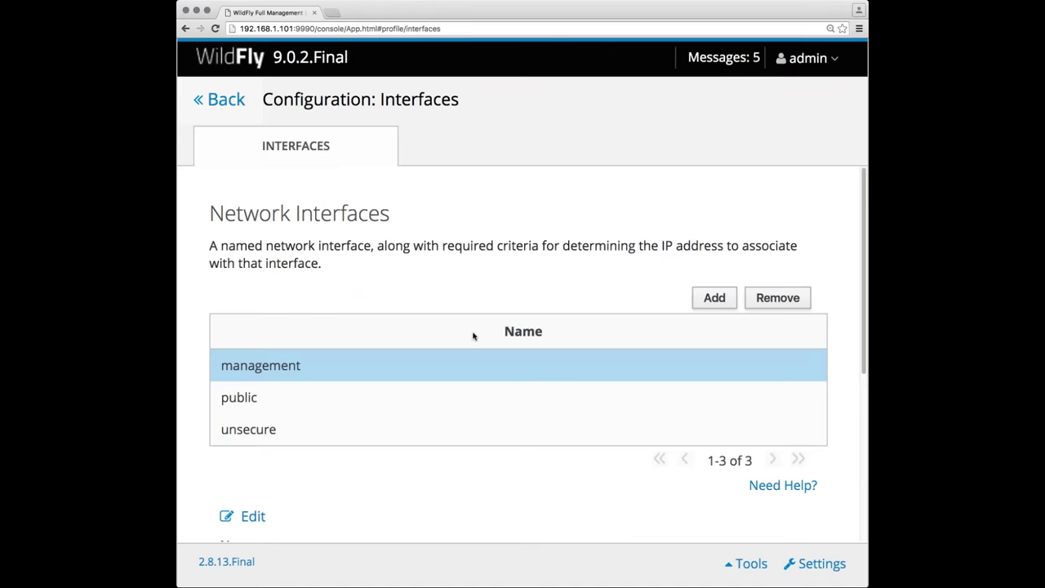
scroll(472, 336, down, 1)
click(761, 404)
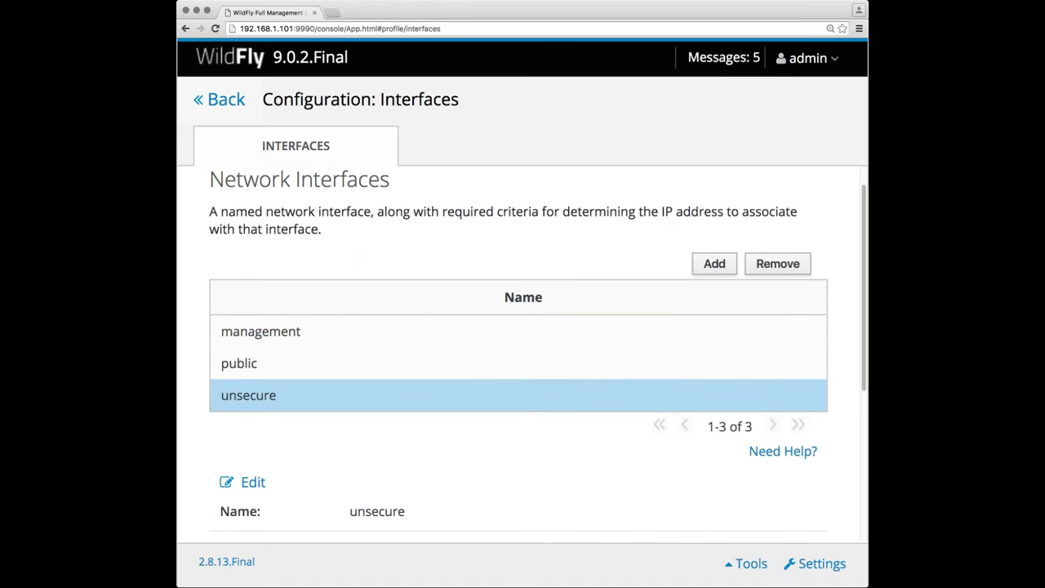
scroll(707, 445, down, 4)
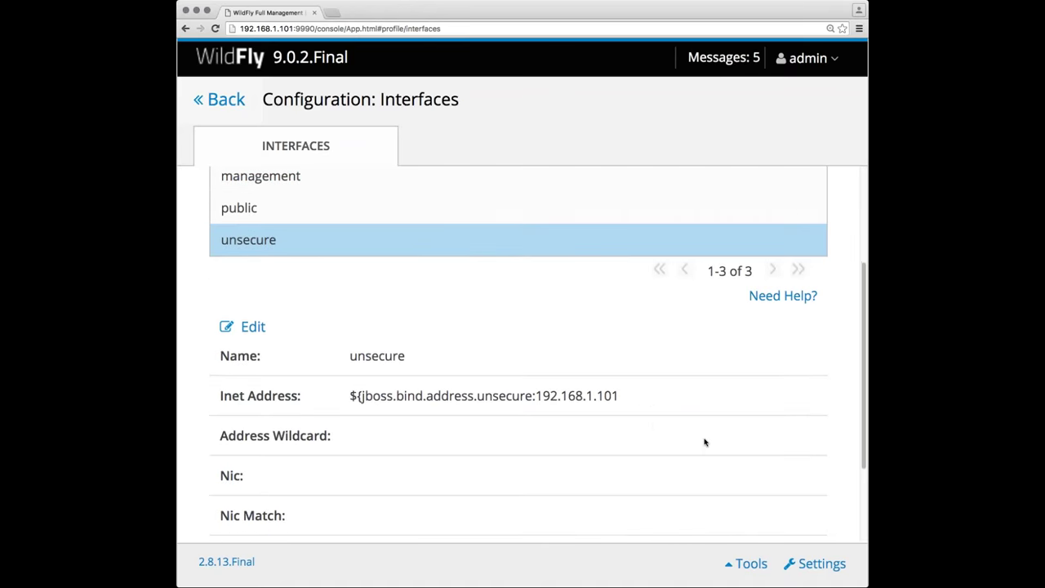
scroll(704, 441, down, 3)
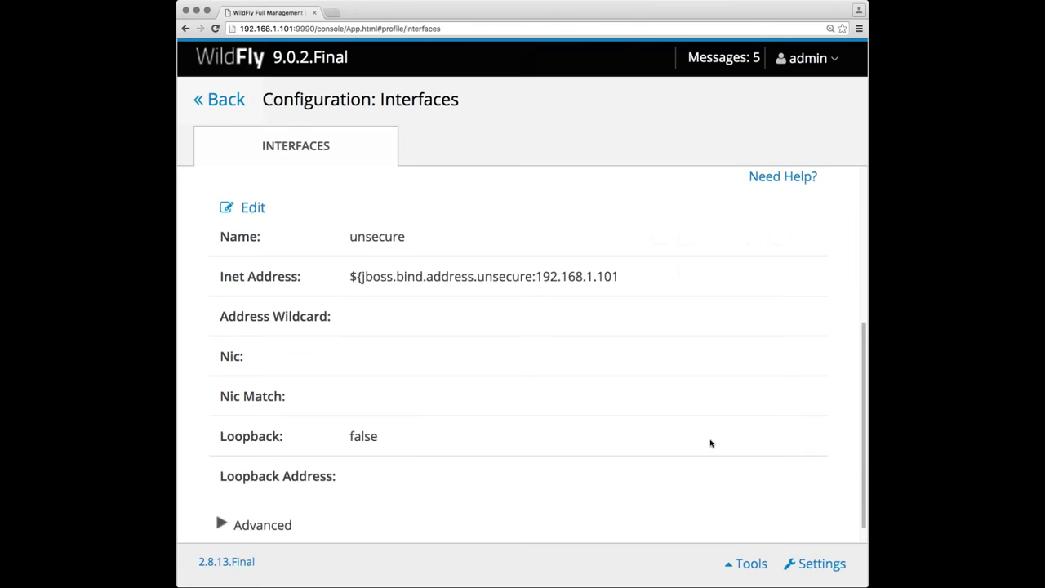
scroll(710, 443, up, 8)
- Check the public interface's 192.168.1.101 address, then go back to show the Socket Binding description
click(473, 398)
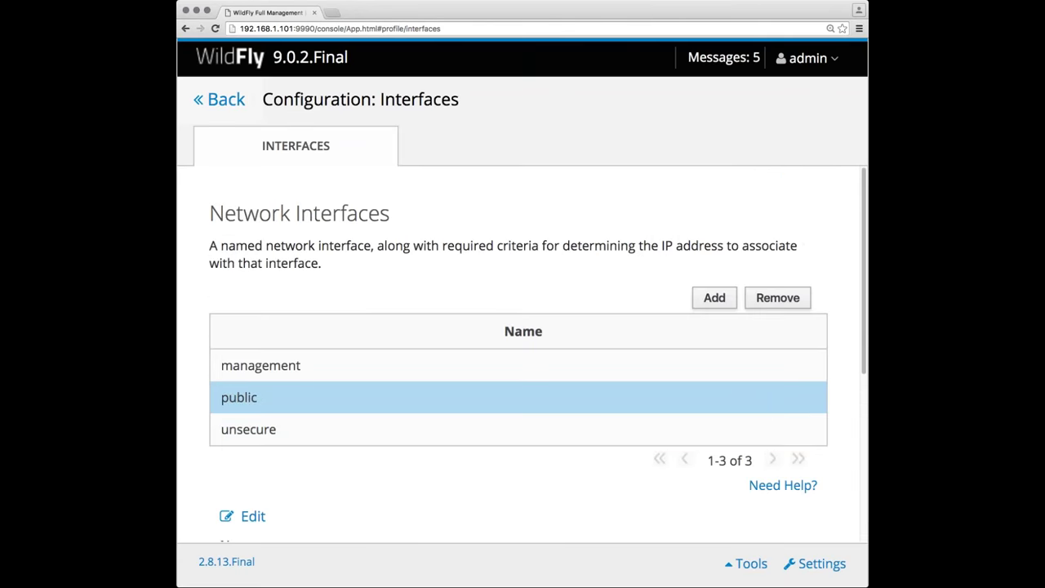
scroll(474, 401, down, 1)
scroll(509, 417, down, 5)
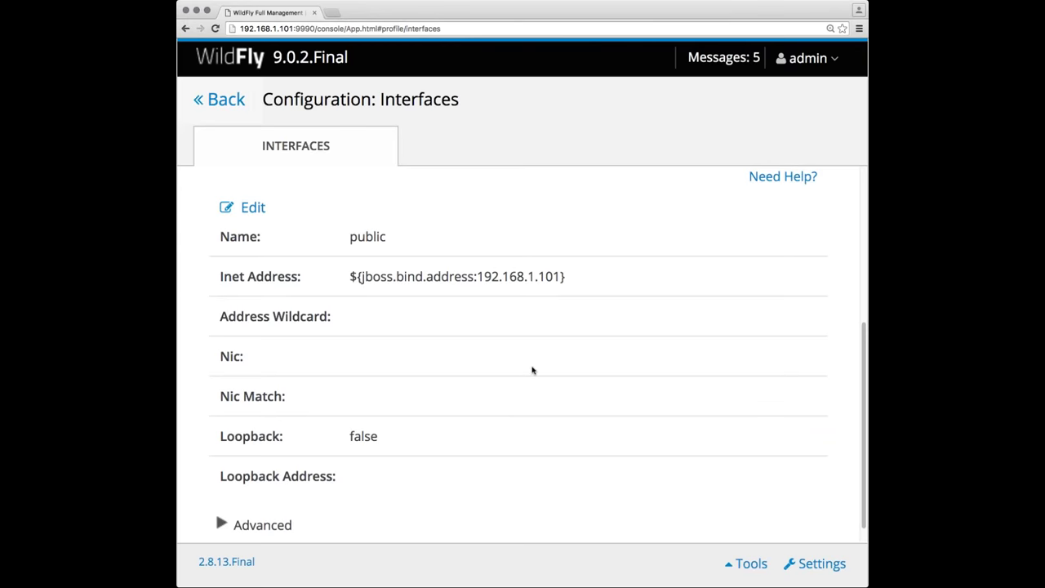
scroll(532, 371, down, 3)
scroll(537, 371, up, 10)
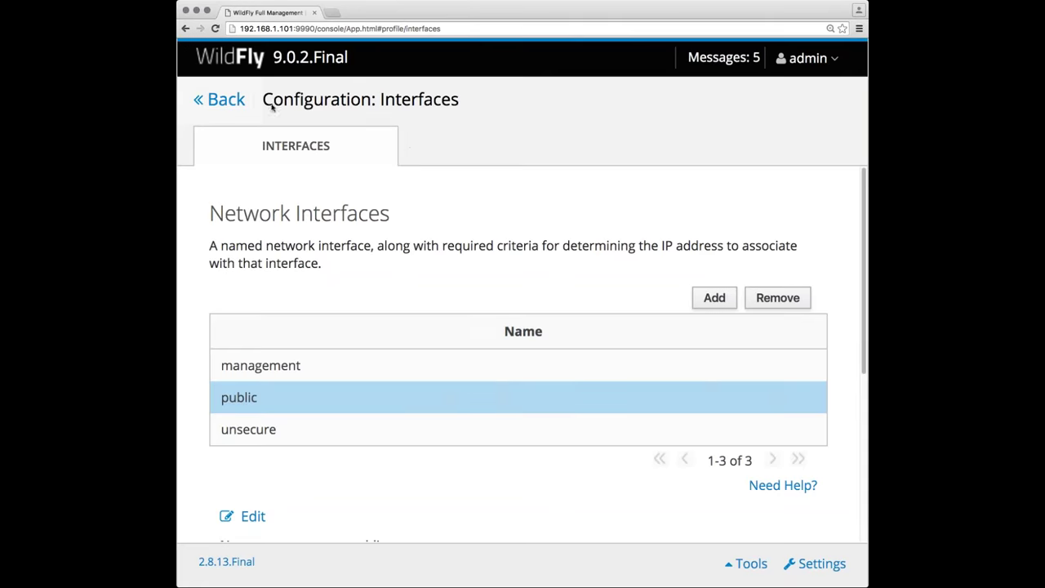
click(226, 98)
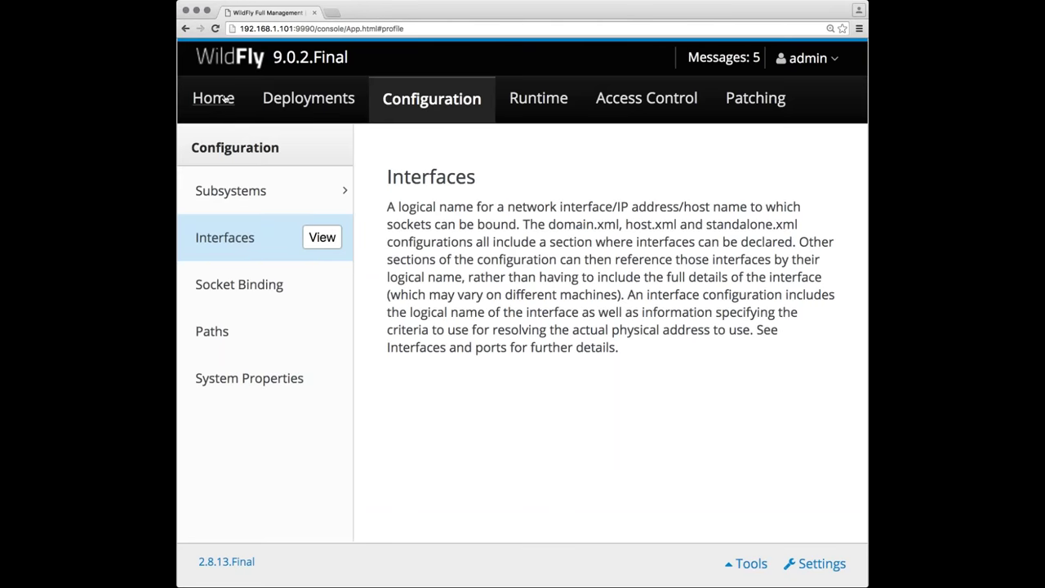
click(266, 302)
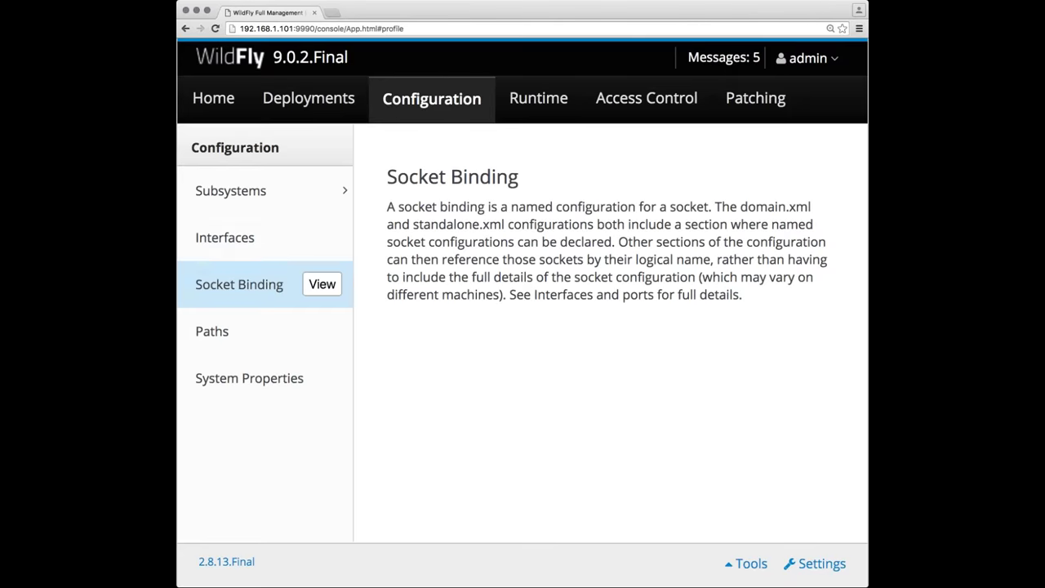
- Open the standard-sockets bindings and inspect the http, https, management-http and management-https ports
click(323, 284)
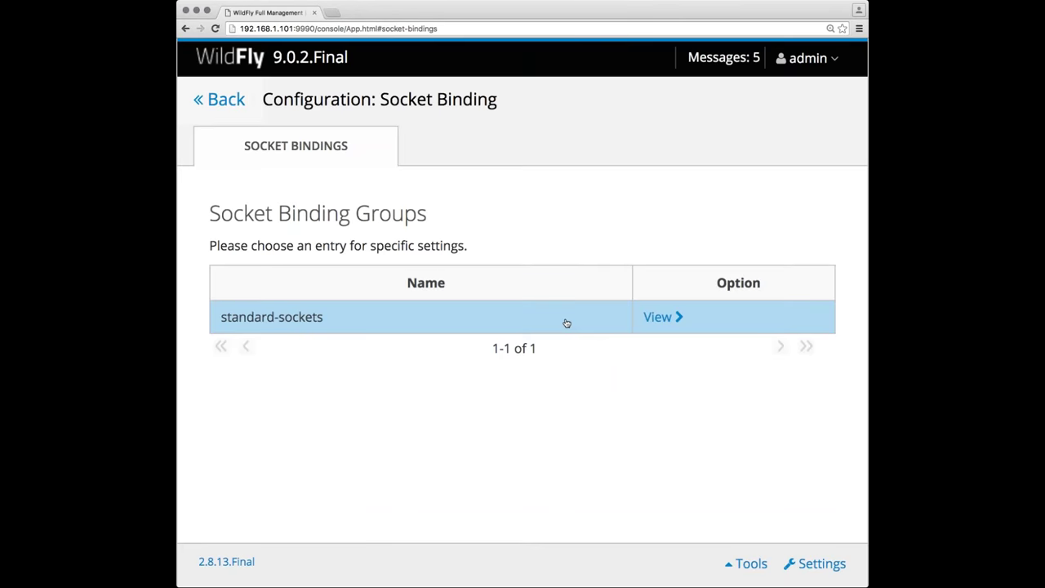
click(658, 318)
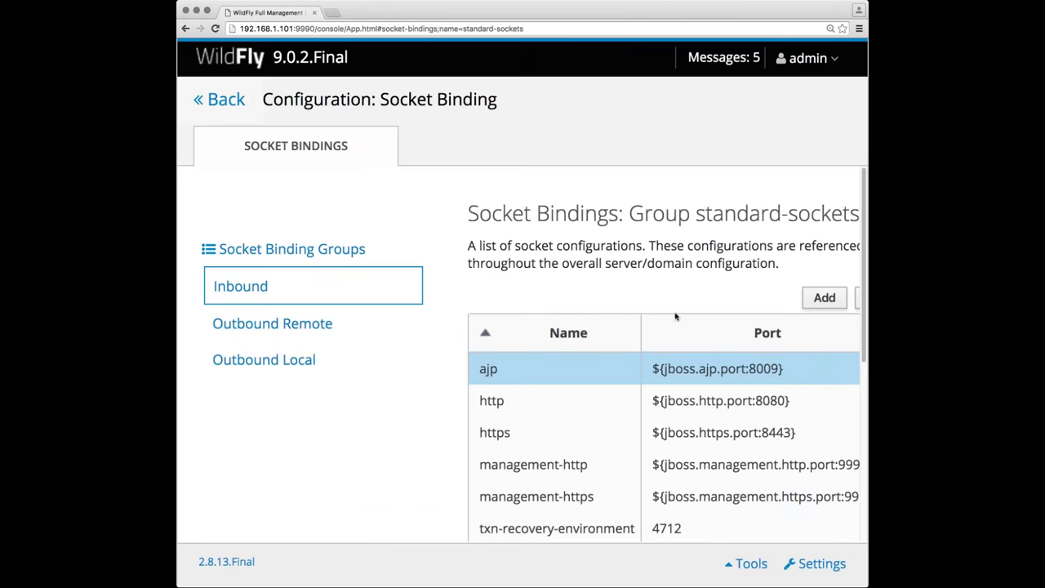
scroll(676, 317, down, 2)
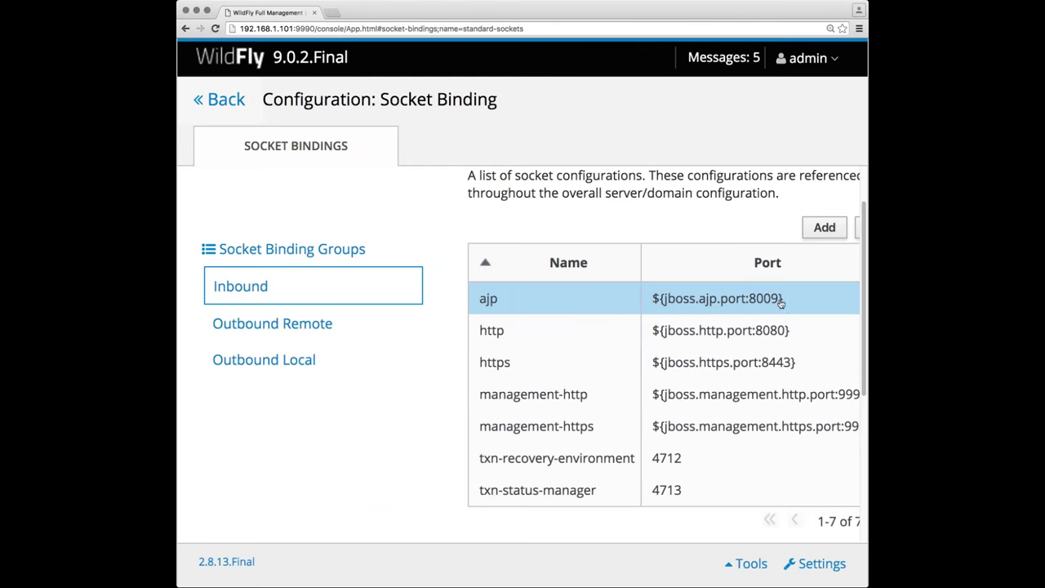
click(571, 337)
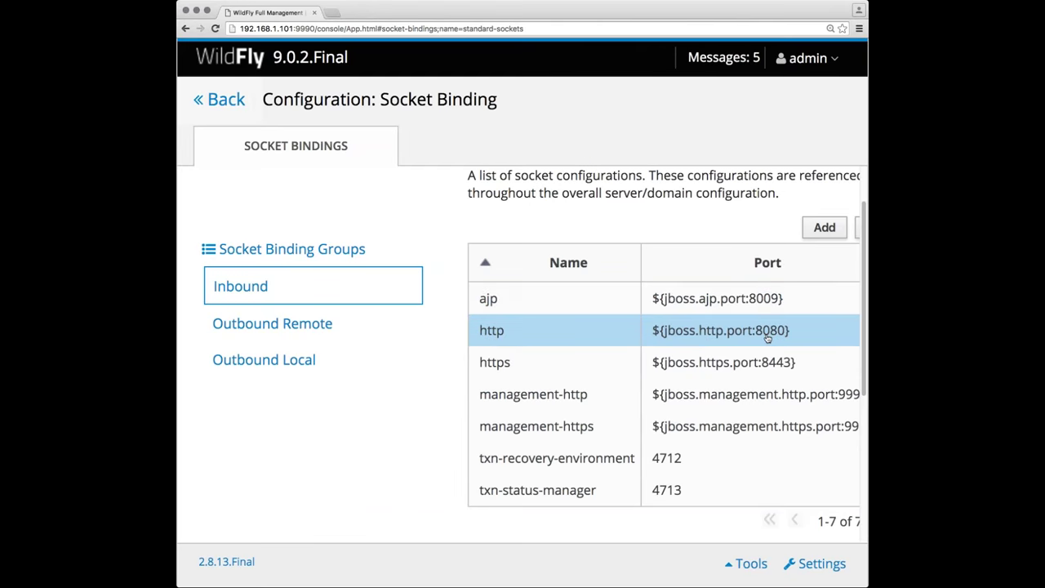
click(534, 364)
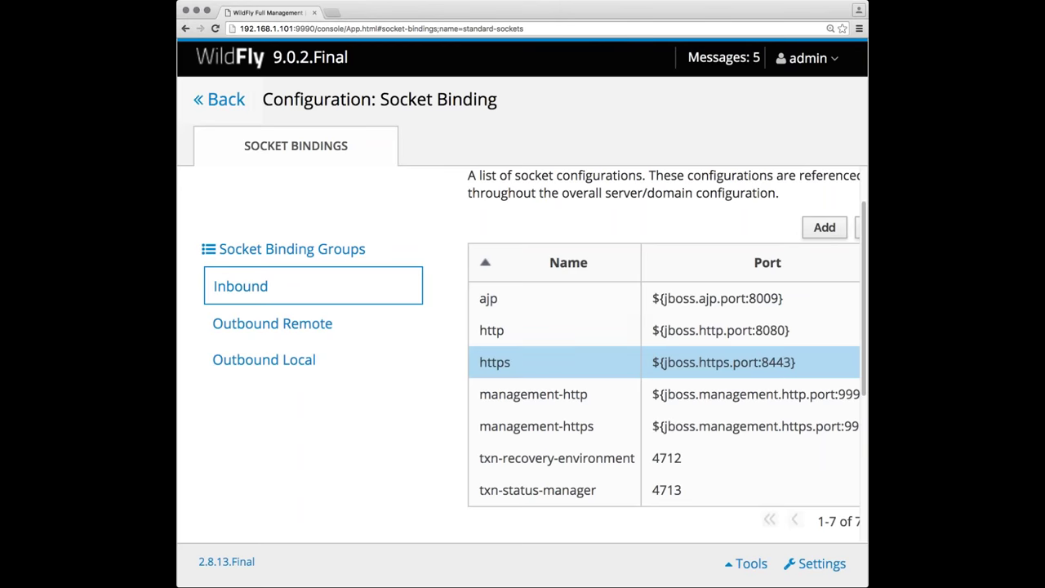
click(556, 394)
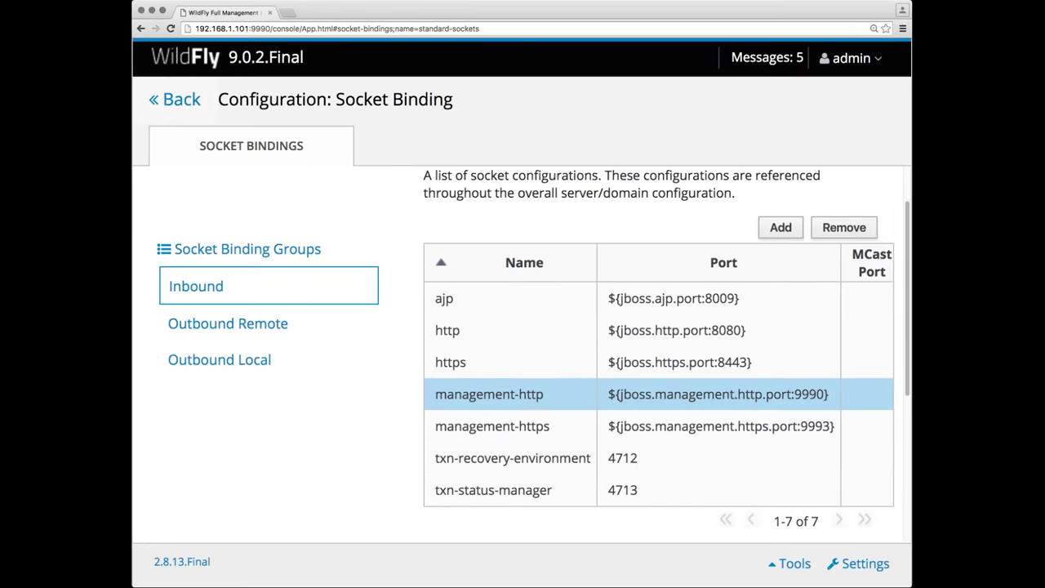
click(728, 434)
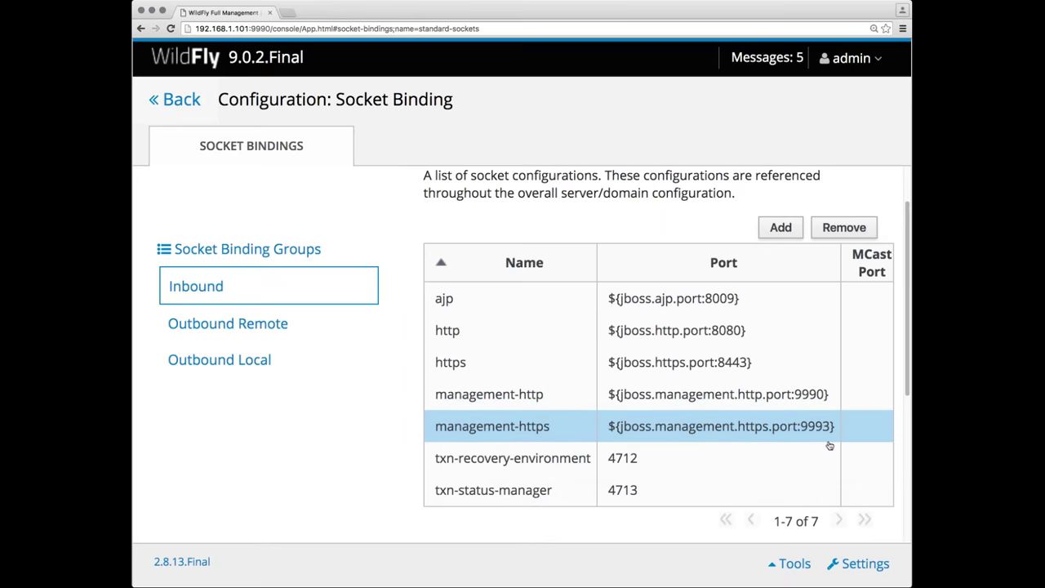
- Review the txn-recovery-environment and txn-status-manager bindings, then show Outbound Remote listing mail-smtp
click(530, 454)
scroll(528, 452, down, 3)
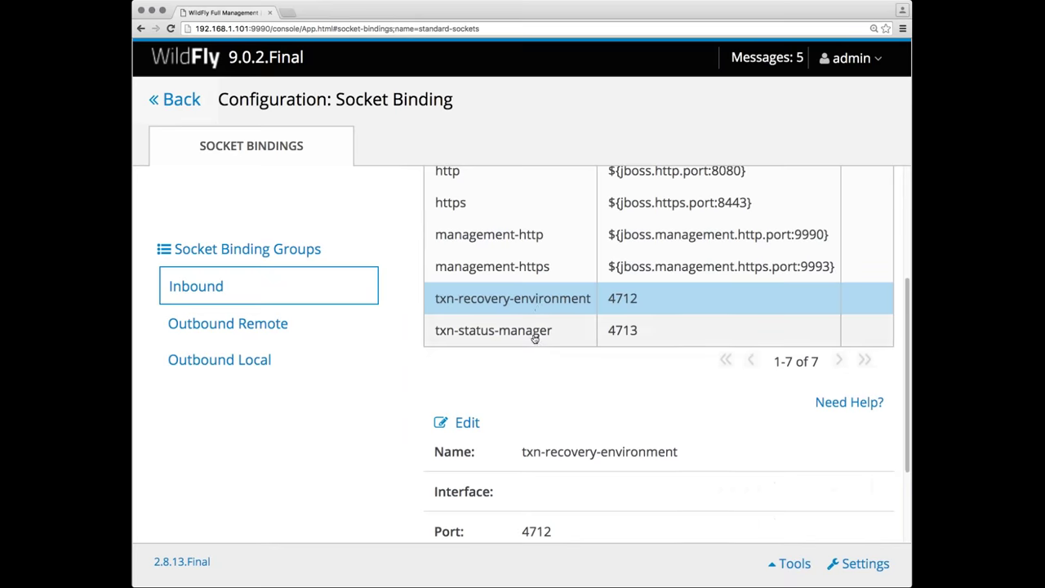
click(537, 336)
scroll(673, 349, down, 1)
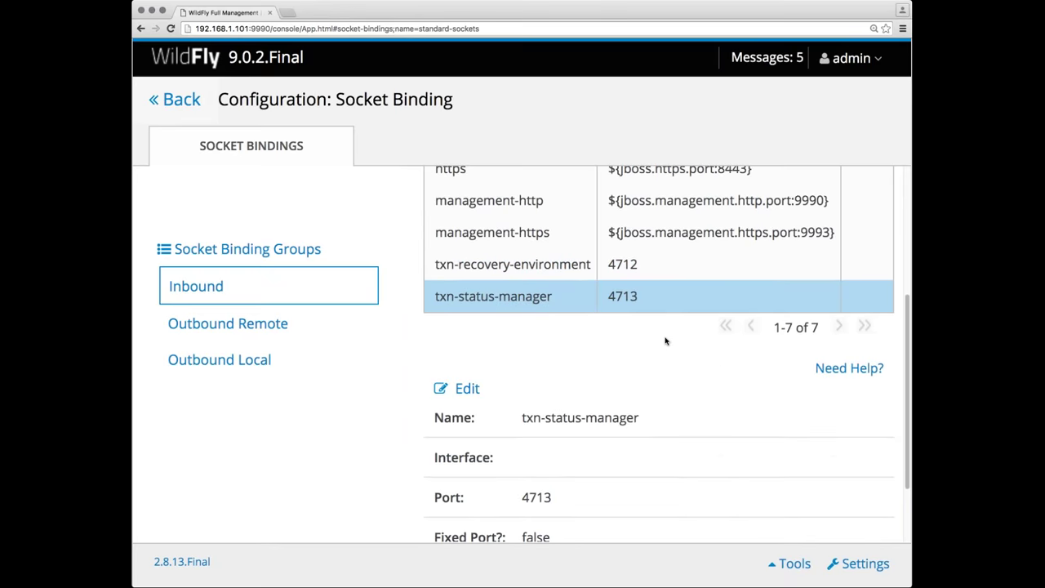
scroll(669, 346, up, 3)
click(659, 358)
click(651, 390)
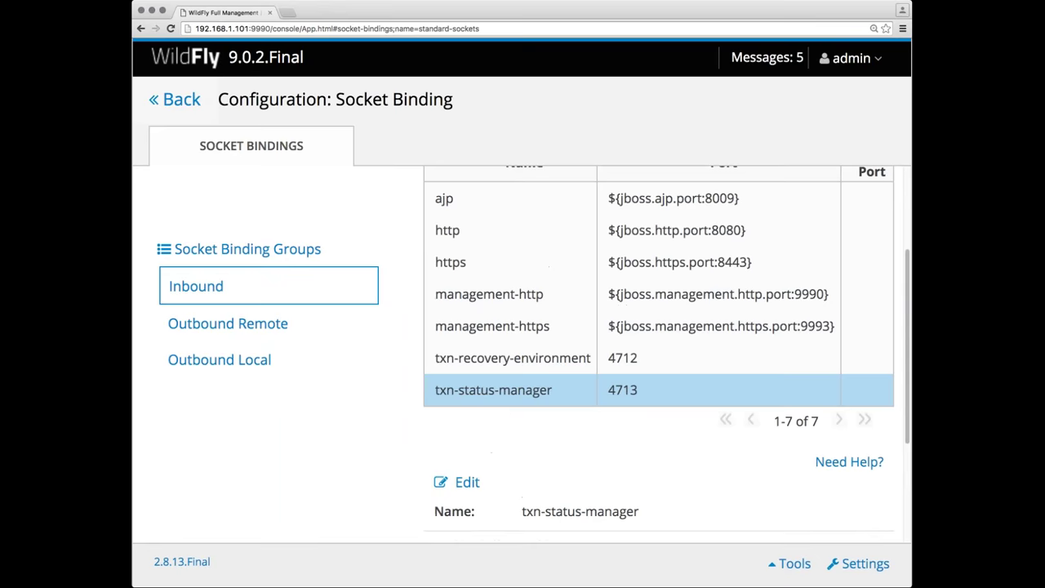
click(653, 358)
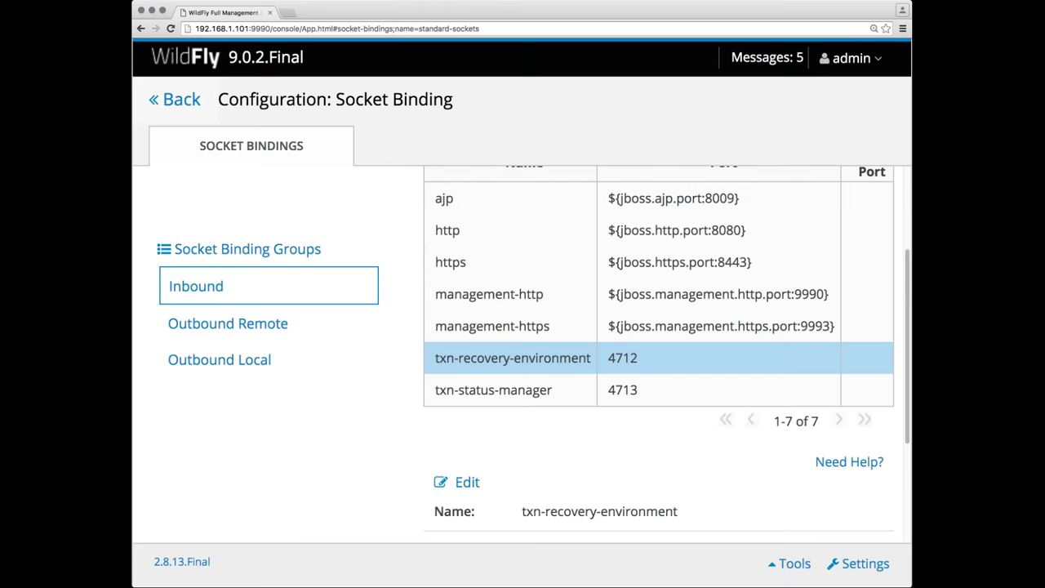
key(Down)
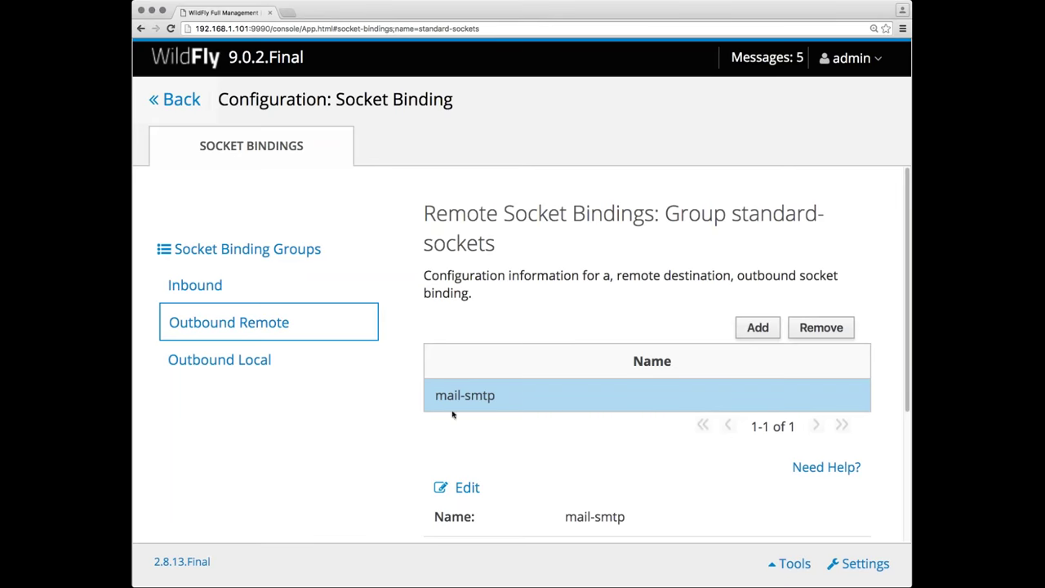
- Check the empty Outbound Local bindings and go back to the standard-sockets group list
scroll(609, 431, down, 5)
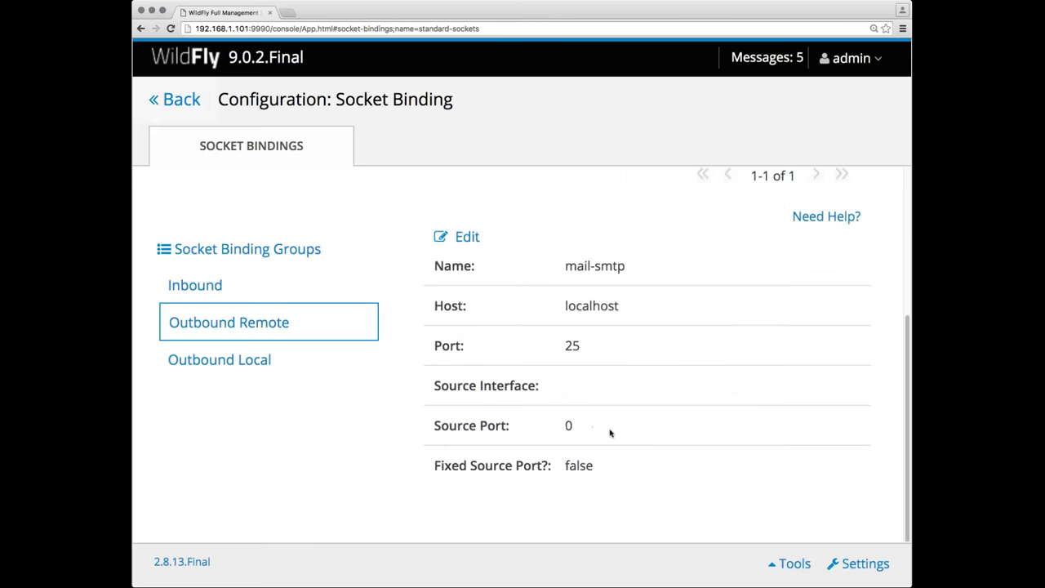
scroll(581, 377, up, 5)
click(286, 362)
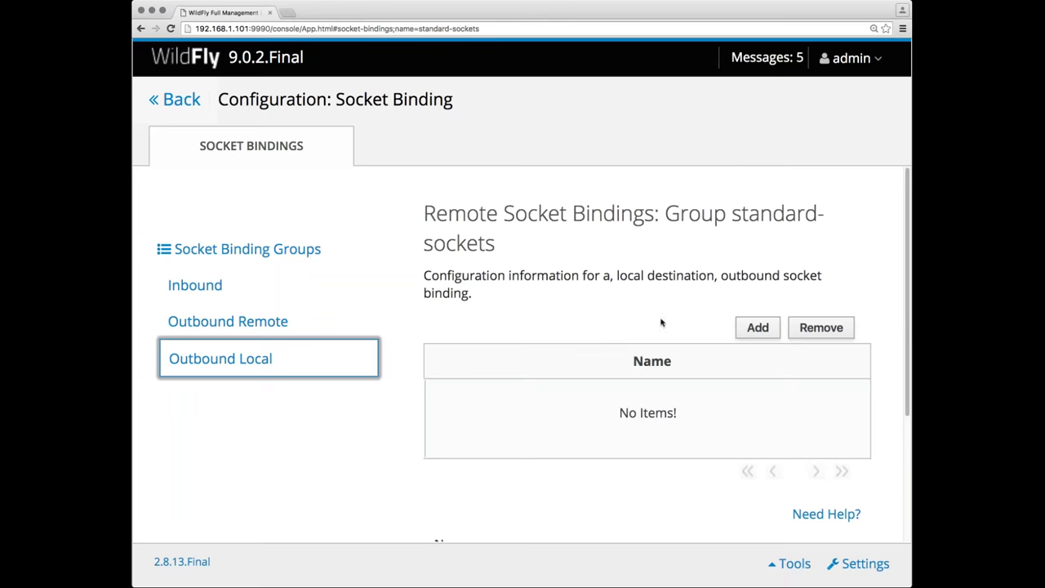
click(278, 251)
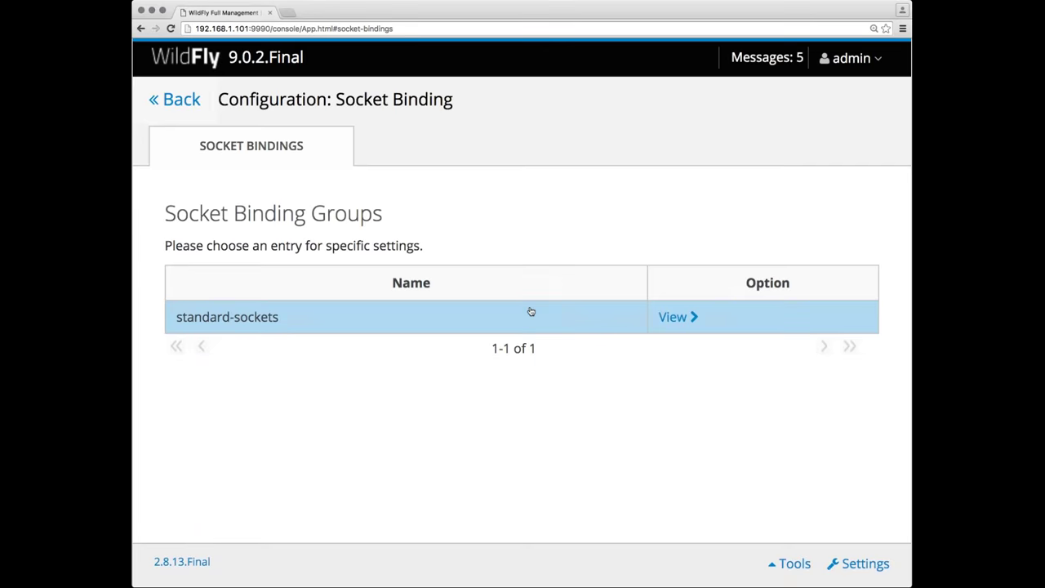
- Open the Paths page and select java.home, jboss.home.dir and jboss.controller.temp.dir in the list
key(super+Left)
key(Down)
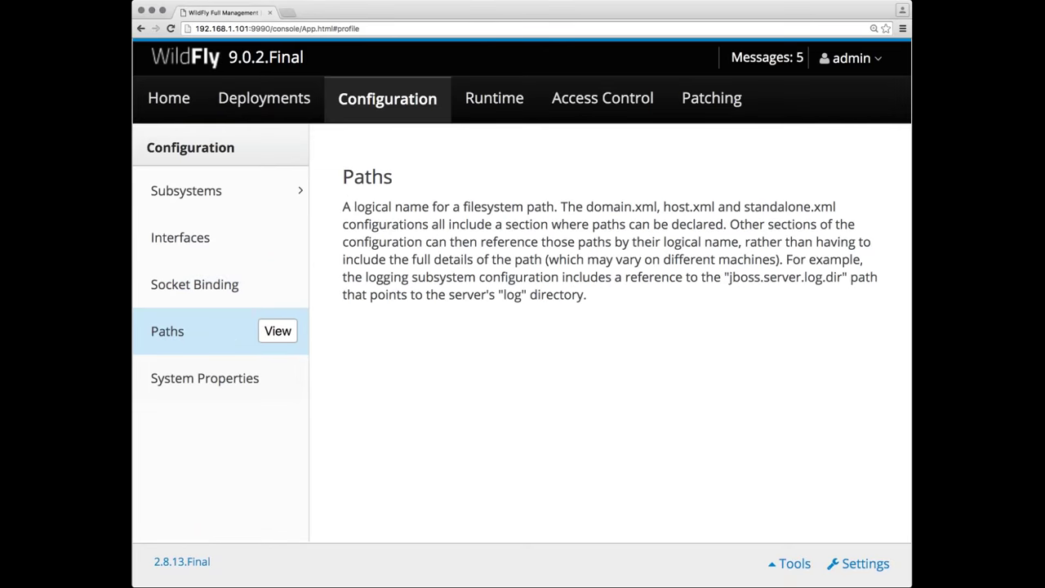
click(277, 330)
scroll(364, 370, down, 3)
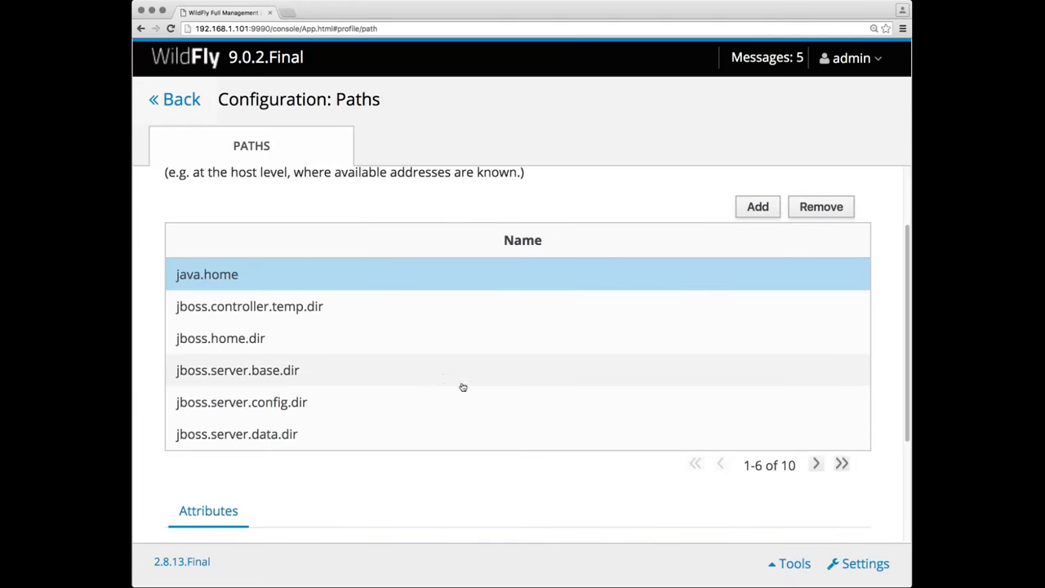
click(315, 308)
click(286, 338)
click(286, 307)
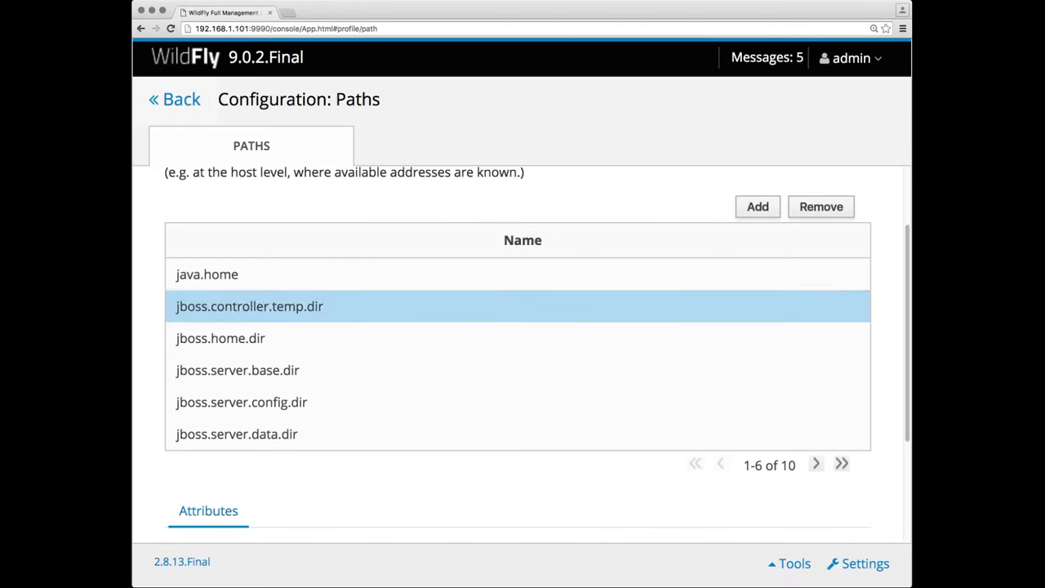
click(286, 275)
click(284, 343)
key(Down)
key(Down)
key(Down)
key(Up)
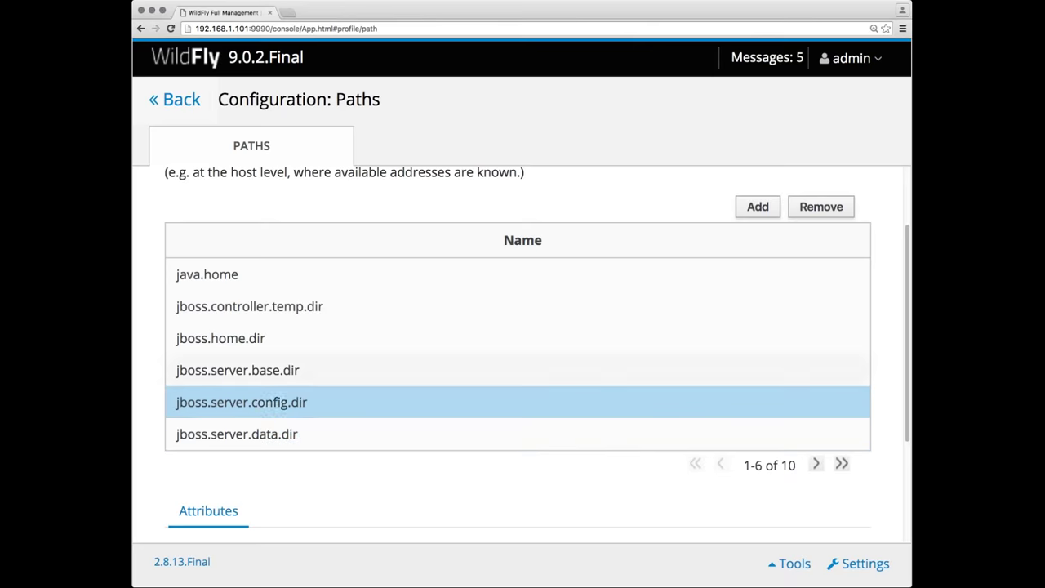
key(Up)
key(Up)
key(Up)
key(Up)
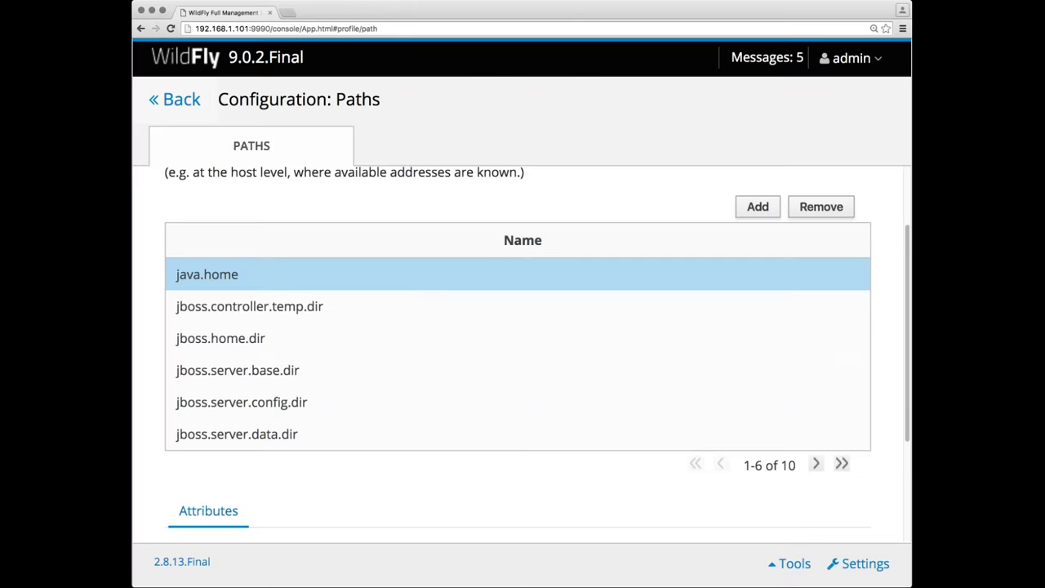
- Highlight the java.home value and view attributes of jboss.controller.temp.dir and jboss.home.dir
scroll(241, 286, down, 3)
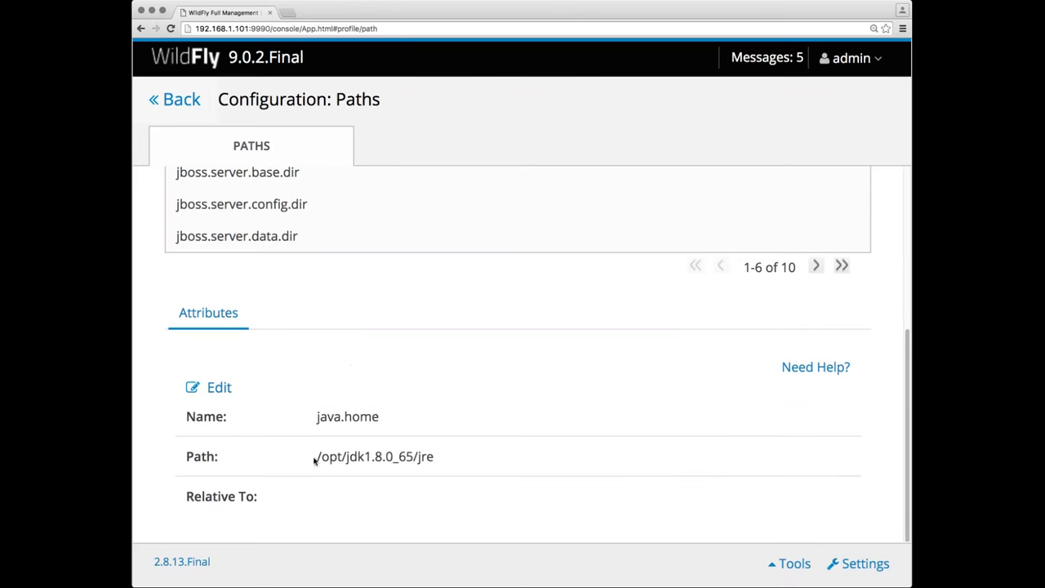
mouse_move(312, 460)
mouse_down()
mouse_move(451, 458)
mouse_move(299, 457)
mouse_up()
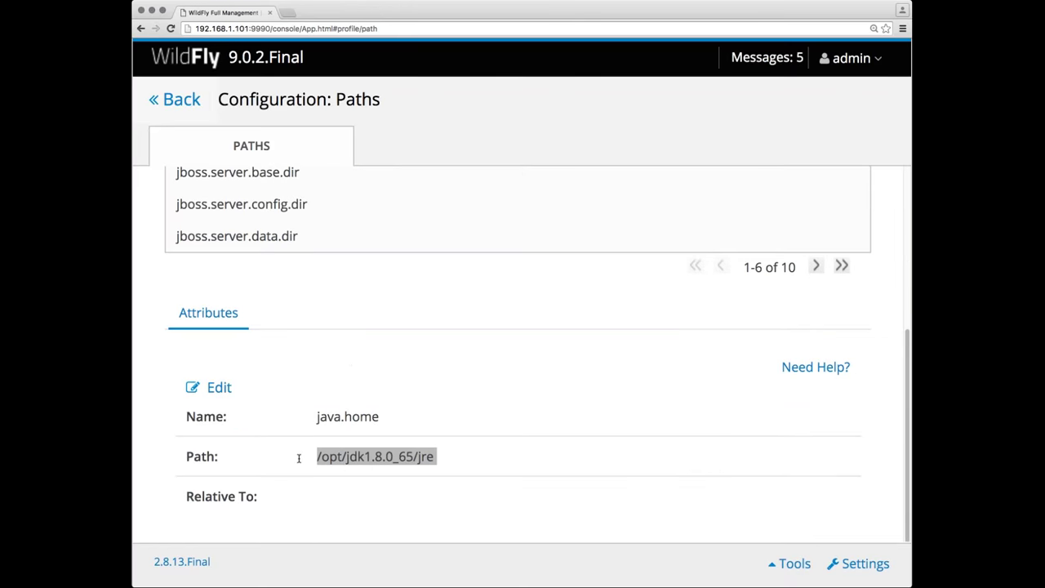
click(400, 474)
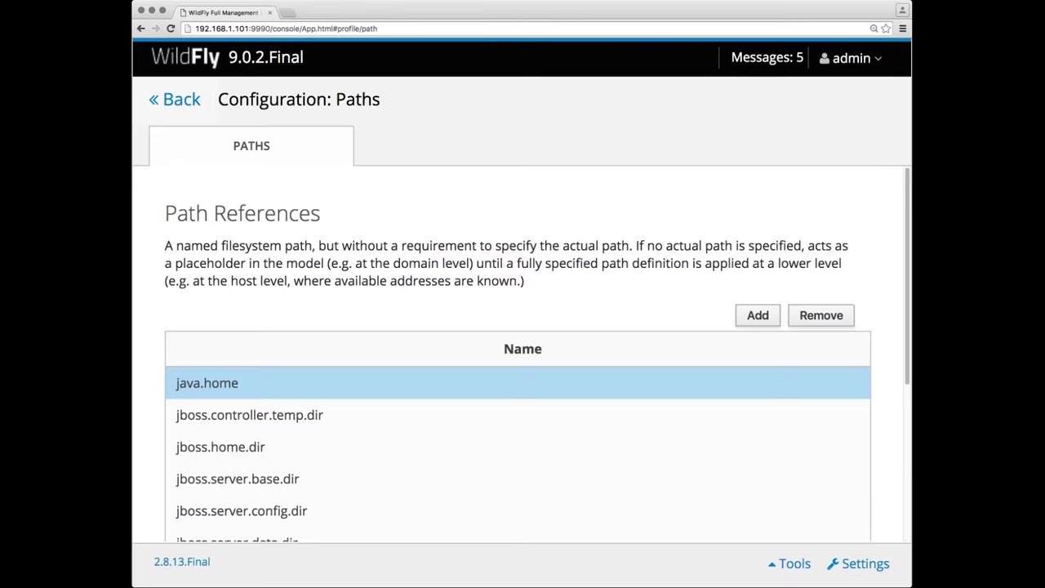
scroll(522, 351, down, 1)
click(245, 343)
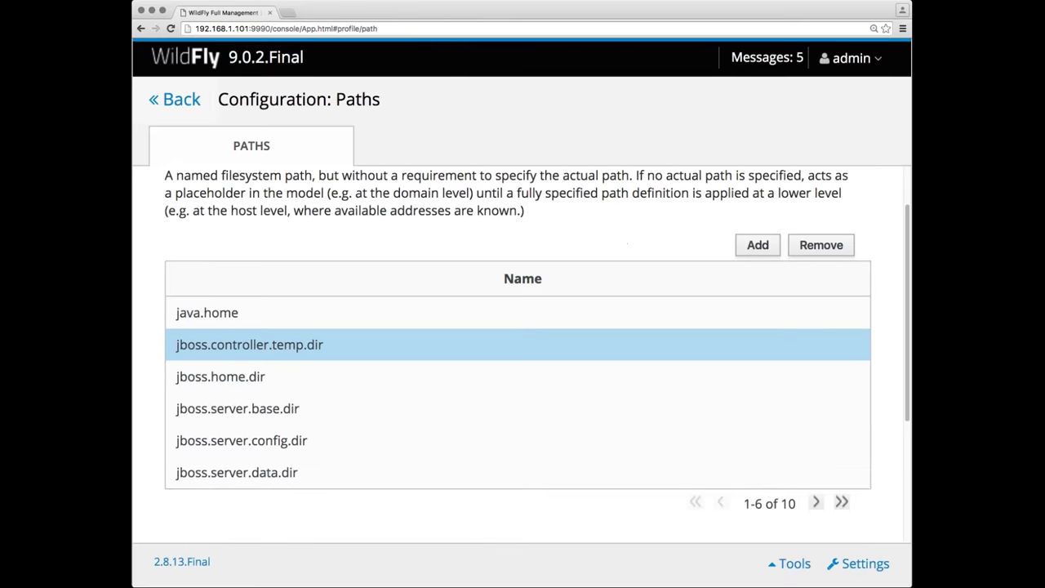
scroll(522, 351, down, 5)
scroll(368, 418, up, 2)
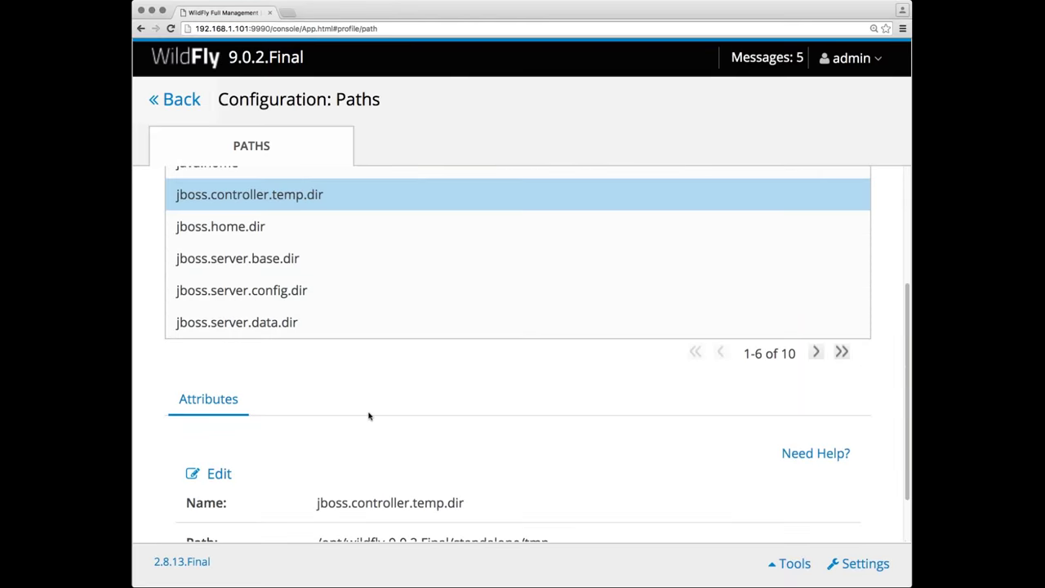
click(245, 226)
scroll(338, 367, down, 2)
scroll(338, 366, up, 5)
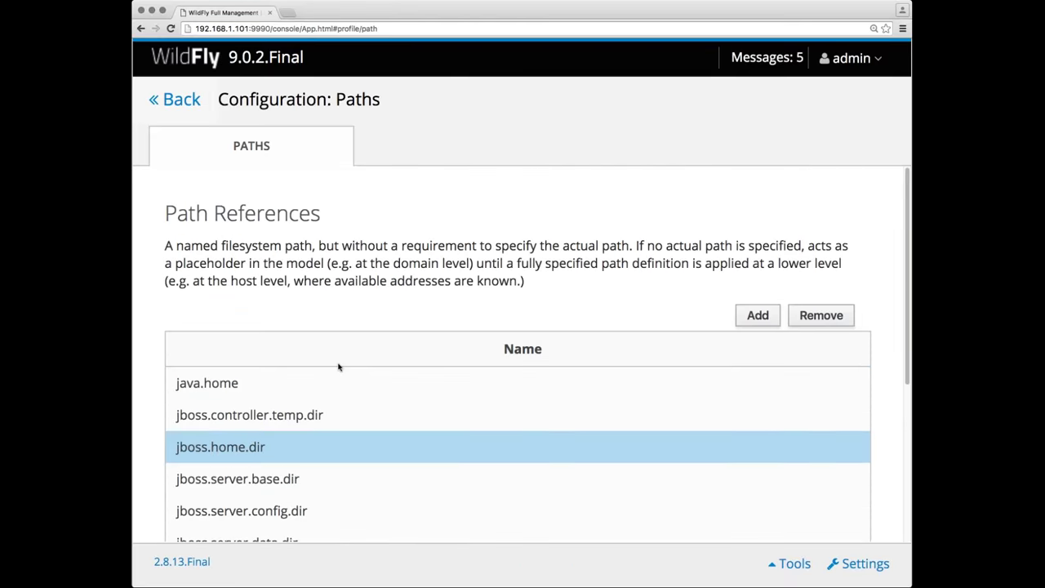
scroll(292, 361, down, 3)
- View attributes of jboss.server.base.dir, jboss.server.config.dir and jboss.server.data.dir, then go back
click(242, 272)
scroll(367, 381, down, 2)
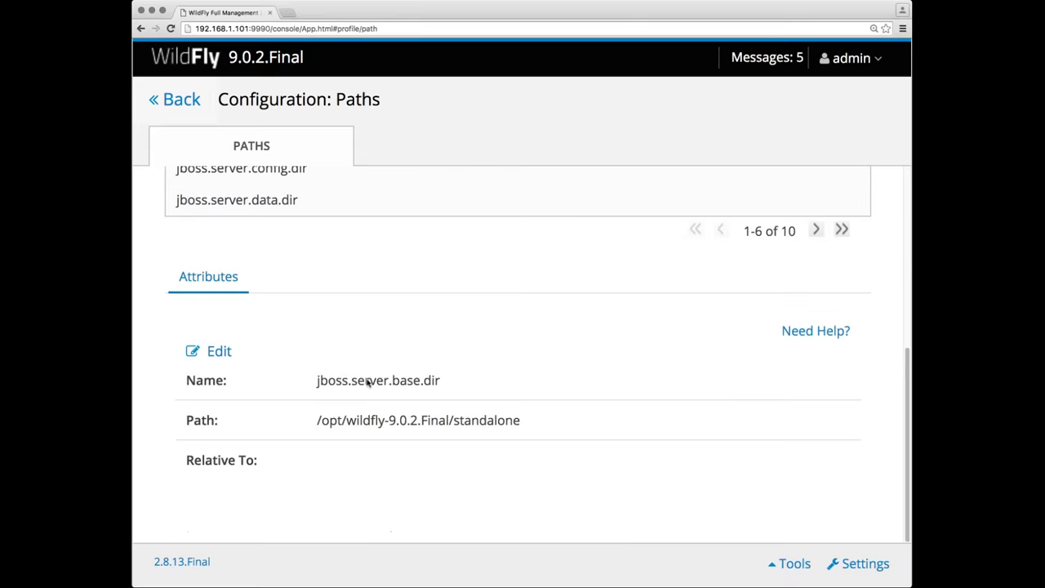
scroll(392, 410, up, 4)
scroll(391, 411, down, 2)
click(391, 412)
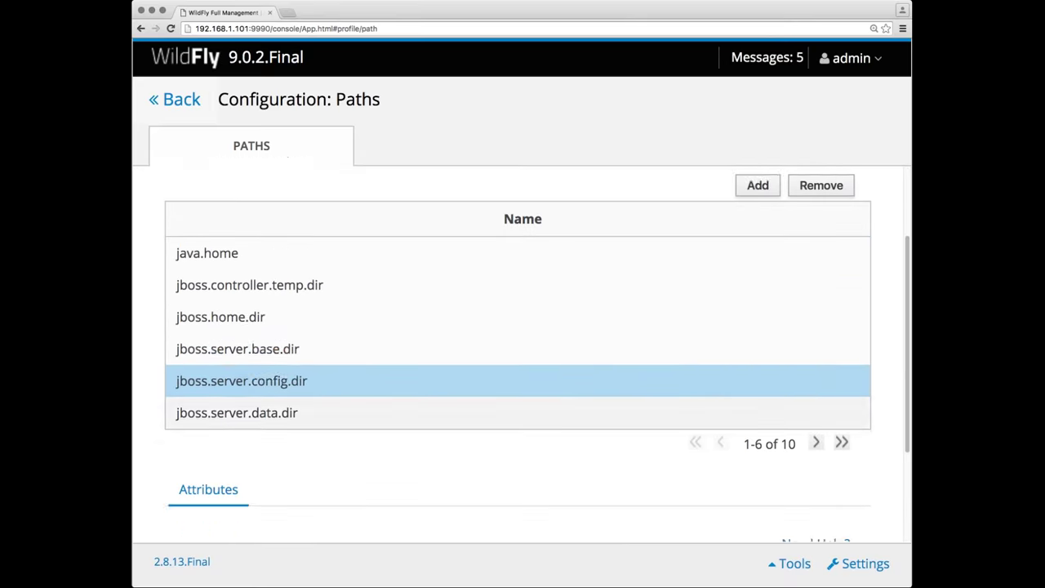
scroll(433, 437, down, 4)
scroll(482, 458, up, 2)
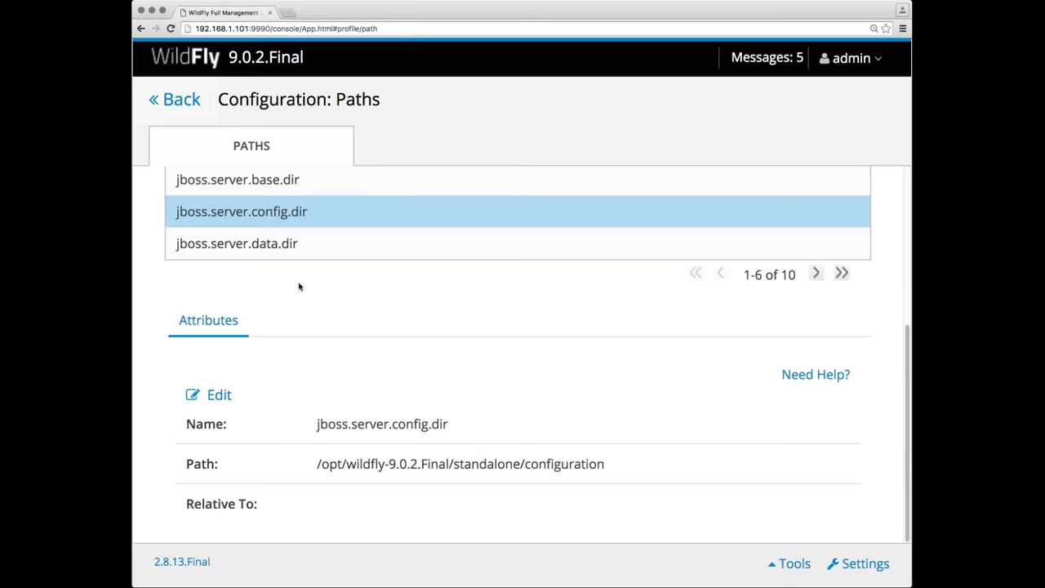
click(310, 243)
scroll(611, 440, down, 2)
scroll(611, 448, up, 4)
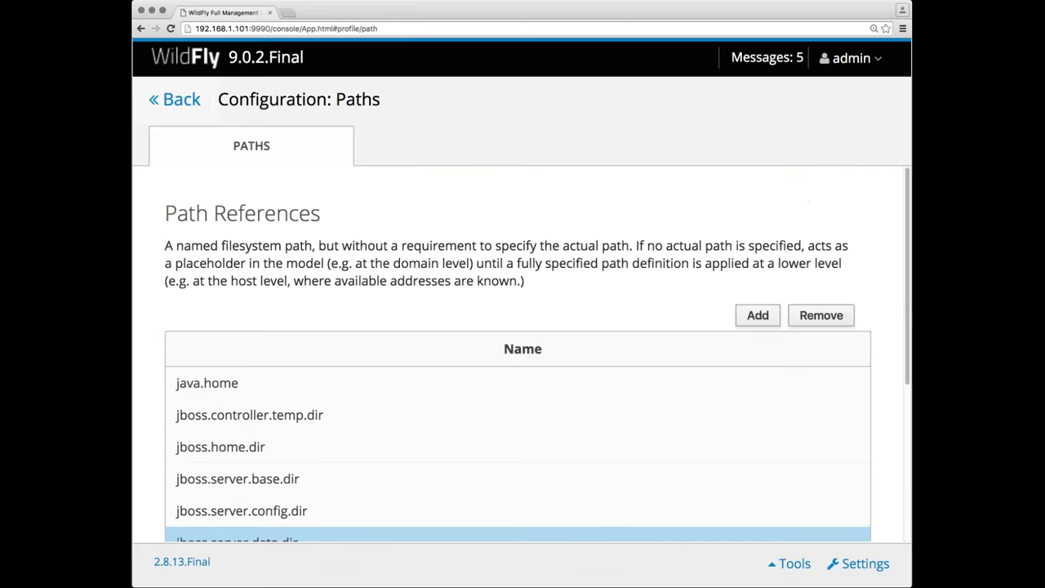
click(185, 101)
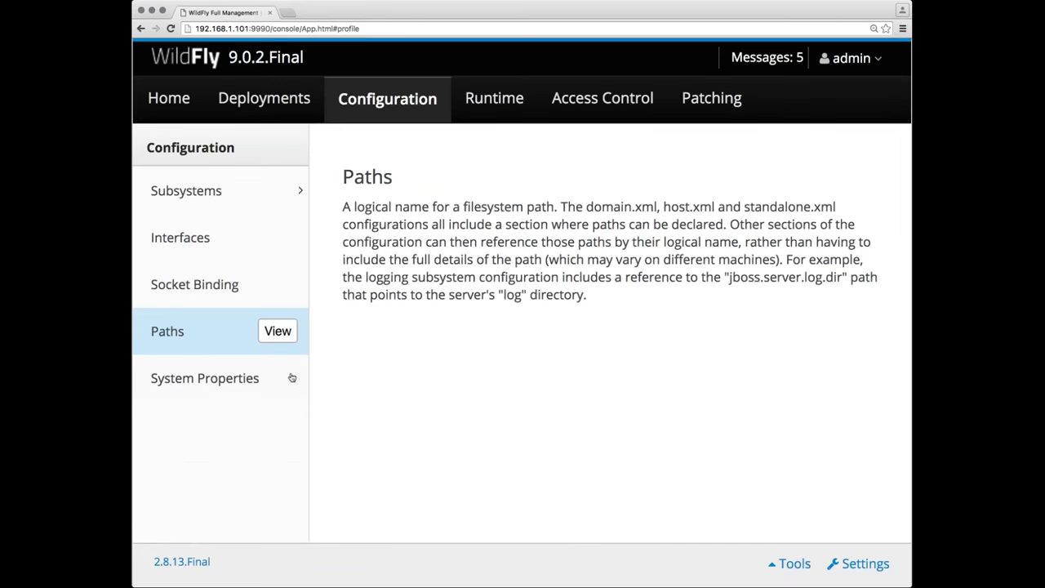
- Open the System Properties list, confirm its Key/Value table is empty, and go back
click(233, 376)
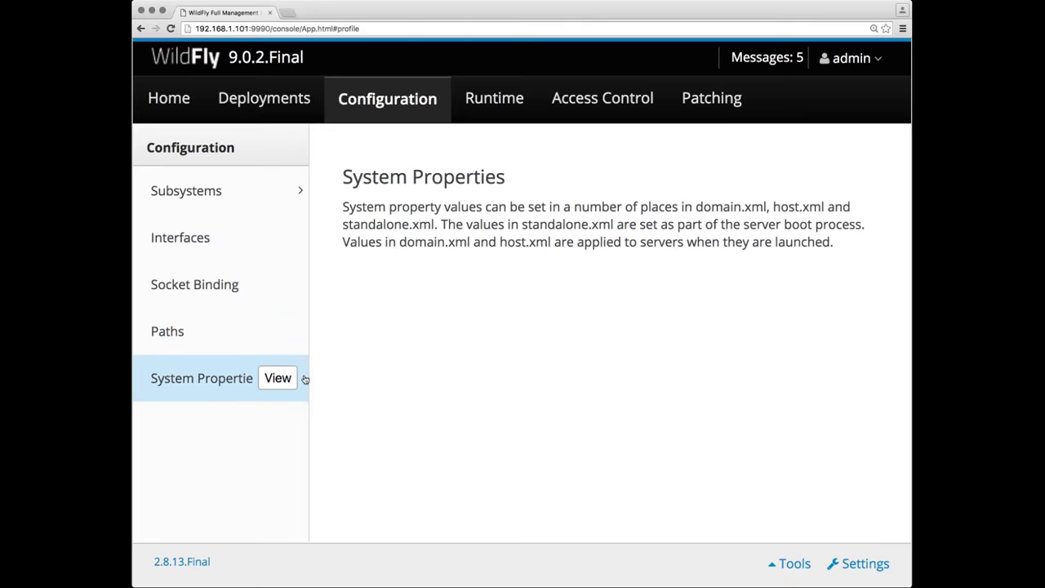
click(277, 378)
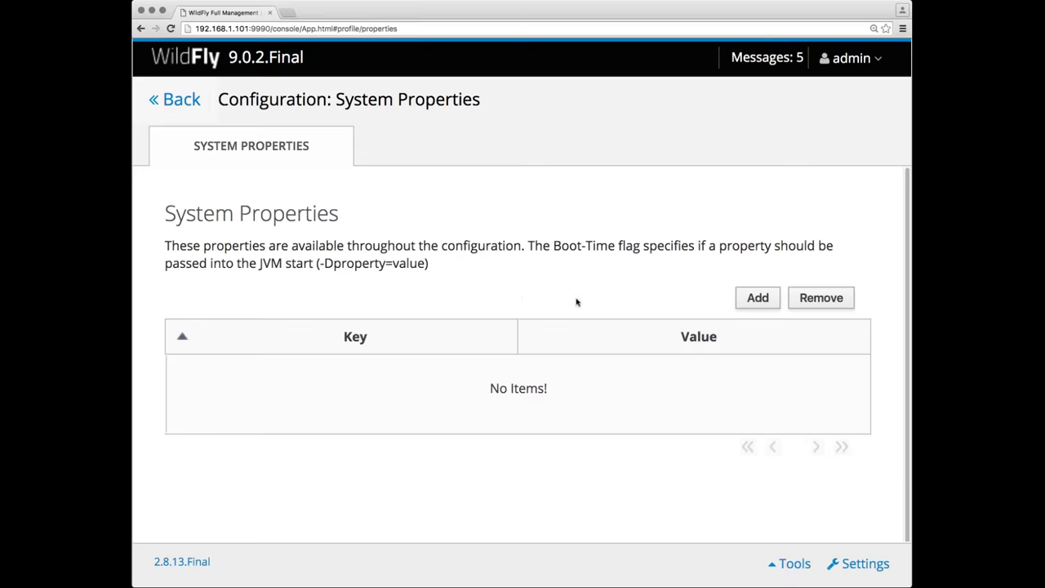
click(200, 100)
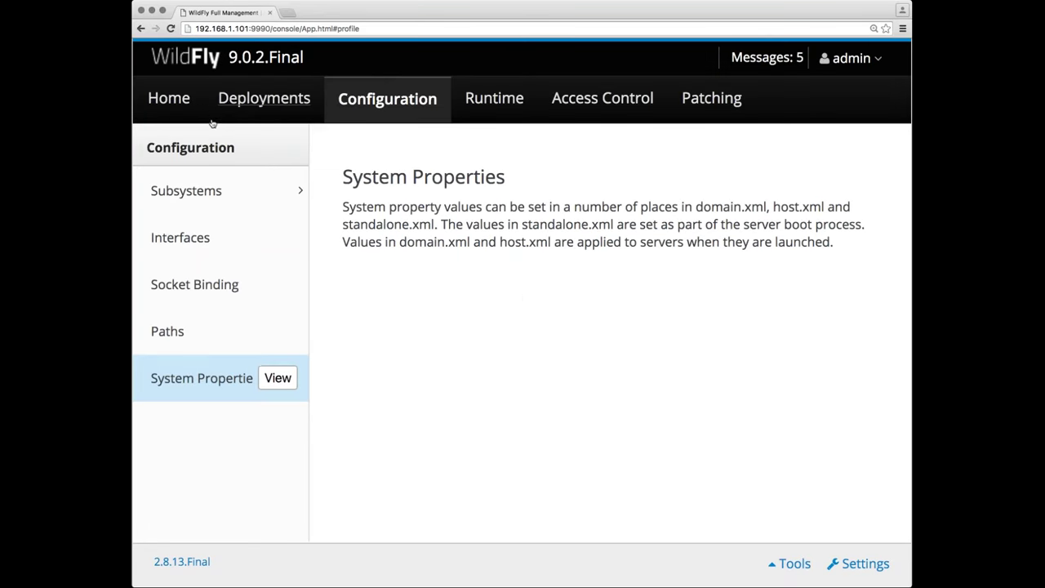
- Show the standalone server under Runtime and check its reload options without choosing one
click(493, 100)
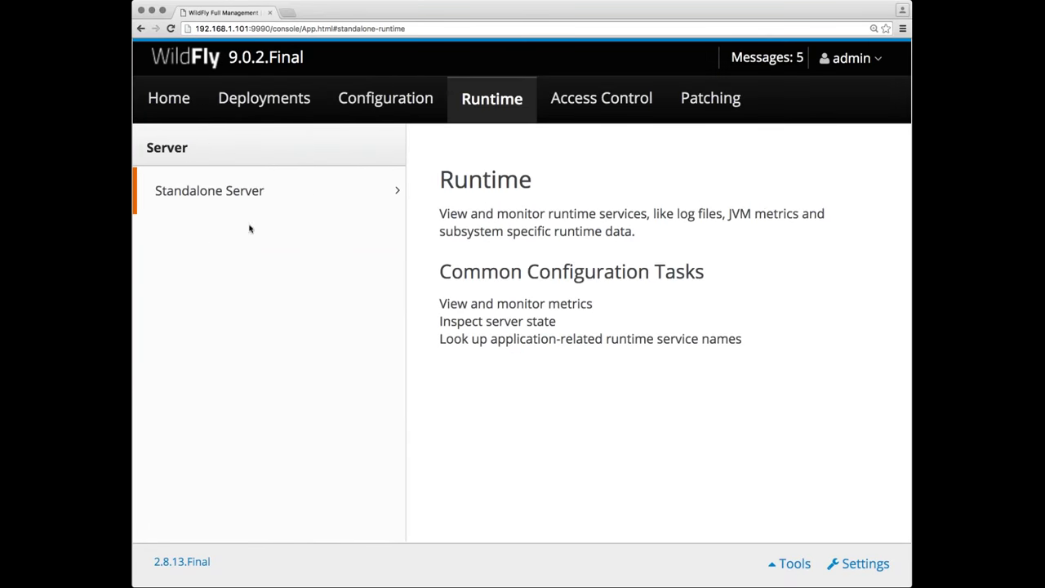
click(245, 195)
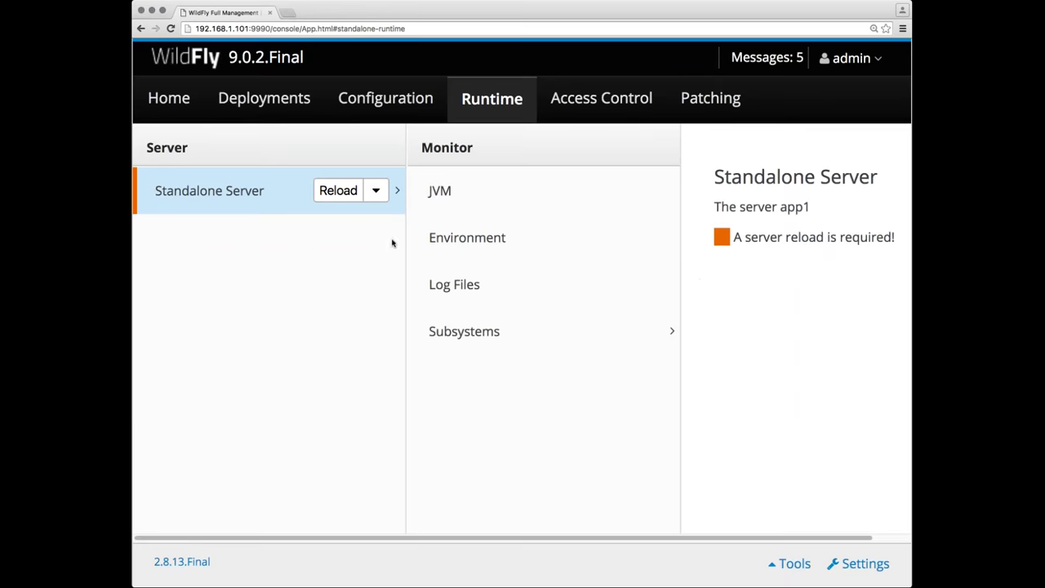
drag(405, 235, 348, 236)
click(319, 191)
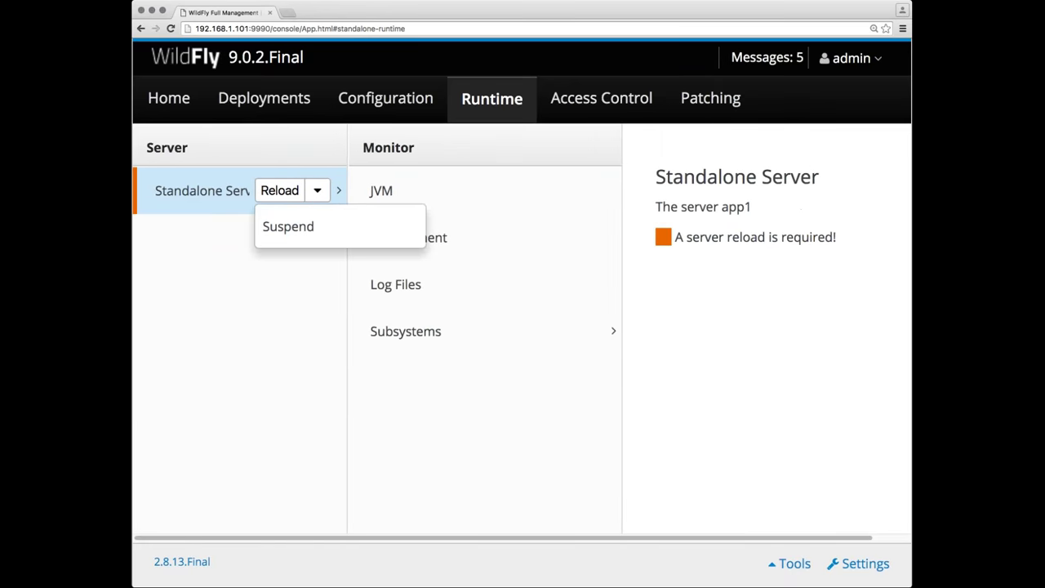
click(281, 295)
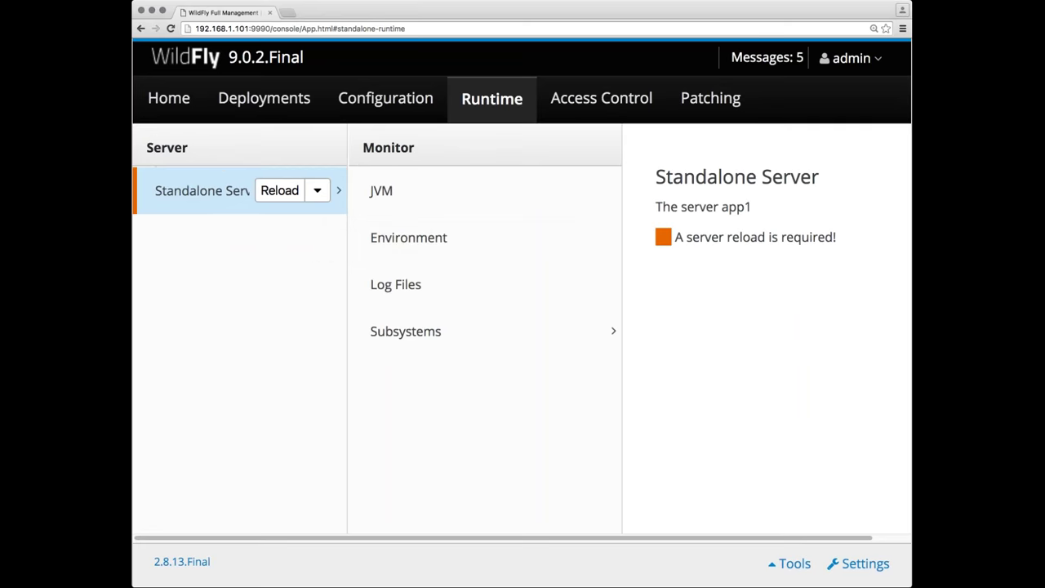
- Read the reload-required message and open the JVM monitor status view
drag(663, 245, 639, 233)
click(794, 255)
click(443, 204)
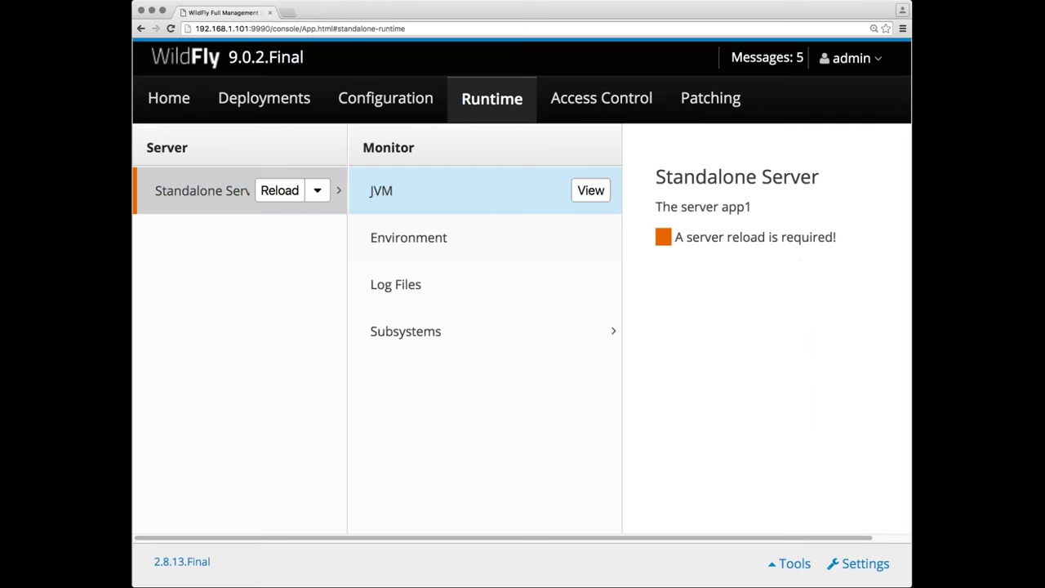
click(590, 190)
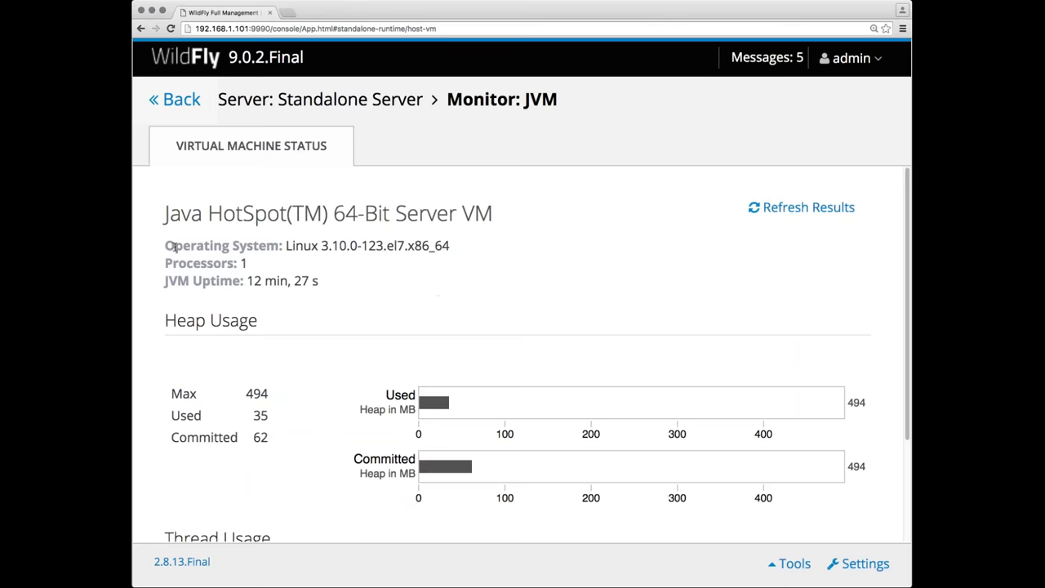
- Review the JVM page's operating system details, heap usage and thread usage, then return to monitors
drag(173, 247, 450, 256)
click(269, 259)
scroll(342, 318, down, 3)
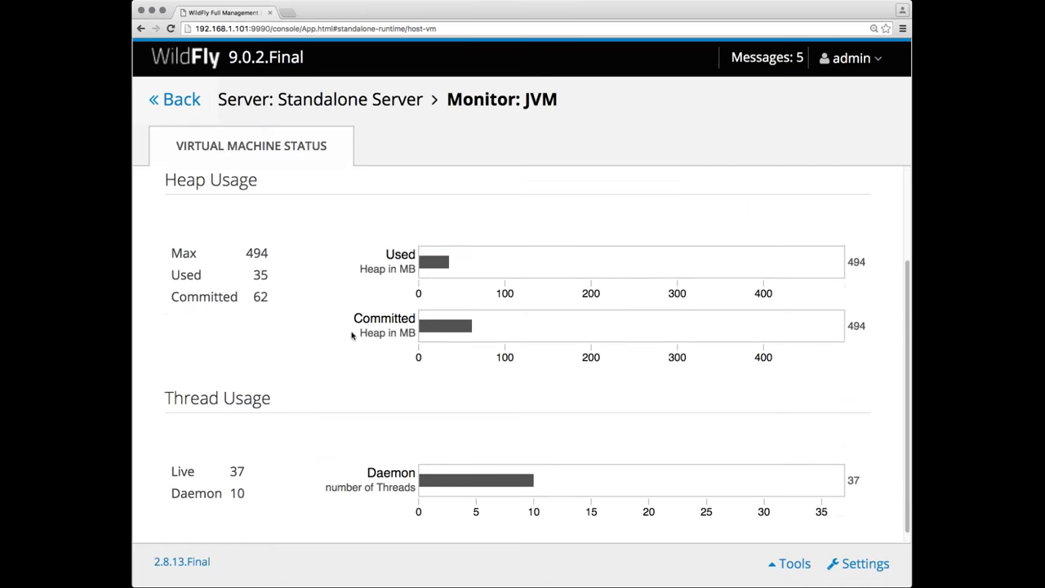
drag(164, 201, 269, 180)
click(351, 248)
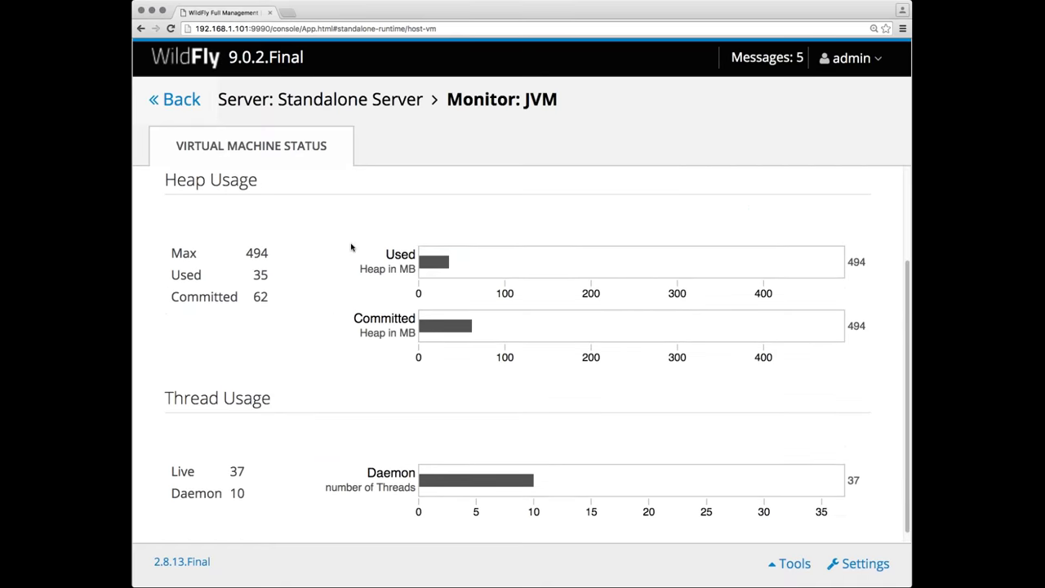
triple_click(548, 248)
click(759, 335)
scroll(734, 416, down, 2)
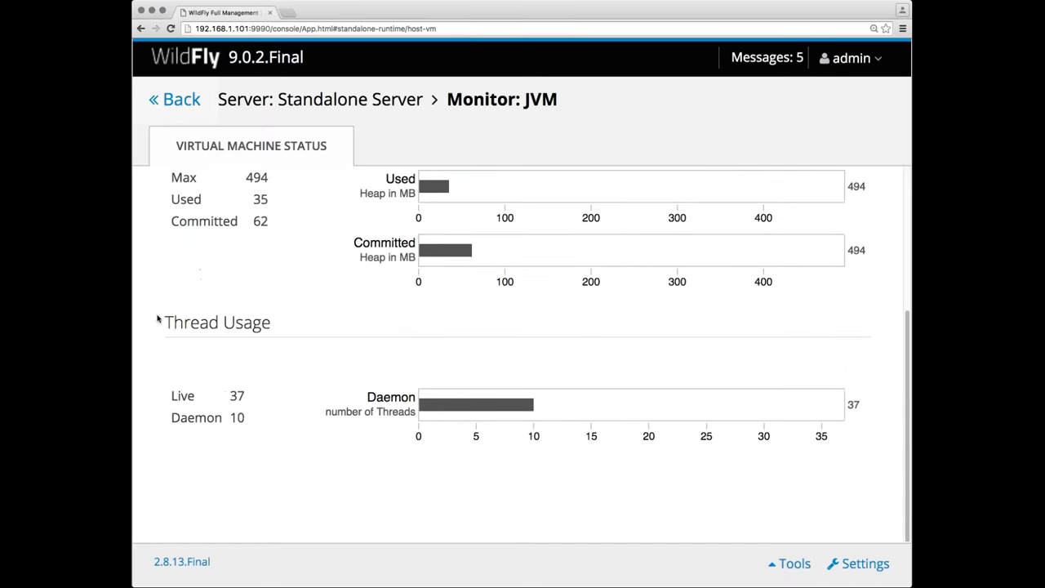
drag(158, 319, 409, 416)
click(552, 462)
scroll(551, 464, up, 5)
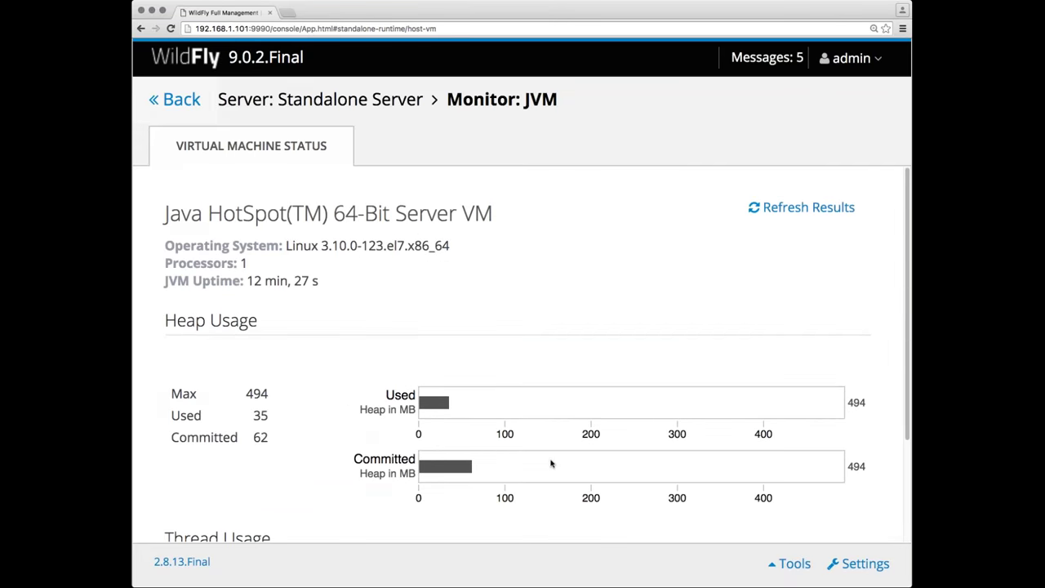
click(183, 99)
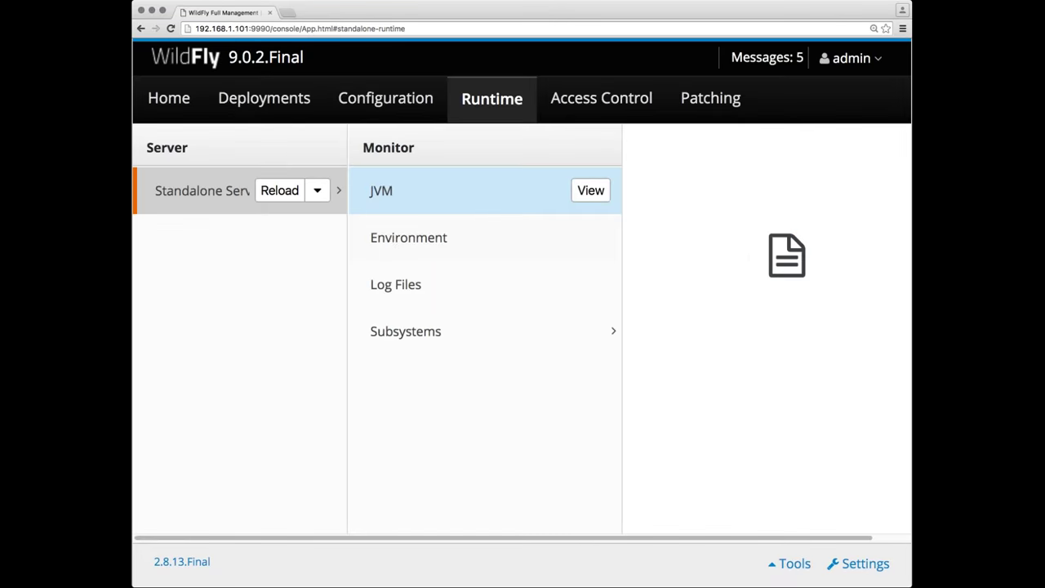
- Open the Environment properties table and step through rows around awt.toolkit, then return to monitors
click(391, 244)
click(591, 238)
scroll(531, 350, down, 1)
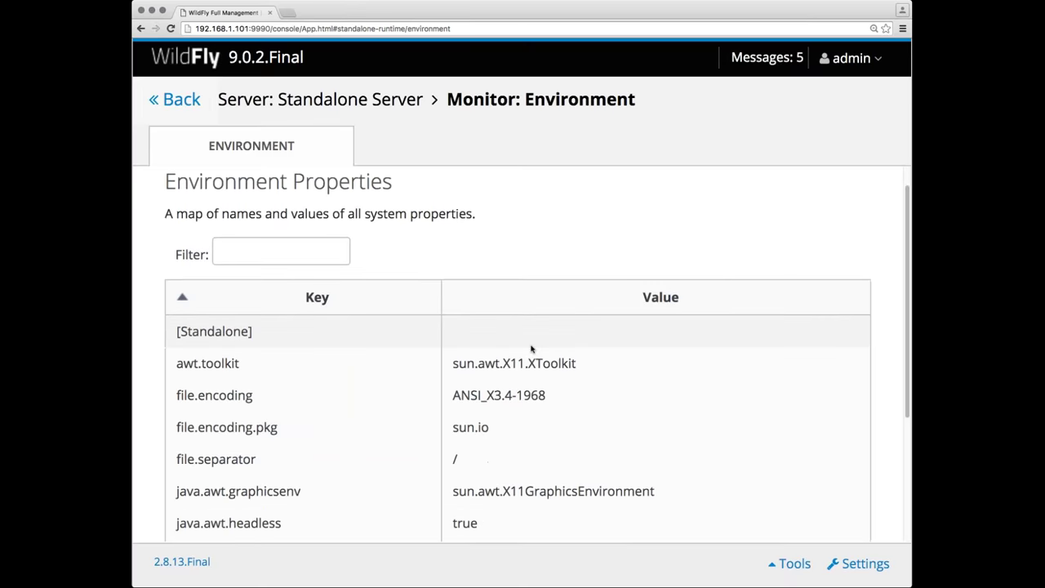
scroll(560, 359, down, 2)
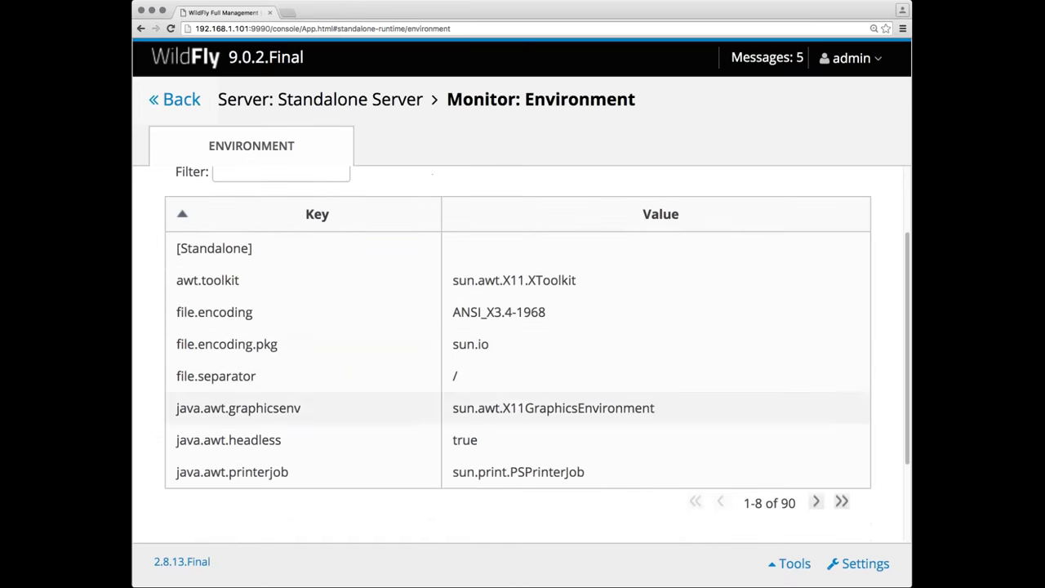
click(519, 287)
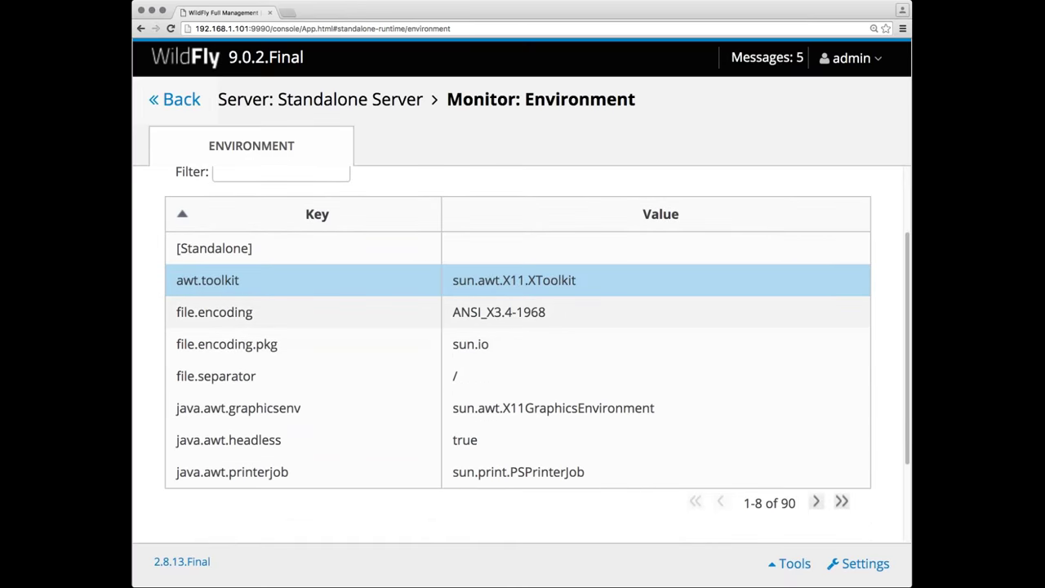
key(Down)
key(Down)
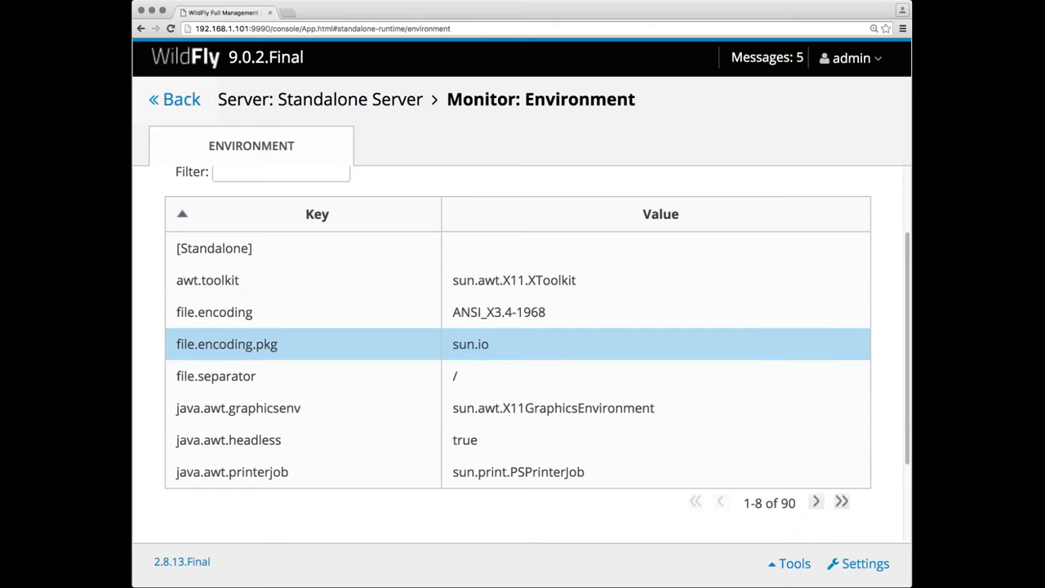
key(Down)
key(Down)
key(Down)
key(Down)
key(Up)
key(Up)
key(Up)
key(Up)
key(Up)
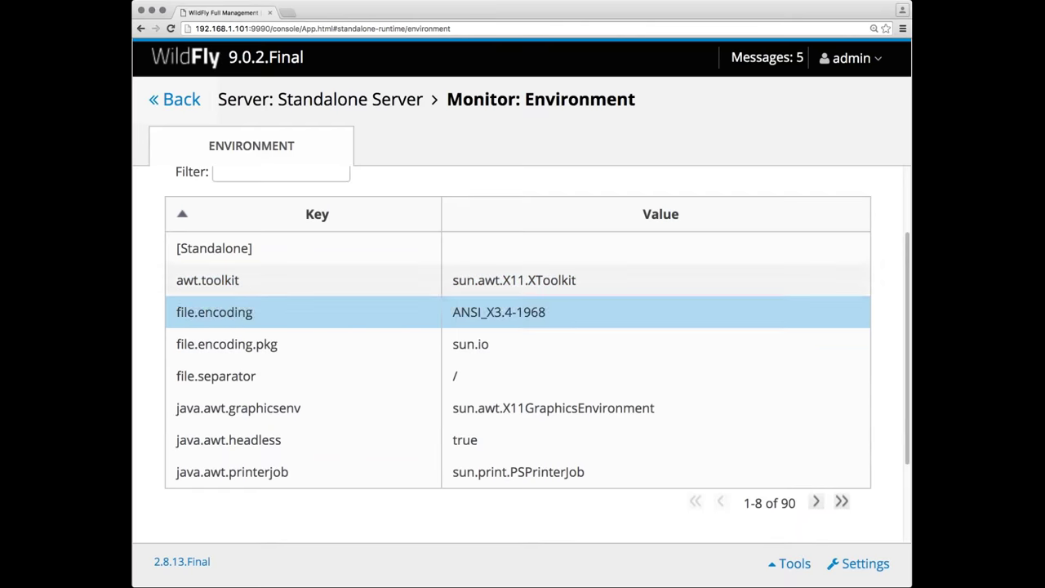
key(Up)
scroll(529, 328, up, 3)
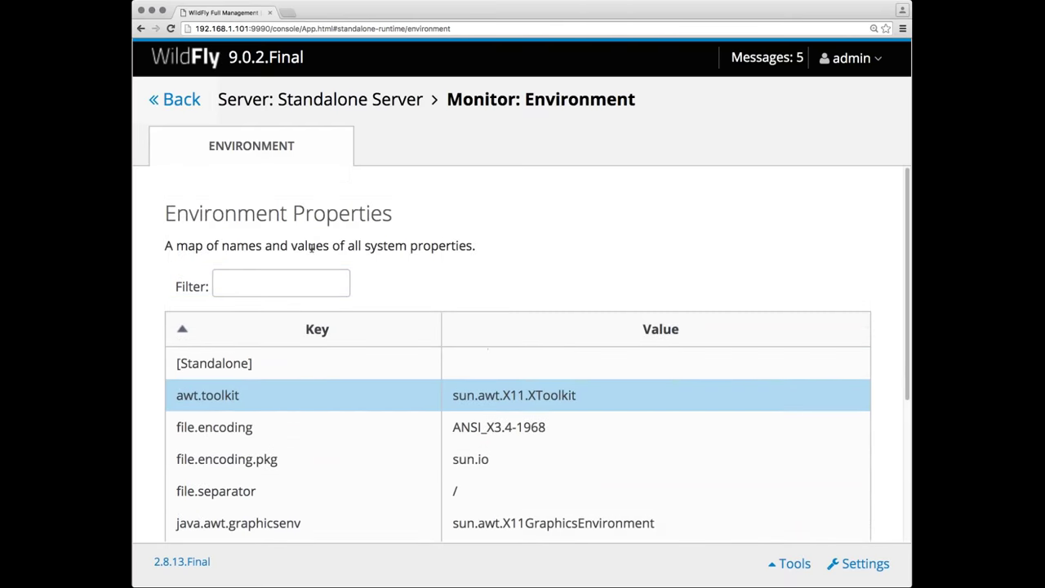
click(181, 102)
click(406, 284)
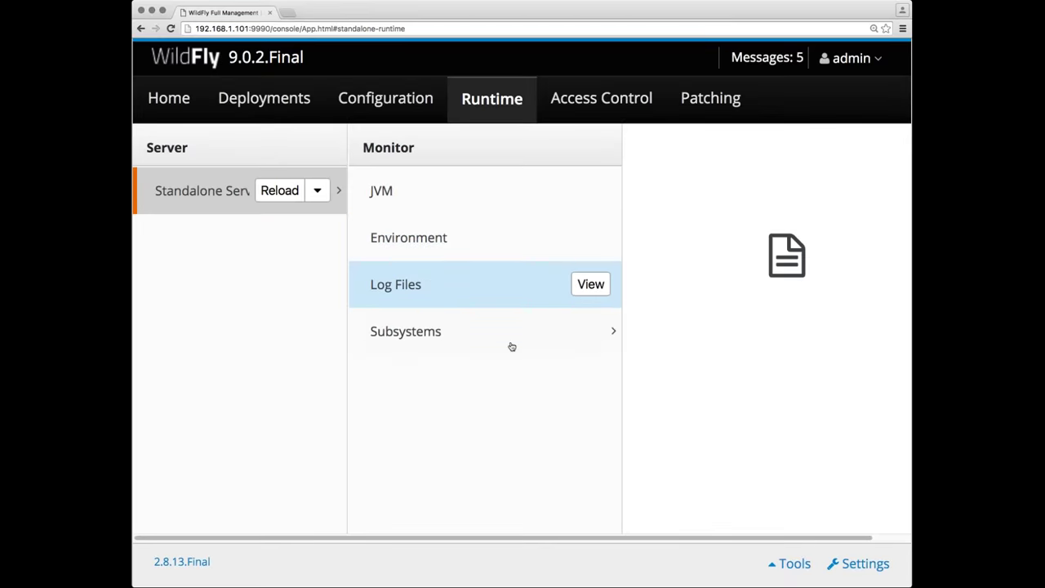
- Open server.log from Log Files, scroll to the NullPointerException error, then close its tab
click(591, 284)
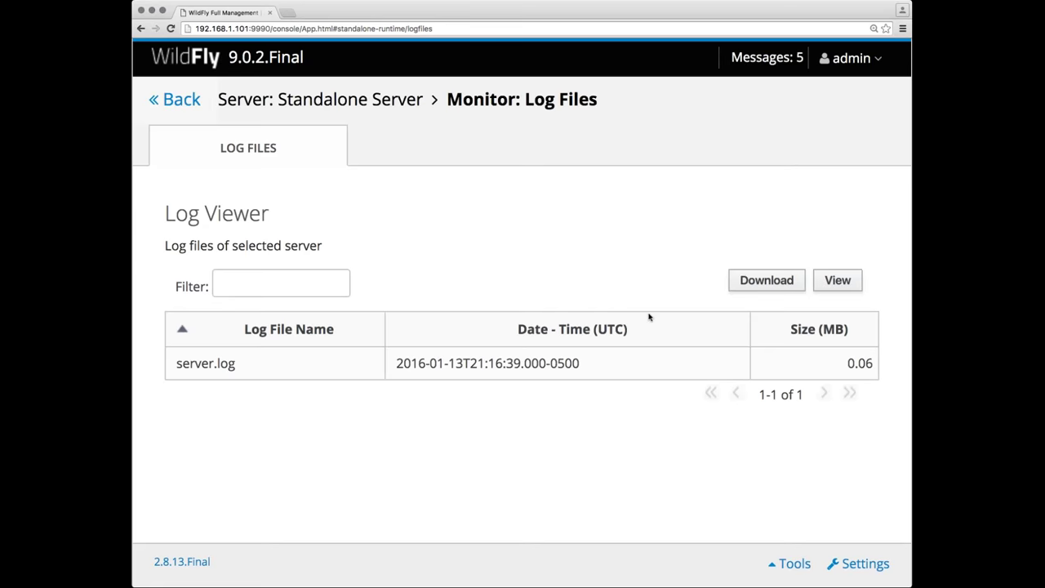
click(291, 371)
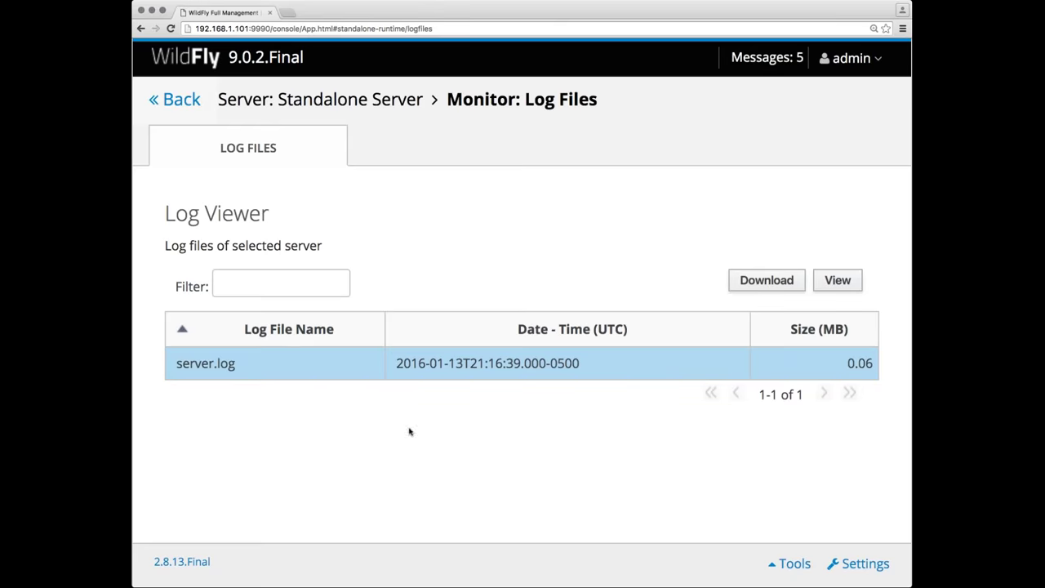
click(836, 280)
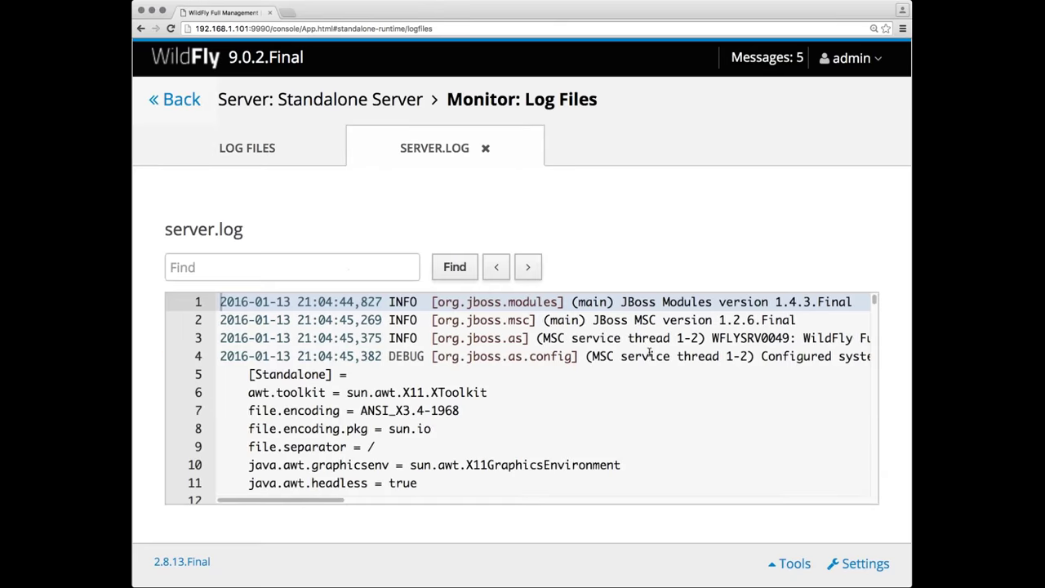
scroll(650, 353, down, 20)
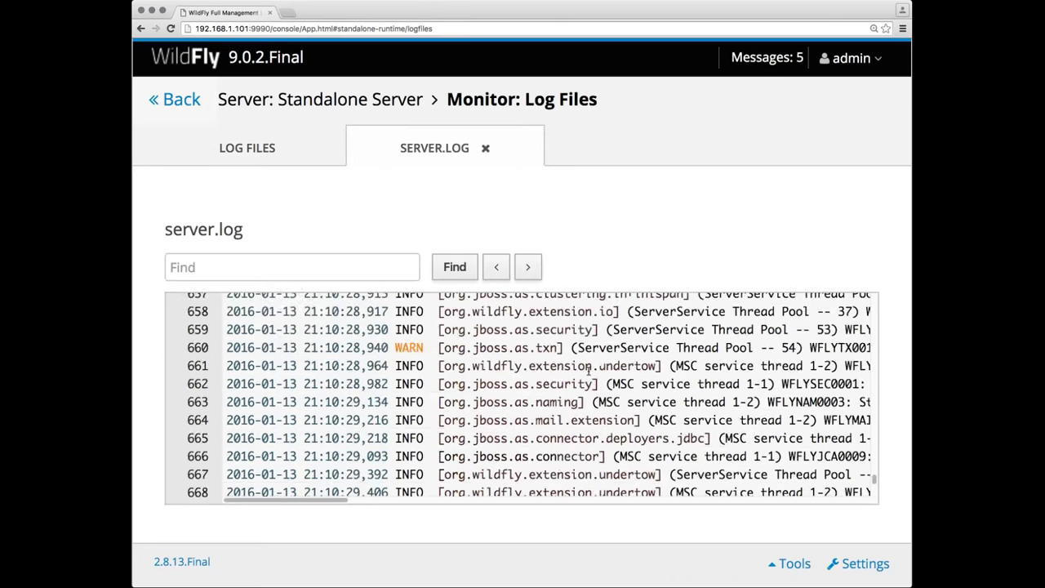
scroll(373, 460, down, 10)
scroll(356, 485, up, 12)
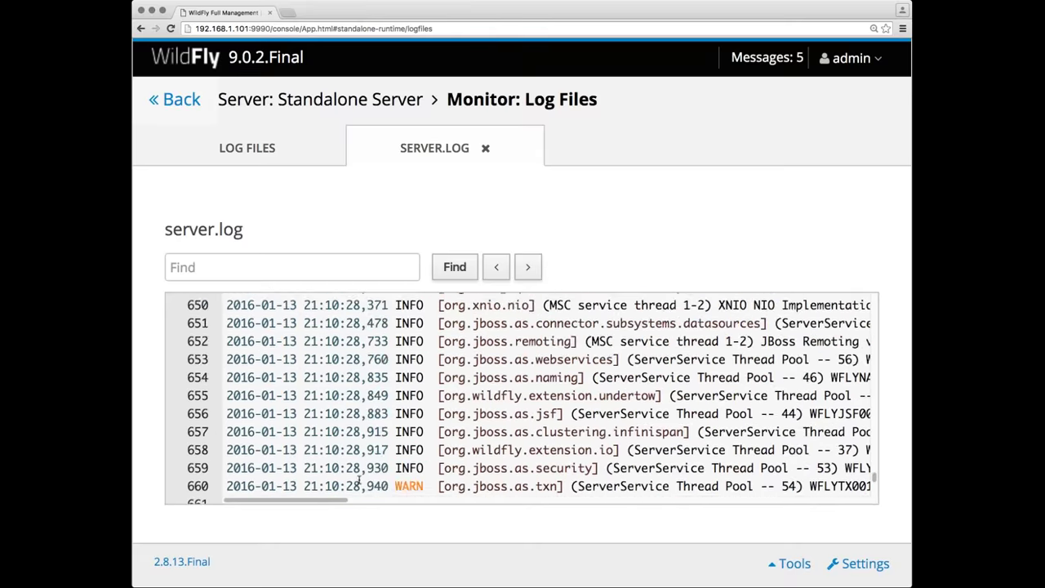
scroll(359, 480, down, 5)
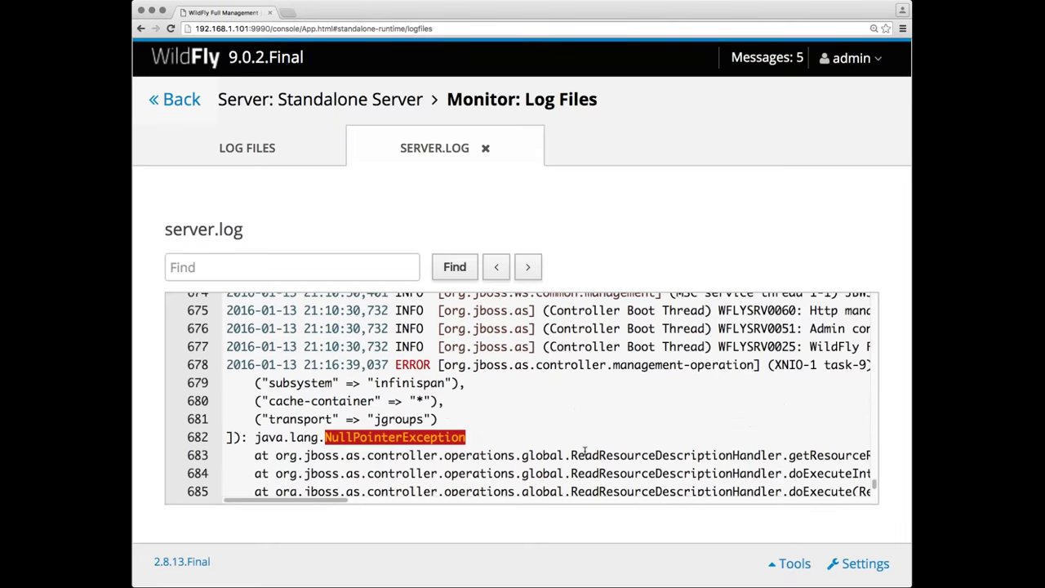
scroll(584, 452, up, 20)
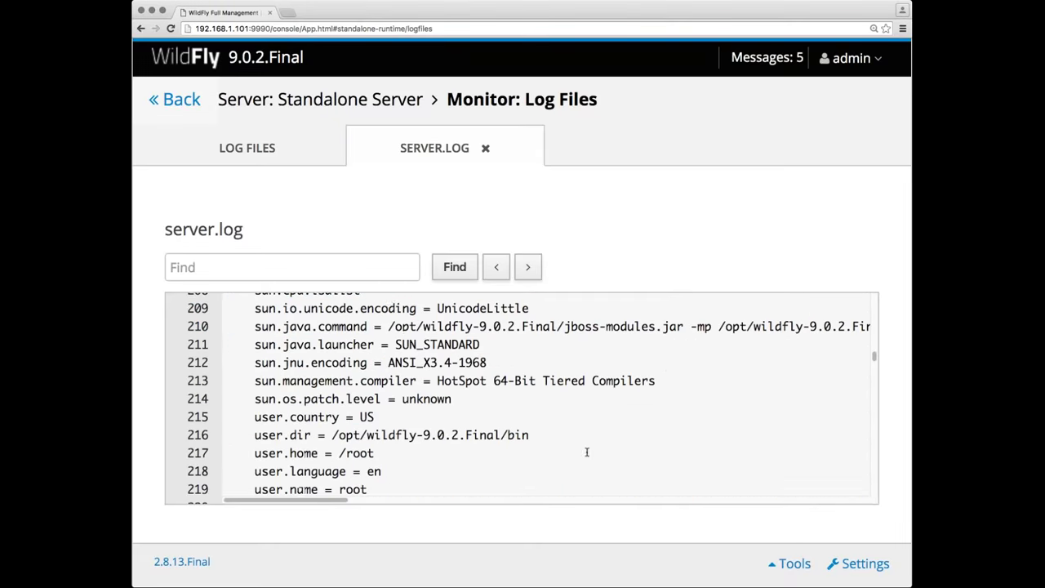
click(249, 151)
click(445, 148)
click(485, 148)
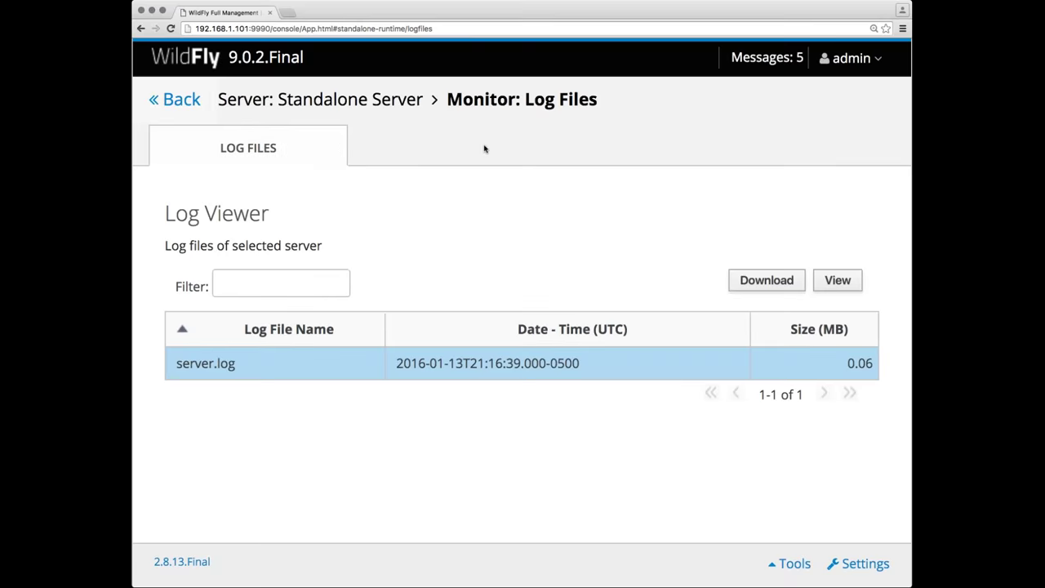
click(171, 103)
- Open the ExampleDS datasource runtime metrics and scroll through its Connection Pool statistics
click(429, 346)
click(682, 189)
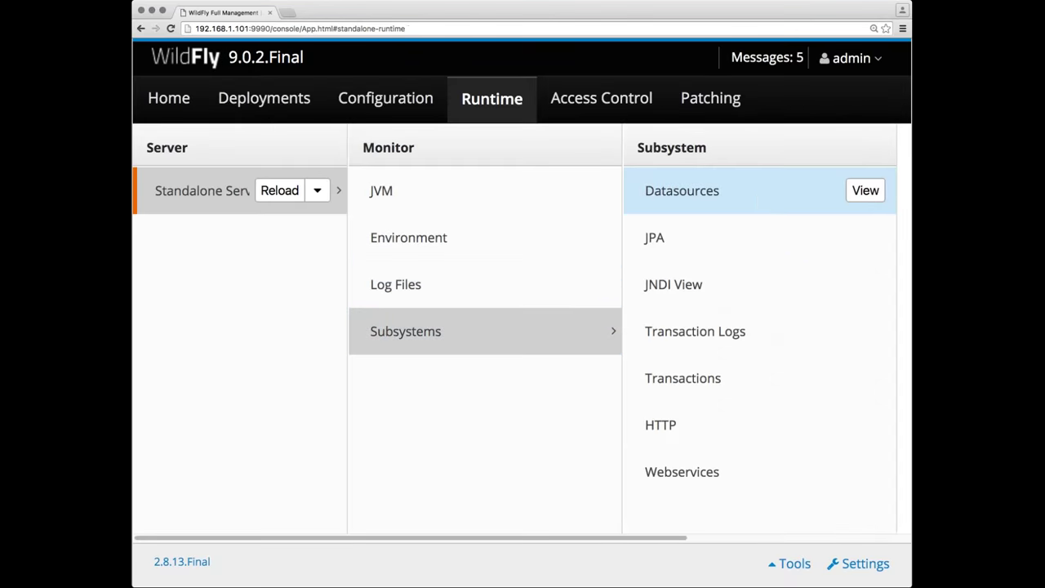
click(850, 199)
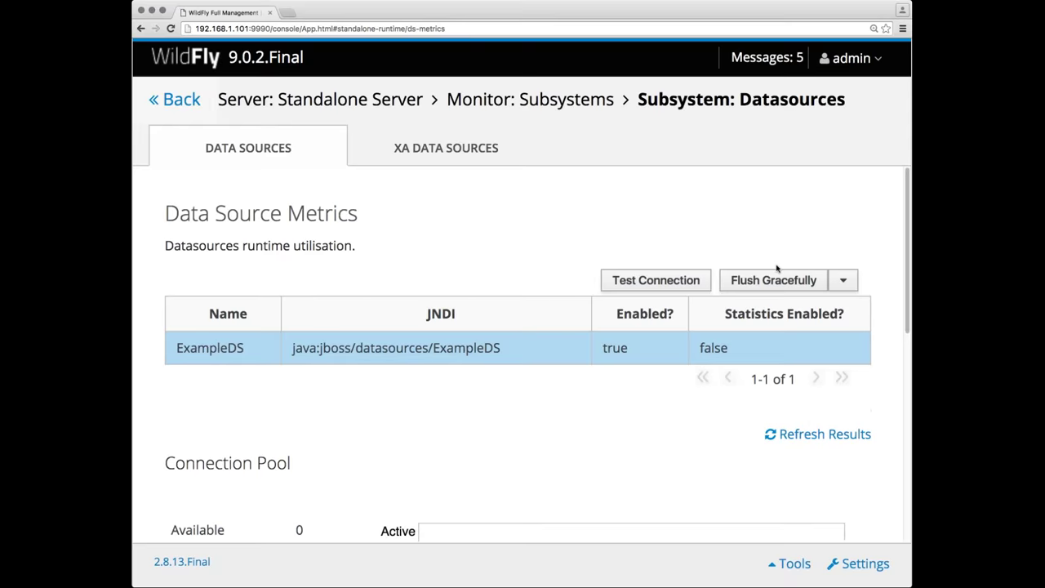
scroll(431, 276, down, 5)
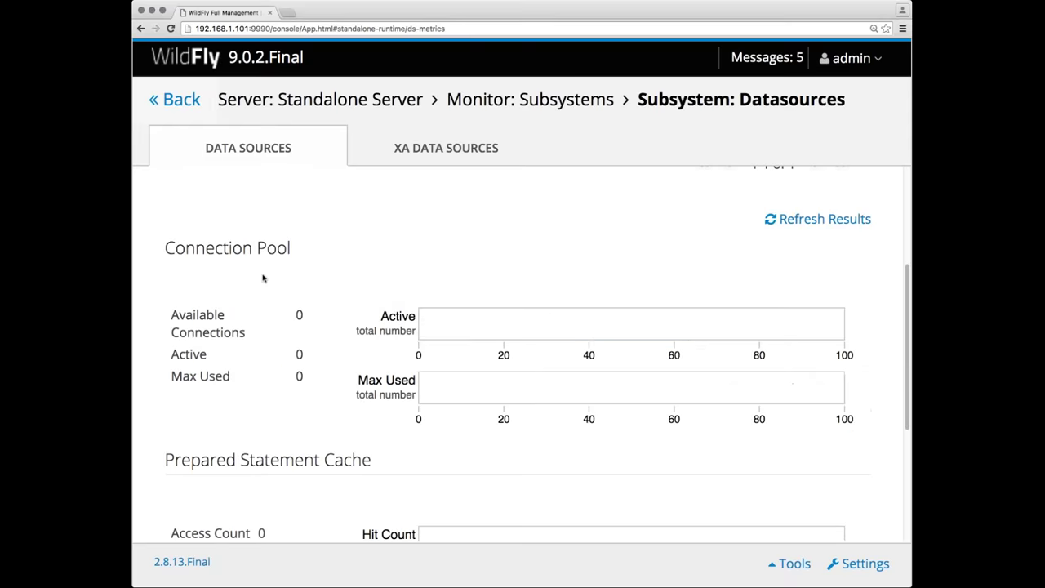
drag(174, 249, 290, 250)
click(382, 252)
scroll(773, 396, down, 5)
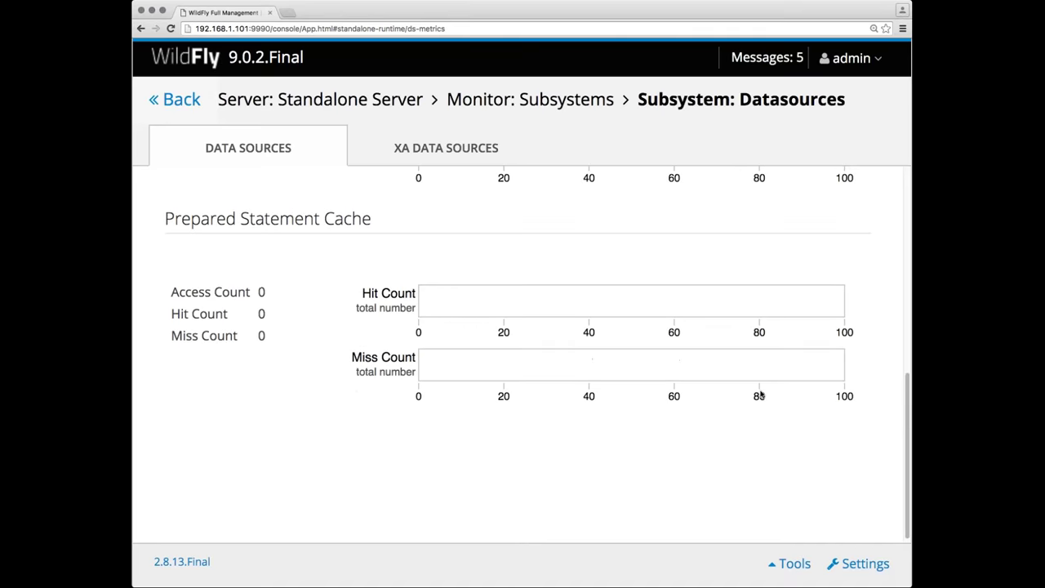
scroll(759, 395, up, 10)
click(178, 99)
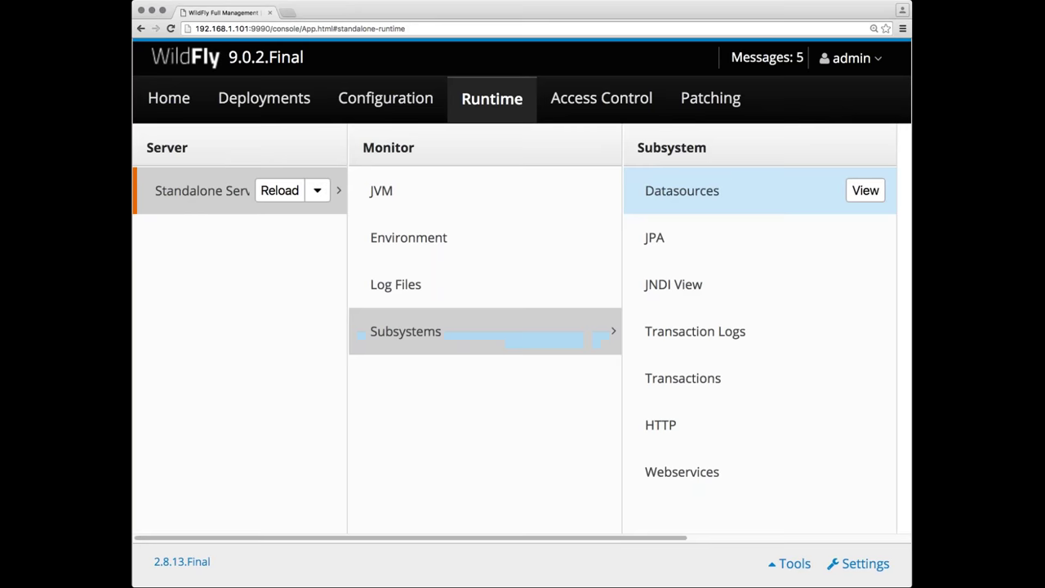
- View the HTTP subsystem's default-server connector statistics, then go back to Runtime
click(702, 421)
click(865, 424)
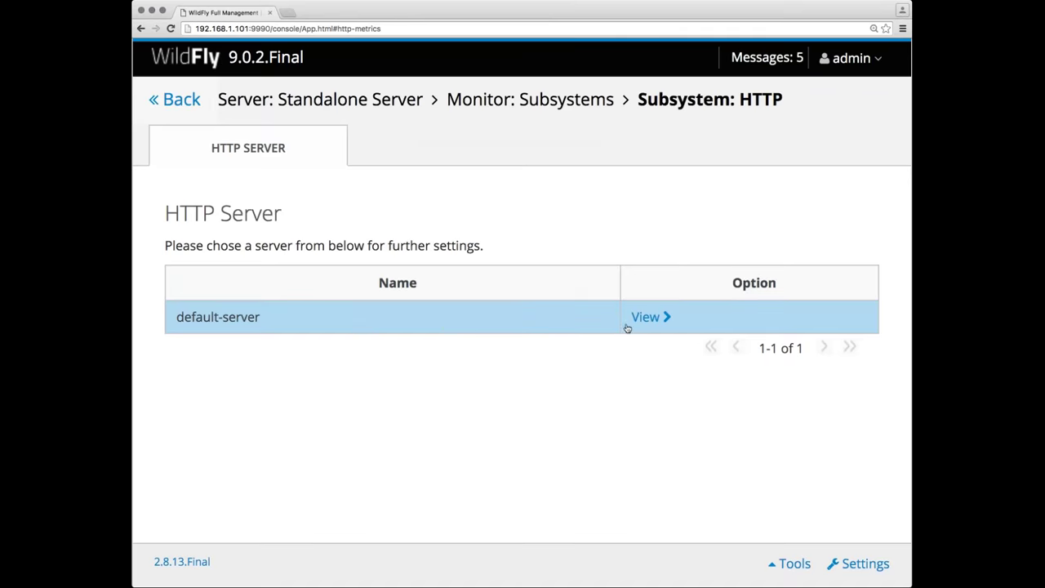
click(628, 327)
scroll(640, 359, down, 3)
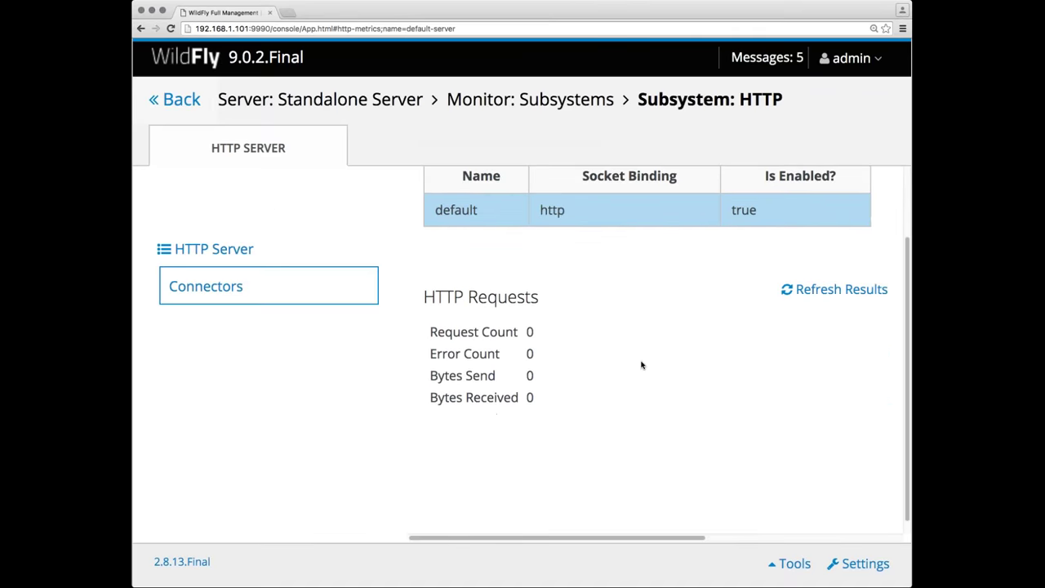
scroll(642, 365, up, 3)
click(192, 243)
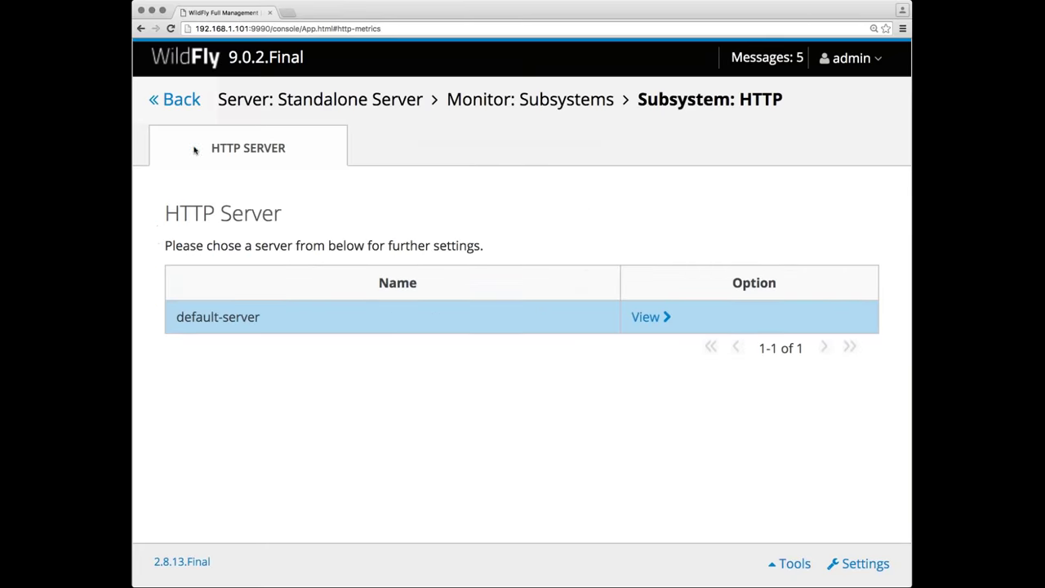
click(187, 100)
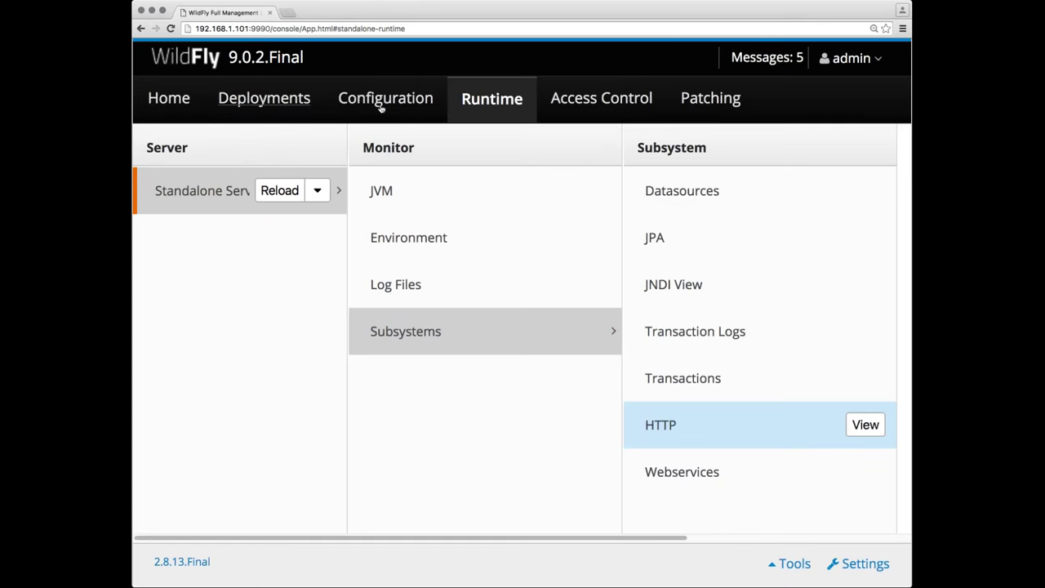
click(601, 99)
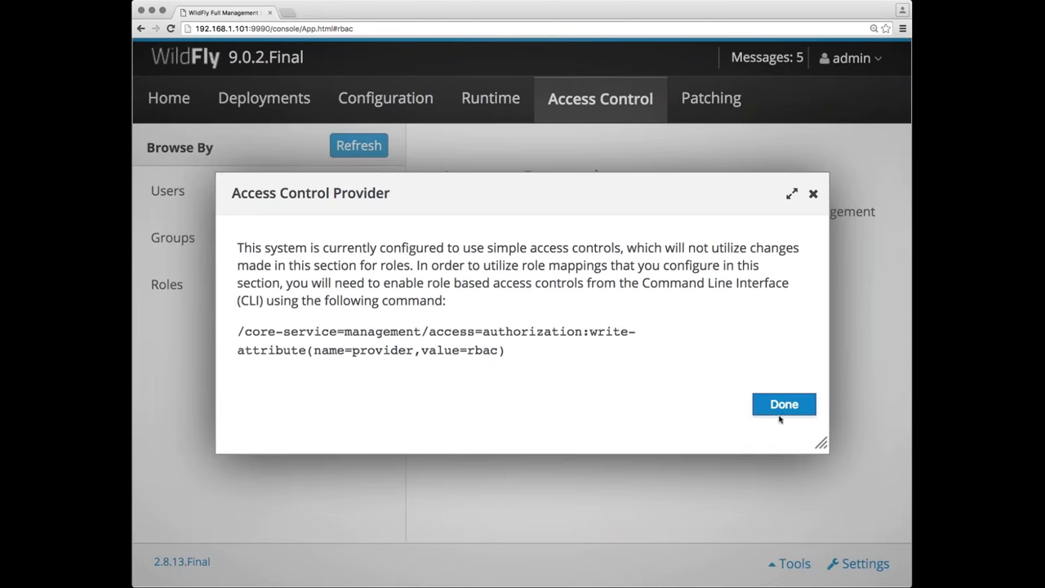
- Dismiss the RBAC notice, browse Users, Groups and Roles, and view Administrator and Auditor membership
click(780, 408)
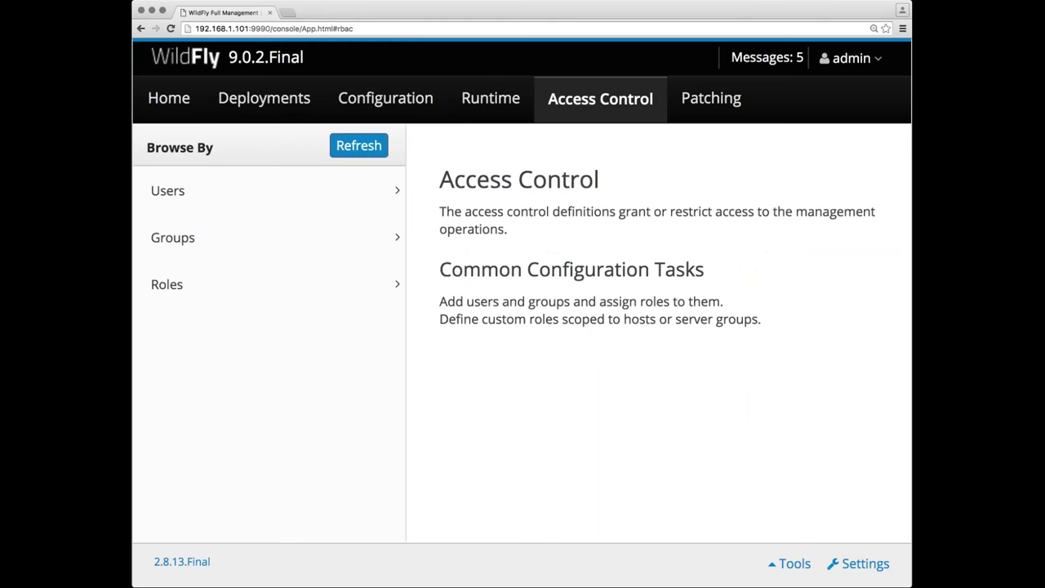
click(180, 195)
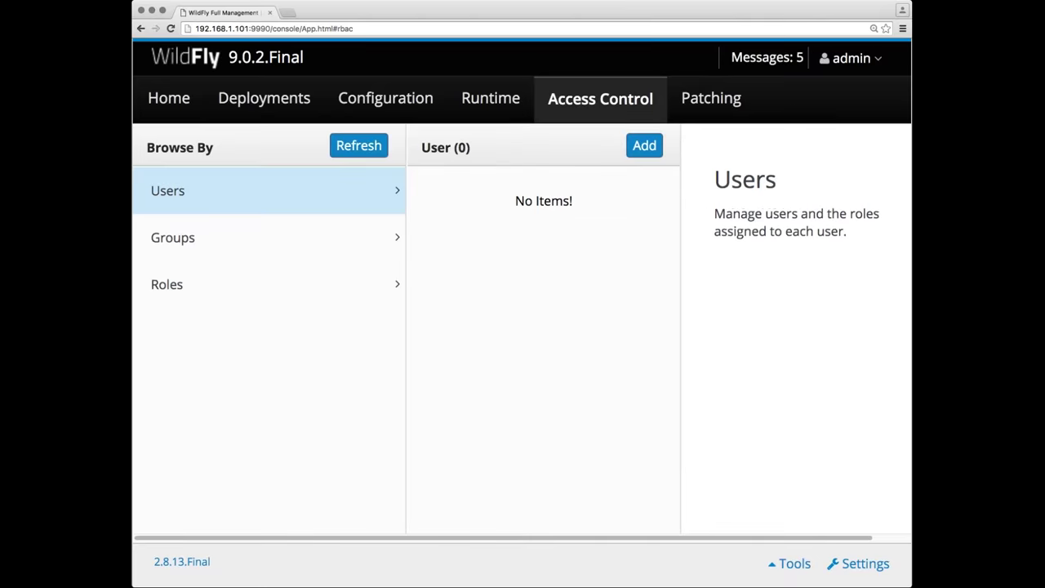
click(152, 241)
click(200, 283)
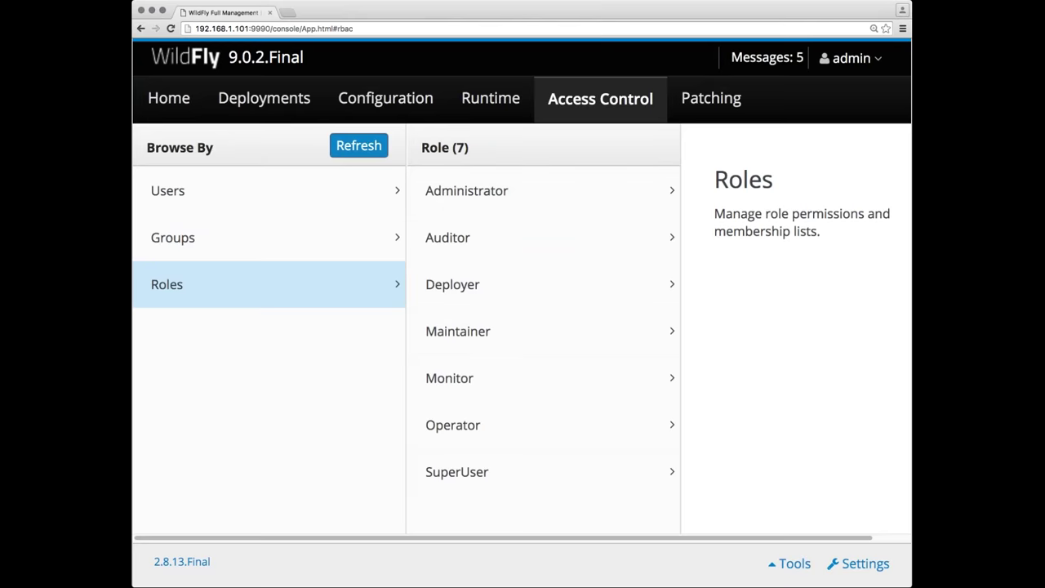
click(467, 190)
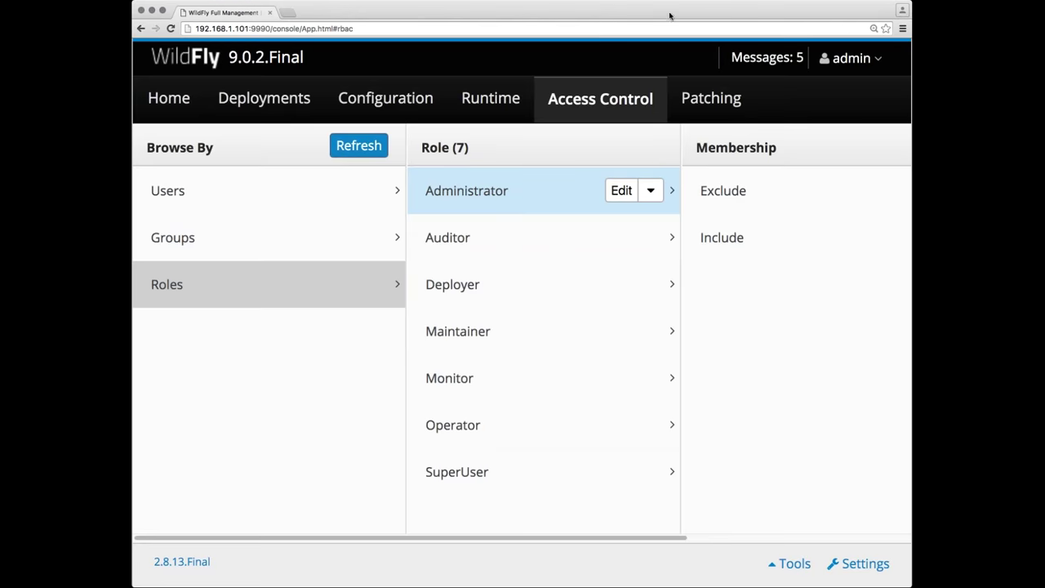
click(488, 243)
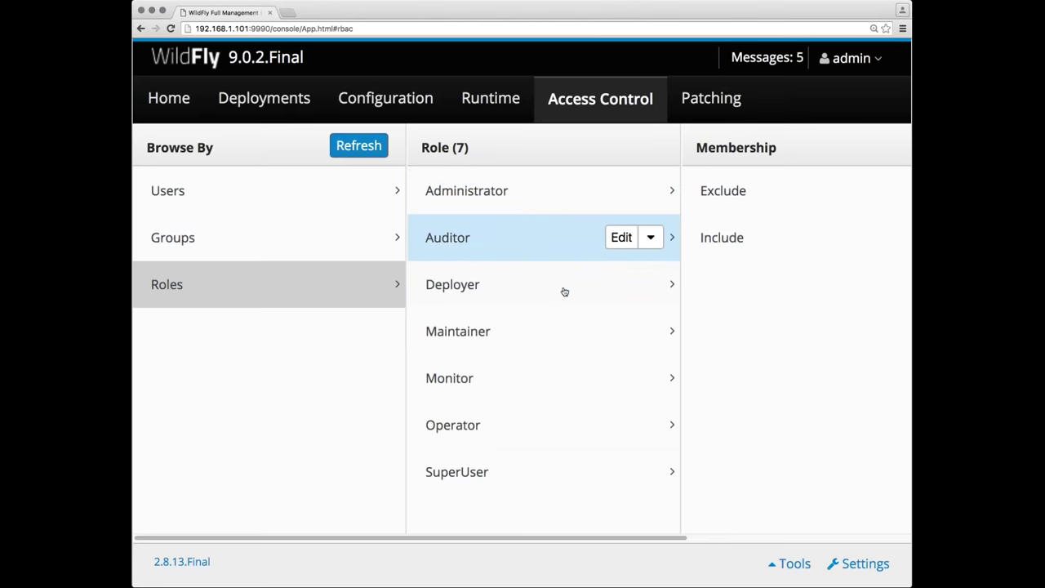
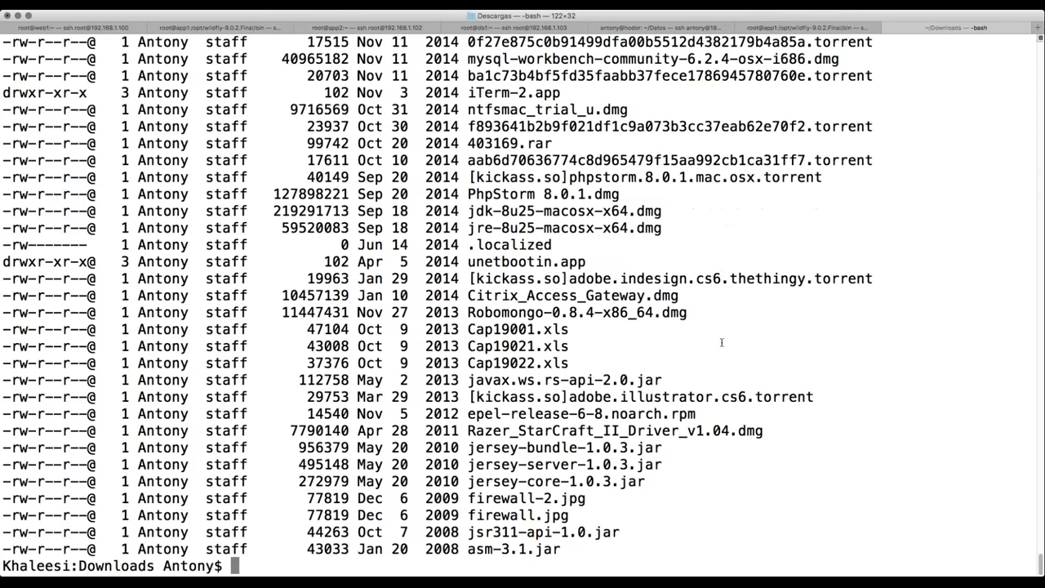
- Scroll up in the terminal to review the Downloads folder listing
scroll(721, 342, up, 4)
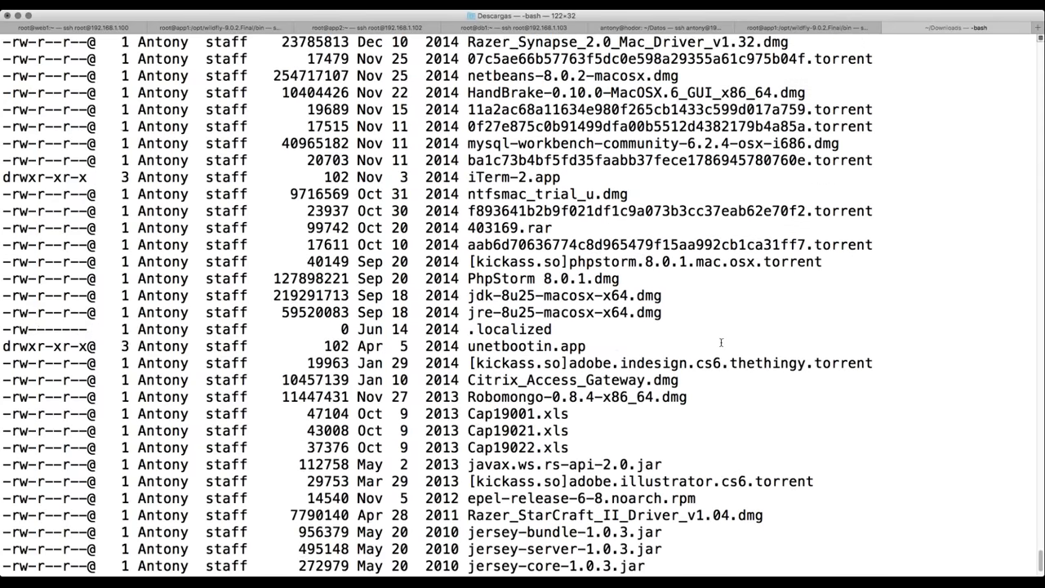
- Change into the petstore folder and list its files with ls -l
scroll(721, 342, up, 20)
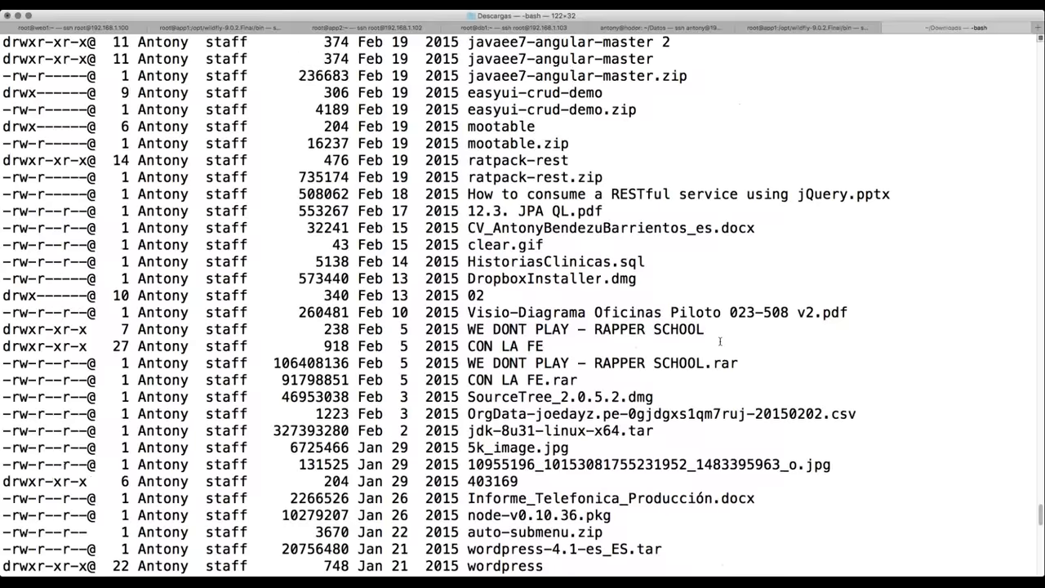
scroll(721, 342, up, 10)
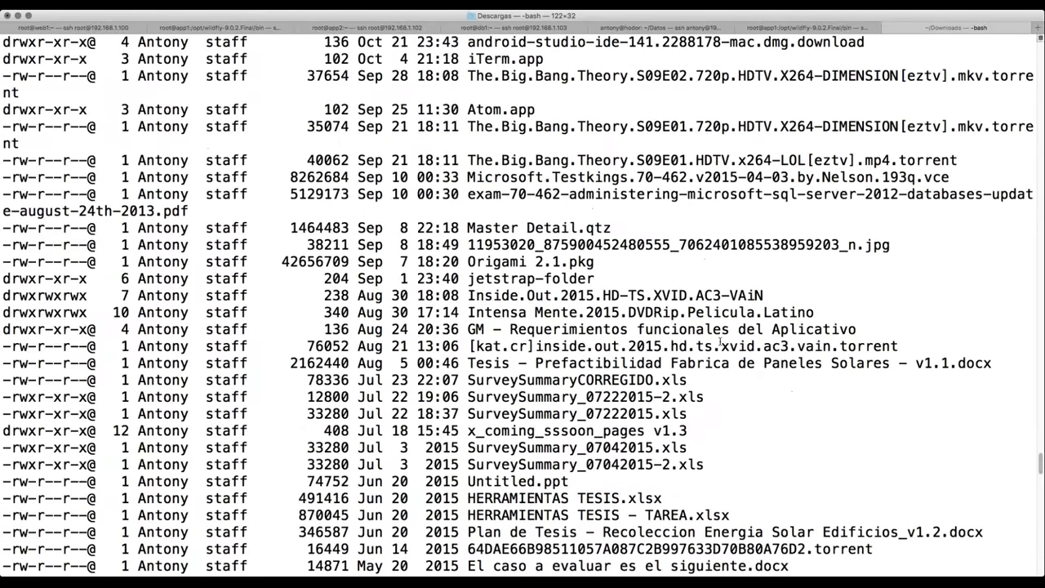
scroll(721, 342, up, 8)
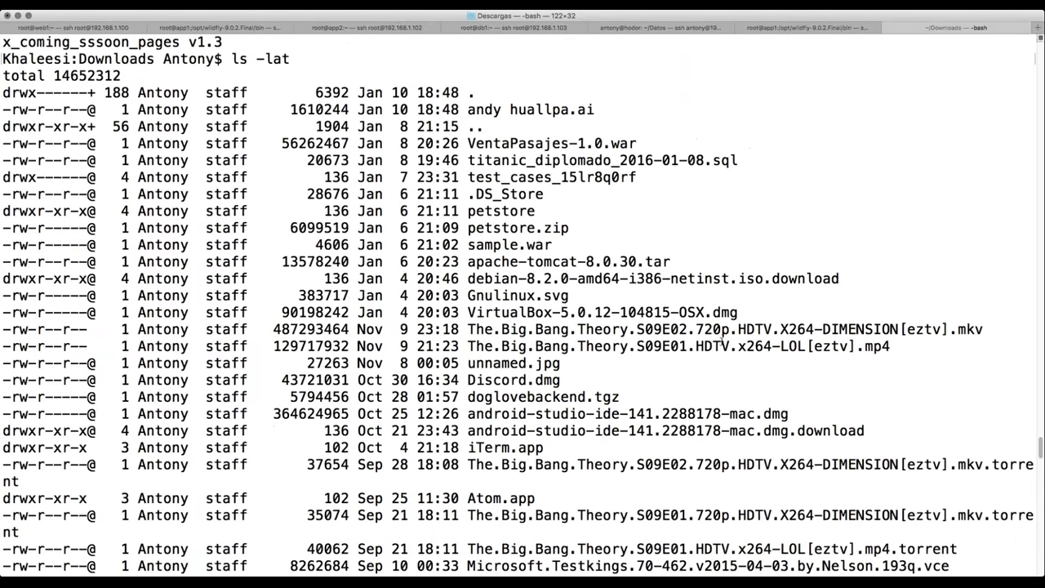
text(cd petstore)
key(Return)
text(ls -l)
key(Return)
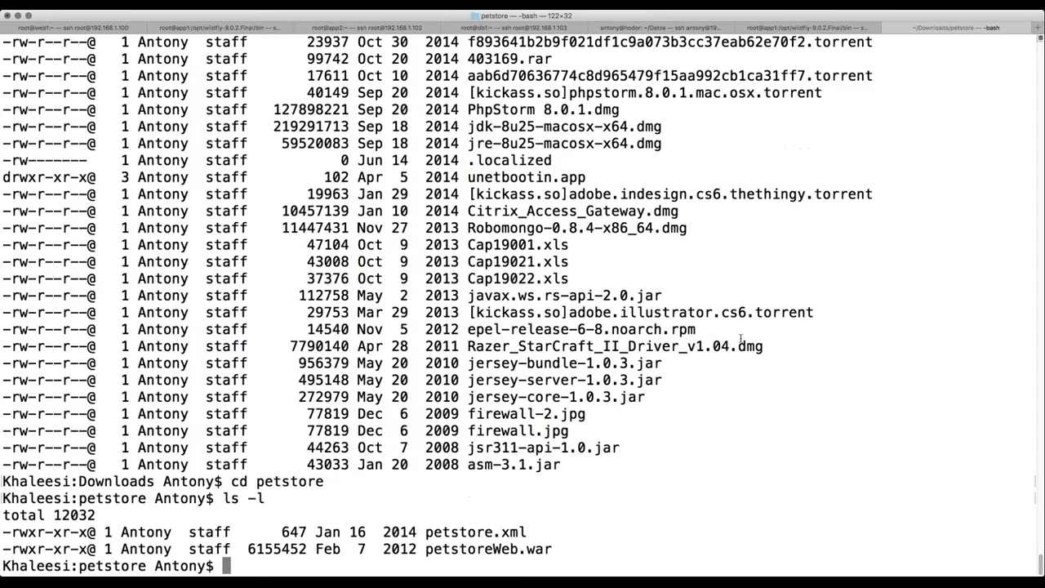
text(scp petstore)
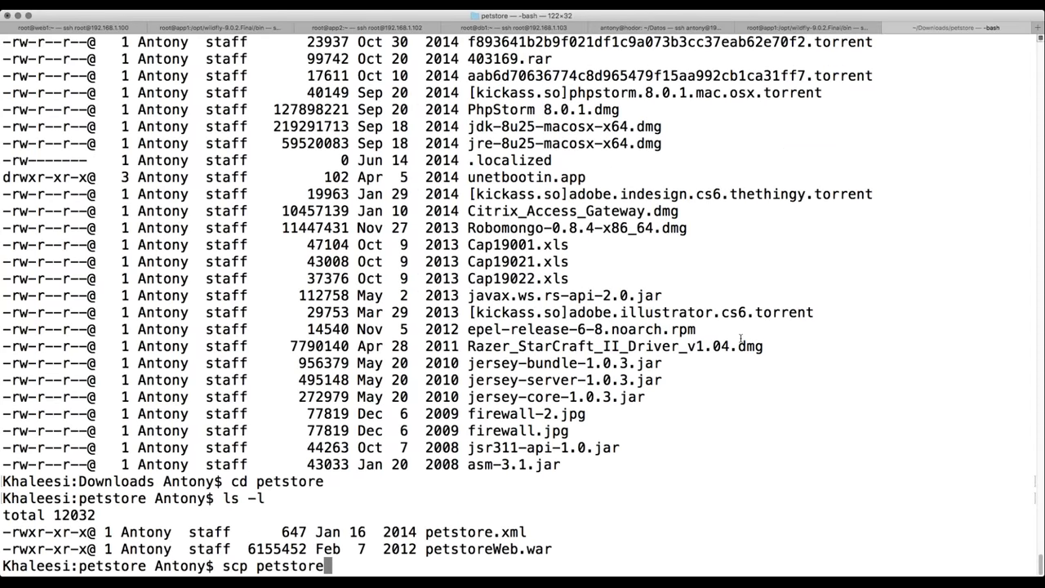
text(W)
key(Tab)
text(root)
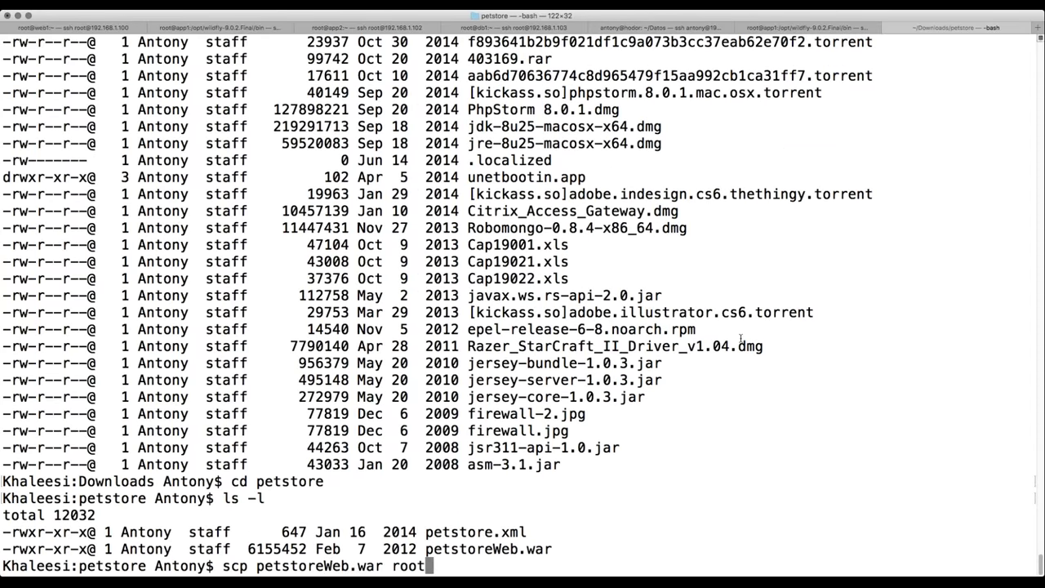
text(@192.168.1.)
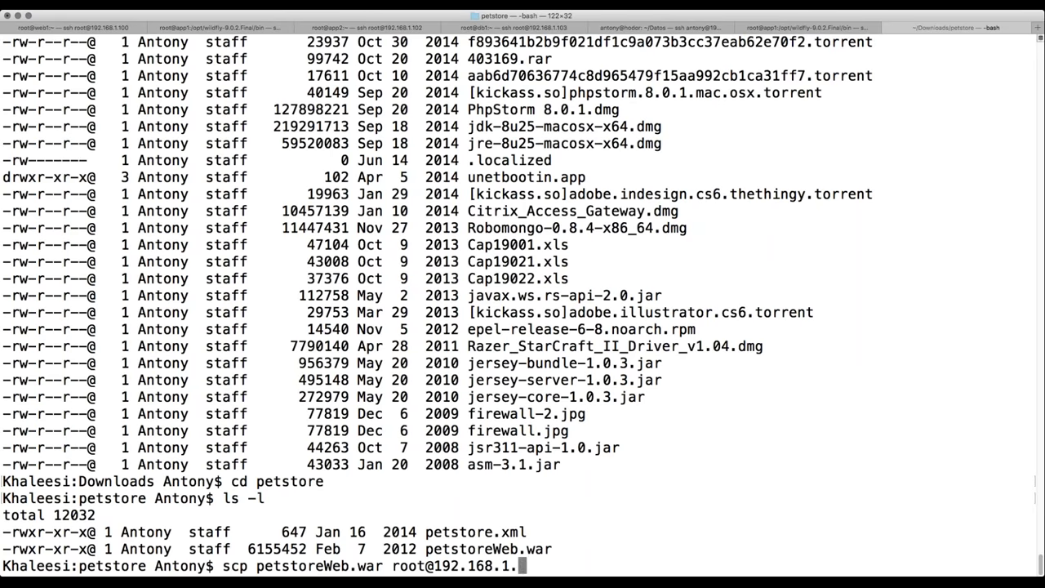
text(101:/root/)
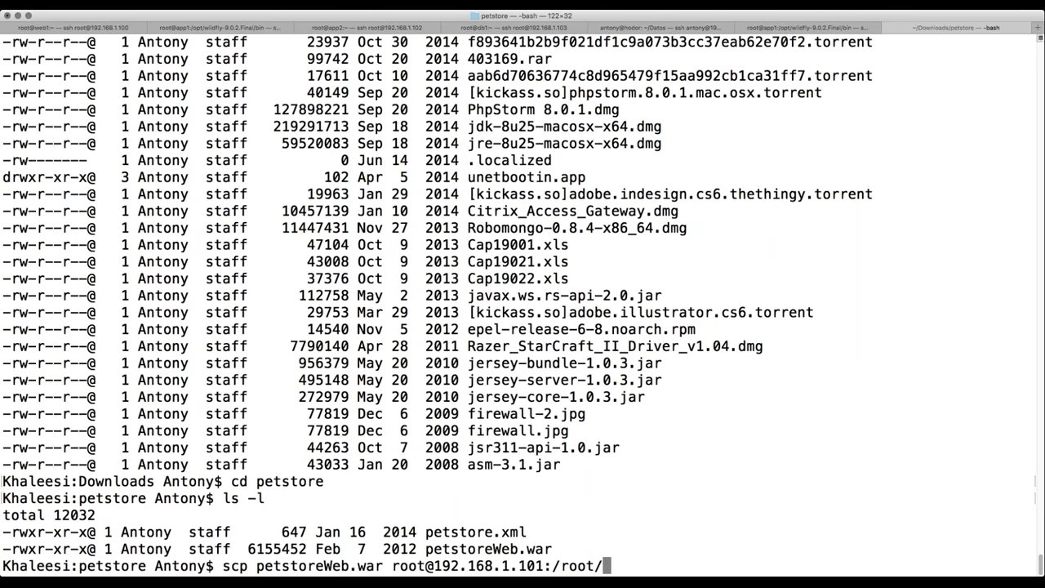
key(Return)
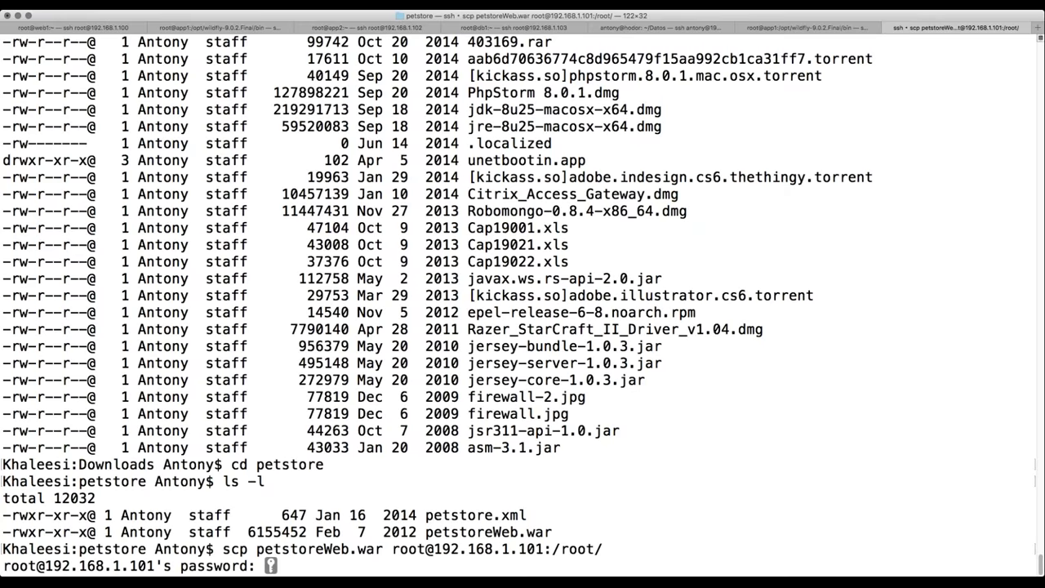
key(Return)
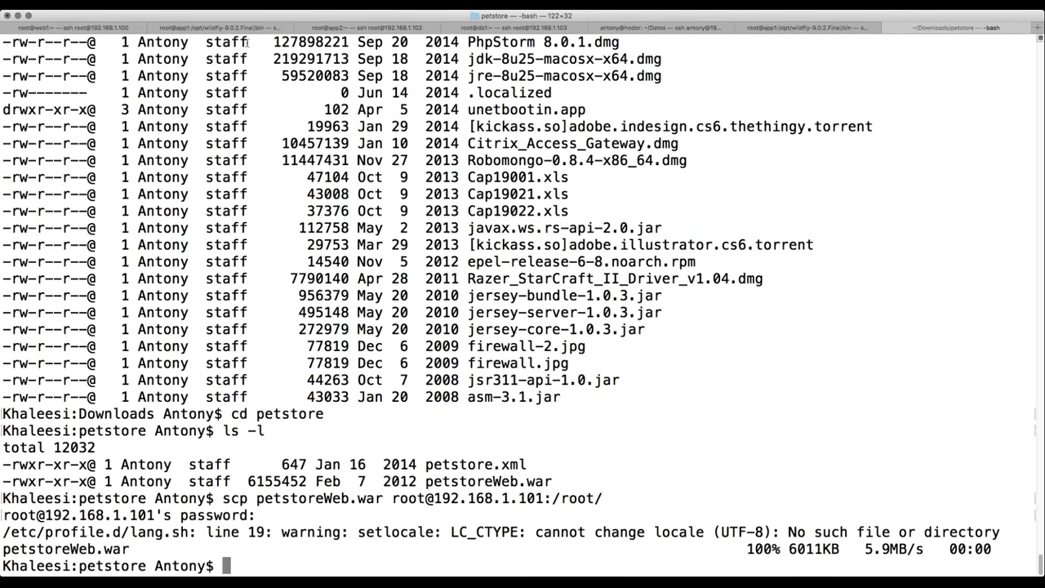
- Switch to the app1 shell, change into /root and list its files
click(228, 27)
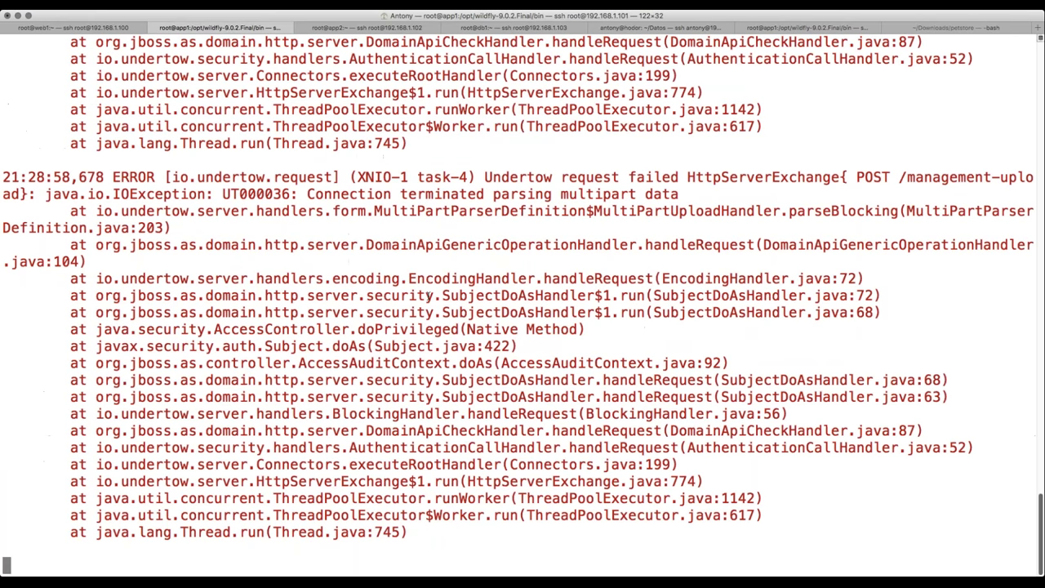
click(825, 31)
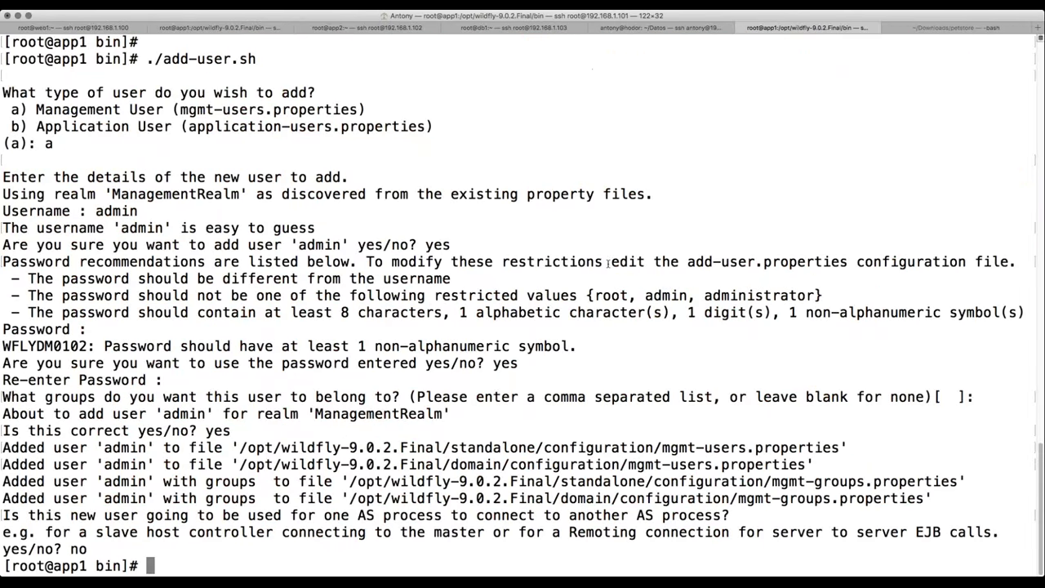
key(Return)
key(Return)
key(Return)
text(cd /ro)
key(Tab)
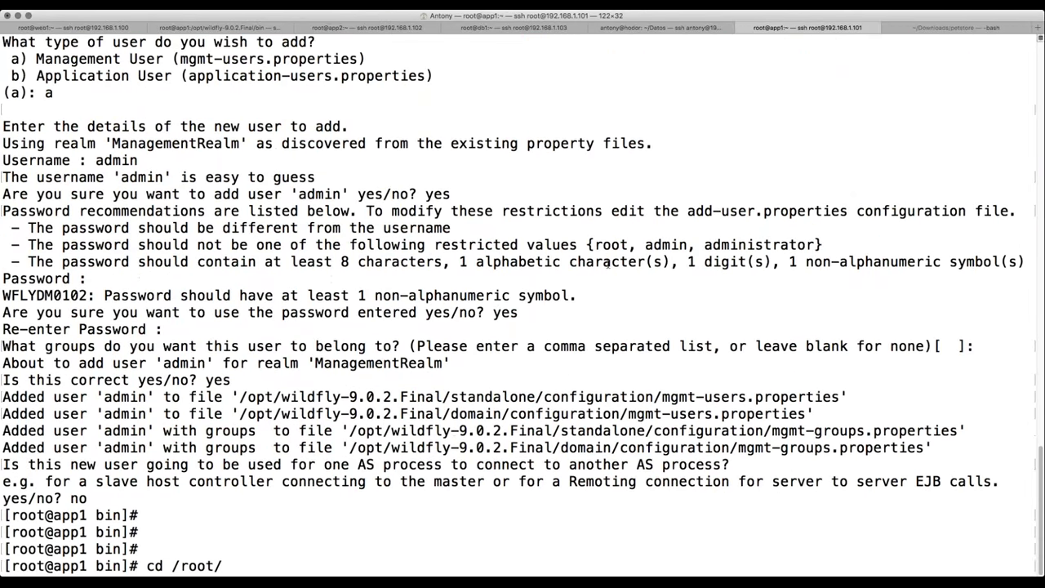
key(Return)
text(ls -l)
key(Return)
- Move petstoreWeb.war into /opt/wildfly-9.0.2.Final/standalone/deployments/
text(mv pet)
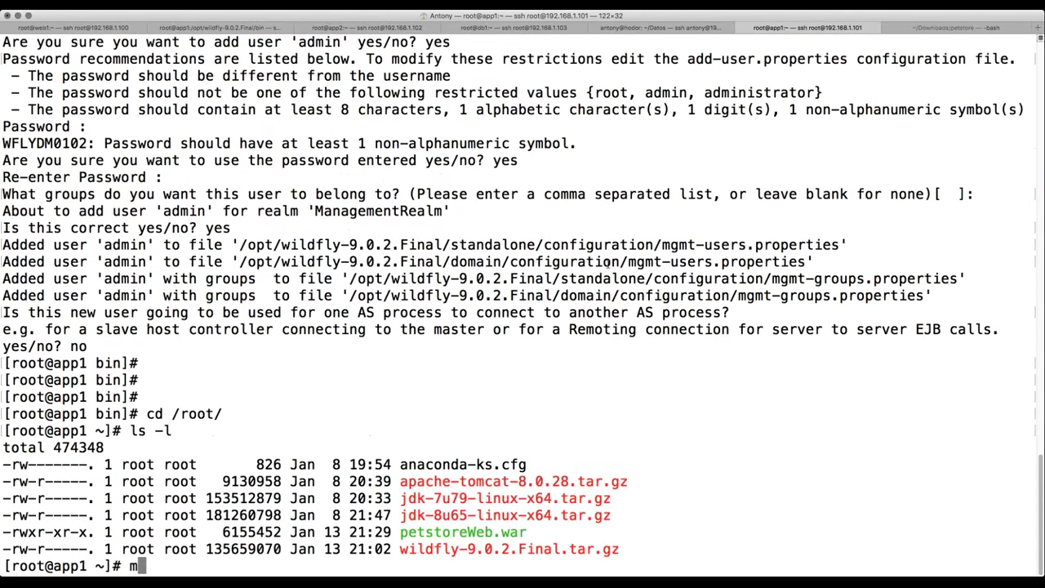
key(Tab)
text(/opt/w)
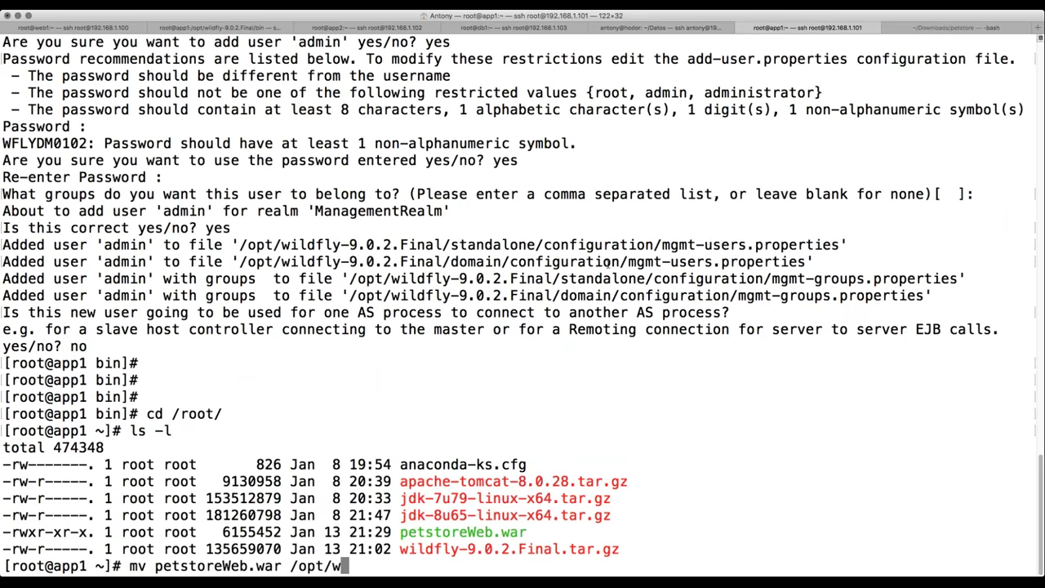
key(Tab)
text(sta)
key(Tab)
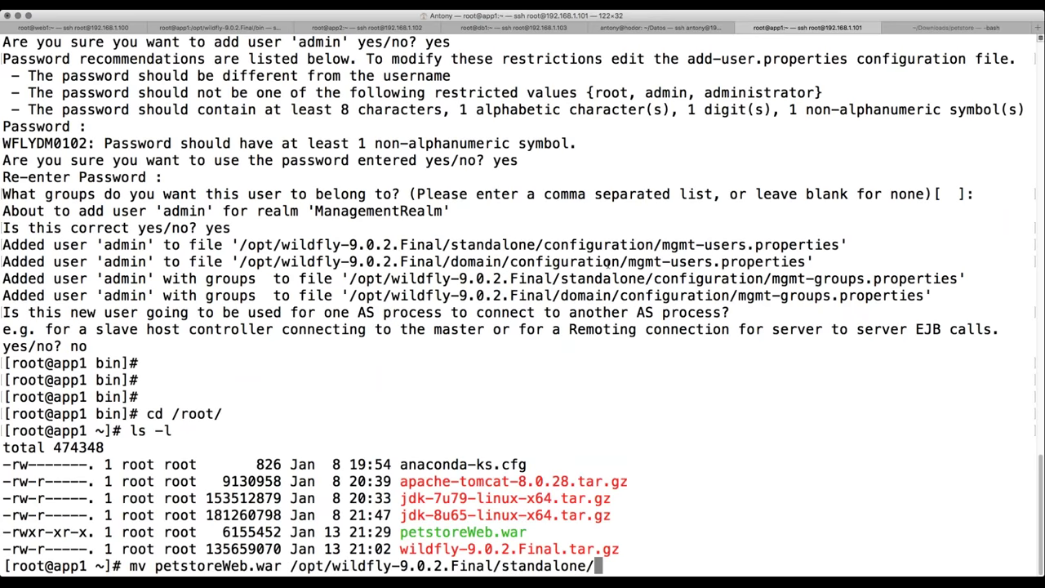
key(Tab)
key(Tab)
text(de)
key(Tab)
key(Tab)
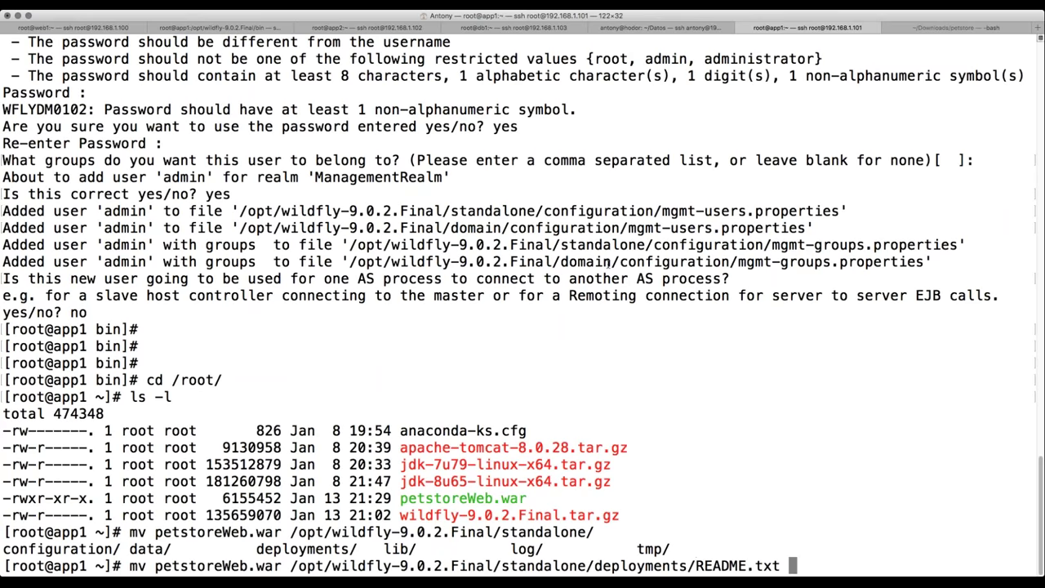
key(BackSpace)
key(BackSpace)
key(BackSpace)
key(BackSpace)
key(BackSpace)
key(BackSpace)
key(BackSpace)
key(BackSpace)
key(BackSpace)
key(BackSpace)
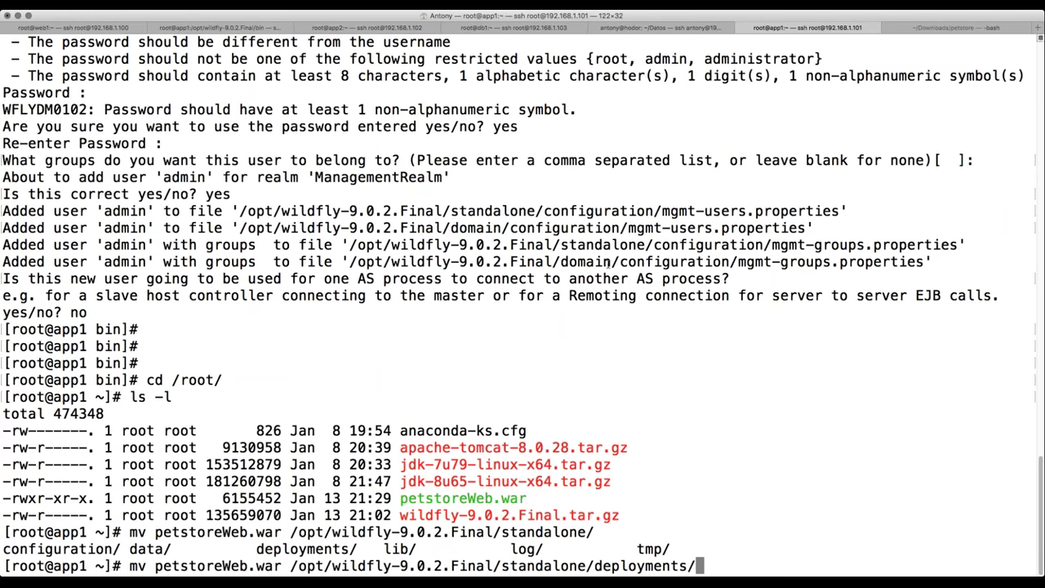
key(Return)
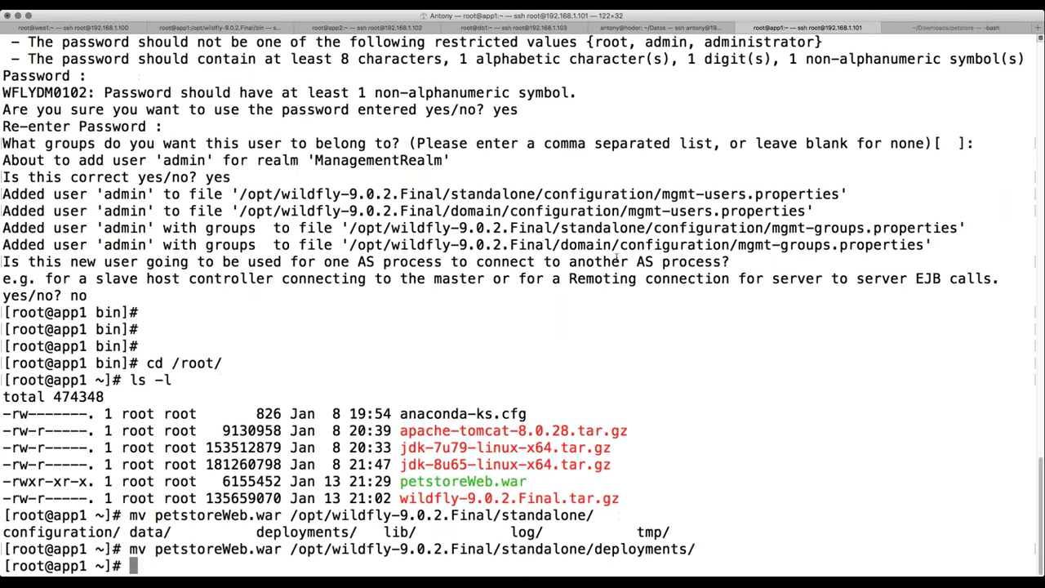
- Bring up the WildFly server log and scroll back through its output
click(235, 28)
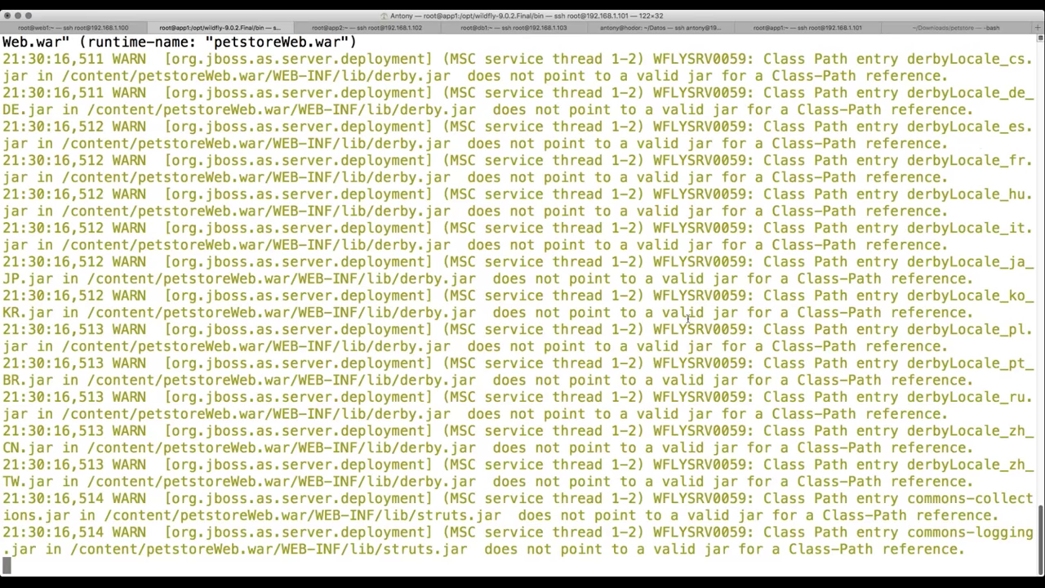
scroll(688, 338, up, 1)
scroll(692, 343, up, 4)
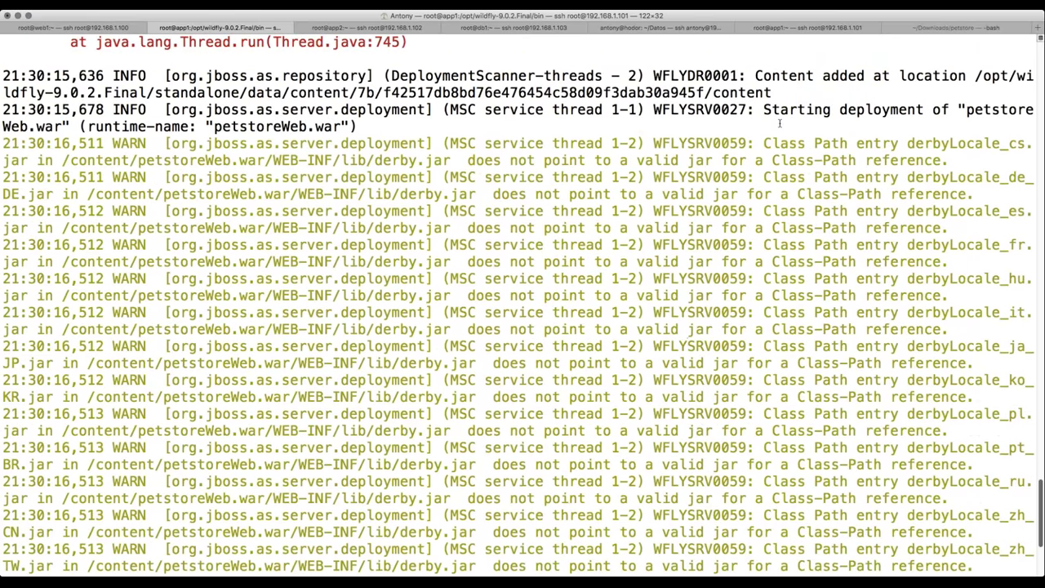
scroll(780, 125, up, 2)
scroll(781, 125, up, 1)
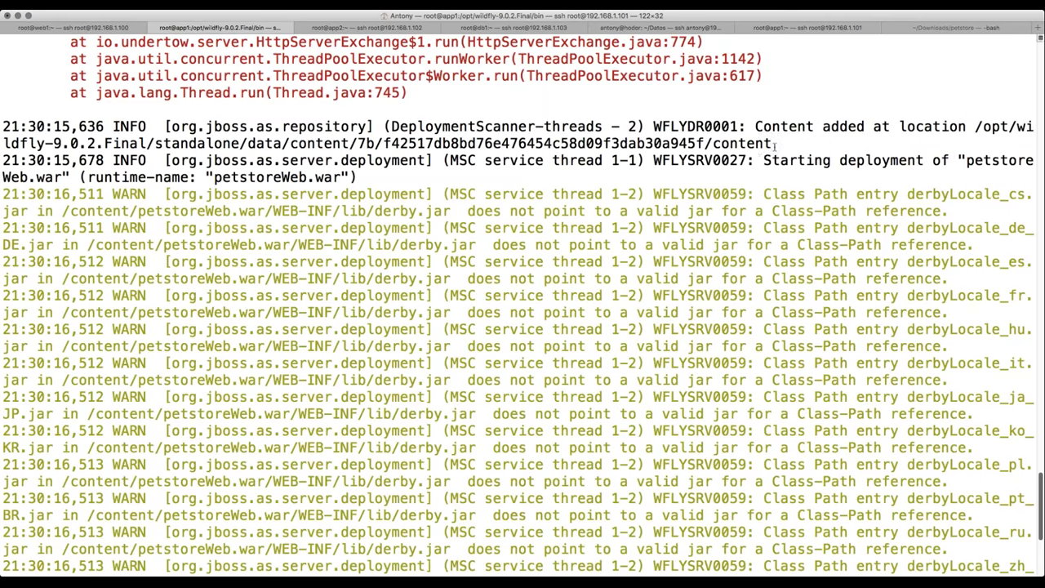
- Highlight the log lines showing petstoreWeb.war deployed at the /petstoreWeb context
drag(774, 143, 96, 144)
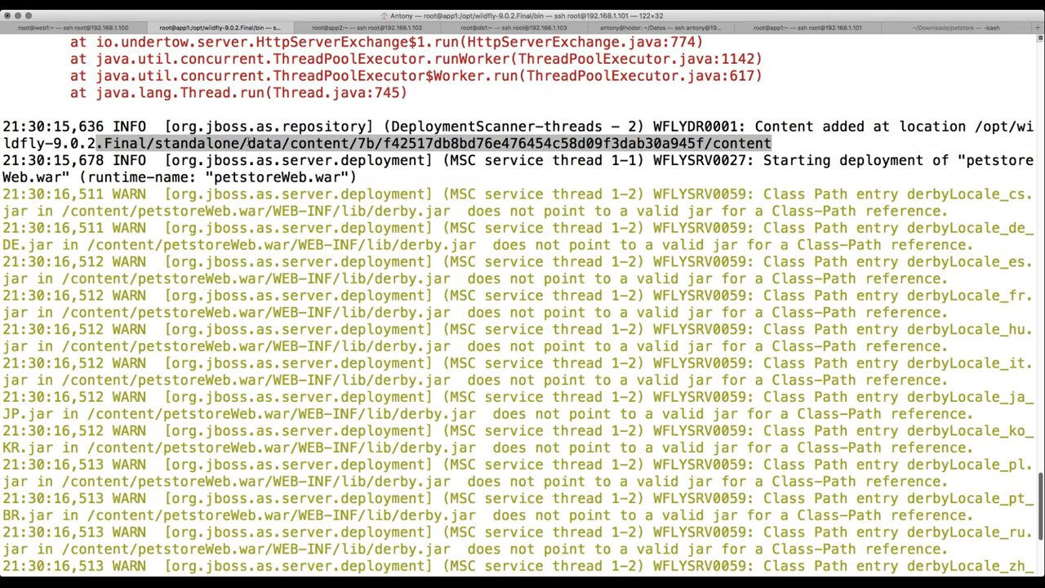
click(252, 141)
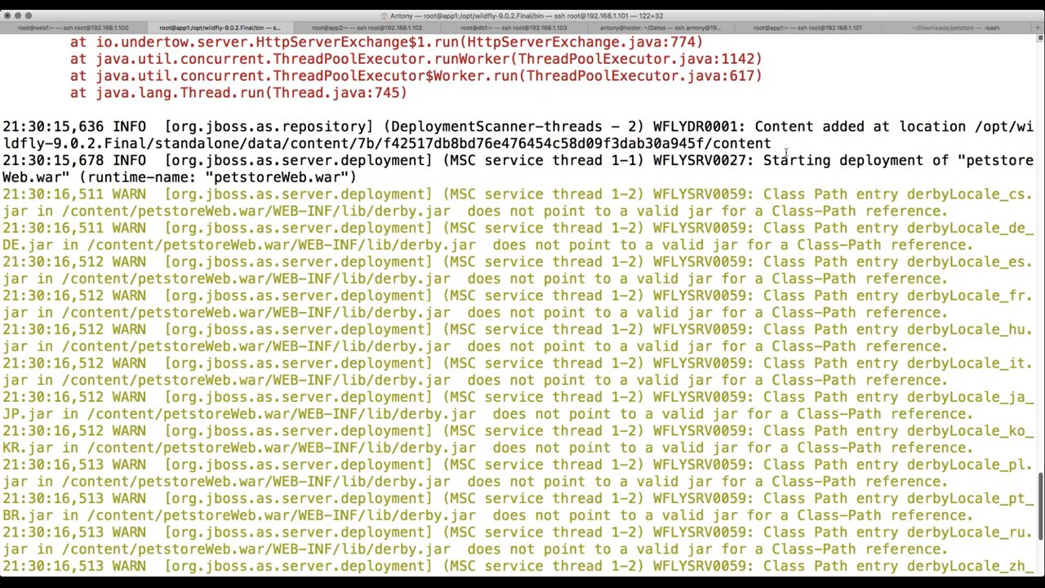
drag(764, 161, 363, 175)
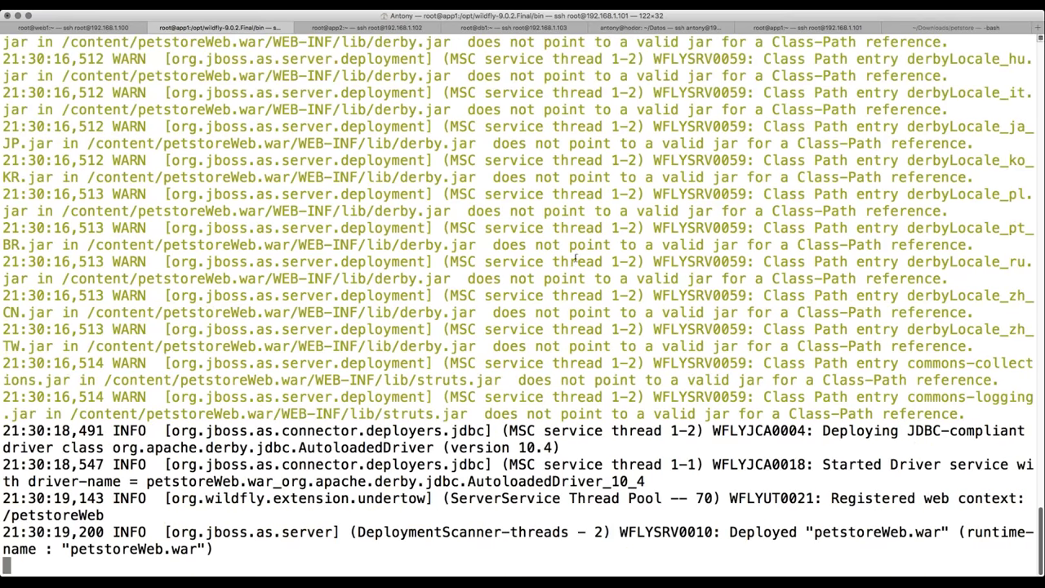
drag(777, 547, 420, 499)
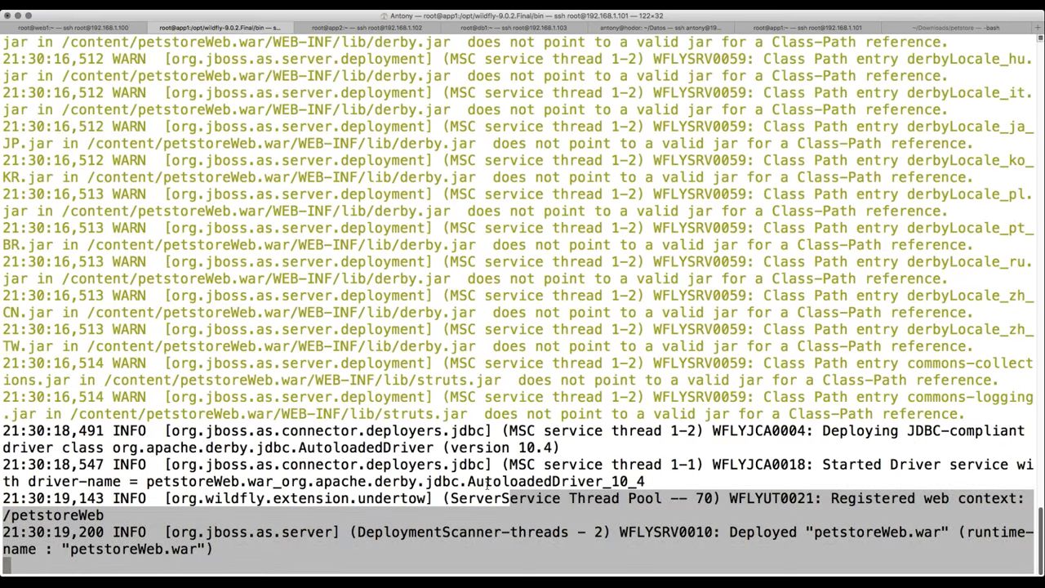
click(784, 54)
key(super+Tab)
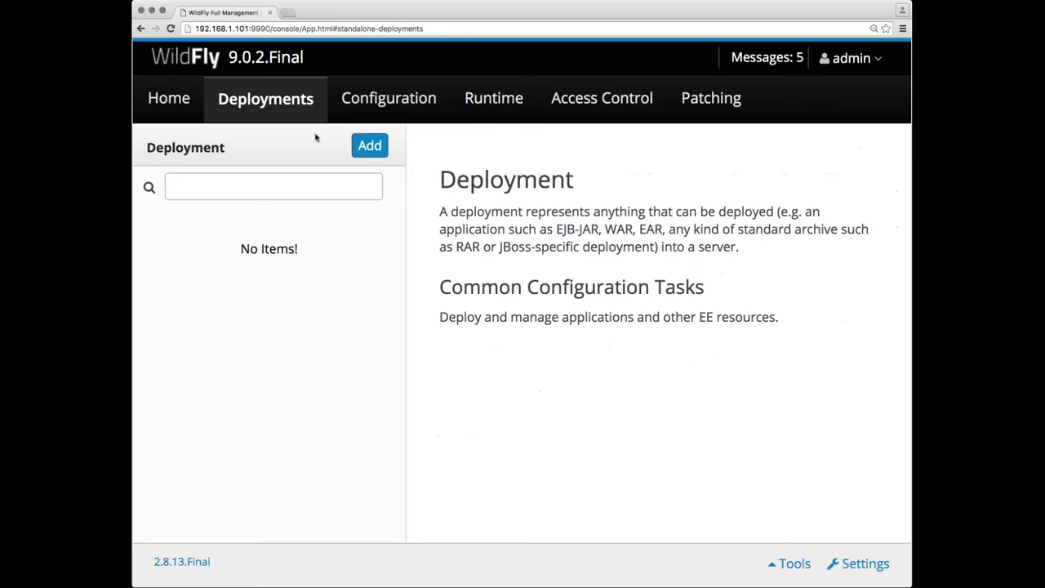
- Refresh the deployments list and view the petstoreWeb.war deployment details
click(253, 105)
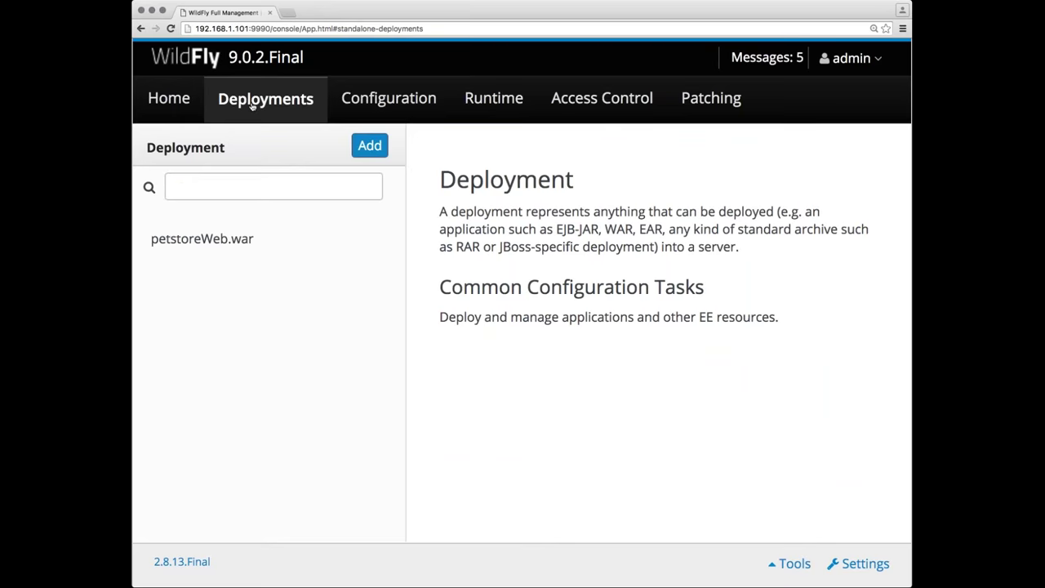
click(204, 239)
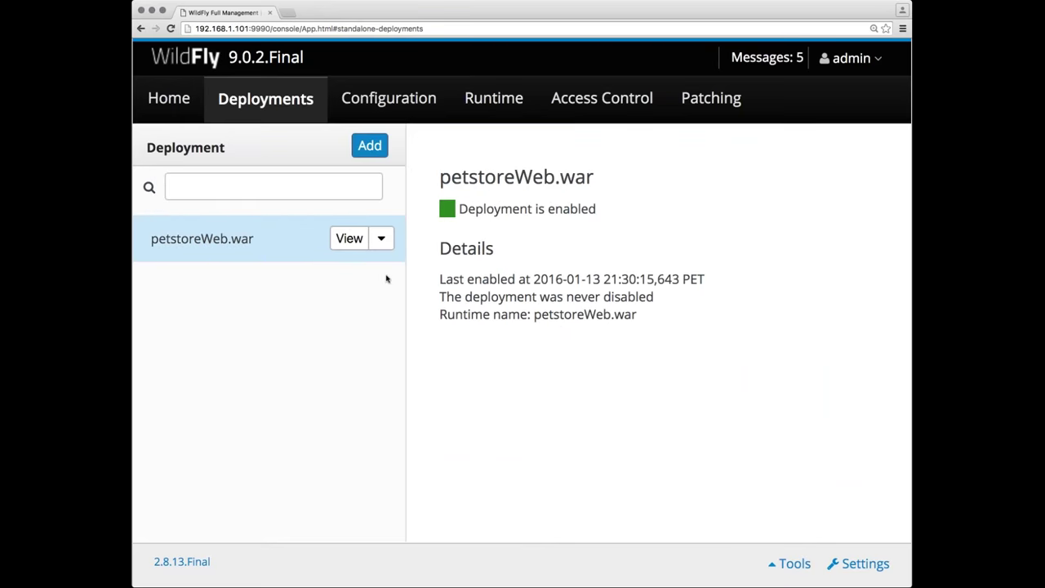
click(353, 243)
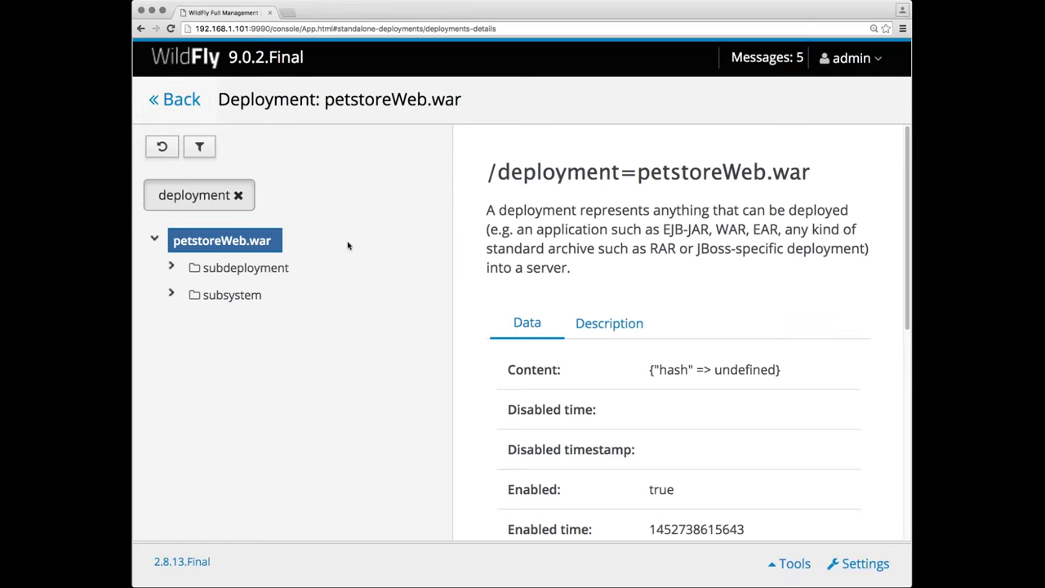
scroll(792, 347, down, 5)
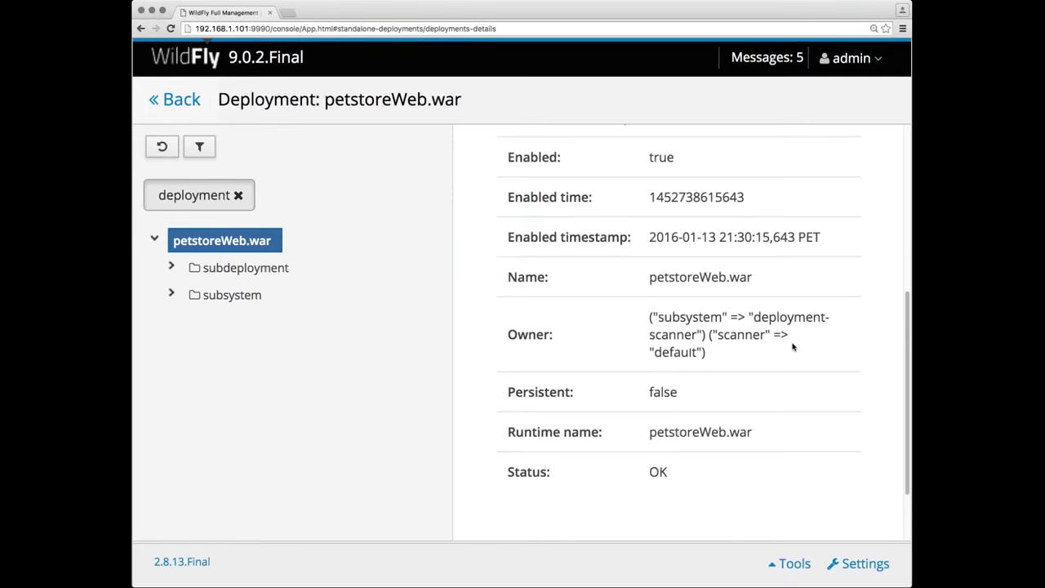
scroll(804, 355, up, 3)
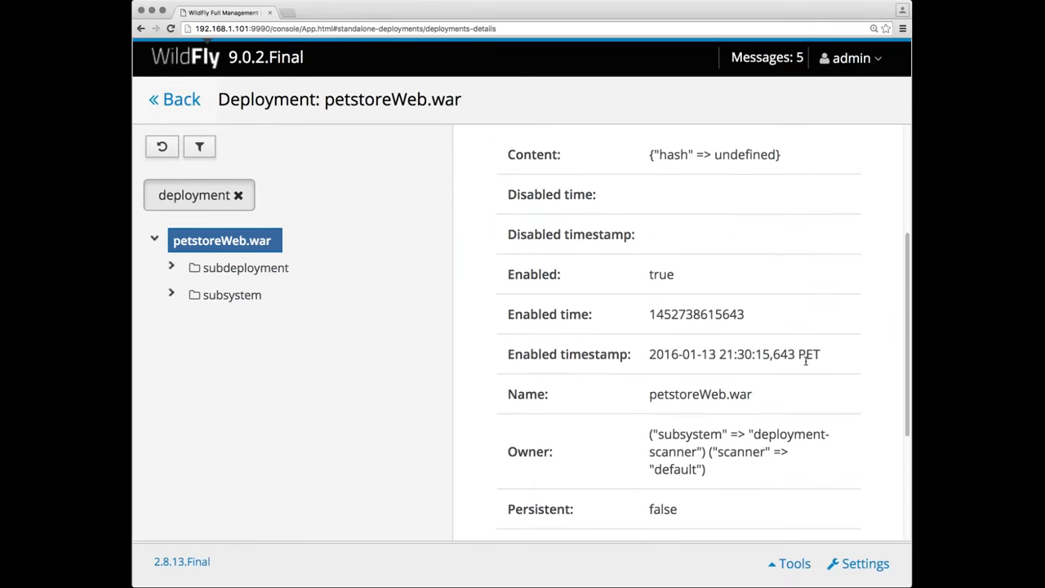
scroll(806, 360, up, 5)
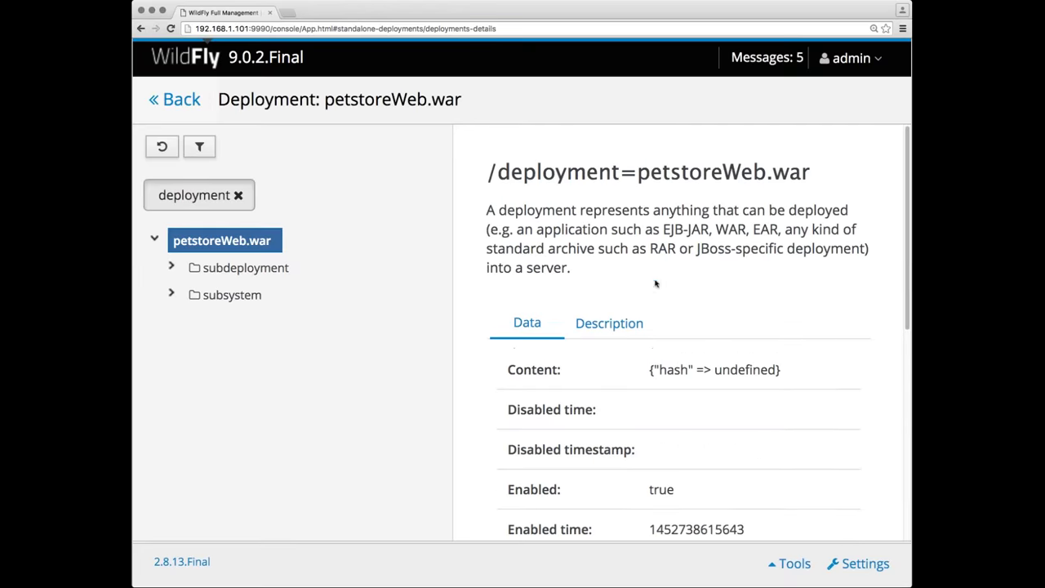
- Inspect petstoreWeb.war's subdeployment and subsystem nodes and its attribute descriptions
click(232, 268)
click(235, 295)
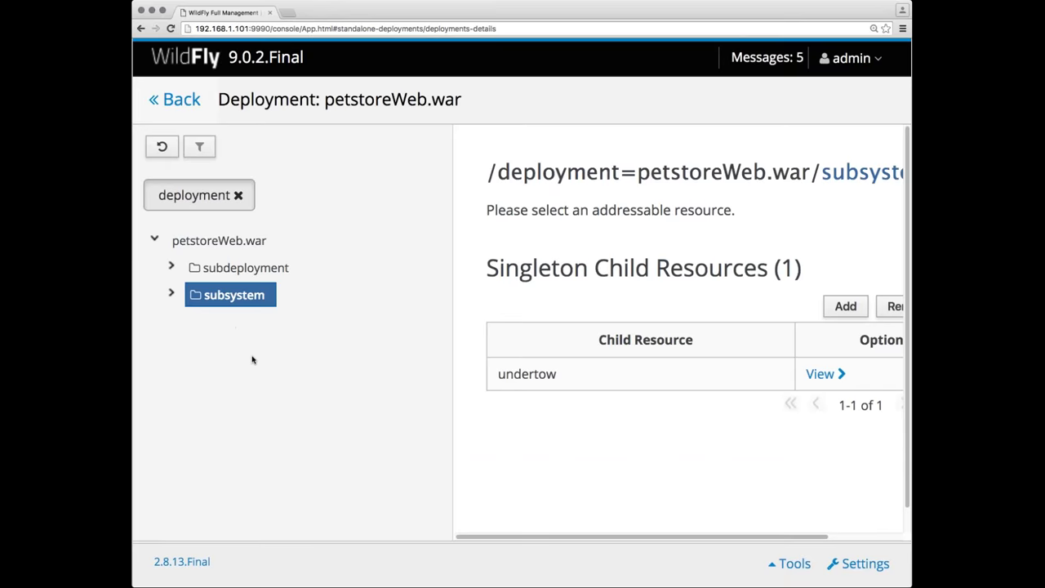
click(219, 240)
click(609, 324)
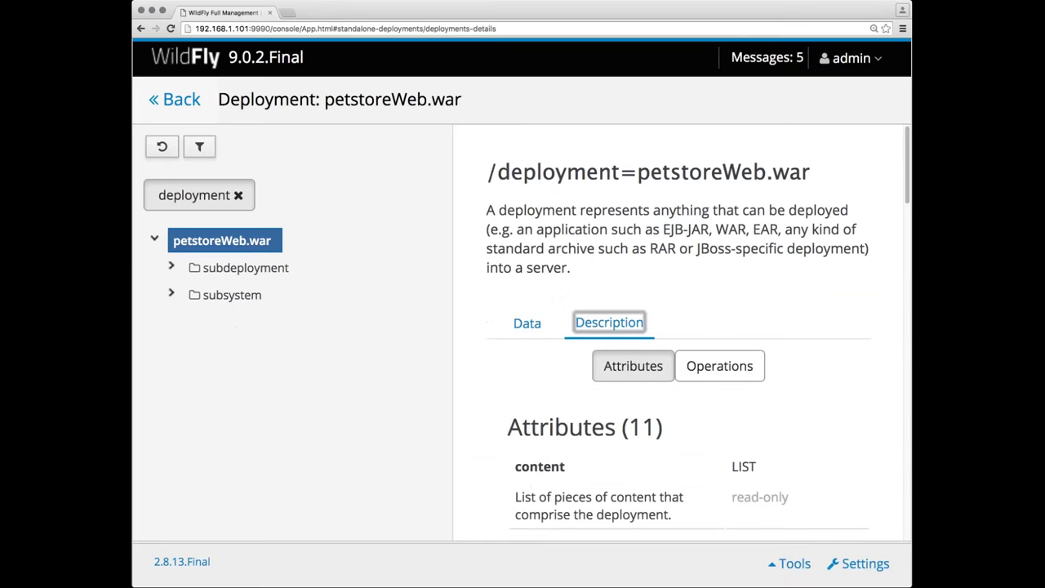
scroll(652, 361, down, 3)
scroll(651, 361, down, 12)
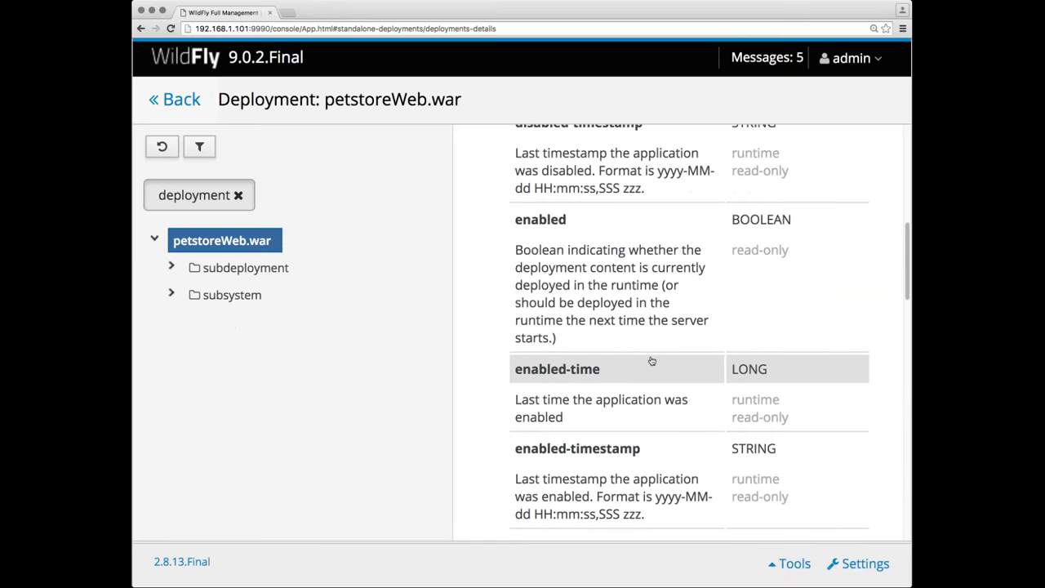
scroll(651, 361, up, 8)
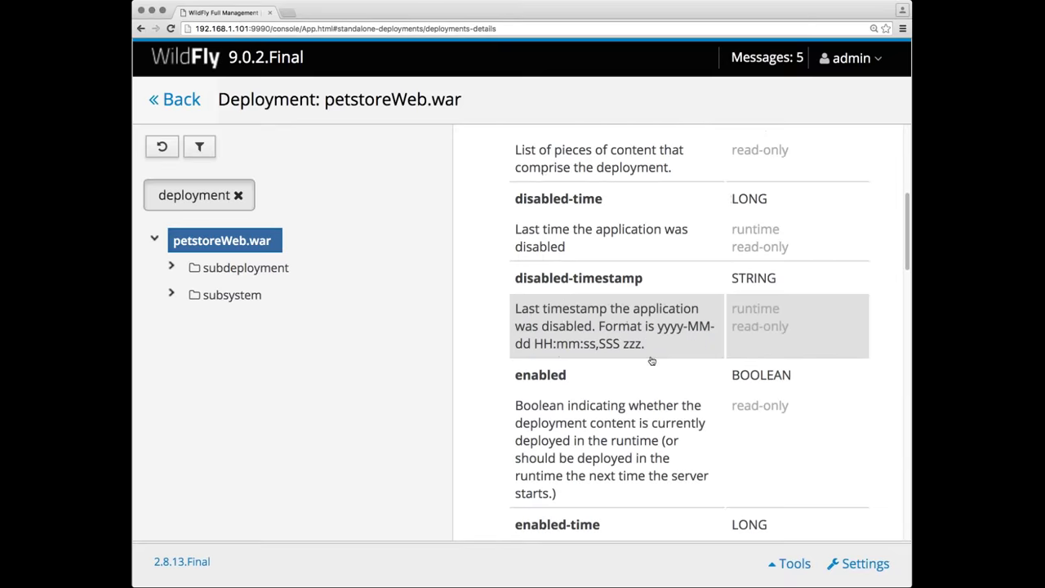
scroll(651, 360, down, 5)
scroll(651, 360, up, 10)
- Review the deployment's Data values, then open a new empty browser tab
click(524, 328)
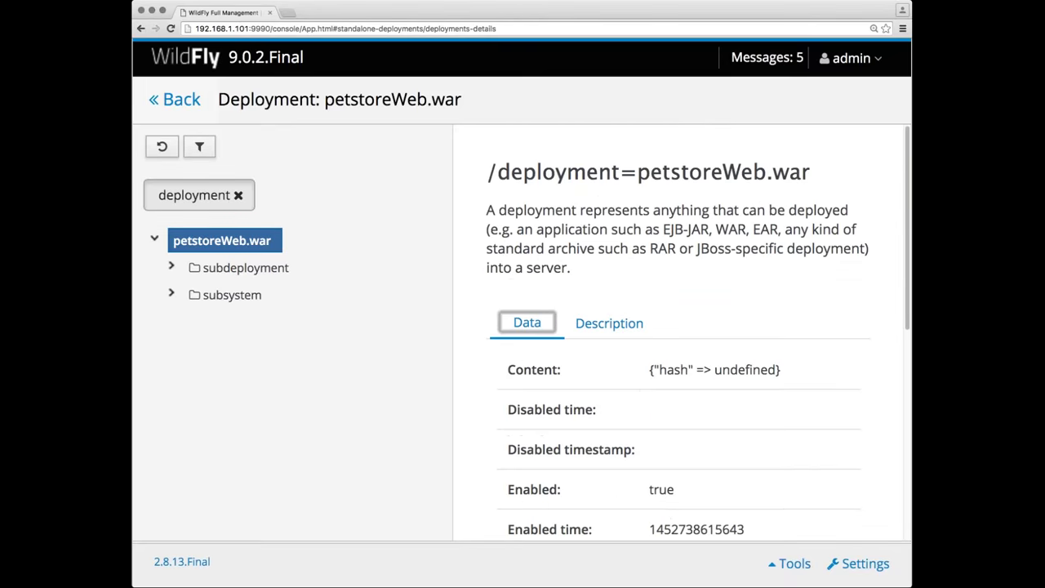
scroll(658, 399, down, 1)
scroll(658, 398, down, 8)
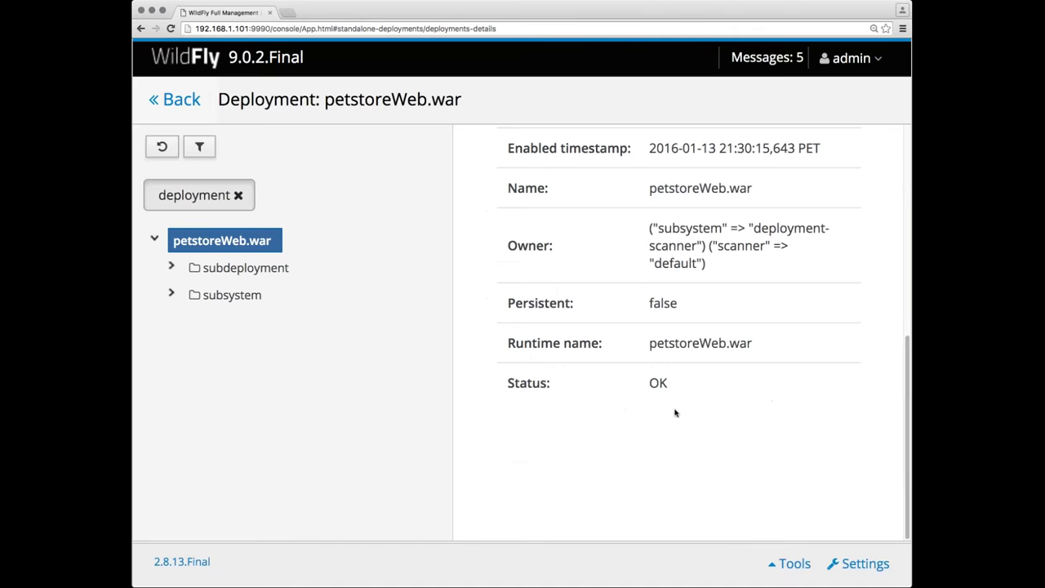
scroll(675, 412, up, 3)
click(287, 13)
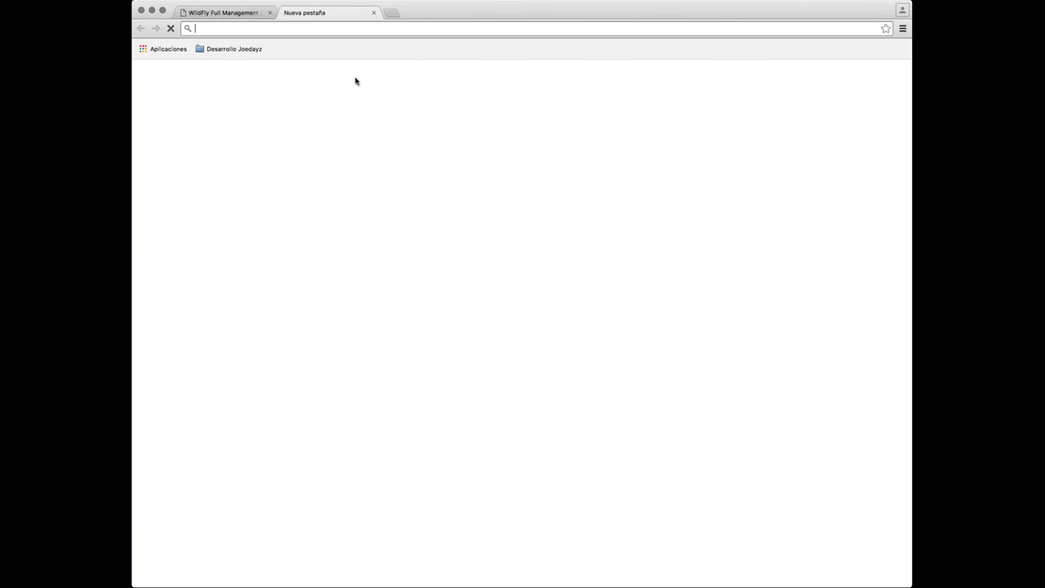
- Load 192.168.1.101:8080/petstoreWeb to show the JPetStore welcome page, then return to WildFly
text(192.168.1)
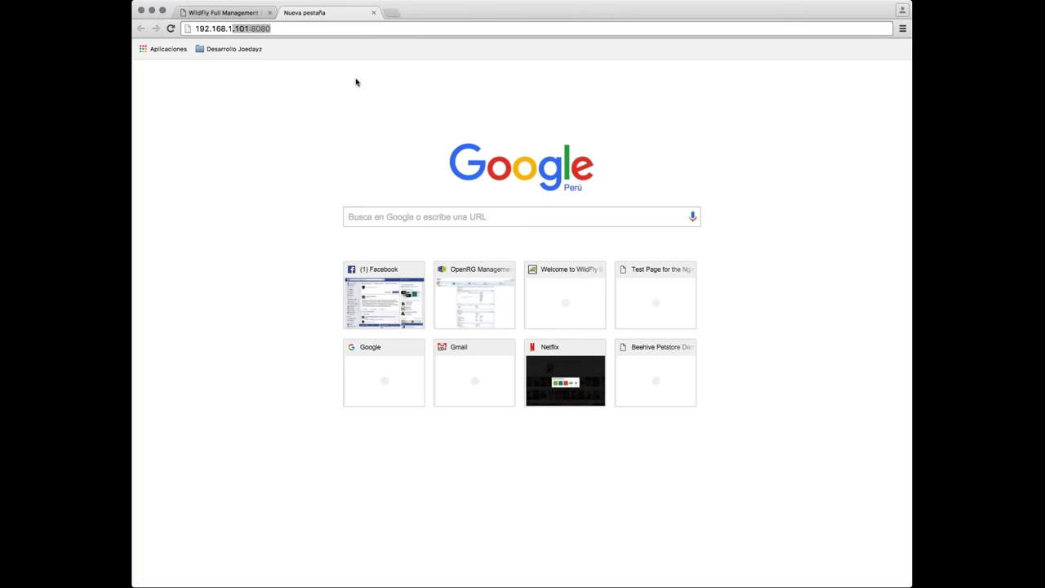
key(Right)
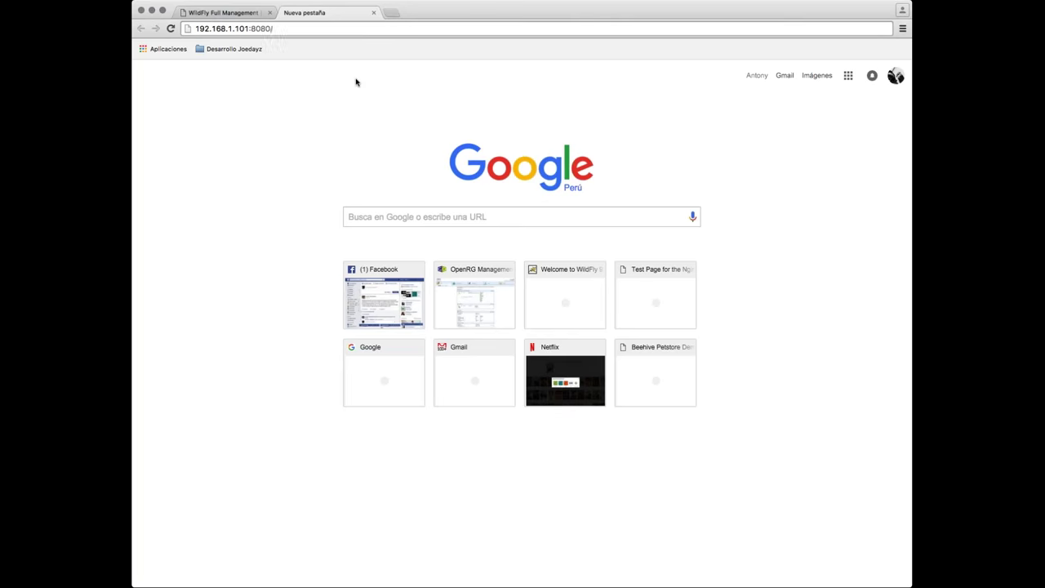
text(/petstoreWeb)
key(Return)
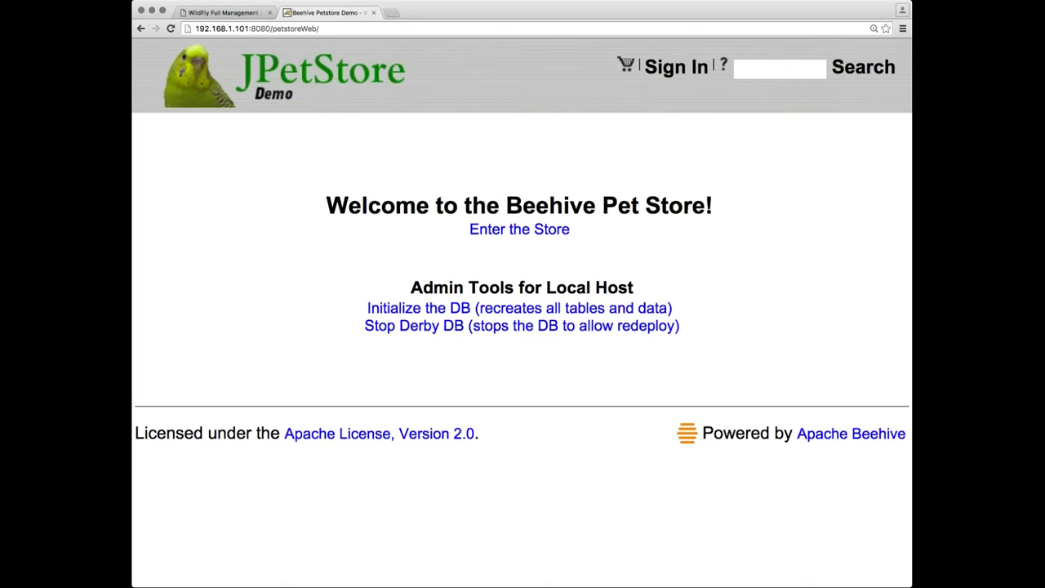
click(219, 13)
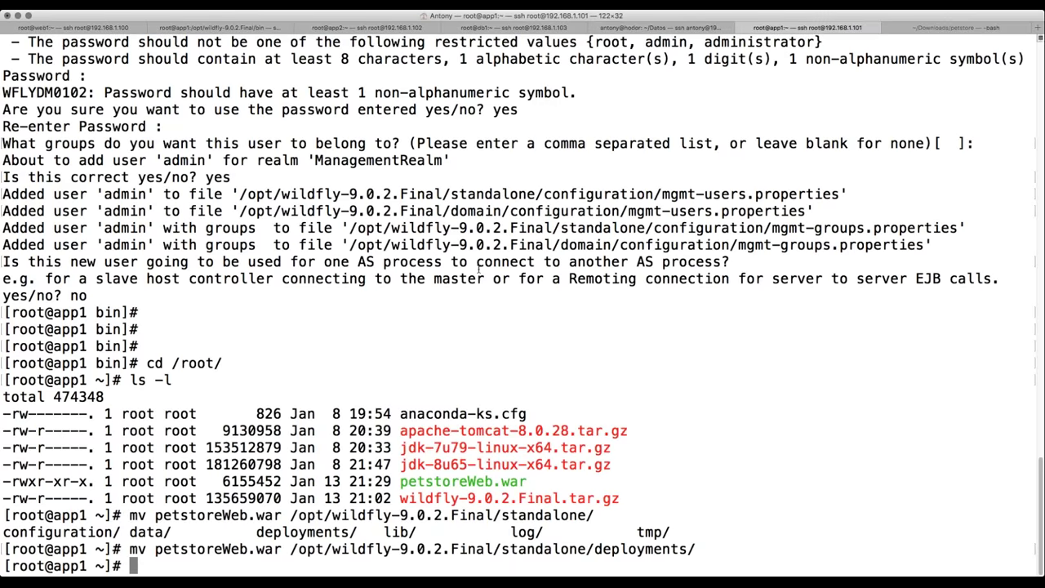
- Go into /opt/wildfly-9.0.2.Final/standalone/configuration, listing standalone and configuration contents
key(Return)
key(Return)
text(cd /opt/)
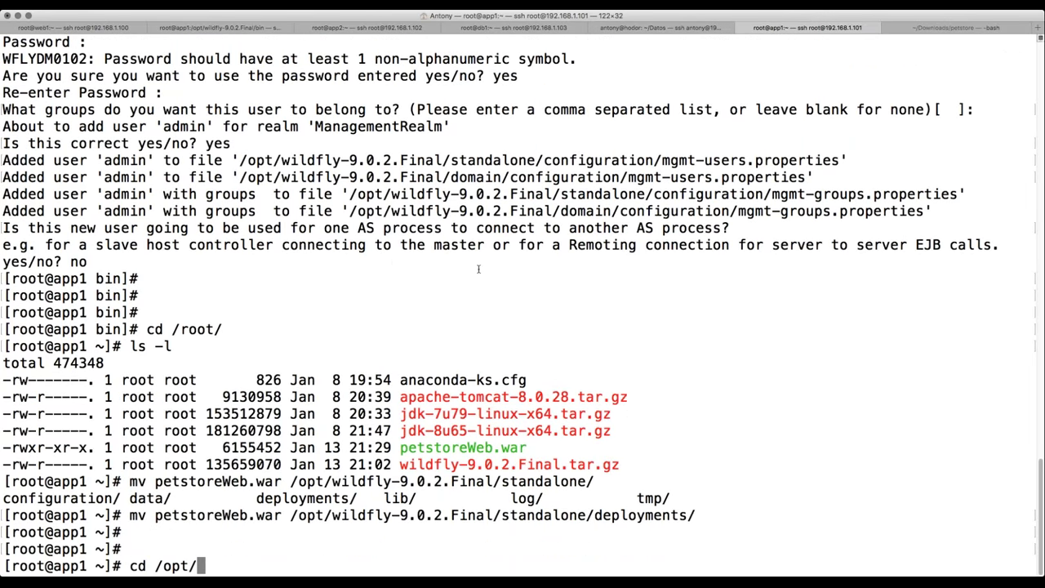
key(Return)
text(cd wil)
key(Tab)
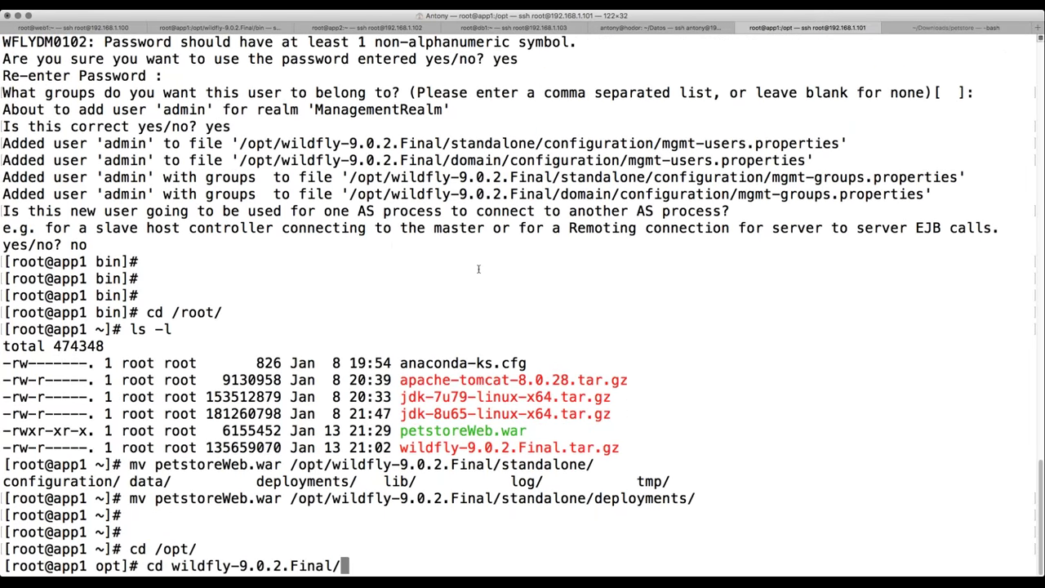
key(Return)
text(cd standalone/)
key(Return)
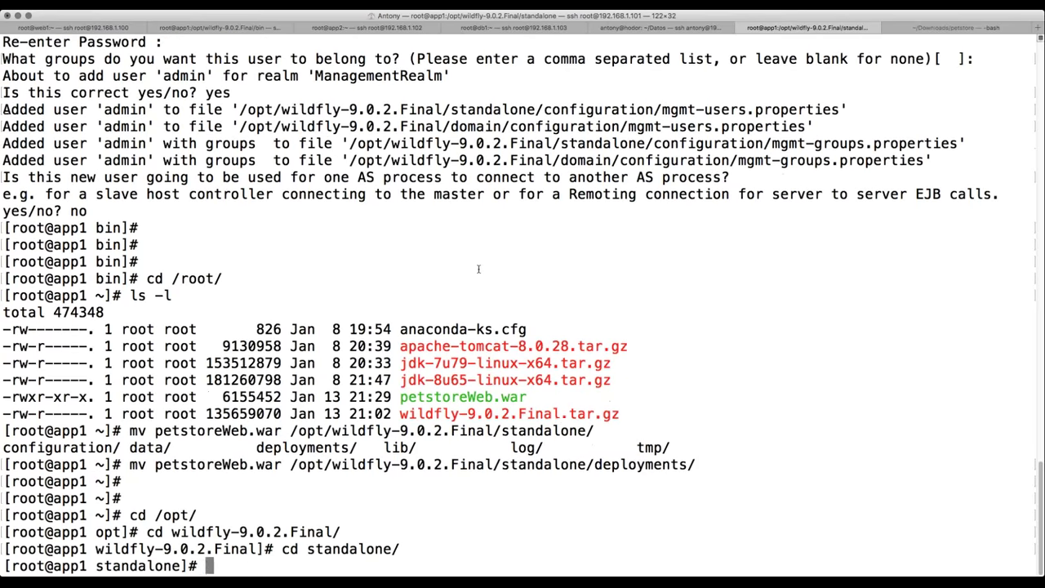
text(ls -l)
key(Return)
text(cd co)
key(Tab)
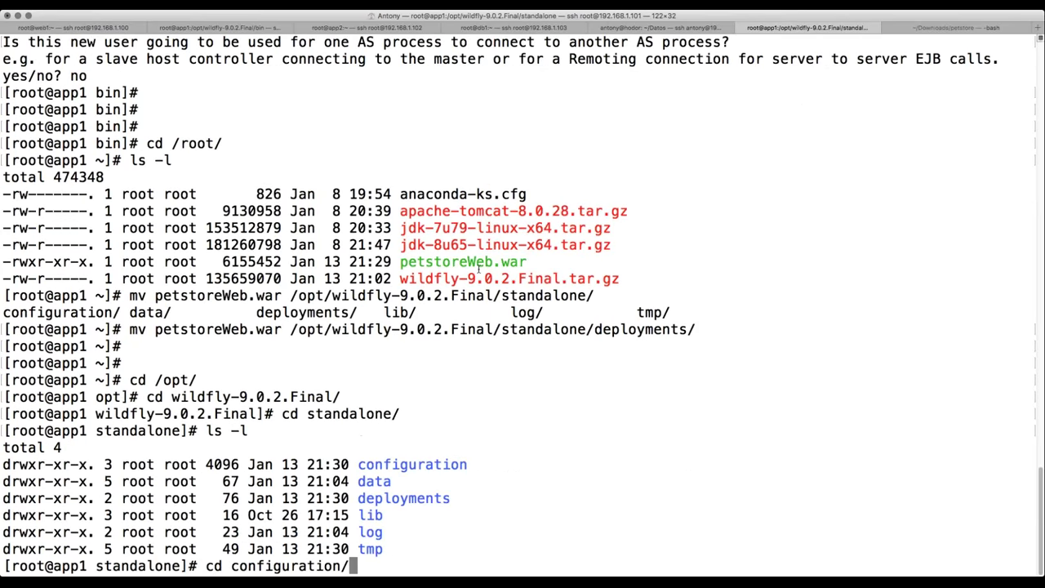
key(Return)
text(ls -l)
key(Return)
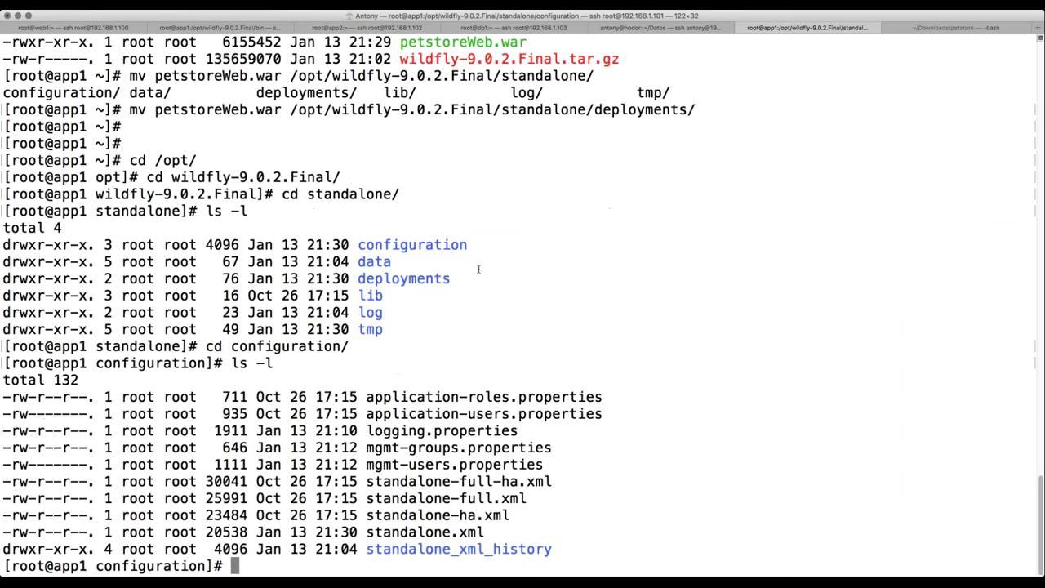
- Print the current path, then climb back to wildfly-9.0.2.Final and list it
text(vim)
key(BackSpace)
key(BackSpace)
key(BackSpace)
key(BackSpace)
text(pwd)
key(Return)
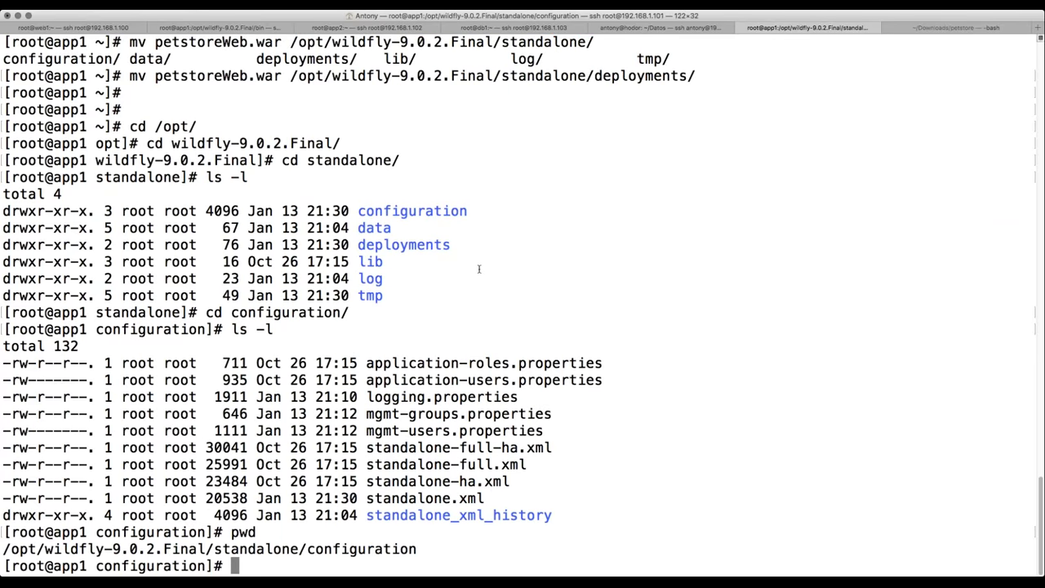
text(cd ..)
key(Return)
text(cd .)
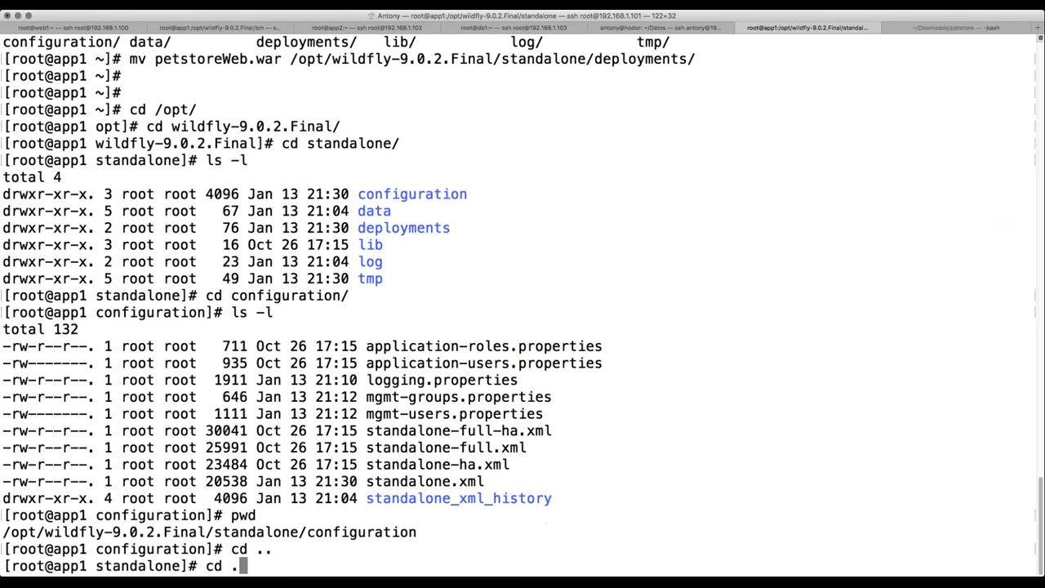
key(Return)
text(cd ..)
key(Return)
text(ls -l)
key(Return)
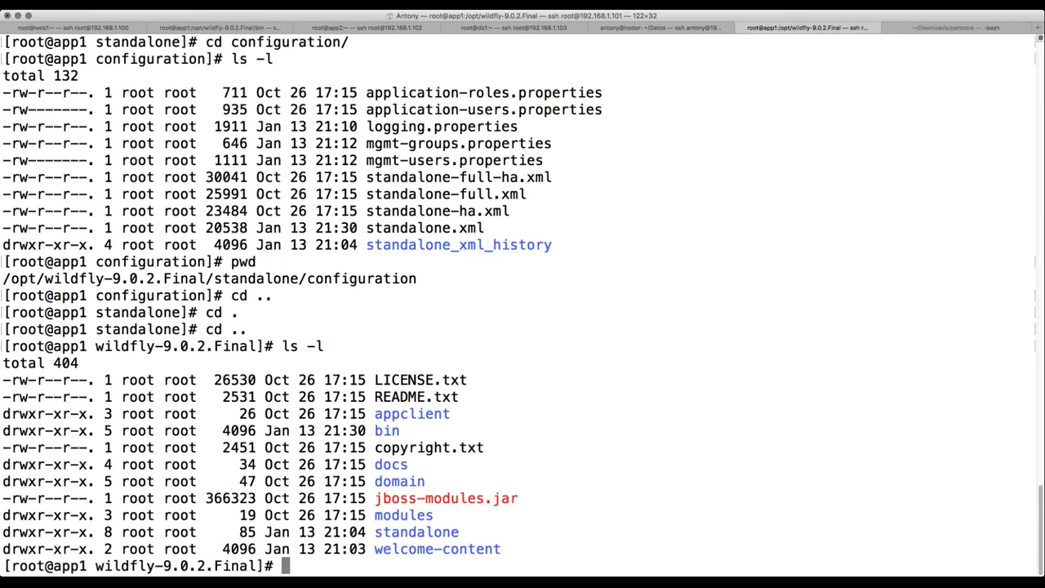
- Enter appclient/configuration and list its files (appclient.xml, logging.properties)
double_click(405, 409)
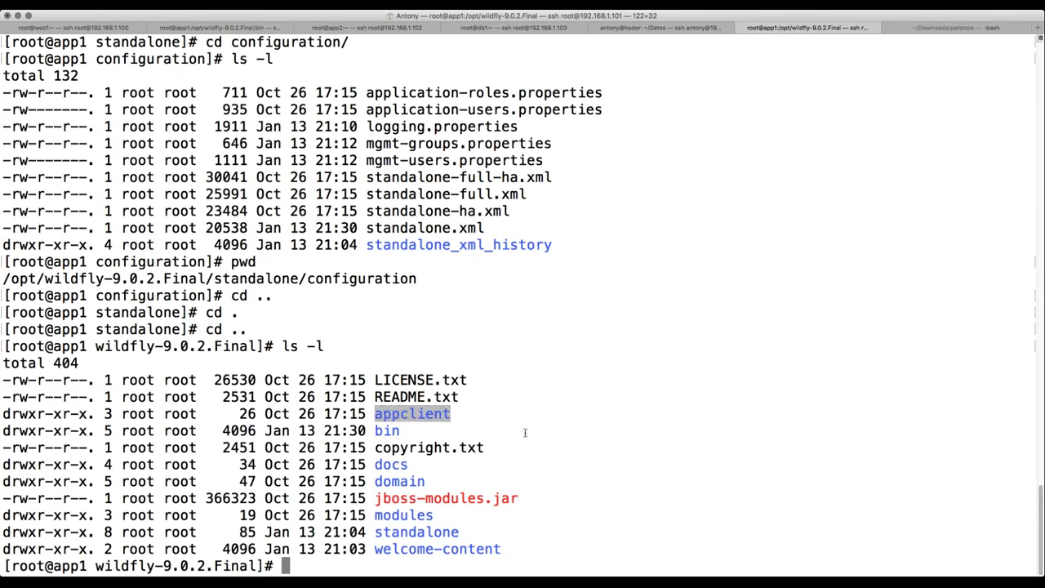
click(428, 420)
text(c)
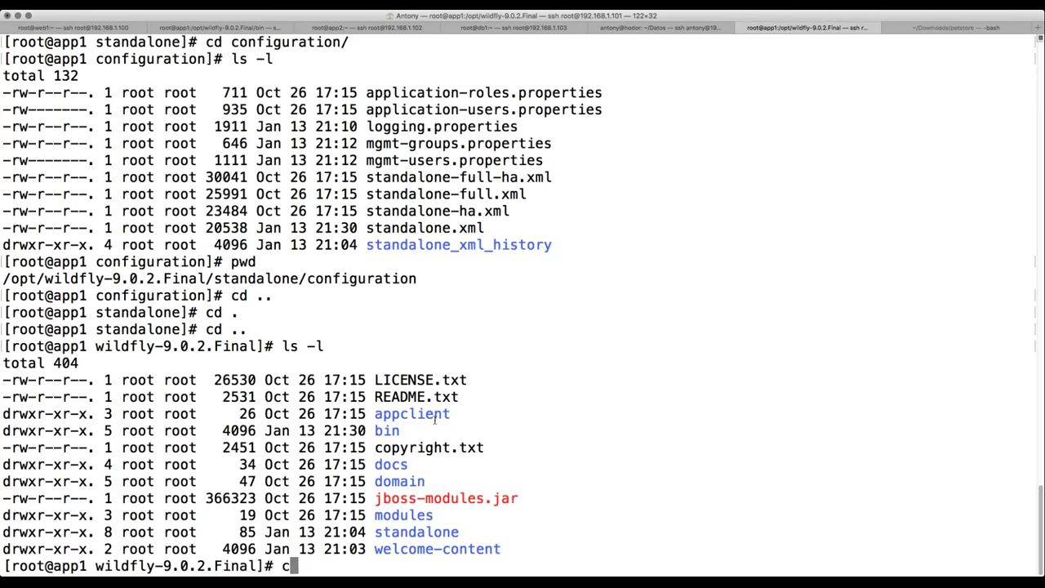
text(d app)
key(Tab)
key(Return)
text(ls -l)
key(Return)
text(cd )
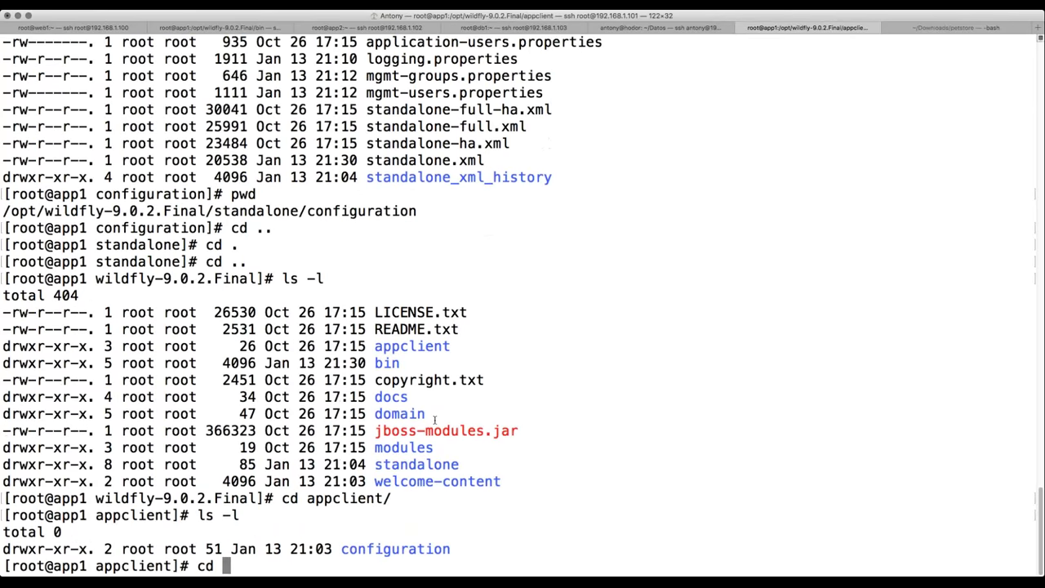
text(c)
key(Tab)
key(Return)
text(ls -l)
key(Return)
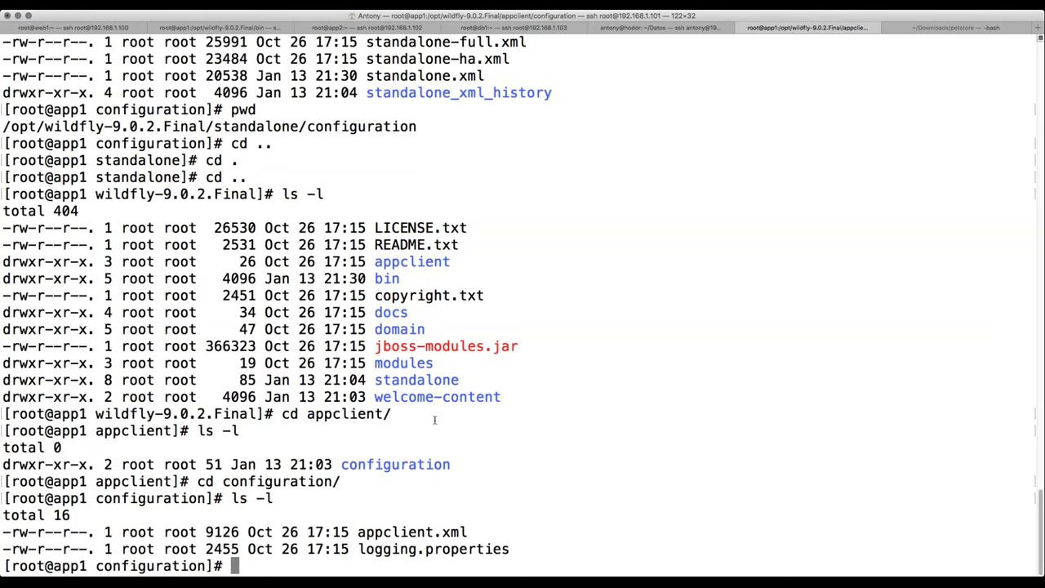
- Go back up through appclient to the wildfly-9.0.2.Final directory
text(cd ..)
key(Return)
text(ls -l)
key(Return)
text(cd .)
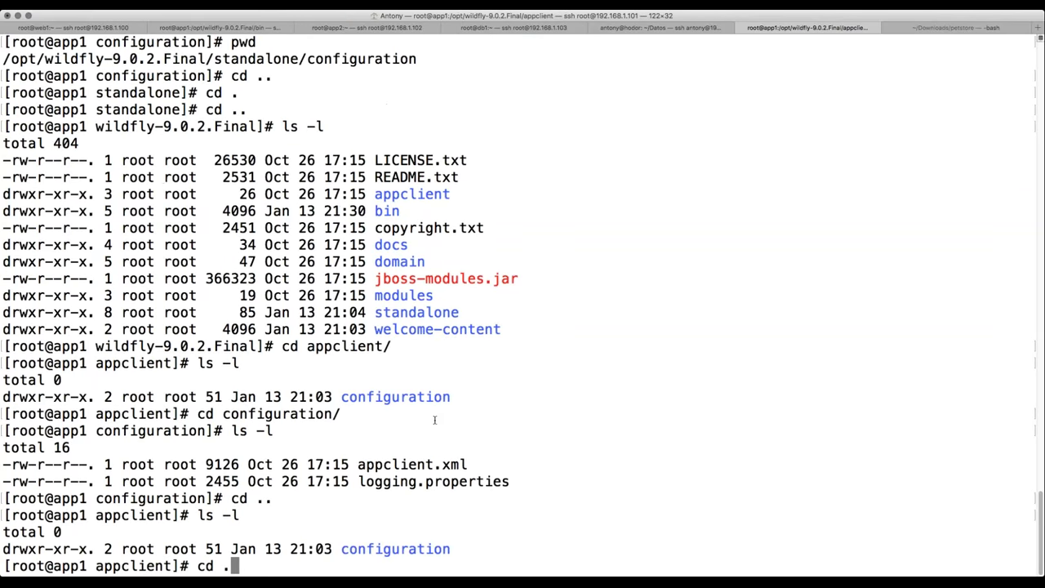
text(.)
key(Return)
- Enter the WildFly bin folder and list its scripts, including standalone.sh
text(ls -l)
key(Return)
text(cd bi)
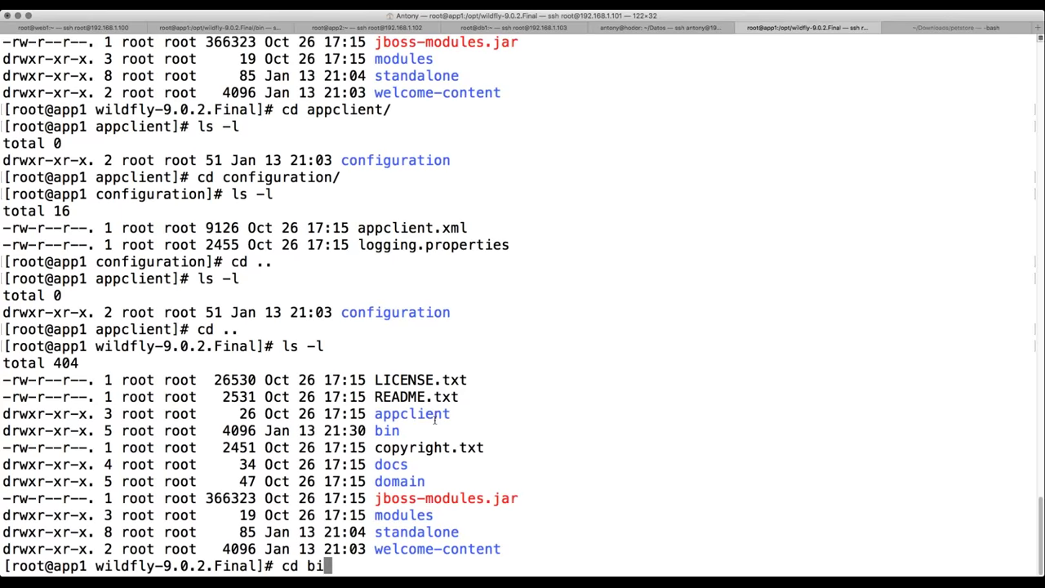
key(Tab)
key(Return)
text(ls -l)
key(Return)
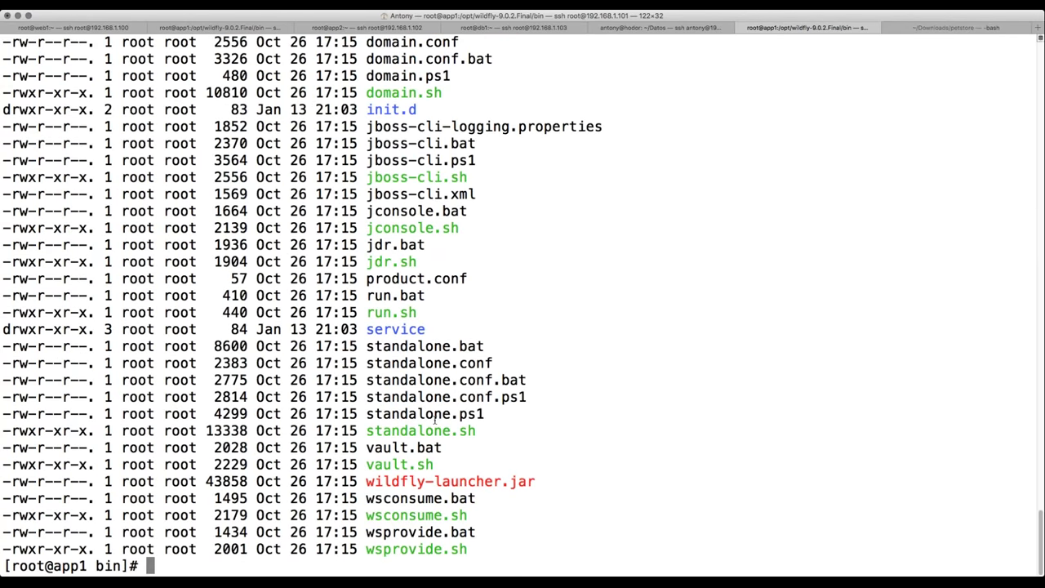
- Return to wildfly-9.0.2.Final, list it, and highlight the domain and standalone folders
text(cd ..)
key(Return)
text(ls -l)
key(Return)
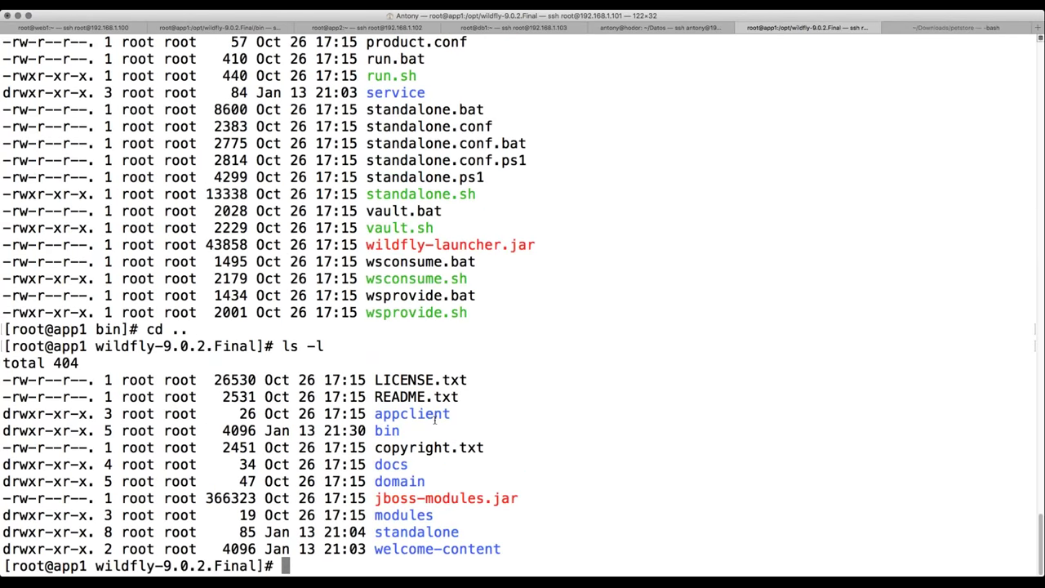
text(cd docs)
key(BackSpace)
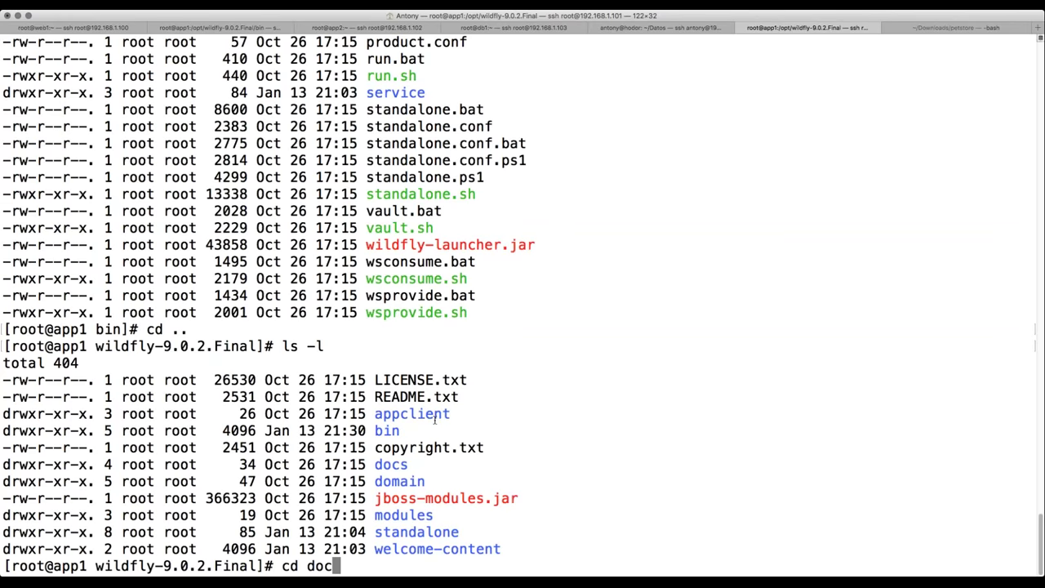
key(BackSpace)
key(BackSpace)
key(BackSpace)
key(BackSpace)
key(BackSpace)
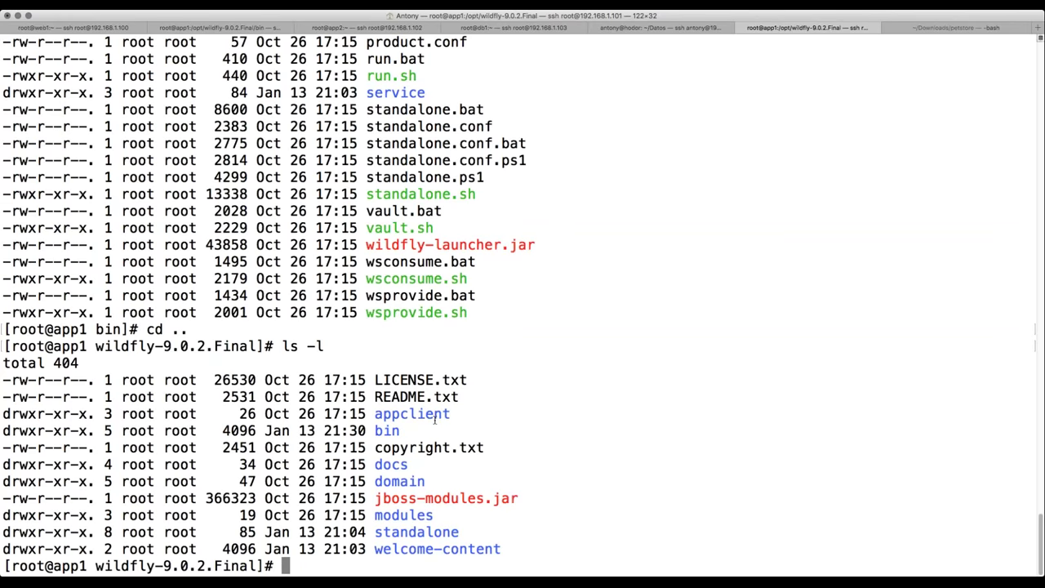
double_click(418, 482)
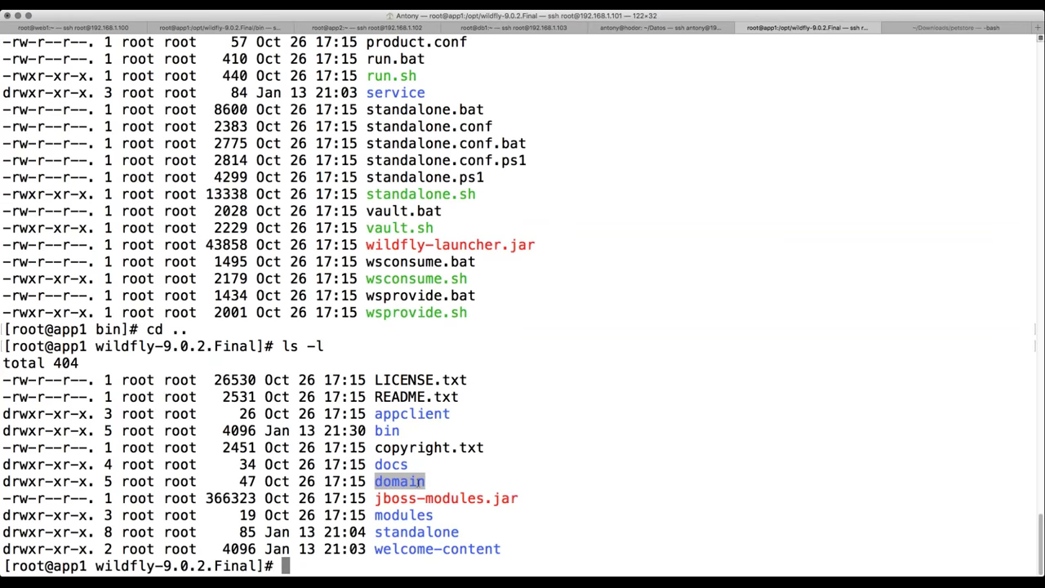
double_click(421, 532)
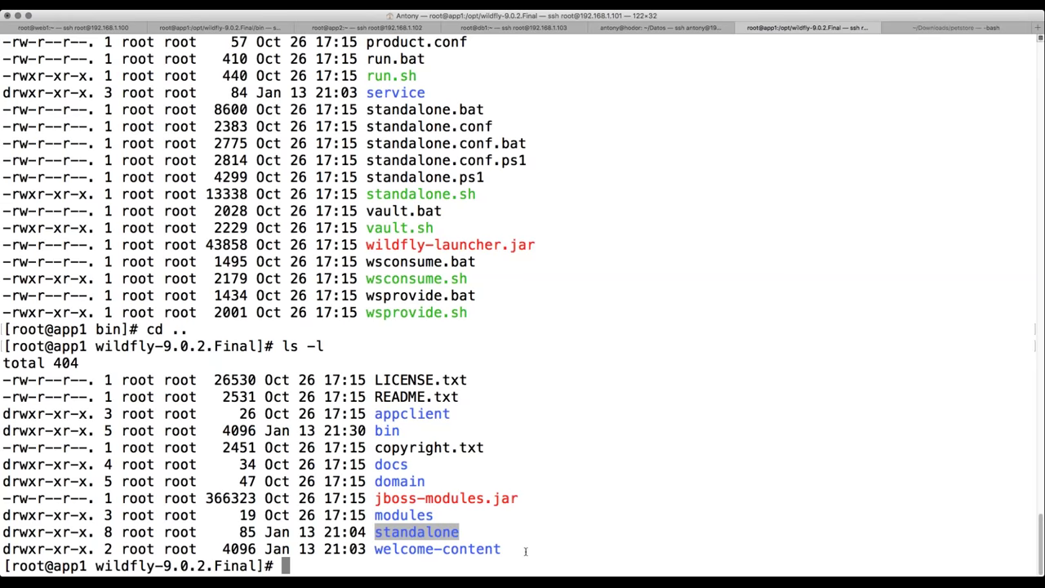
- Descend from modules into system and then layers, listing modules and system along the way
text(cd modules/)
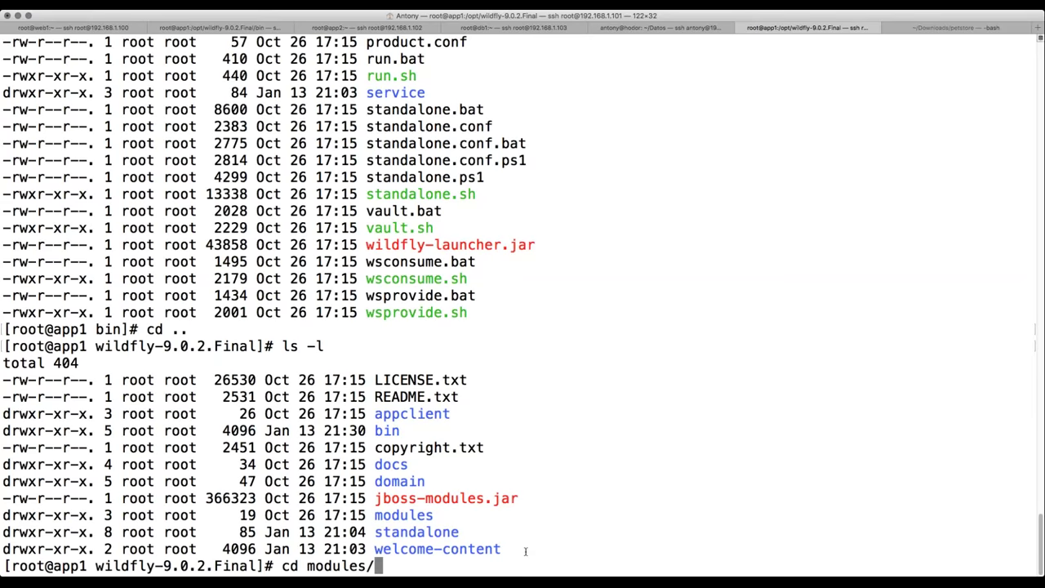
key(Return)
text(ls -l)
key(Return)
text(cd)
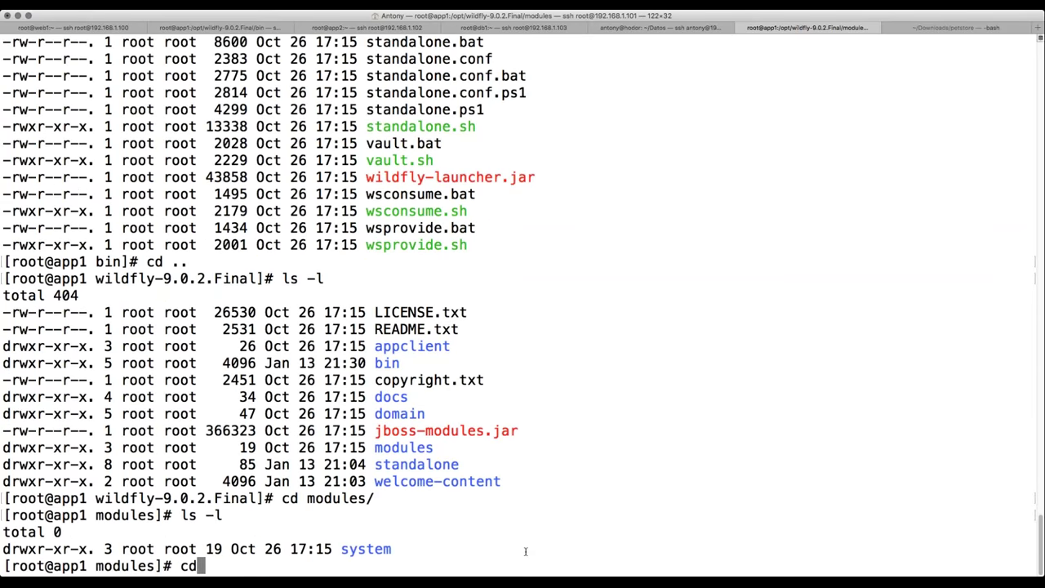
text( sys)
key(Tab)
key(Return)
text(ls)
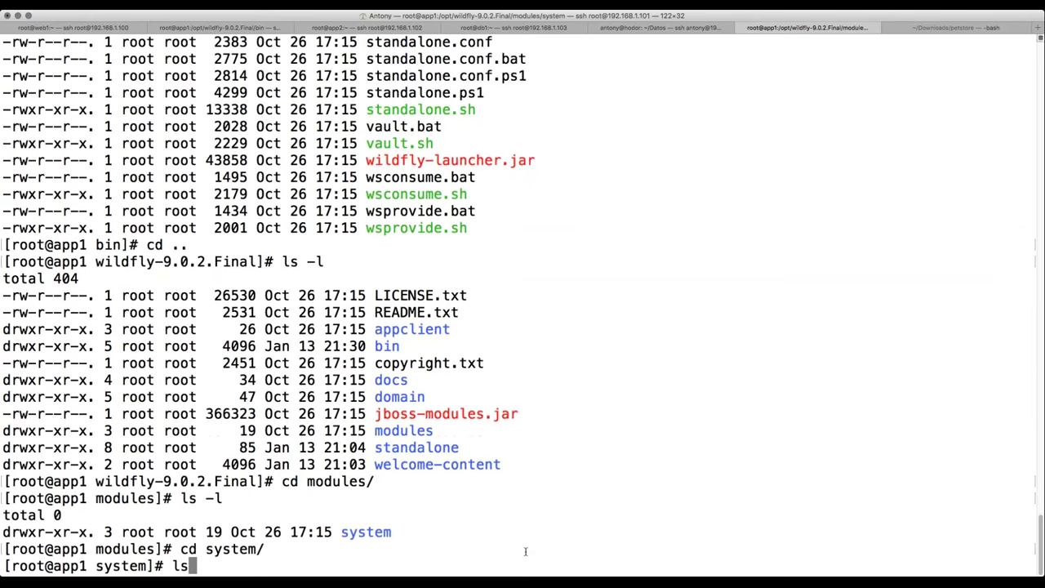
text( -l)
key(Return)
text(cd la)
key(Return)
text(ls)
key(BackSpace)
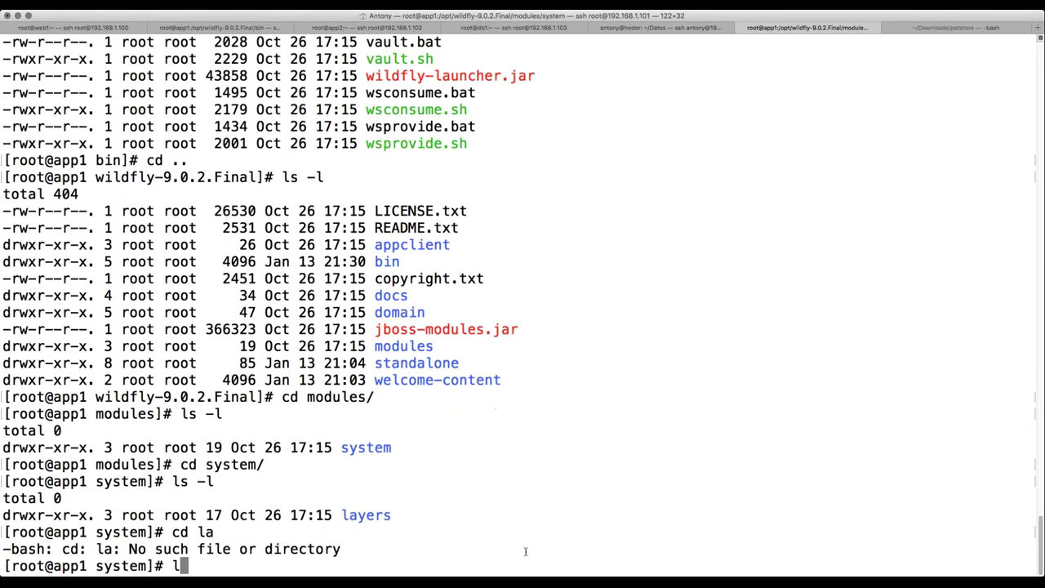
text(c)
key(BackSpace)
key(BackSpace)
text(cd lay)
key(Tab)
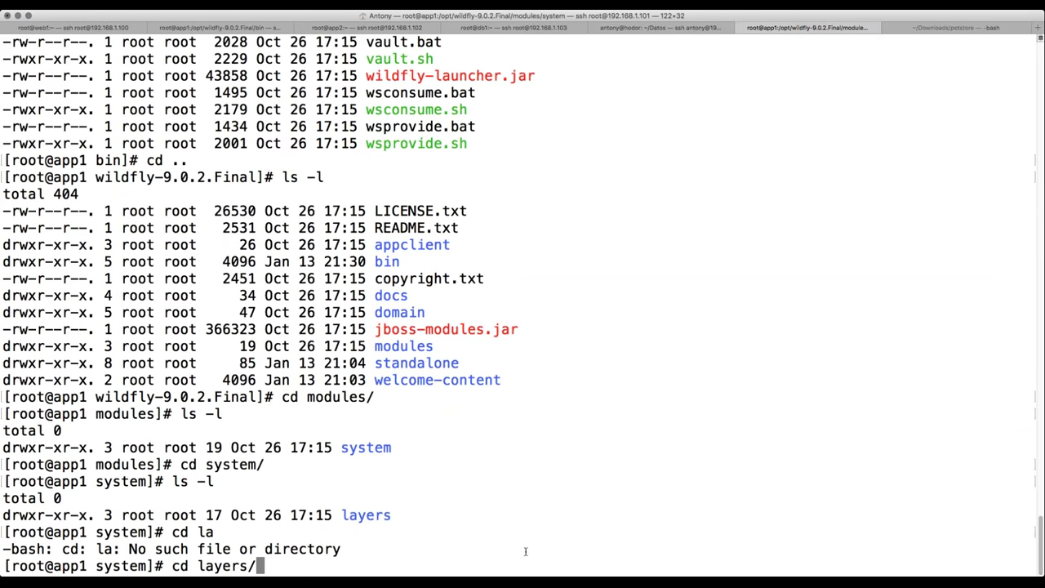
key(Return)
- List layers, then cd through base and javaee into api, listing each folder
text(ls -l)
key(Return)
text(cd ba)
key(Tab)
key(Return)
text(ls -)
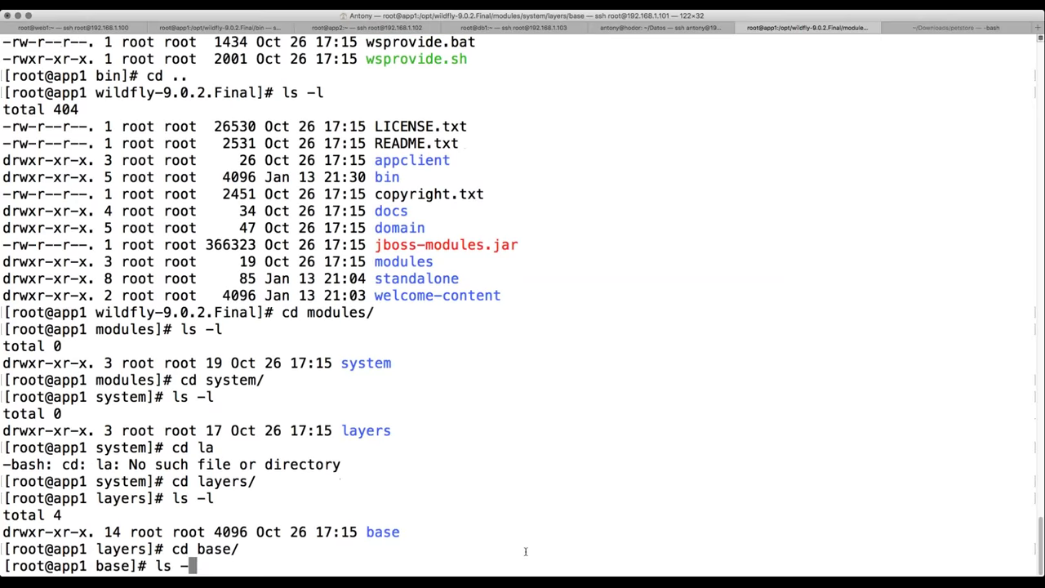
text(l)
key(Return)
text(c)
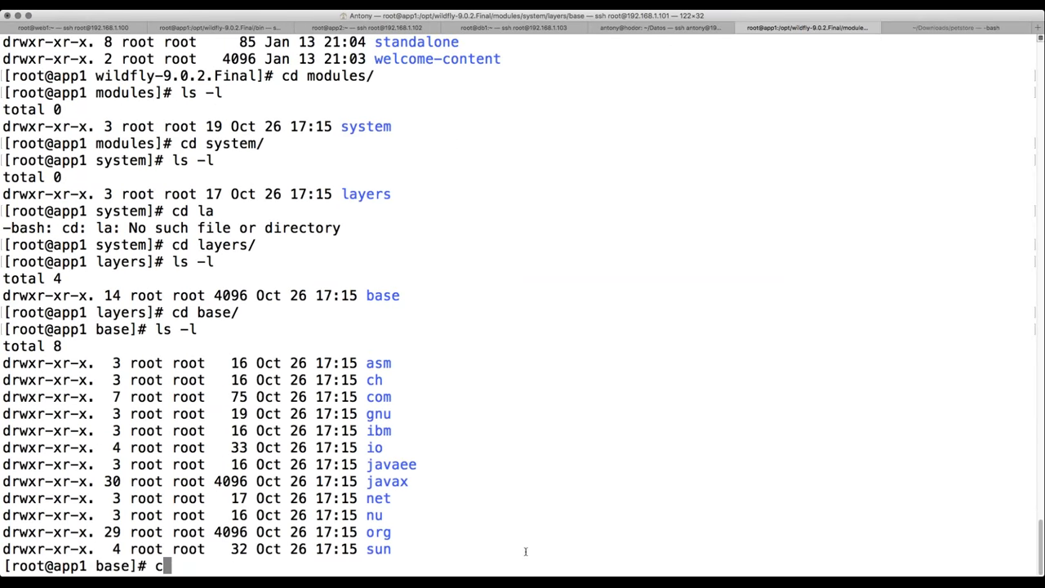
text(d javae)
key(Tab)
key(Return)
text(ls -l)
key(Return)
text(cd )
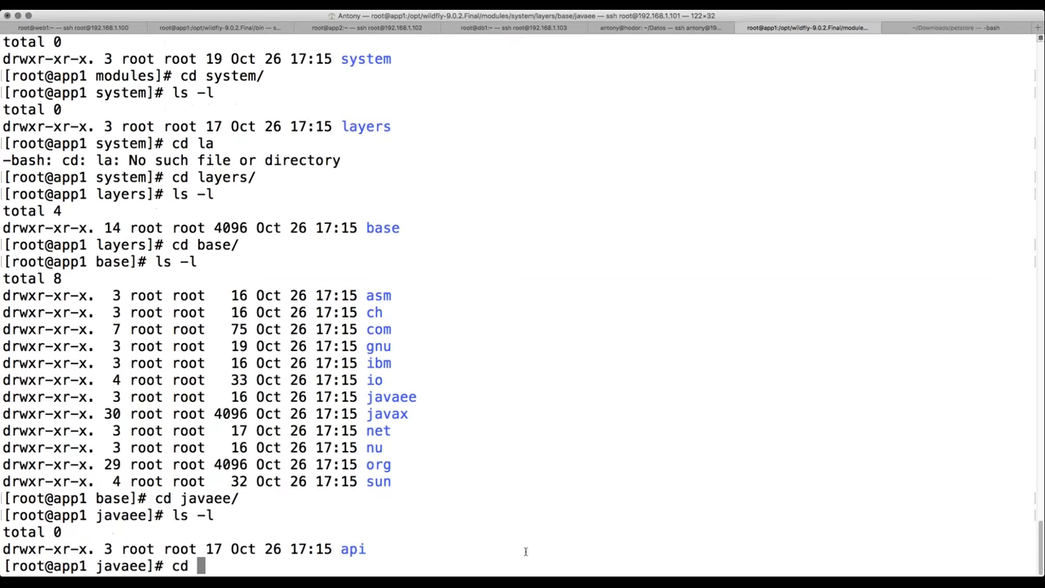
text(a)
key(Tab)
key(Return)
- Enter api's main folder and list it, showing module.xml
text(ls -l)
key(Return)
text(cd m)
key(Tab)
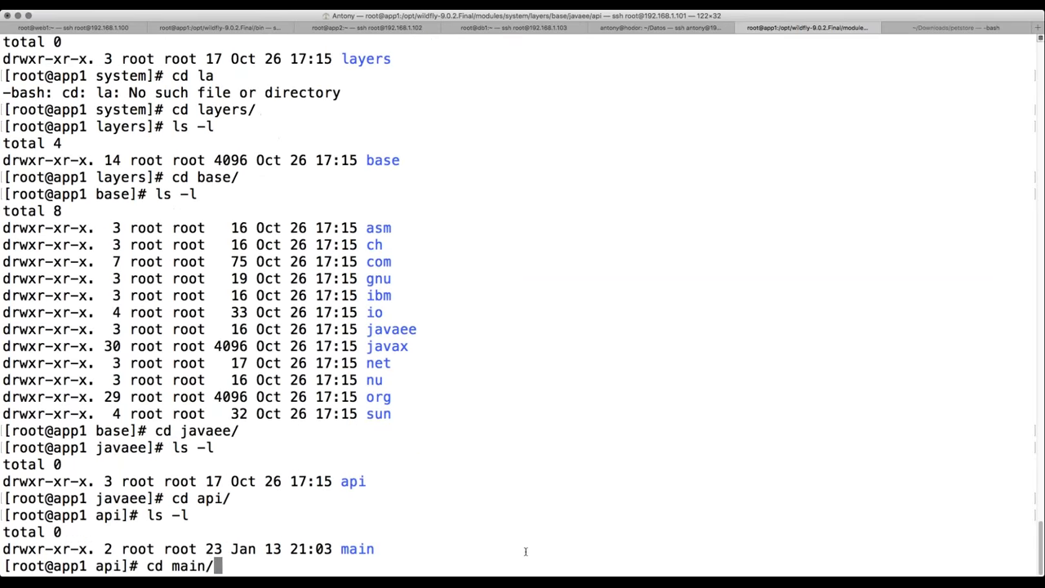
key(Return)
text(ls -l)
key(Return)
- Open module.xml in vim and scroll down through its license header and dependency list
text(c)
key(BackSpace)
text(vim m)
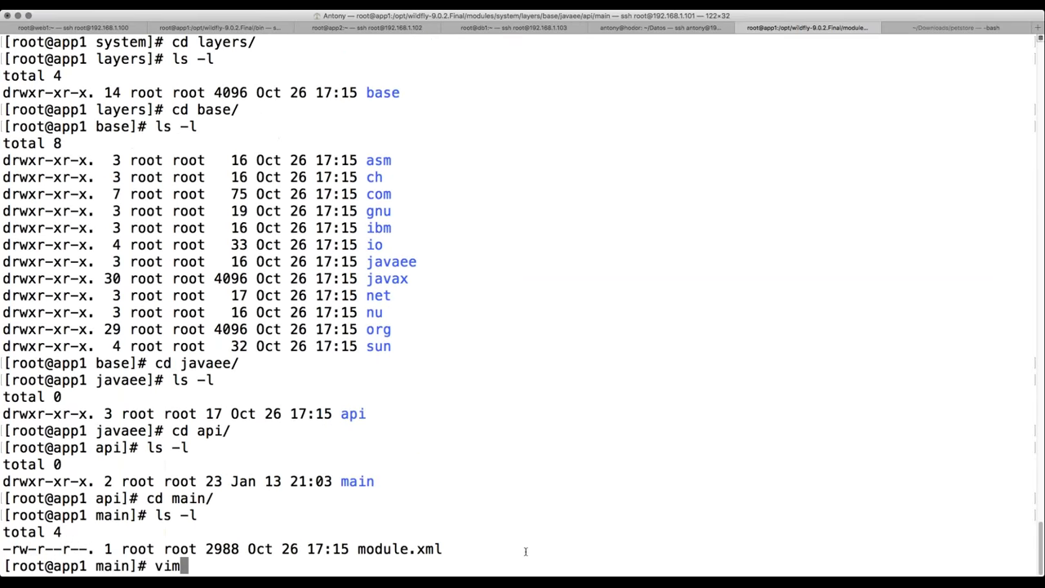
key(Tab)
key(Return)
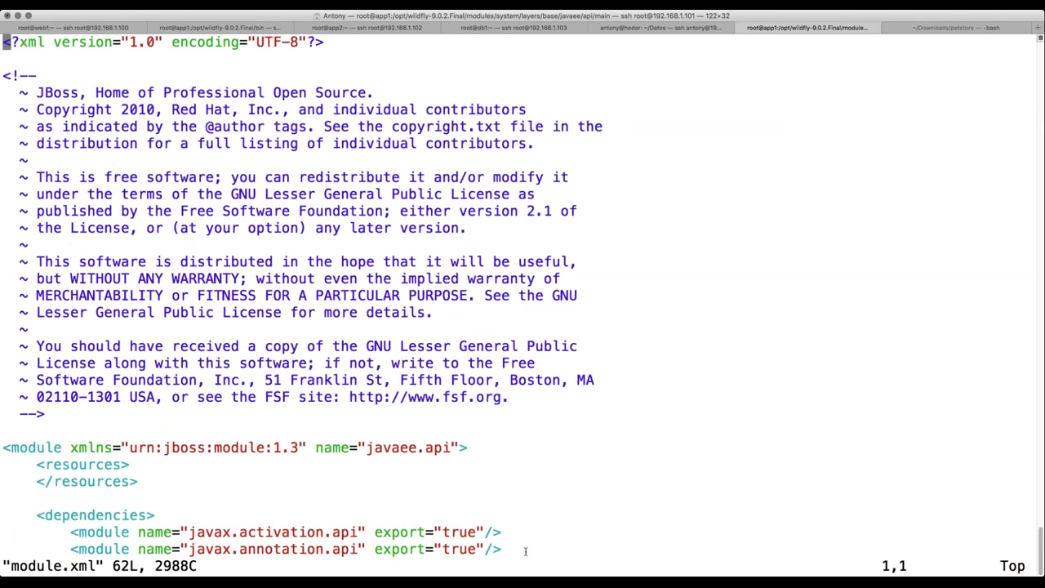
key(Down)
key(Down)
key(Down)
key(Down)
key(Down)
key(Down)
key(Down)
key(Down)
key(Down)
key(Down)
key(Down)
key(Down)
key(Down)
key(Down)
key(Down)
key(Down)
key(Down)
key(Down)
key(Down)
key(Down)
key(Down)
key(Down)
key(Down)
key(Down)
key(Down)
key(Down)
key(Down)
key(Down)
key(Down)
key(Down)
key(Down)
key(Down)
key(Down)
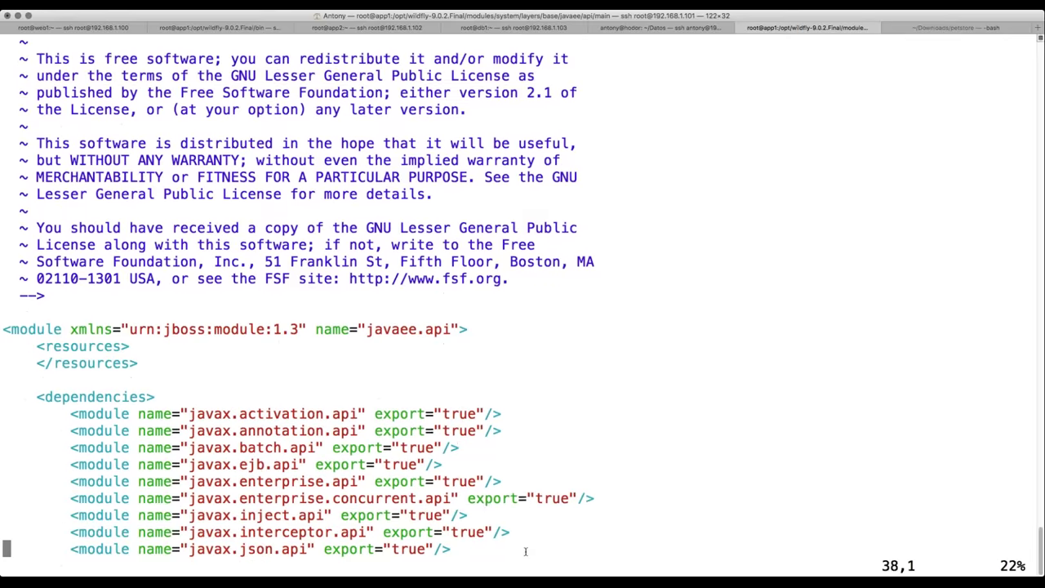
key(Down)
key(Down)
key(Down)
key(Down)
key(Down)
key(Down)
key(Down)
key(Down)
key(Down)
key(Down)
key(Down)
key(Down)
key(Down)
key(Down)
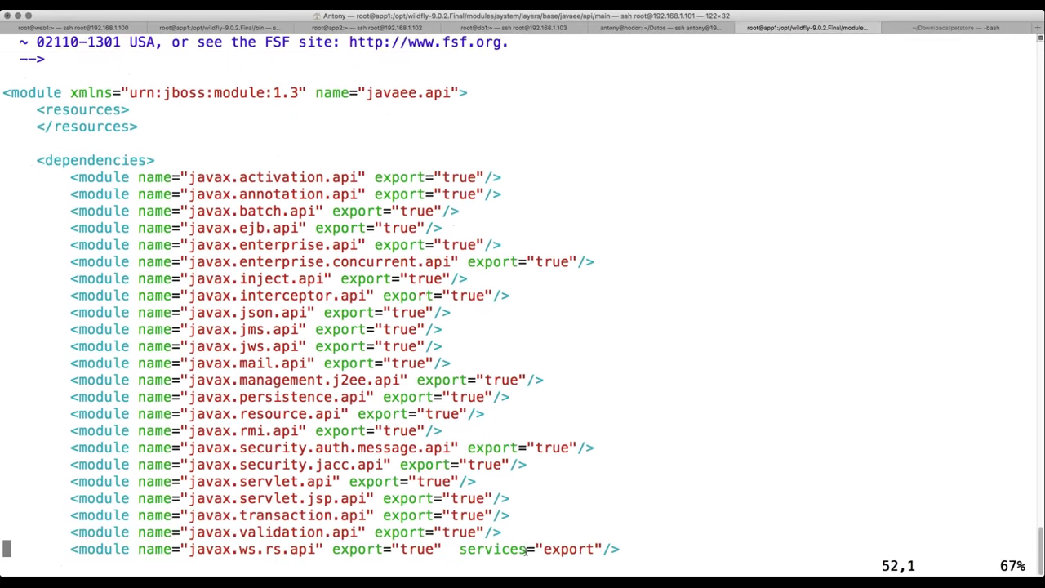
key(Down)
key(Down)
key(Down)
key(Down)
key(Down)
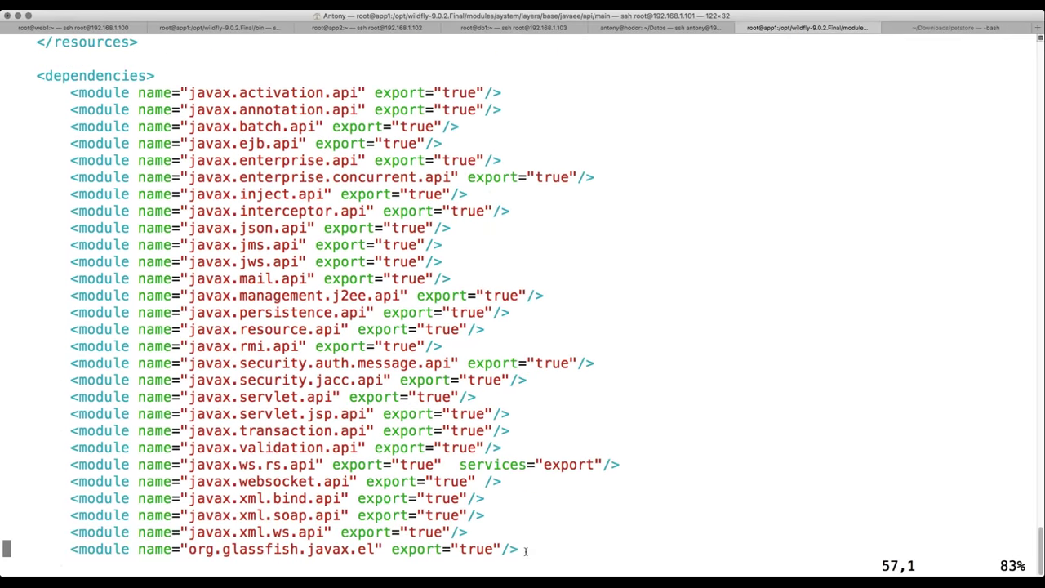
key(Down)
key(Down)
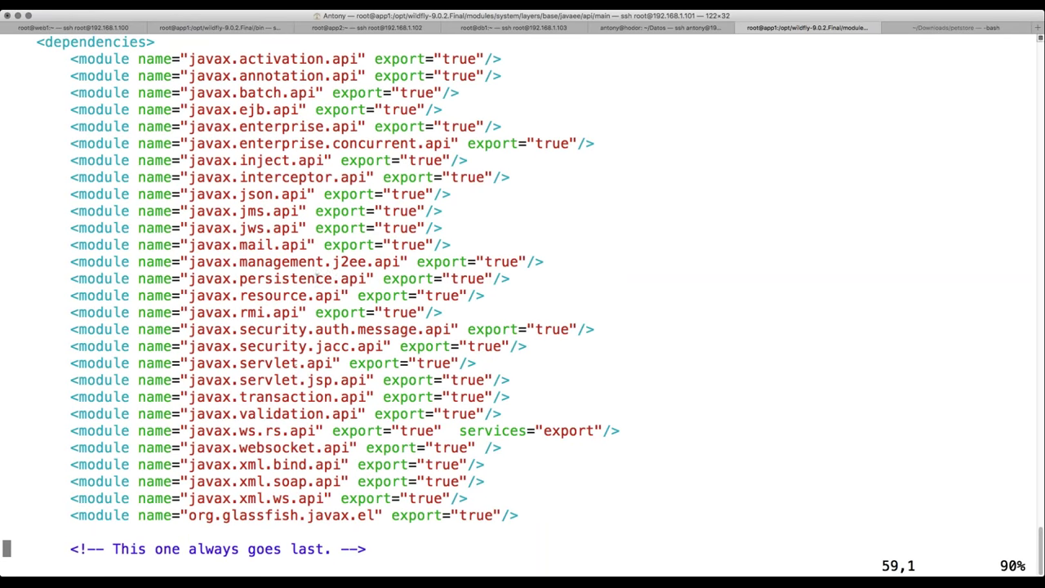
- Highlight the javax.rmi.api and javax.persistence.api dependencies, go to the end, and quit vim with :q
double_click(266, 312)
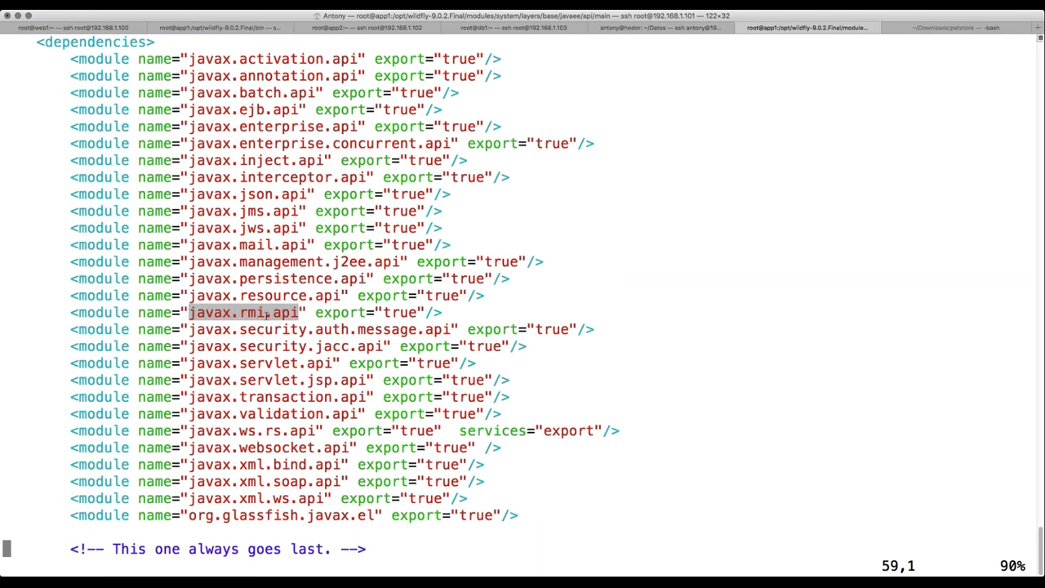
double_click(282, 278)
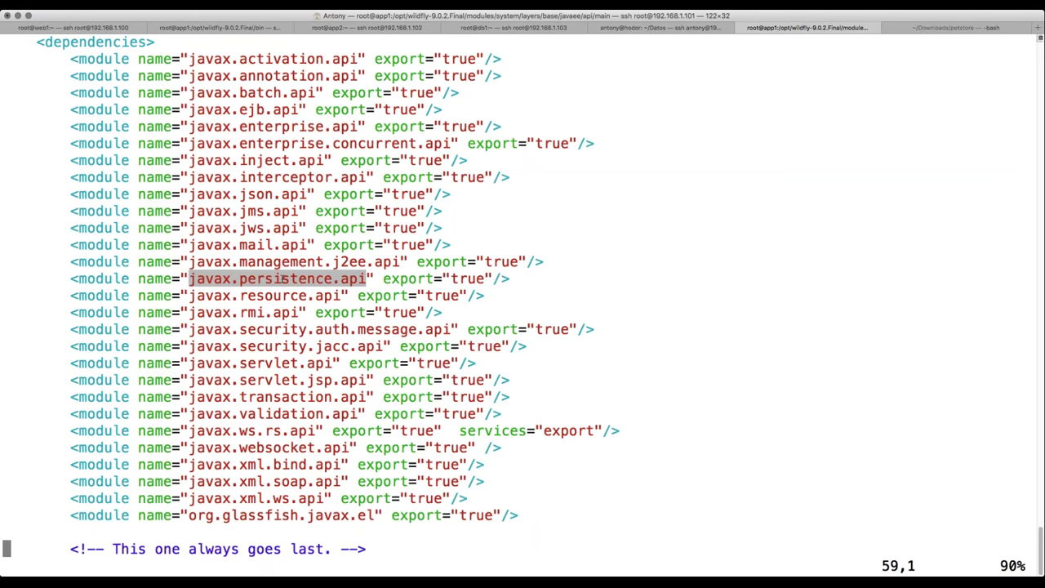
key(j)
key(j)
key(j)
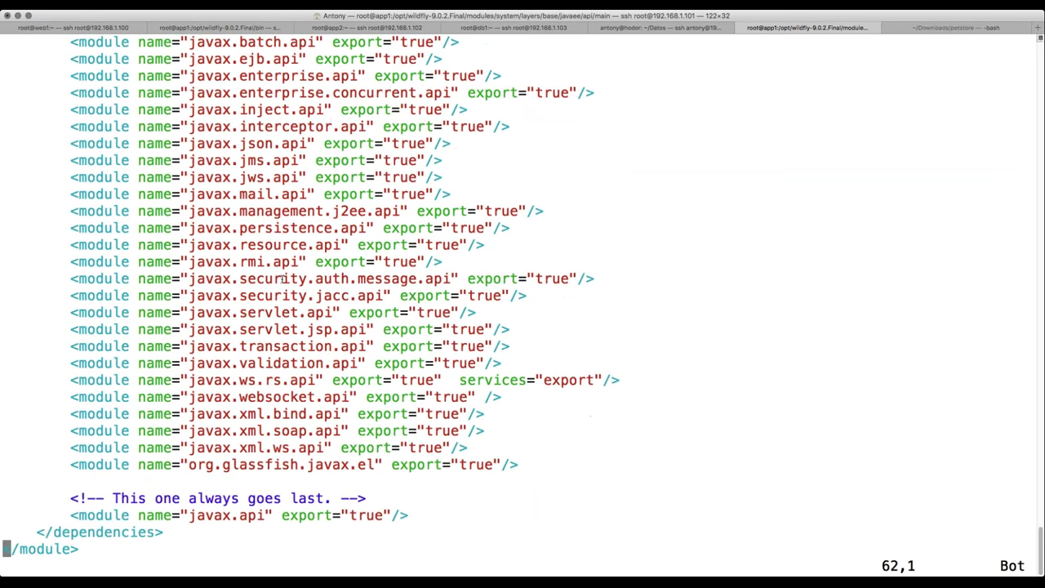
text(:q)
key(Return)
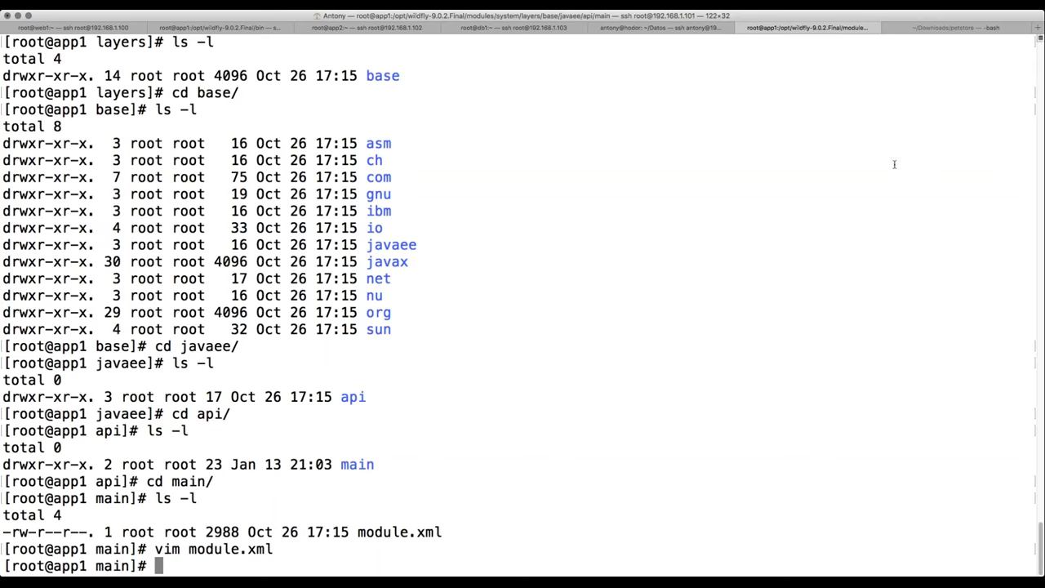
- Switch to the local ~/Downloads/petstore terminal session
click(905, 30)
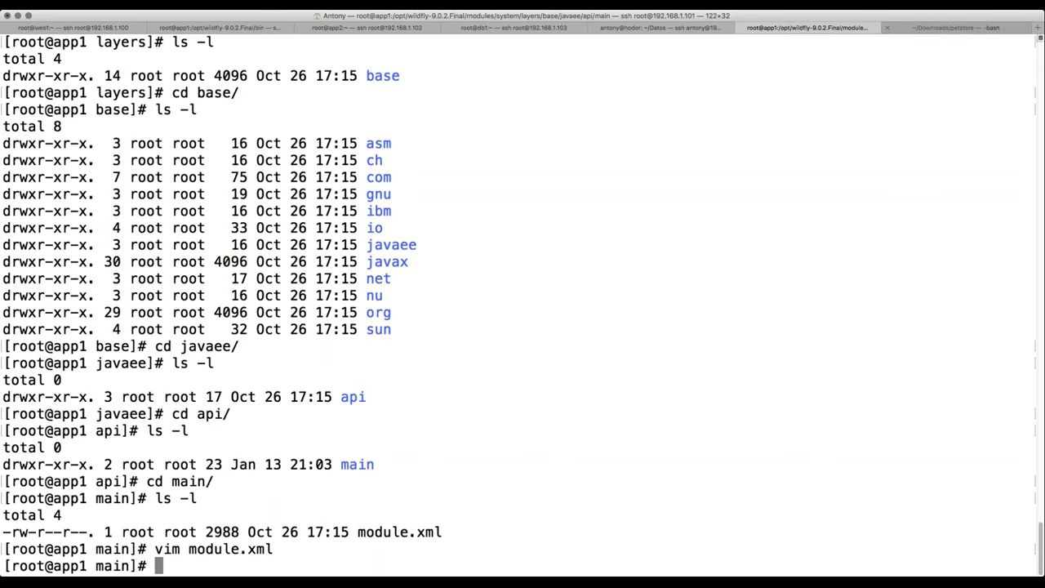
- List the petstore folder, then switch to the Datos session and list its contents
key(Return)
text(ls -l)
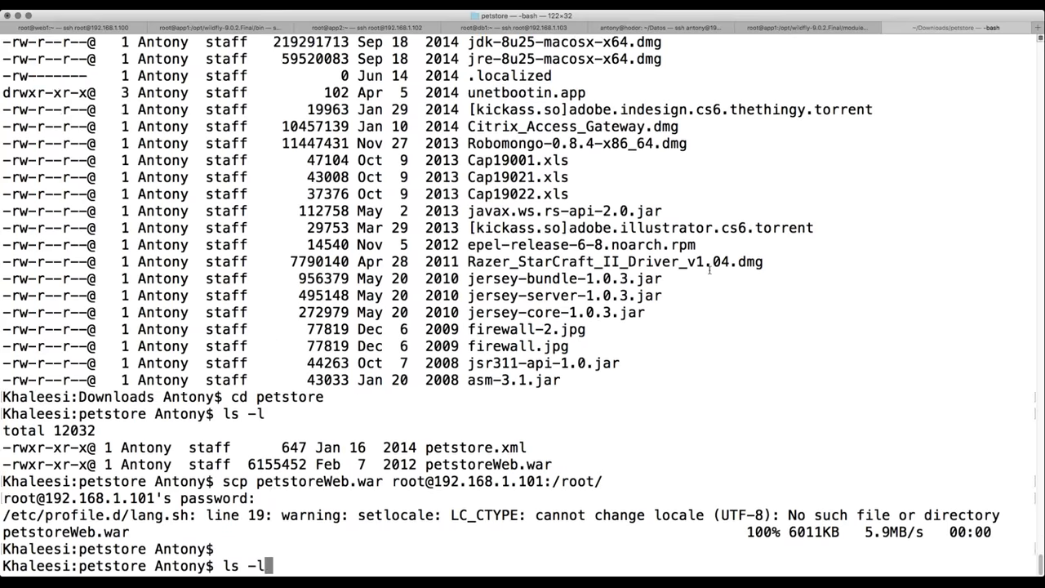
key(Return)
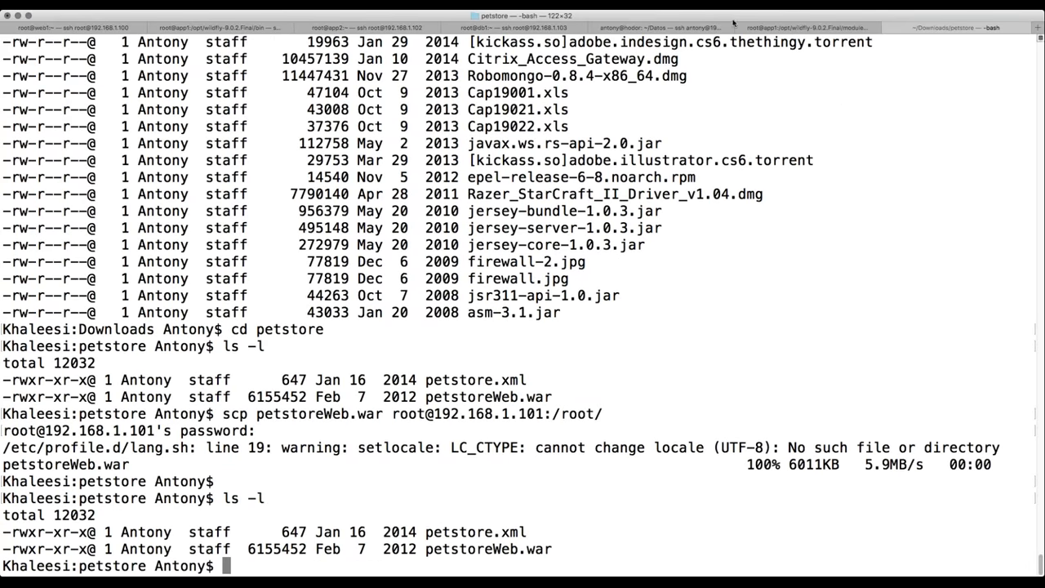
click(712, 27)
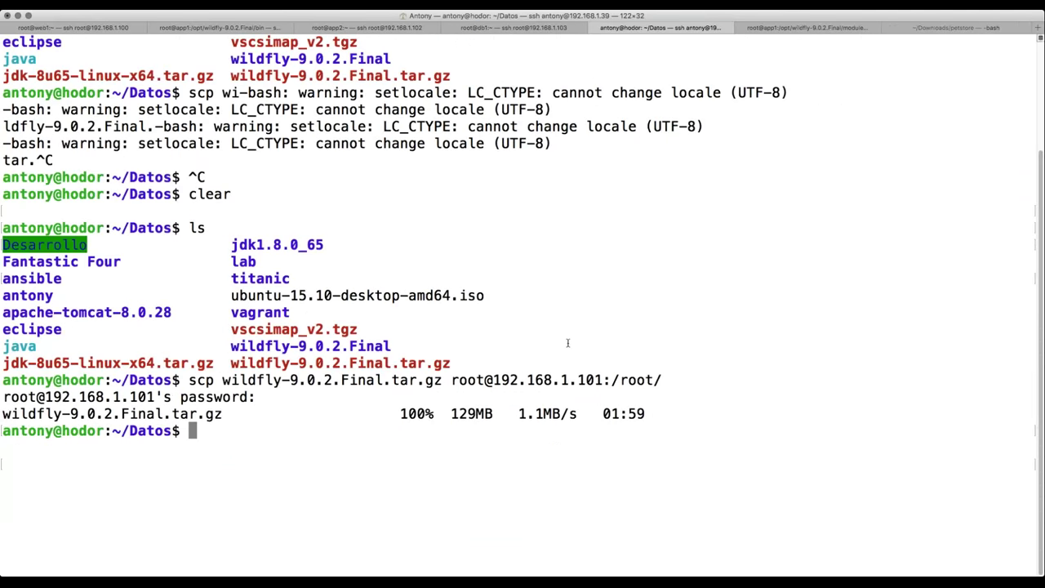
text(ls -l)
key(Return)
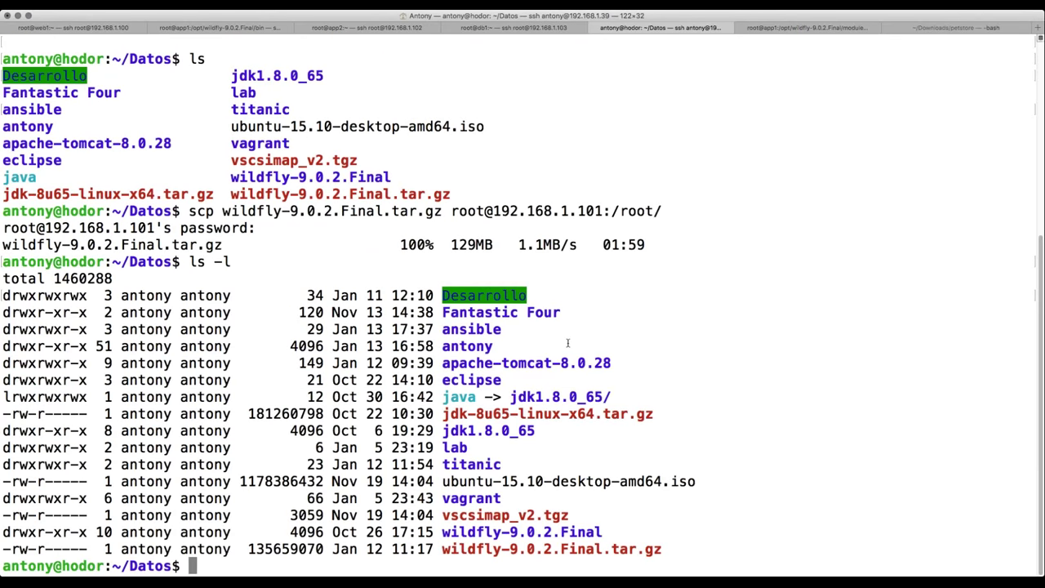
- Search Datos for "mysql-driver*", then rerun find with the broader "mysql-*" pattern
text(find . -name )
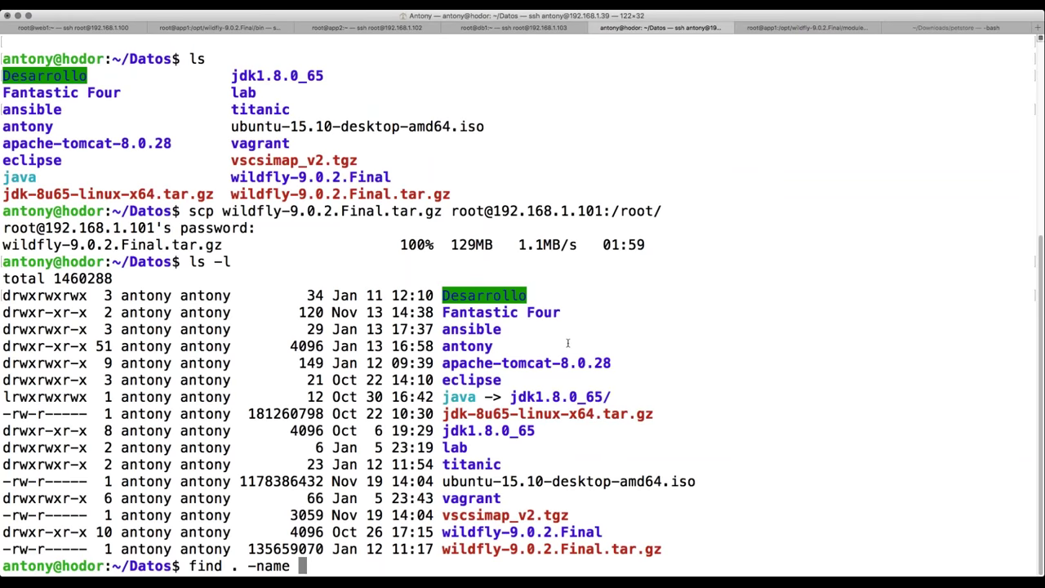
text("mysql-d)
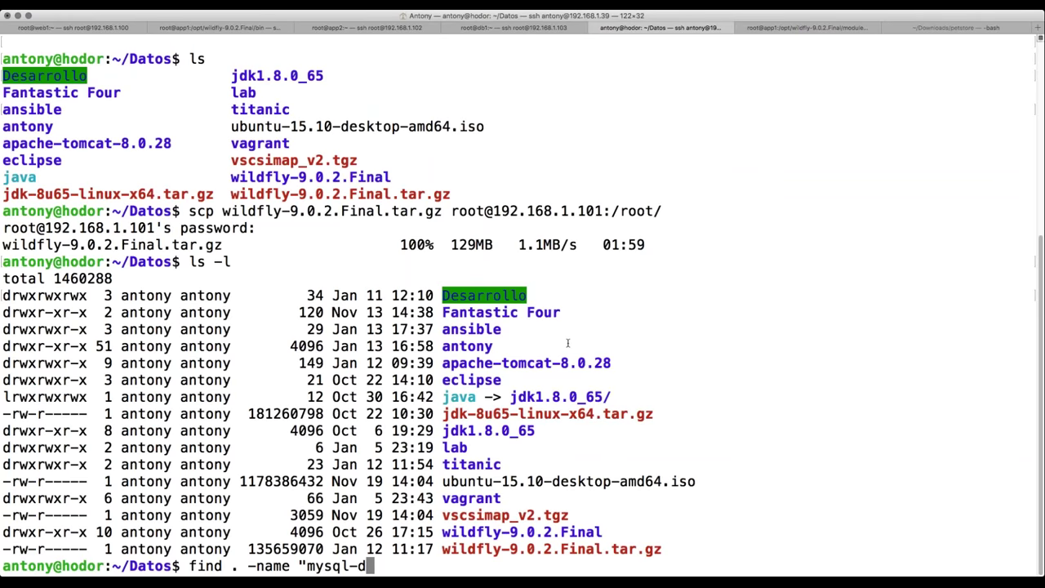
text(river*")
key(Return)
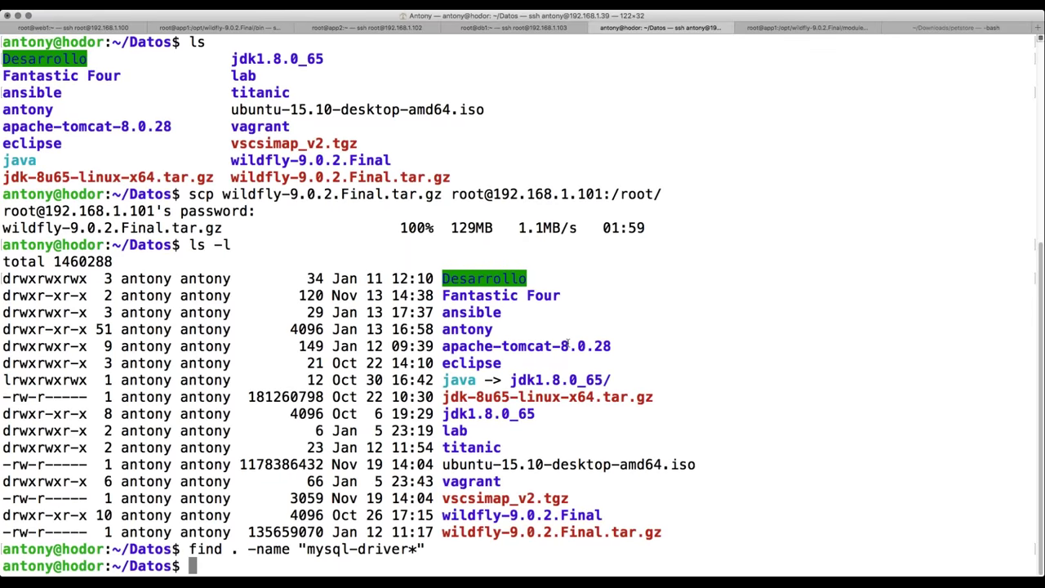
key(Up)
key(Left)
key(Left)
key(BackSpace)
key(BackSpace)
key(BackSpace)
key(BackSpace)
key(BackSpace)
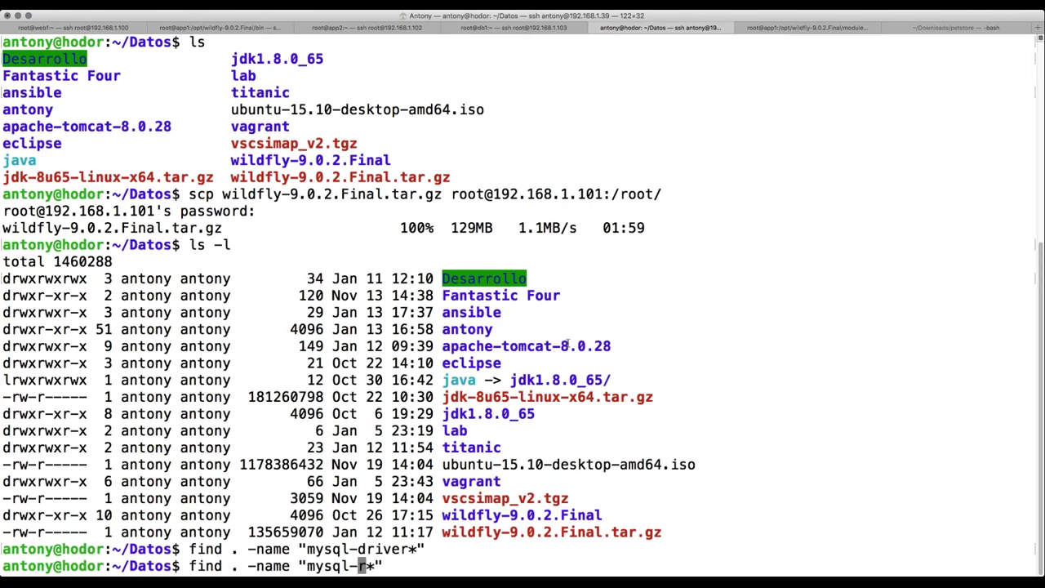
key(Delete)
key(Return)
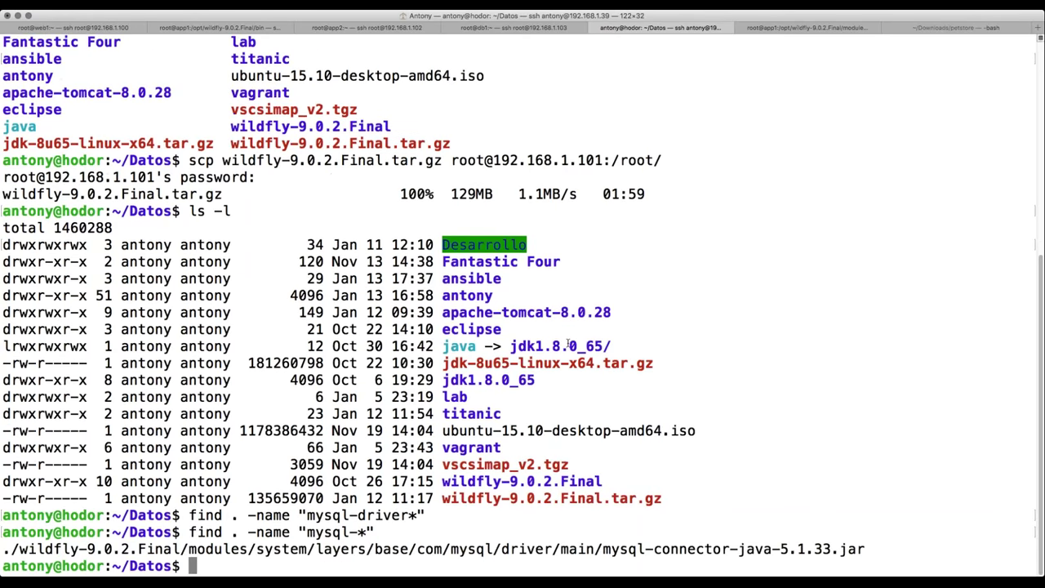
- Select the full path of the found mysql-connector-java-5.1.33.jar and start an scp command
drag(606, 549, 3, 548)
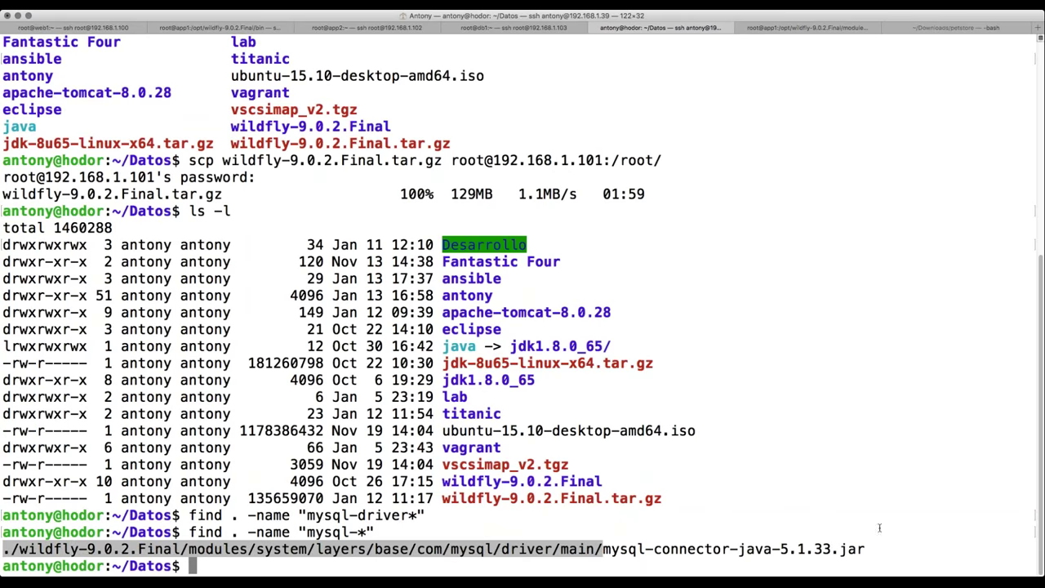
double_click(857, 548)
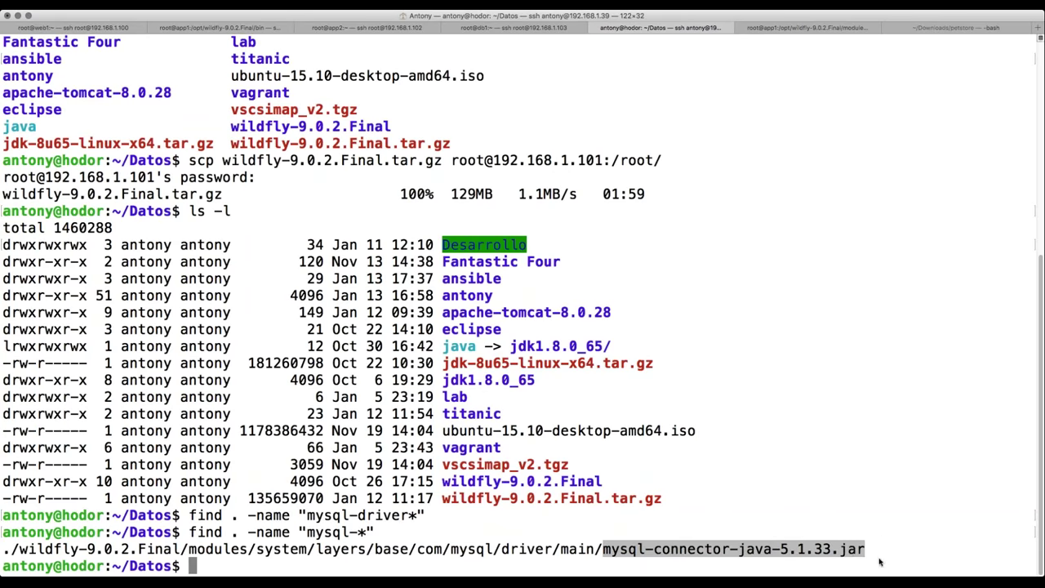
triple_click(694, 548)
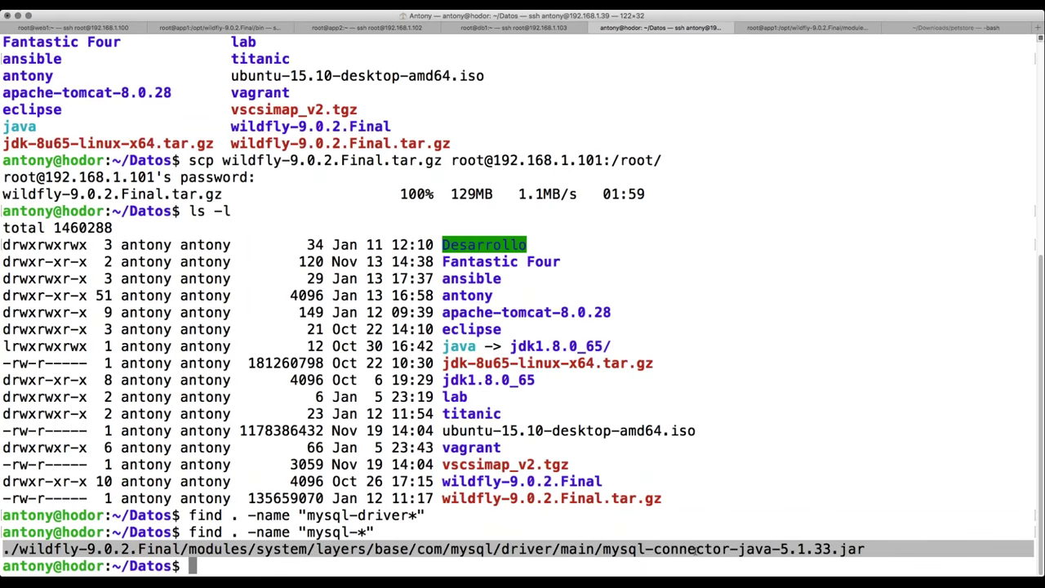
drag(863, 548, 13, 542)
key(super+c)
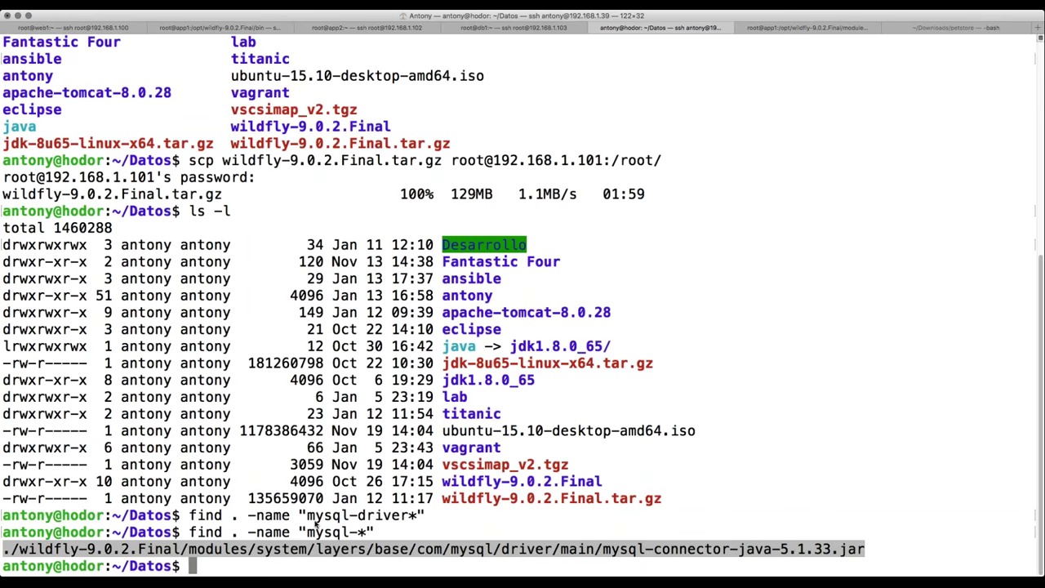
text(scp)
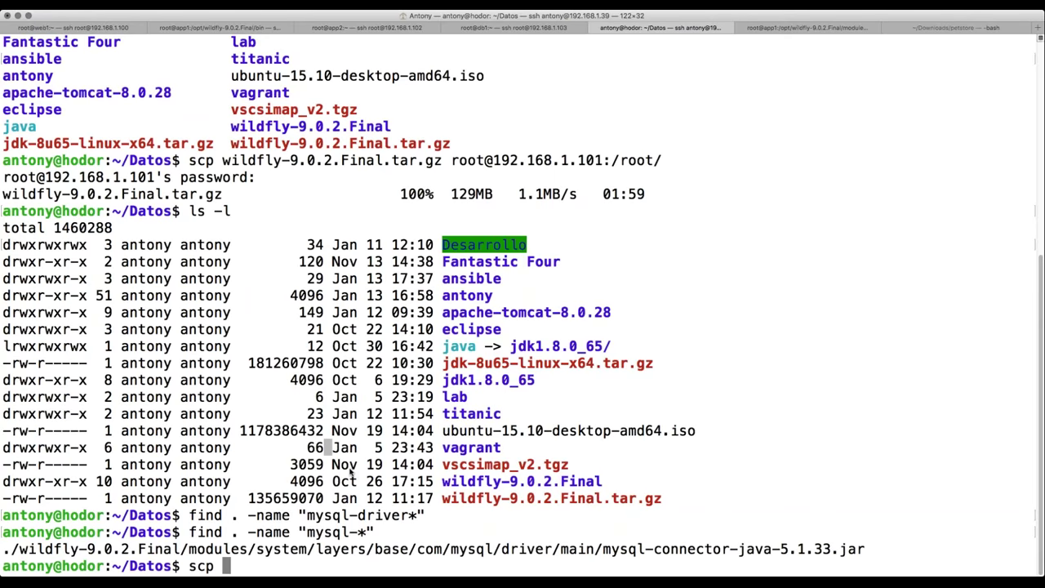
key(super+v)
text(root)
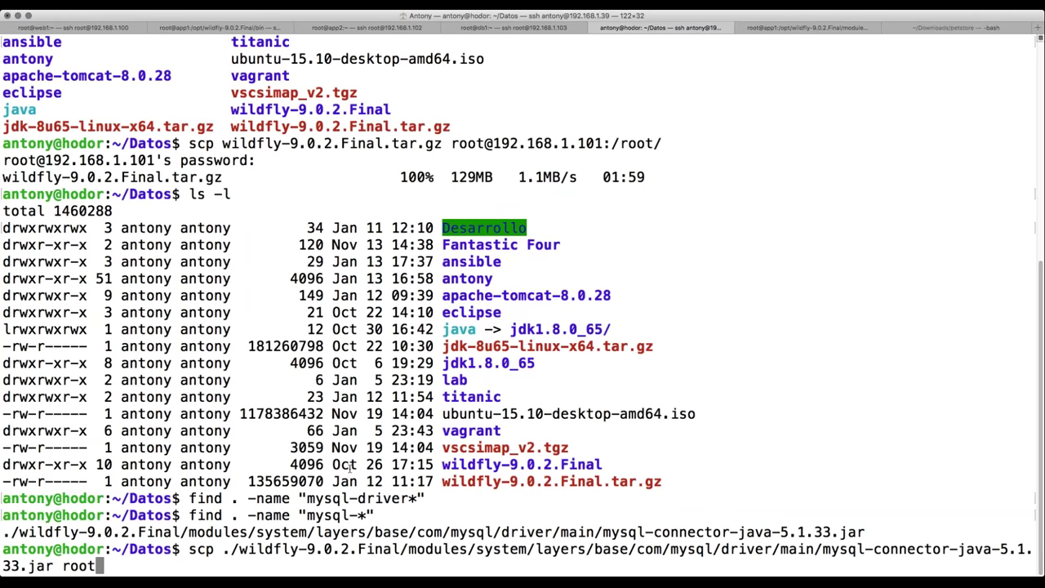
text(@192.1)
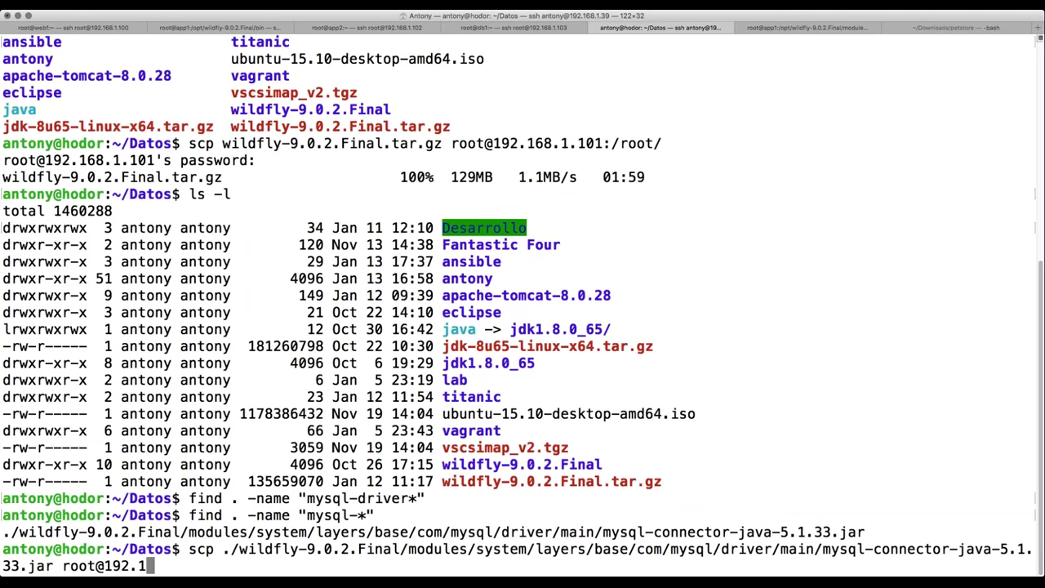
text(68.1.101)
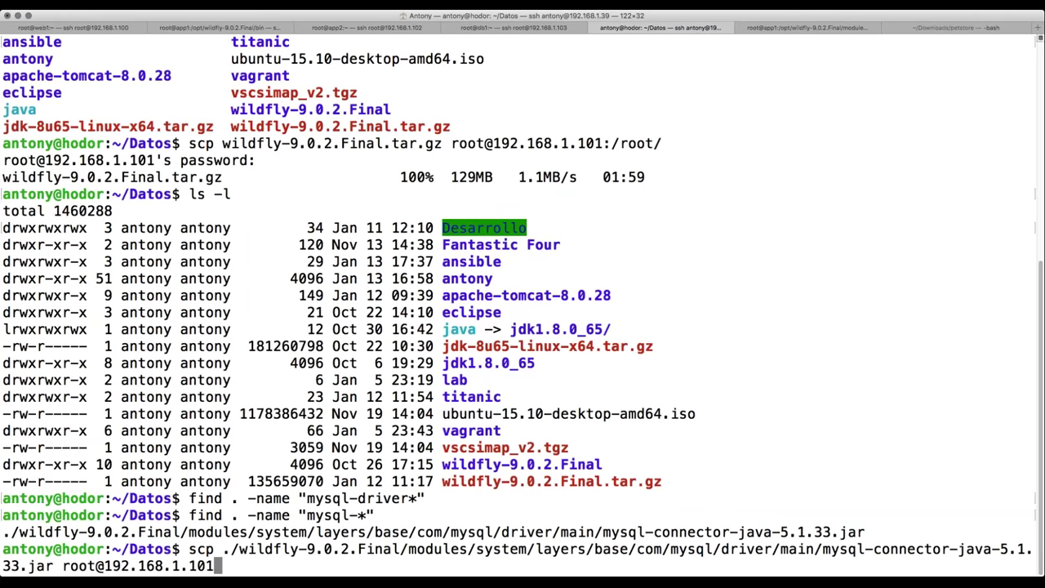
text(:/root/)
key(Return)
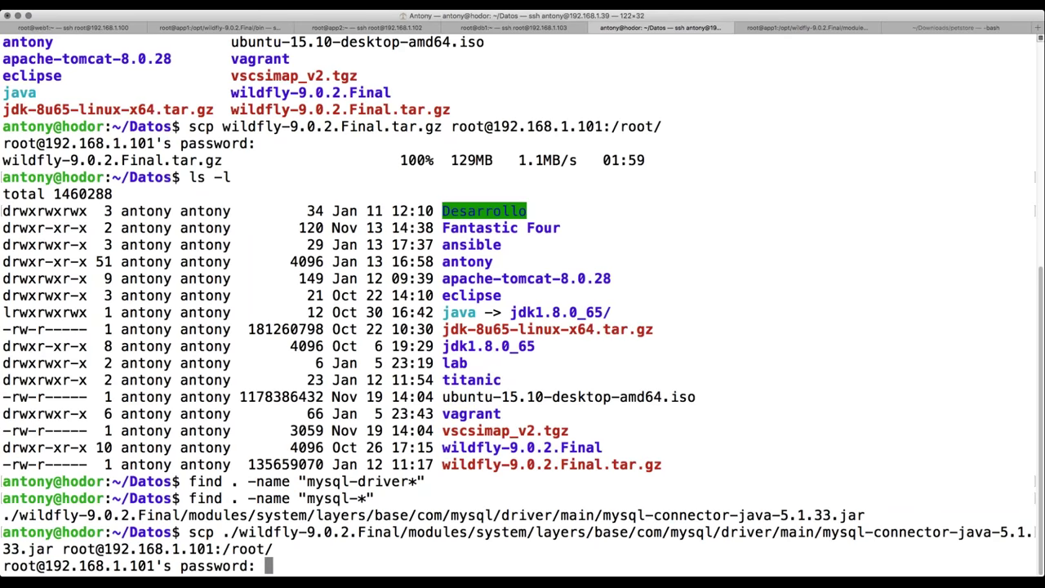
key(Return)
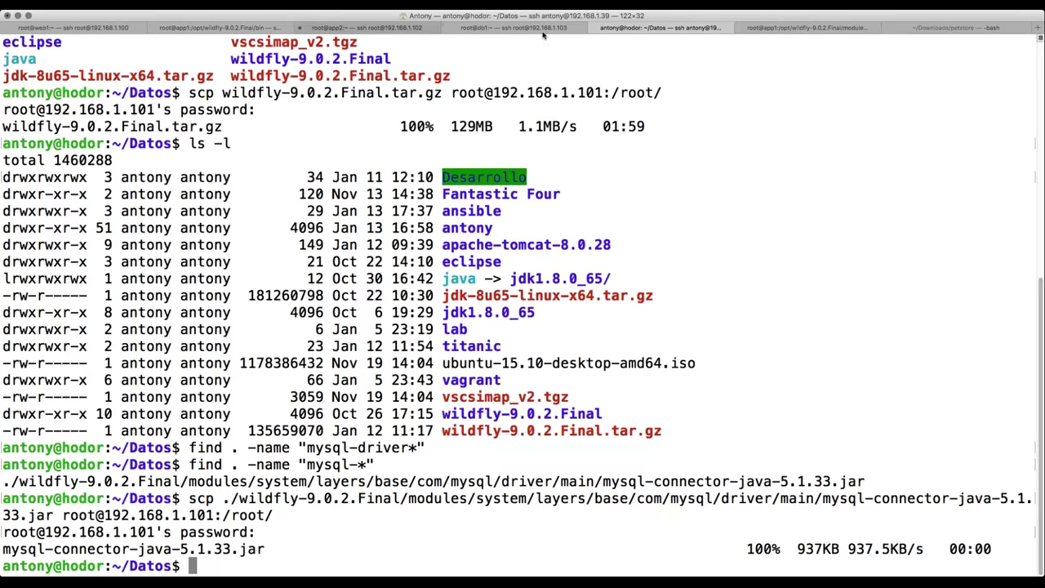
key(super+shift+bracketright)
- List /root and confirm the mysql connector jar arrived there
text(cd /root/)
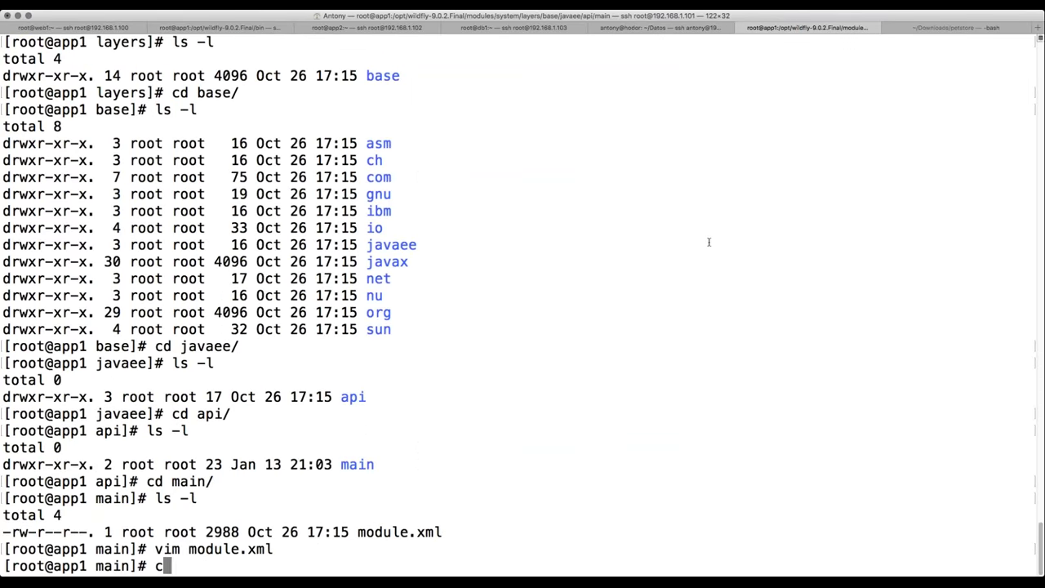
key(Return)
text(ls -l)
key(Return)
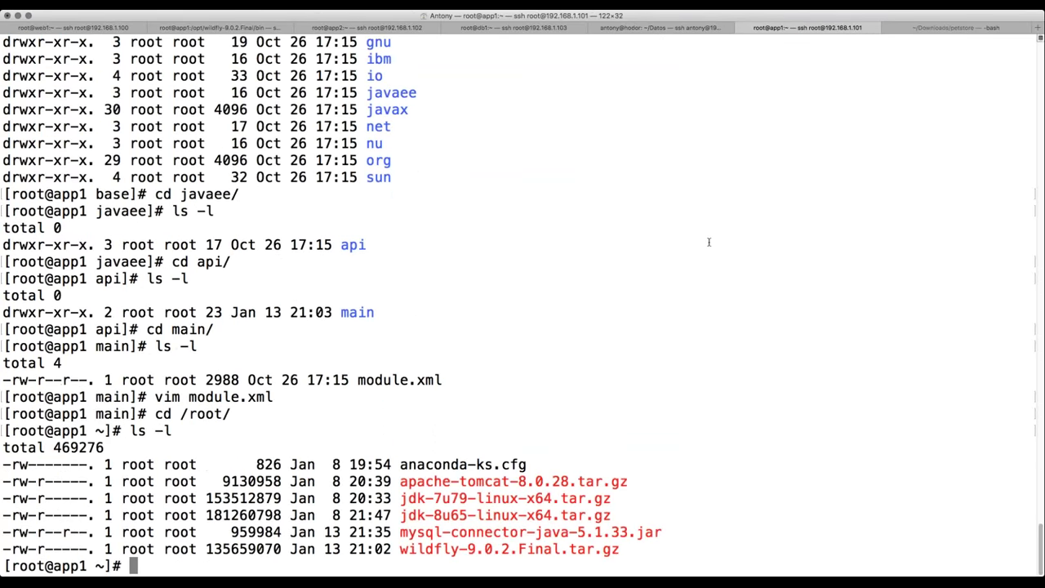
triple_click(483, 536)
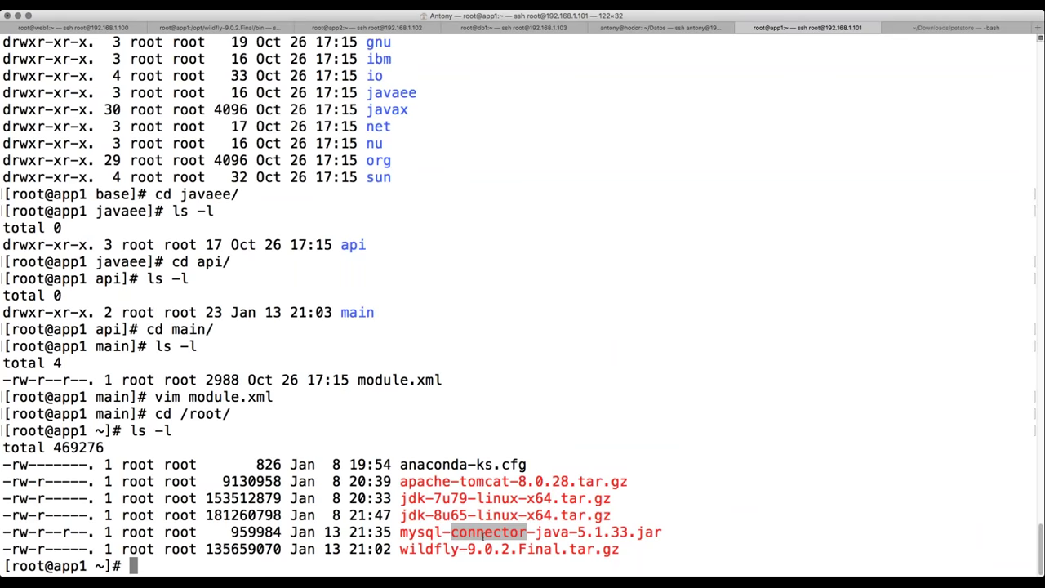
drag(399, 531, 673, 533)
click(673, 532)
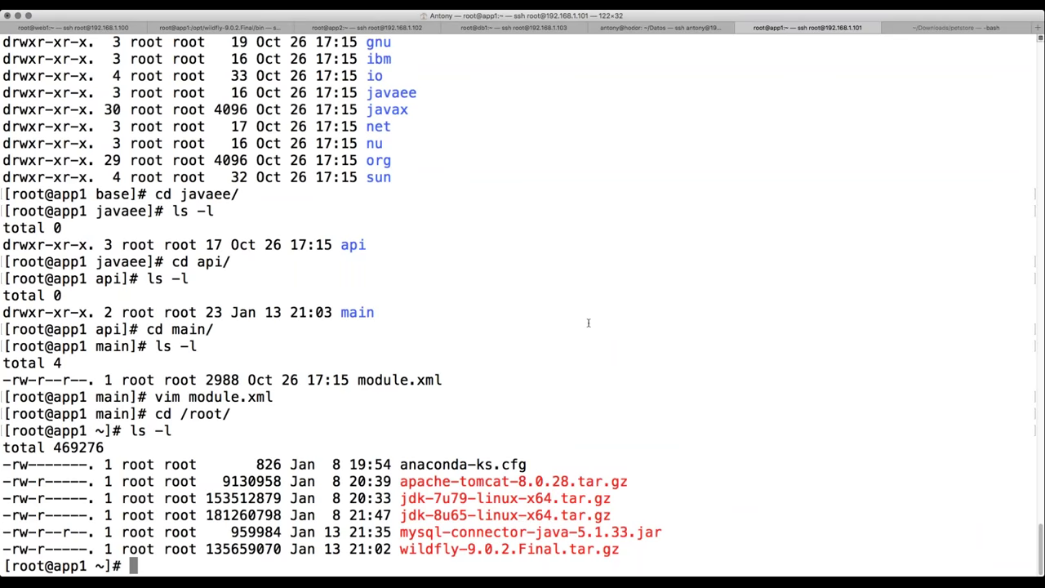
- Go through /opt and wildfly-9.0.2.Final into modules, listing each folder
text(cd /opt/)
key(Return)
text(ls -l)
key(Return)
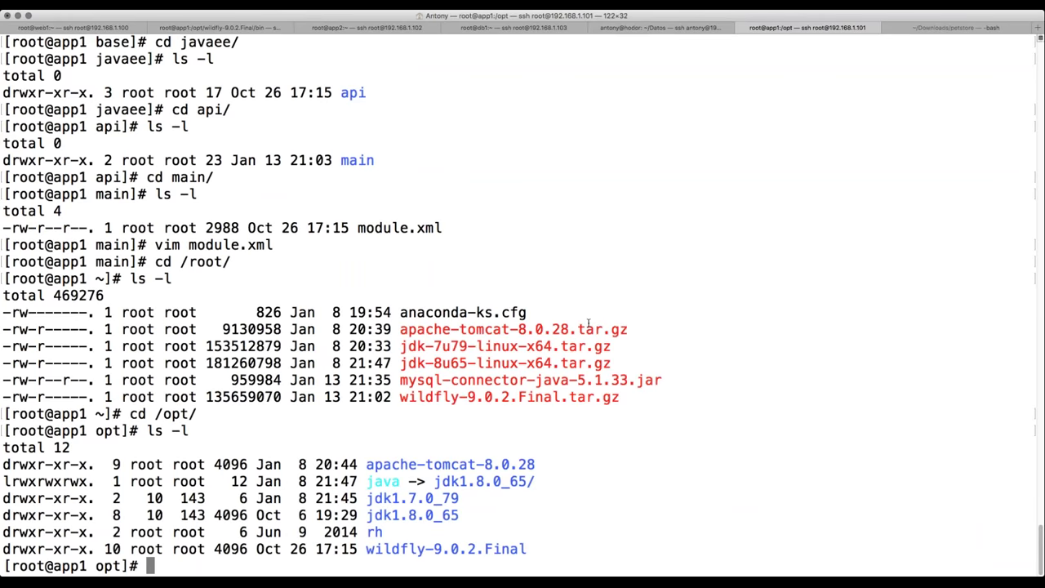
text(cd wil)
key(Tab)
key(Return)
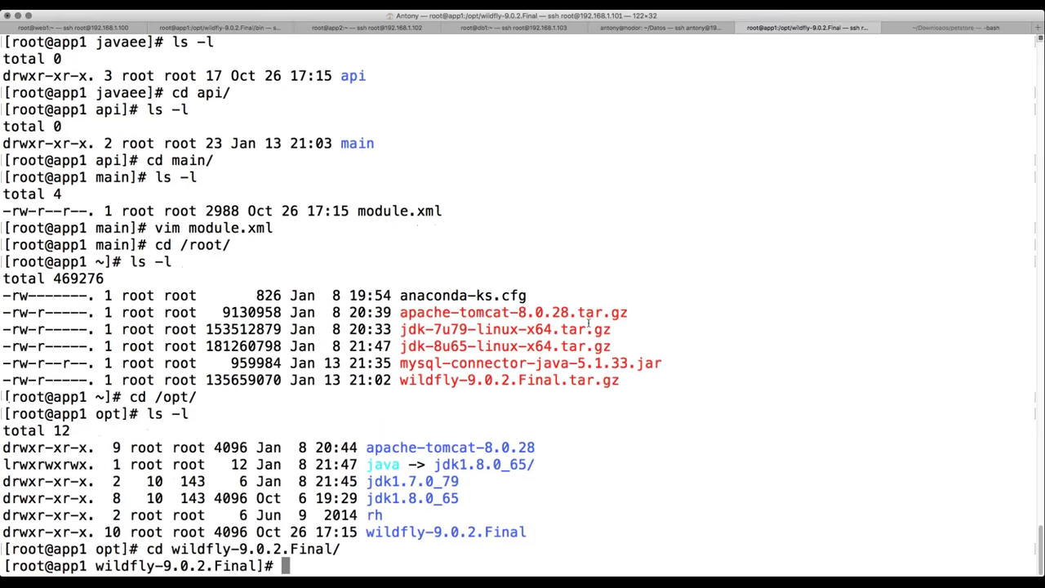
text(ls -l)
key(Return)
text(cd mo)
key(Tab)
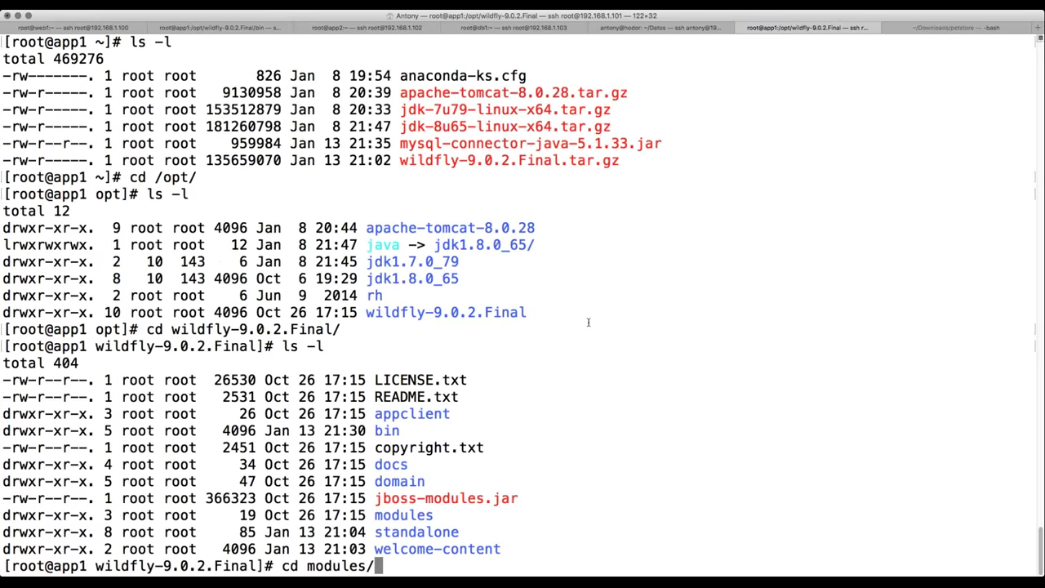
key(Return)
text(ls -l)
key(Return)
- Descend into system and then layers, listing each
text(cd sys)
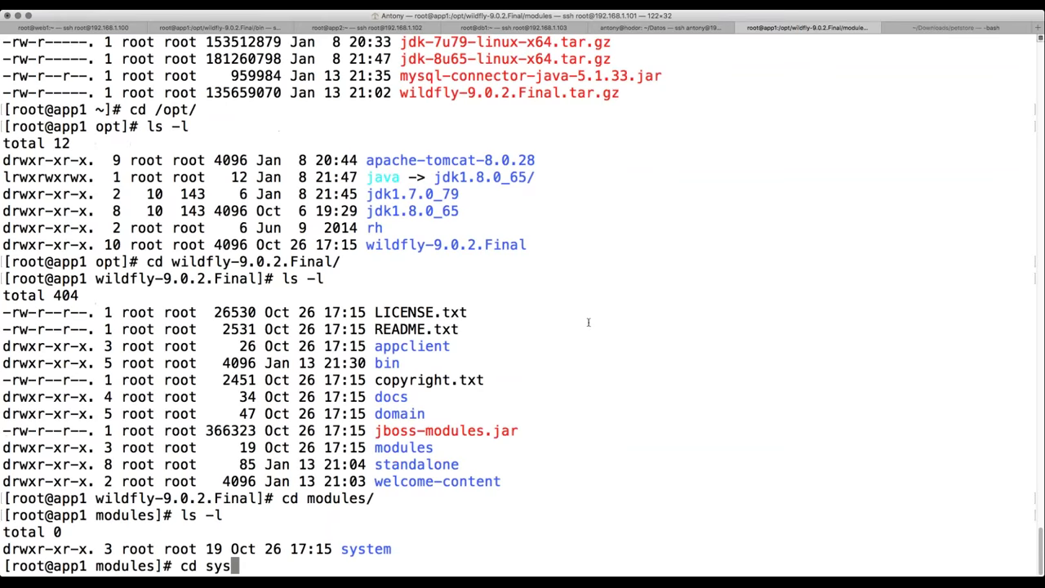
key(Tab)
key(Return)
text(ls -l)
key(Return)
text(cd lay)
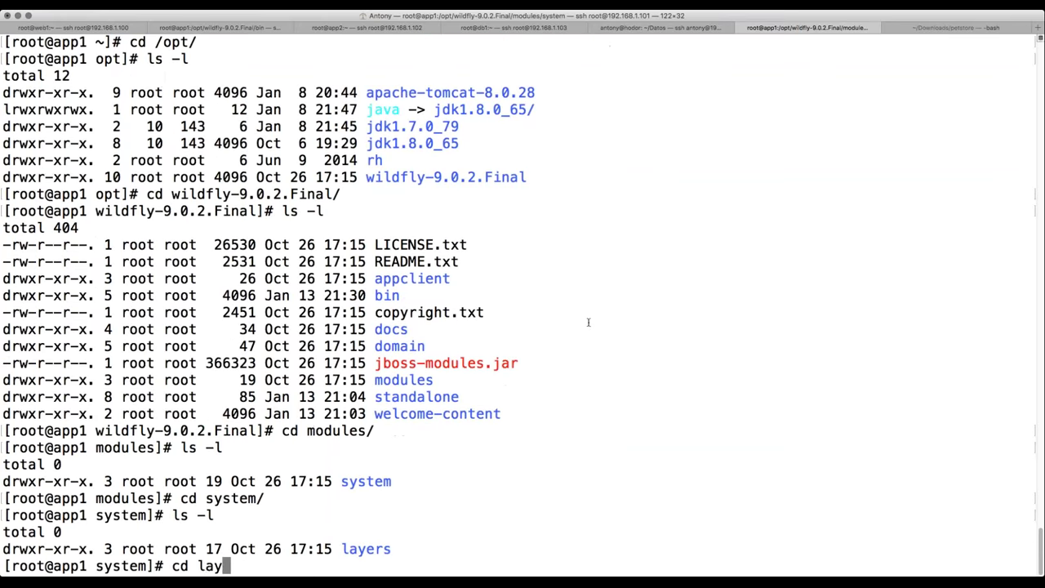
key(Tab)
key(Return)
text(ls -l)
key(Return)
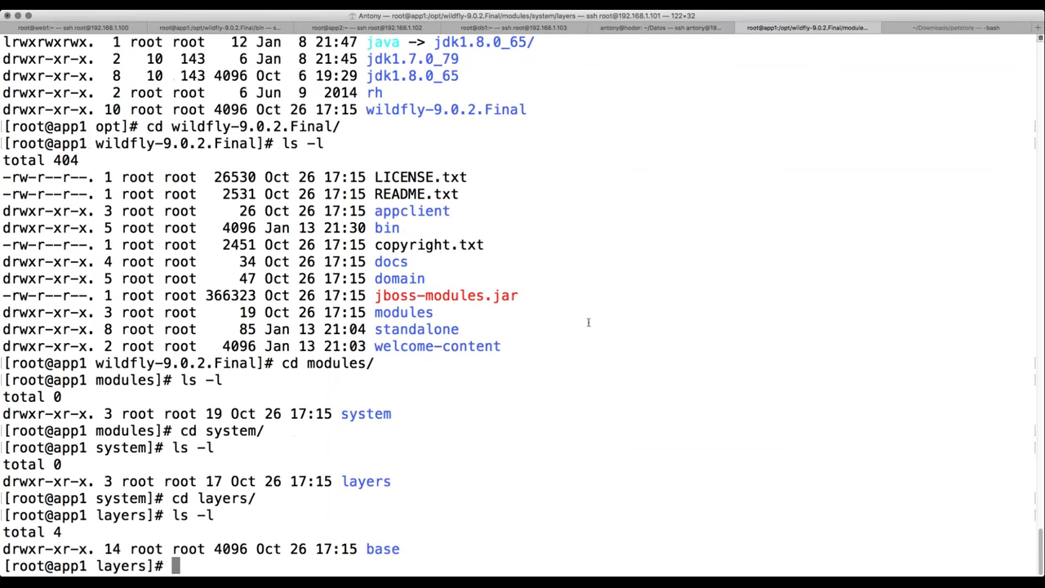
- Enter base and then com, fixing typos, and list their contents
text(cd abse)
key(BackSpace)
key(BackSpace)
key(BackSpace)
key(BackSpace)
text(bas)
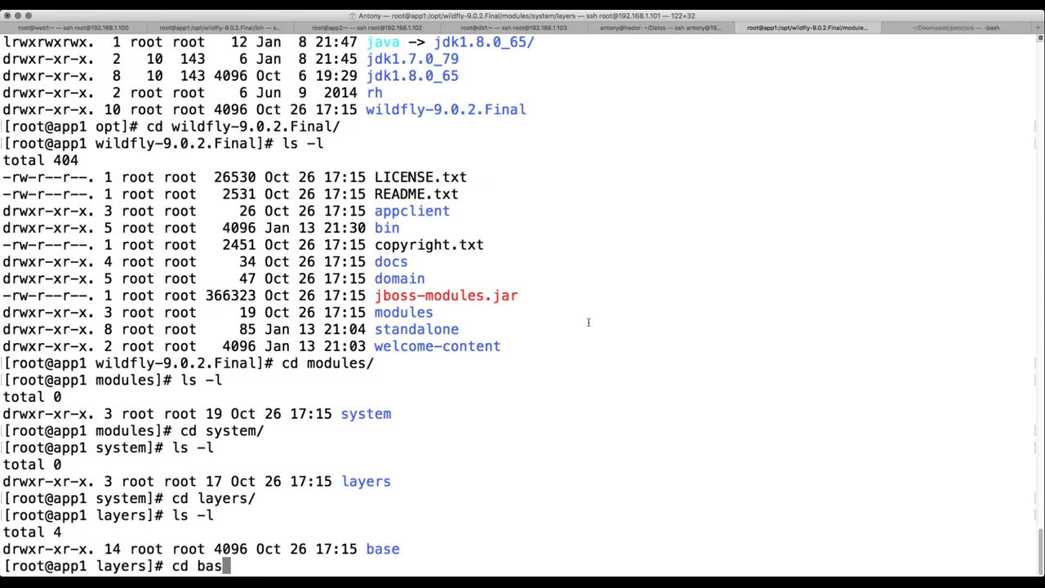
key(Tab)
key(Return)
text(ls -l)
key(Return)
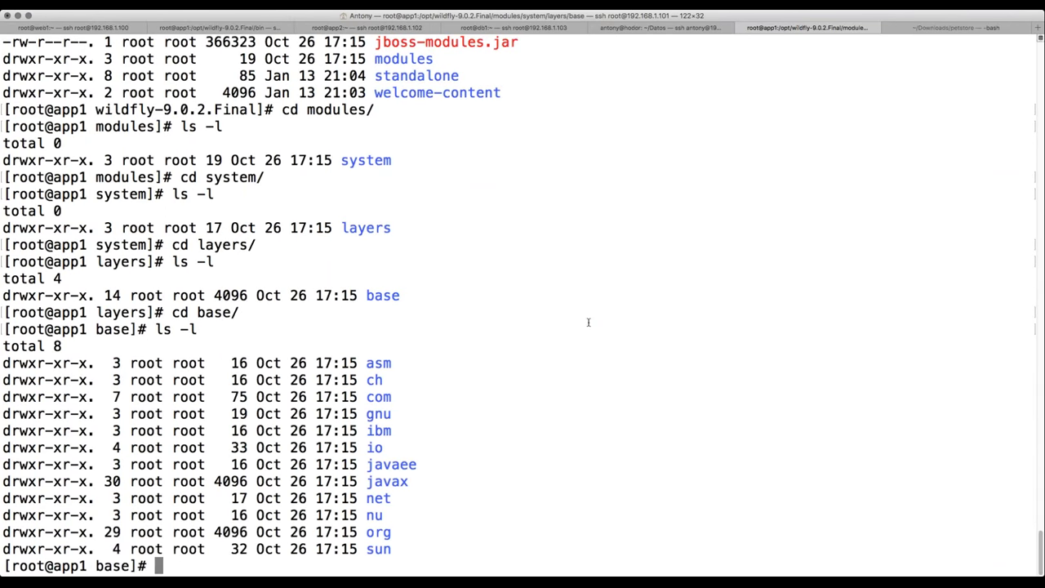
text(cd com)
key(Tab)
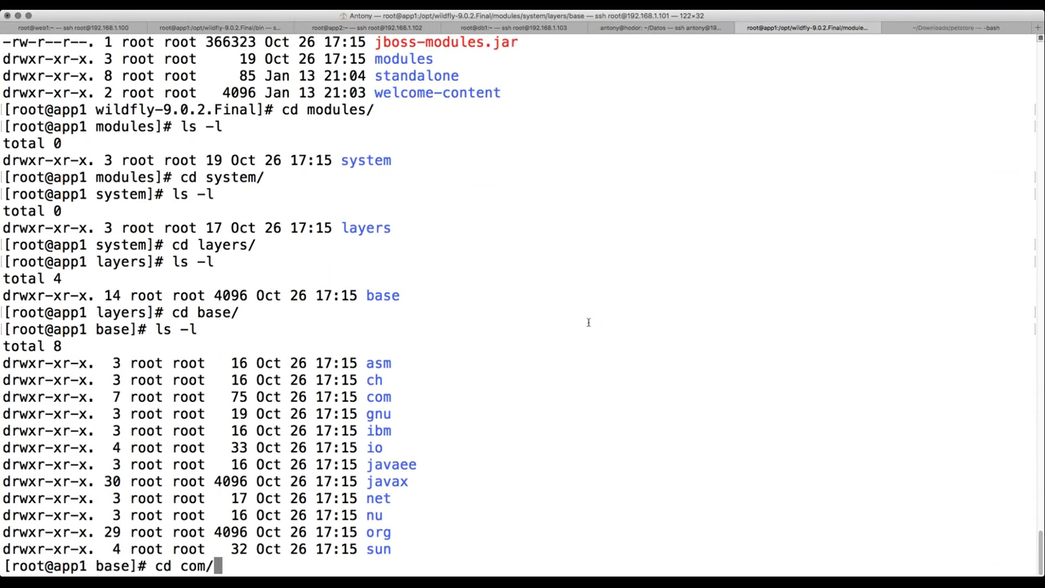
key(Return)
text(ls -l)
key(Return)
- Create a mysql folder inside com, move into it and list its contents
text(mkdir )
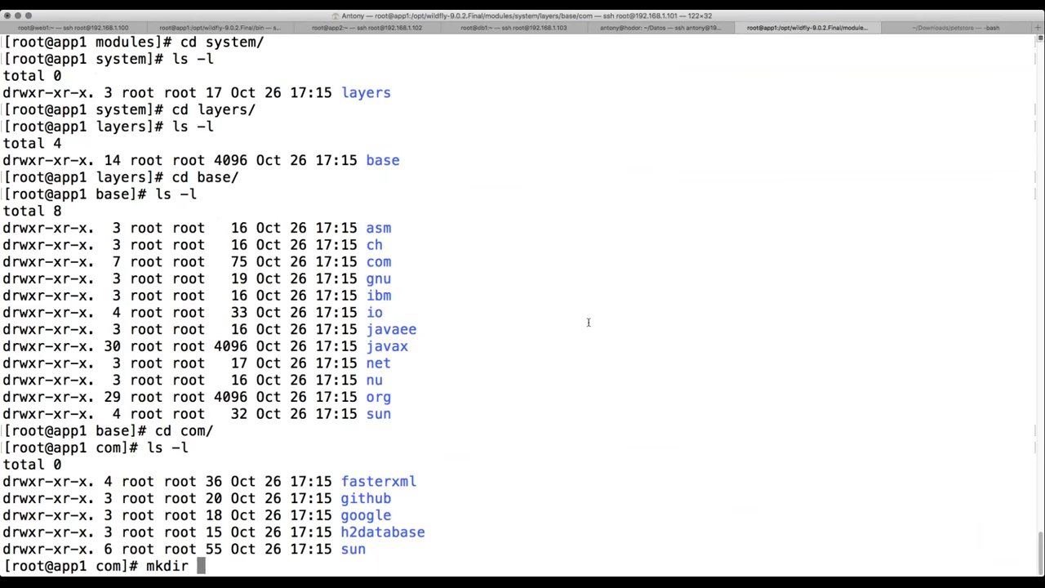
text(mysql)
key(Return)
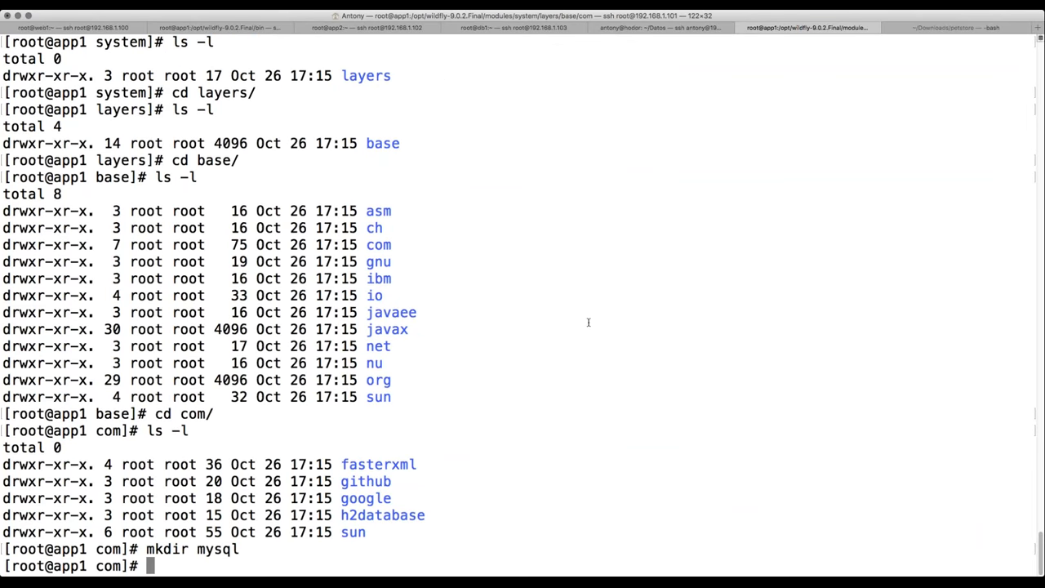
text(cd my)
key(Tab)
key(Return)
text(ls -l)
key(Return)
- Create a driver directory inside mysql and list mysql to confirm it exists
text(cd driver)
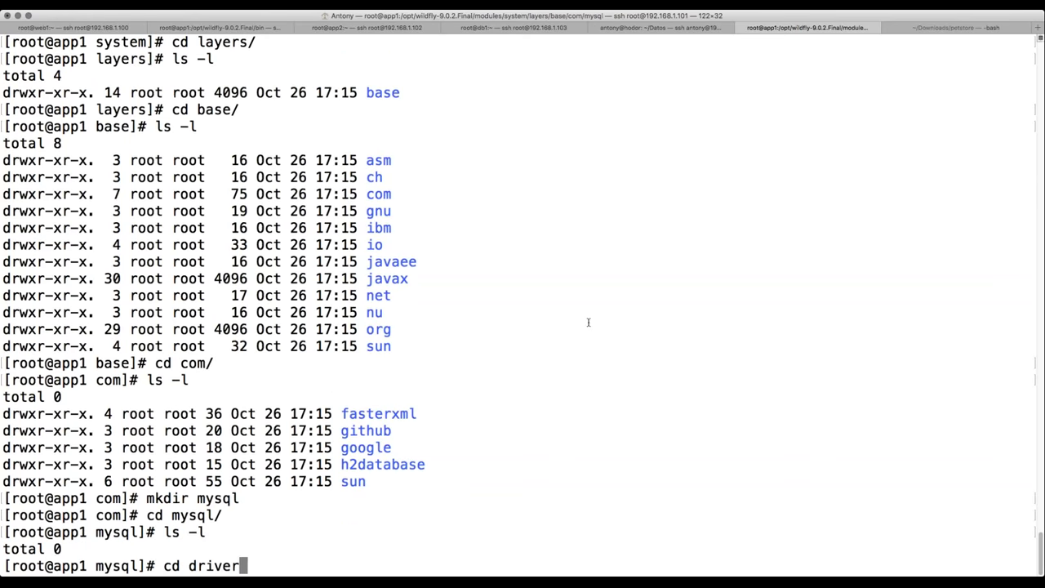
key(Return)
text(ls -l)
key(BackSpace)
key(BackSpace)
key(BackSpace)
key(BackSpace)
text(mkd)
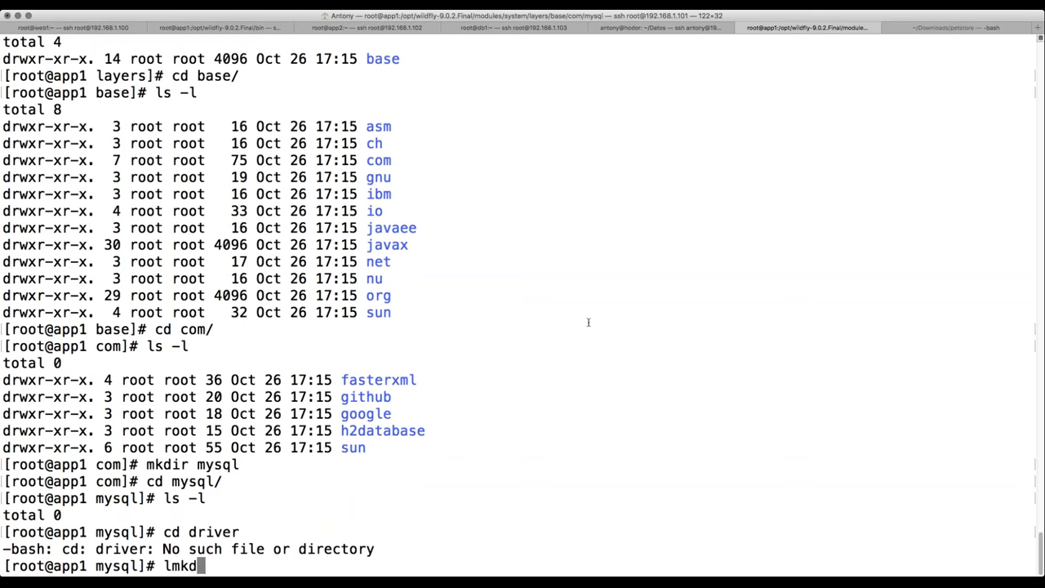
key(BackSpace)
key(BackSpace)
key(BackSpace)
key(BackSpace)
text(mkdir driver)
key(BackSpace)
key(BackSpace)
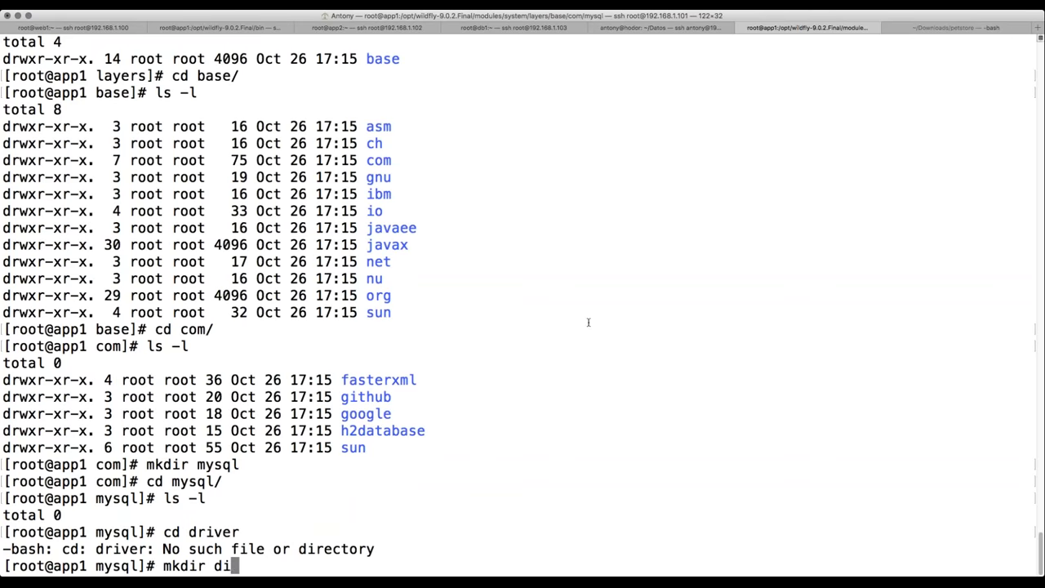
text(river)
key(Return)
text(ls -l)
key(Return)
- Clear the screen and print the current working directory path
text(clw)
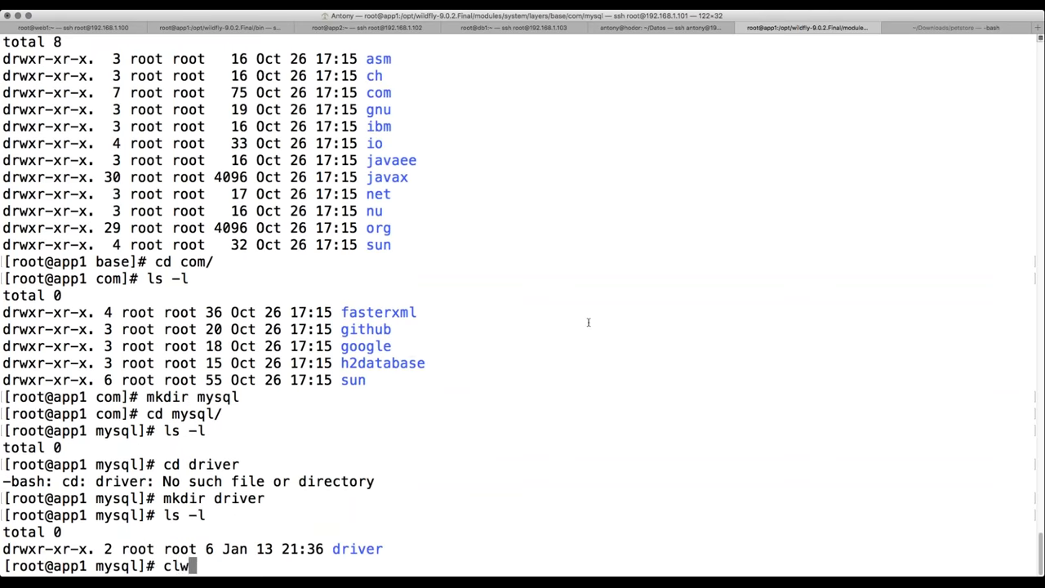
key(BackSpace)
text(ear)
key(Return)
text(pwd)
key(Return)
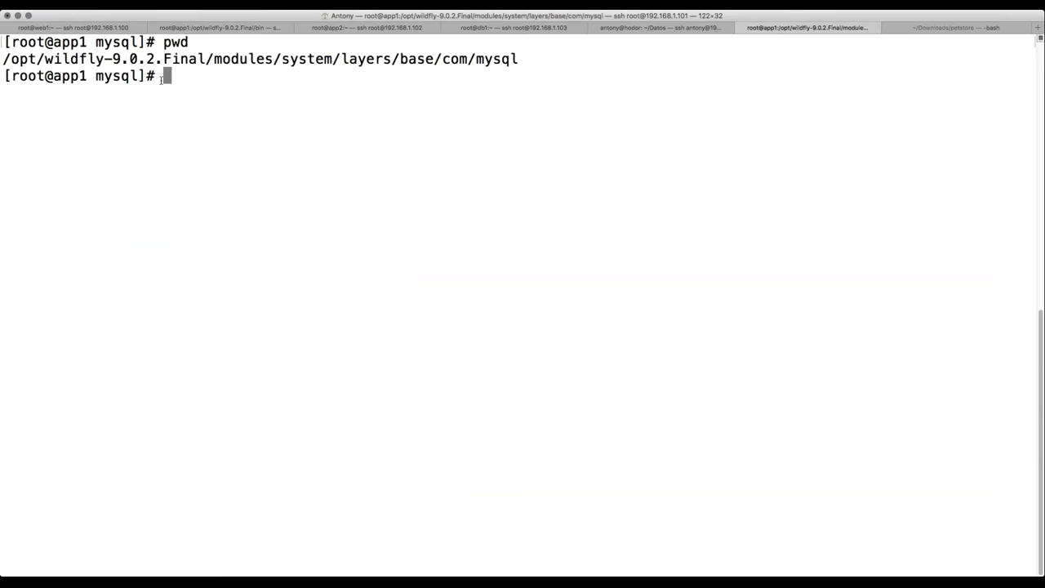
- Highlight each folder name in the printed path opt/wildfly/modules/system/layers/base/com/mysql
double_click(27, 58)
double_click(93, 58)
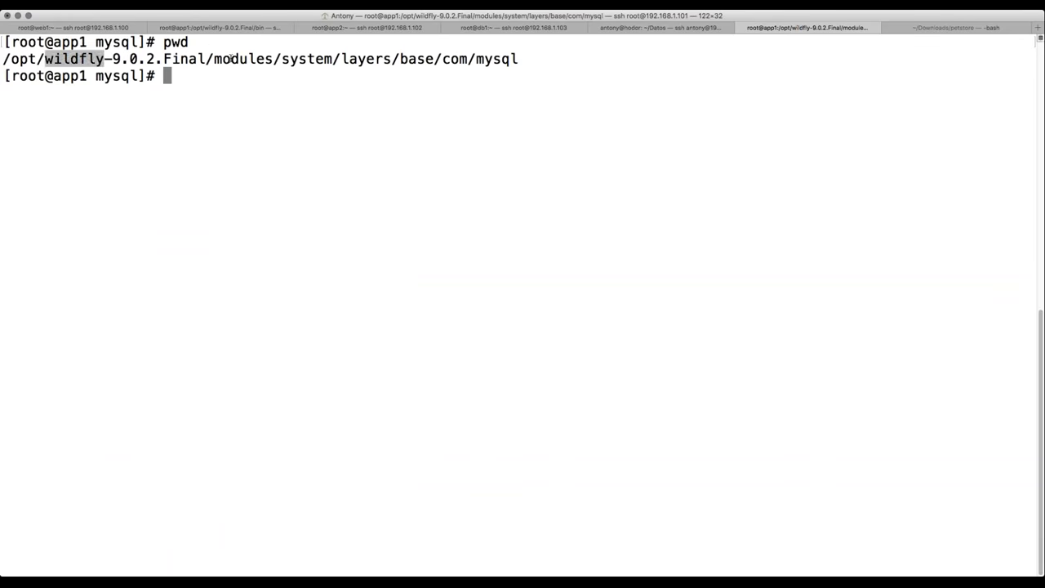
double_click(231, 58)
double_click(308, 58)
double_click(366, 58)
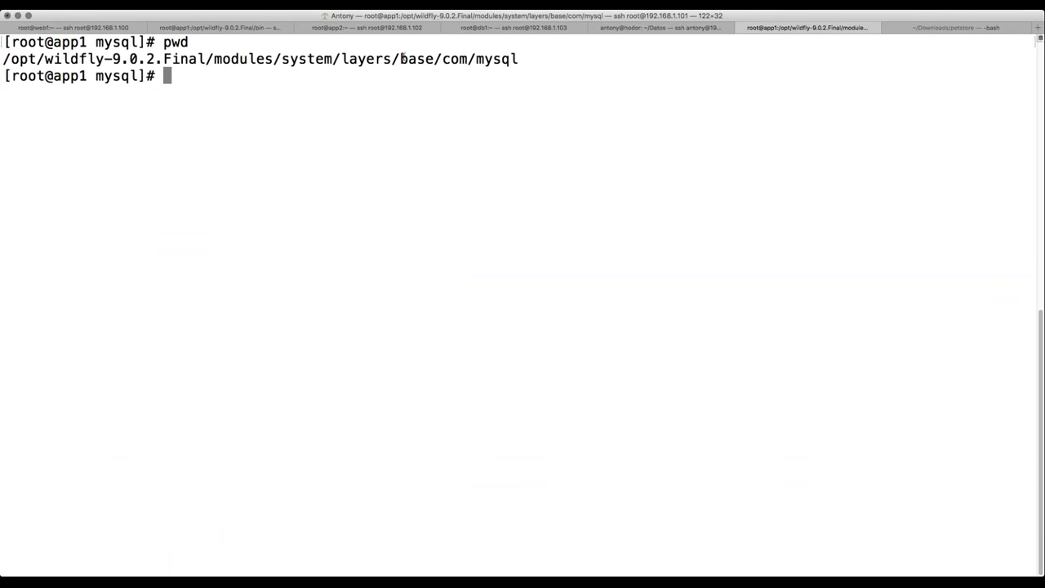
double_click(416, 58)
double_click(453, 58)
double_click(483, 58)
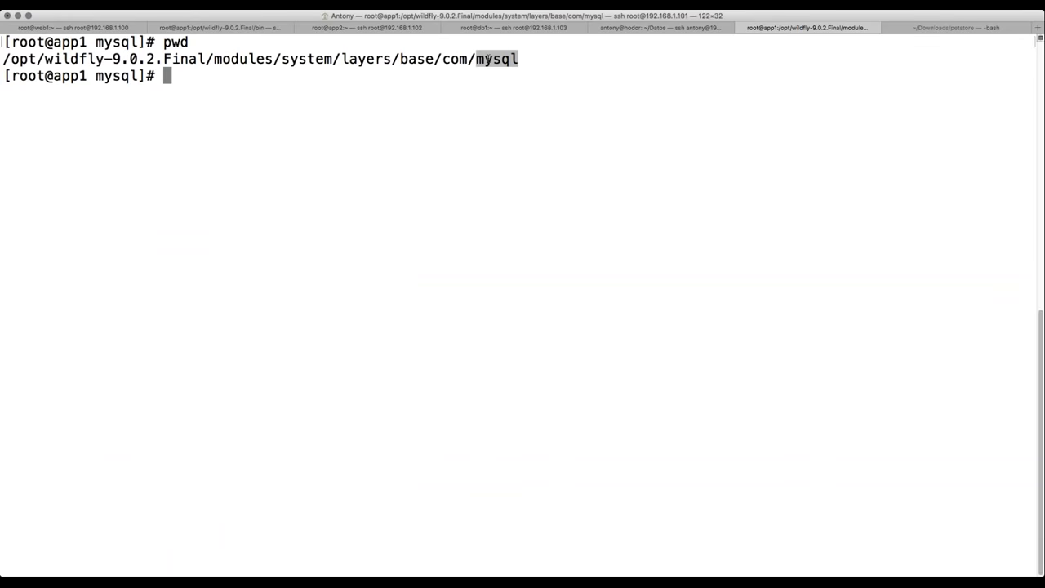
click(470, 156)
- Run mkdir driver again in the mysql folder
text(cd)
key(BackSpace)
key(BackSpace)
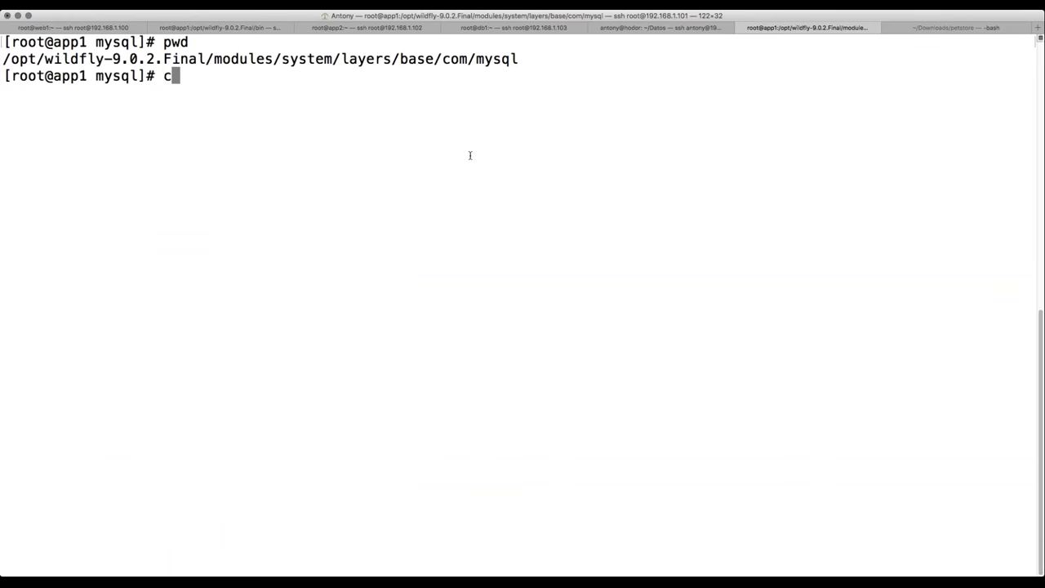
key(BackSpace)
text(mkdir driver)
key(Return)
- Move into the driver directory, confirm it is empty and print its path
text(l)
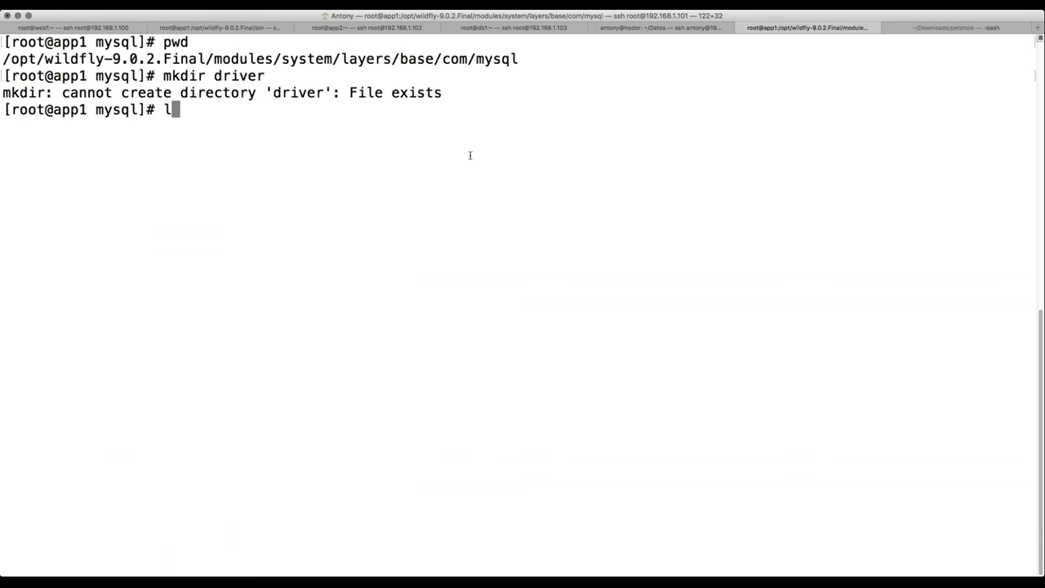
text(s -)
key(BackSpace)
key(BackSpace)
key(BackSpace)
text(cd d)
key(BackSpace)
key(BackSpace)
key(BackSpace)
key(BackSpace)
key(BackSpace)
text(cd dri)
key(Tab)
key(Return)
text(ls -l)
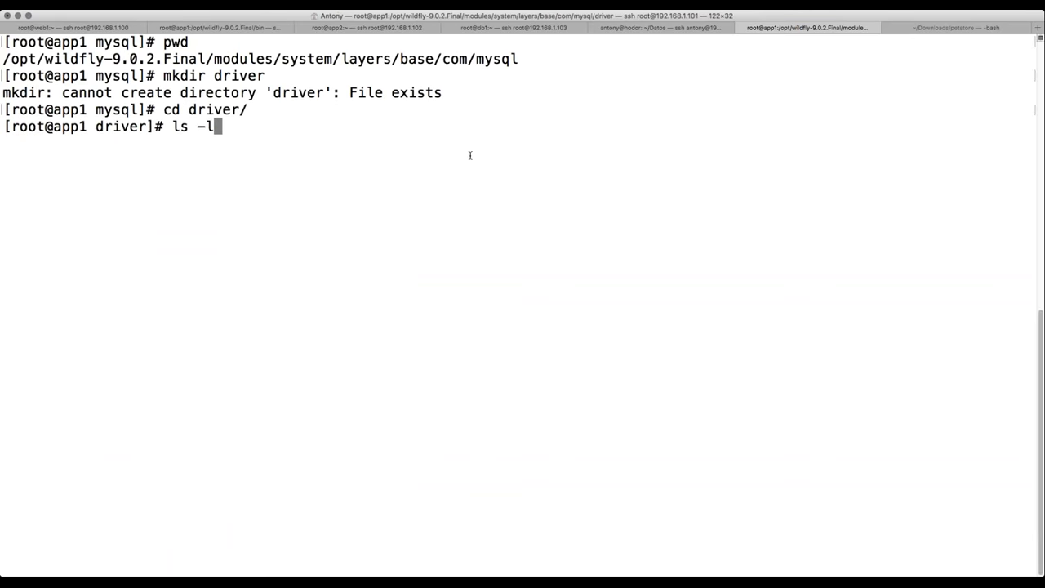
key(Return)
text(pwd)
key(Return)
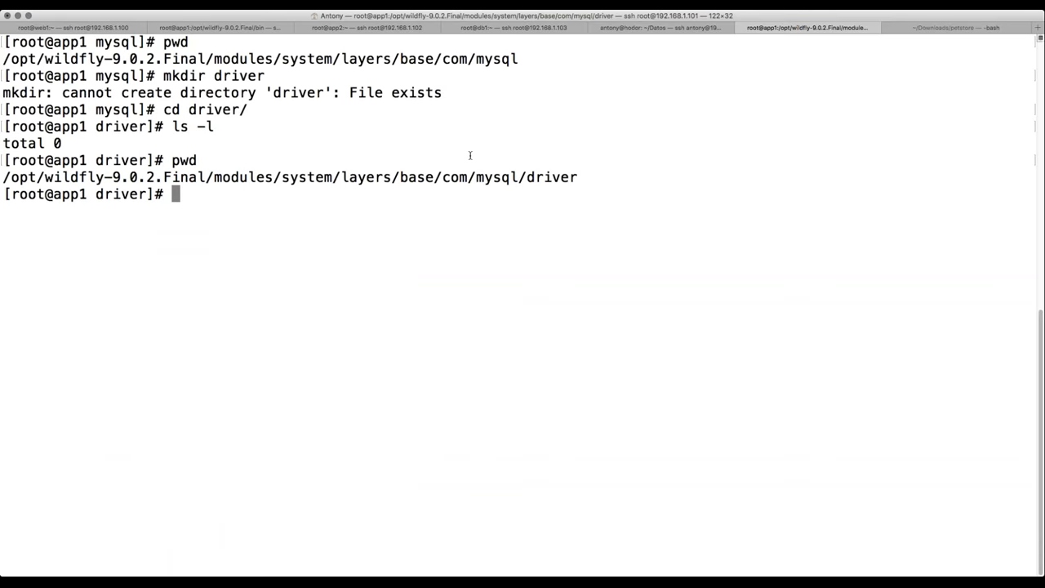
- Create a main directory inside driver, enter it and confirm it is empty
text(mkdir main)
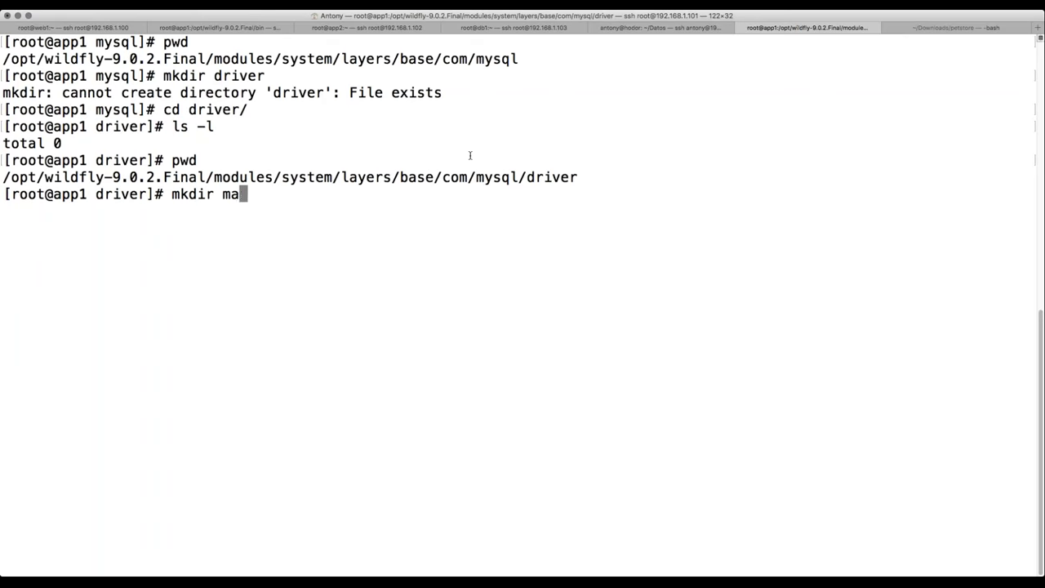
key(Return)
text(ls -l)
key(Return)
text(cd main/)
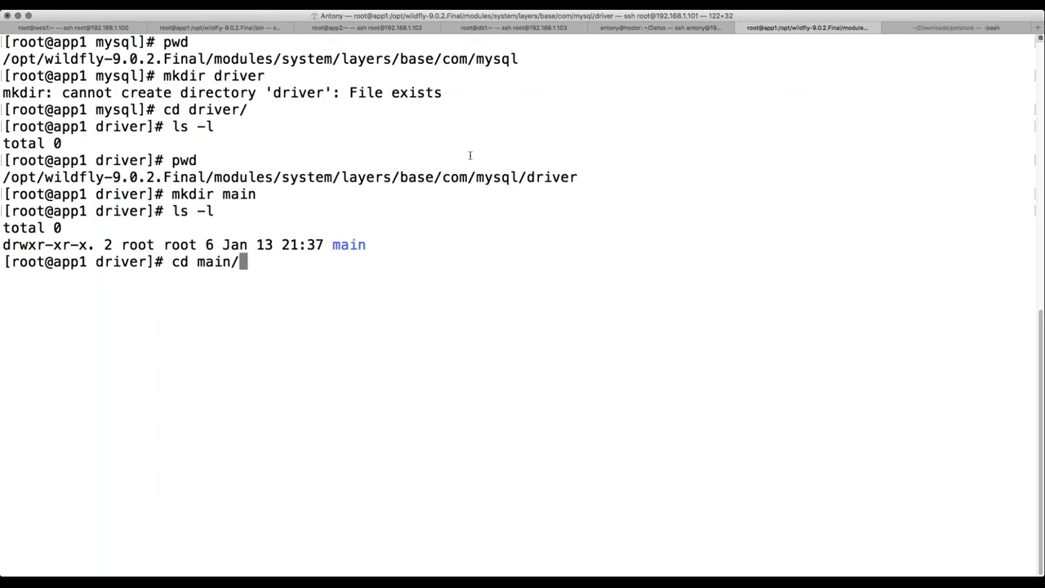
key(Return)
text(ls -l)
key(Return)
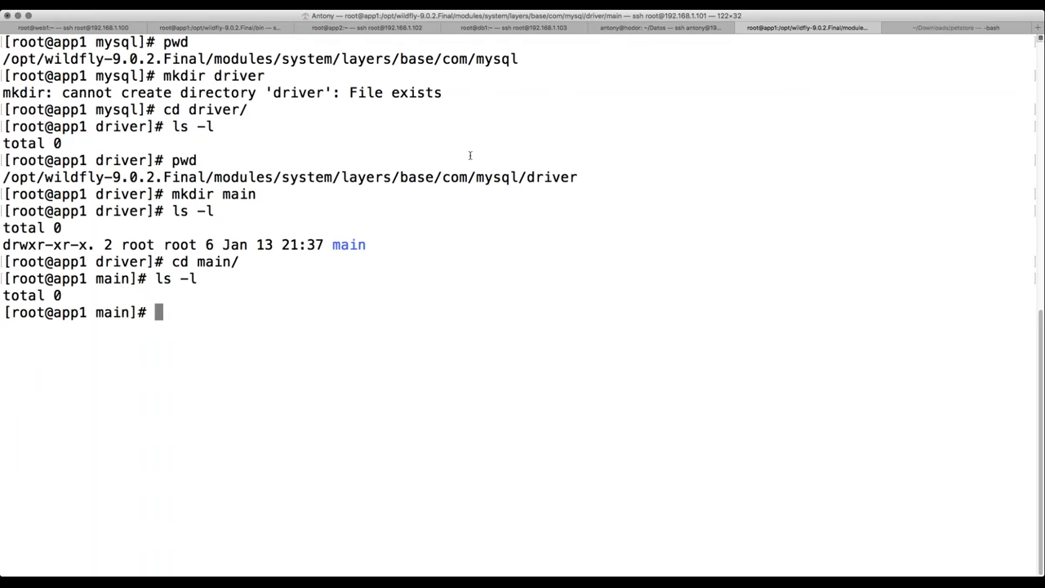
text(scp /root/)
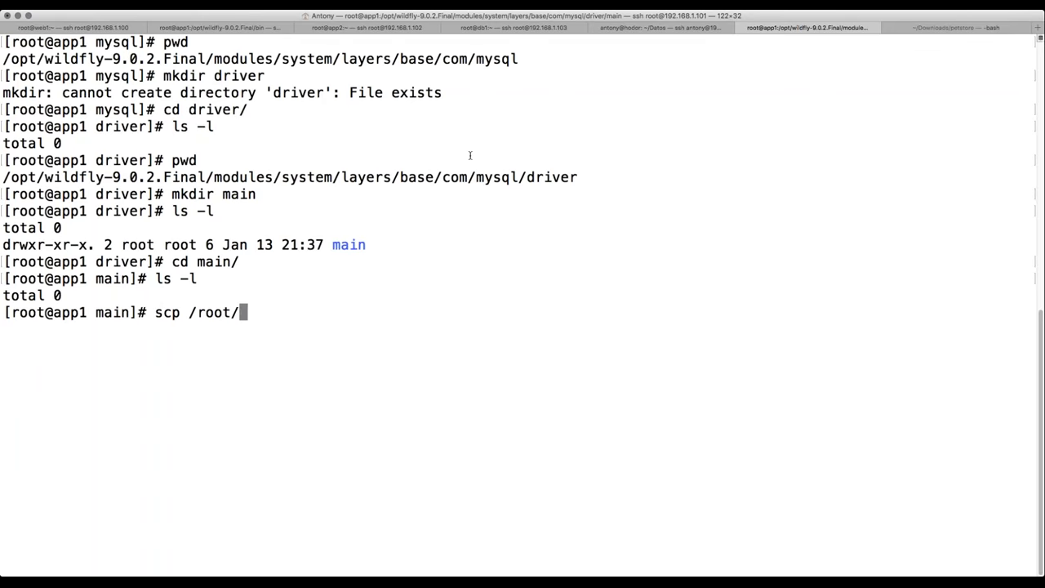
text(m)
- Copy /root/mysql-connector-java-5.1.33.jar into main and confirm the 959984-byte jar is there
key(Tab)
text(.)
key(Return)
text(l)
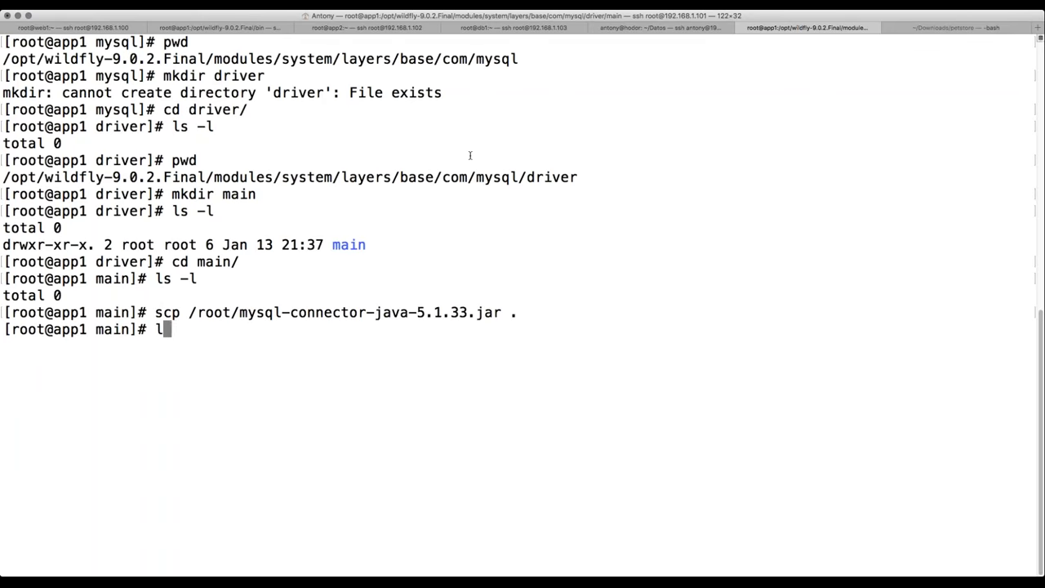
text(s -l)
key(Return)
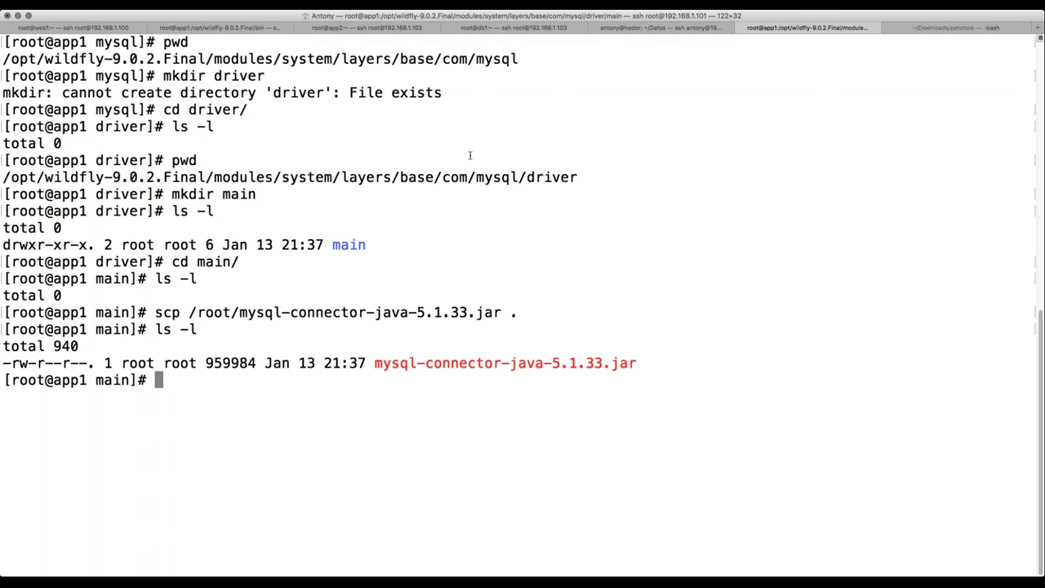
- Open a new, empty module.xml in vim
text(vim module.)
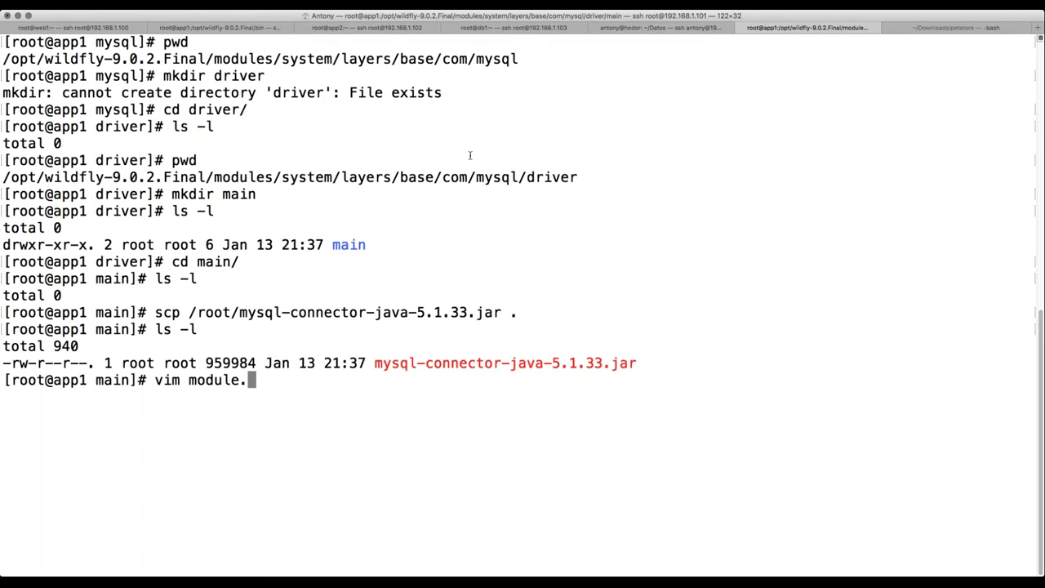
text(xml)
key(Return)
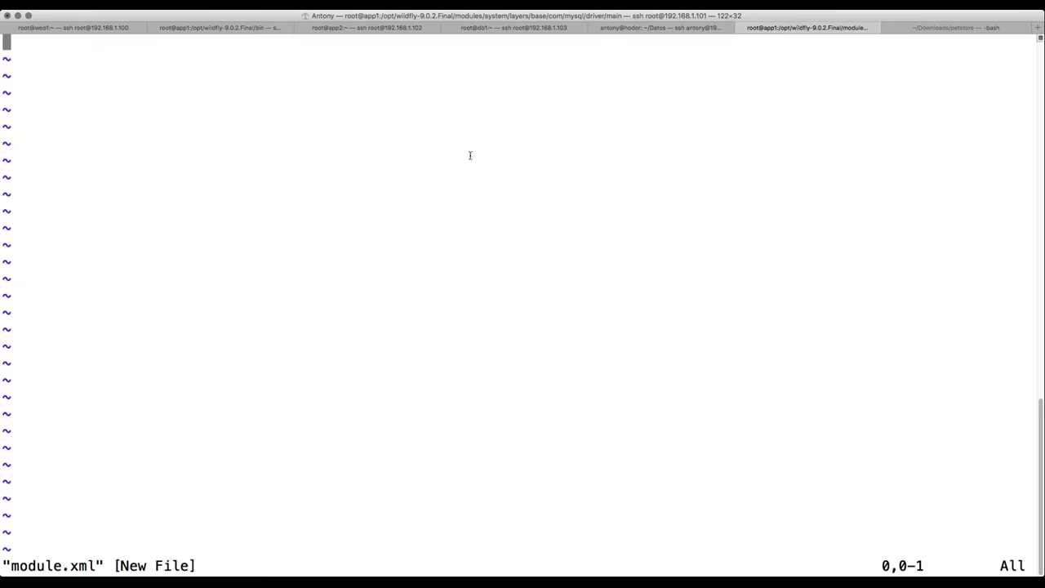
- In insert mode, write <module xmlns="urn:jboss:module:1.3" name="com.mysql.driver"> and start a new line
text(i<)
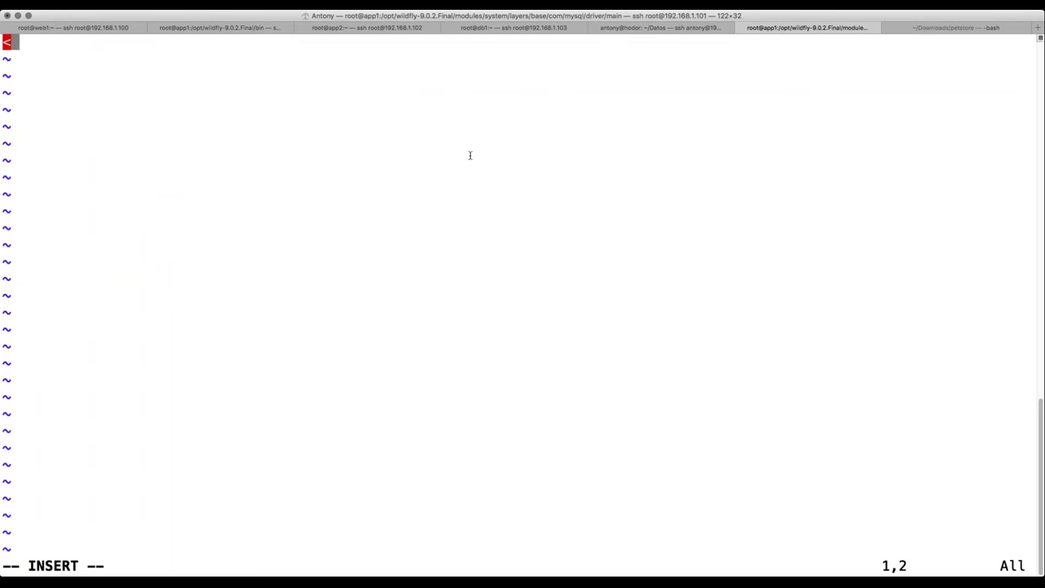
text(module)
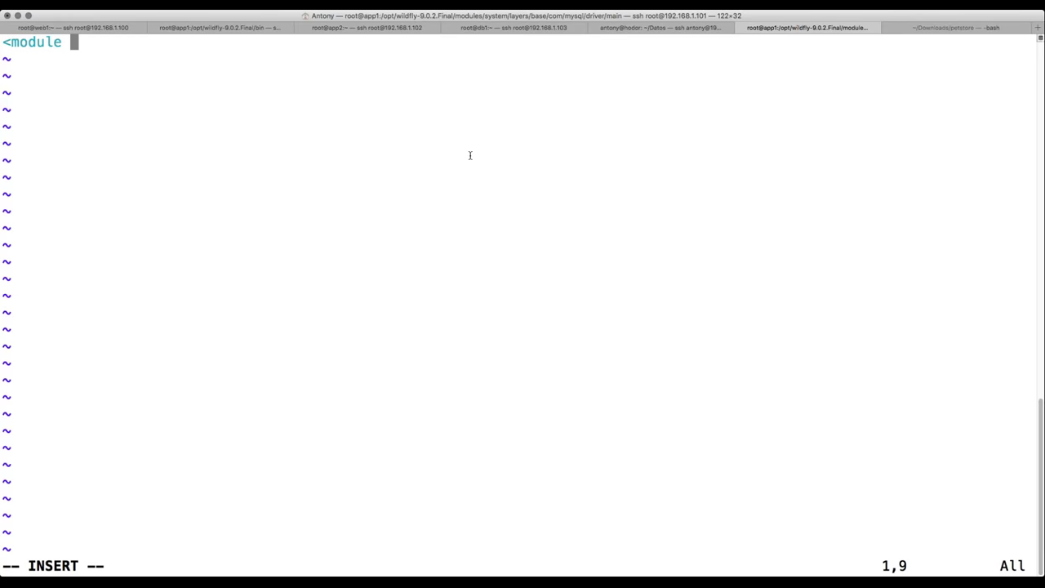
text(xmlns="ur)
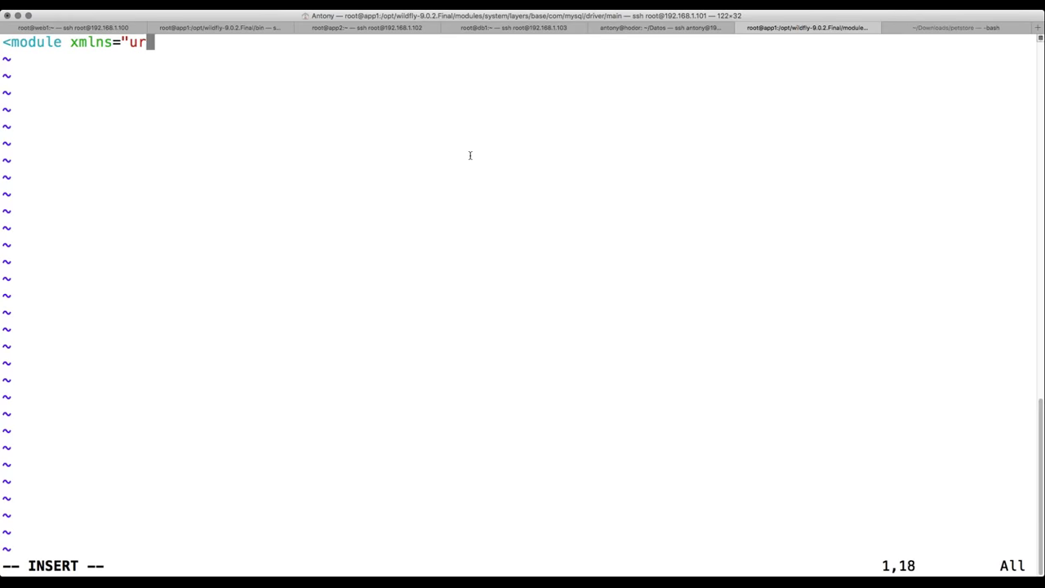
text(n:jb)
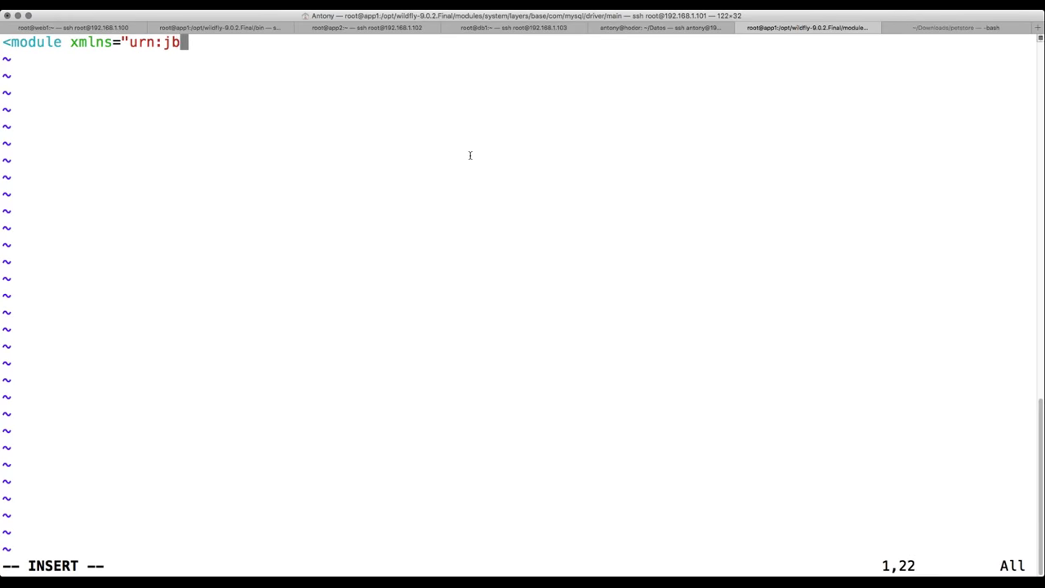
text(oss:module:)
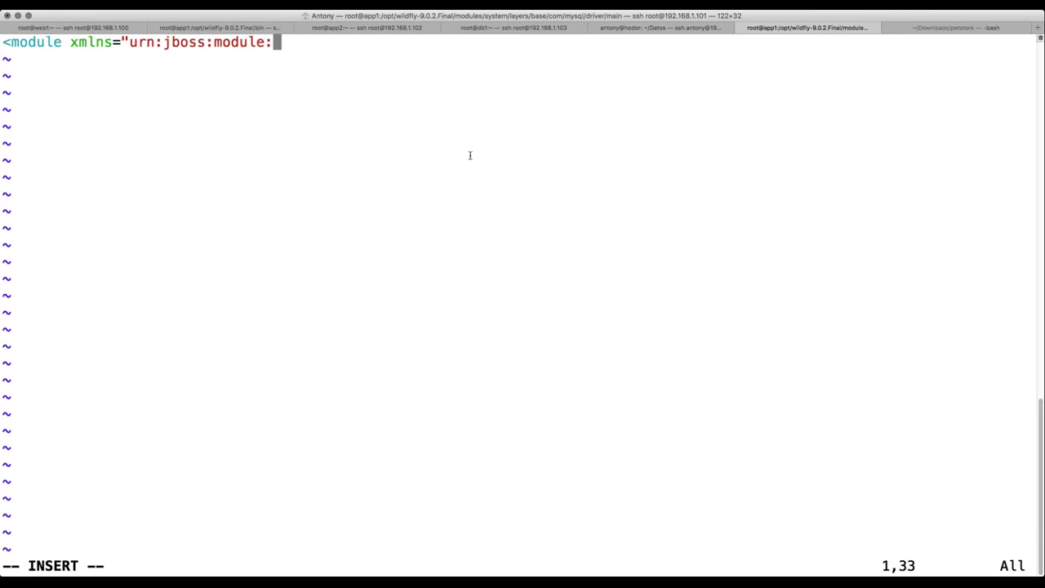
text(1.3" name="m)
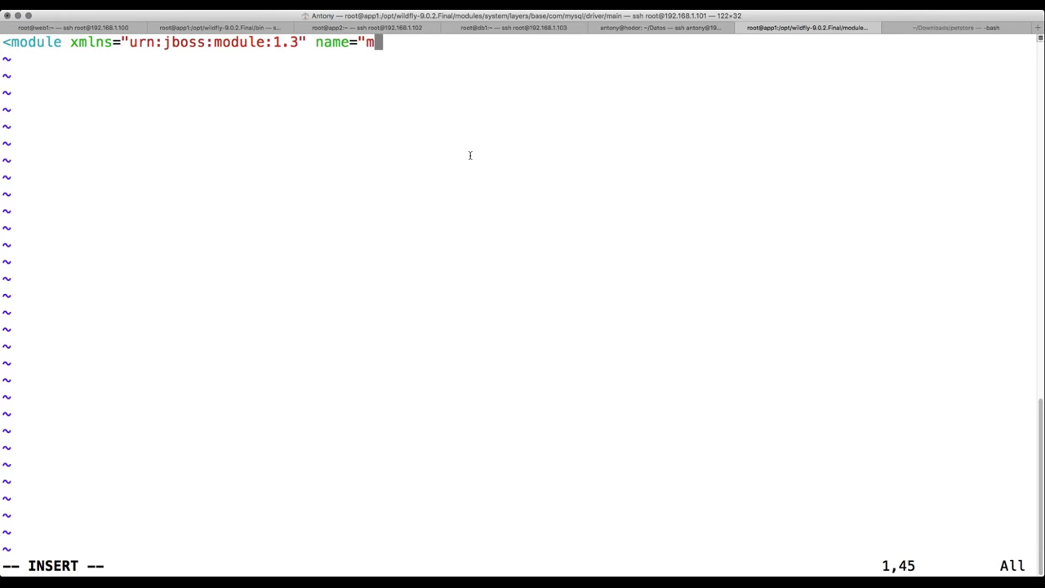
key(BackSpace)
text(com.mysql.d)
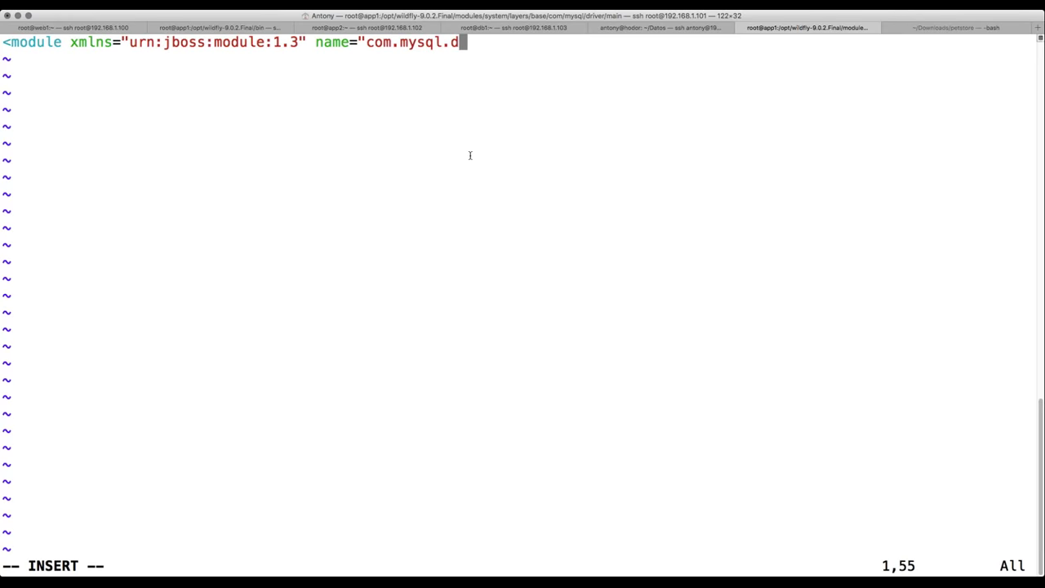
text(river">)
key(Return)
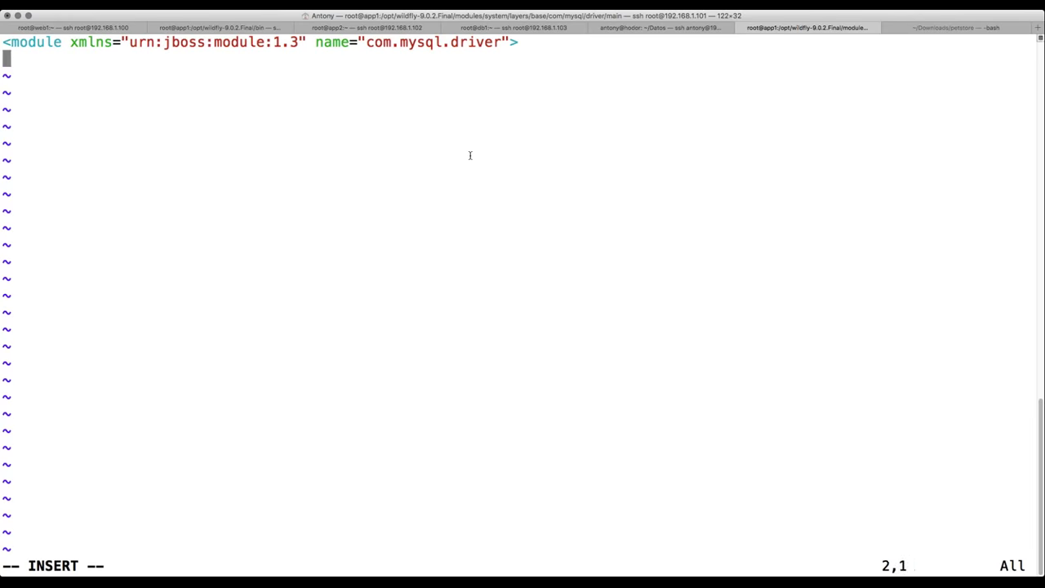
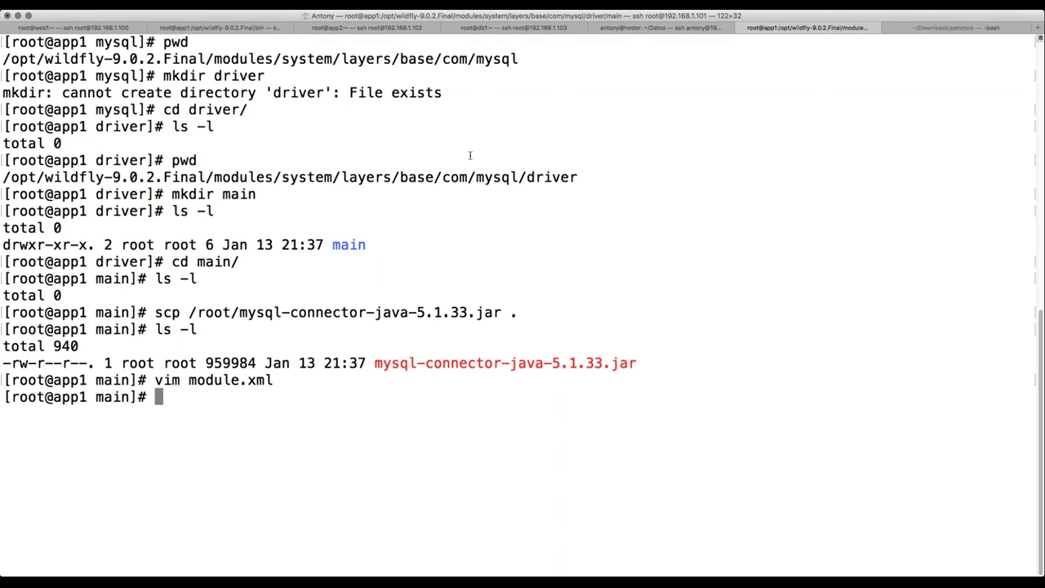
- Go to /opt, list its contents, and enter the wildfly-9.0.2.Final directory
text(cd /opt/)
key(Return)
text(ls -l)
key(Return)
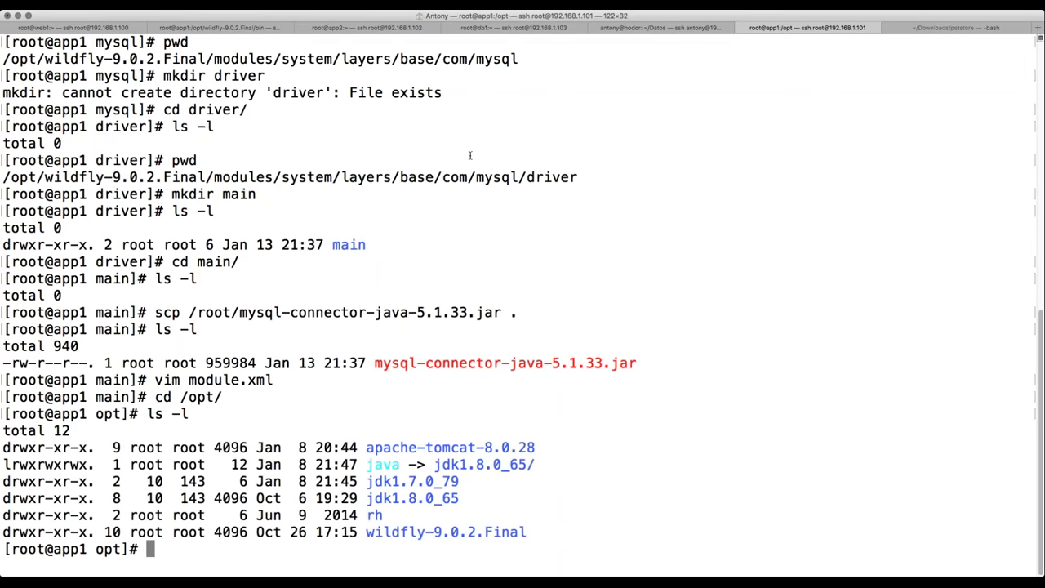
text(cd w)
key(Tab)
key(Return)
- Move into bin, list it, print its path, and launch ./jboss-cli.sh
text(c)
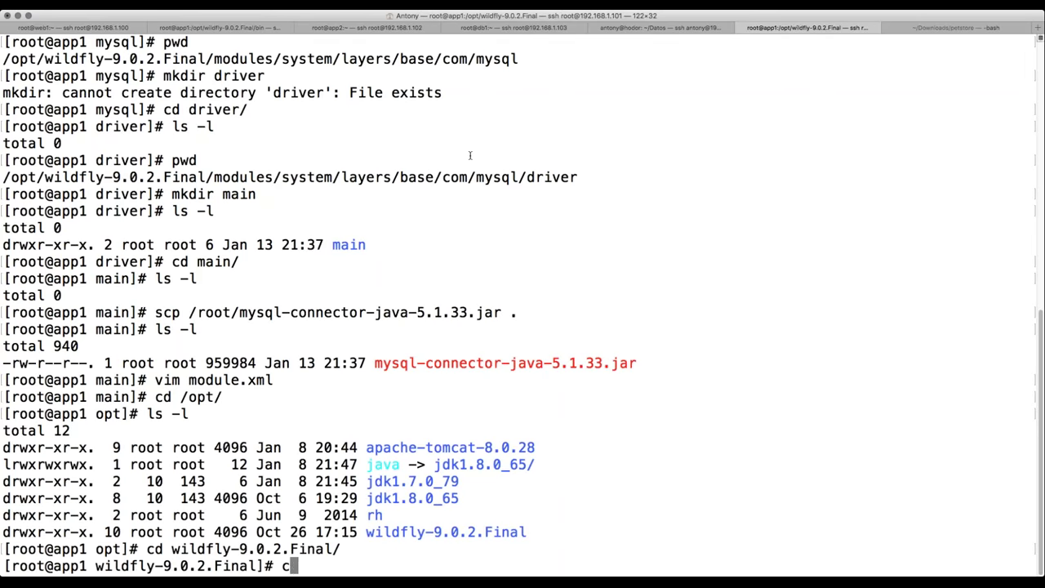
text(d bin/)
key(Return)
text(ls)
key(Return)
text(pwd)
key(Return)
text(./jboss-cli.sh)
key(Return)
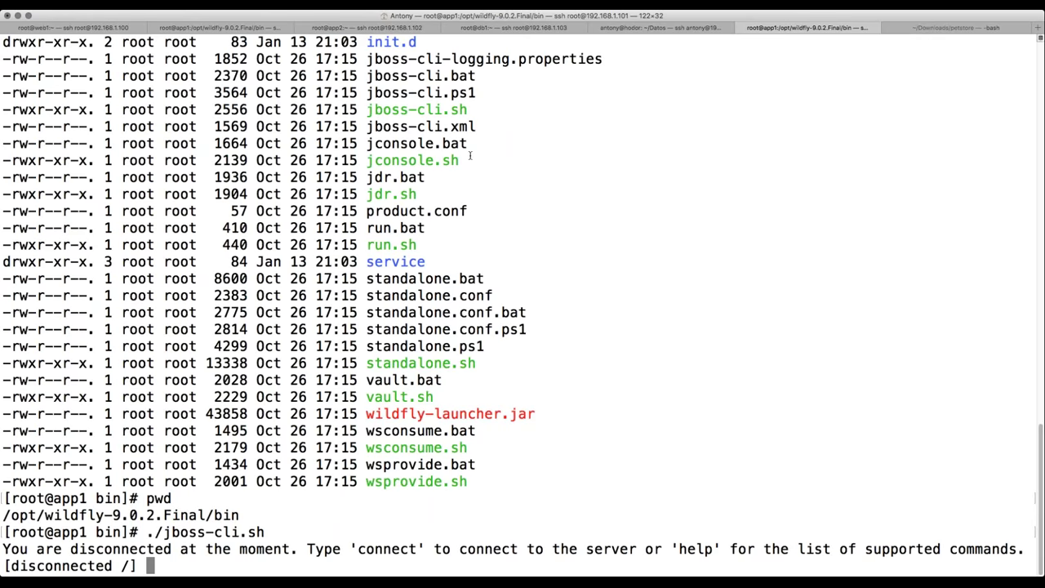
- Connect the CLI to the server at 192.168.1.101
text(connect)
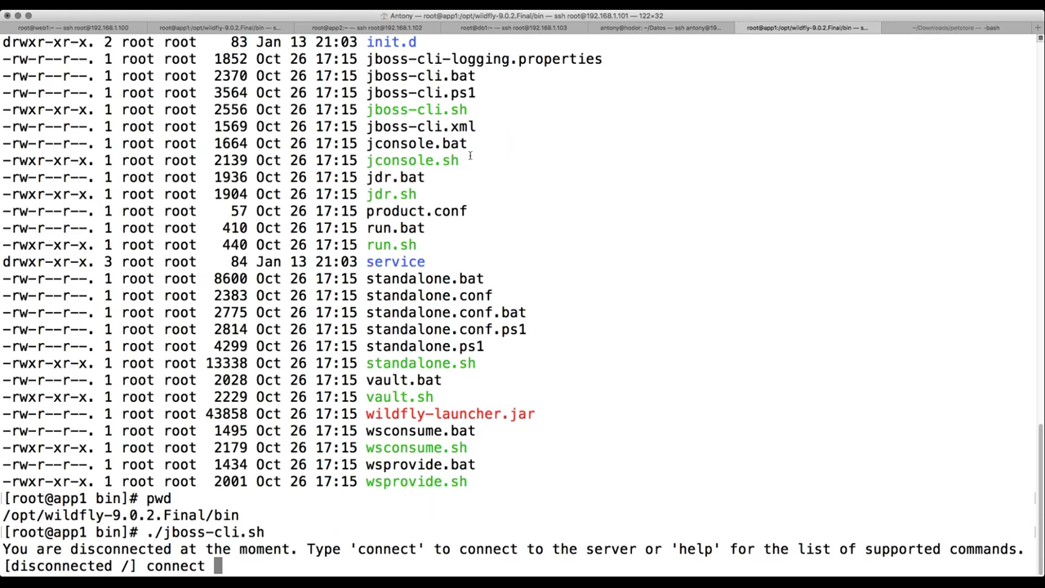
key(Return)
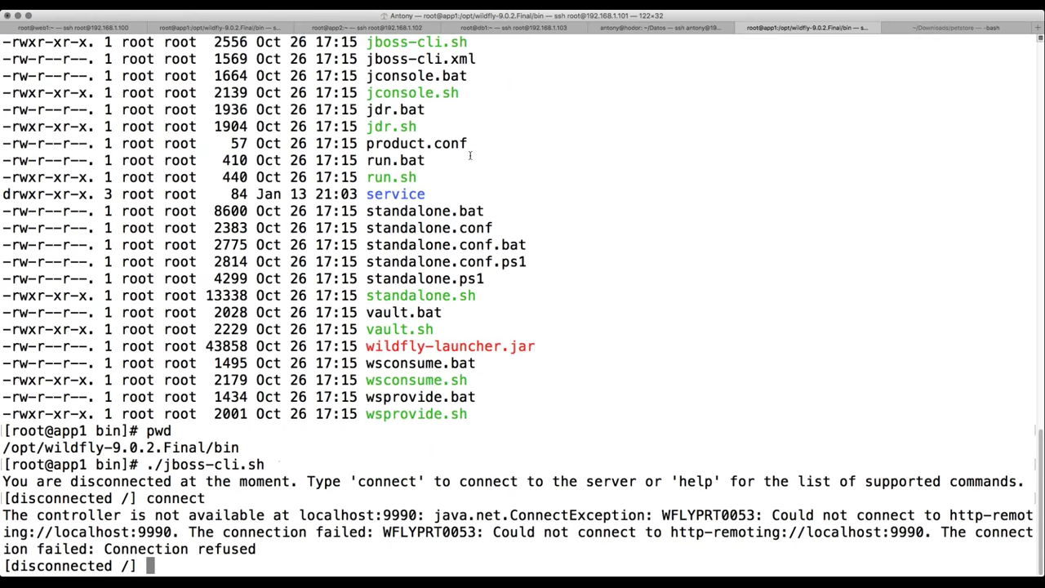
key(Up)
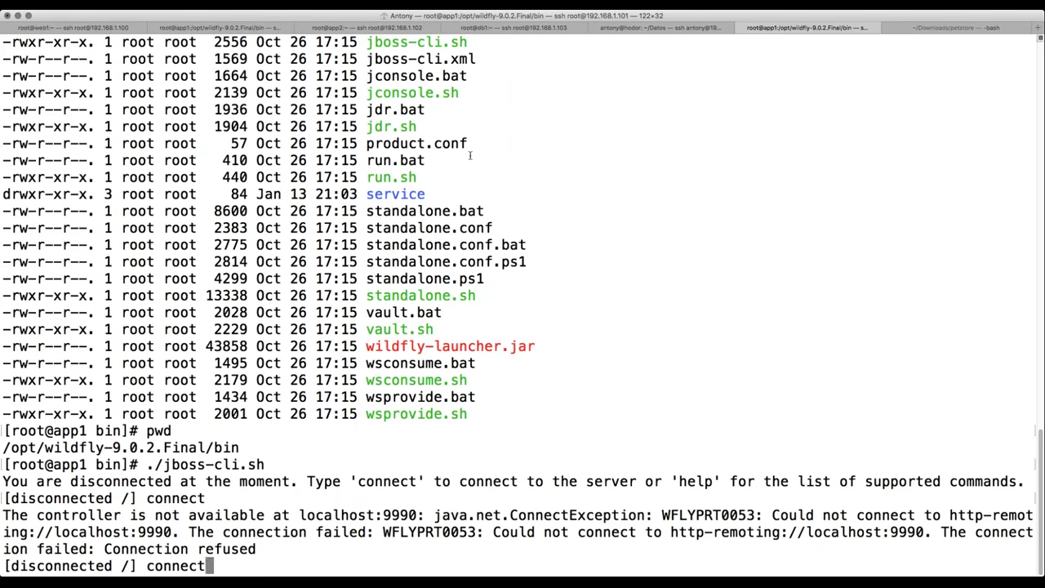
text(192.168.1.)
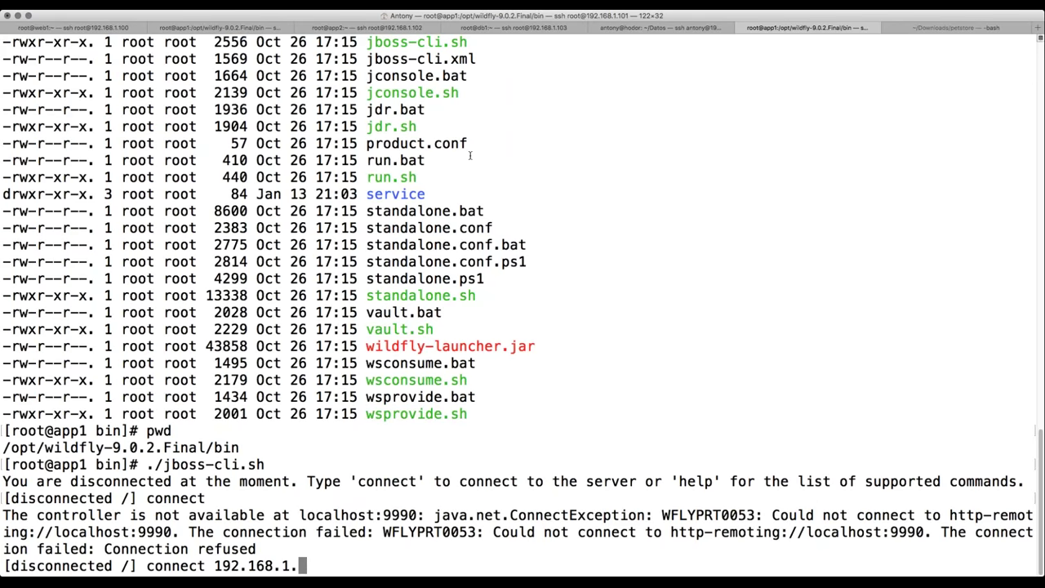
text(101)
key(Return)
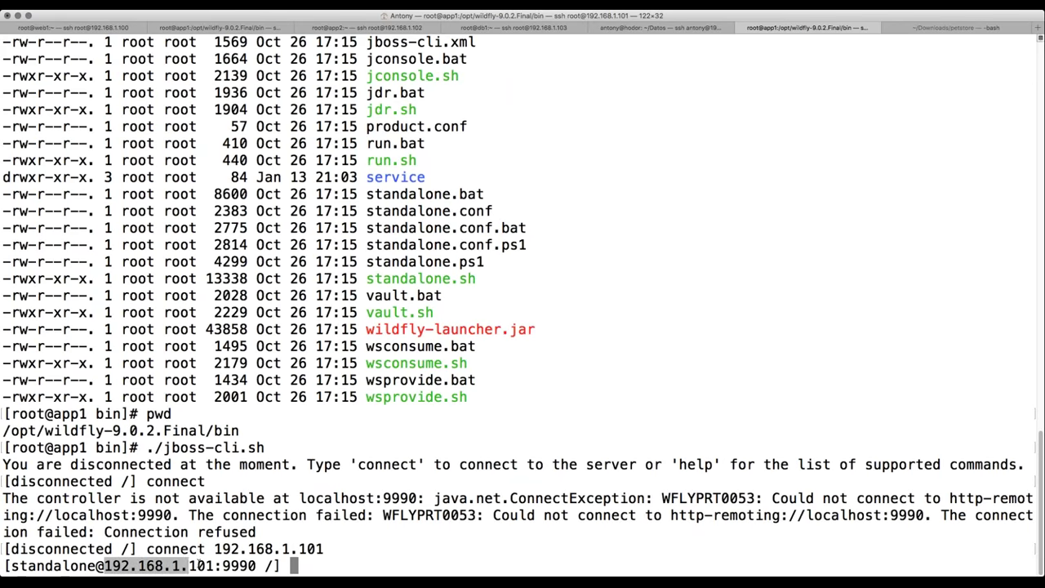
drag(188, 565, 256, 565)
click(311, 564)
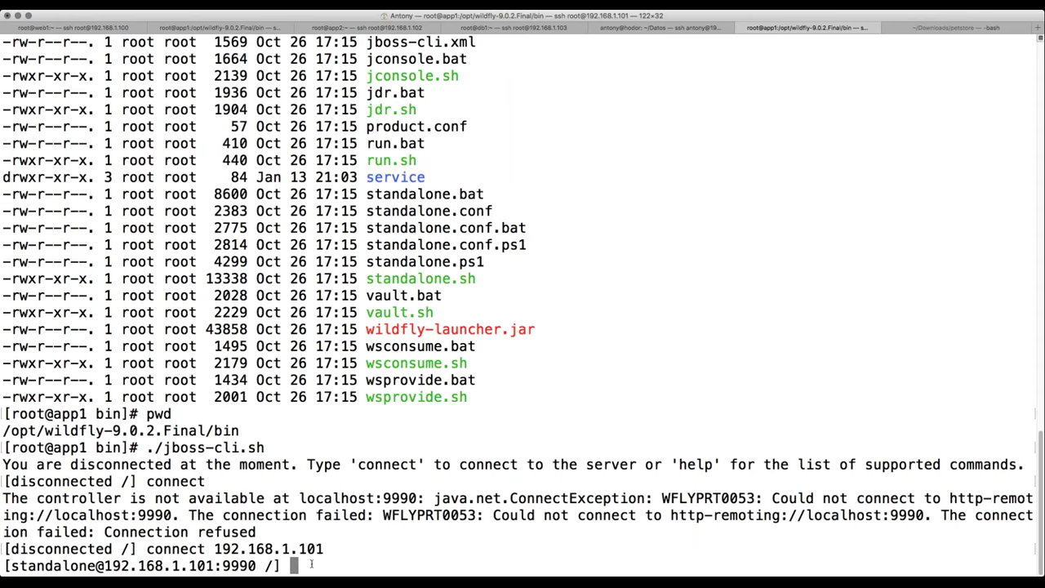
- Add jdbc-driver mysql with module com.mysql.driver and class com.mysql.jdbc.Driver
text(/system-property=)
key(BackSpace)
key(BackSpace)
key(BackSpace)
key(BackSpace)
key(BackSpace)
key(BackSpace)
key(BackSpace)
key(BackSpace)
key(BackSpace)
key(BackSpace)
key(BackSpace)
key(BackSpace)
key(BackSpace)
key(BackSpace)
key(BackSpace)
text(ubsystem=)
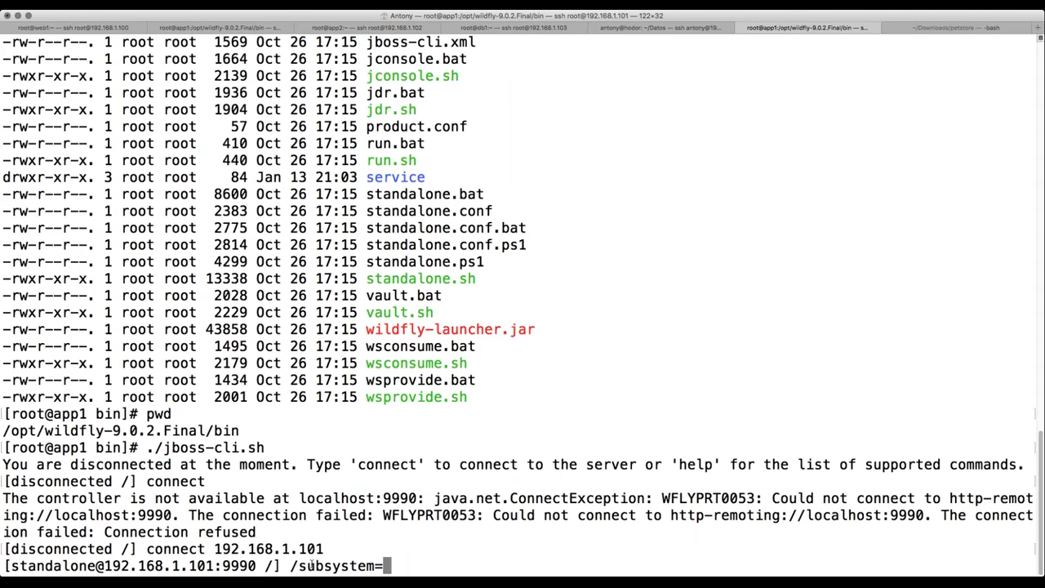
text(datasources)
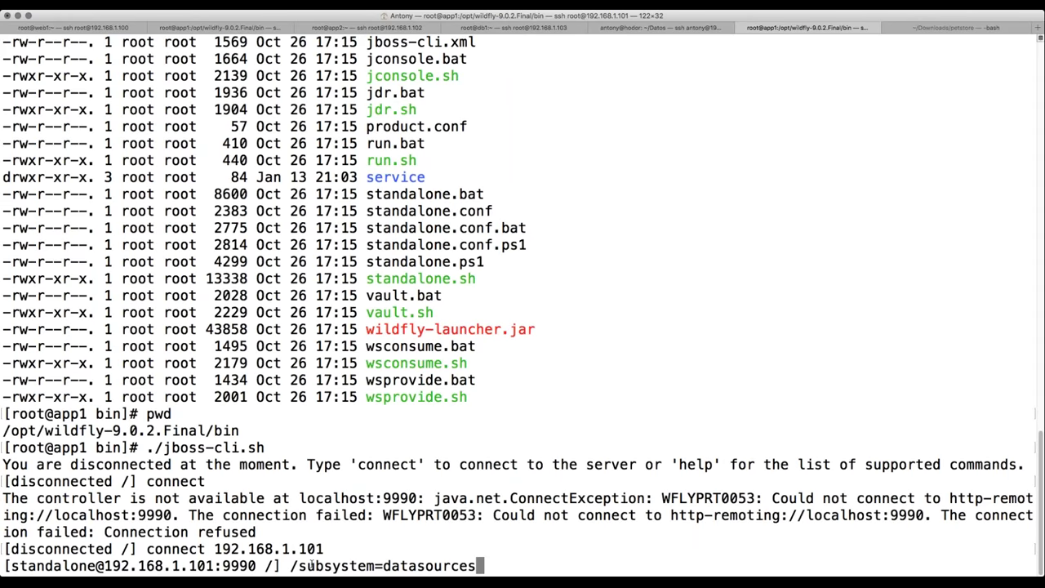
text(/jdbc-driver=)
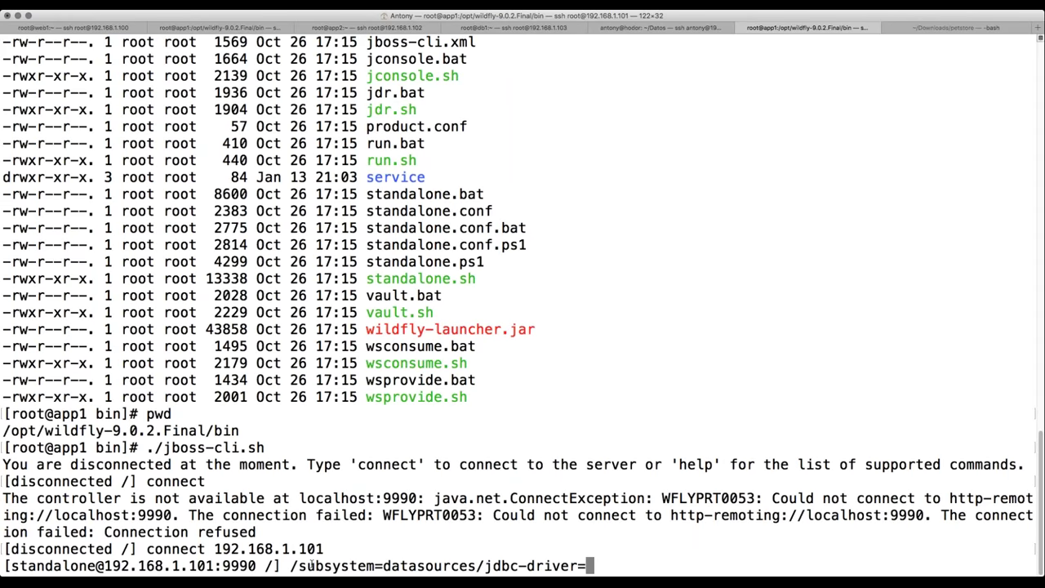
text(mysql:ad)
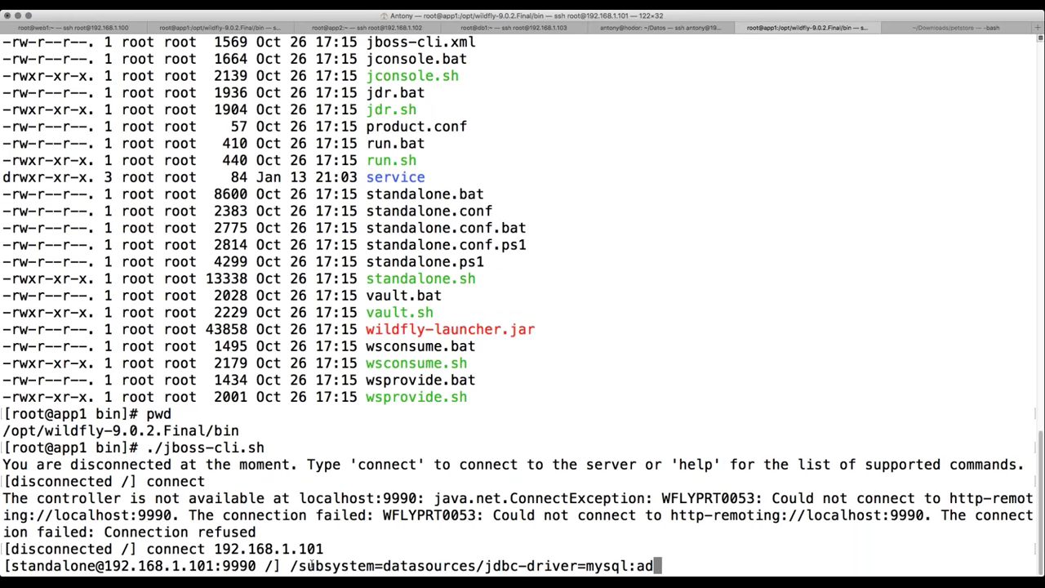
text(d(driver-)
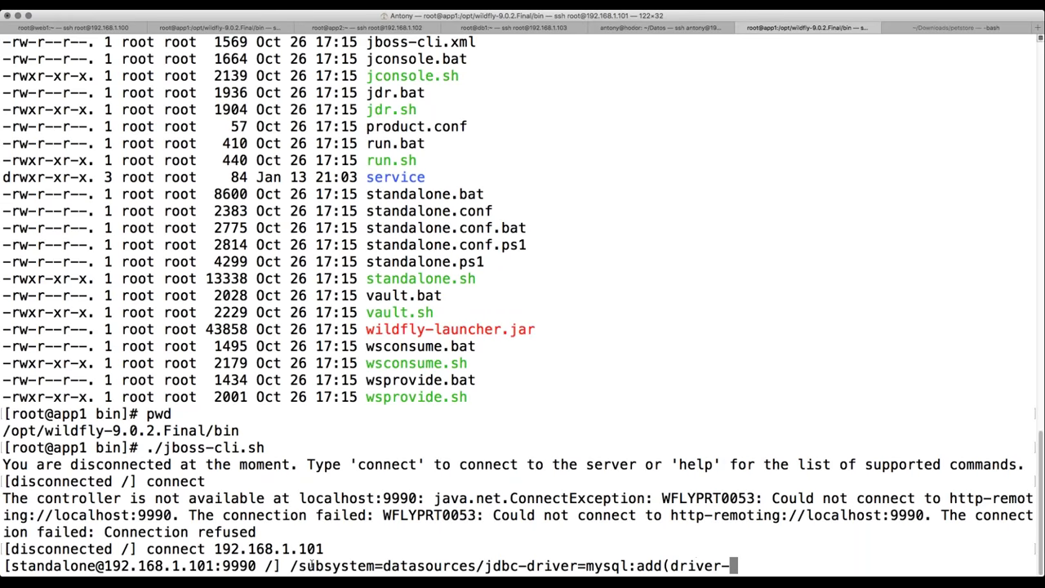
text(name=mysql)
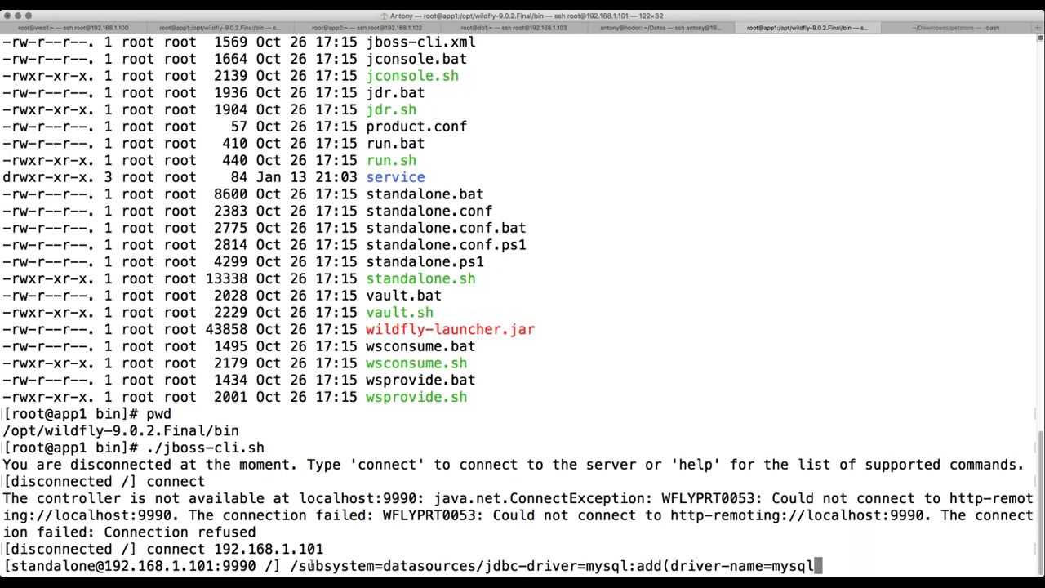
text(,driver-module-name=)
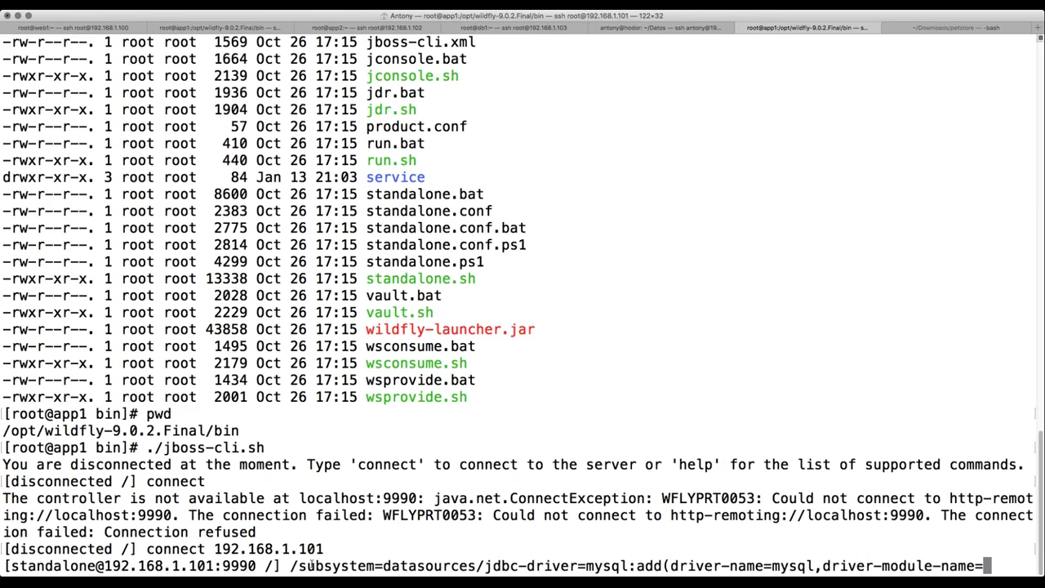
text(com.mysql.)
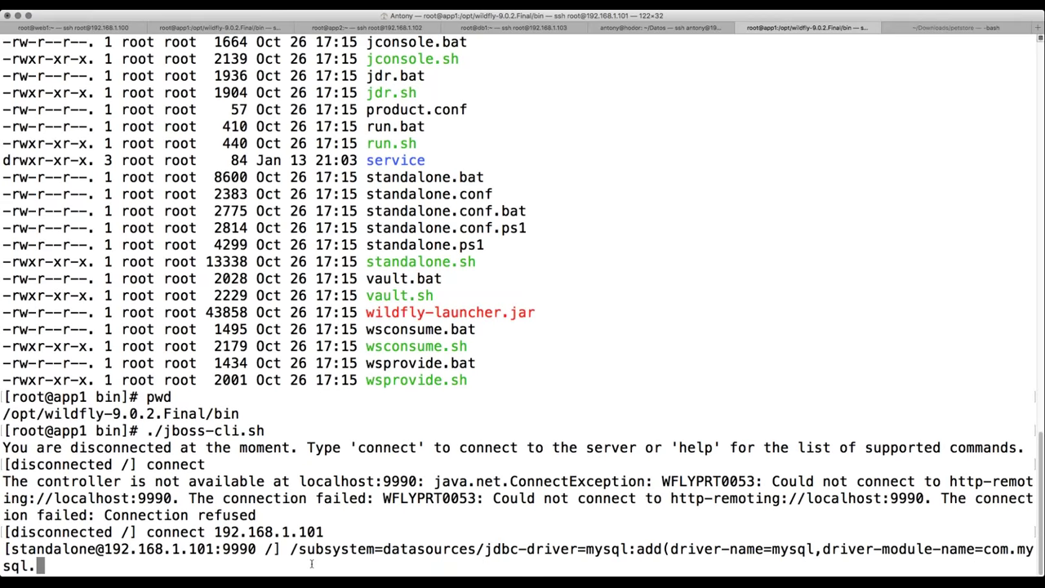
text(driver,)
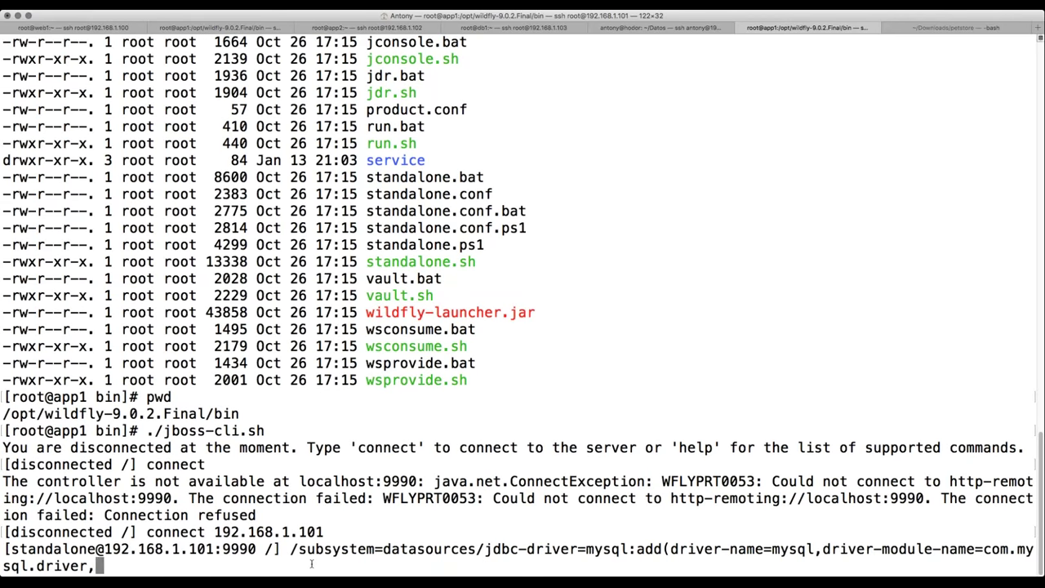
text(driver-class-name=)
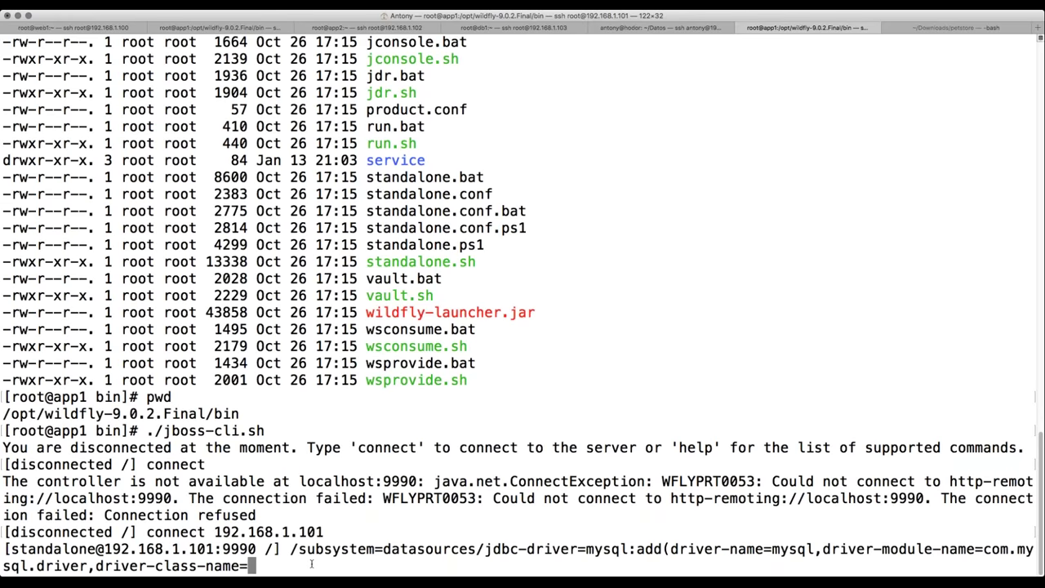
text(com.mysql)
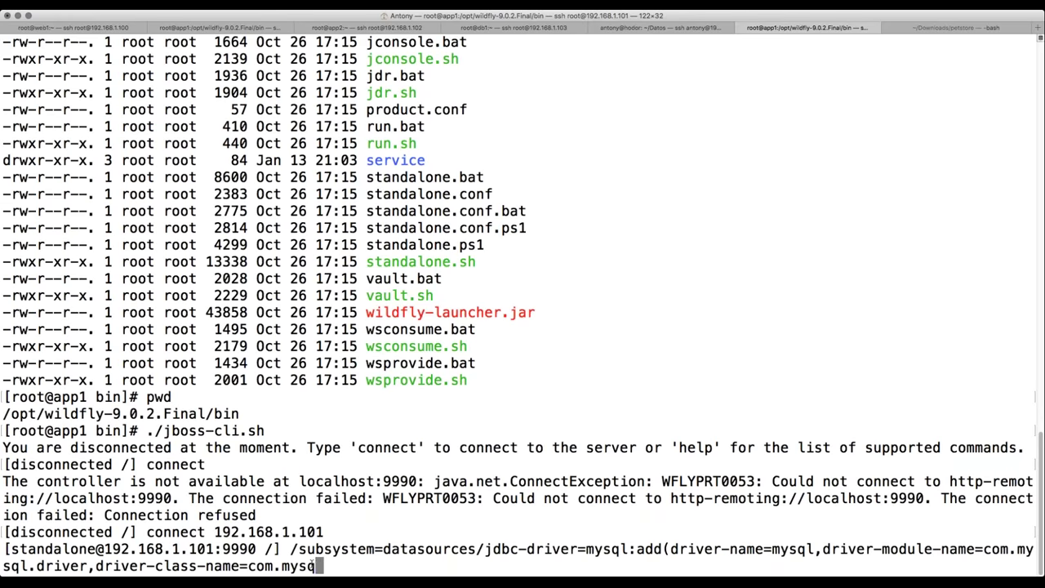
text(.jdb.)
key(BackSpace)
key(BackSpace)
text(bc.Driver)
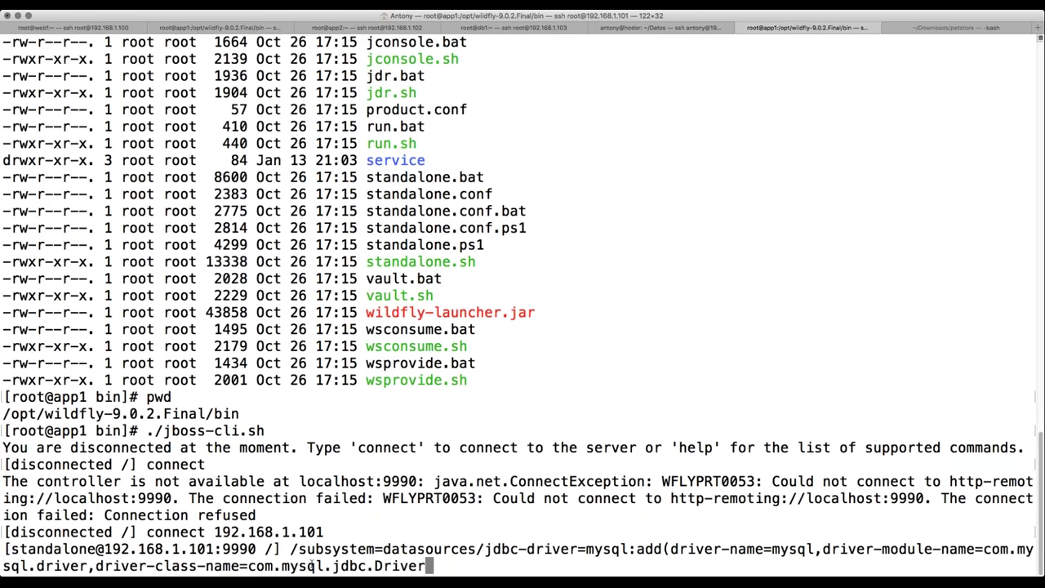
text())
key(Return)
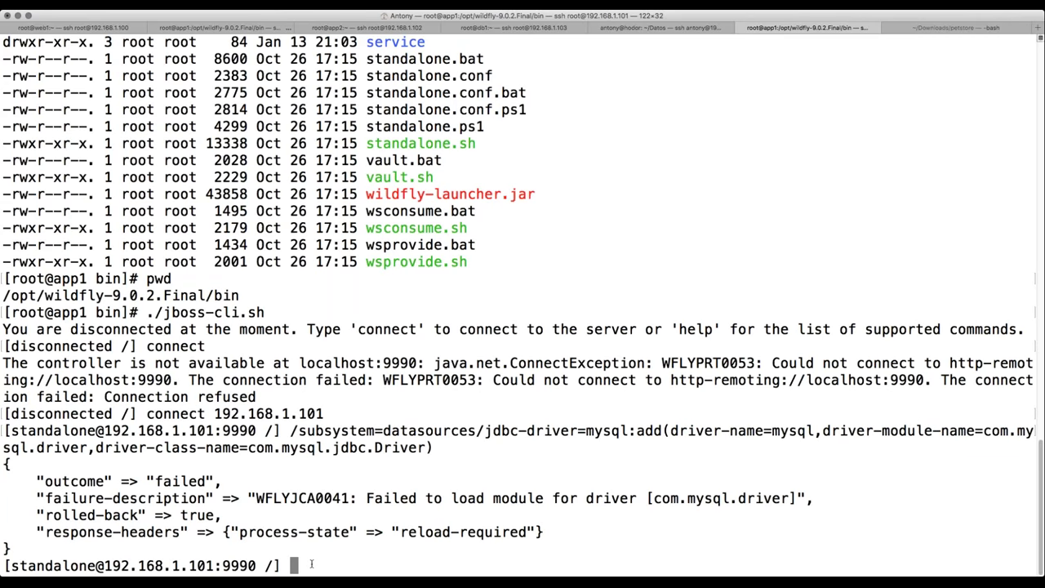
- Rerun the mysql jdbc-driver add command, then exit the CLI
key(Up)
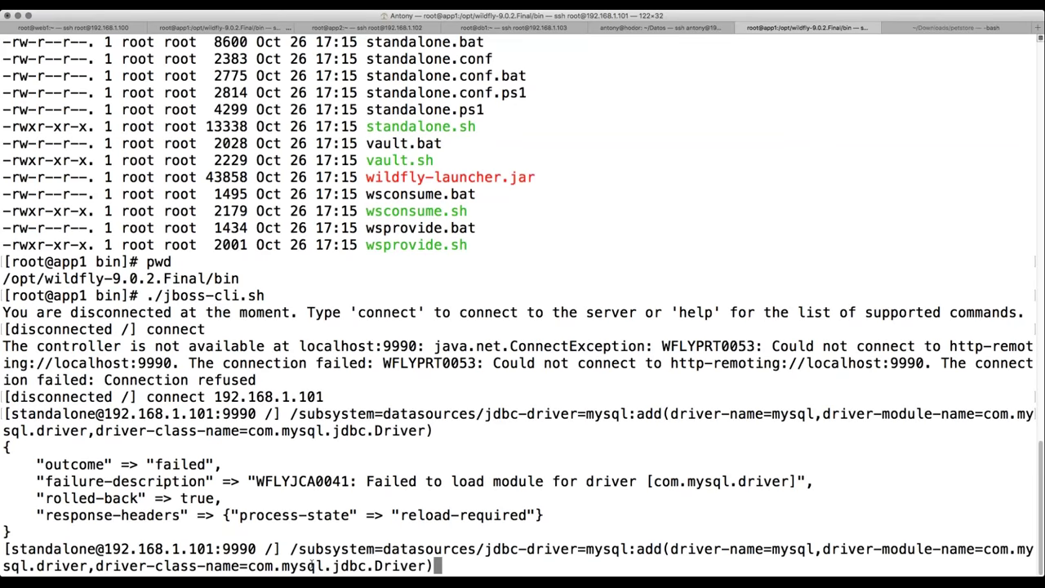
key(Return)
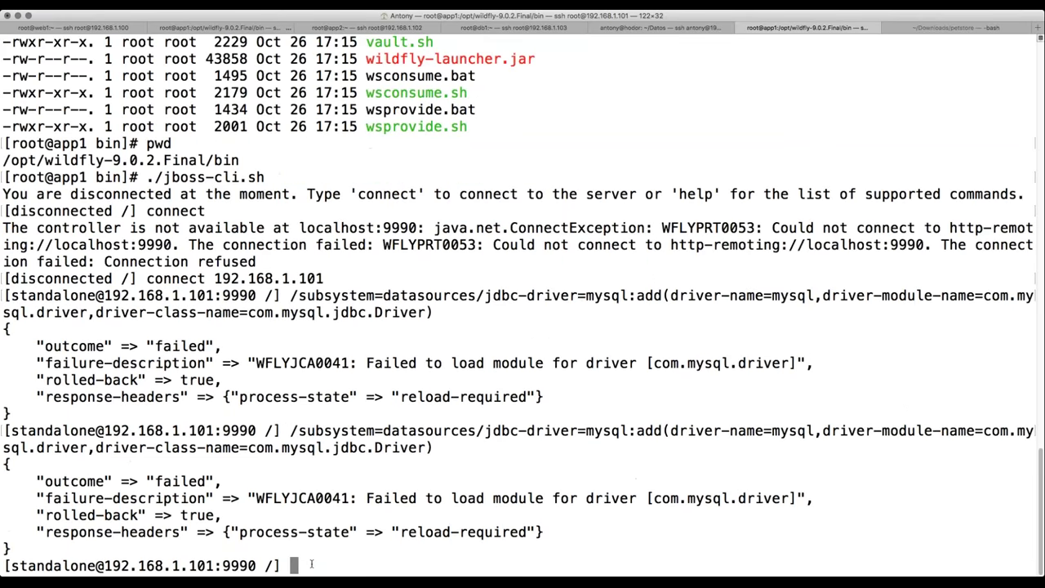
key(Return)
key(Return)
key(Return)
key(Return)
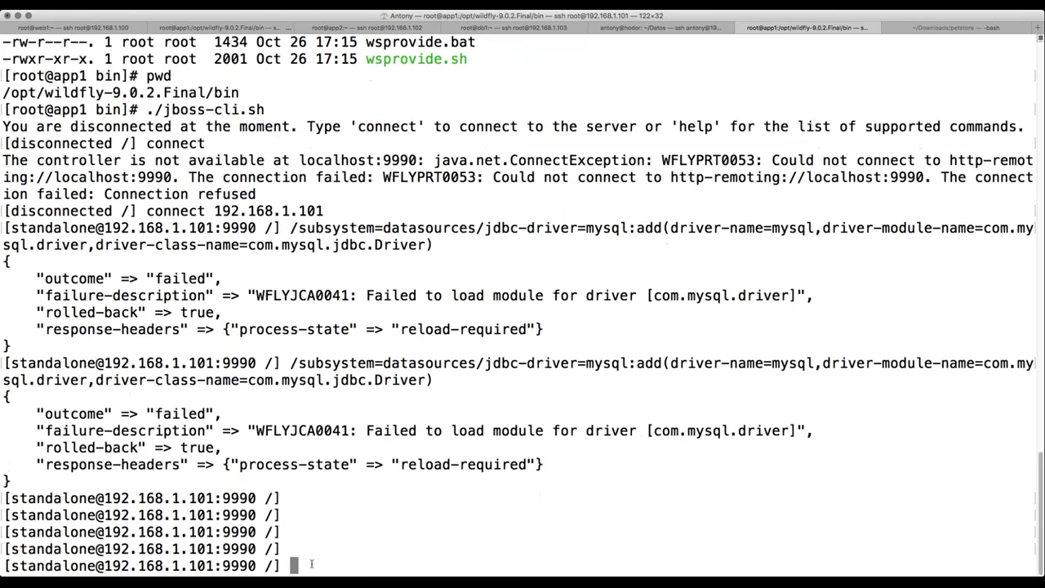
text(exit)
key(Return)
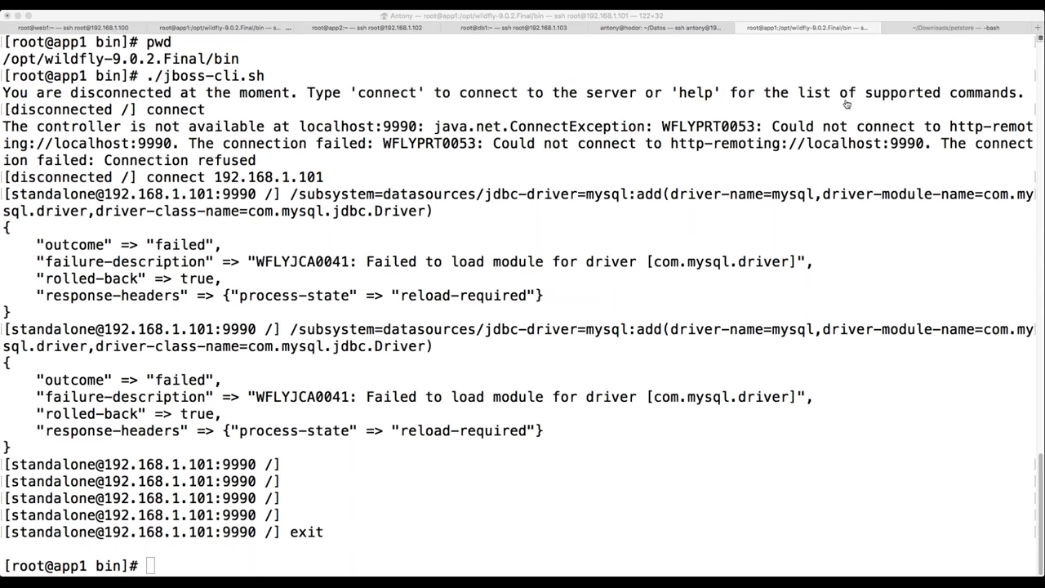
- Relaunch jboss-cli, connect to 192.168.1.101, and rerun the jdbc-driver add, which fails again
key(Up)
key(Return)
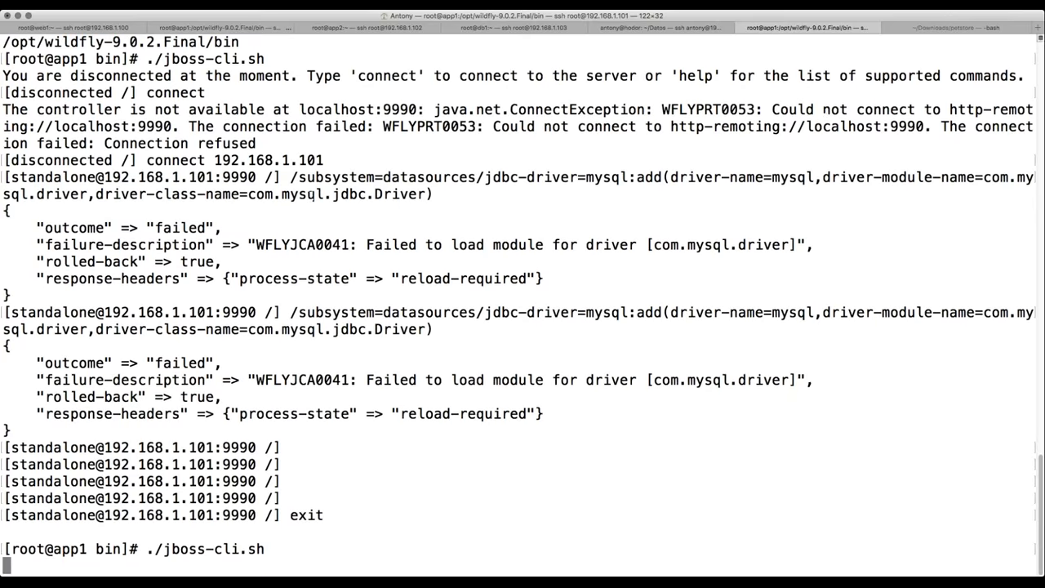
text(connect 1982.)
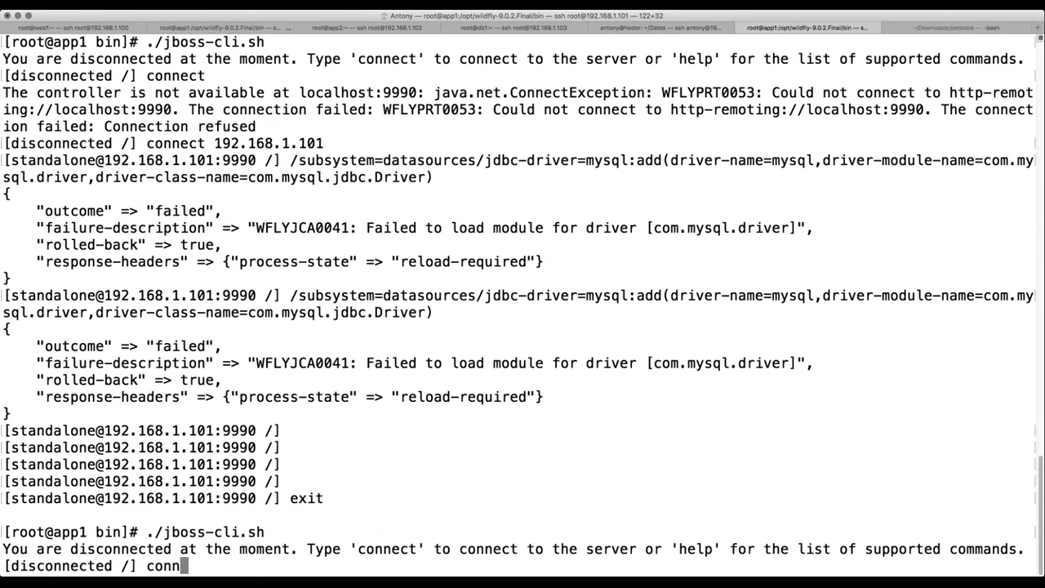
key(BackSpace)
key(BackSpace)
key(BackSpace)
text(2)
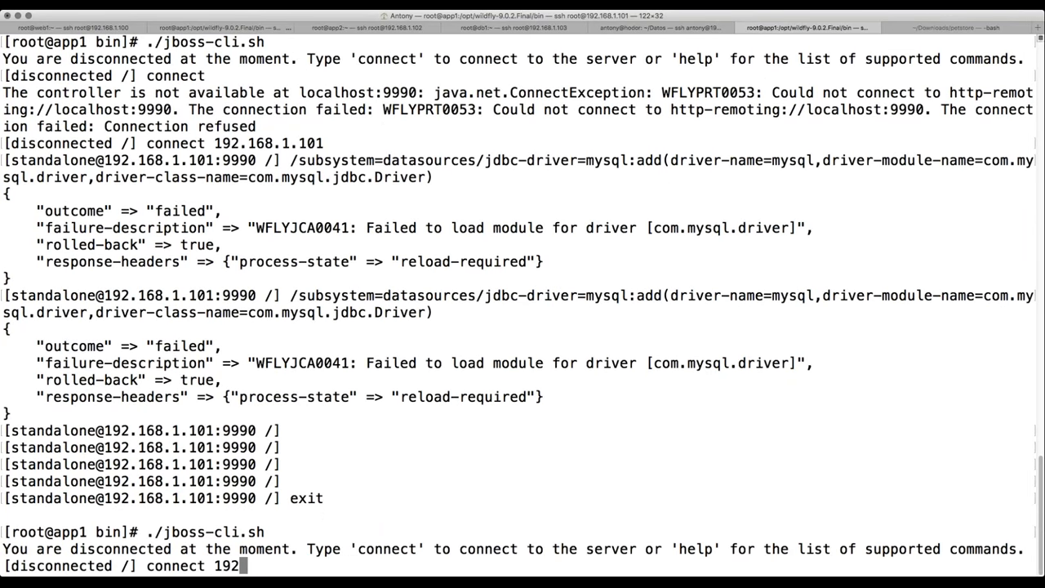
text(.168.1.101)
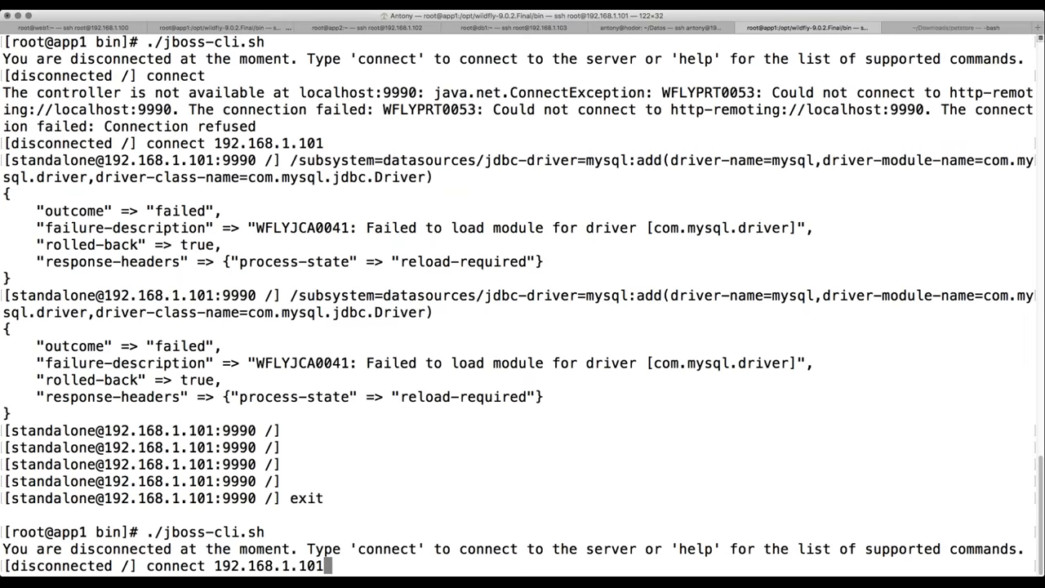
key(Return)
key(Up)
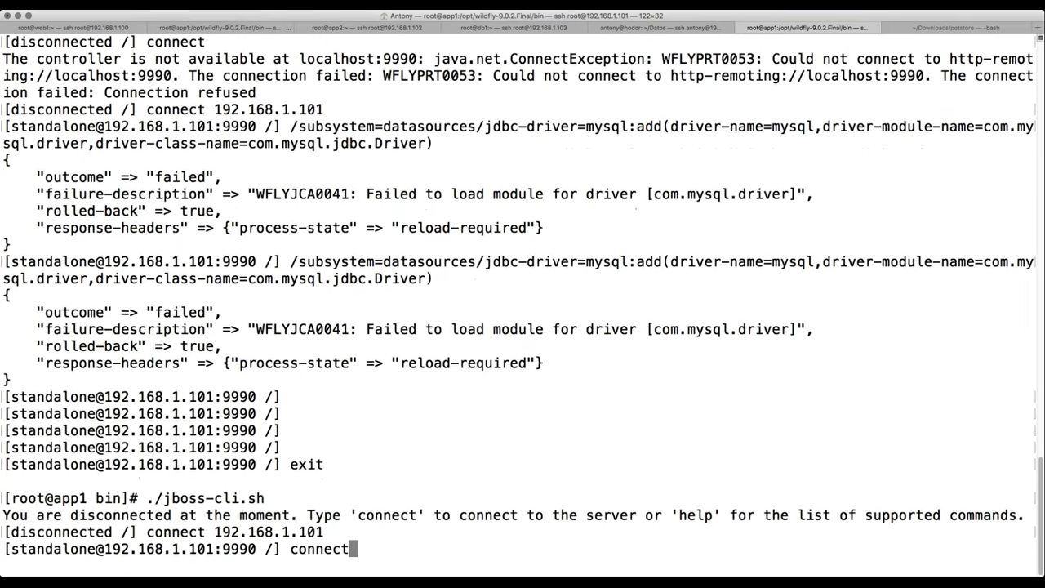
key(Return)
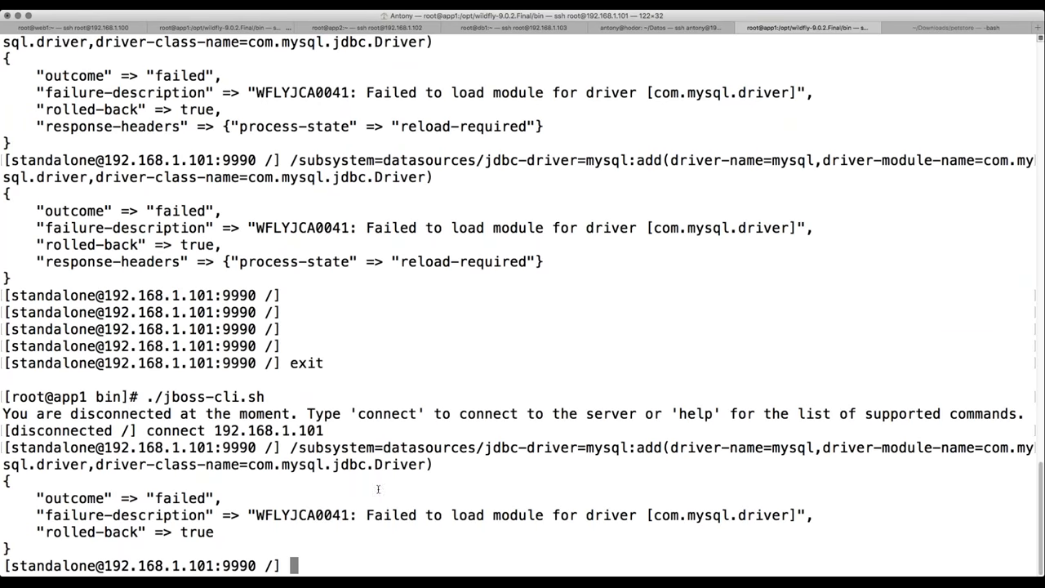
drag(440, 460, 82, 459)
- Inspect the WFLYJCA0041 failure lines in the CLI output and the WildFly server log
click(396, 532)
click(214, 495)
click(86, 475)
click(218, 28)
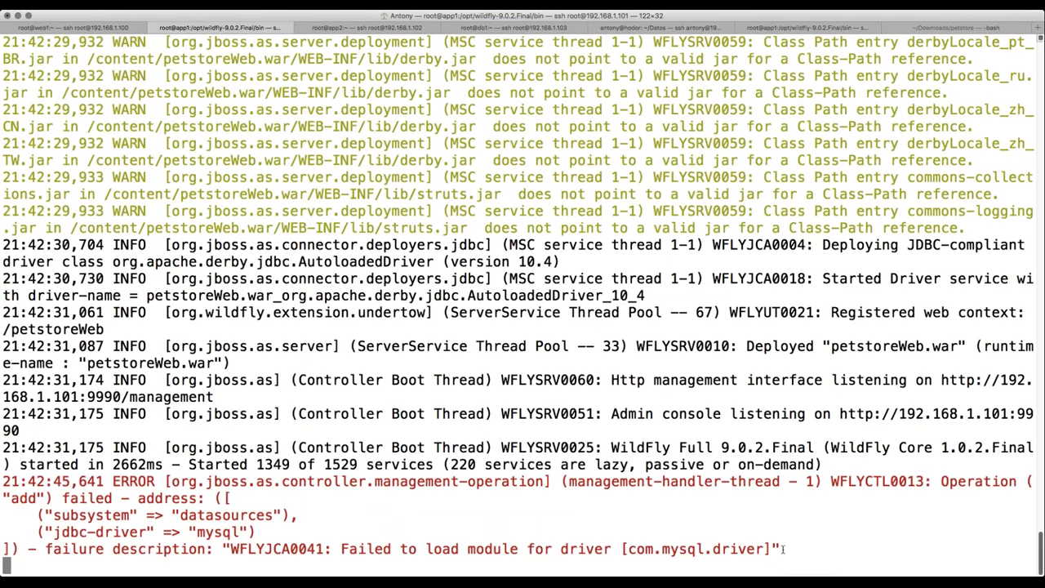
drag(789, 549, 704, 549)
drag(644, 534, 544, 527)
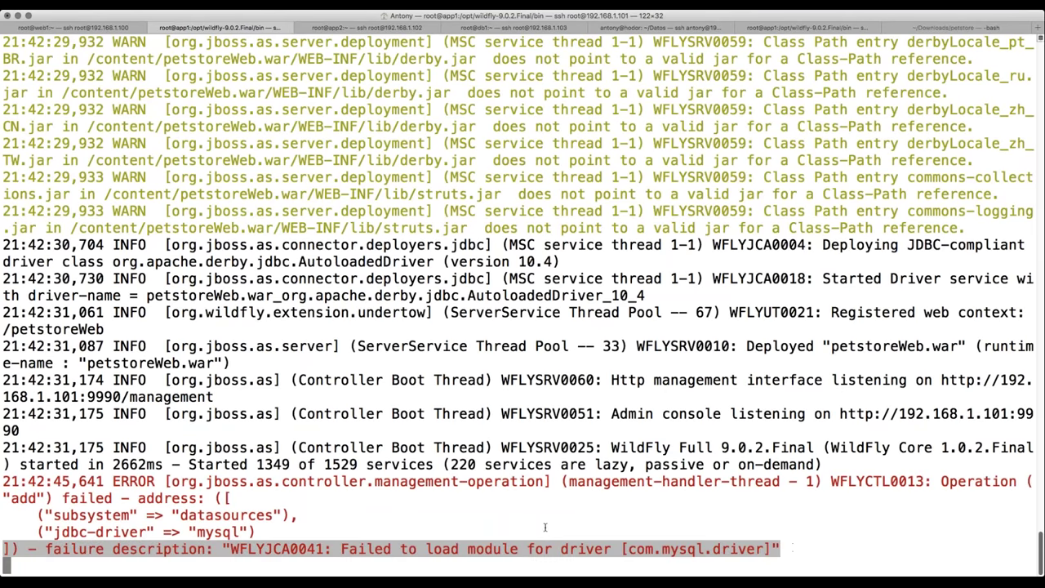
click(544, 528)
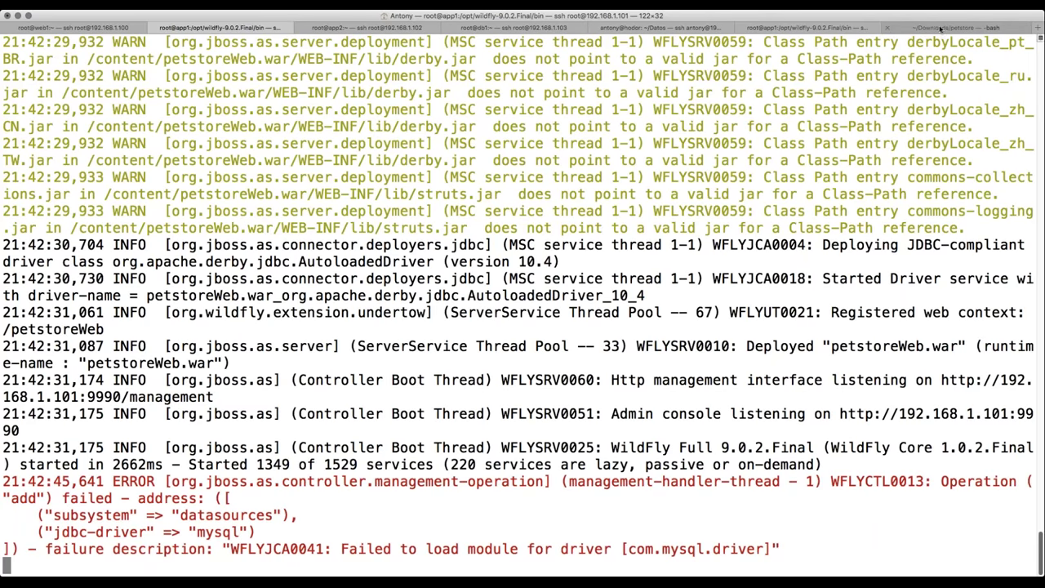
- Return to the jboss-cli tab and try a cd /op command there
click(830, 29)
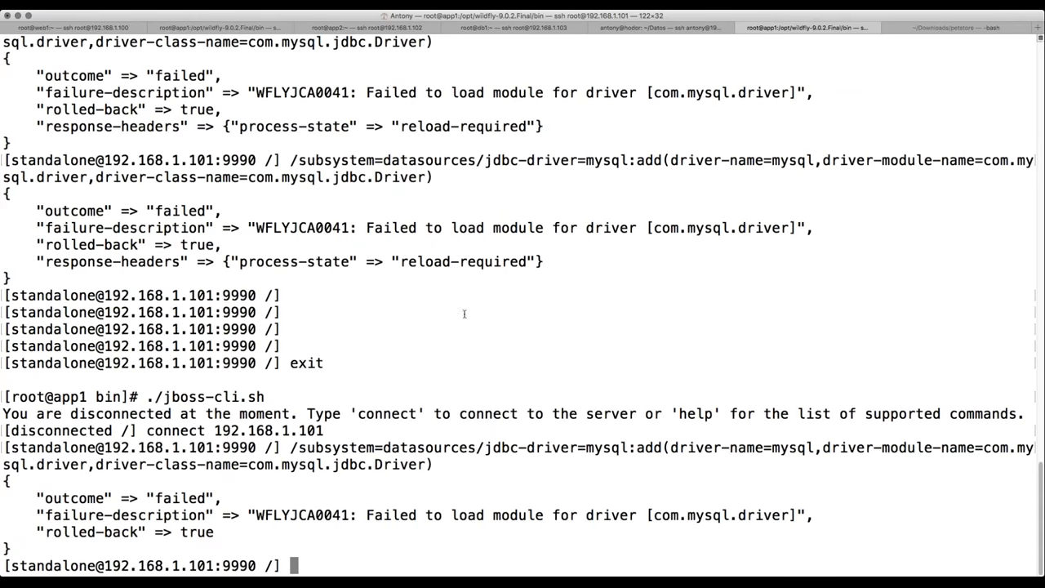
text(cd /op)
key(Return)
text(ls)
key(BackSpace)
key(BackSpace)
key(BackSpace)
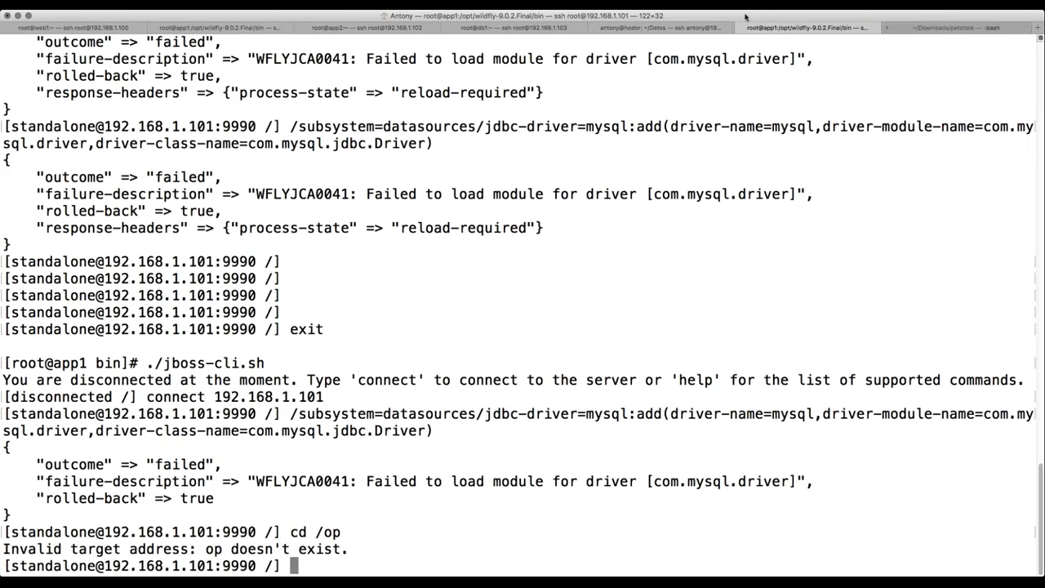
- Log out of the 192.168.1.39 session and list the local home folder
click(659, 28)
text(exit)
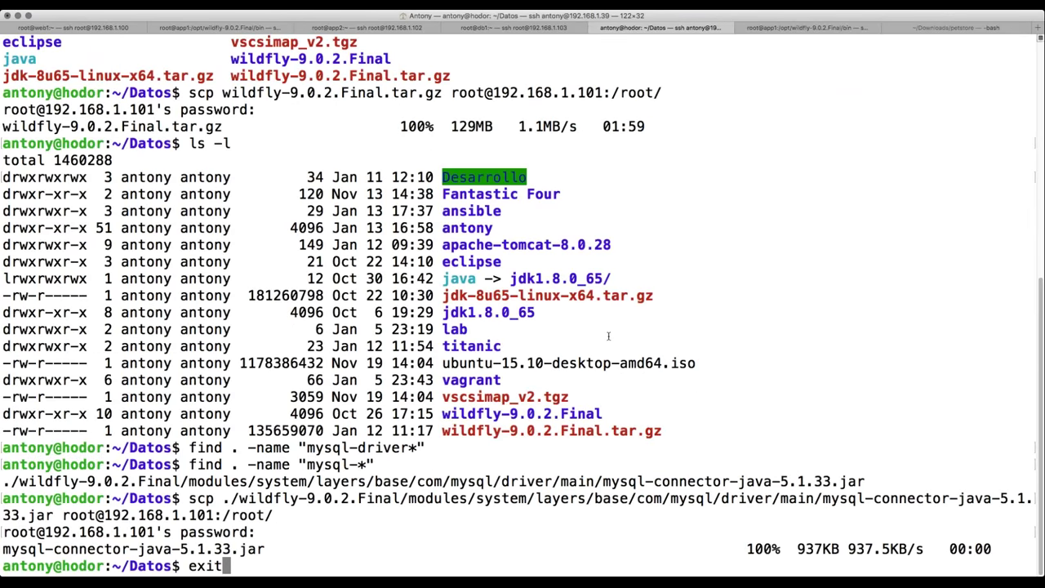
key(Return)
text(ls -l)
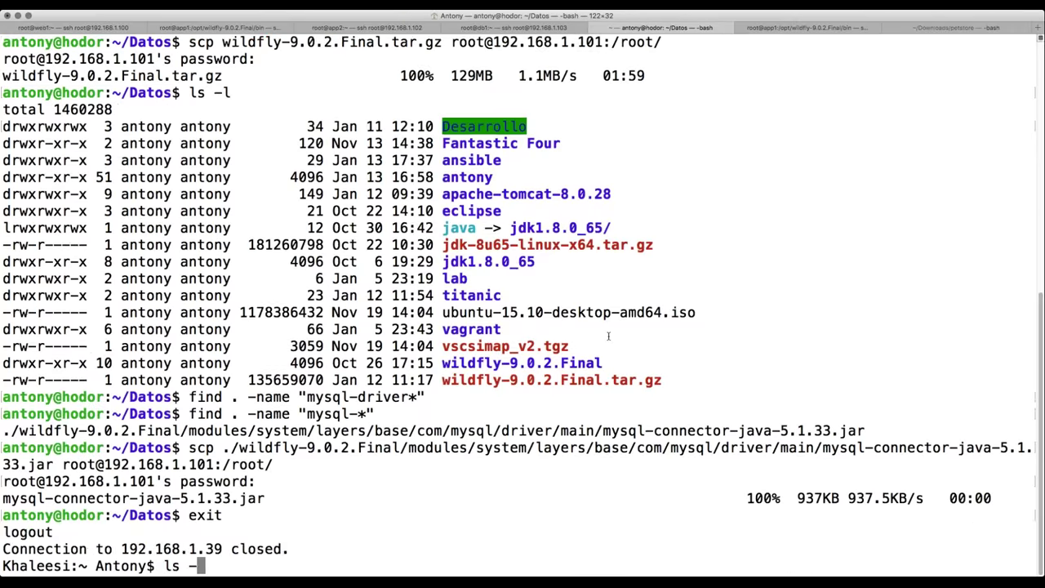
key(Return)
text(cd)
key(BackSpace)
key(BackSpace)
key(BackSpace)
text(ss)
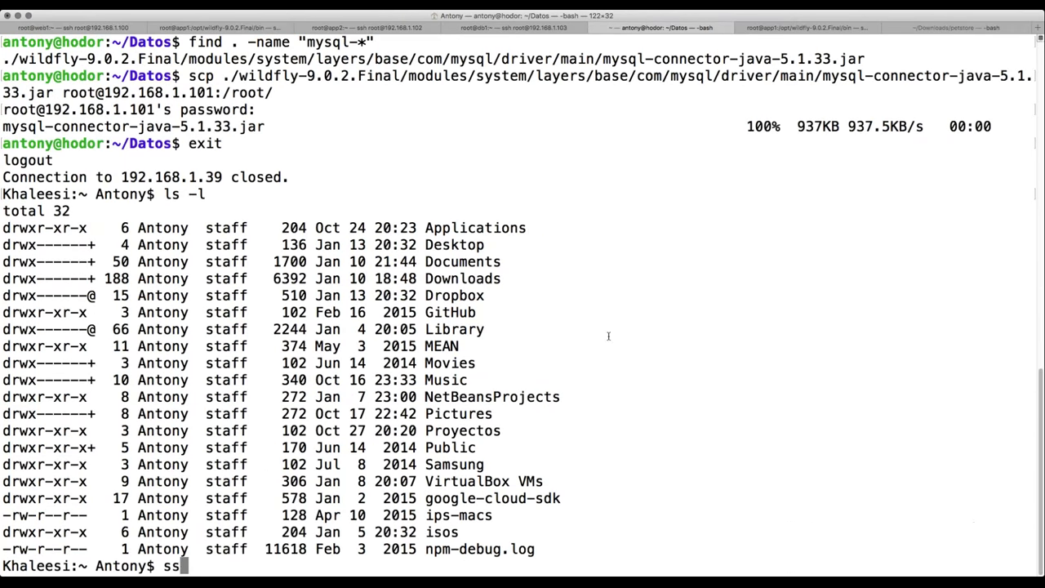
text(h root@1)
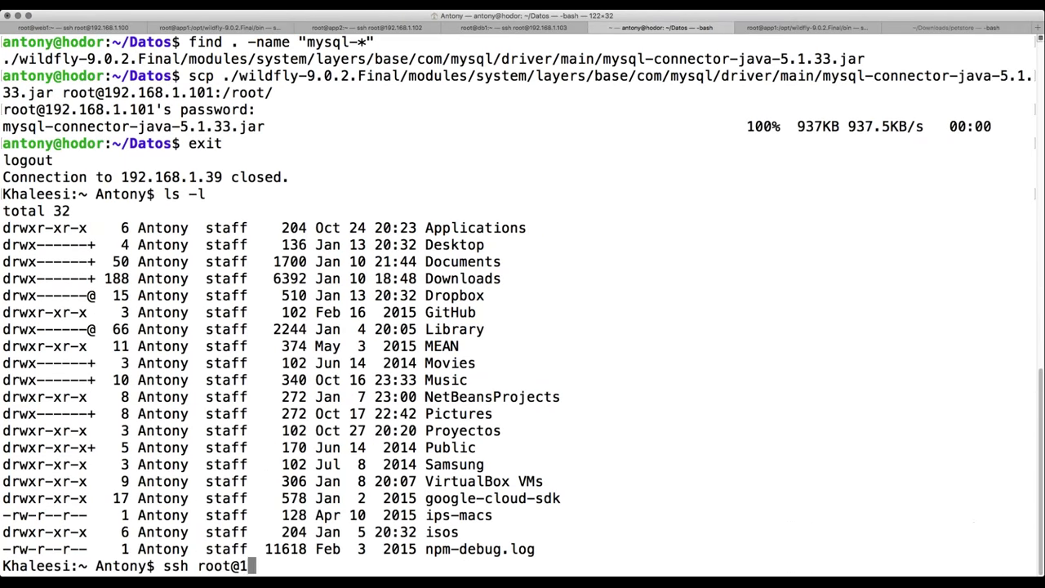
text(92.168.1.101)
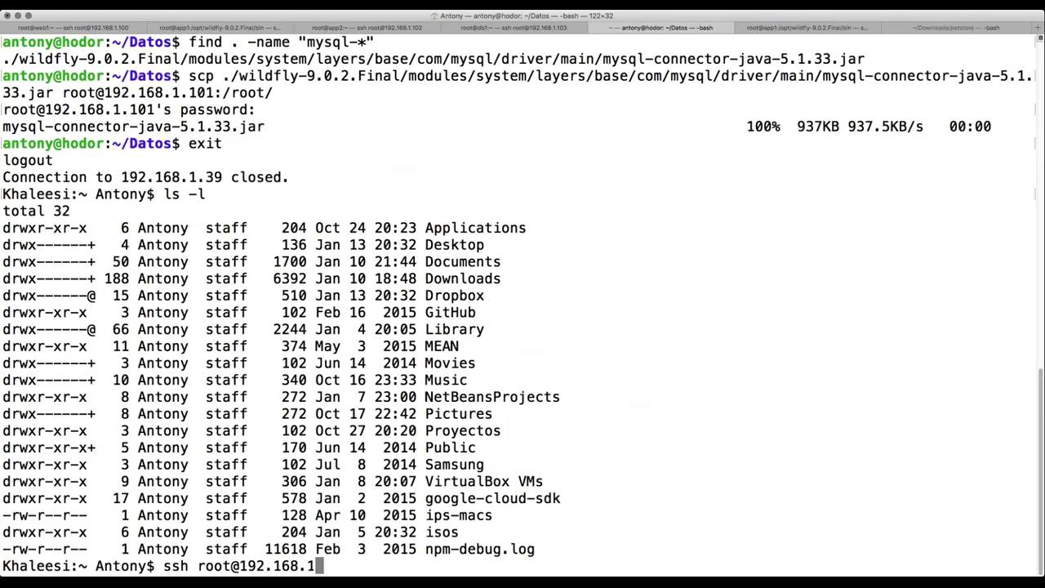
key(Return)
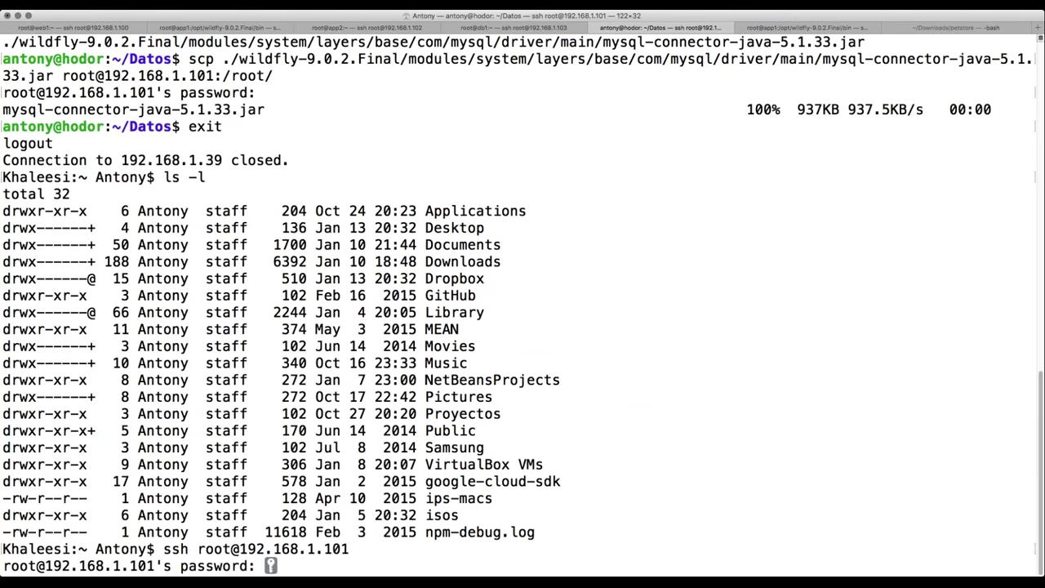
key(Return)
key(Return)
key(Return)
- Enter the WildFly folder, go to modules/system/layers/base/com/mysql, and list it
text(cd /opt/)
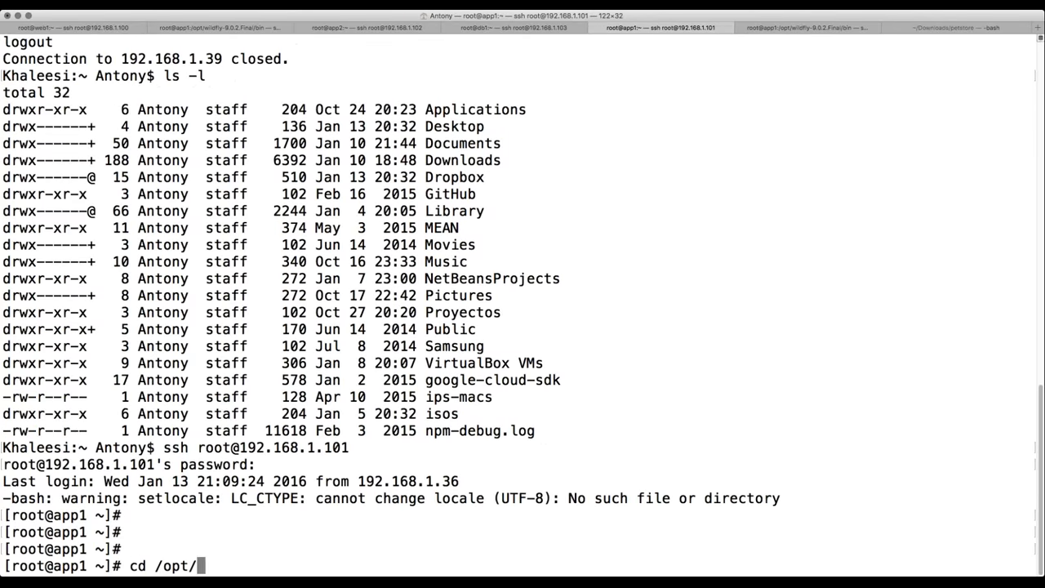
text(w)
key(Tab)
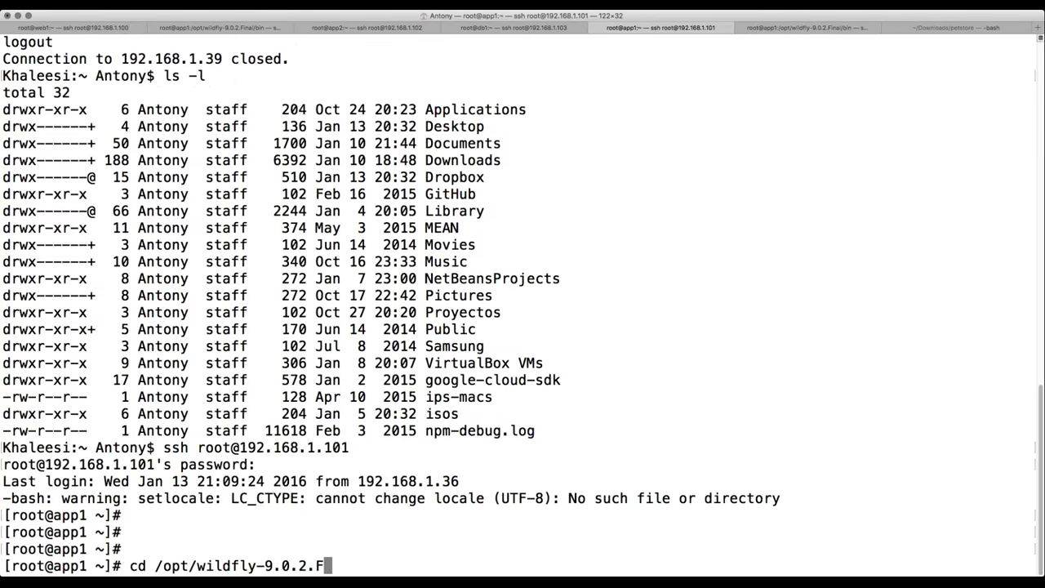
key(Return)
text(cd modules/system/layers/)
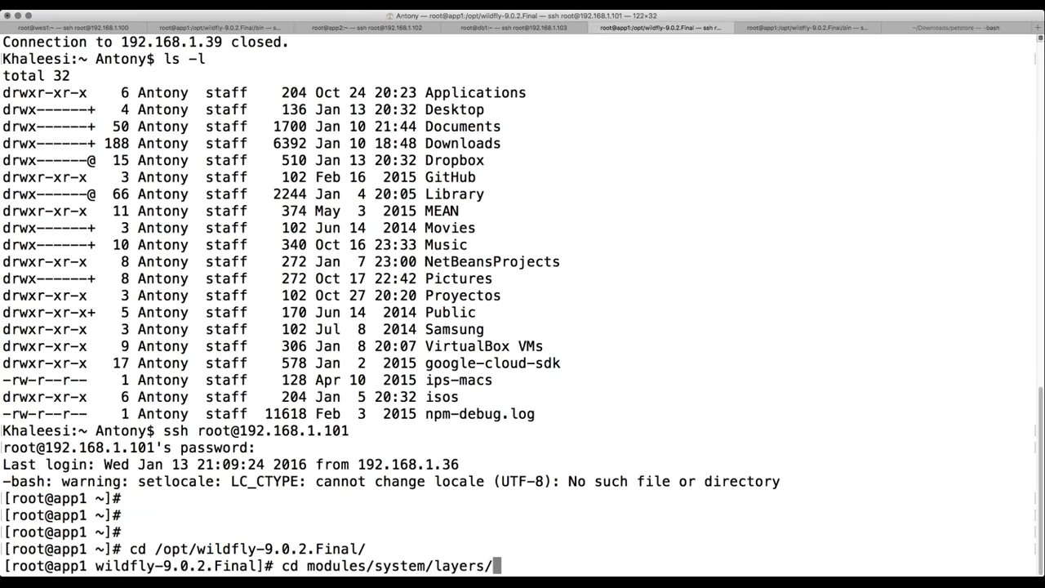
text(base/c)
key(Tab)
key(Tab)
key(Tab)
text(m)
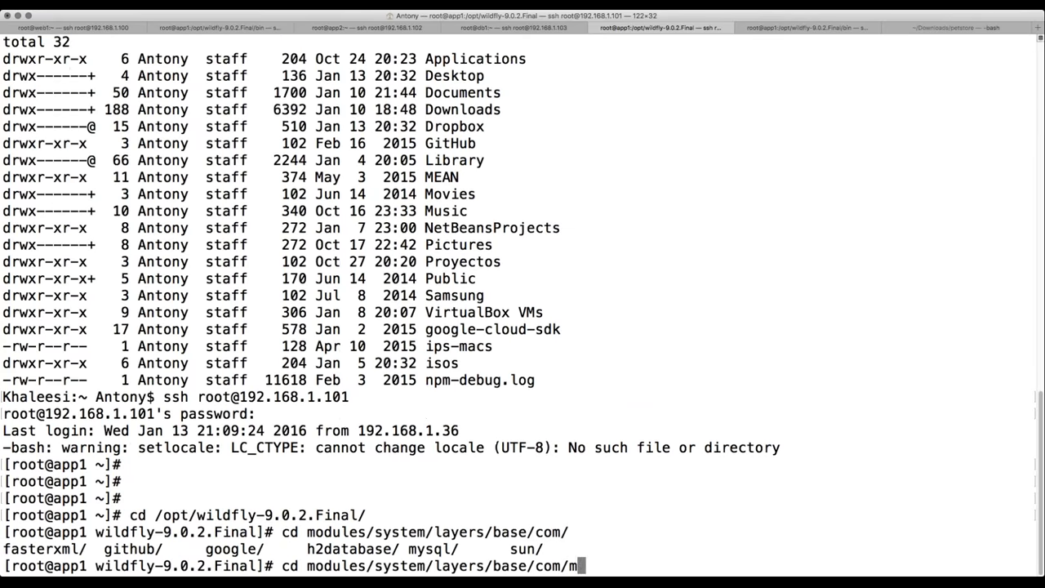
key(Tab)
key(Return)
text(ls -l)
key(Return)
- Enter the driver folder and list its contents
text(cd dir)
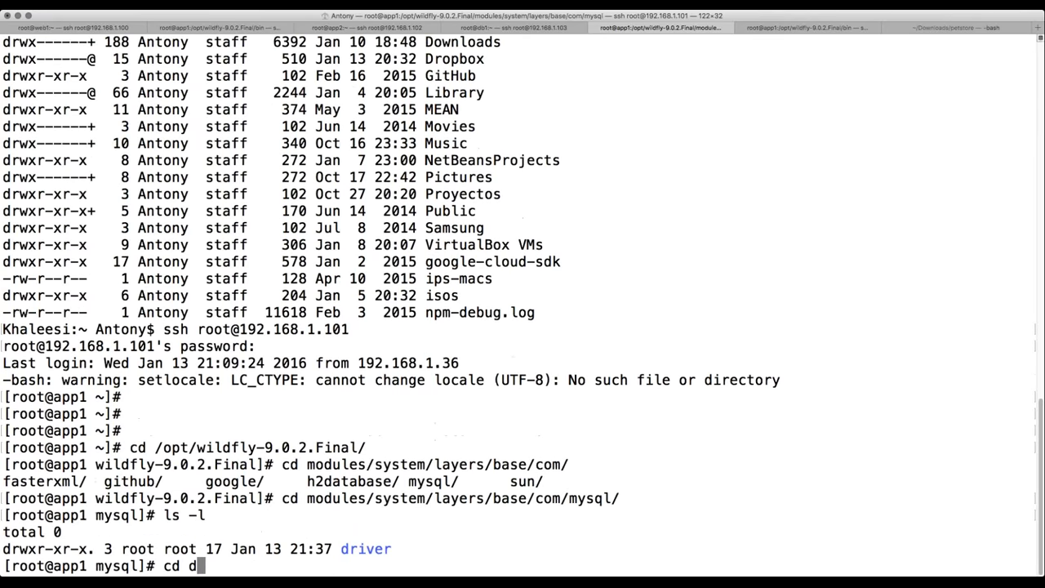
key(BackSpace)
key(BackSpace)
key(BackSpace)
key(BackSpace)
text(cd dri)
key(BackSpace)
key(BackSpace)
key(BackSpace)
key(BackSpace)
key(BackSpace)
key(BackSpace)
text(d)
key(Tab)
key(Return)
text(ls -l)
key(Return)
- Enter the main folder and list the module files
text(cd mi)
key(BackSpace)
text(a)
key(Tab)
key(Return)
text(ls -l)
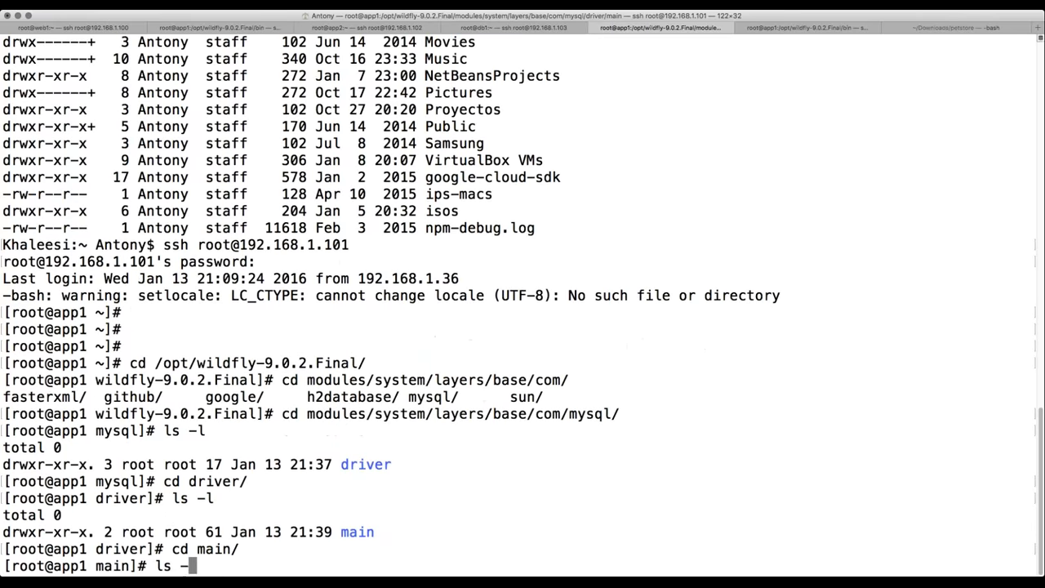
key(Return)
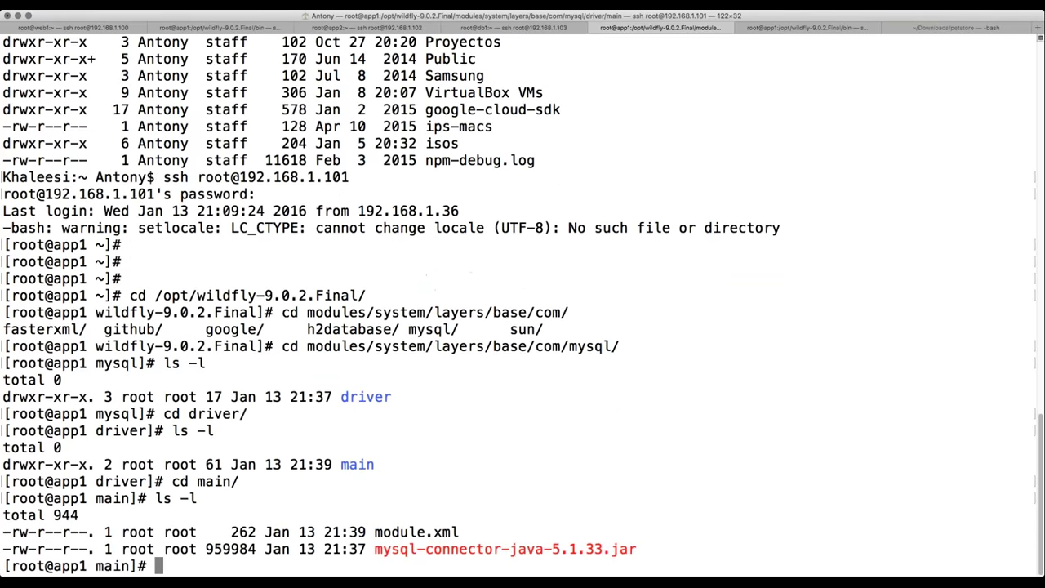
- Check the mysql-connector-java-5.1.33.jar name, print the path, and relist the folder
double_click(505, 549)
drag(374, 548, 604, 548)
click(591, 548)
text(pwd)
key(Return)
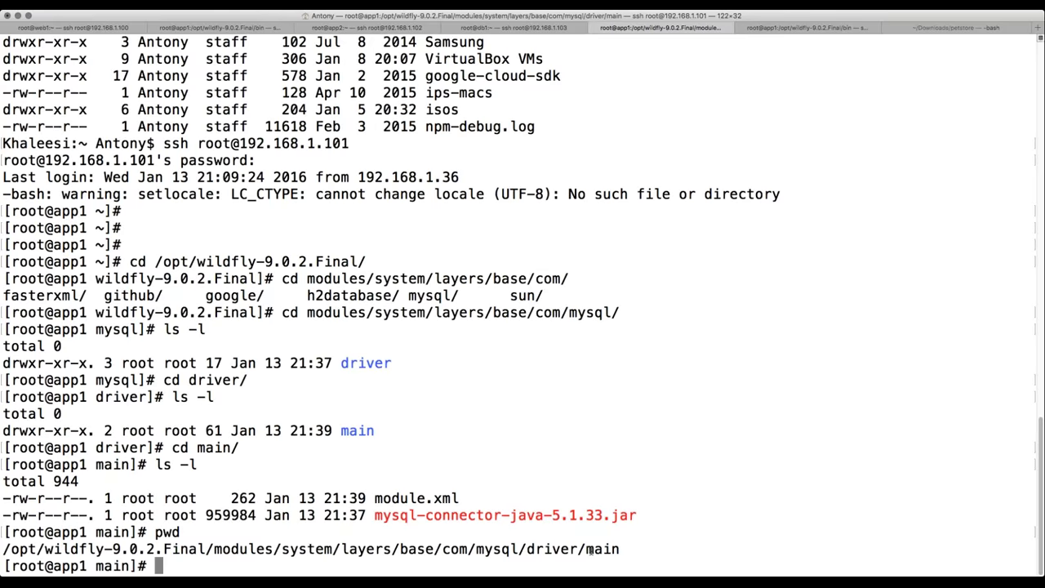
text(ls -l)
key(Return)
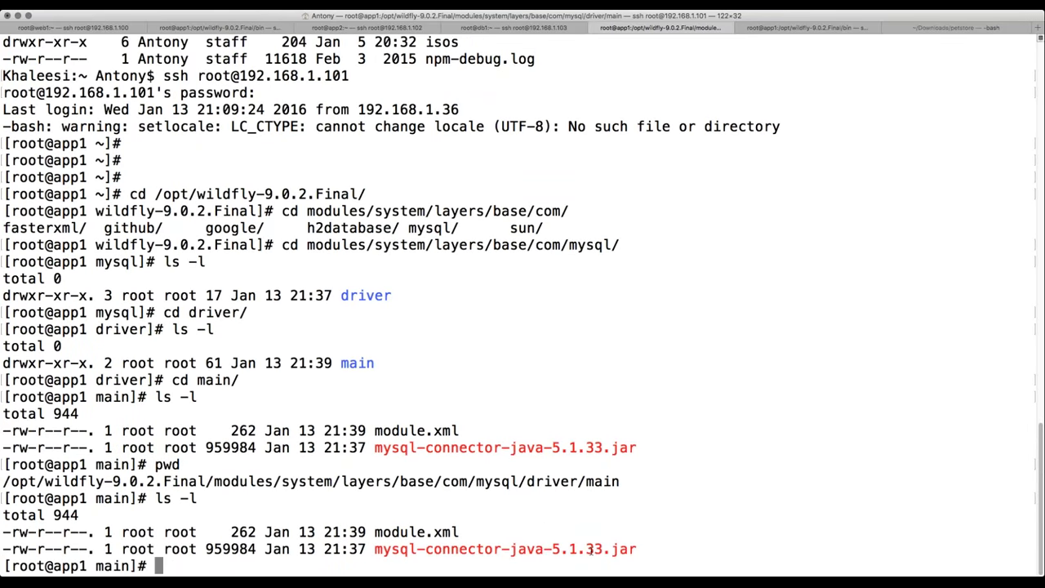
- Read module.xml in vim, quit with :q unchanged, and return to the server log
text(vim m)
key(Tab)
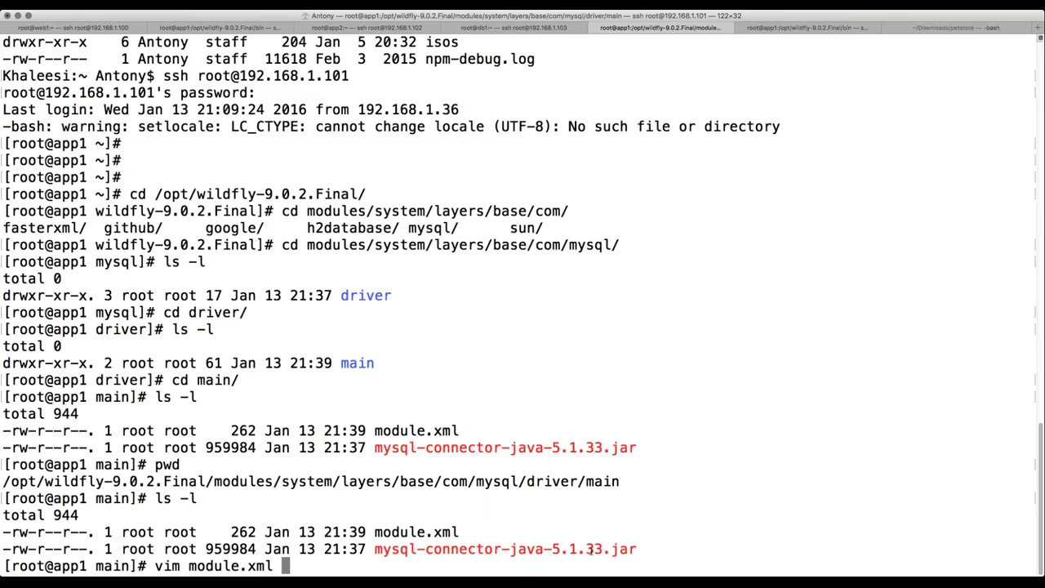
key(Return)
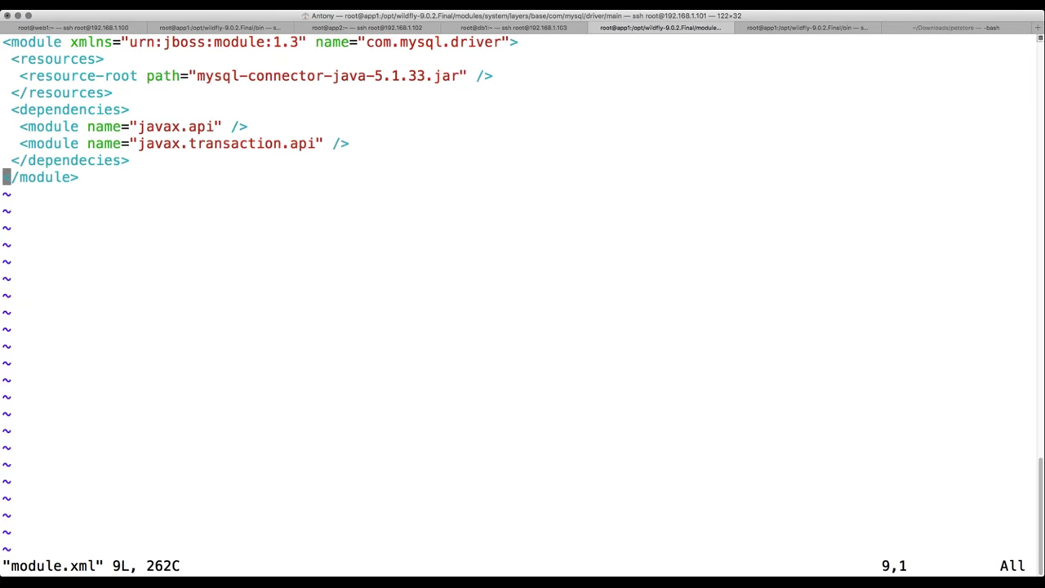
drag(79, 198, 21, 194)
click(79, 239)
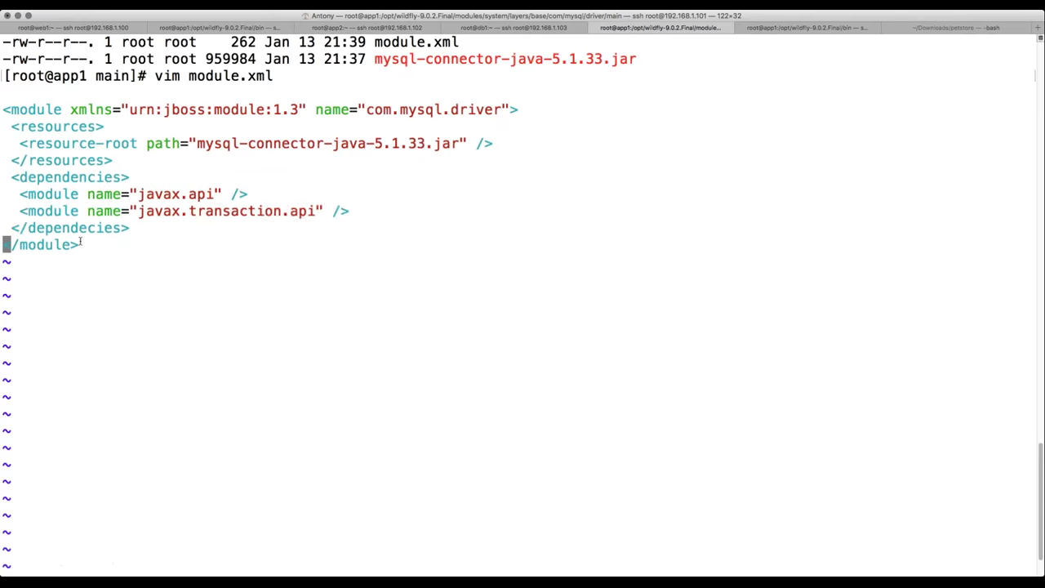
scroll(79, 239, down, 2)
text(:q)
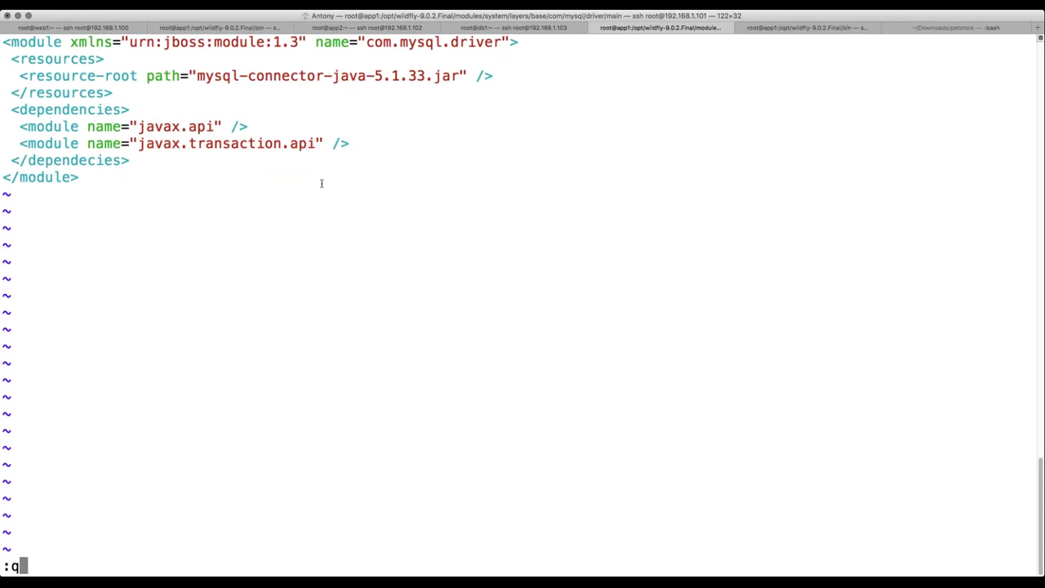
key(Return)
click(216, 27)
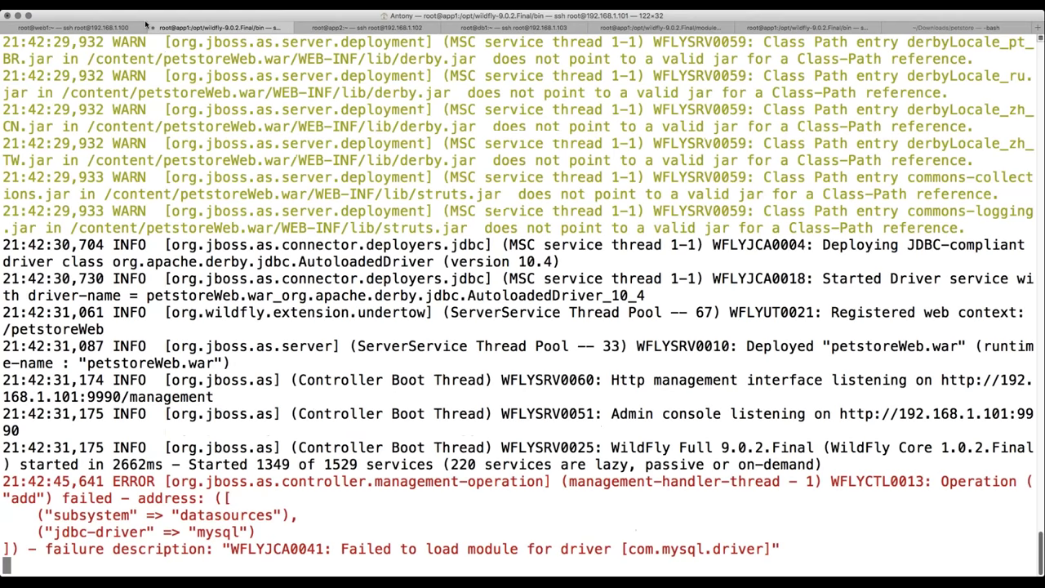
- Stop WildFly and restart it with the previous startup command
key(ctrl+c)
key(Up)
key(Return)
- Interrupt startup and relaunch WildFly bound only to 192.168.1.101, without the management binding
key(ctrl+c)
key(ctrl+c)
key(ctrl+c)
key(Up)
key(BackSpace)
key(BackSpace)
key(BackSpace)
key(BackSpace)
key(BackSpace)
key(BackSpace)
key(BackSpace)
key(BackSpace)
key(BackSpace)
key(BackSpace)
key(BackSpace)
key(BackSpace)
key(BackSpace)
key(BackSpace)
key(BackSpace)
key(BackSpace)
key(BackSpace)
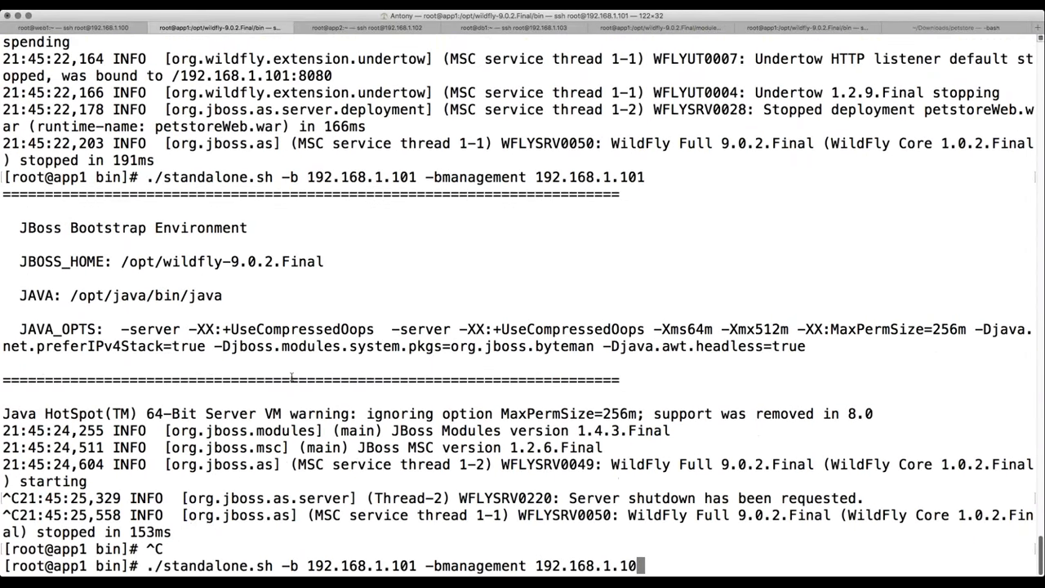
key(BackSpace)
key(BackSpace)
key(BackSpace)
key(BackSpace)
key(BackSpace)
key(BackSpace)
key(BackSpace)
key(BackSpace)
key(BackSpace)
key(BackSpace)
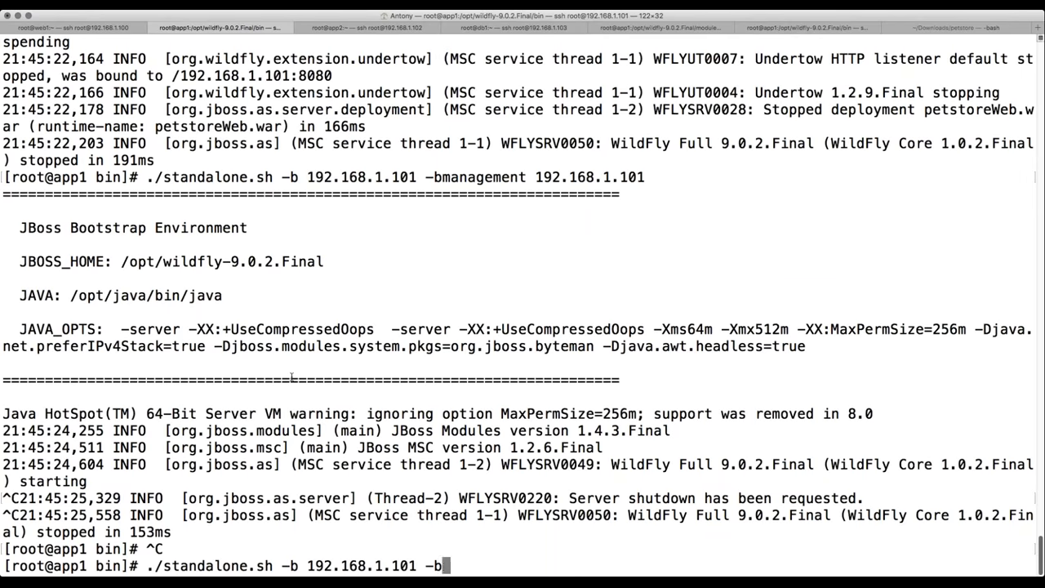
key(Return)
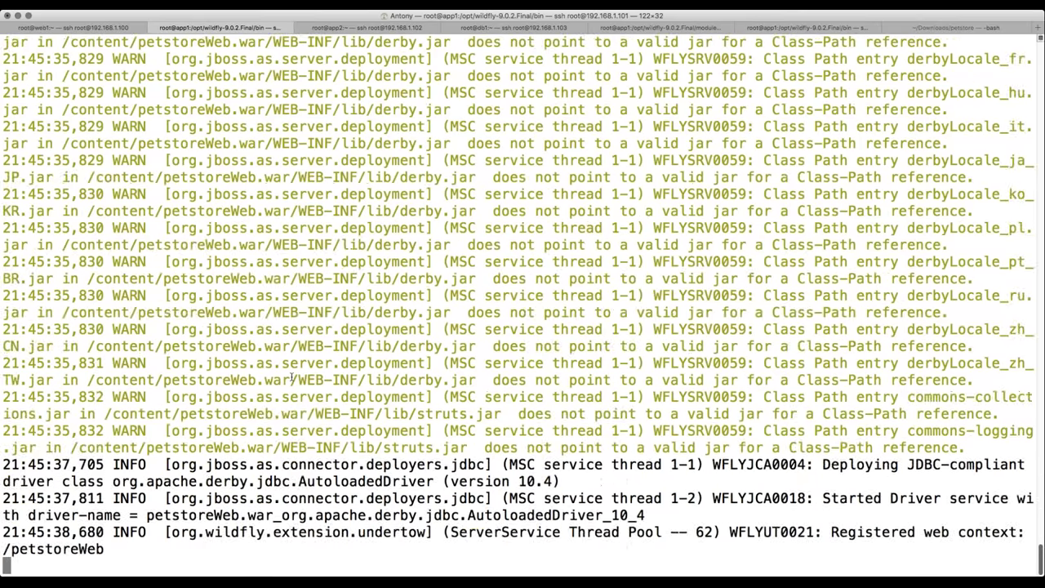
key(Return)
key(Return)
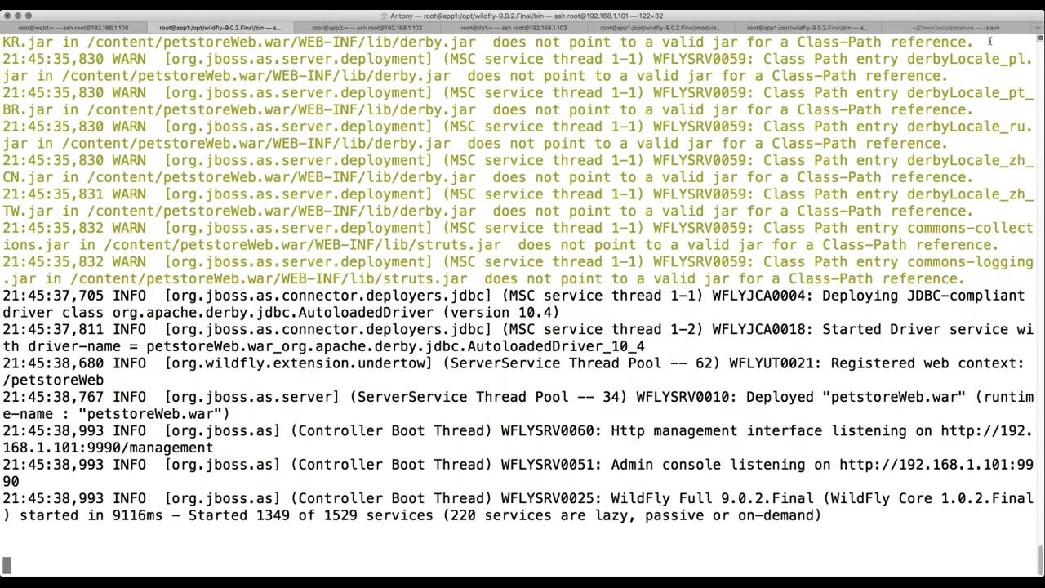
- Exit the app1 CLI session and check with ps -fea | grep java that WildFly is running
click(808, 28)
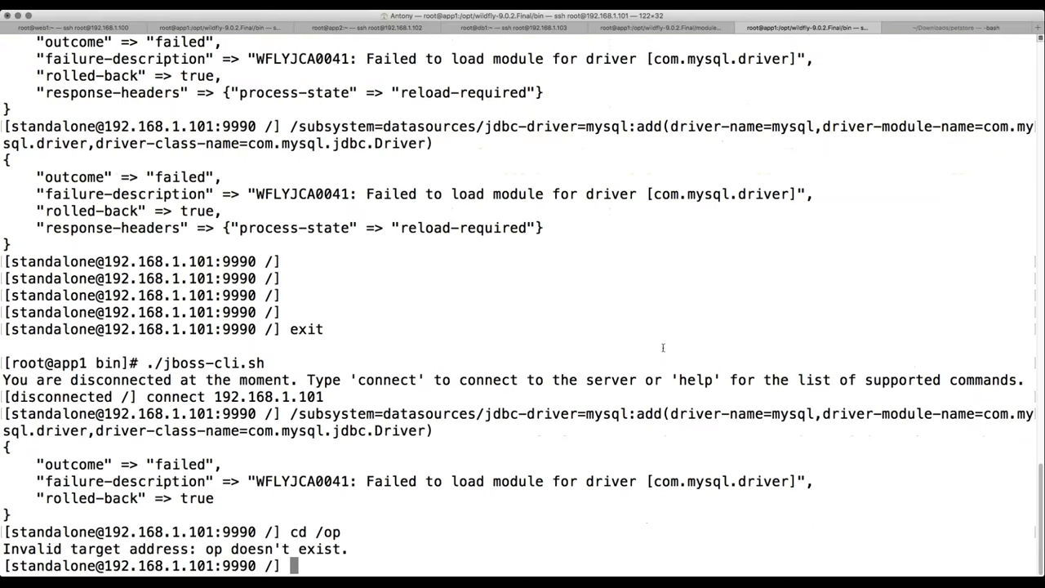
text(exit)
key(Return)
text(ps -fea º)
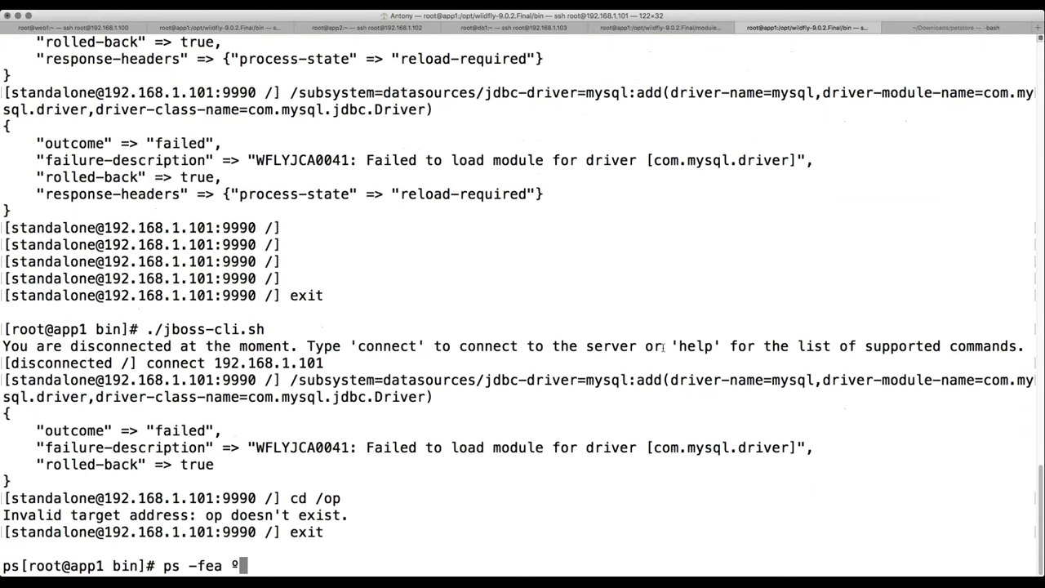
key(BackSpace)
text(| grep java)
key(Return)
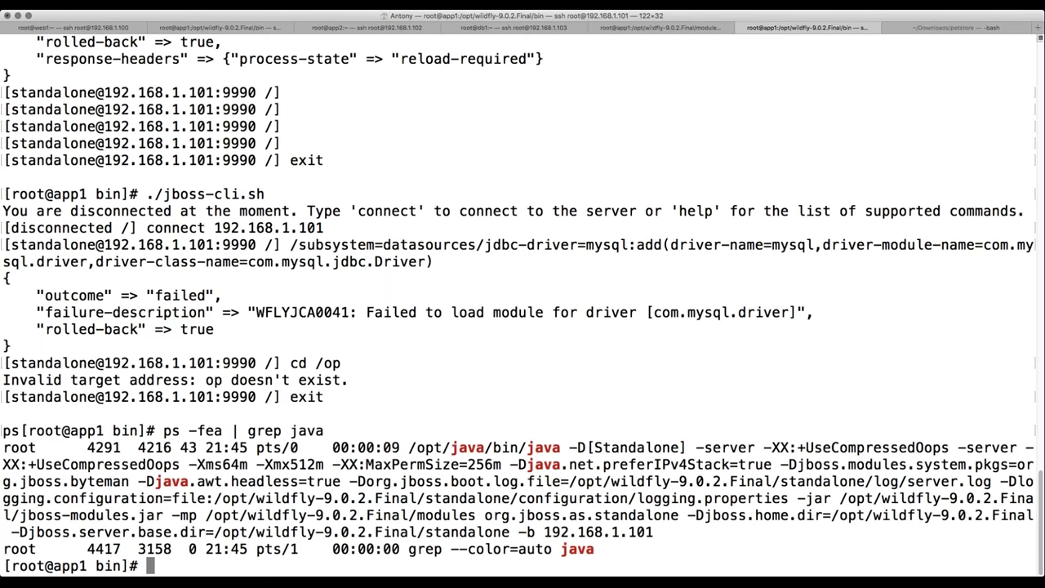
key(Return)
key(Return)
key(Return)
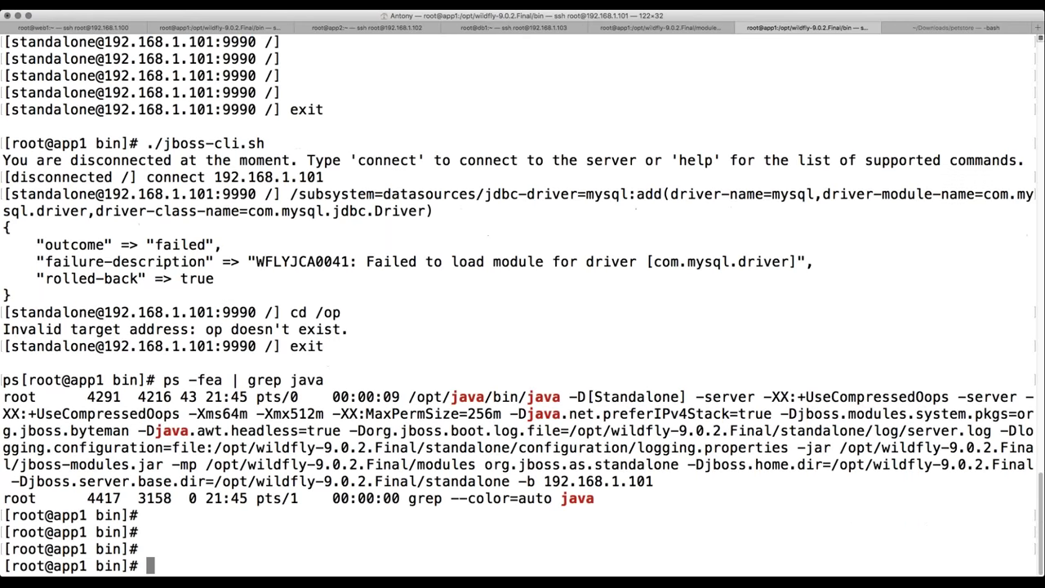
- Start ./jboss-cli.sh and connect it to the server at 192.168.1.101
text(./hb)
key(BackSpace)
key(BackSpace)
text(jb)
key(Tab)
key(Return)
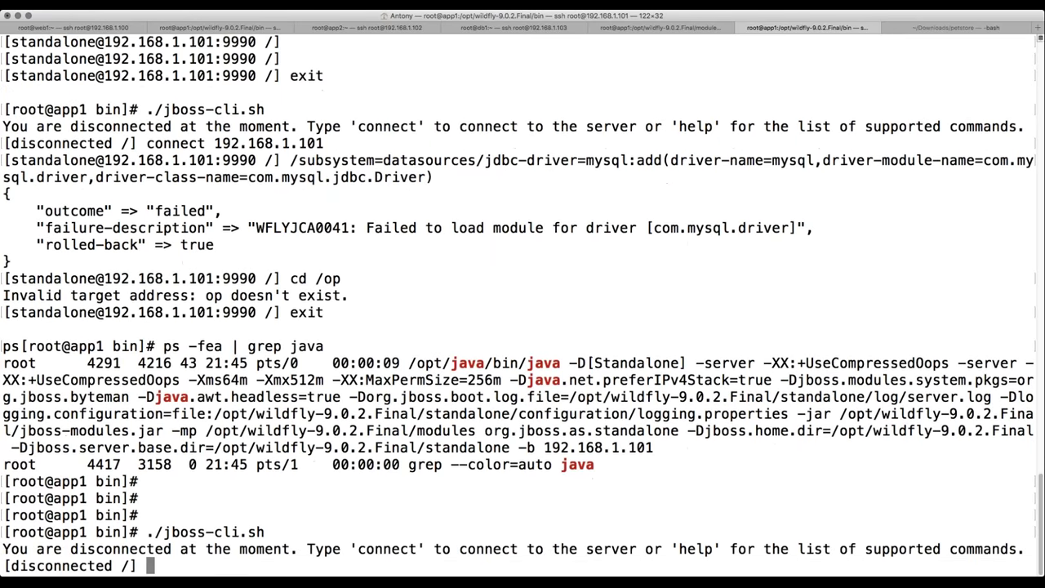
text(connec)
text(t)
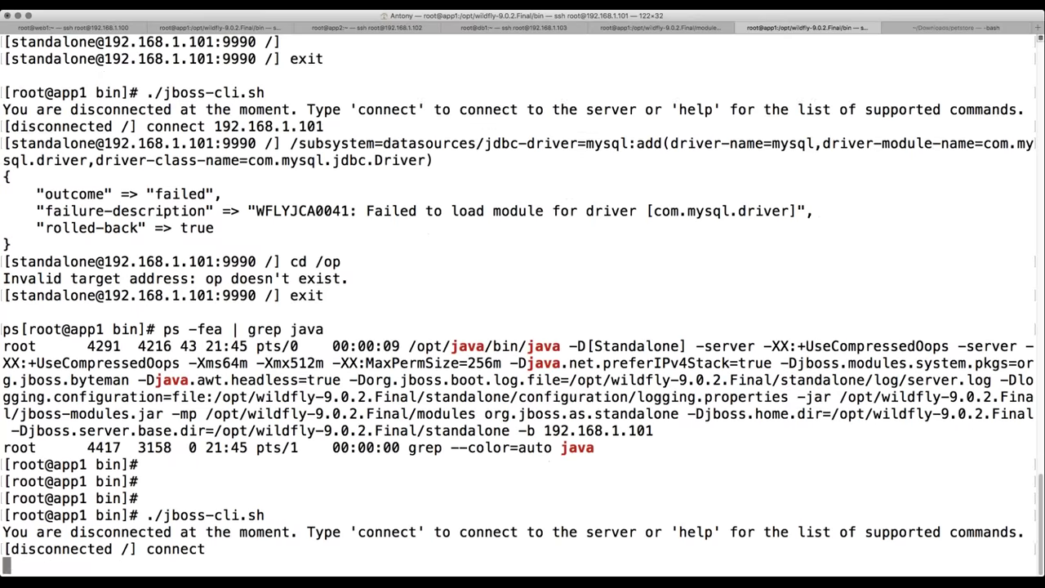
key(Return)
text(connect)
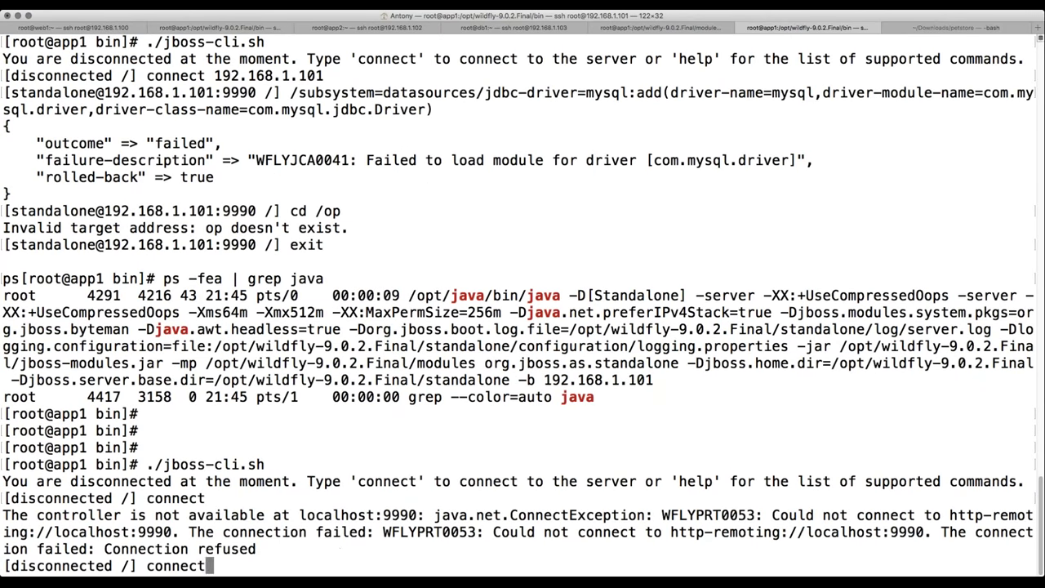
text( 192.168.1.101)
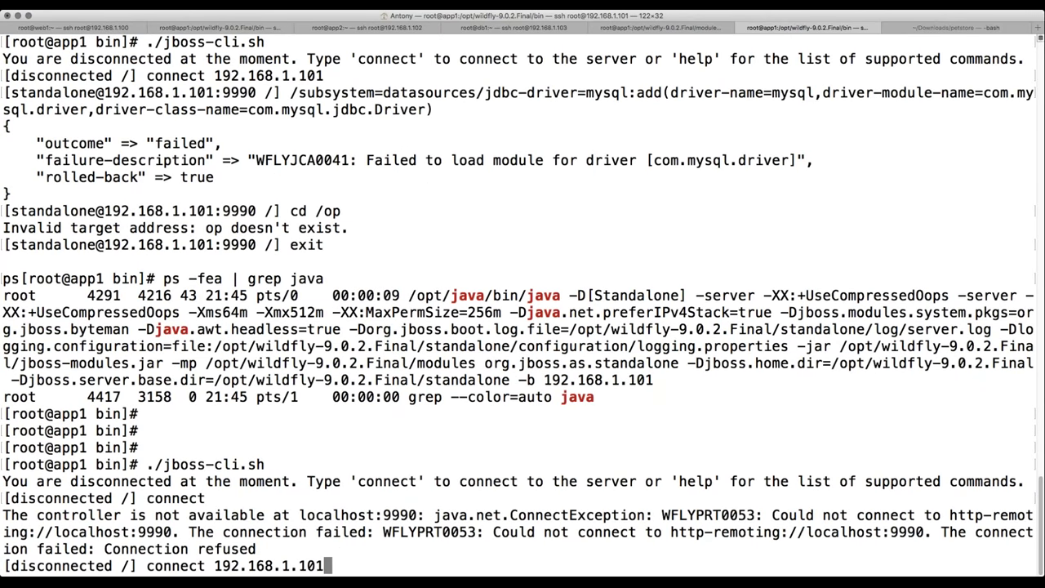
key(Return)
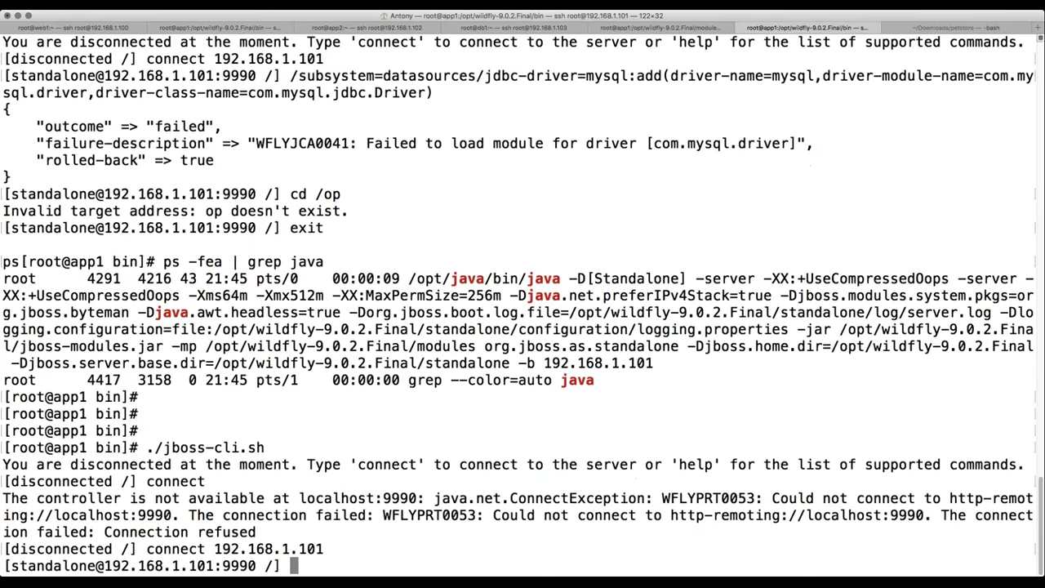
- Rerun the mysql jdbc-driver add command from history, which still fails, then leave the CLI
key(Return)
key(Return)
key(Return)
key(Up)
key(Up)
key(Up)
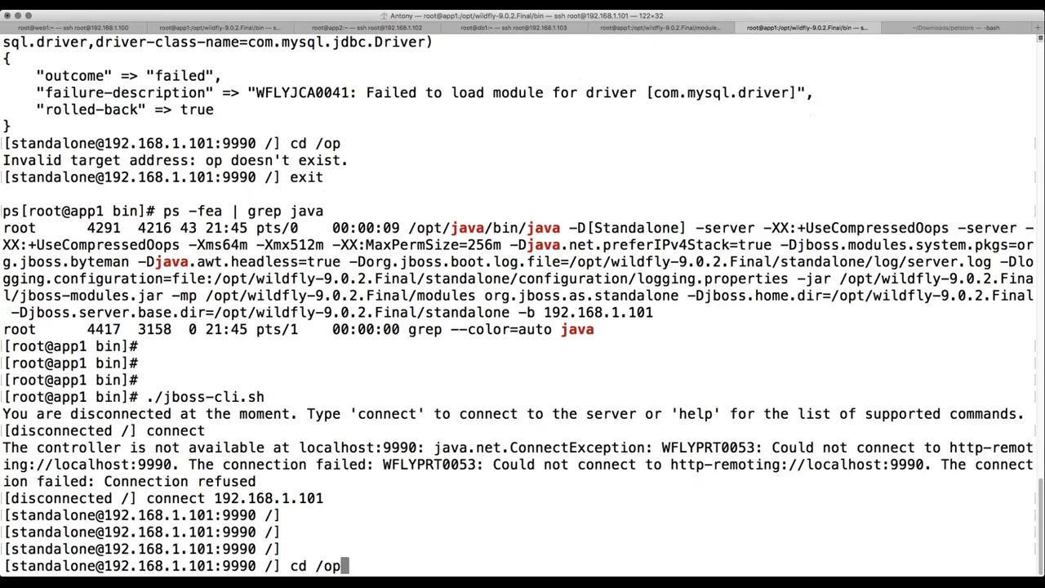
key(Up)
key(Down)
key(Up)
key(Return)
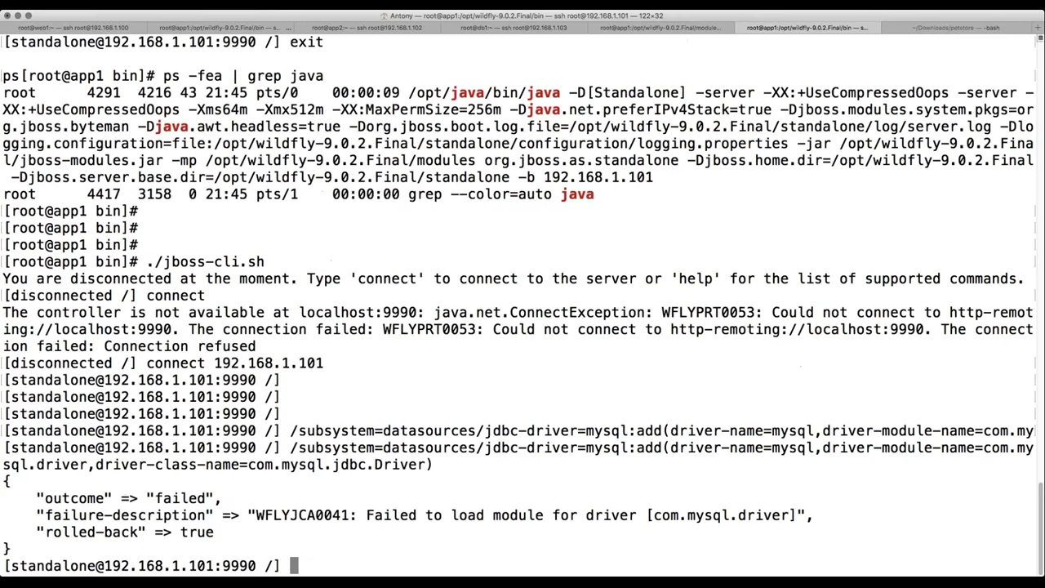
key(ctrl+c)
key(ctrl+c)
key(ctrl+c)
key(ctrl+c)
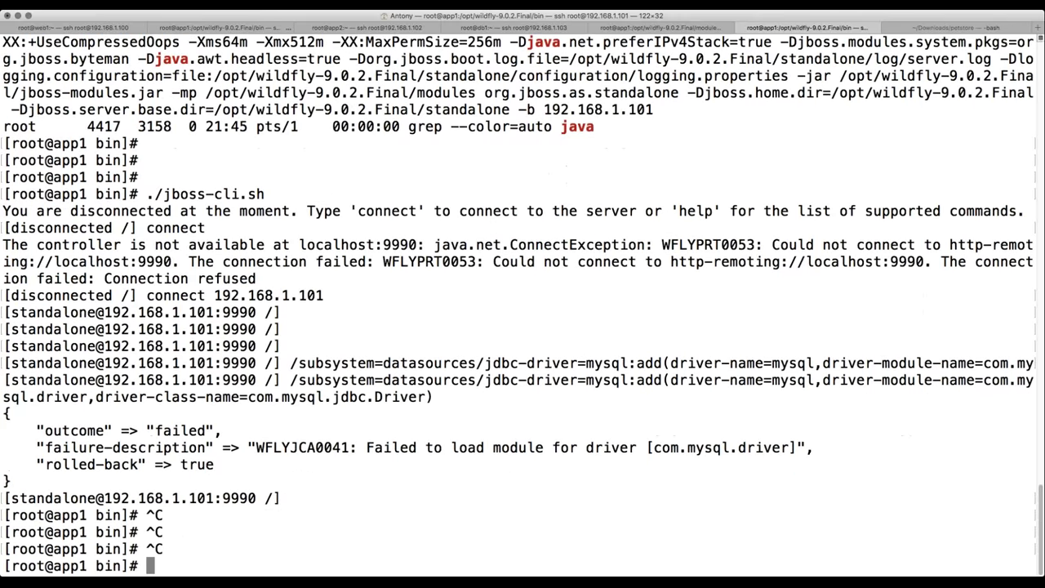
key(Return)
key(Return)
key(Return)
key(Return)
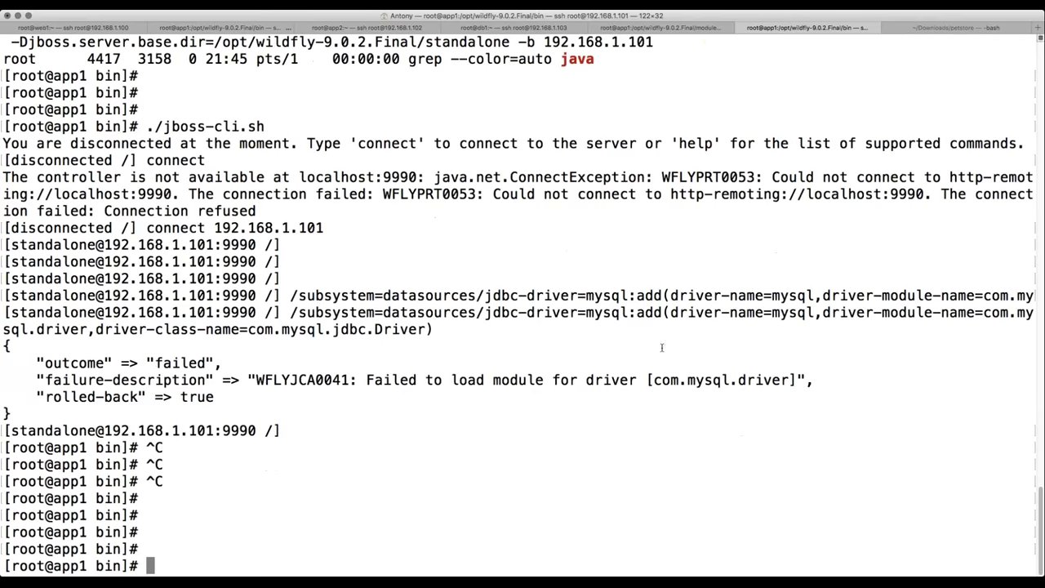
- Check the driver-loading error in the WildFly server log, then return to the app1 shell
click(223, 29)
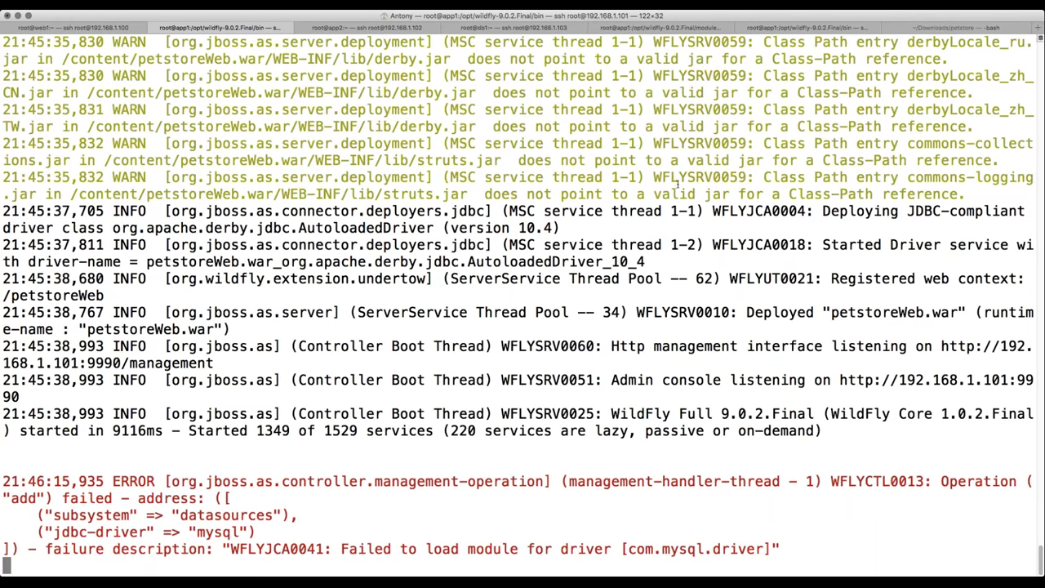
click(919, 29)
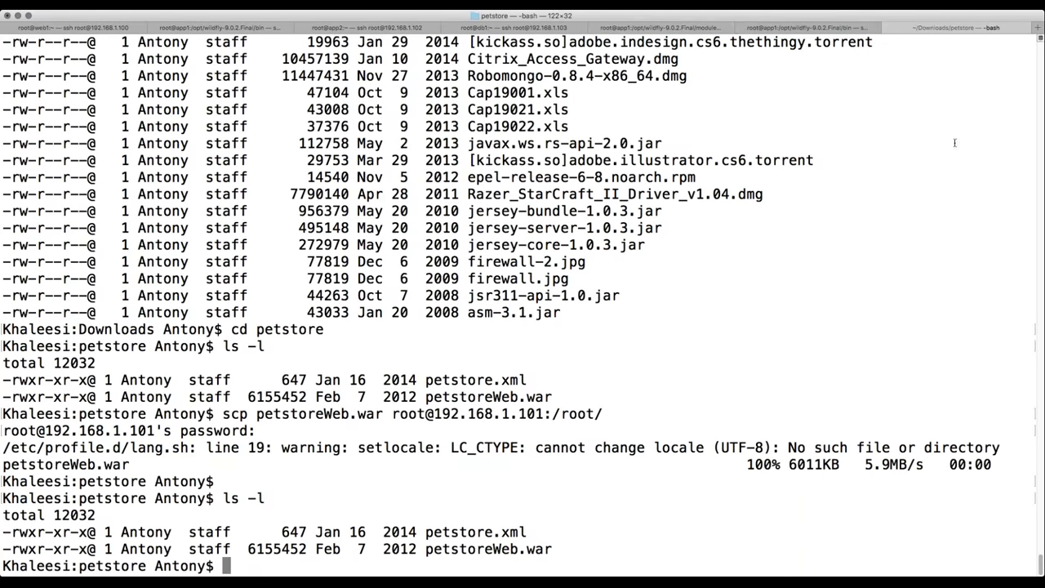
click(872, 28)
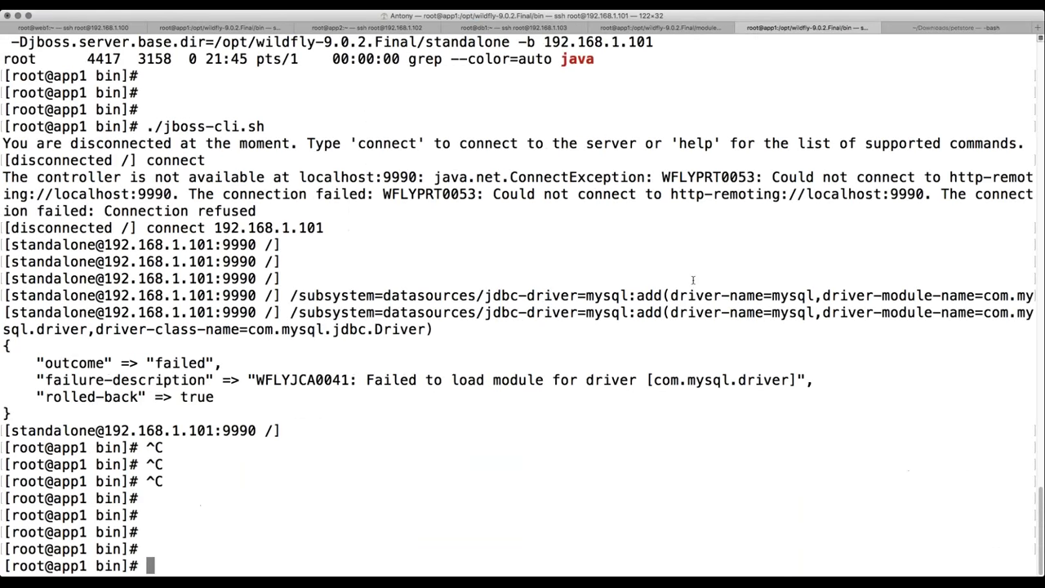
- Move into WildFly's modules folder, list it, and tab-complete the path system/layers/base/com/mysql/
text(cd ..)
key(Return)
text(cd modules/)
key(Return)
text(ls -l)
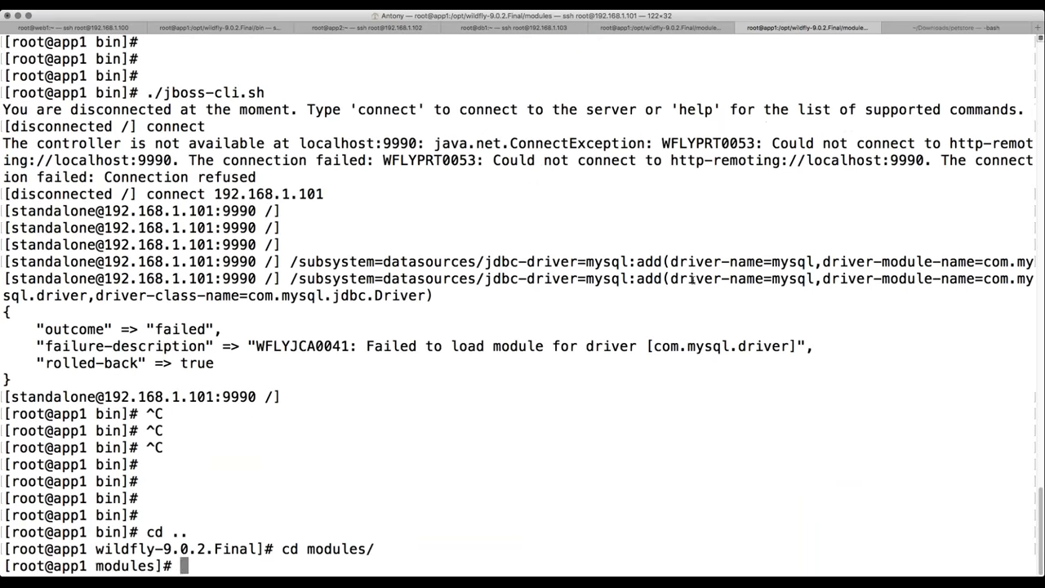
key(Return)
text(cd)
key(Tab)
key(Tab)
key(Tab)
key(Tab)
key(Tab)
key(Tab)
key(Tab)
key(Tab)
key(Tab)
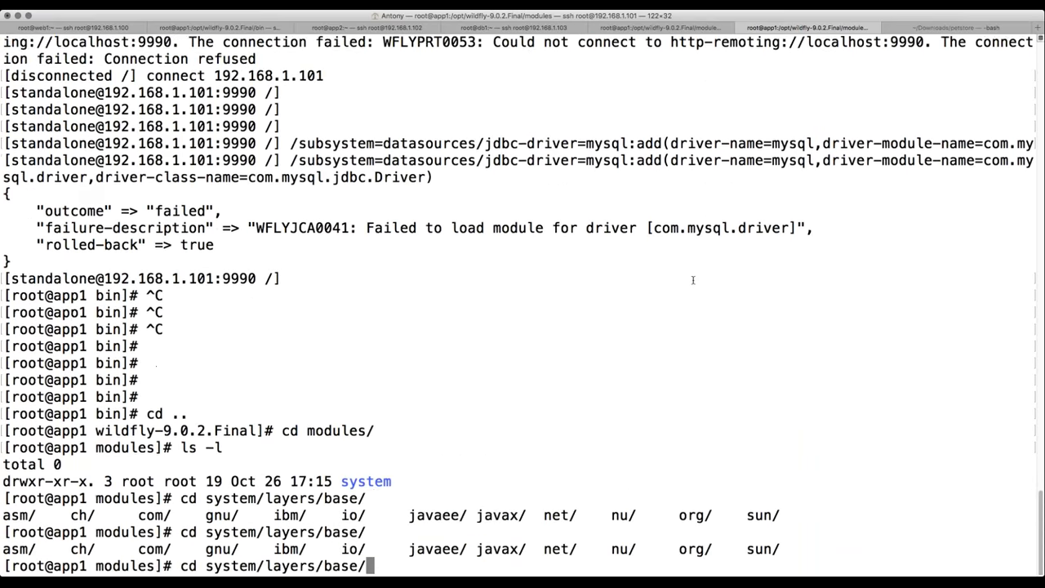
text(co)
key(Tab)
key(Tab)
key(Tab)
text(m)
key(Tab)
key(Tab)
key(Tab)
- In the mysql driver/main folder, diff module.xml against /root/module.xml to find the misspelled tag
key(Return)
text(ls -l)
key(Return)
text(d)
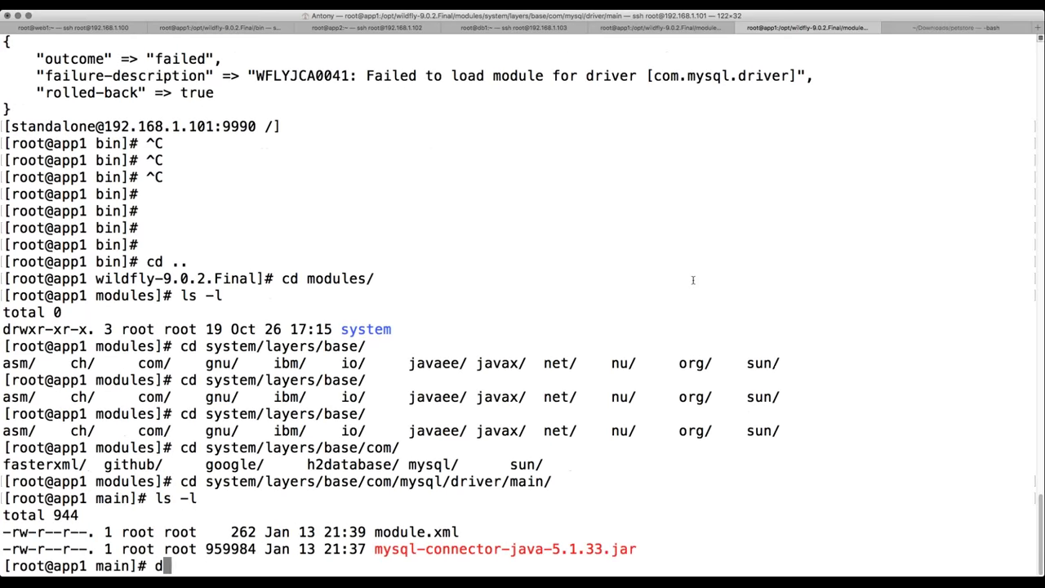
text(iff -dbu mo)
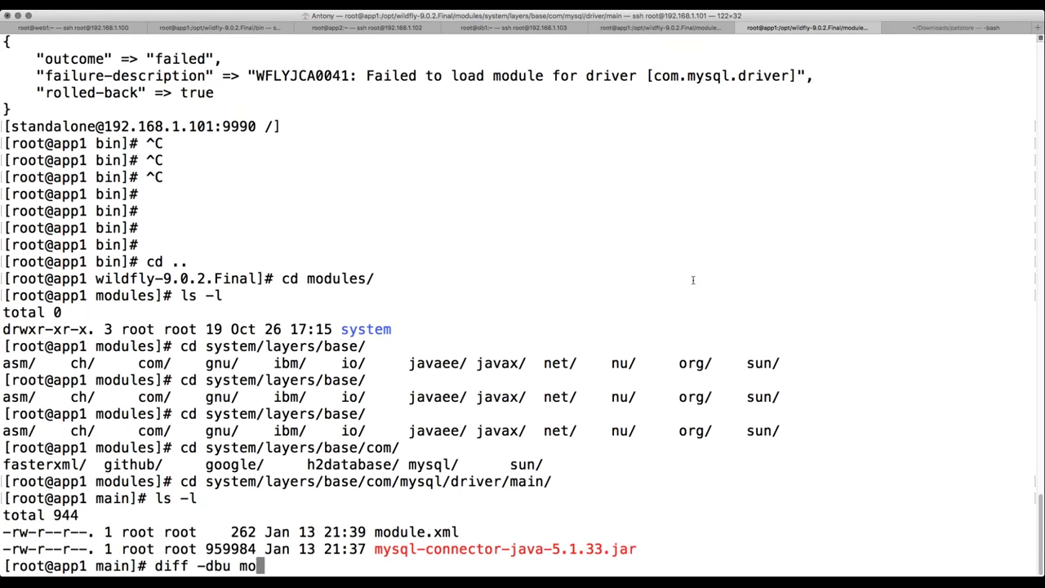
key(Tab)
text(/root/mo)
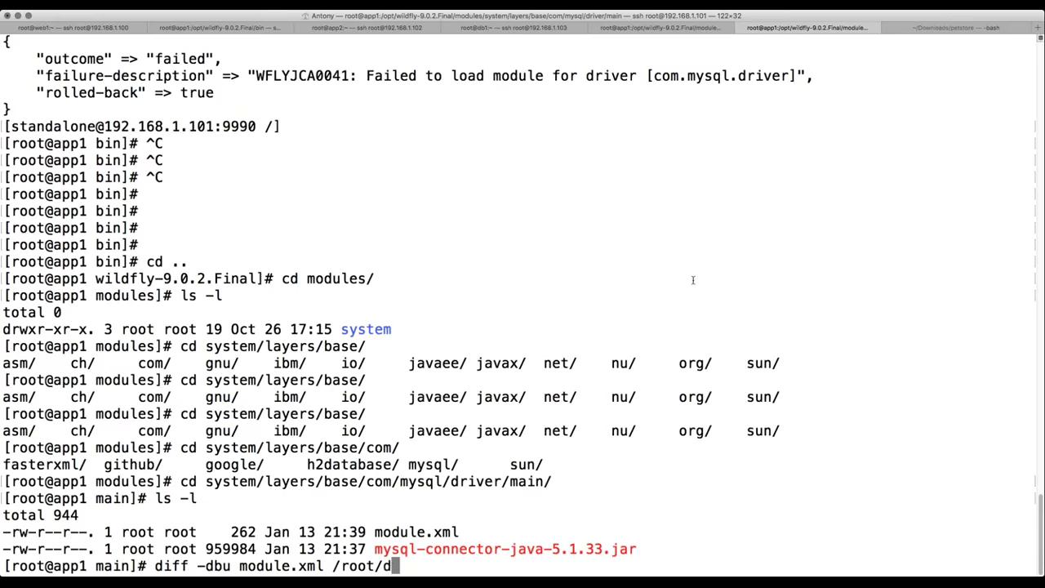
key(Tab)
key(Return)
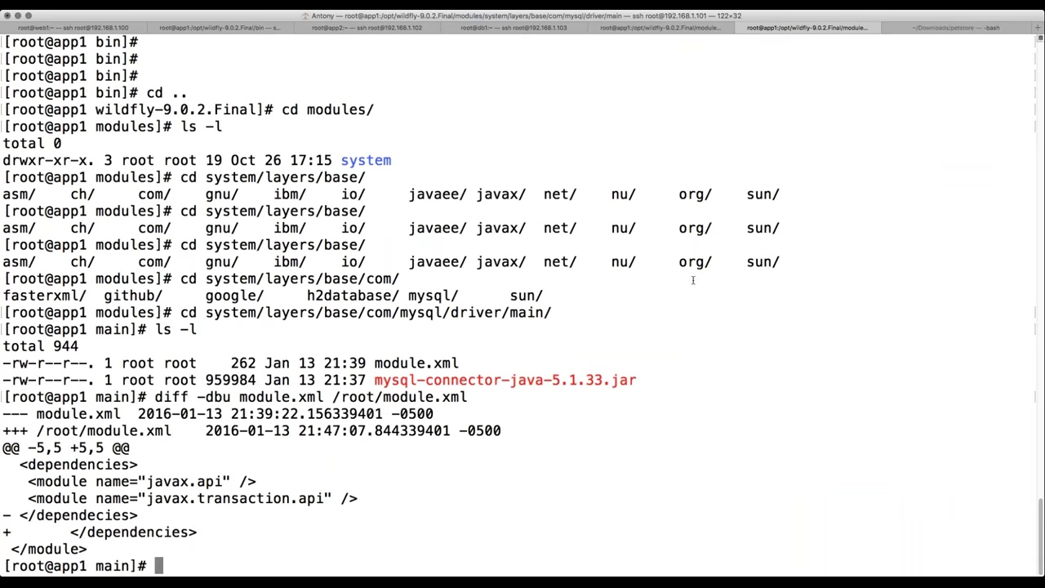
- Correct </dependecies> to </dependencies> in module.xml with vim and save it
text(vim module.xml)
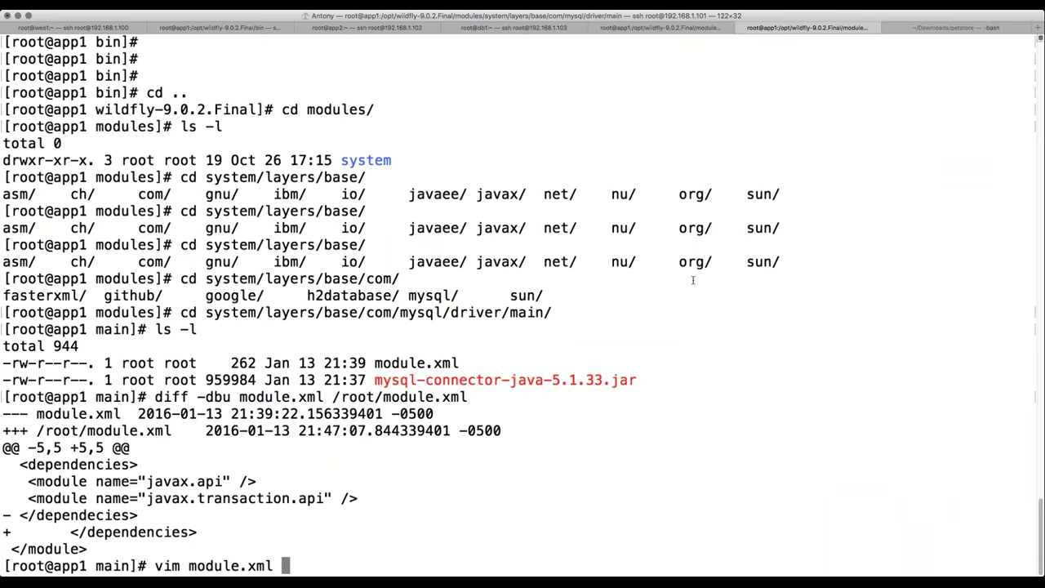
key(Return)
key(k)
key(l)
key(l)
key(l)
key(l)
key(l)
key(l)
key(l)
key(l)
key(l)
key(l)
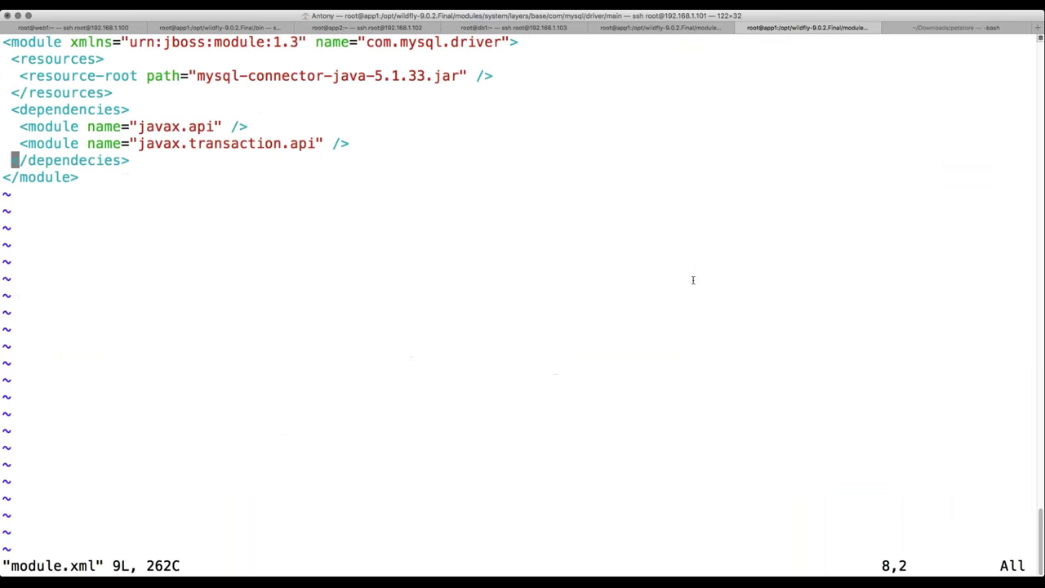
text(in)
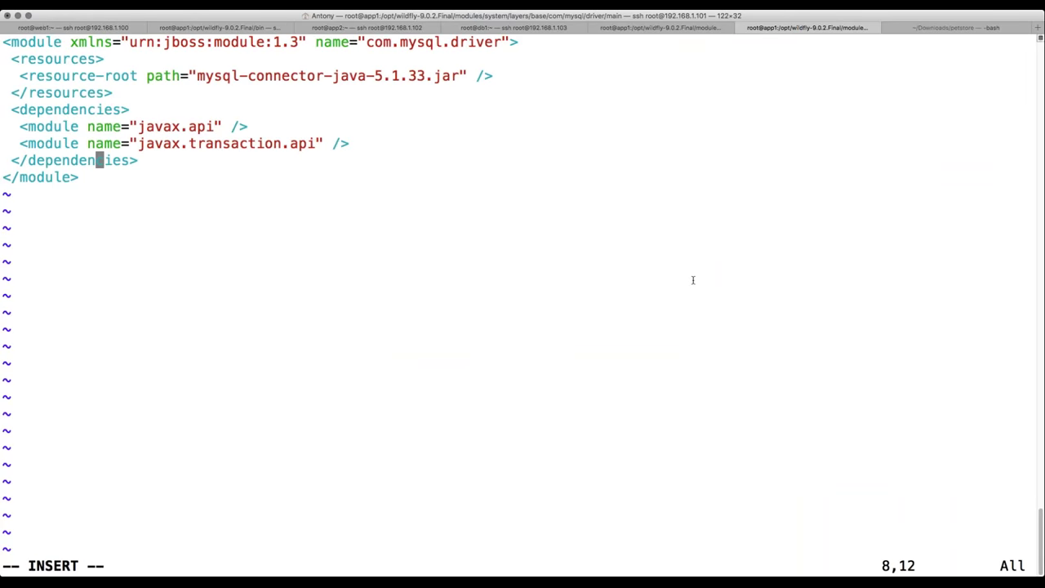
key(Escape)
text(:wq)
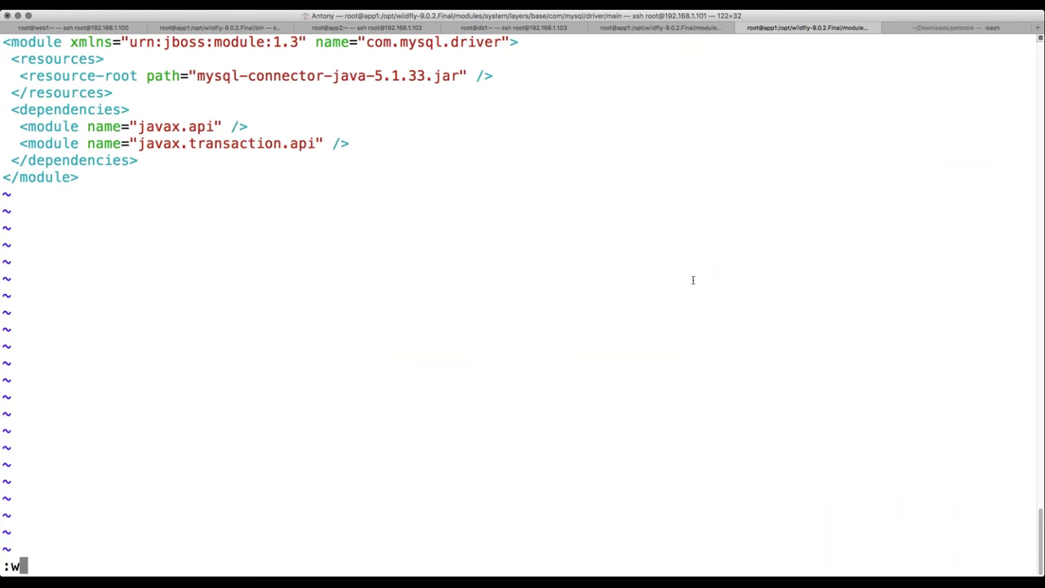
key(Return)
key(Return)
key(Return)
key(Return)
key(Return)
key(Return)
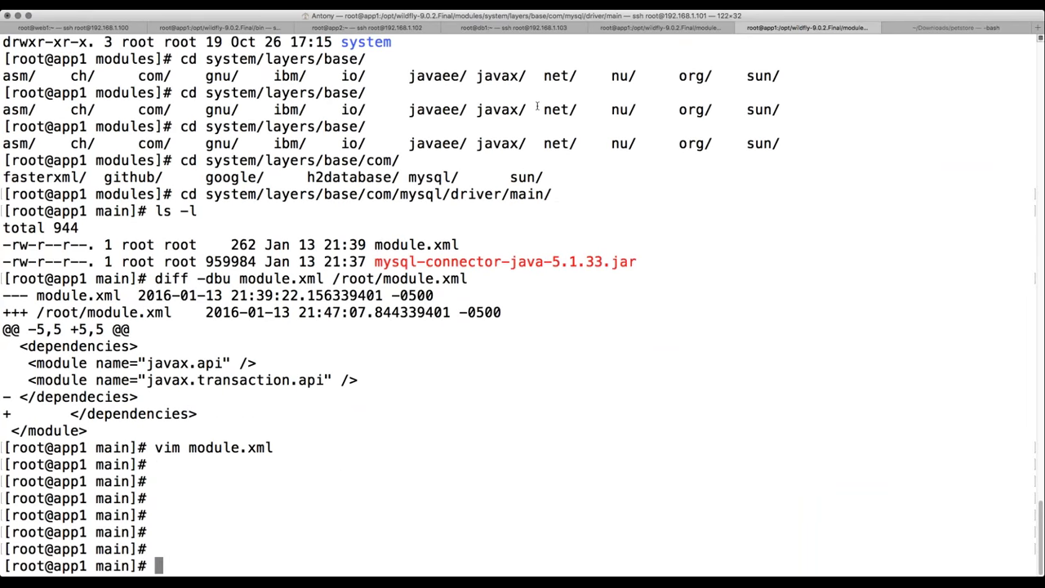
- Climb back up to wildfly-9.0.2.Final/bin and launch ./jboss-cli.sh
text(cd ..)
key(Return)
text(cd ..)
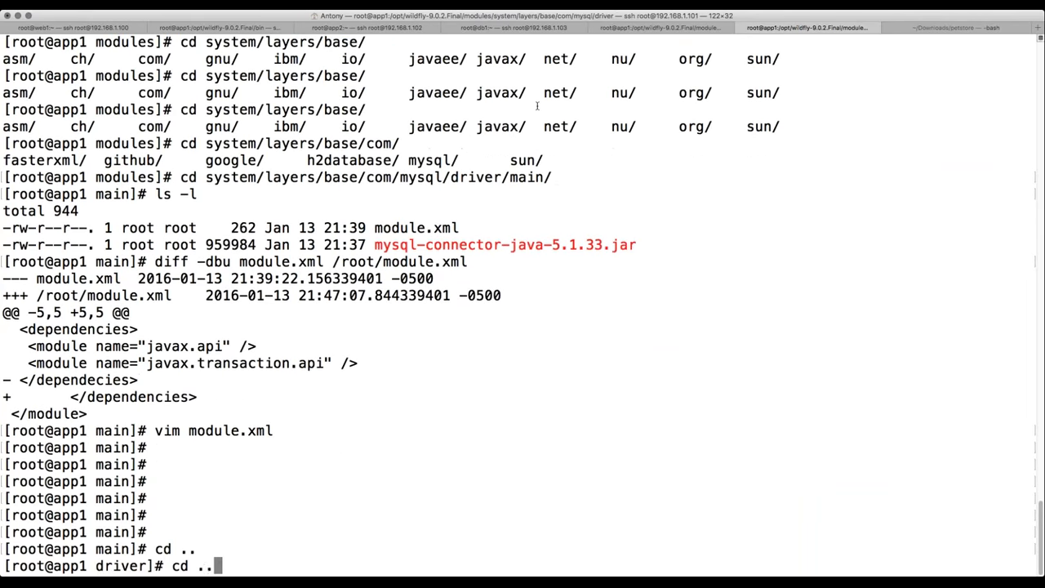
key(Return)
text(cd ..)
key(Return)
text(cd ..)
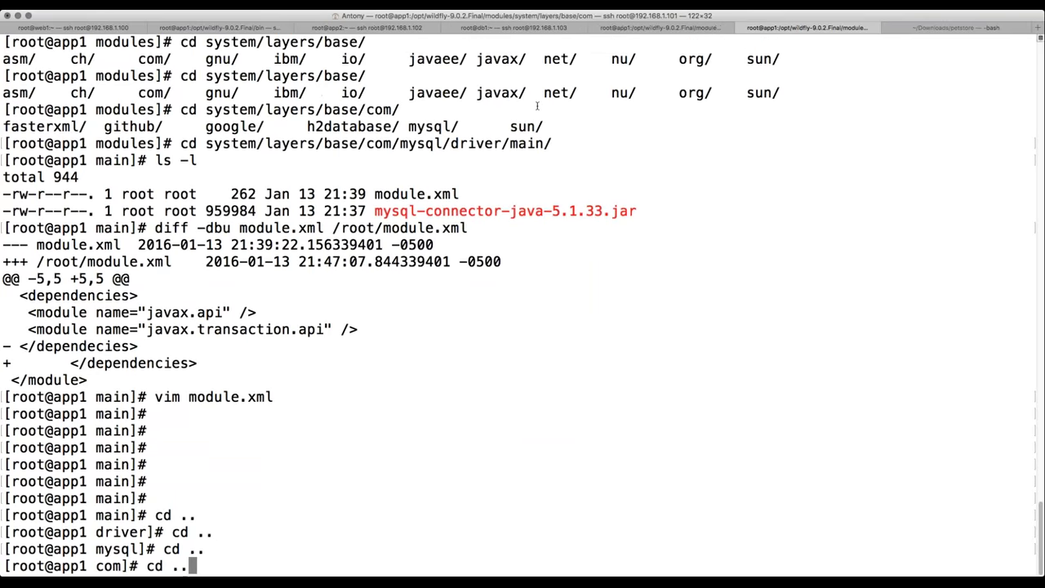
key(Return)
text(cd ..)
key(Return)
text(cd ..)
key(Return)
text(cd ..)
key(Return)
text(cd ..)
key(Return)
text(cd bin/)
key(Return)
text(./jboss-cli.sh)
key(Return)
- Connect the CLI to 192.168.1.101 and rerun the mysql jdbc-driver add command, now succeeding
text(c)
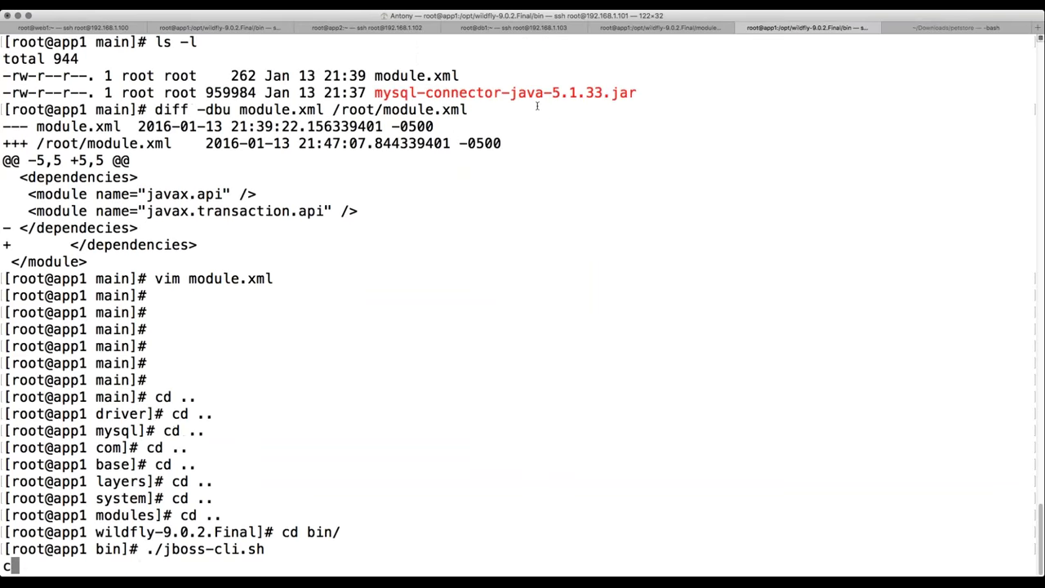
text(connect 192)
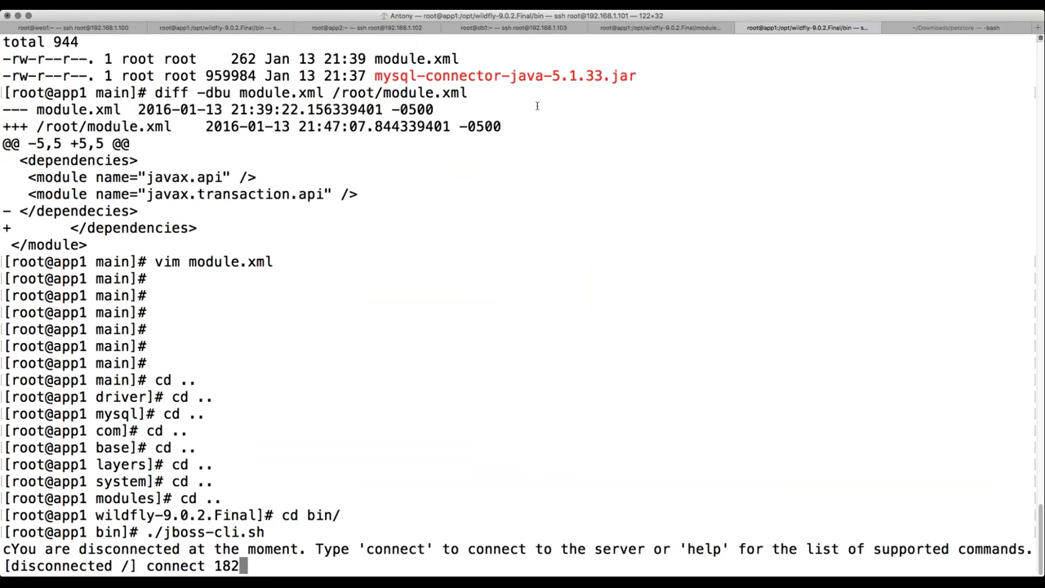
key(BackSpace)
key(BackSpace)
text(92.1681)
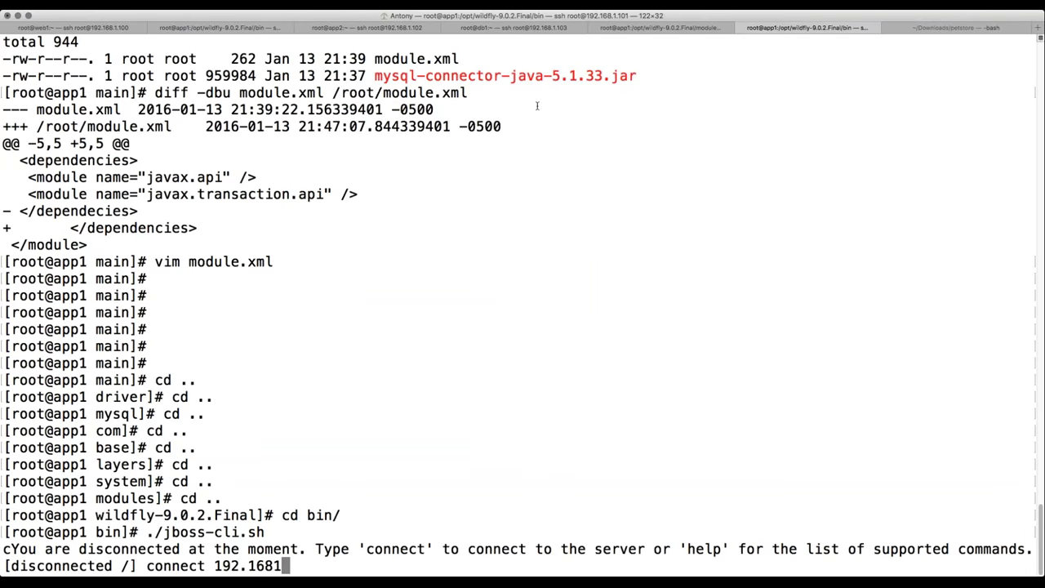
key(BackSpace)
text(.1.1)
key(Return)
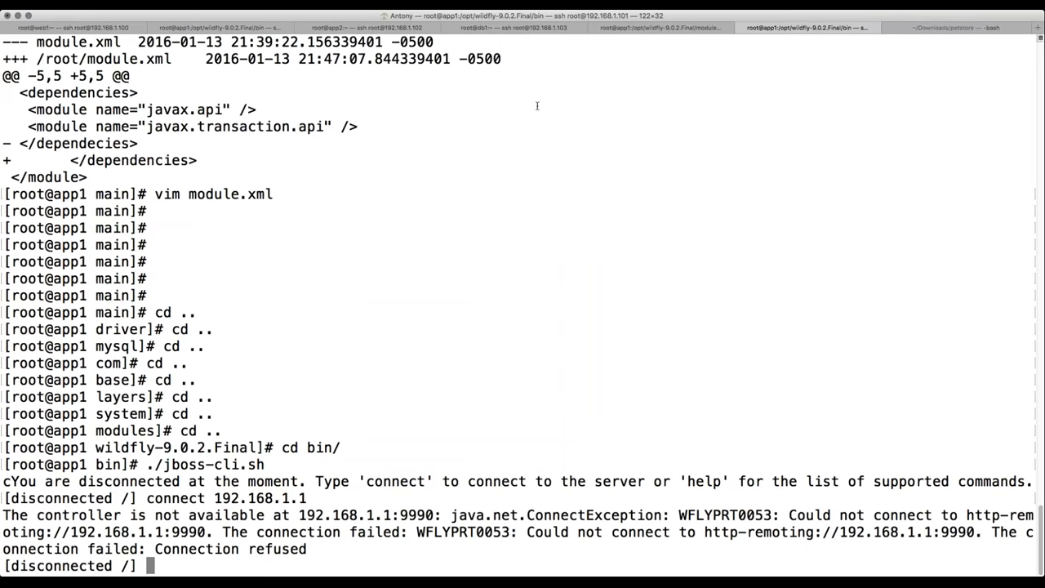
key(Up)
text(01)
key(Return)
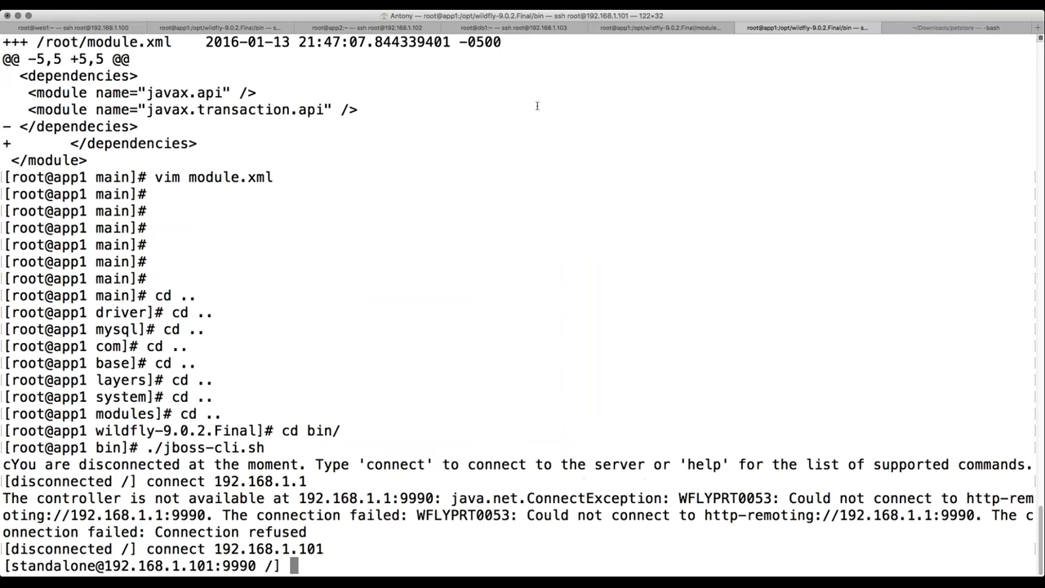
key(Up)
key(Up)
key(Return)
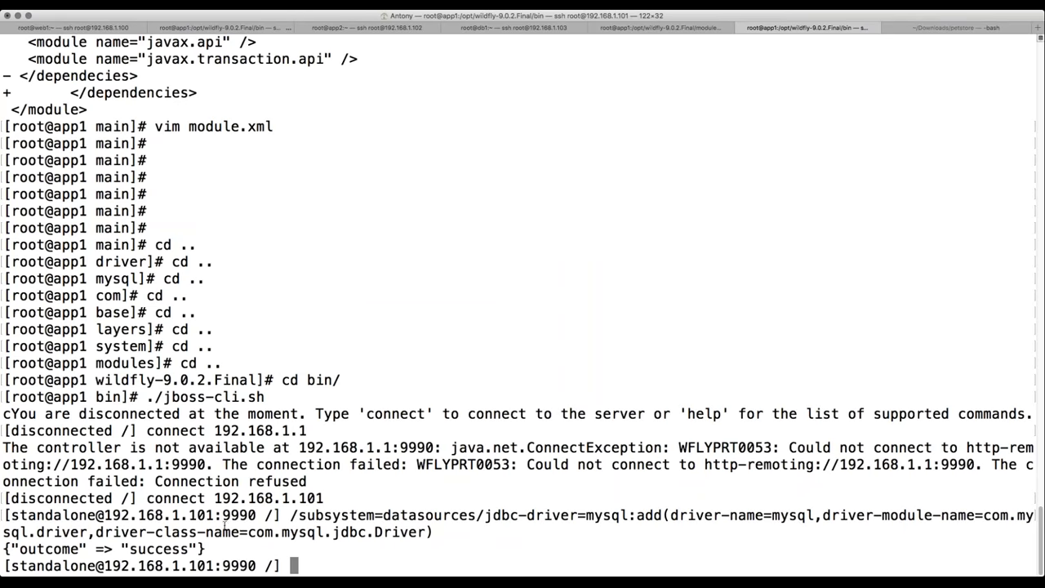
- Highlight the command's parts: datasources subsystem, mysql driver name, driver module and com.mysql.jdbc.Driver class
drag(5, 514, 345, 566)
click(316, 514)
drag(299, 515, 462, 515)
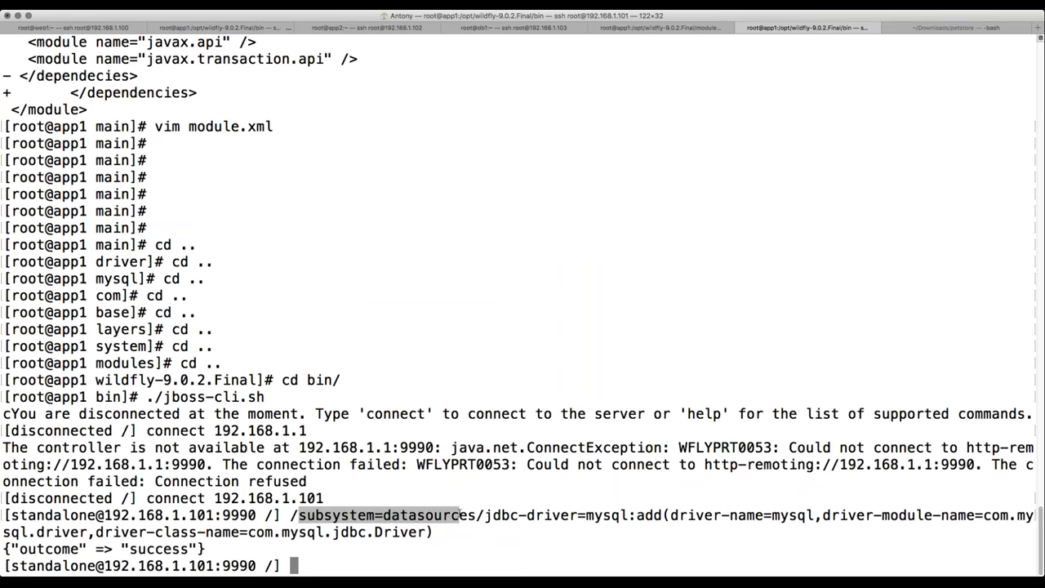
double_click(469, 520)
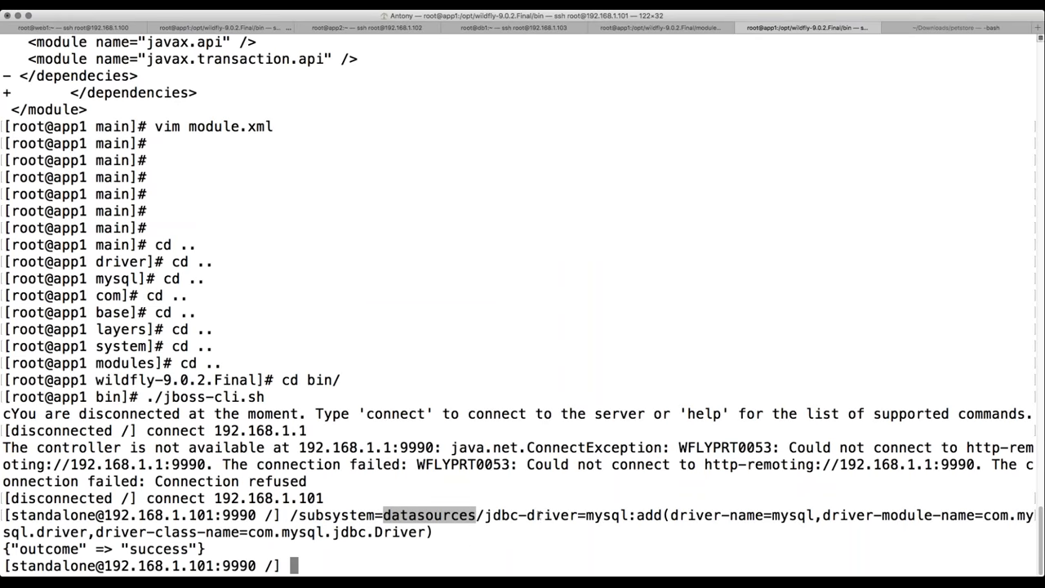
drag(586, 515, 636, 515)
click(662, 520)
double_click(694, 523)
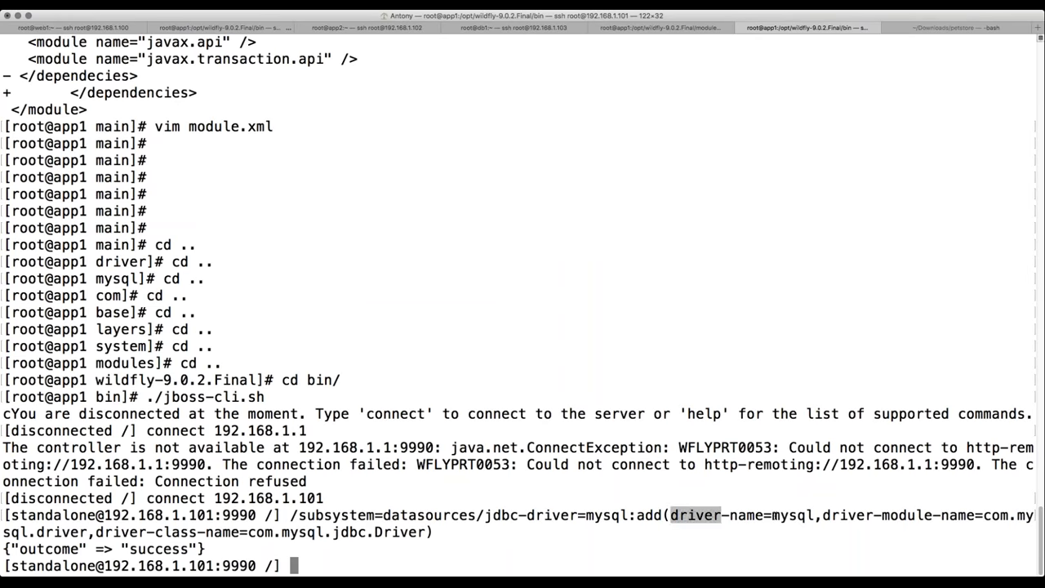
double_click(796, 517)
double_click(918, 515)
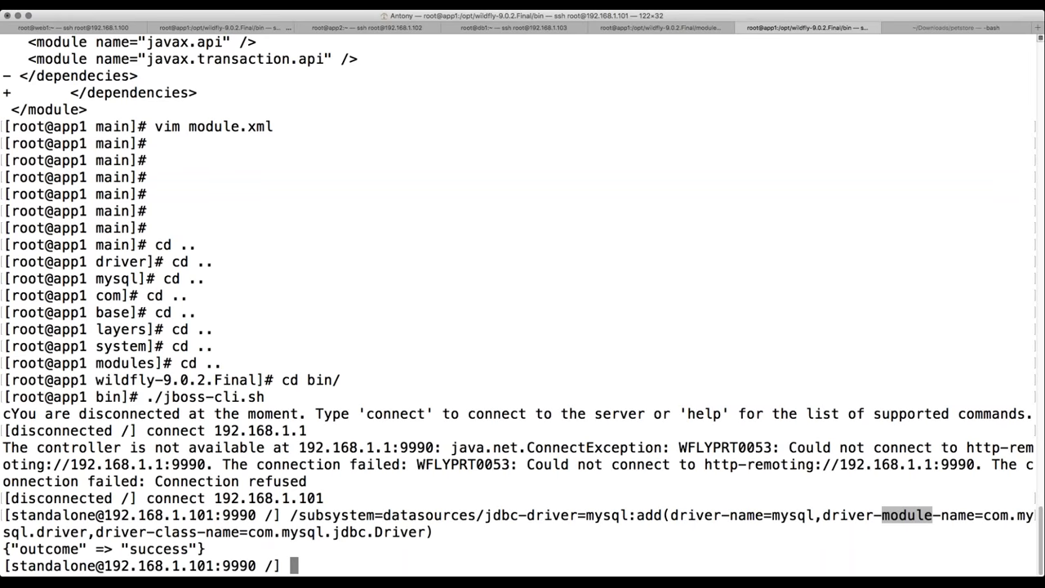
drag(249, 532, 419, 532)
click(419, 533)
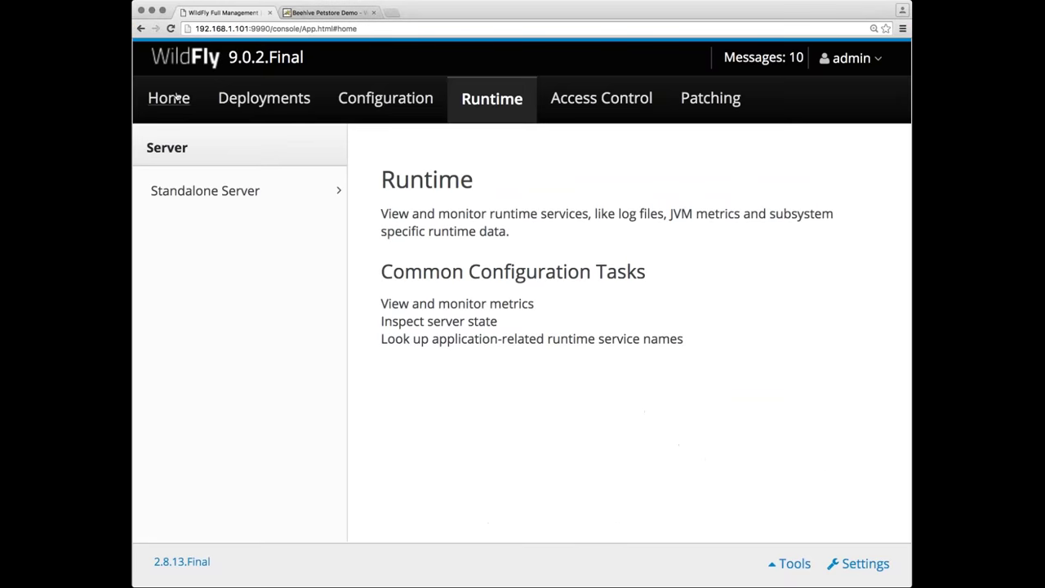
- Navigate to Configuration > Subsystems > Datasources > Non-XA in the console
click(169, 98)
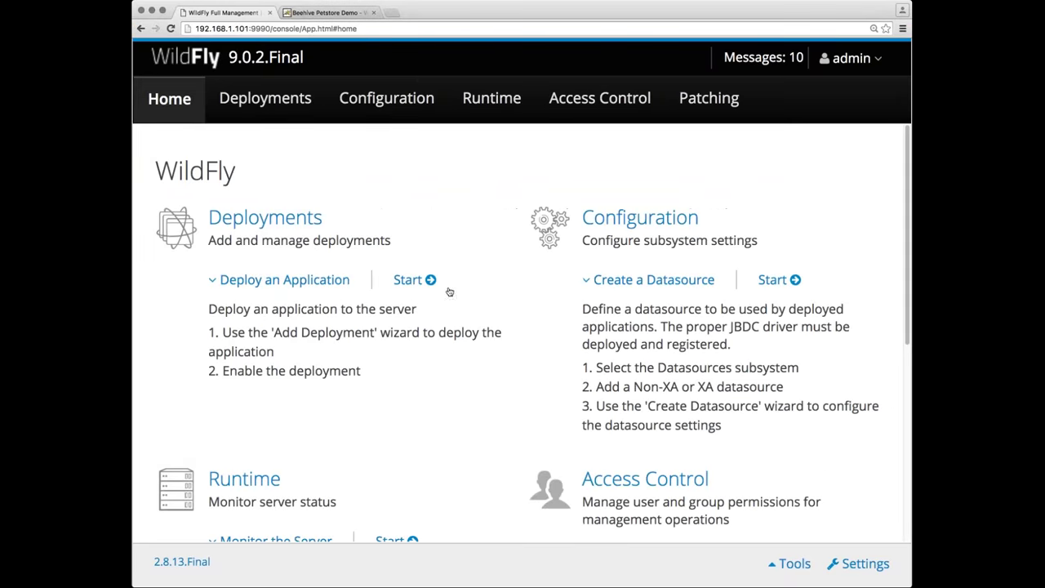
click(414, 99)
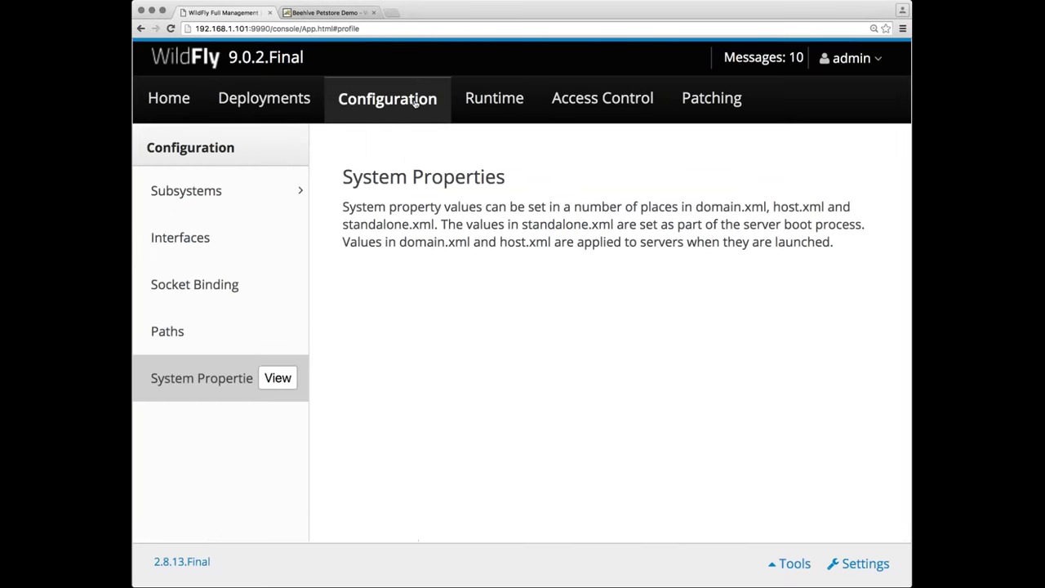
click(186, 192)
click(422, 244)
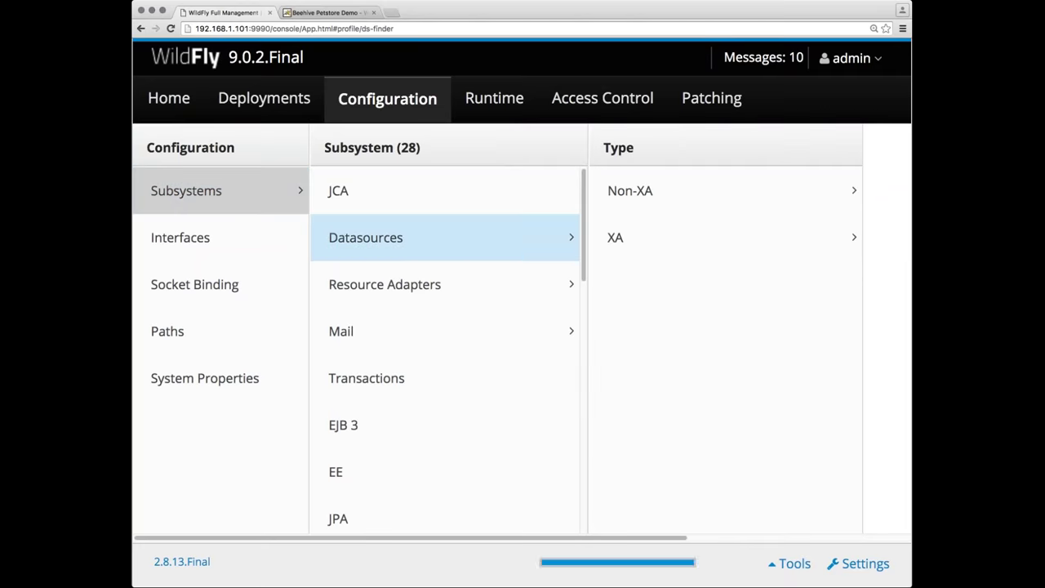
key(Right)
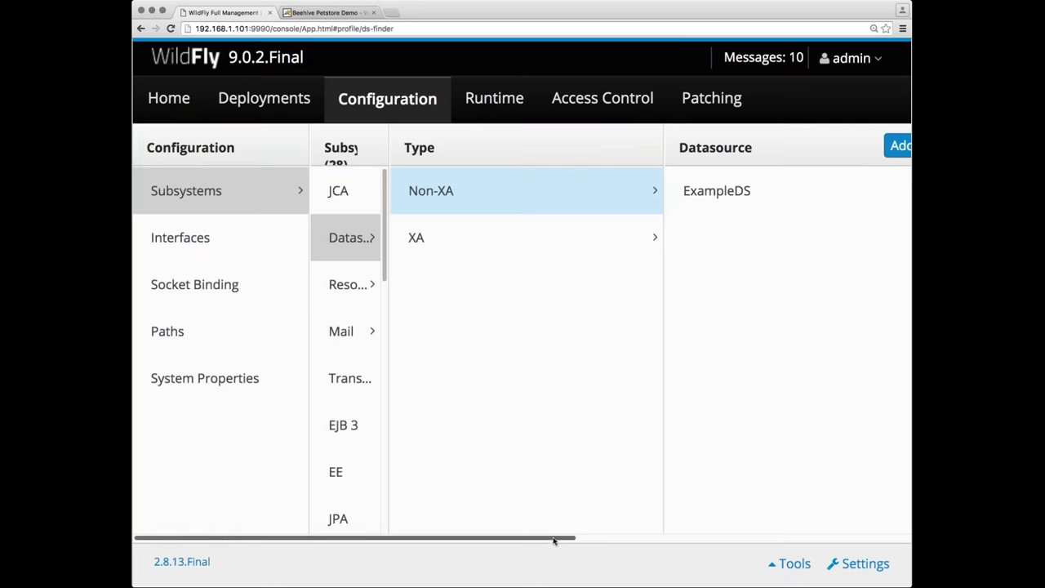
click(611, 537)
- Start adding a MySQL datasource named MySqlDS using the detected mysql driver
click(538, 146)
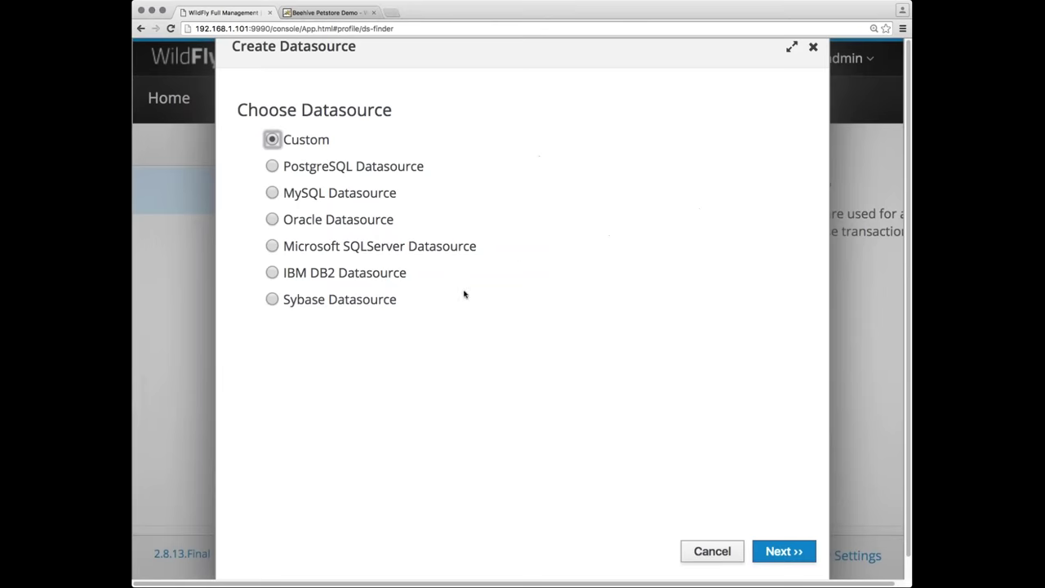
click(272, 192)
click(771, 544)
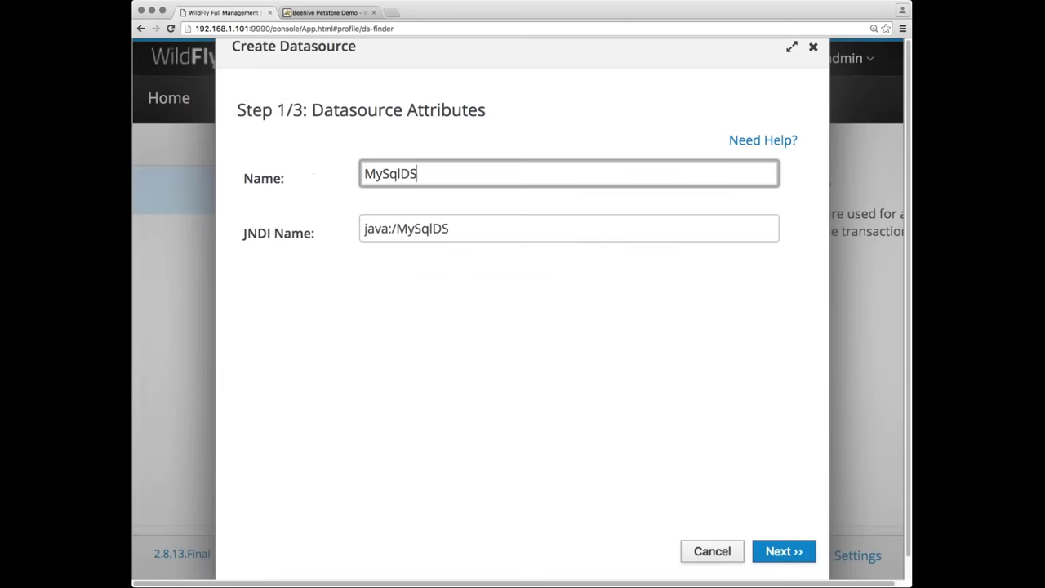
key(Return)
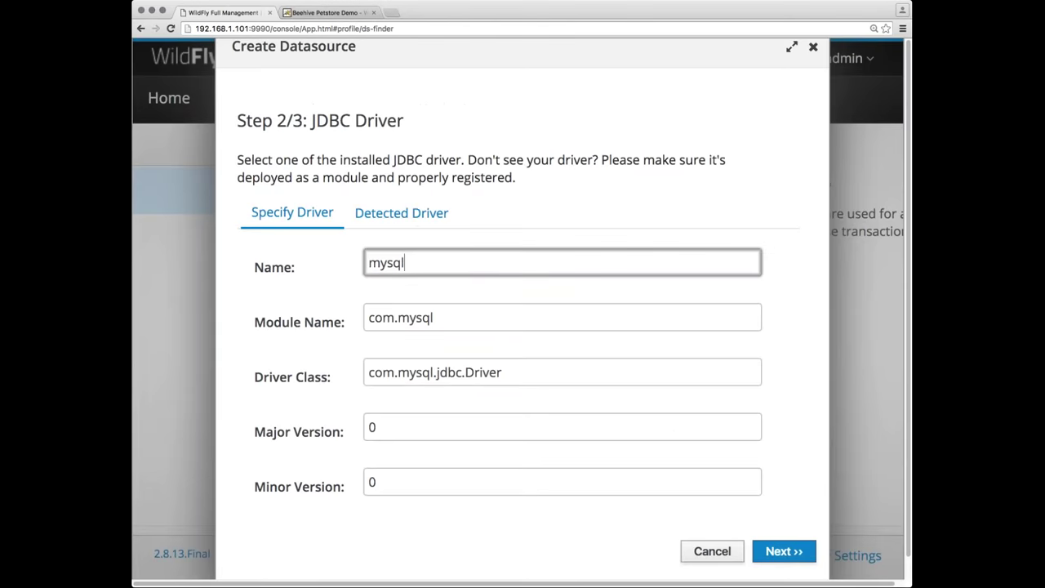
click(402, 212)
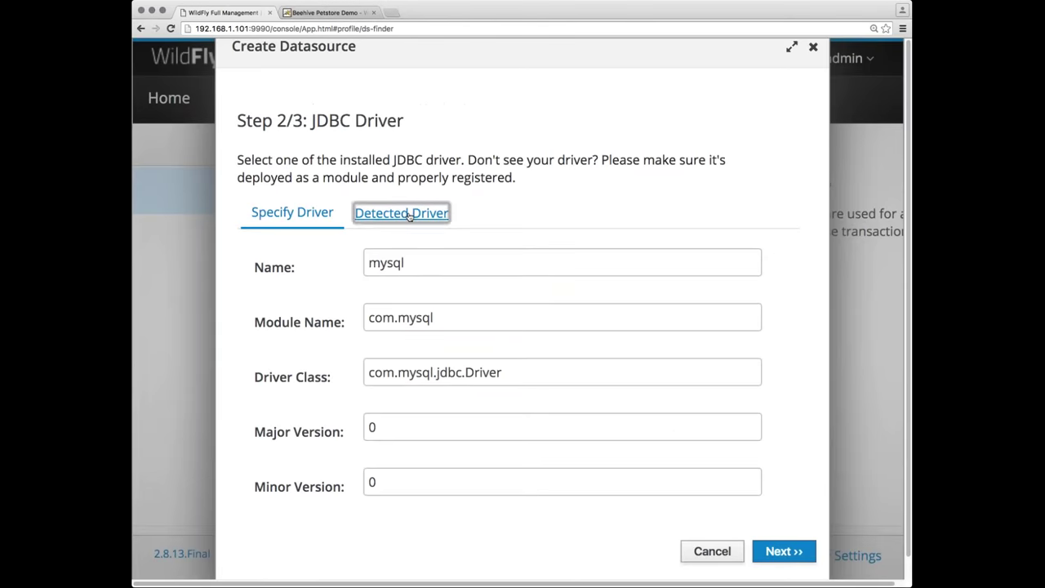
click(416, 326)
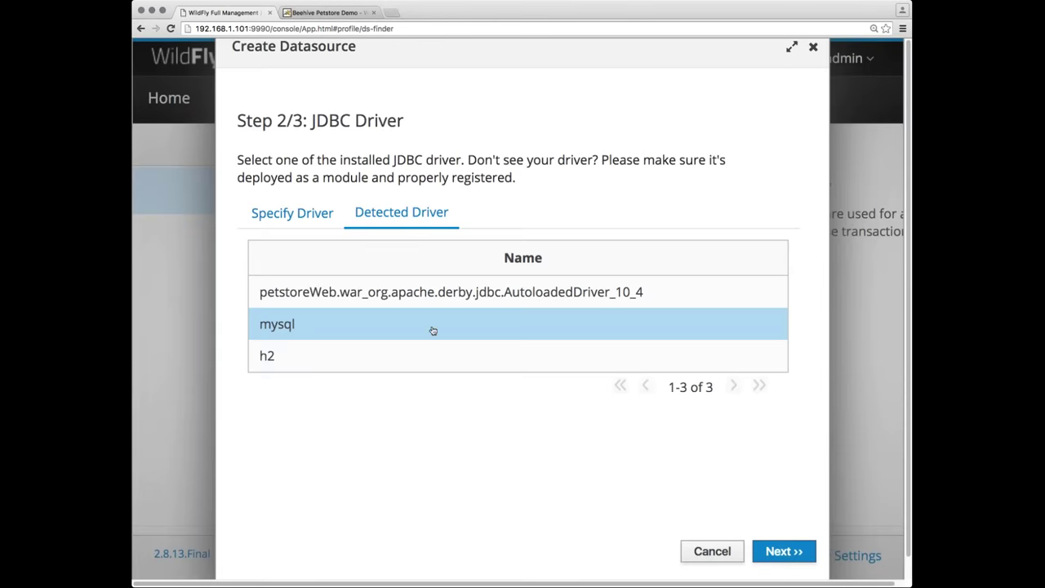
click(789, 556)
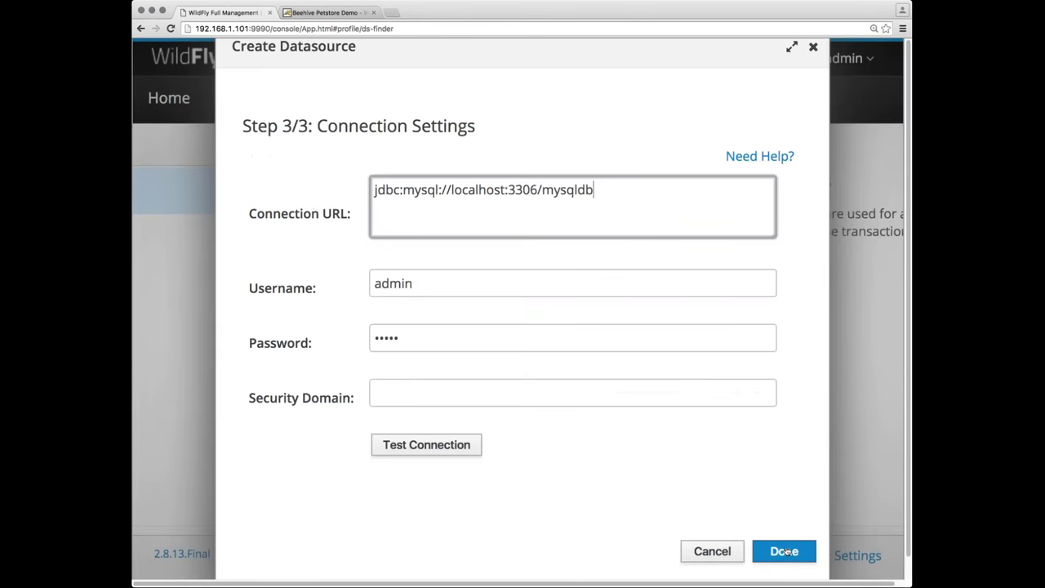
- Inspect the localhost:3306/mysqldb connection URL, then cancel the wizard without saving
mouse_move(594, 189)
mouse_down()
mouse_move(377, 196)
mouse_move(594, 191)
mouse_up()
click(415, 392)
click(441, 233)
drag(409, 226, 722, 551)
click(722, 551)
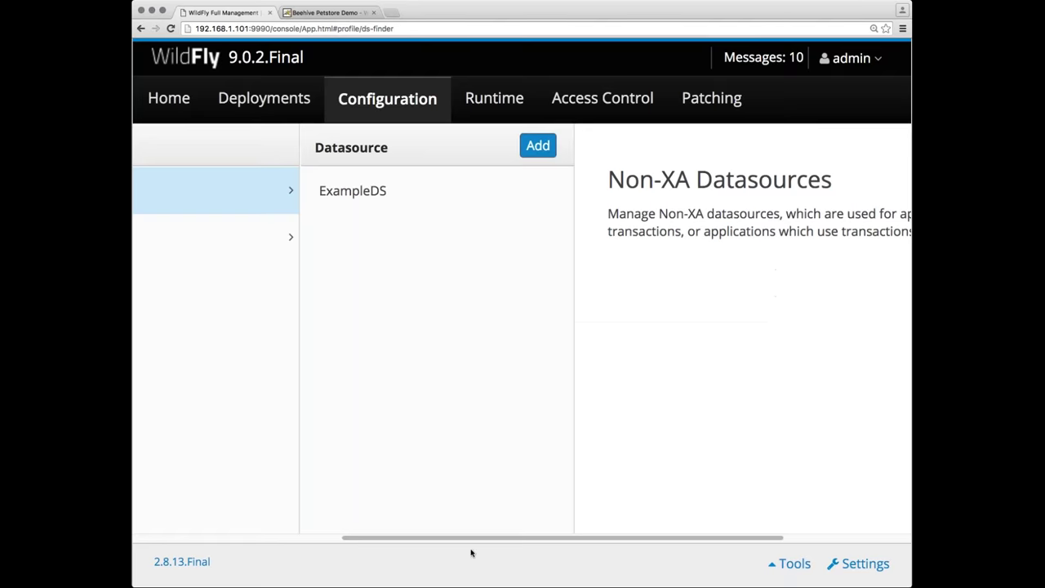
- Scroll the finder columns back left and open the admin user dropdown in the header
drag(471, 541, 245, 534)
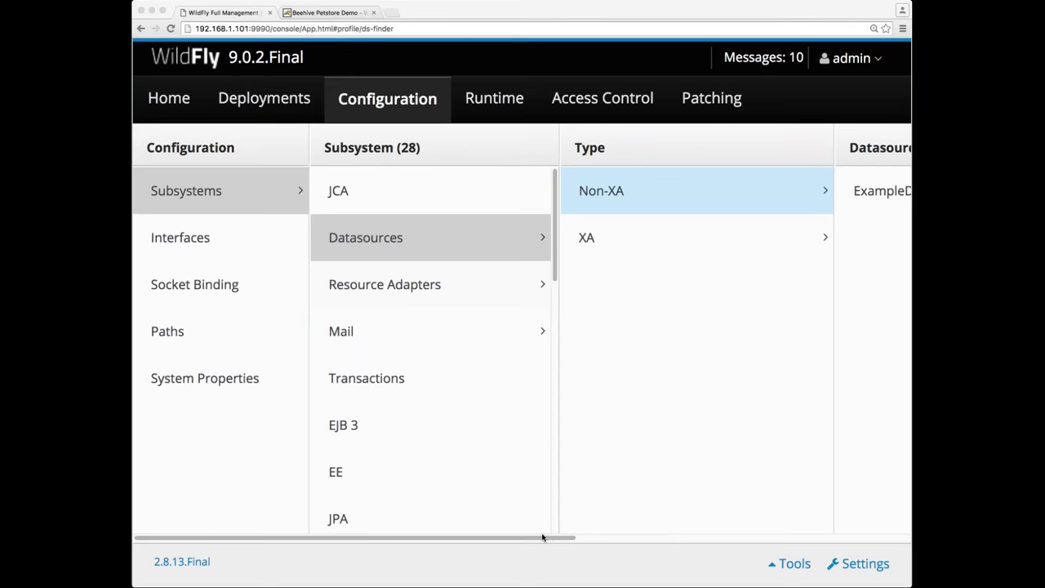
click(596, 541)
triple_click(595, 545)
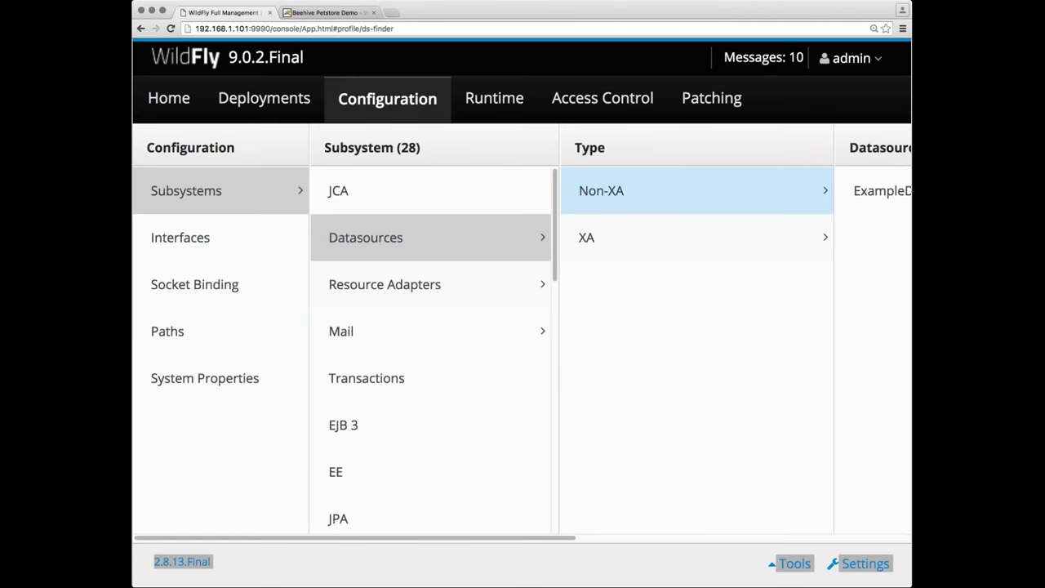
click(853, 58)
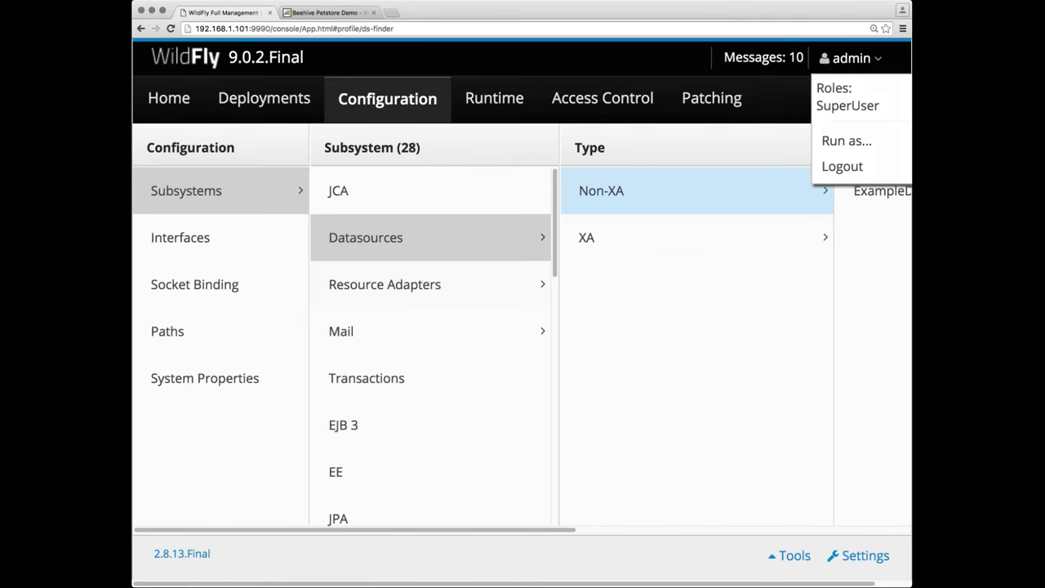
- Log out of the admin account, confirm, and close the JBoss Management tab
click(871, 175)
click(668, 417)
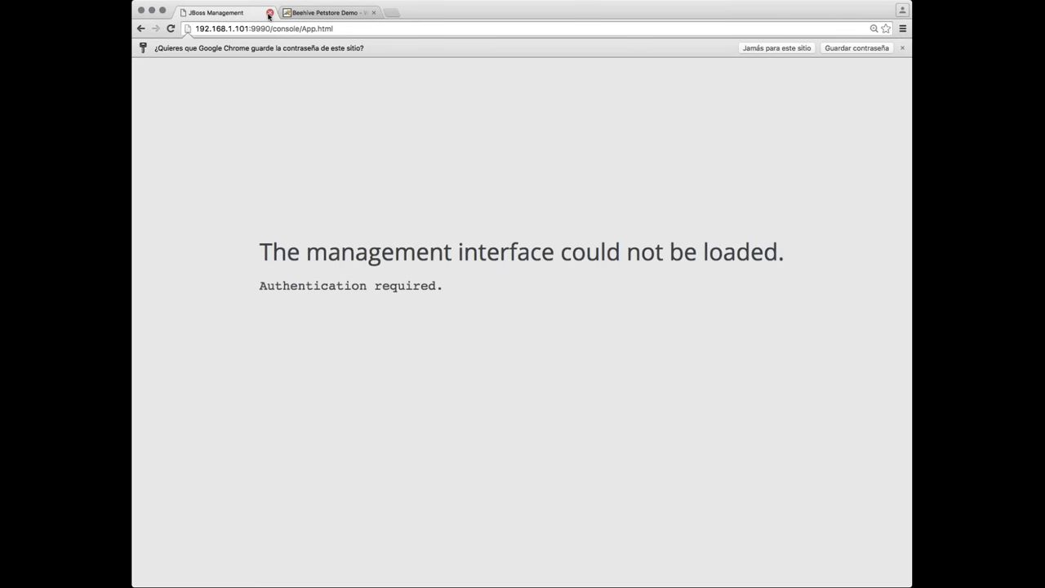
click(269, 13)
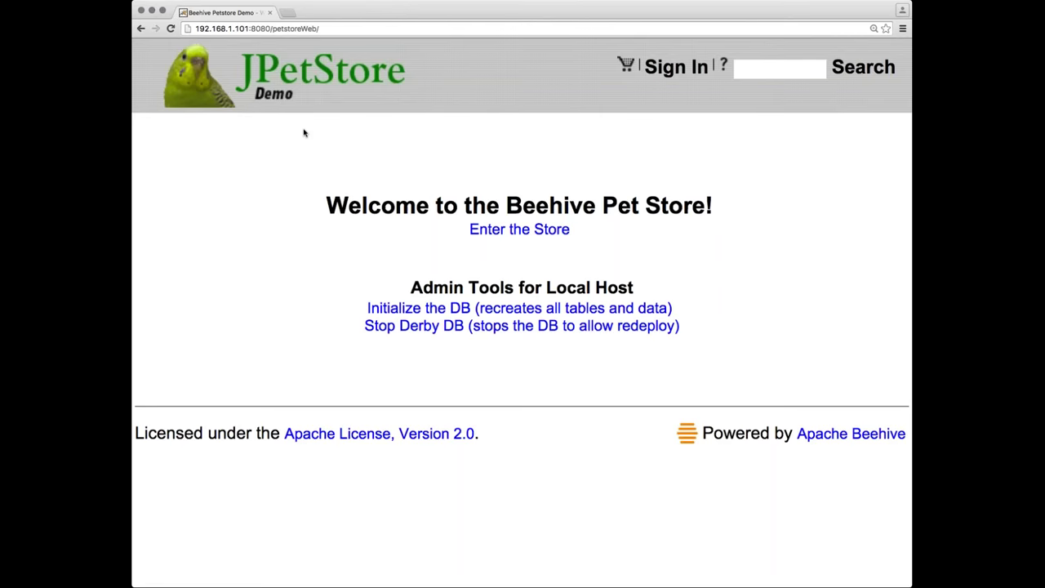
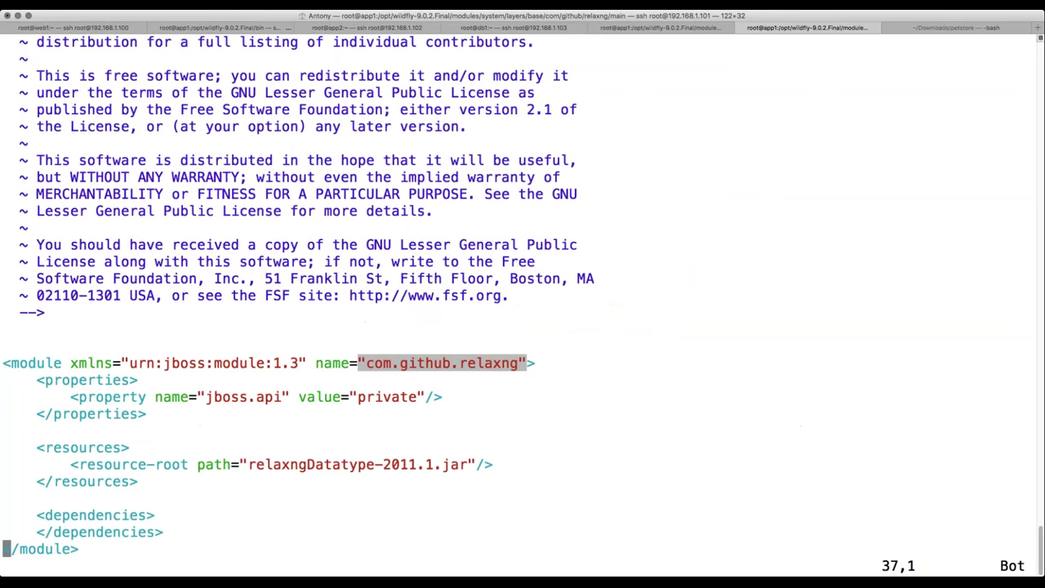
- Clear the selection on the module name in the open com.github.relaxng module.xml
click(541, 362)
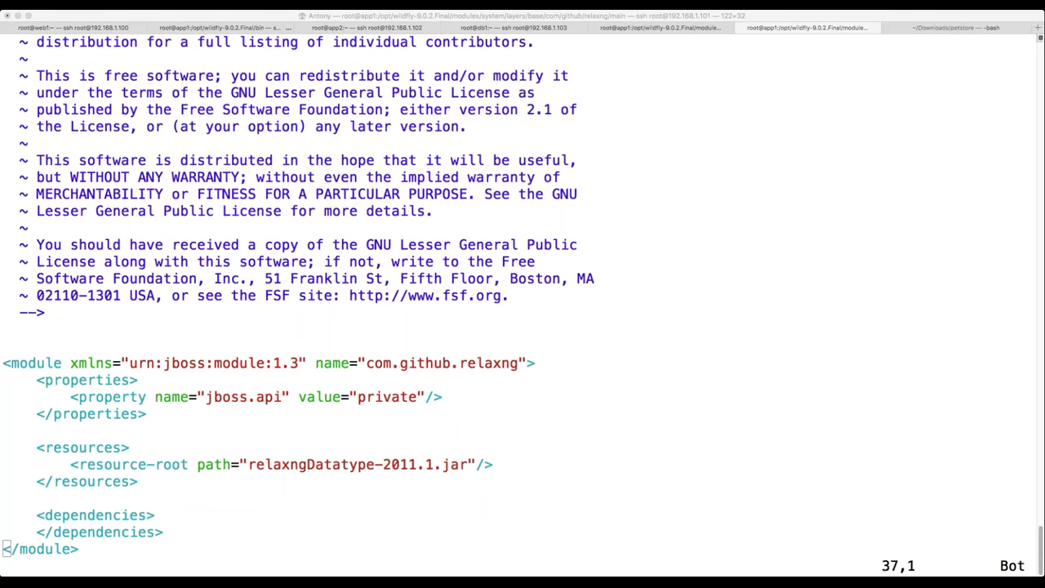
click(148, 560)
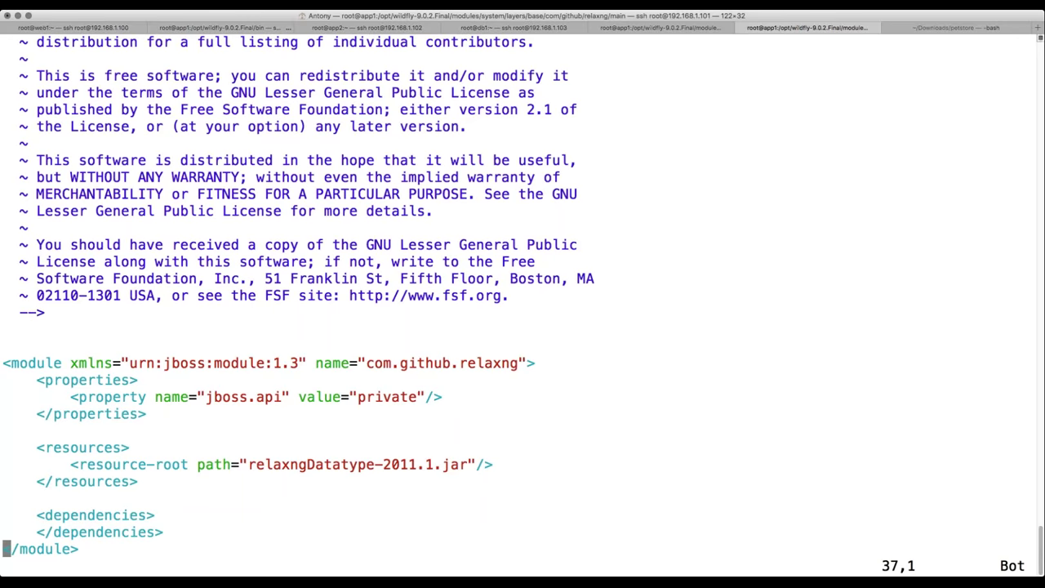
drag(11, 359, 39, 366)
click(39, 365)
drag(4, 362, 117, 554)
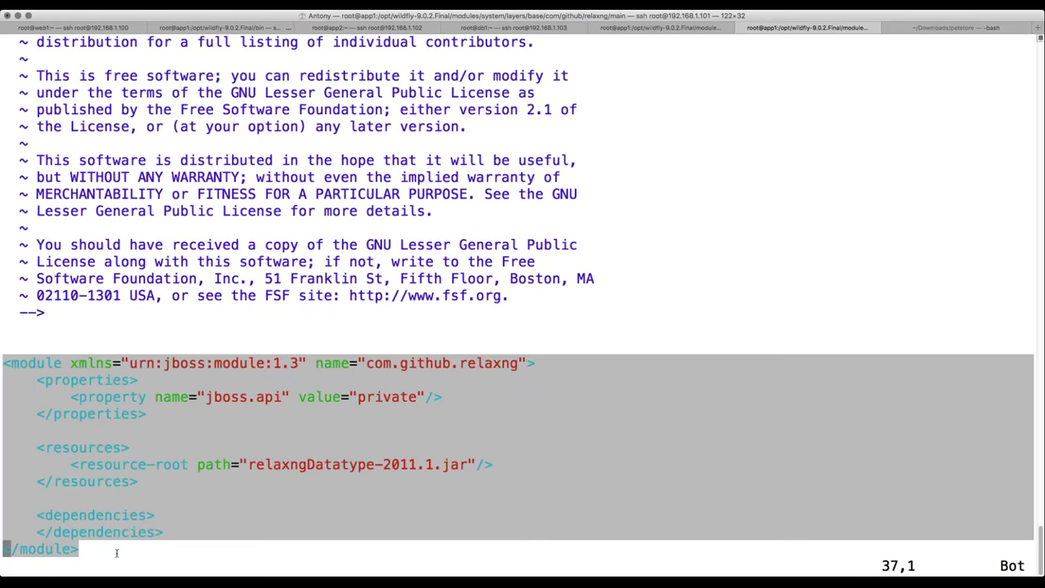
click(117, 553)
drag(6, 366, 22, 379)
click(290, 412)
click(200, 508)
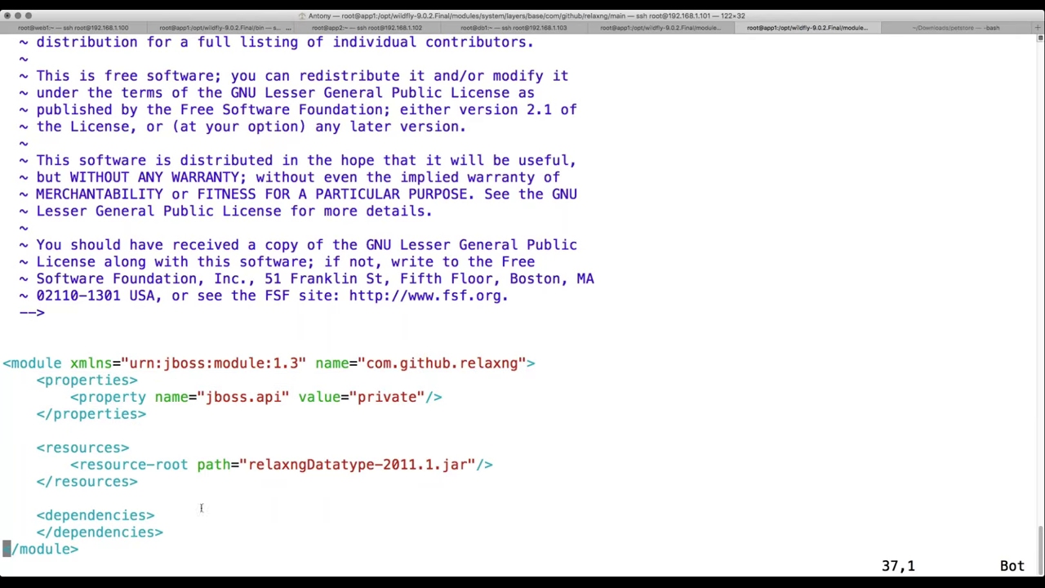
drag(200, 508, 33, 444)
click(188, 479)
- Check the WildFly server log in the wildfly bin session, then bring up the Subsystems list
click(220, 28)
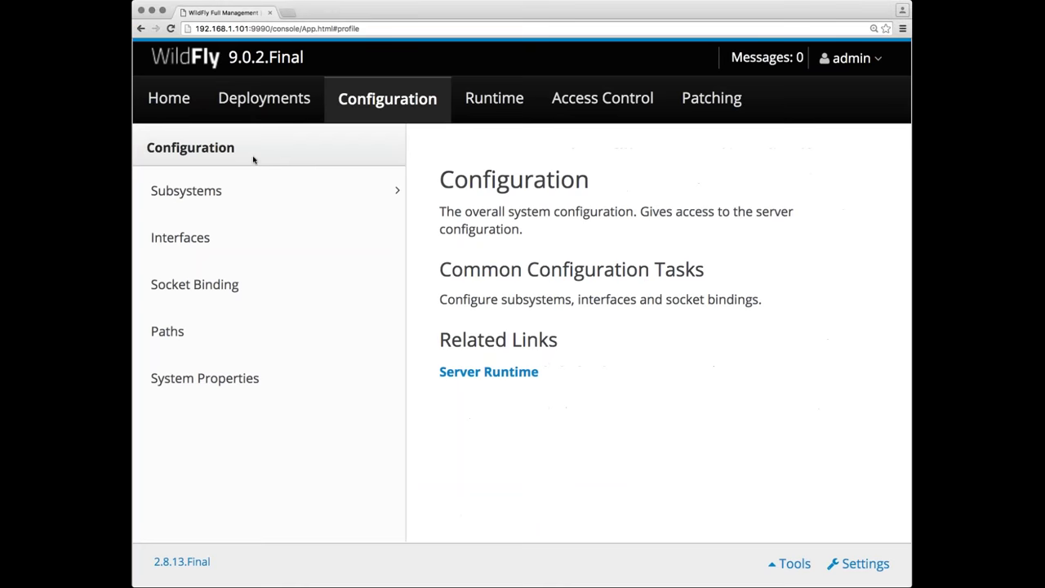
click(260, 191)
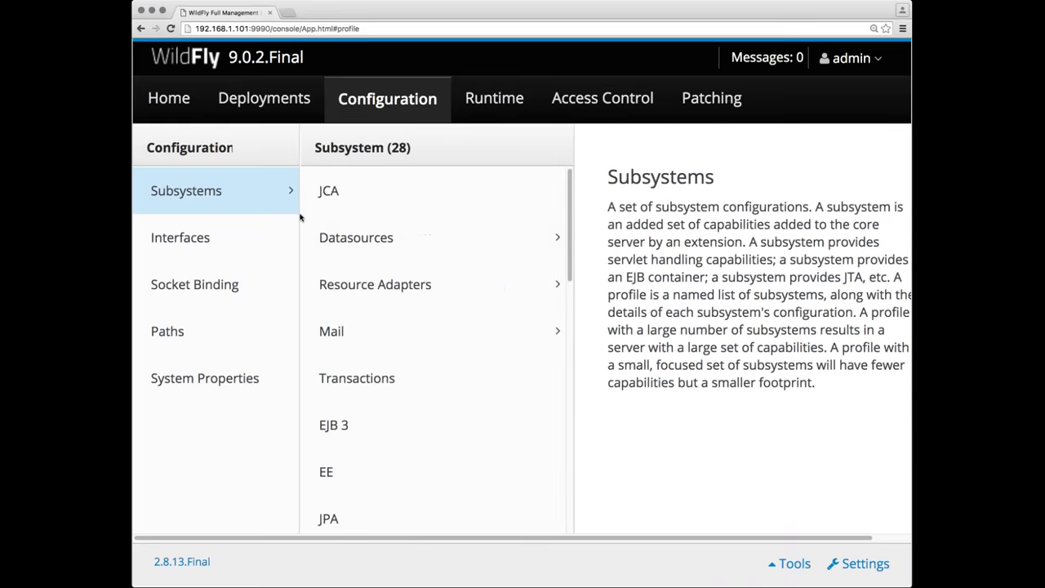
- View the EJB 3 subsystem settings and return to the subsystem list
click(408, 417)
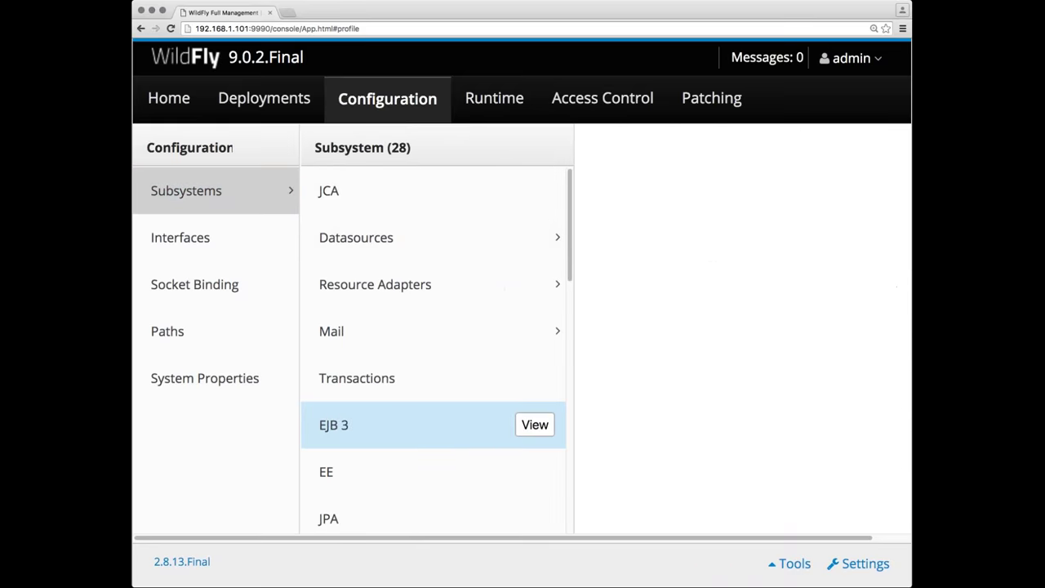
click(537, 426)
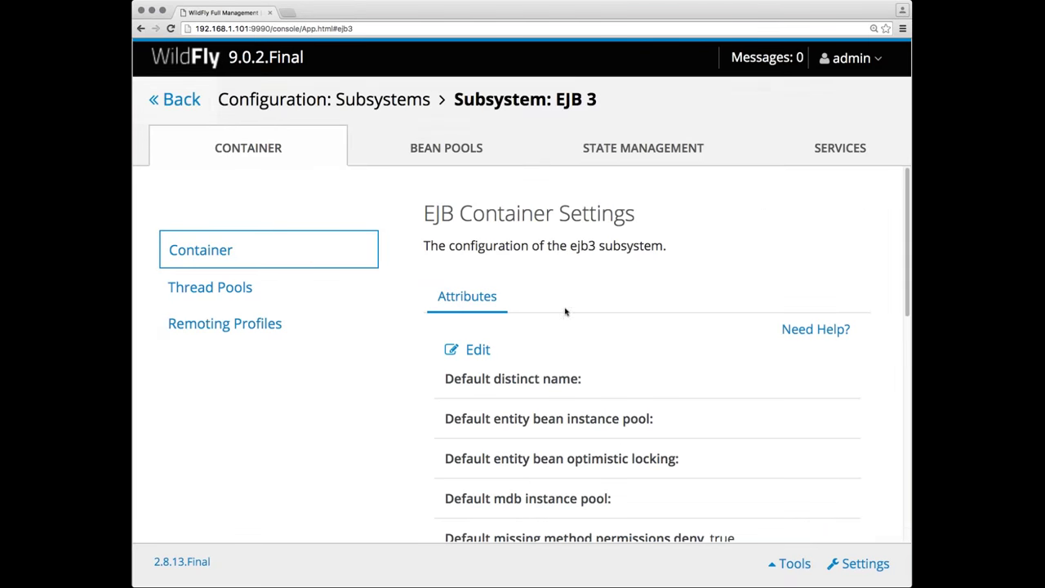
click(172, 100)
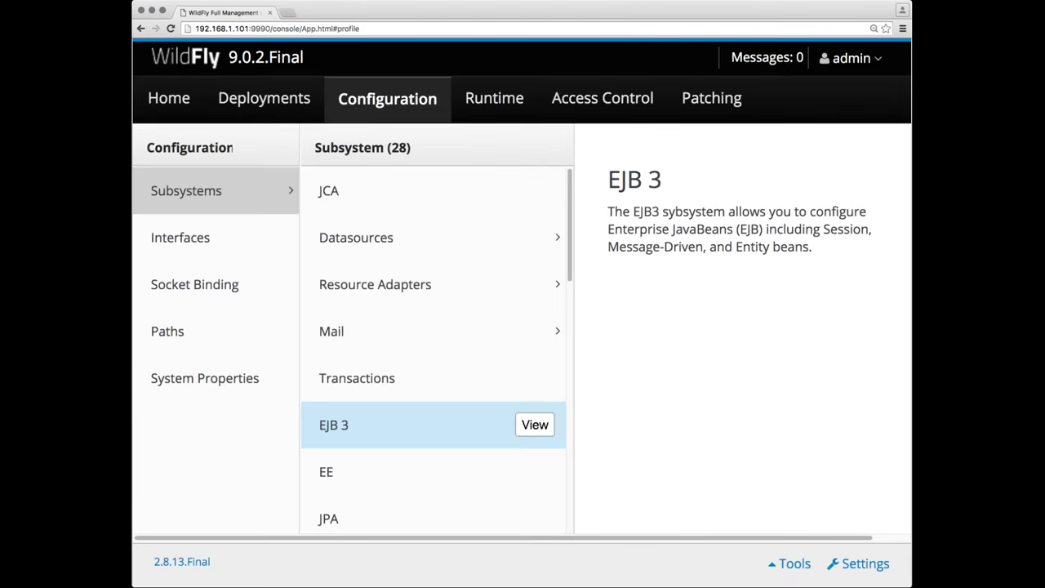
- Scroll down the subsystem list and open the Pojo subsystem page
scroll(527, 327, down, 5)
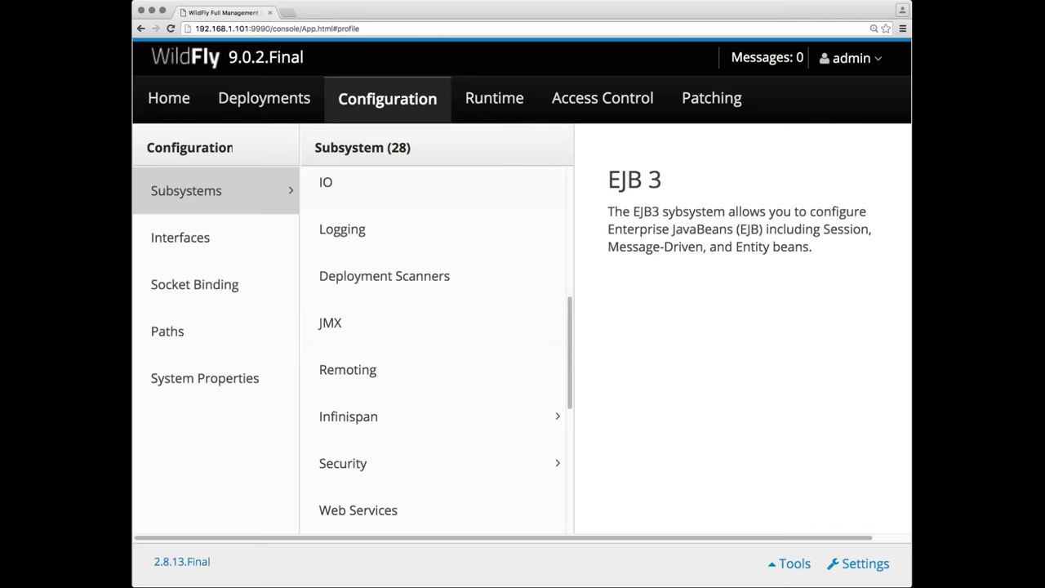
scroll(534, 334, down, 5)
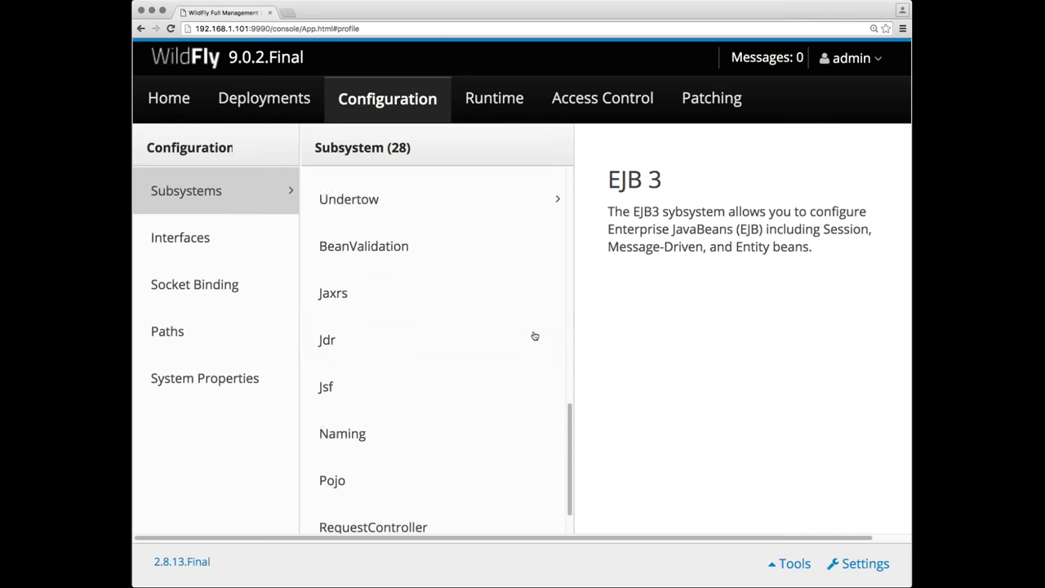
scroll(535, 336, down, 3)
click(380, 346)
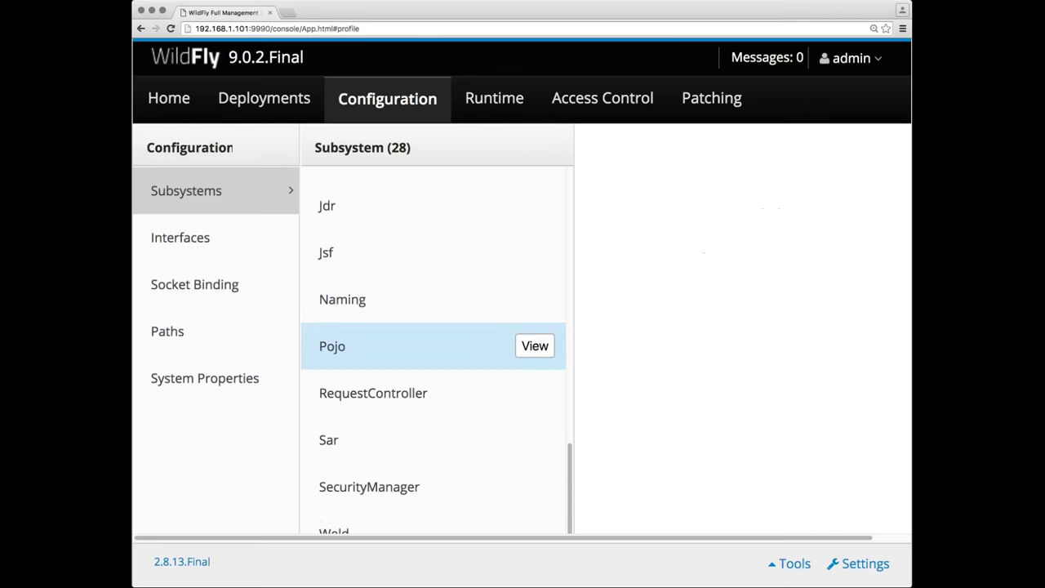
click(521, 345)
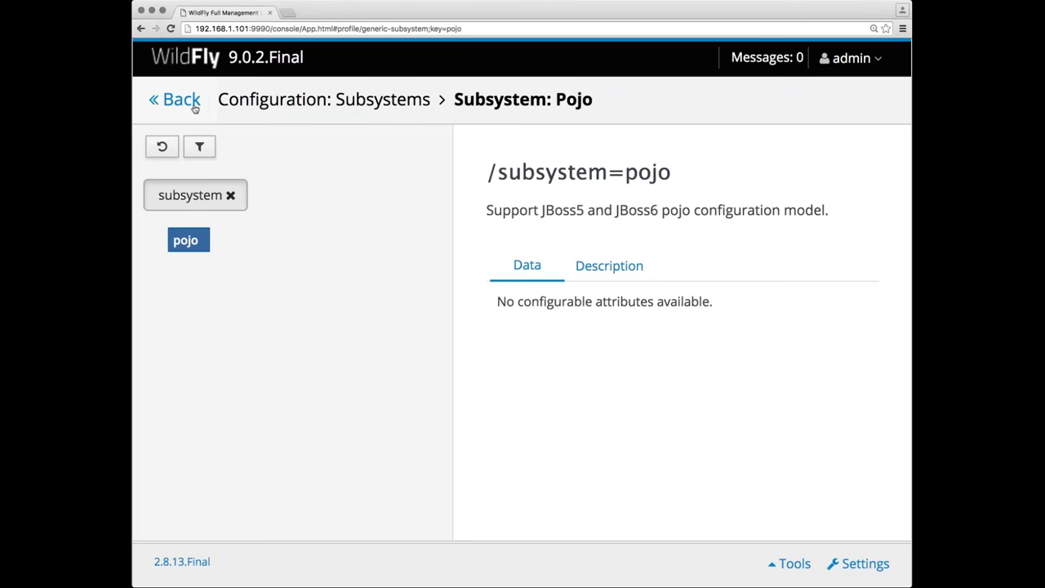
- Highlight the word pojo in the /subsystem=pojo heading, then clear the selection
drag(671, 173, 468, 175)
click(469, 175)
drag(678, 175, 625, 171)
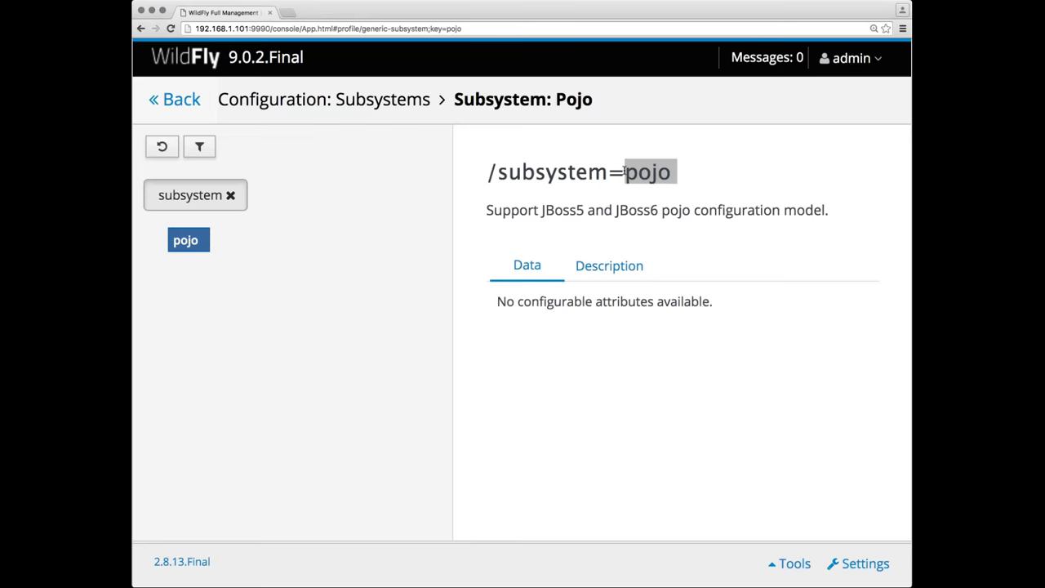
click(624, 172)
double_click(658, 172)
click(635, 178)
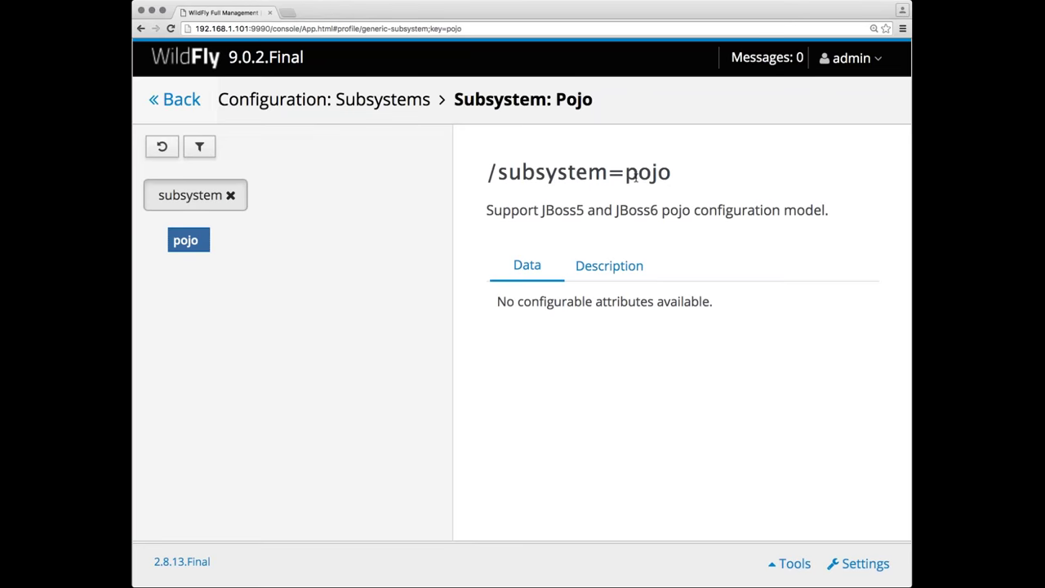
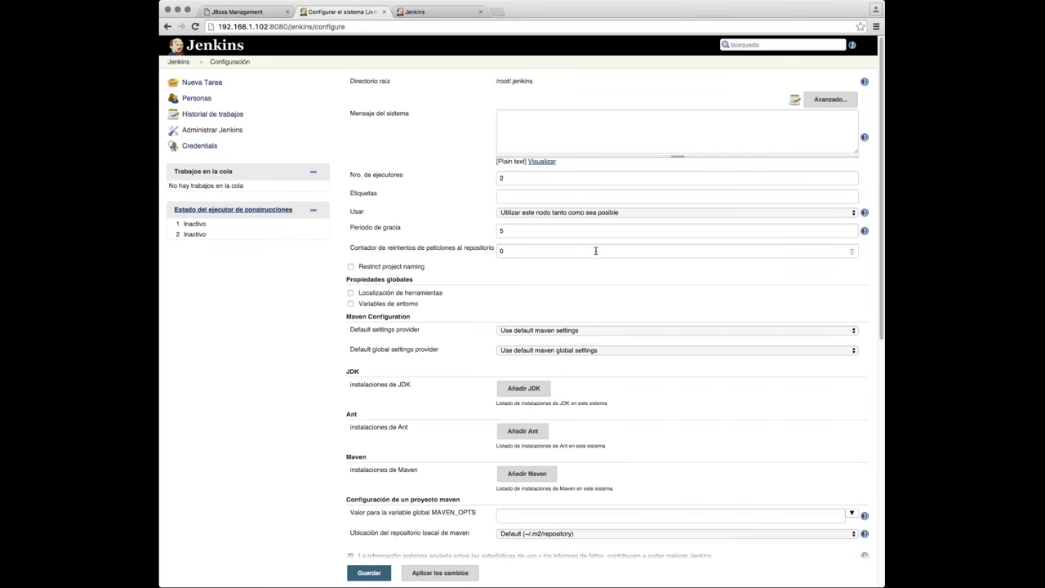
- Add a new JDK installation named /opt/java
drag(461, 82, 561, 84)
click(562, 84)
scroll(659, 356, down, 3)
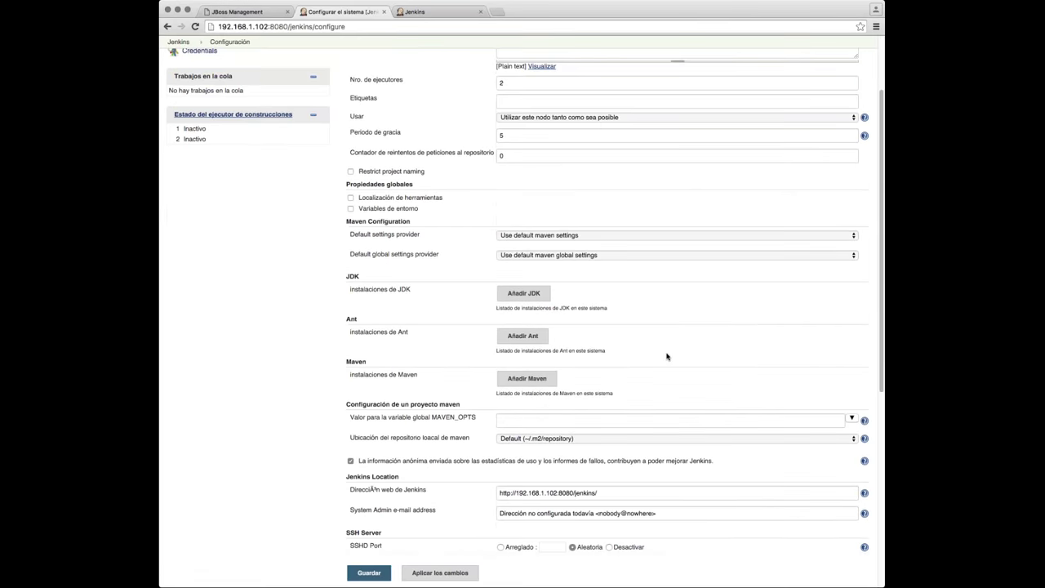
click(523, 293)
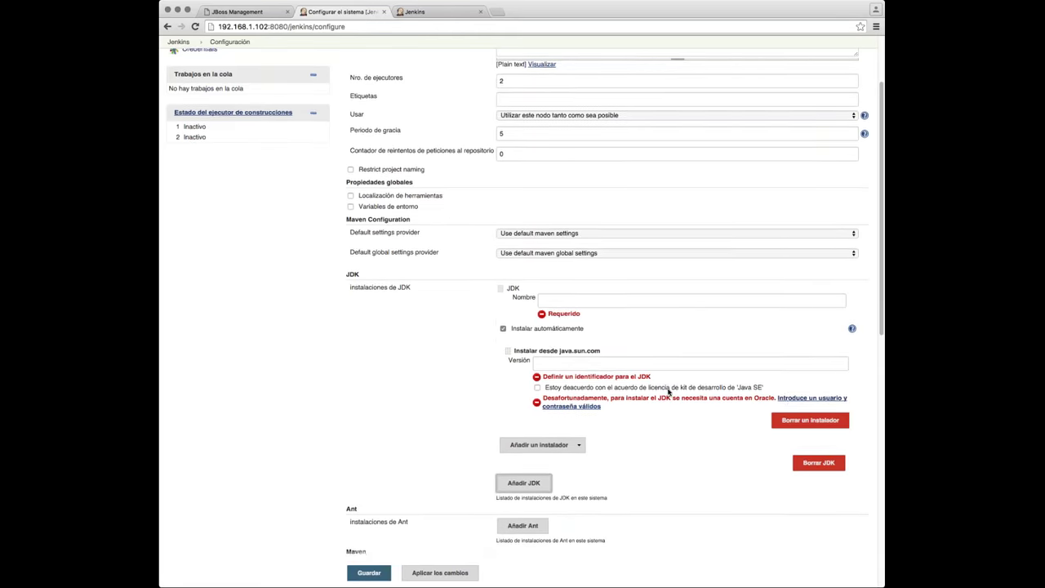
scroll(670, 392, down, 3)
click(572, 212)
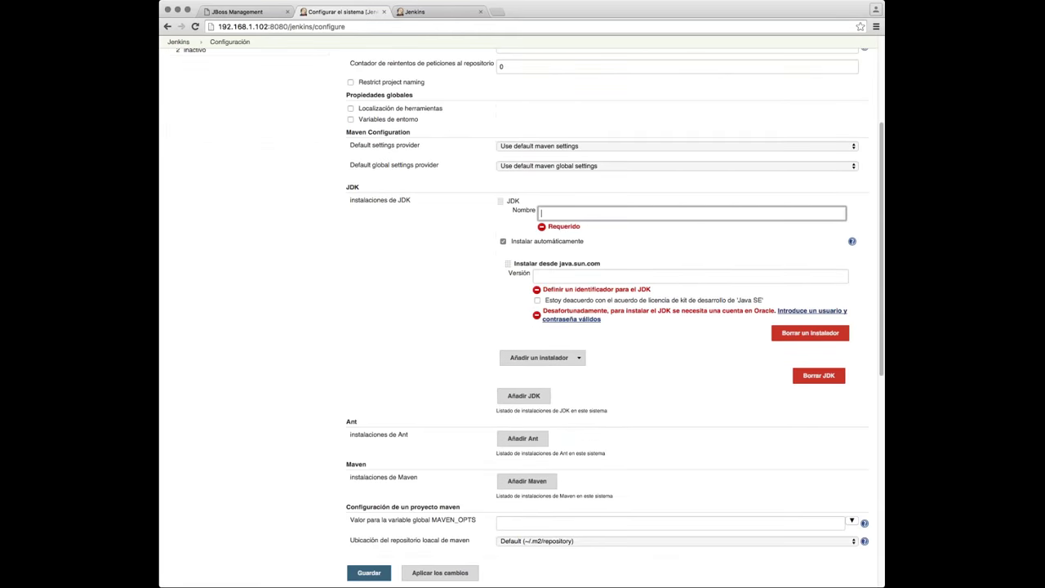
key(super+Tab)
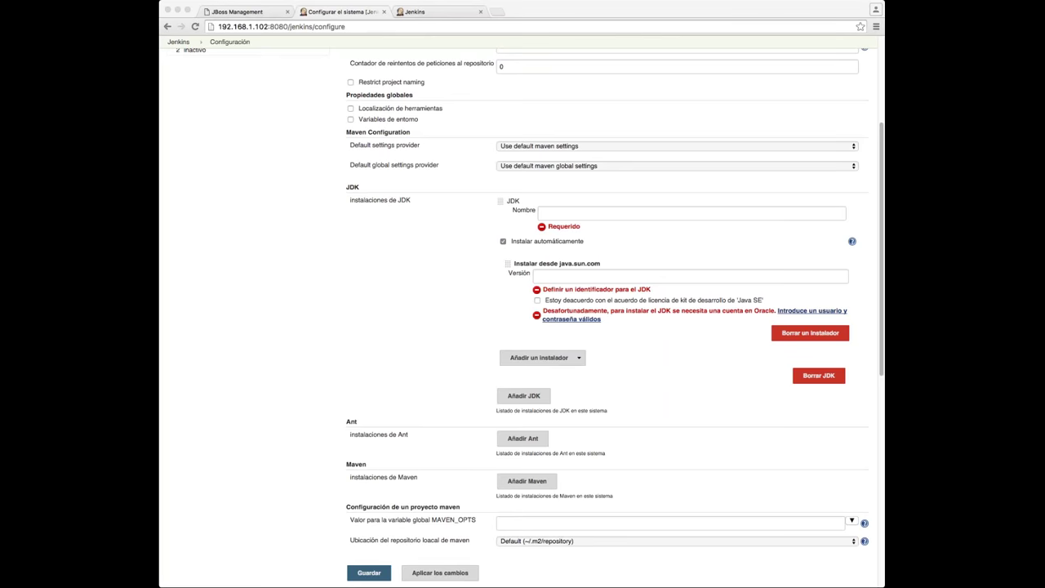
key(super+Tab)
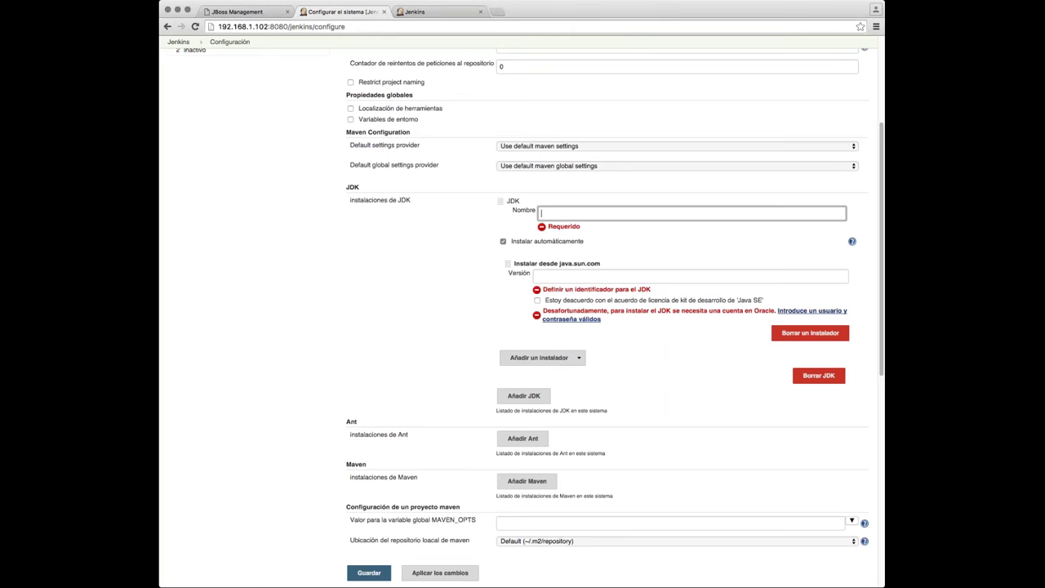
text(/opt/java)
- Remove the java.sun.com installer from the /opt/java JDK
click(780, 333)
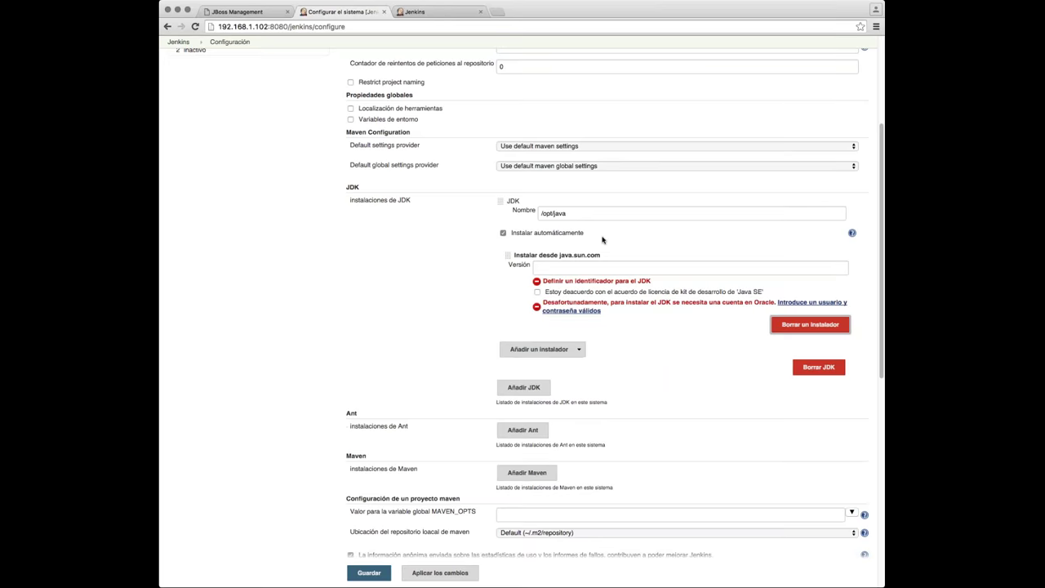
click(802, 326)
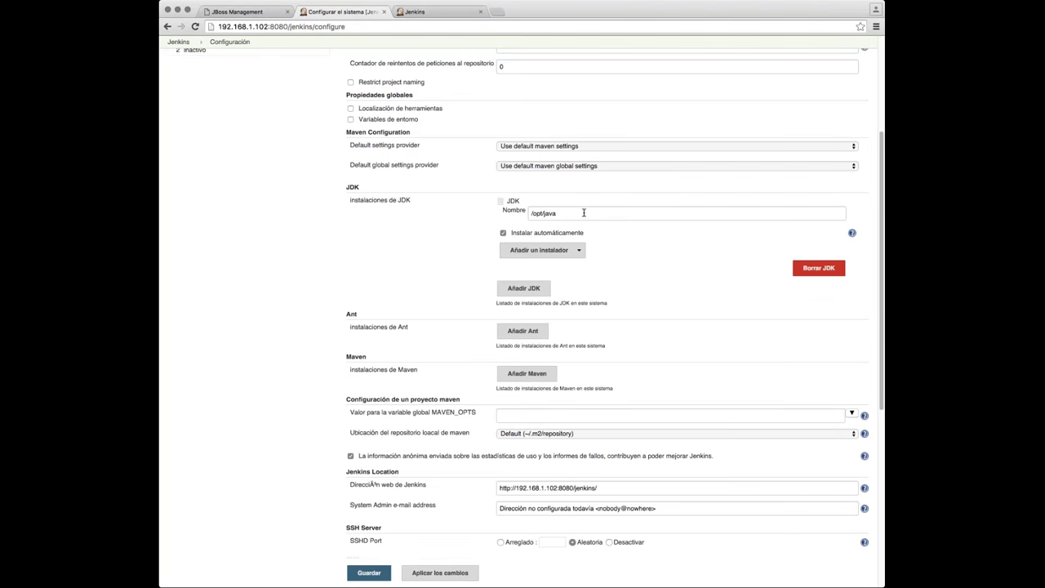
scroll(555, 310, down, 1)
- Add a Maven installation named 'maven' installing from Apache, then close the configuration tab
click(526, 353)
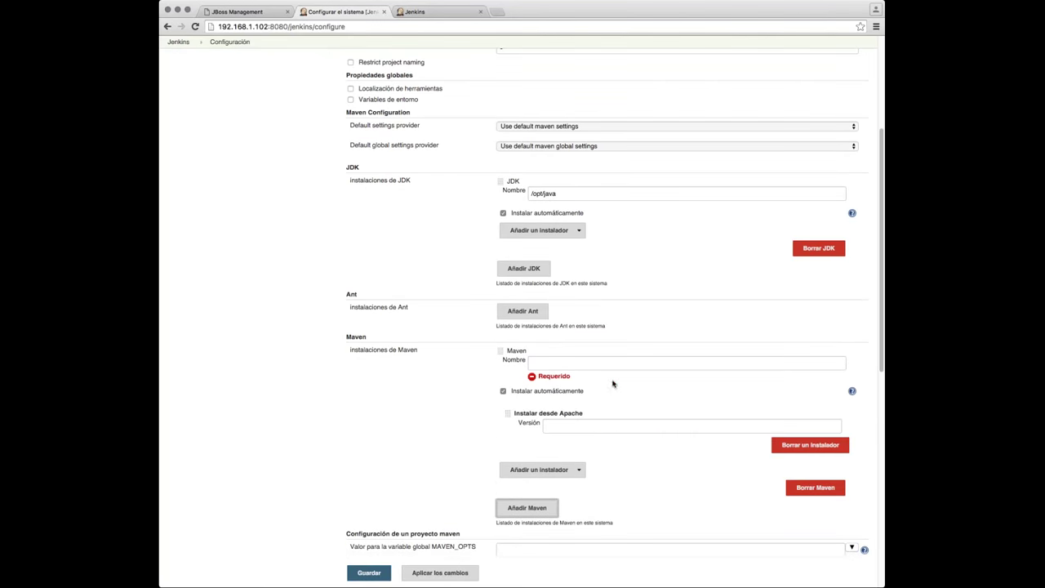
click(585, 356)
text(maven)
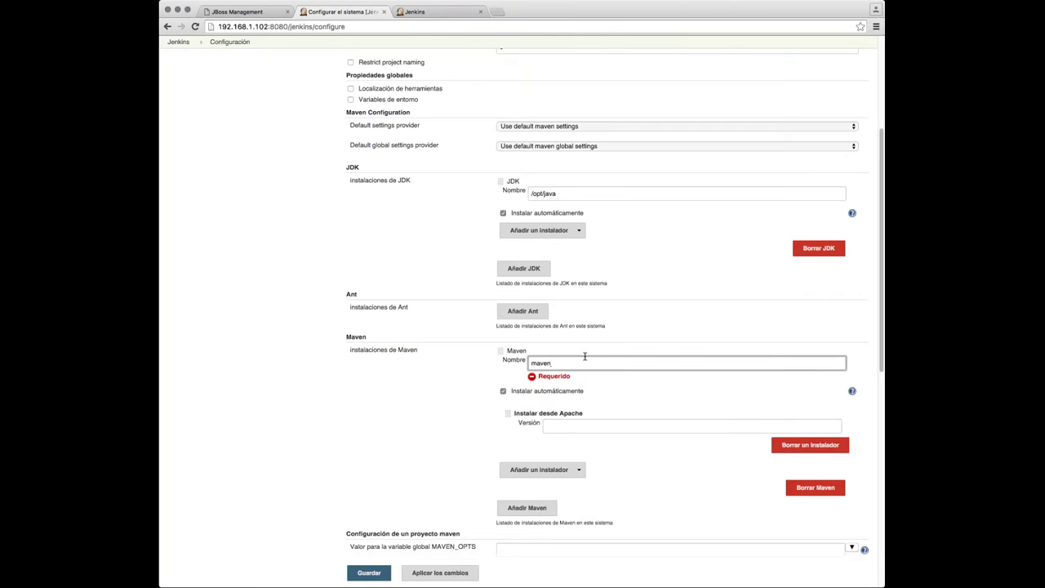
scroll(612, 364, down, 5)
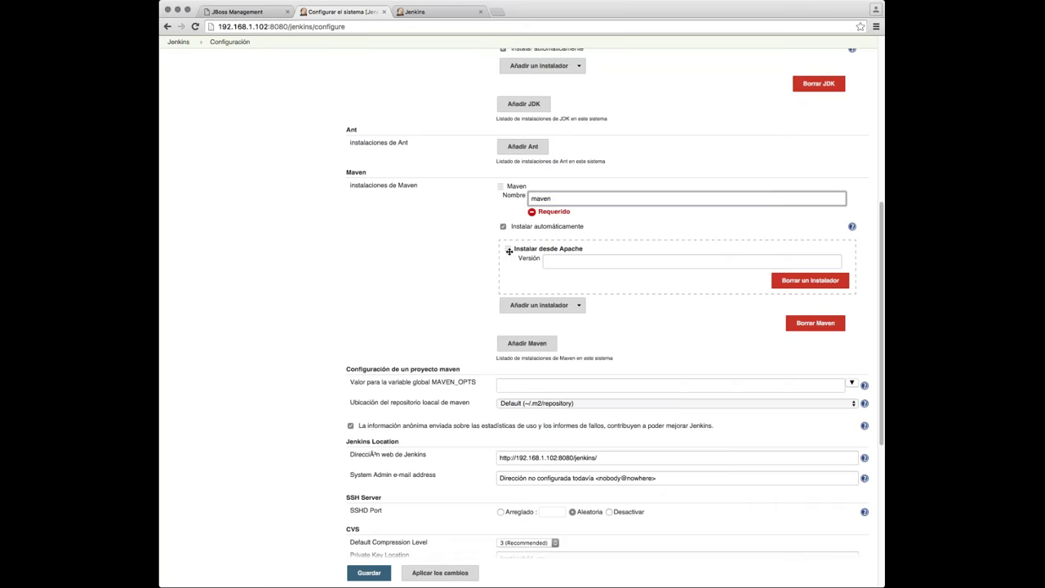
click(568, 257)
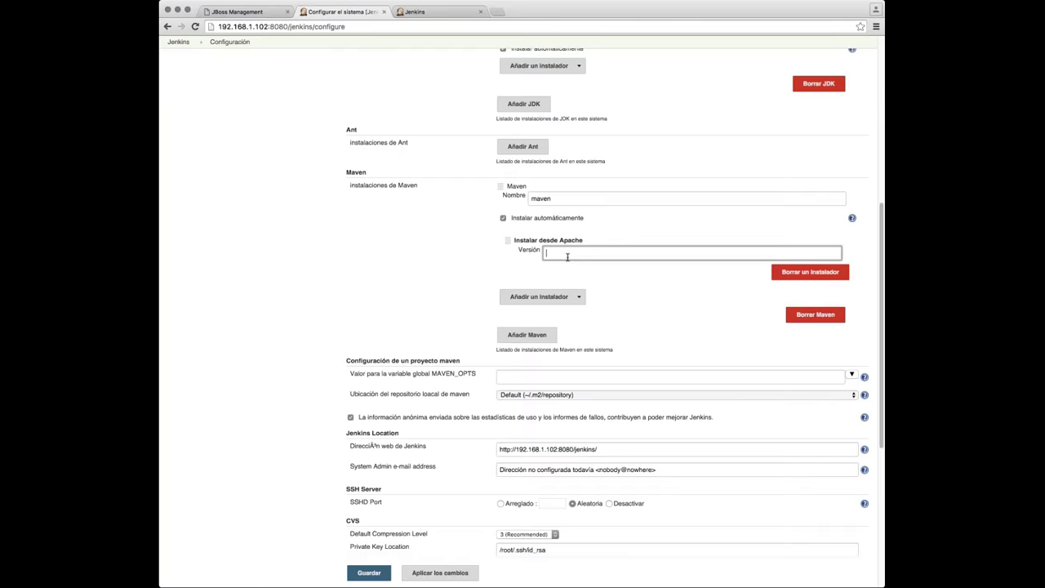
scroll(682, 142, up, 5)
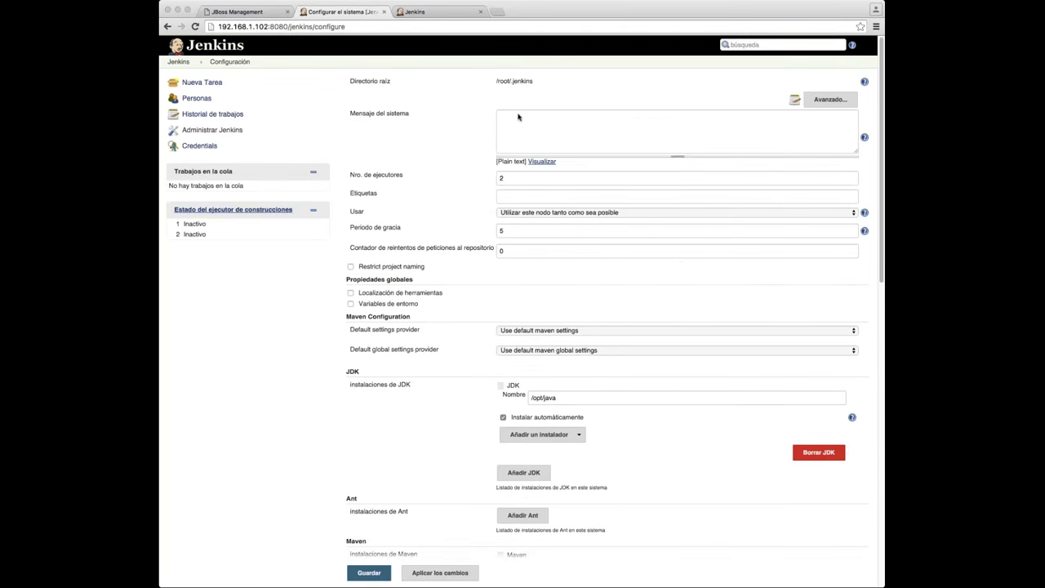
key(super+w)
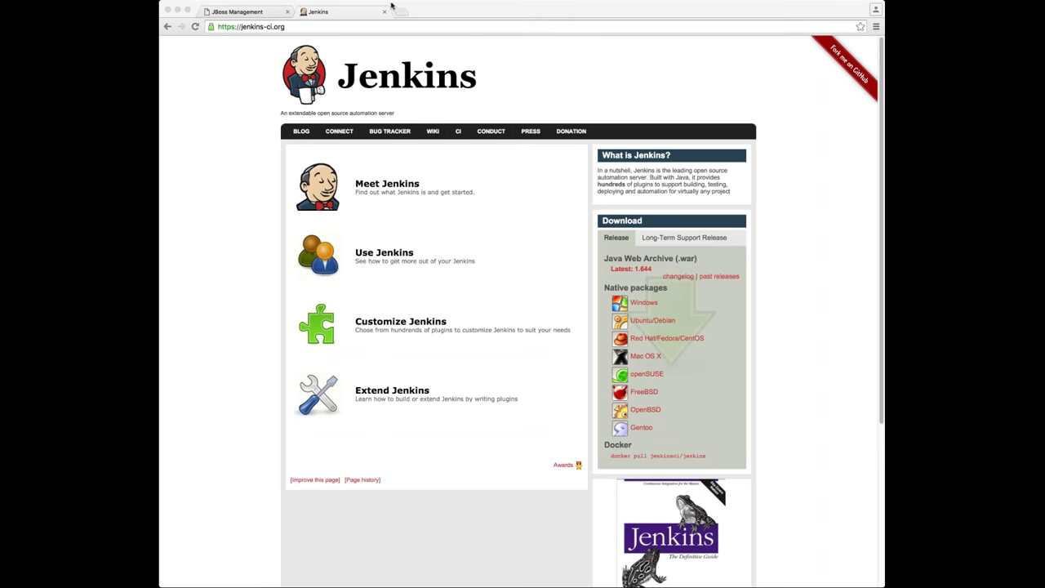
- Load the local Jenkins server at 192.168.1.101/jenkins/ in Chrome
click(437, 7)
click(427, 27)
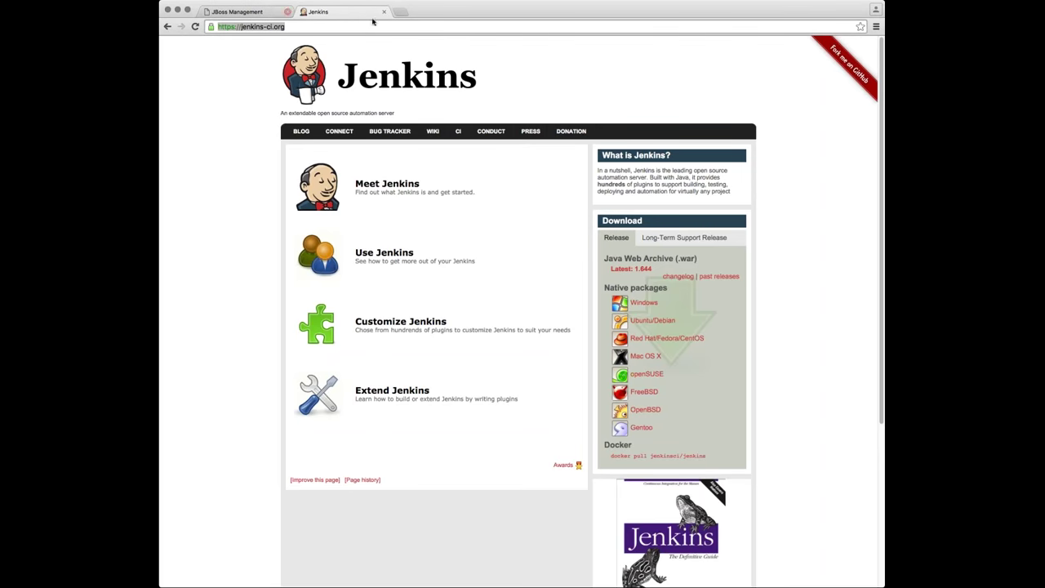
text(192)
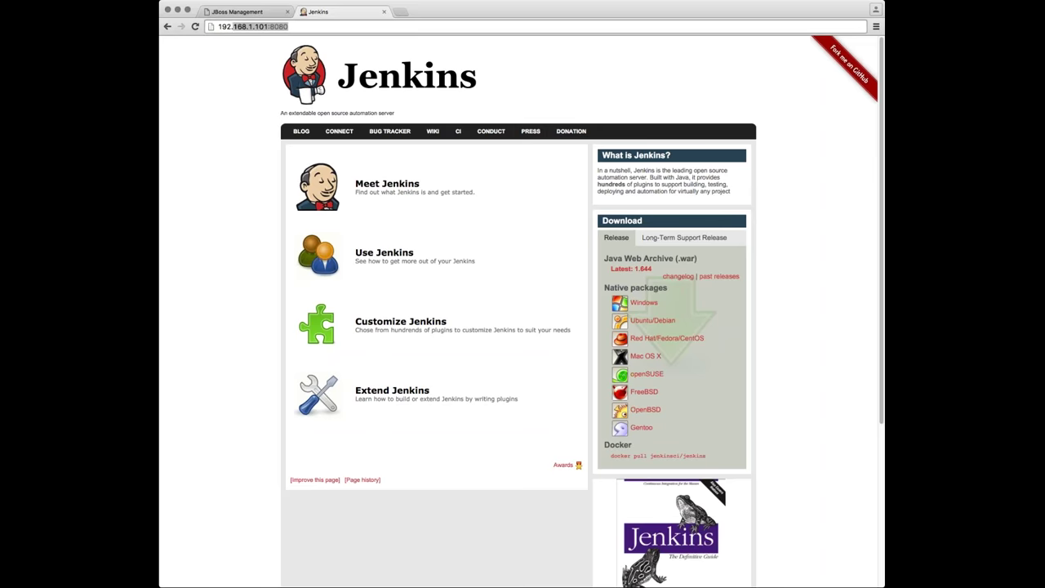
text(.168.1.101)
text(/jenkins/)
key(Return)
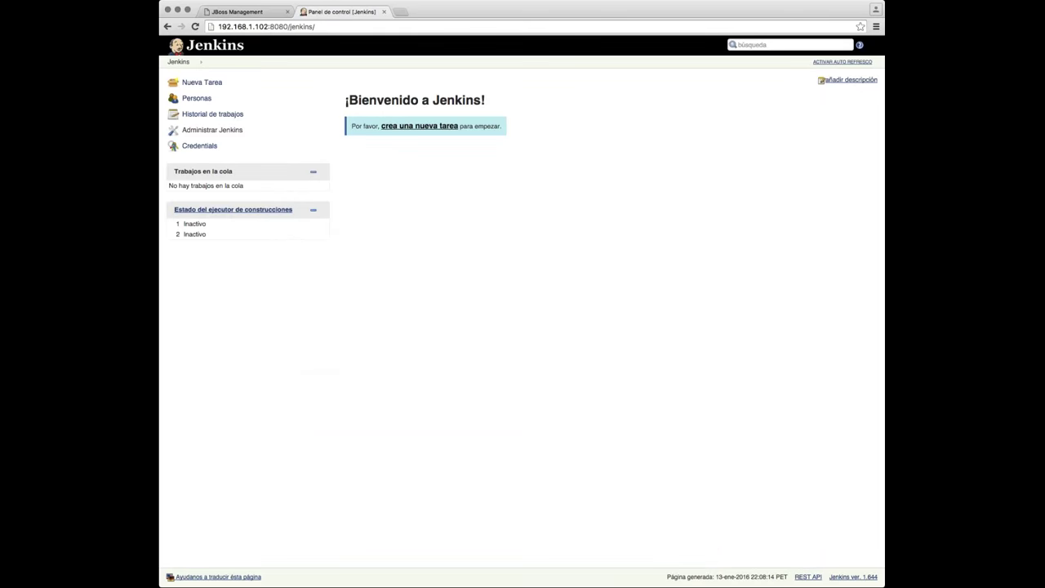
- Go to Manage Plugins and show the available plugin updates
click(212, 131)
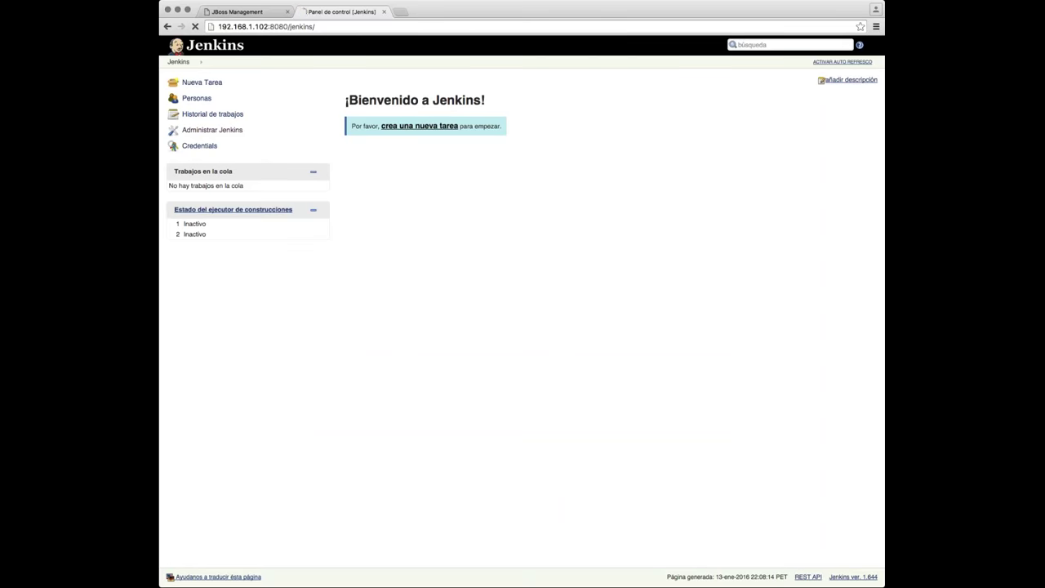
click(426, 194)
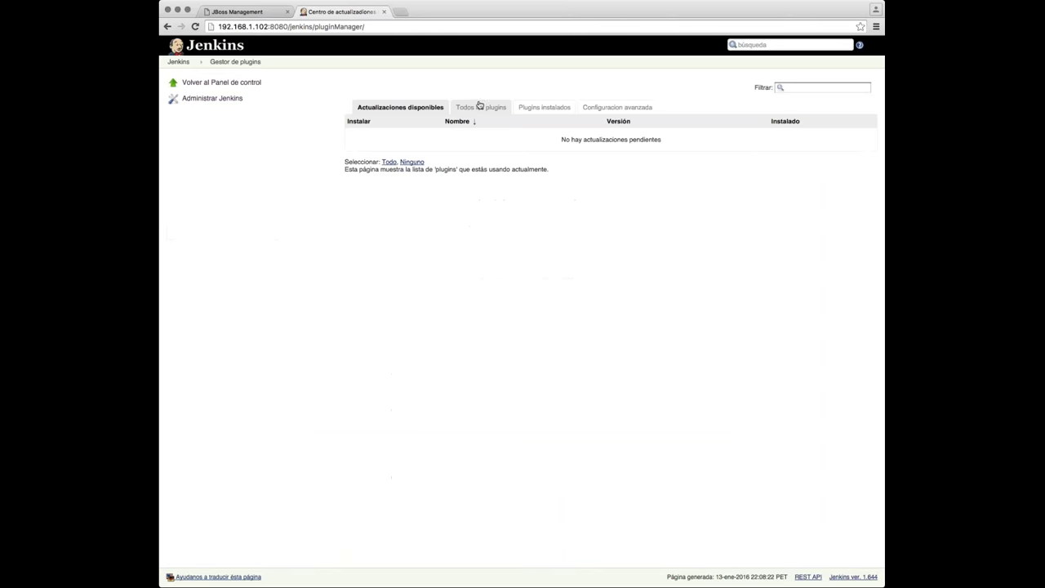
click(480, 107)
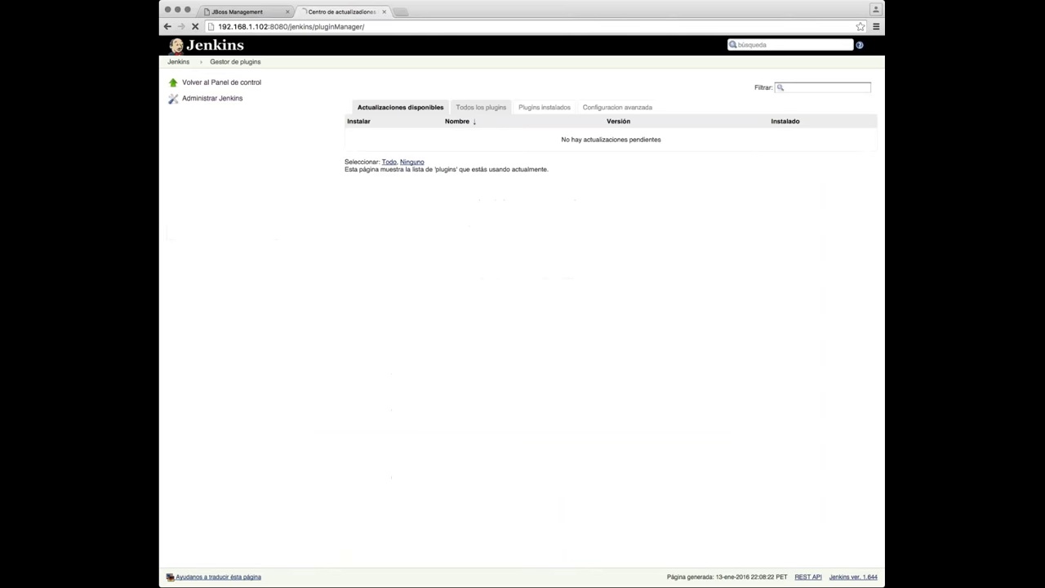
click(542, 107)
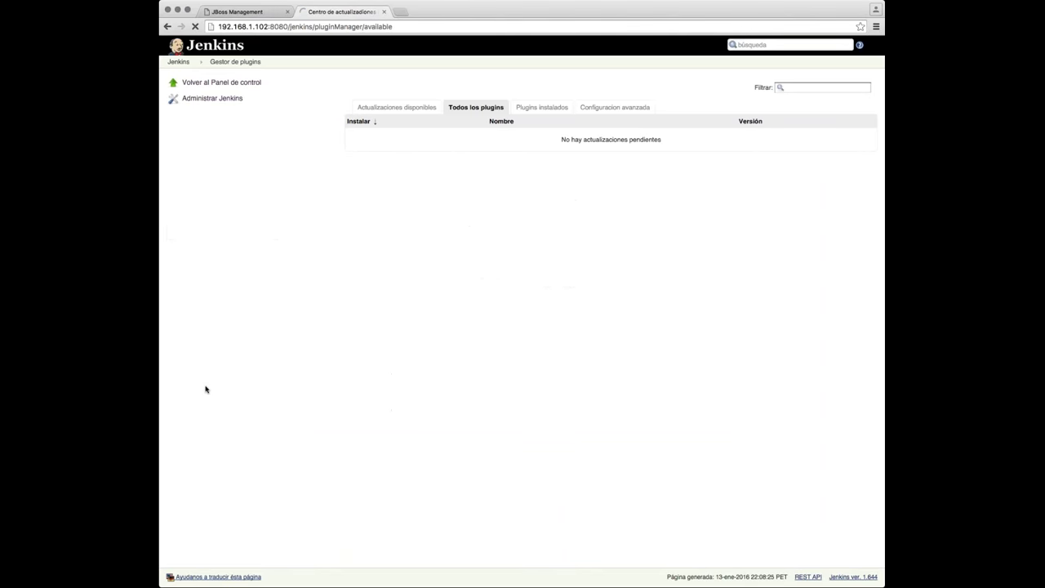
click(405, 6)
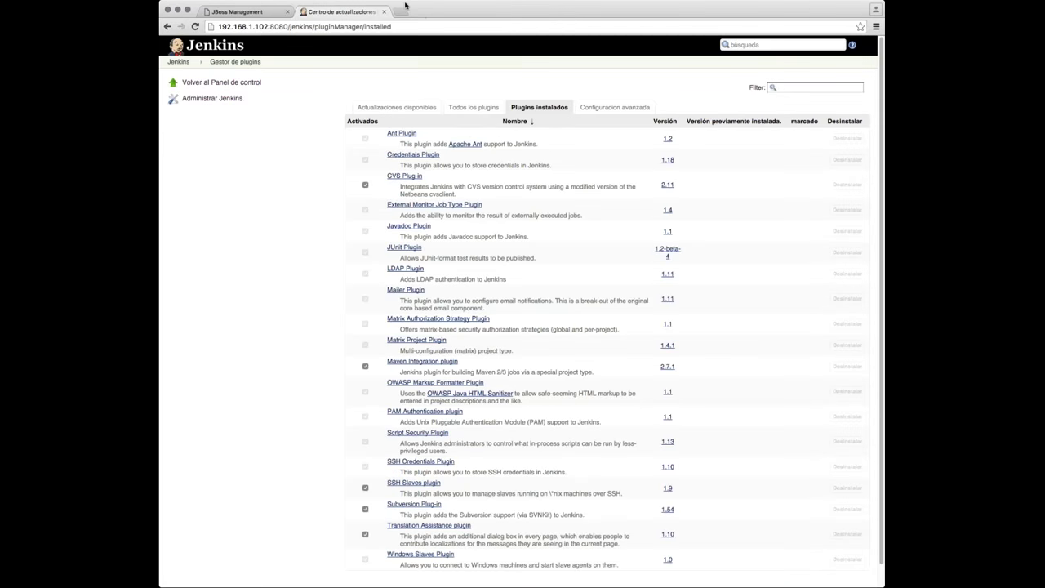
click(477, 109)
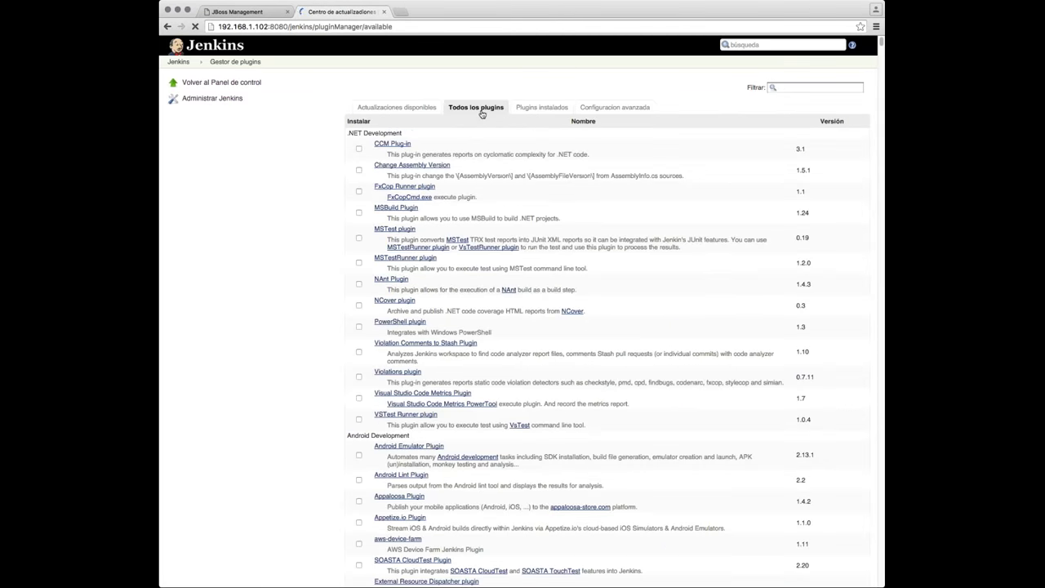
click(399, 108)
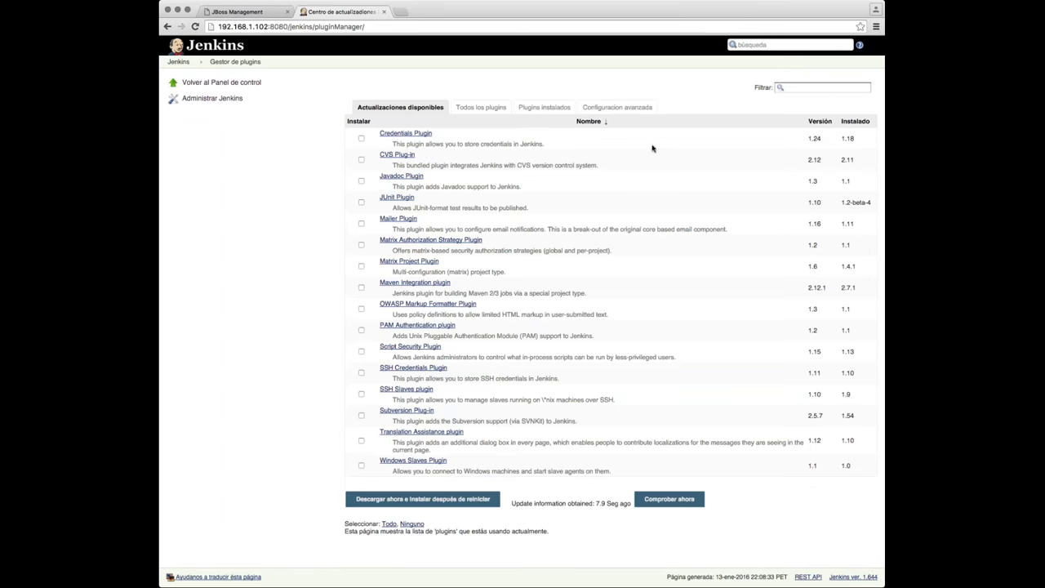
- Tick every plugin update, Credentials through Windows Slaves, and download them to install after restart
click(361, 138)
click(361, 159)
click(361, 180)
click(361, 202)
click(361, 223)
click(361, 245)
click(361, 265)
click(361, 287)
click(361, 309)
click(361, 329)
click(361, 351)
click(361, 373)
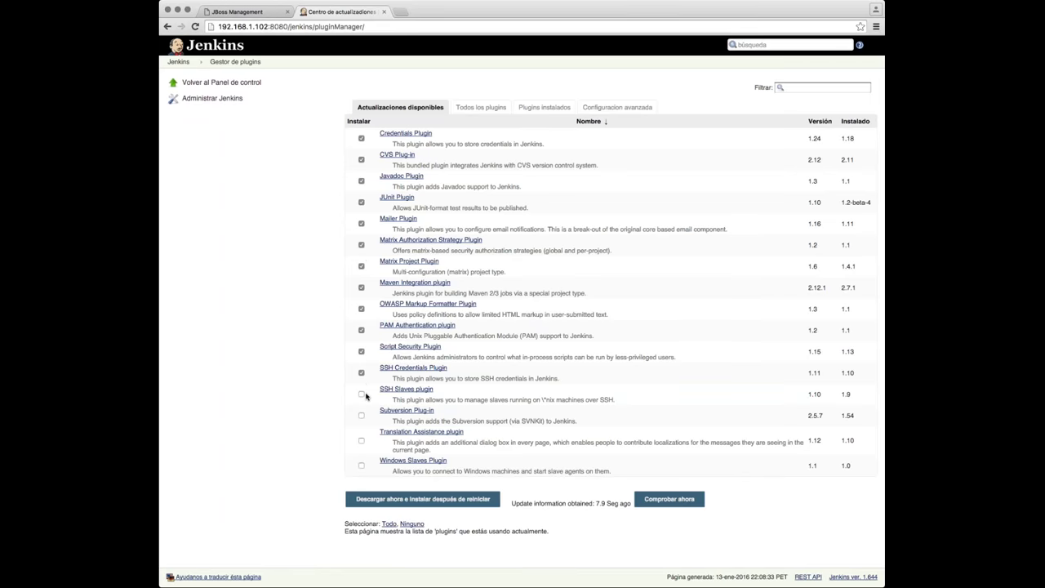
click(361, 394)
click(361, 415)
click(361, 440)
click(361, 469)
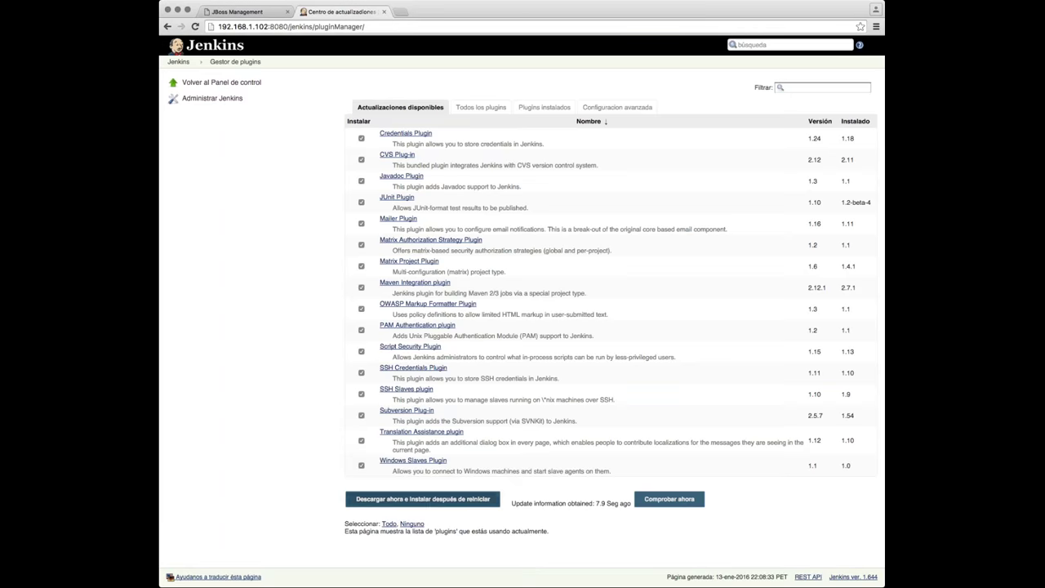
click(404, 499)
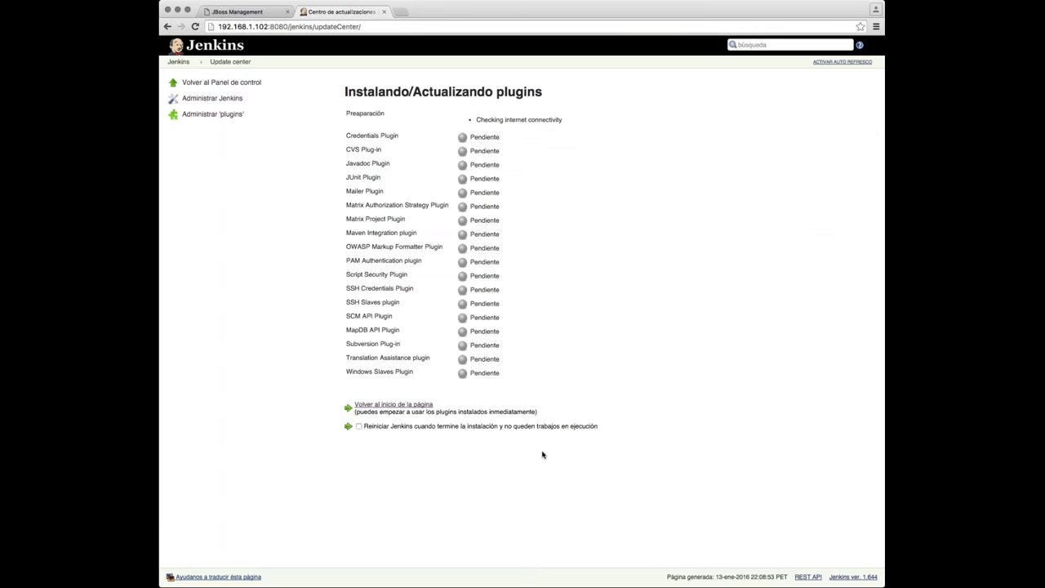
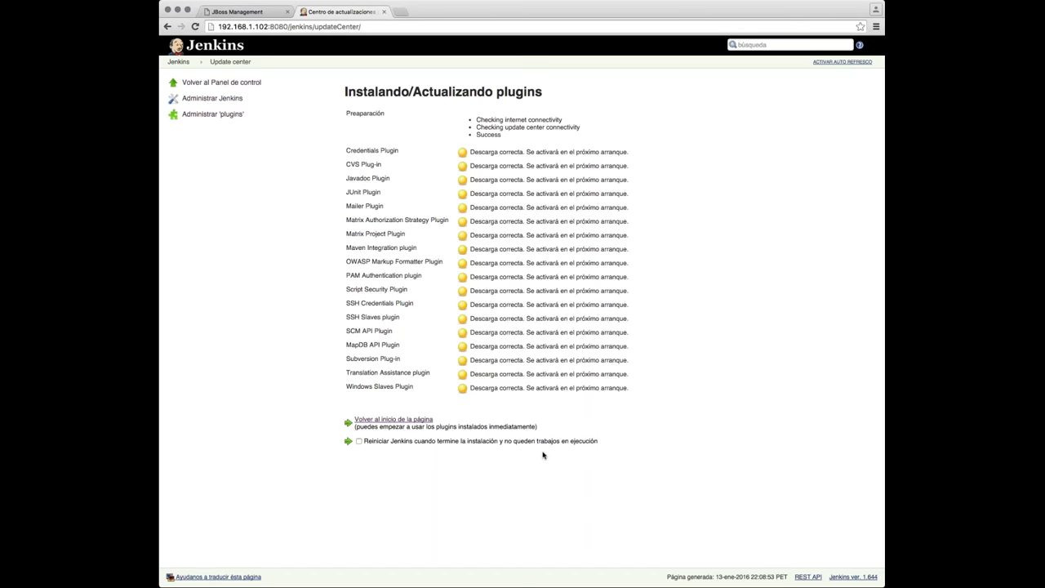
- Tick 'Reiniciar Jenkins cuando termine la instalación y no queden trabajos en ejecución'
click(359, 441)
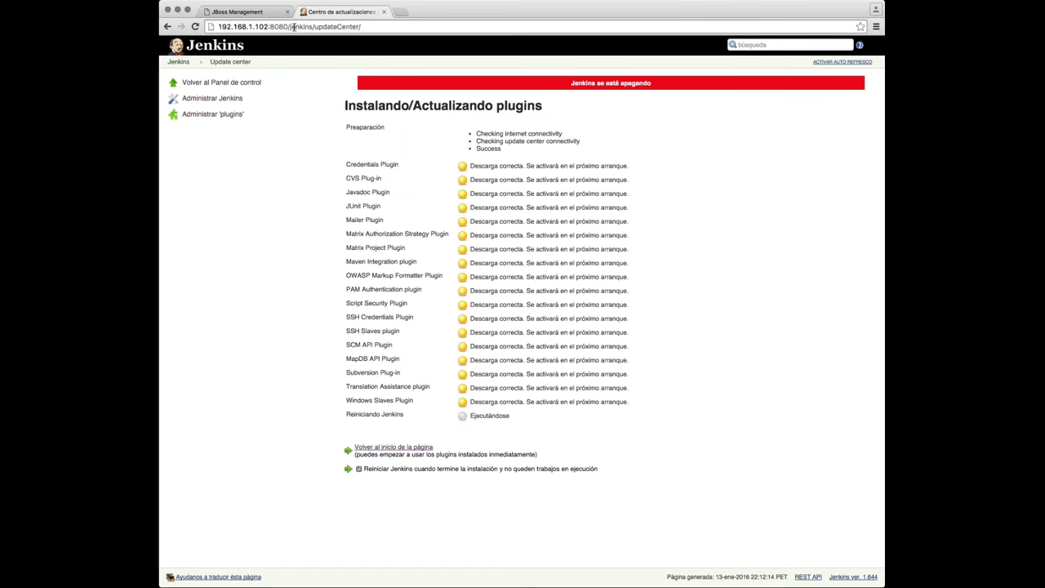
- After the restart completes, select 'updateCenter/' in the address bar
drag(318, 26, 361, 26)
- Delete 'updateCenter/' from the URL to load the Jenkins home page
key(BackSpace)
key(Return)
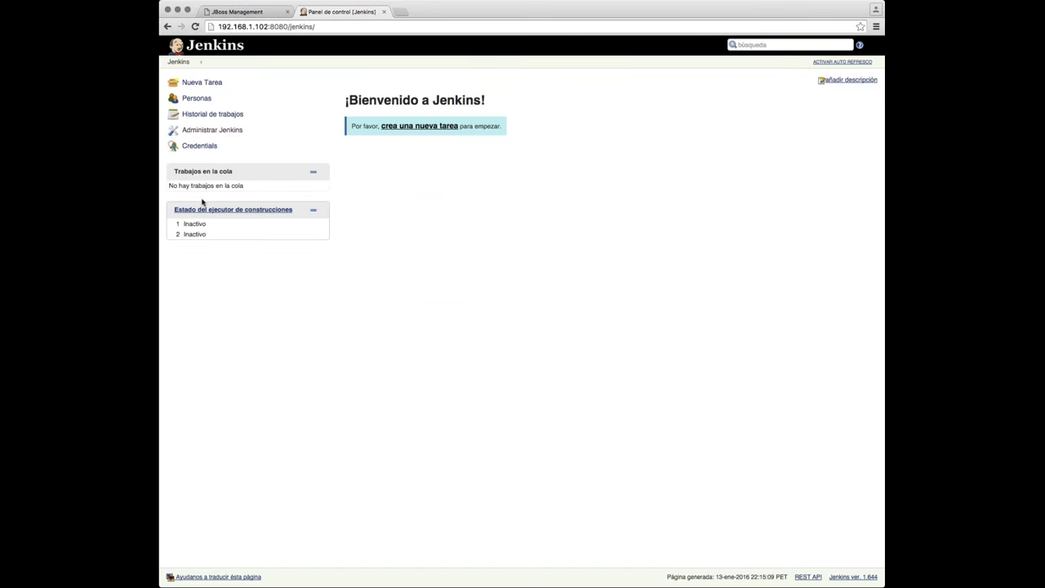
- In Administrar Plugins > Todos los plugins, filter by 'git' and tick Git plugin
click(213, 130)
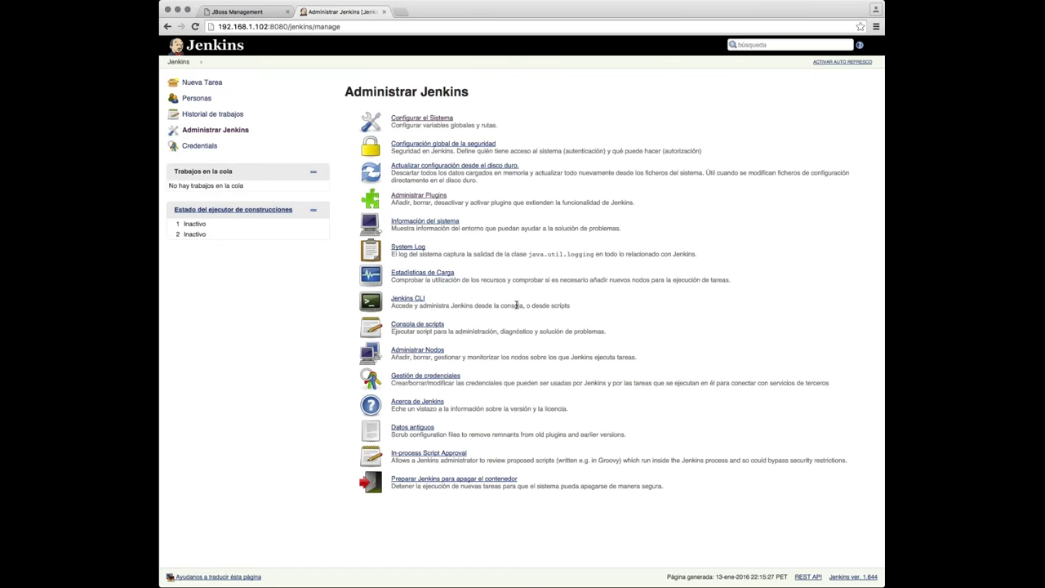
click(427, 197)
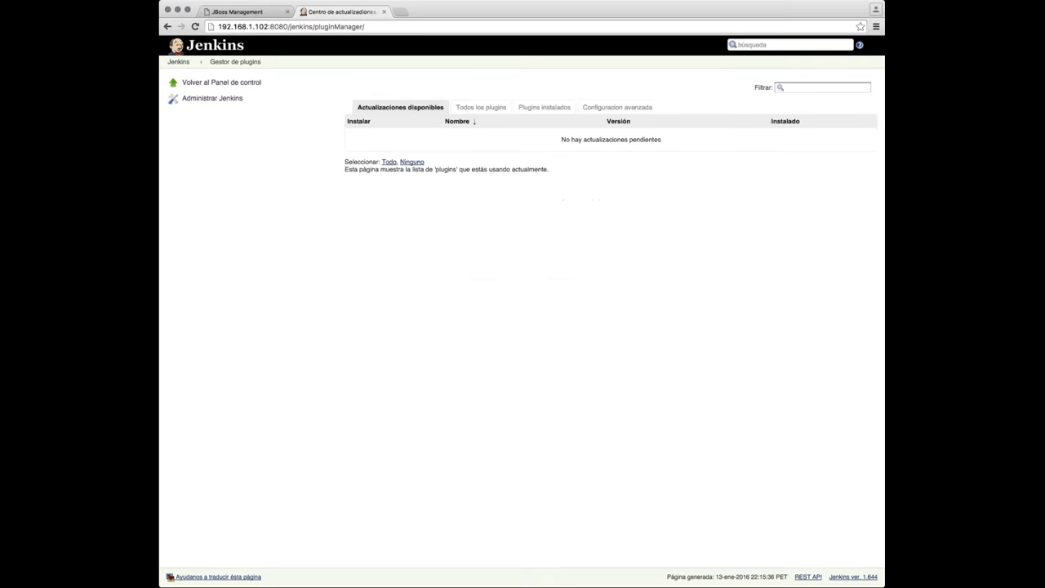
click(480, 107)
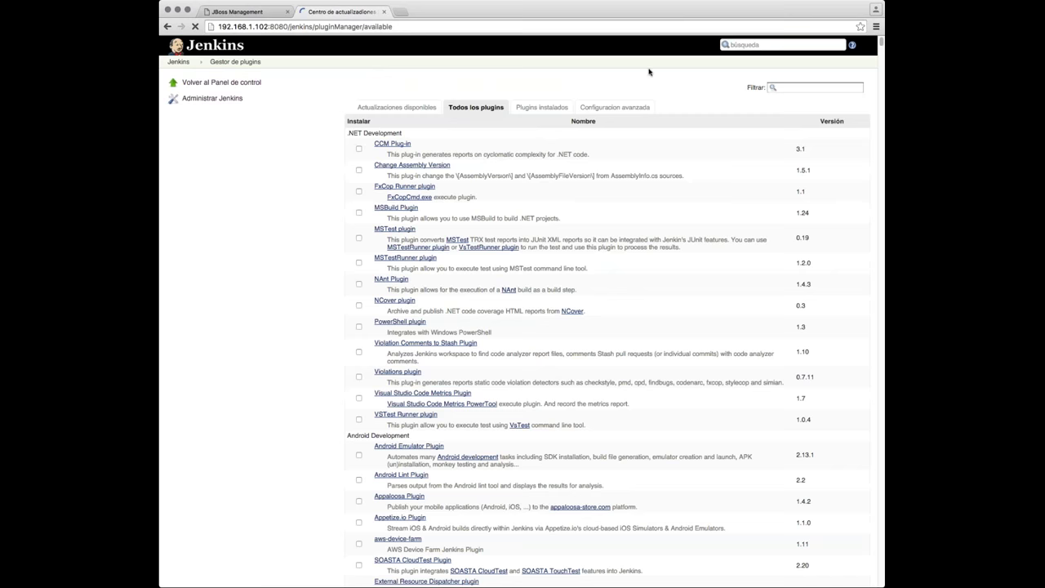
click(793, 88)
text(g)
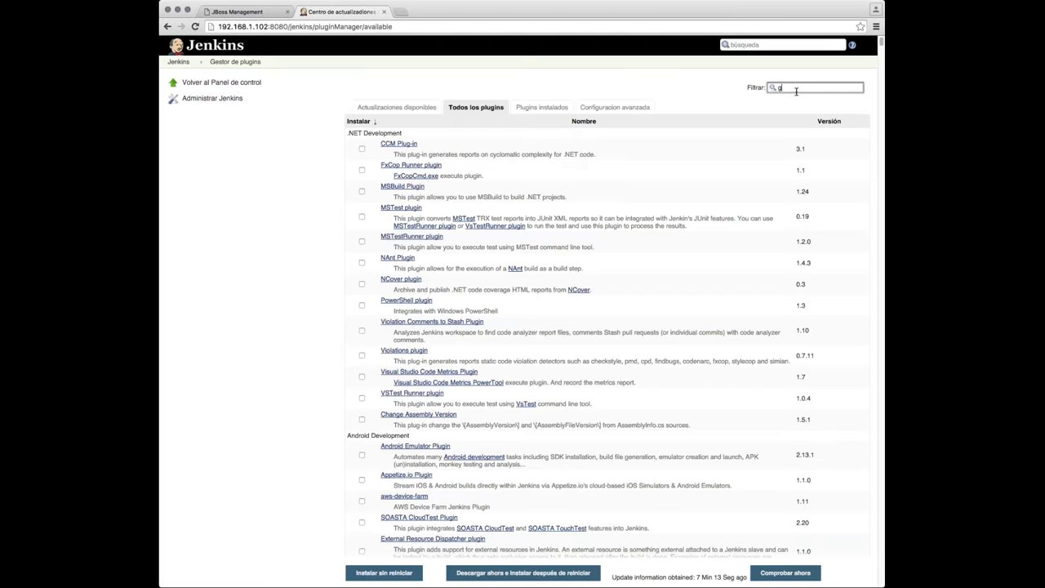
text(it)
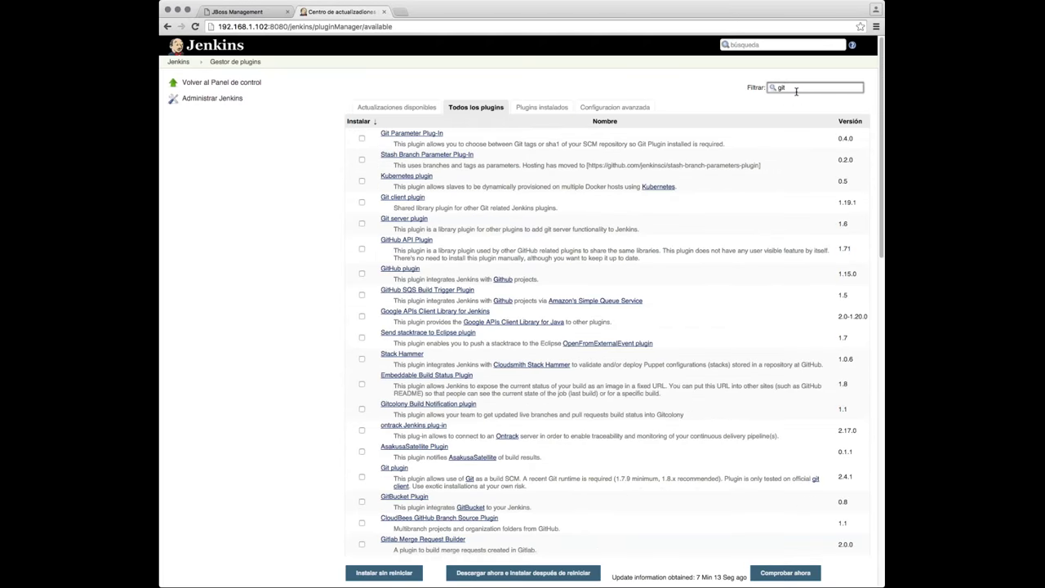
click(361, 476)
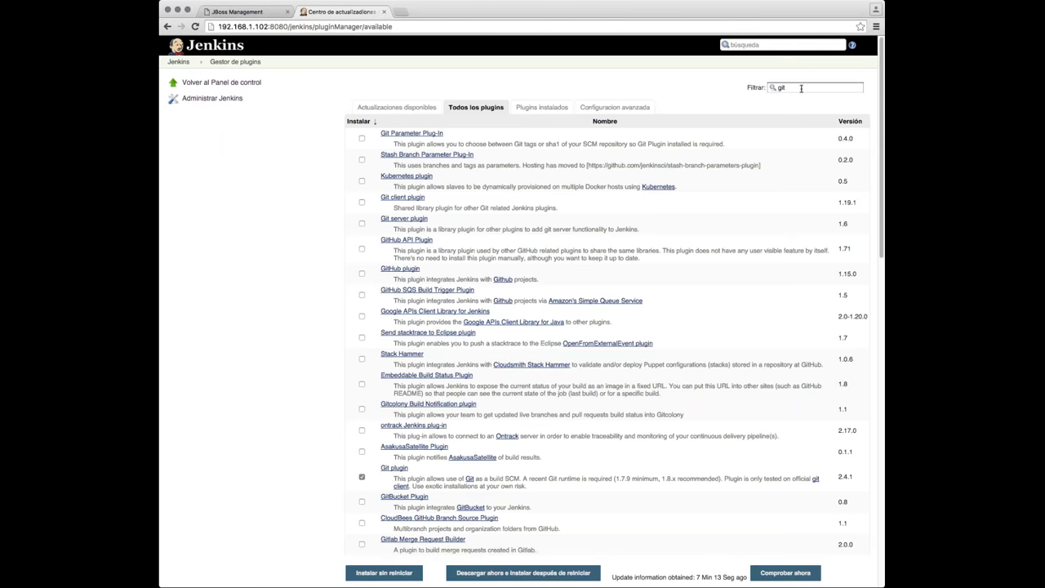
- Filter by 'wildfly', tick WildFly Deployer Plugin, and choose Instalar sin reiniciar
double_click(772, 88)
text(wildfly)
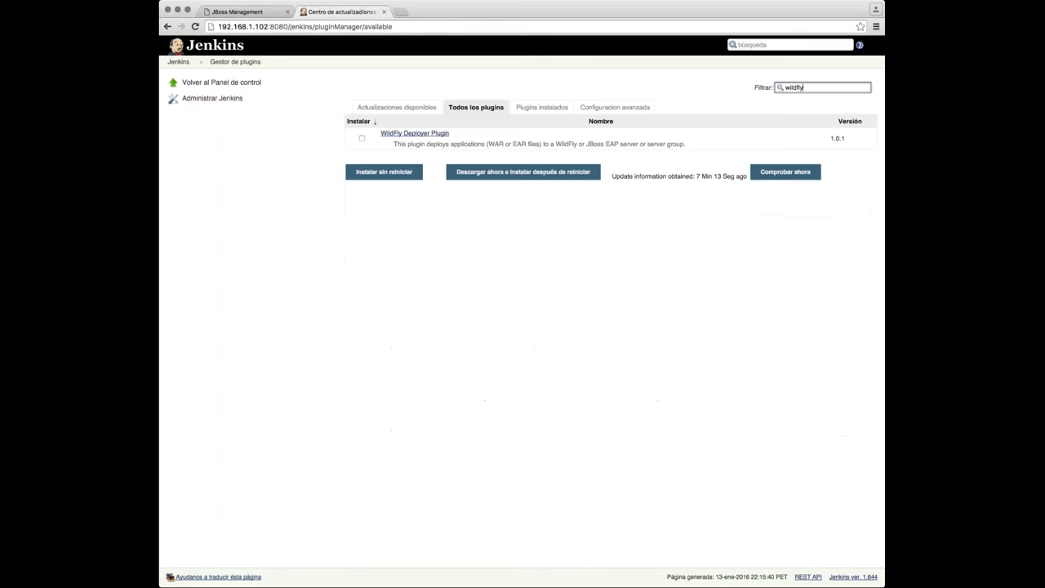
click(362, 138)
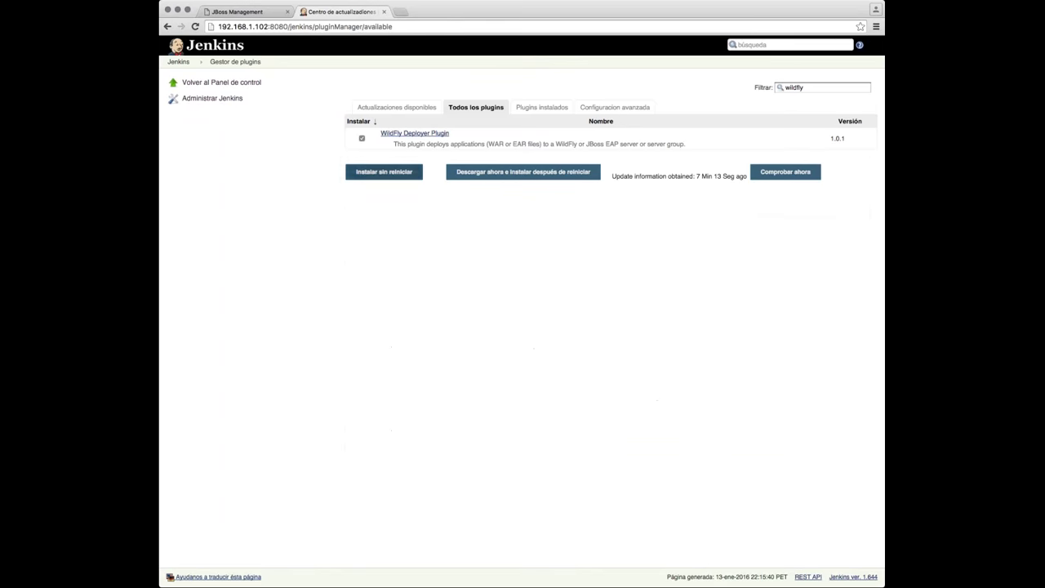
click(383, 171)
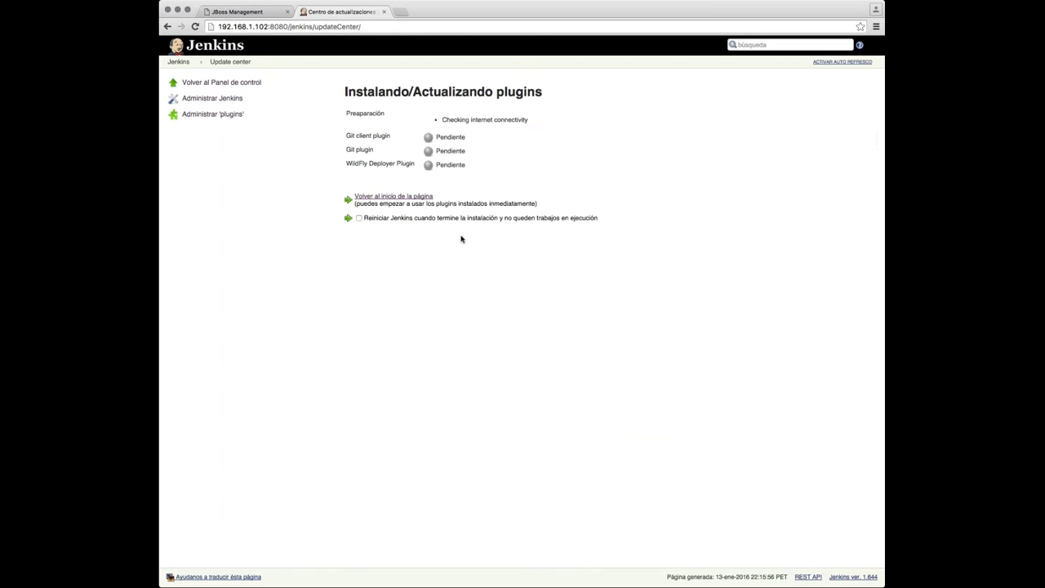
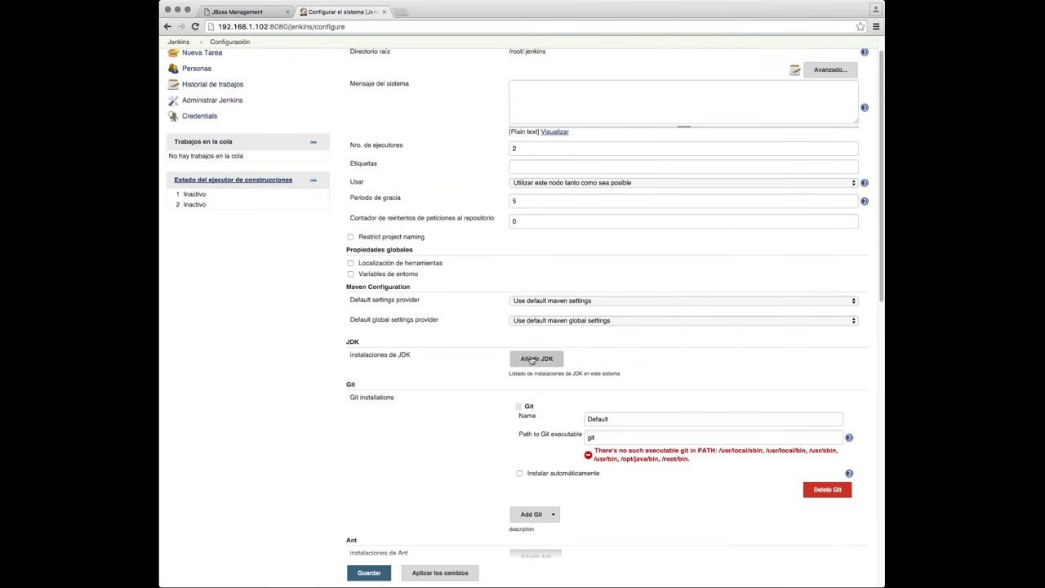
- Add a JDK installation entry, defaulting to automatic install of Java SE Development Kit 8u66
click(532, 360)
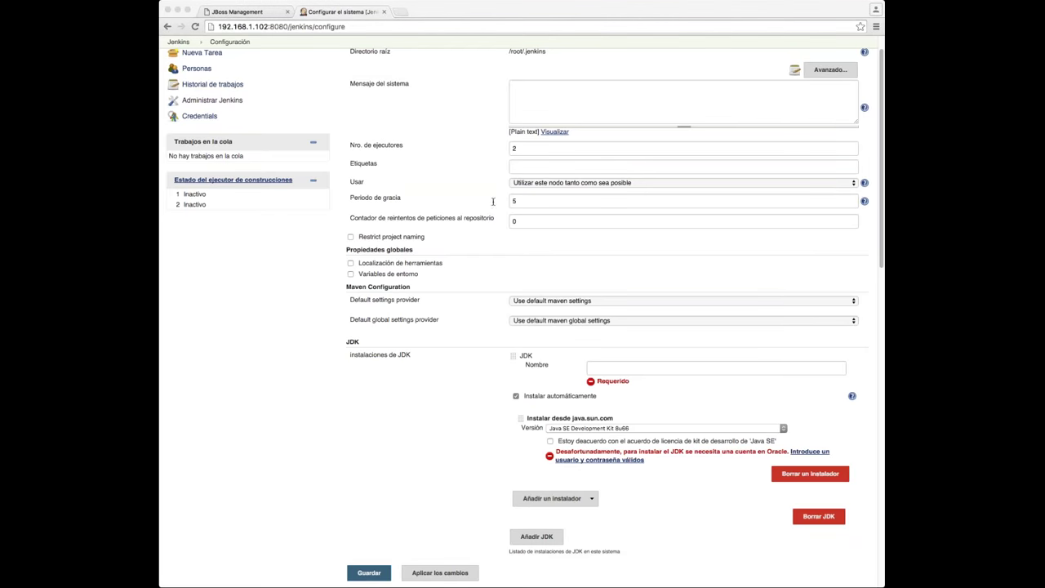
key(super+Tab)
key(super+Tab)
key(super+Tab)
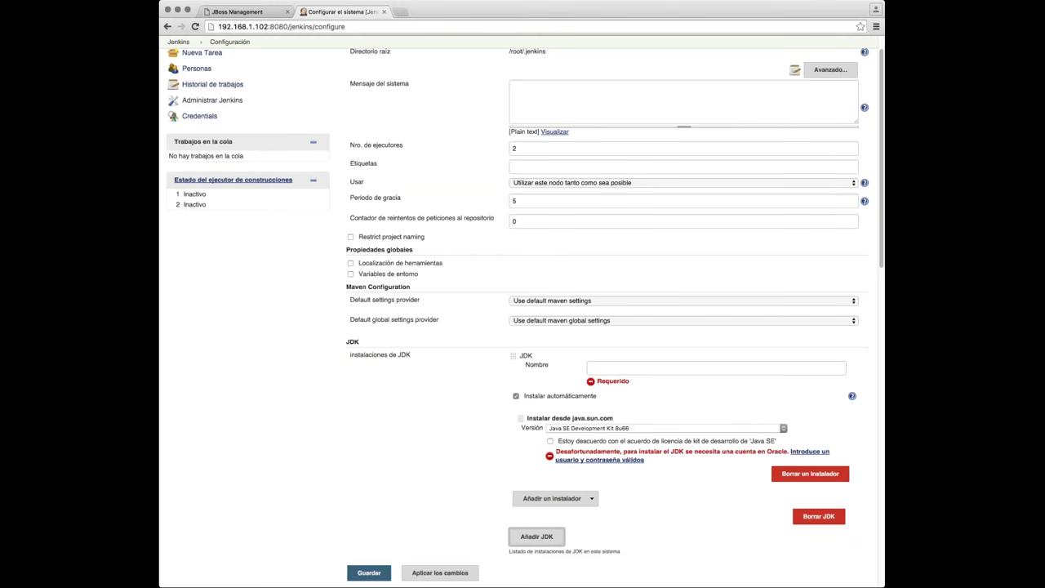
key(super+Tab)
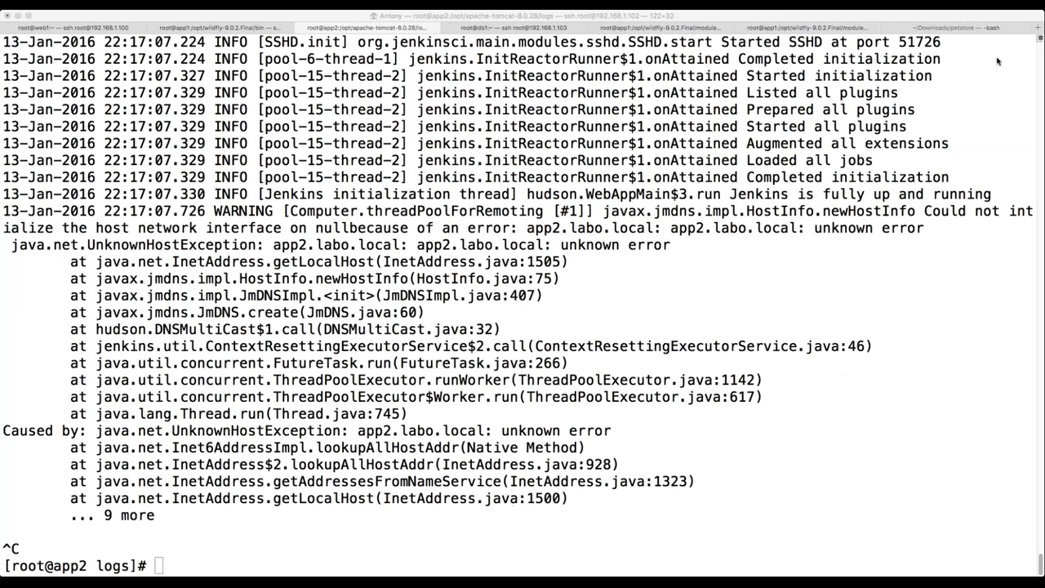
- Run 'git' on the server to confirm it's missing, then start 'yum install git'
text(git)
key(Return)
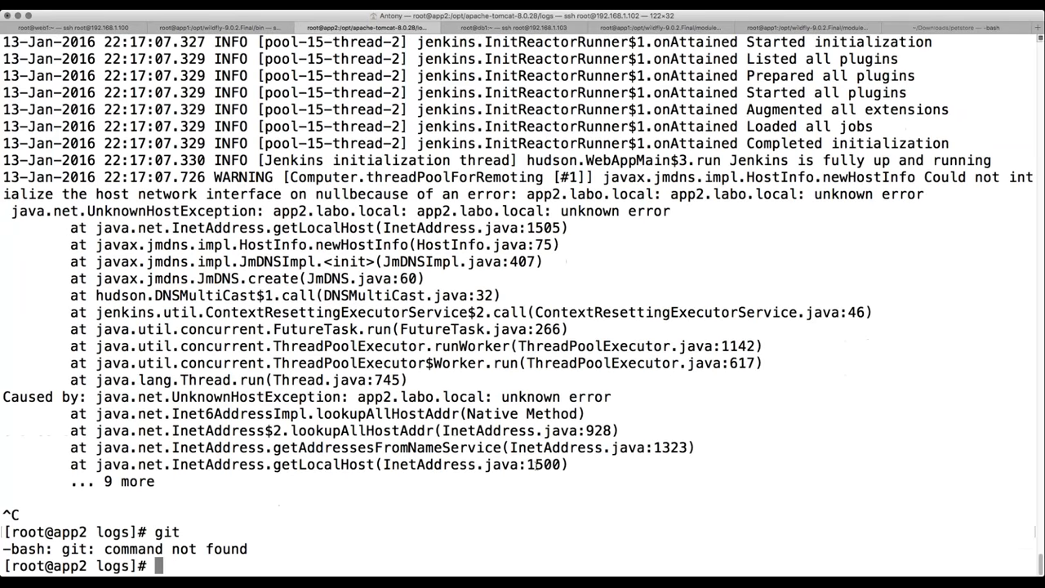
text(yum install git)
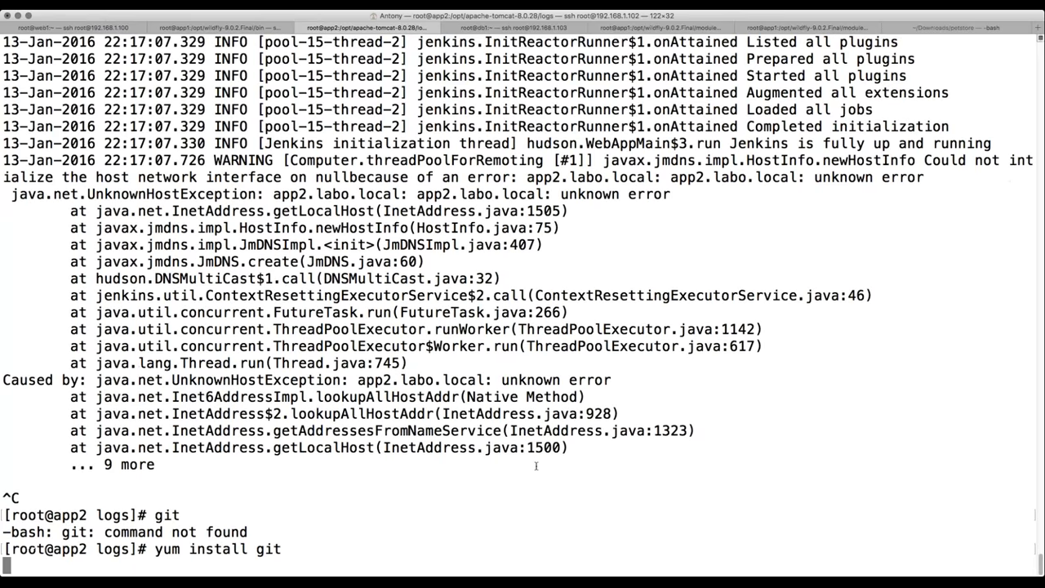
key(Return)
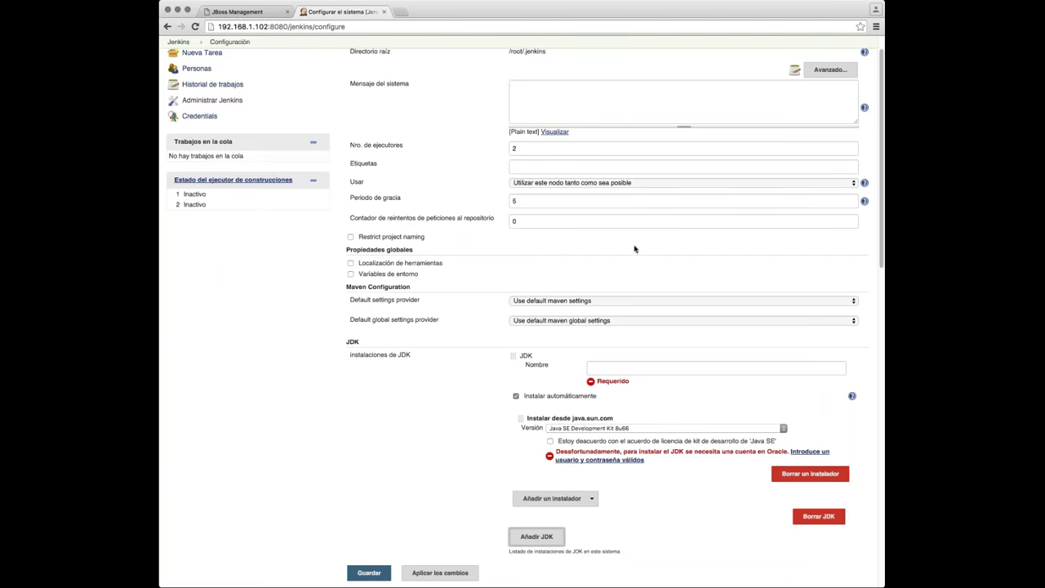
- Name the JDK /opt/java and remove its automatic java.sun.com installer
click(635, 368)
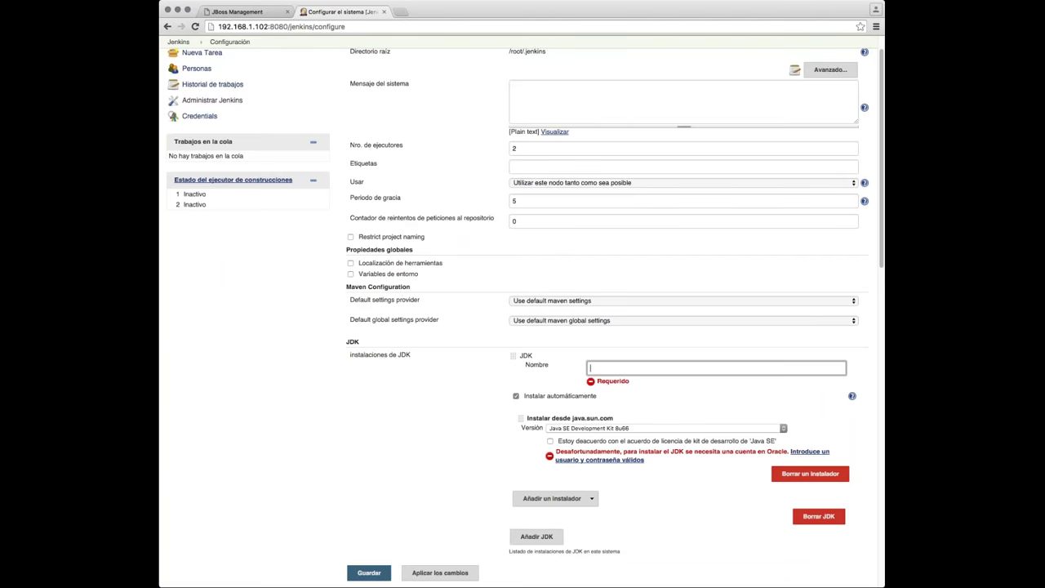
click(810, 474)
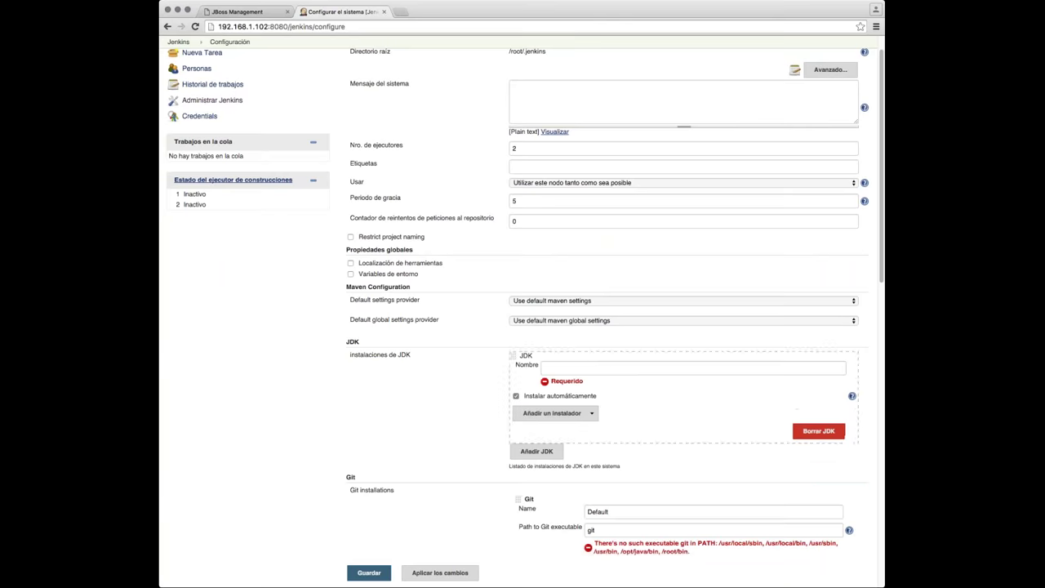
click(622, 366)
text(/opt/java)
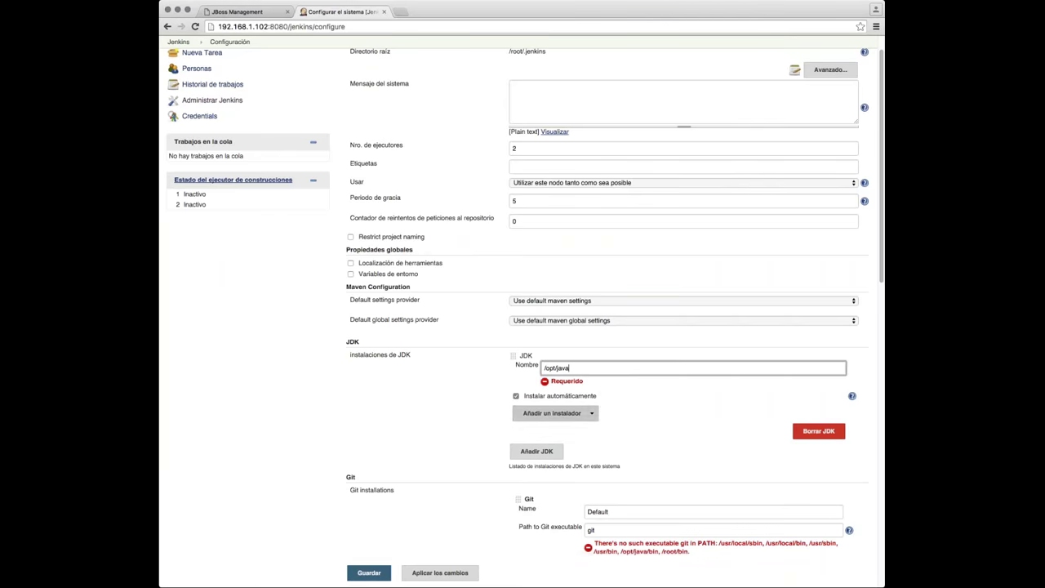
click(470, 403)
- Add a Maven installation named maven
scroll(441, 403, down, 2)
scroll(440, 403, down, 7)
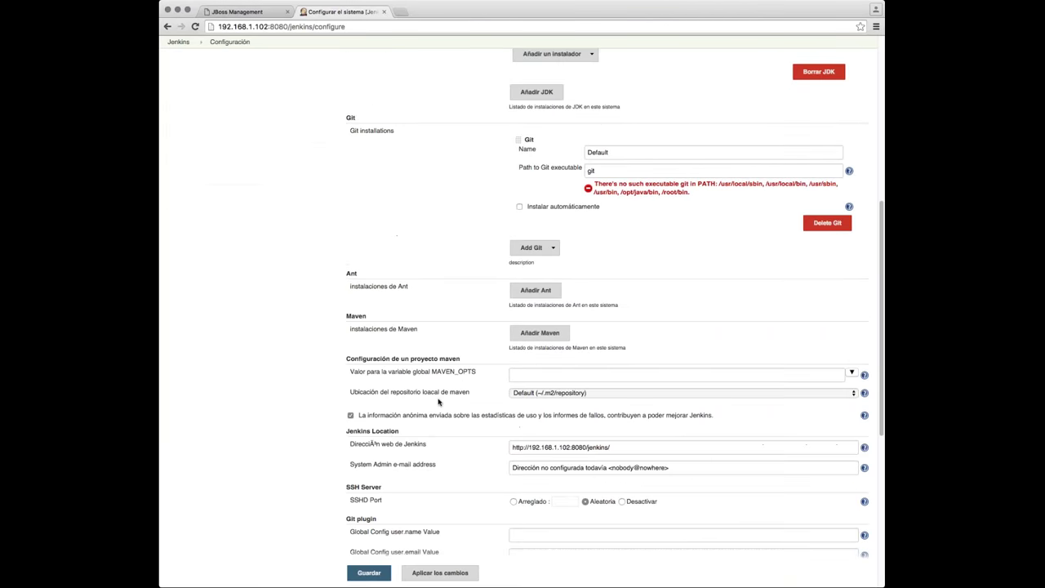
scroll(438, 402, down, 1)
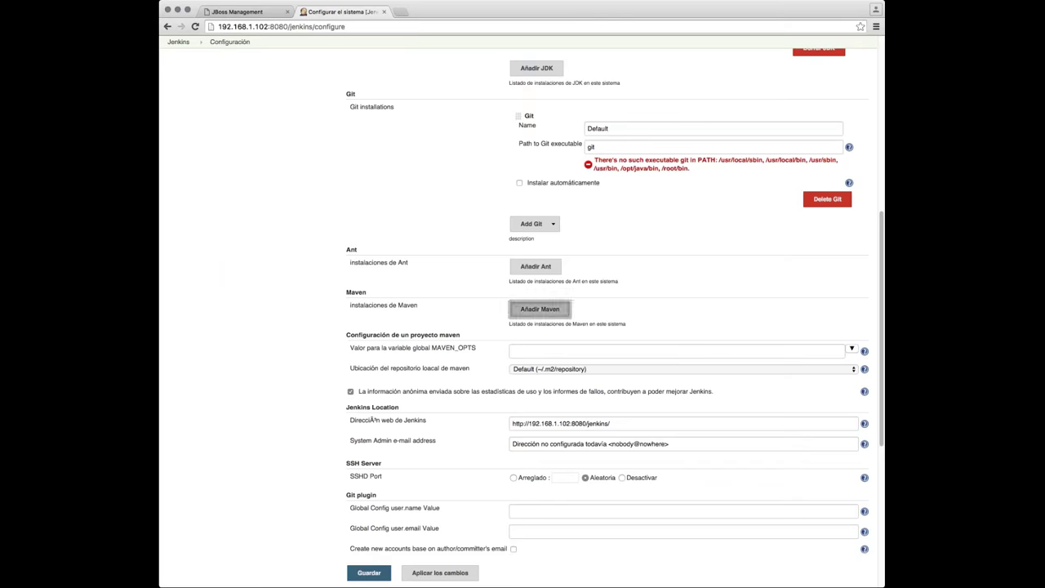
click(542, 310)
click(572, 318)
text(maven)
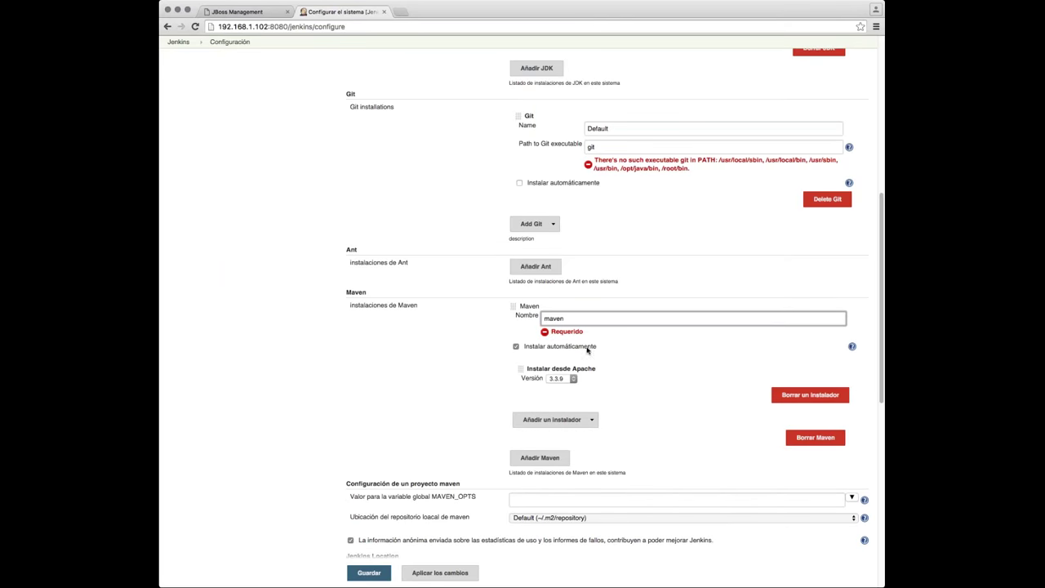
click(457, 395)
- Save the system configuration and go to Administrar Jenkins
scroll(463, 392, down, 3)
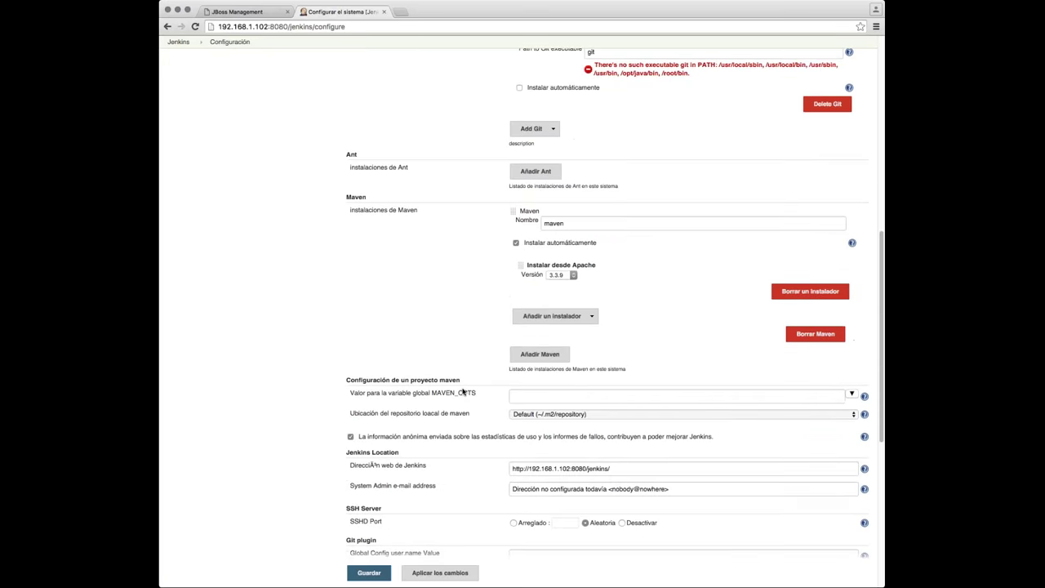
scroll(463, 393, down, 9)
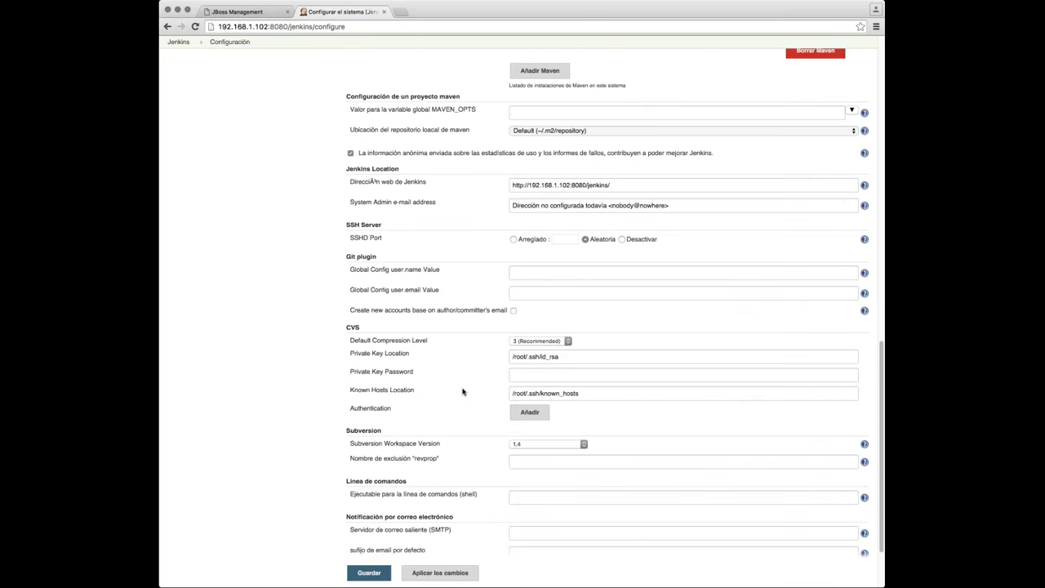
scroll(462, 392, down, 3)
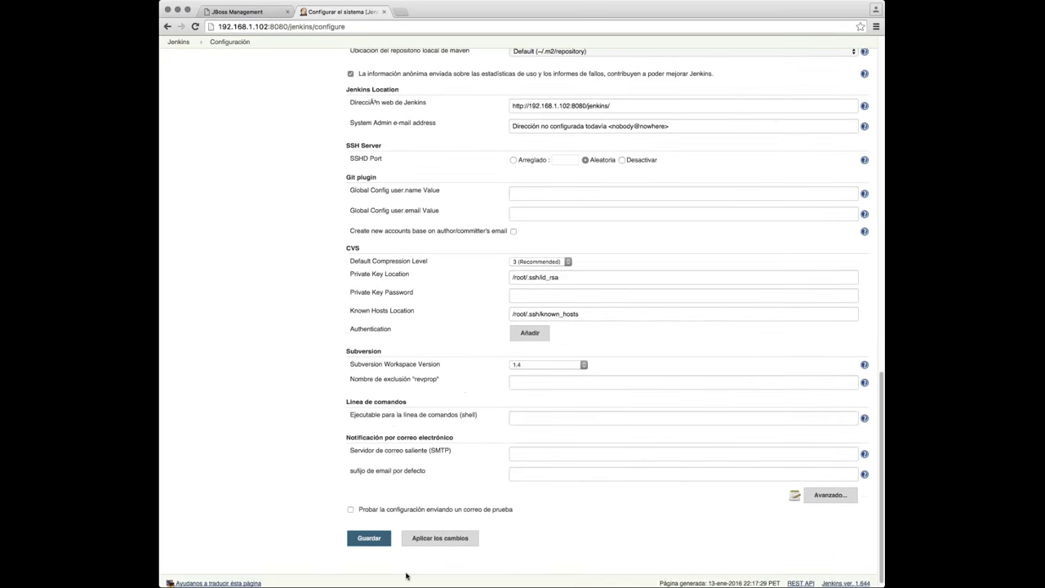
click(369, 538)
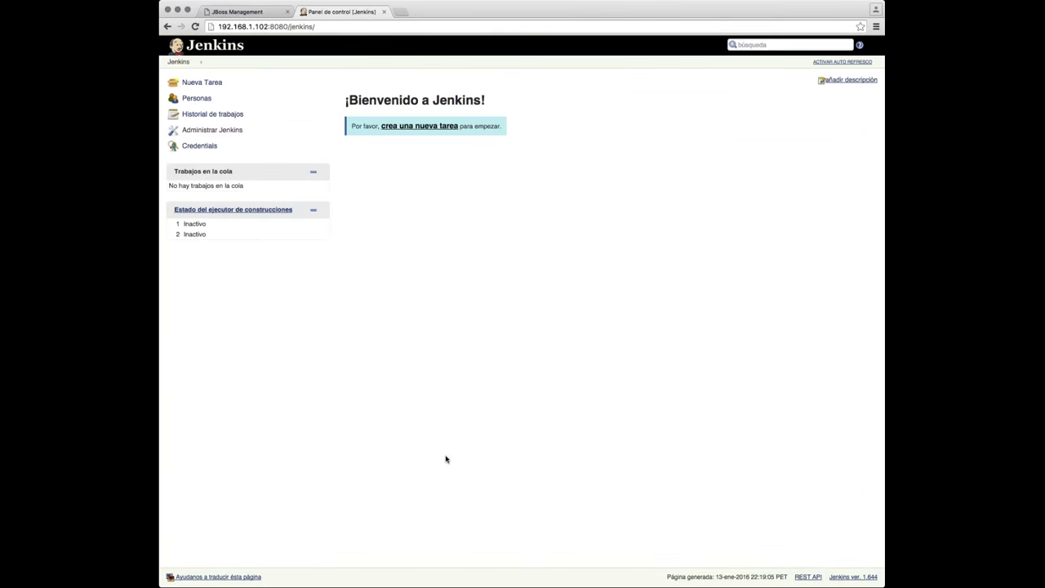
click(214, 130)
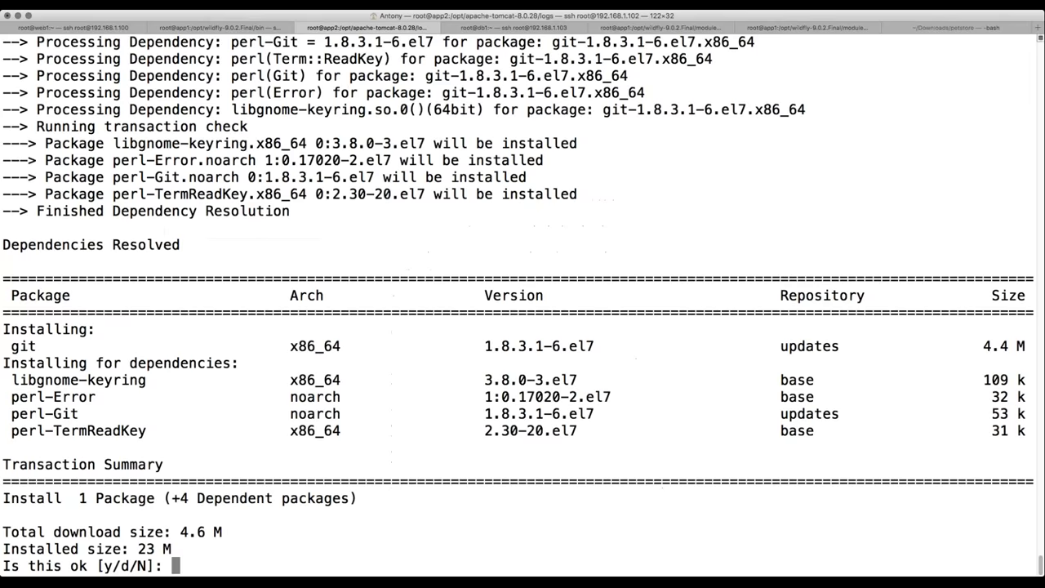
- Answer y to install git with its dependencies and accept the CentOS 7 signing key
text(y)
key(Return)
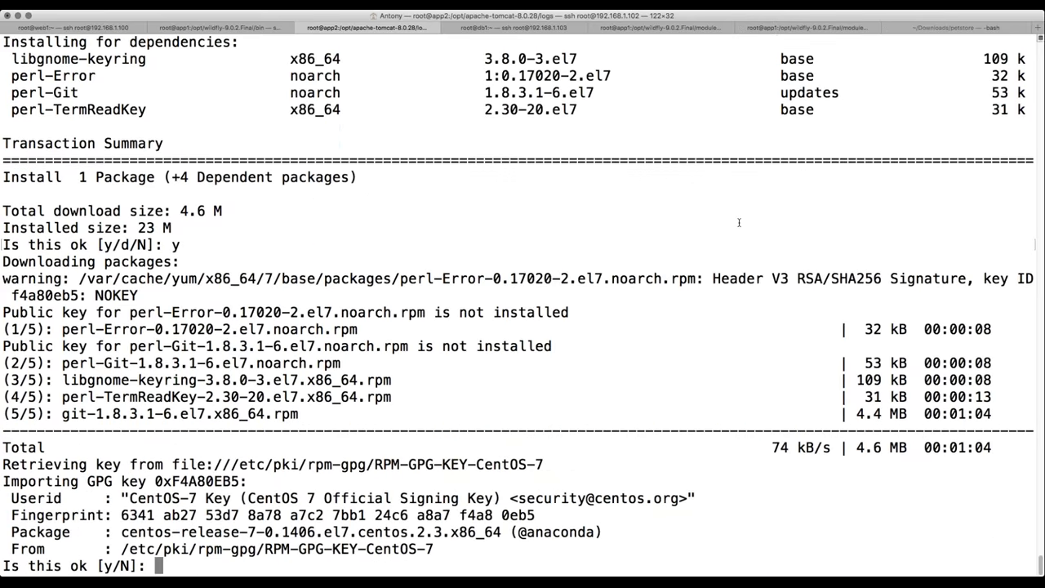
text(y)
key(Return)
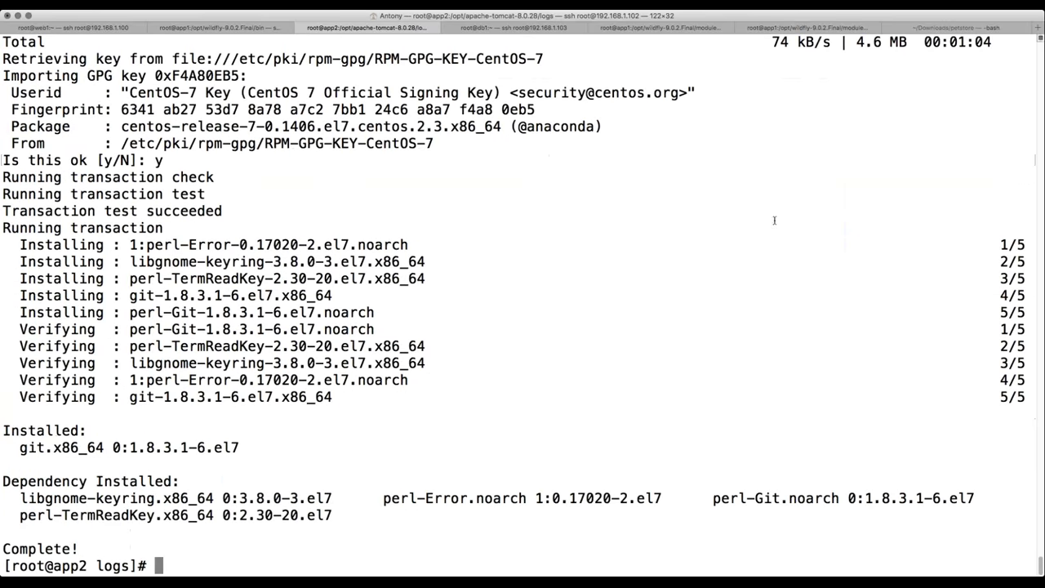
- Run git and attempt git --version, fixing typing mistakes along the way
text(gi)
key(Return)
text(git)
key(Return)
text(gi)
key(BackSpace)
text(iy)
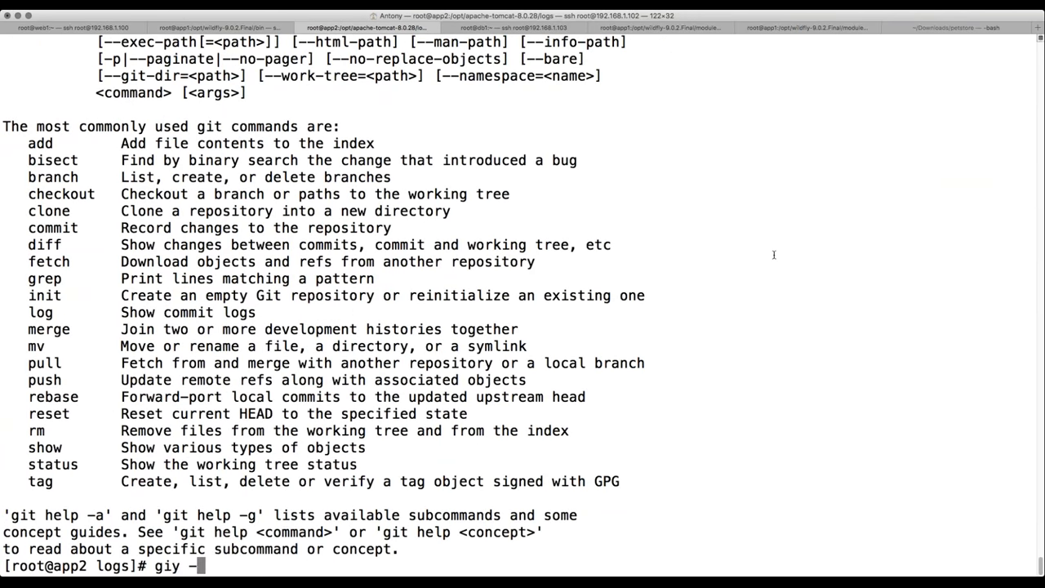
key(BackSpace)
key(BackSpace)
text(t ve)
key(BackSpace)
key(BackSpace)
text(-versiopn)
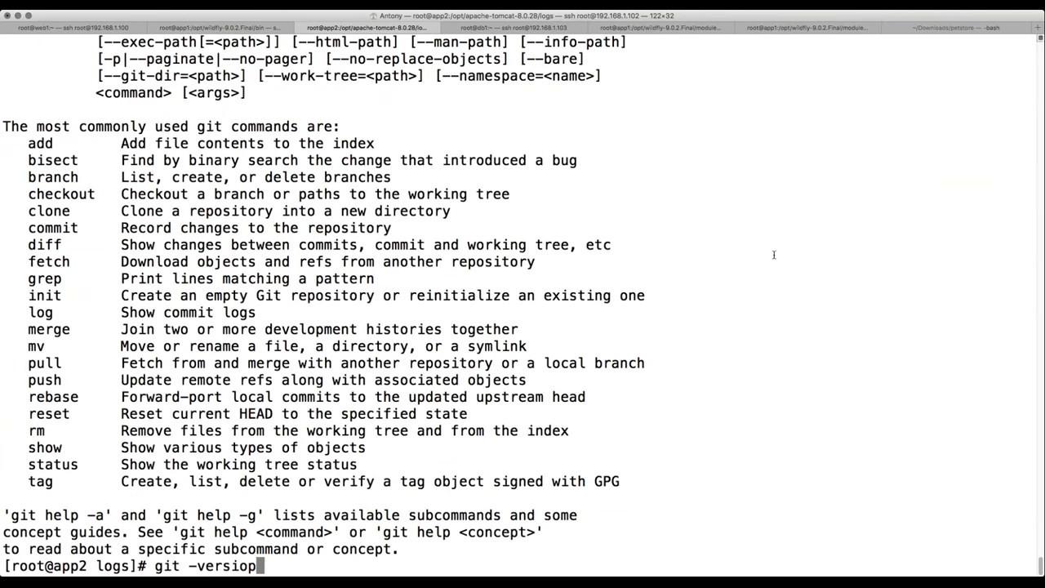
key(Return)
- Correct the recalled command until git --version prints git version 1.8.3.1
key(Up)
key(BackSpace)
key(BackSpace)
text(n)
key(Return)
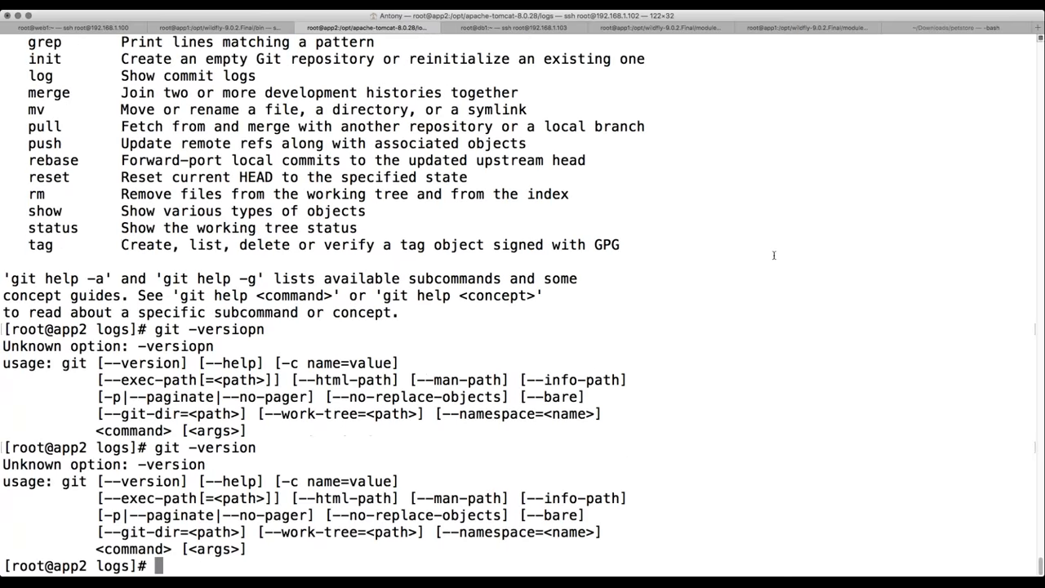
key(Up)
key(Left)
key(Left)
key(Left)
key(Left)
key(Left)
key(Left)
key(Left)
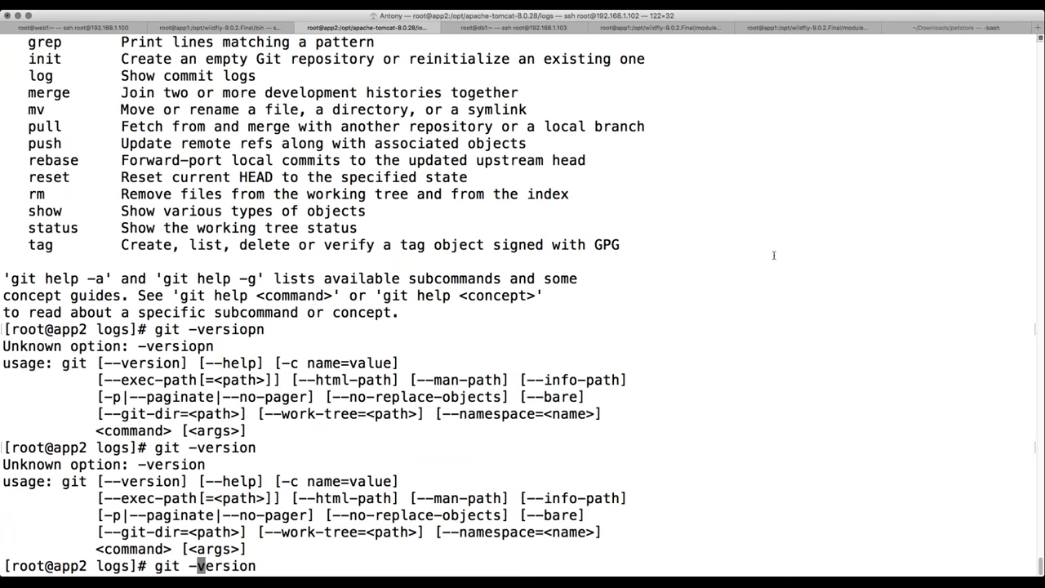
key(Return)
key(Up)
key(Left)
key(Left)
key(Left)
key(Left)
key(Left)
key(Left)
key(Left)
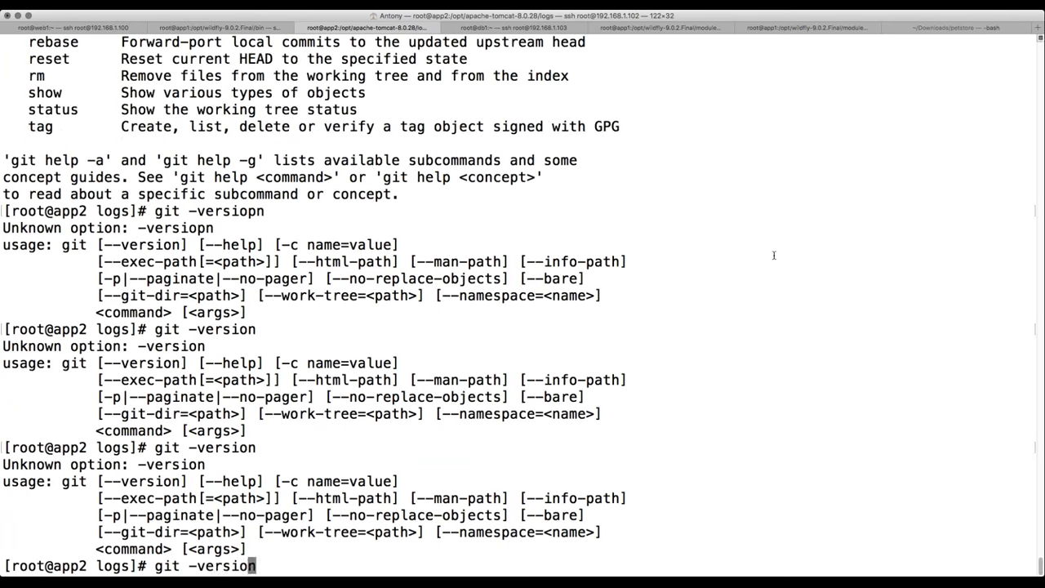
text(-ç)
key(Return)
key(Up)
key(Left)
key(Left)
key(Left)
key(Left)
key(Left)
key(Delete)
key(Return)
text(ç)
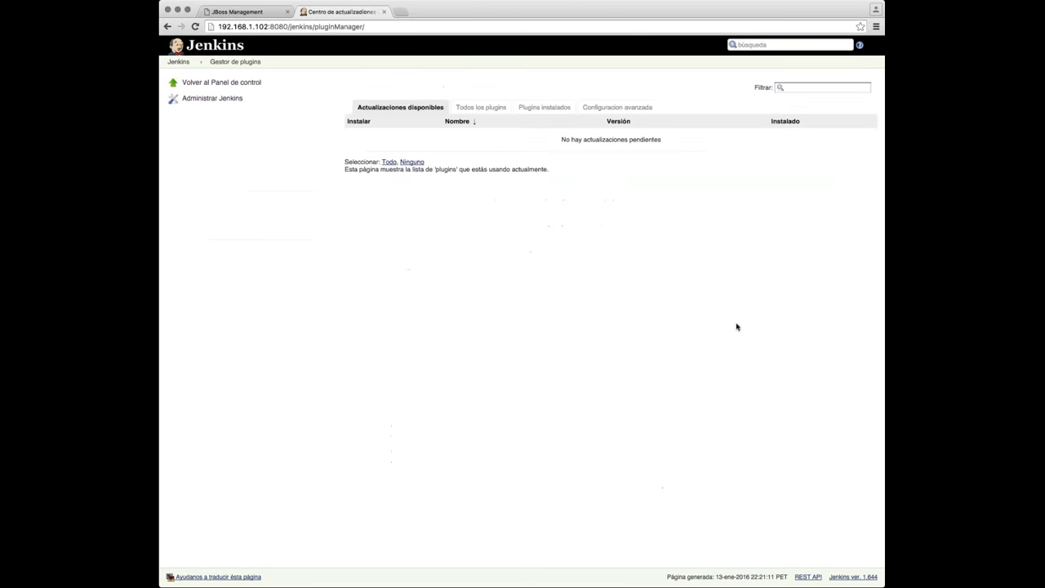
- Filter Todos los plugins by 'grad', ticking then unticking the Gradle plugin
click(494, 108)
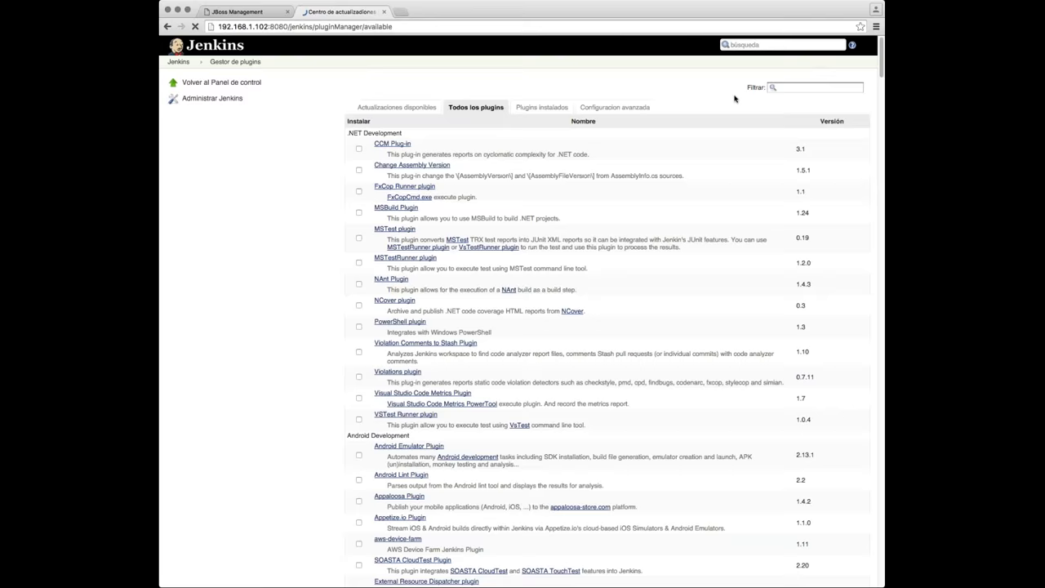
click(793, 87)
text(grad)
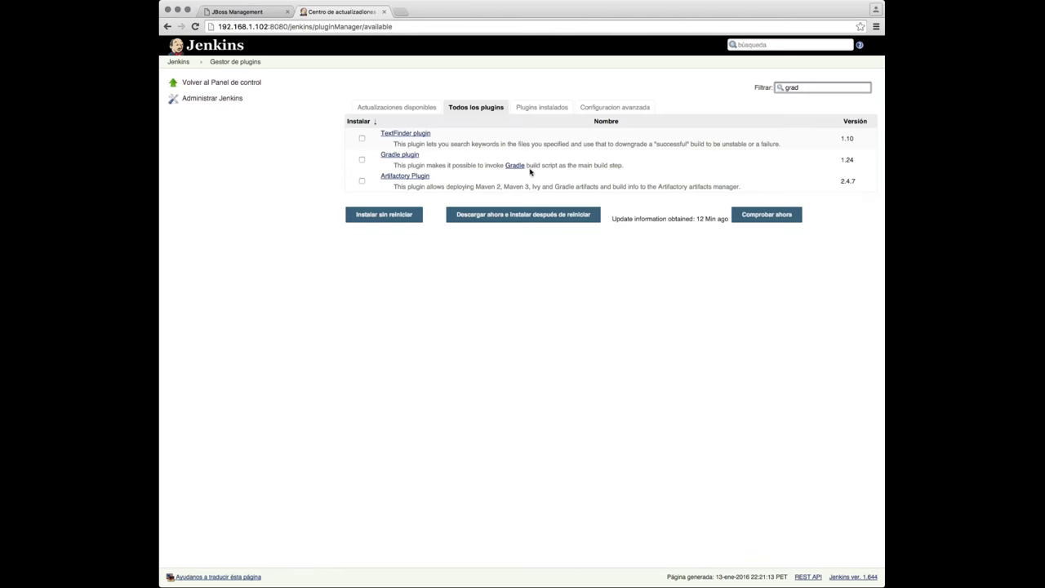
click(361, 160)
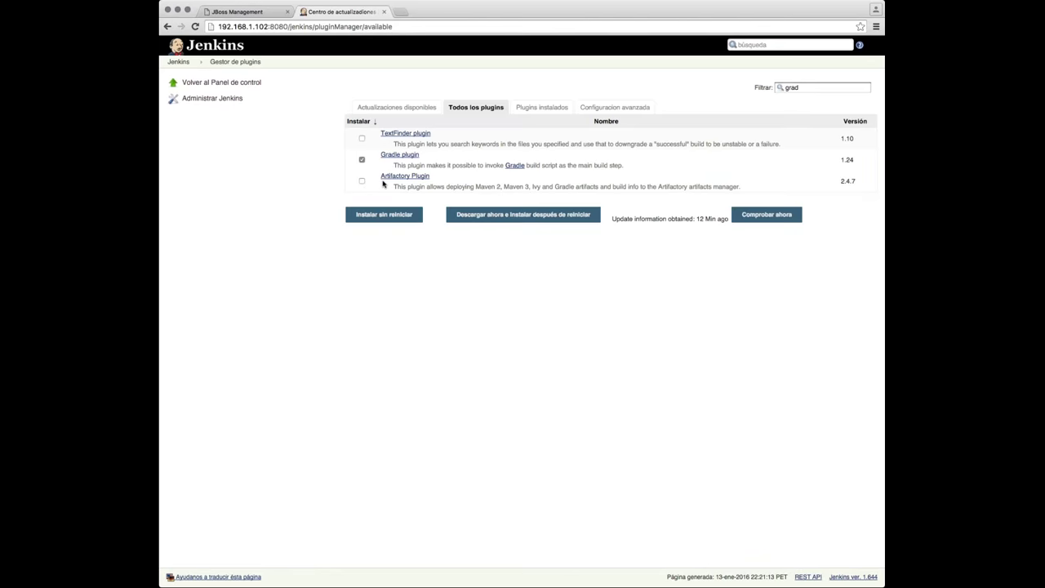
click(362, 159)
- From the dashboard, create a freestyle project named tarea-ejemplo via Nueva Tarea
click(221, 85)
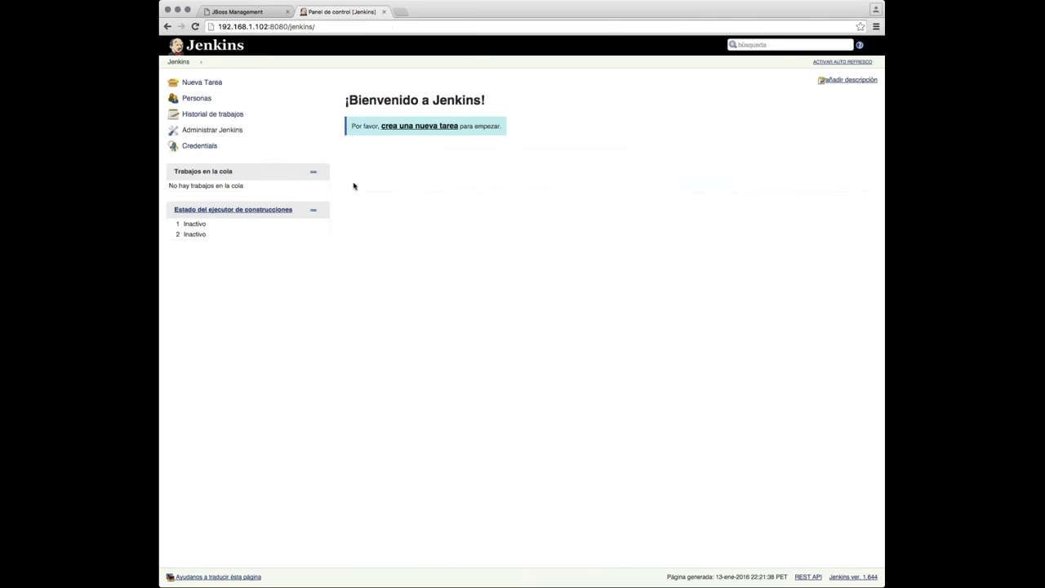
click(202, 83)
click(351, 101)
click(456, 84)
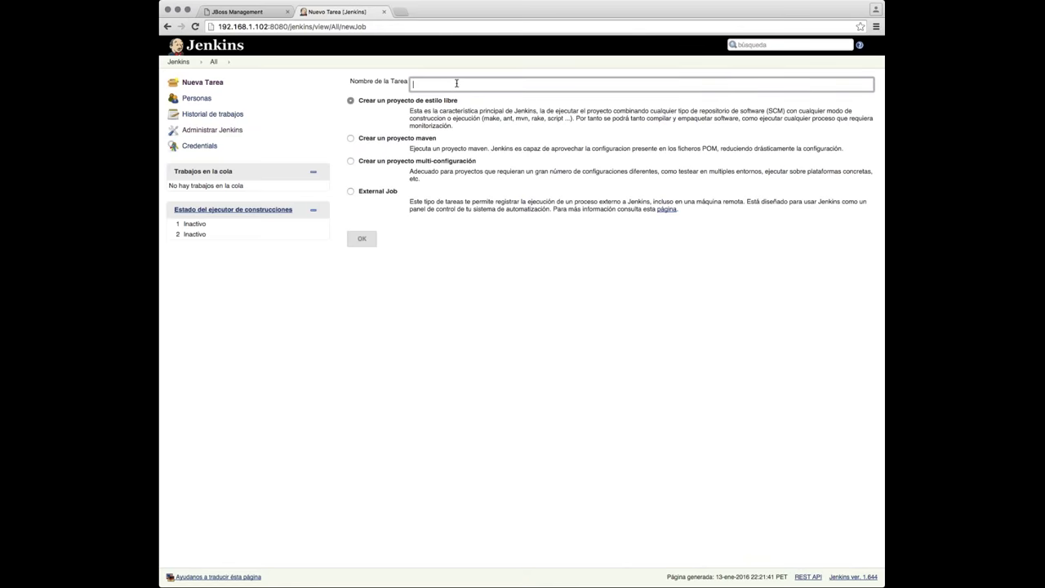
text(tar)
key(BackSpace)
key(BackSpace)
key(BackSpace)
text(tarea-ejemplo)
key(Return)
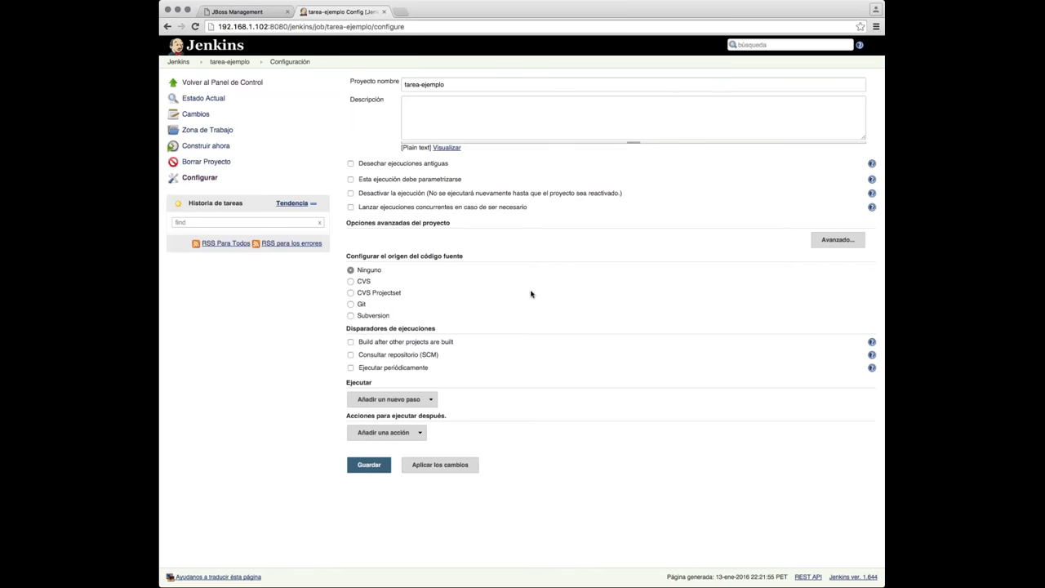
- Expand Avanzado... and set the job's source code origin to Git
click(837, 239)
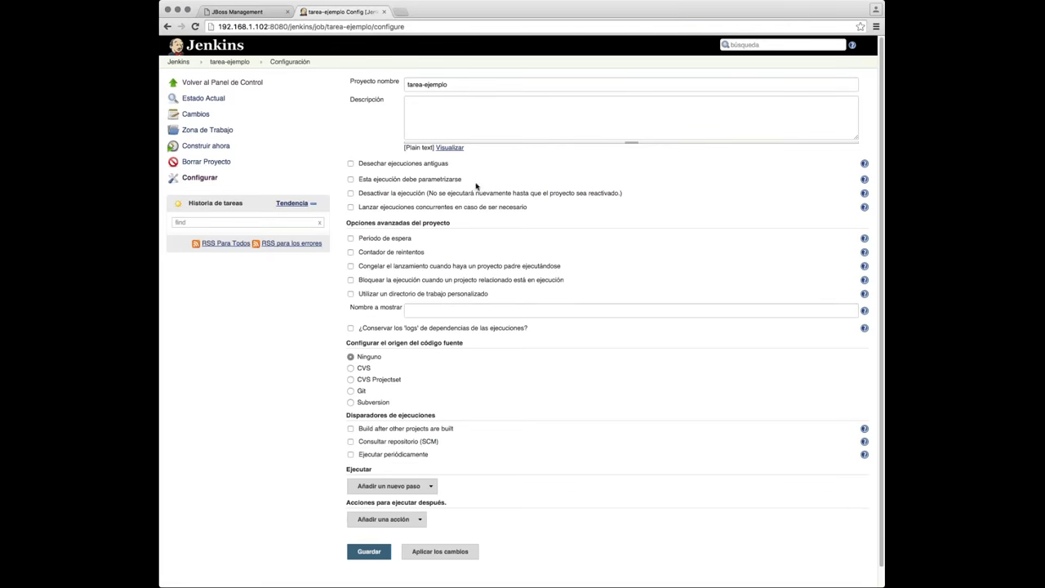
scroll(503, 214, down, 1)
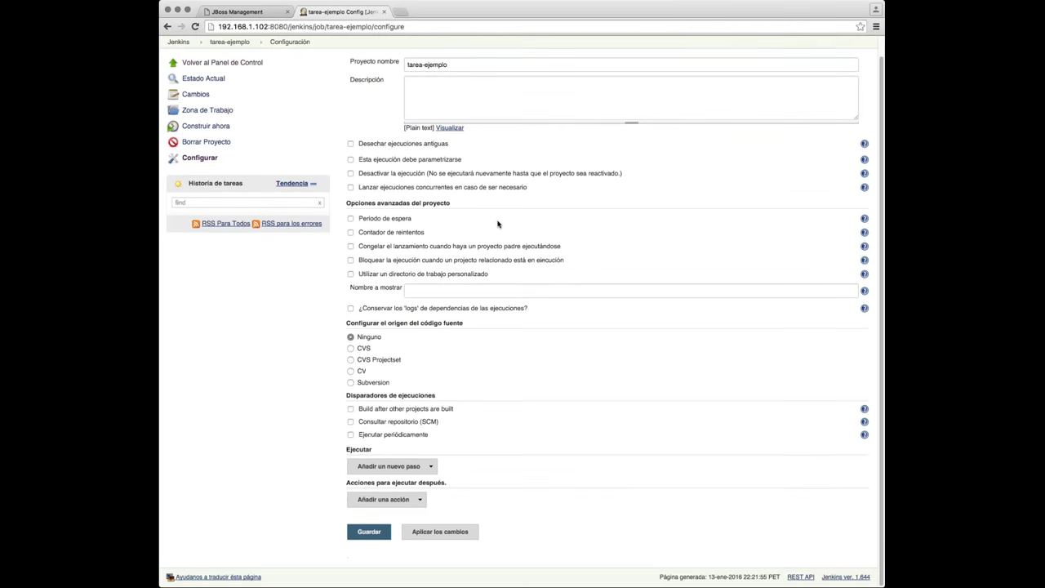
click(351, 371)
scroll(531, 380, down, 3)
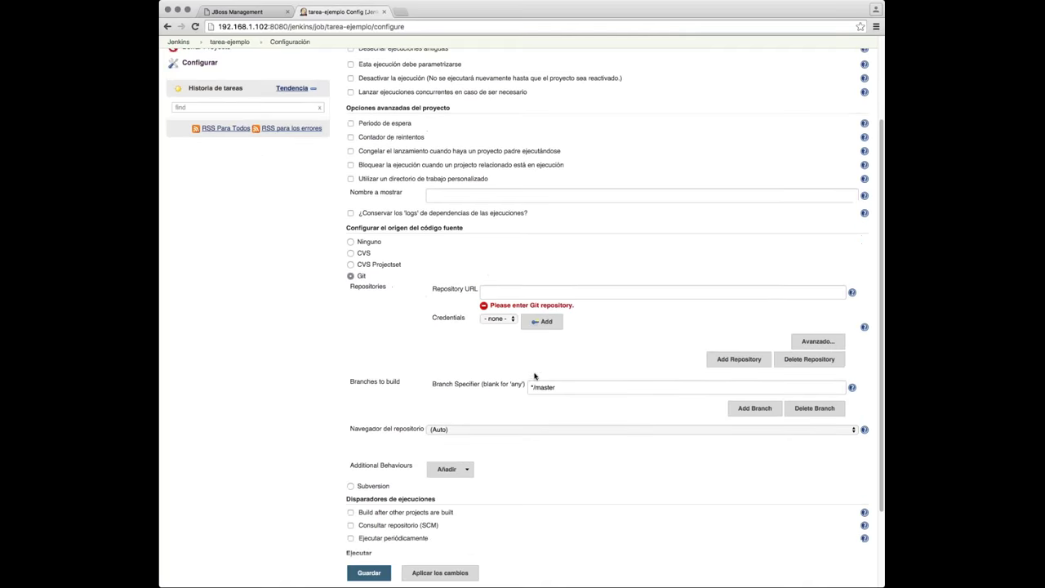
key(super+t)
text(www.github.com)
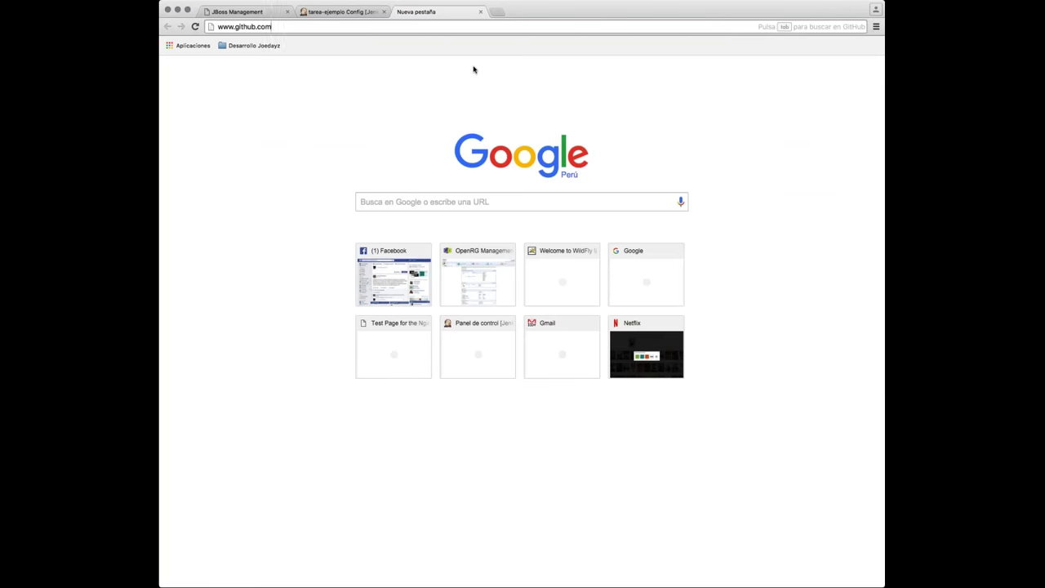
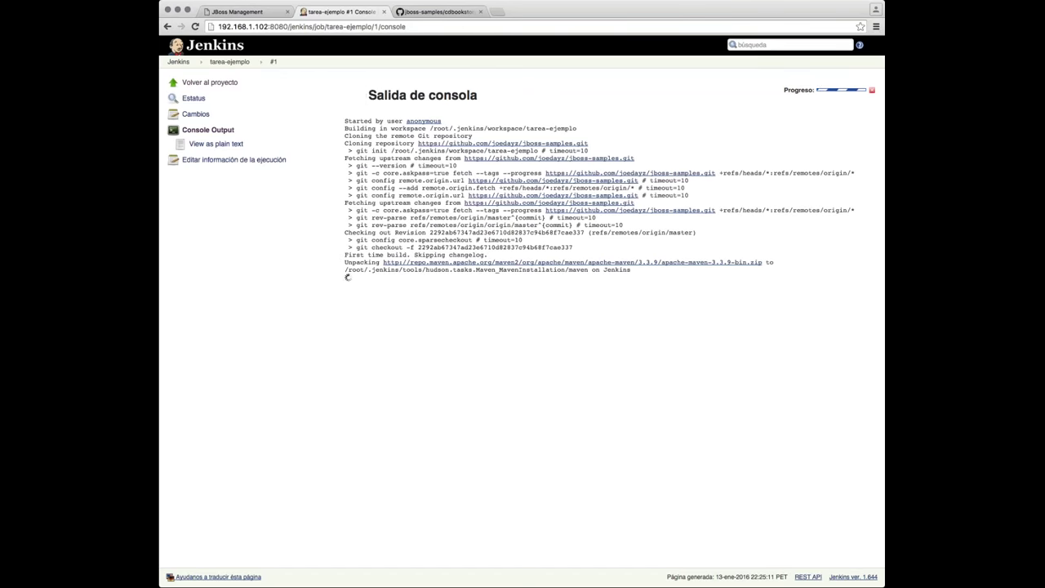
- Highlight build #1's console lines, including the mvn -f cdbookstore/pom.xml clean package command
drag(466, 262, 642, 292)
click(642, 292)
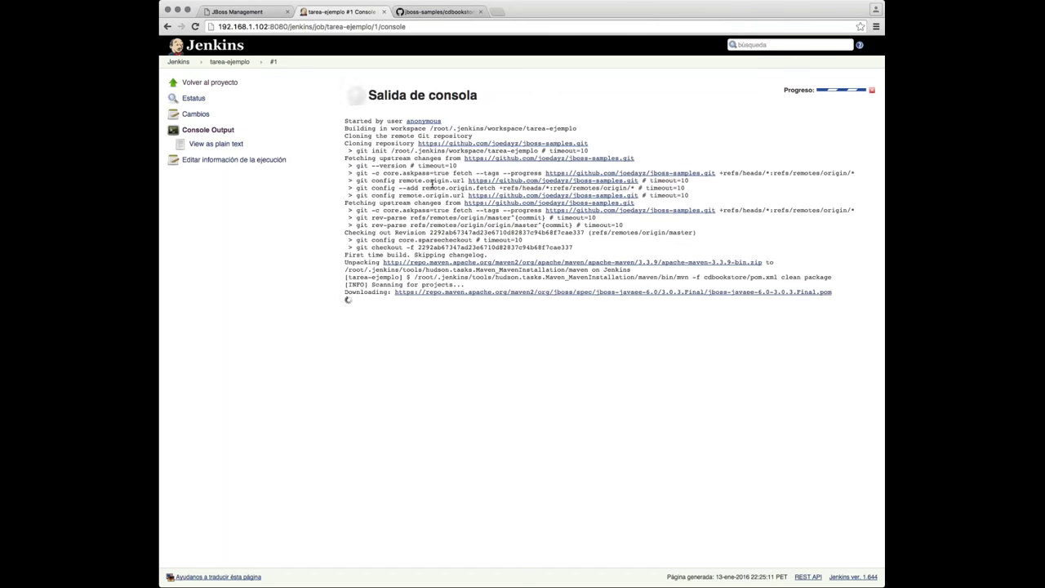
drag(677, 277, 830, 278)
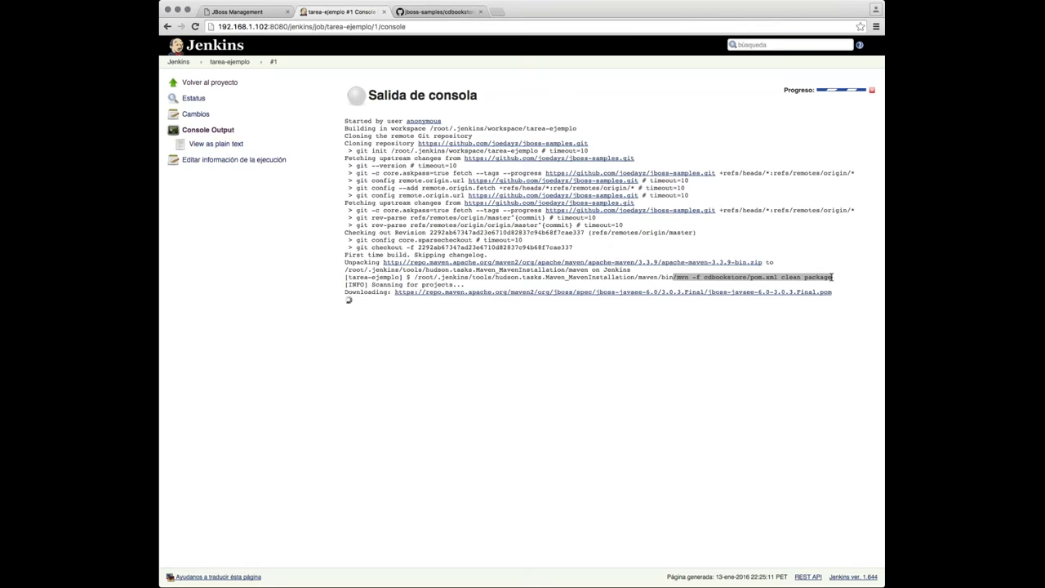
click(499, 322)
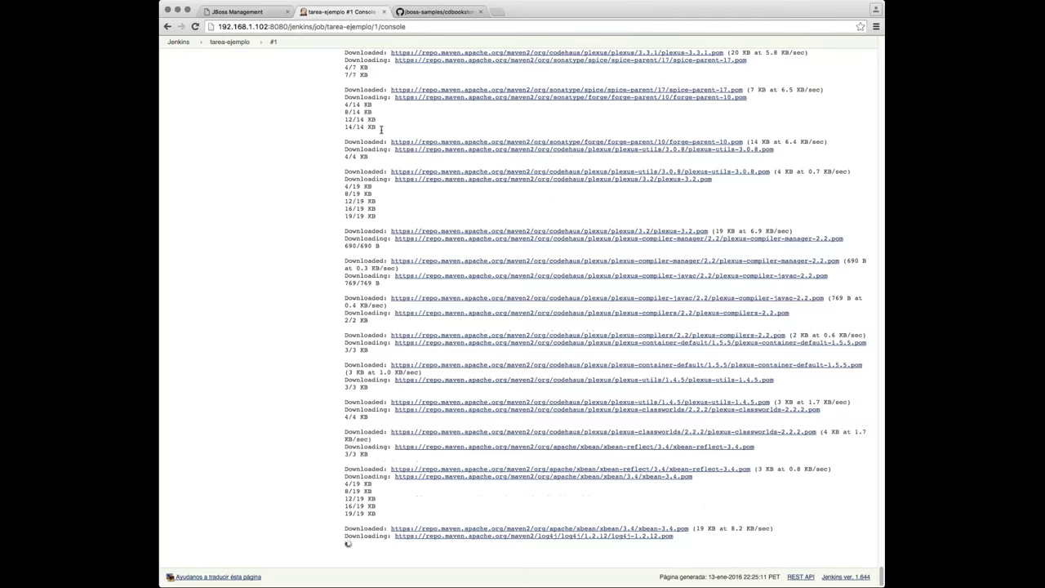
- Reload the WildFly management console to get past the authentication error
click(239, 12)
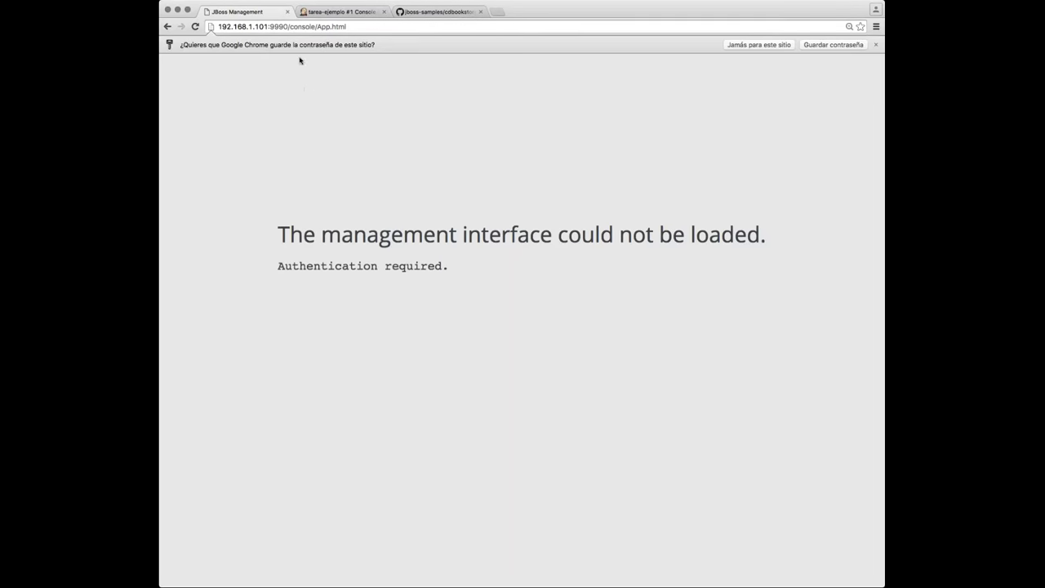
click(302, 27)
key(Return)
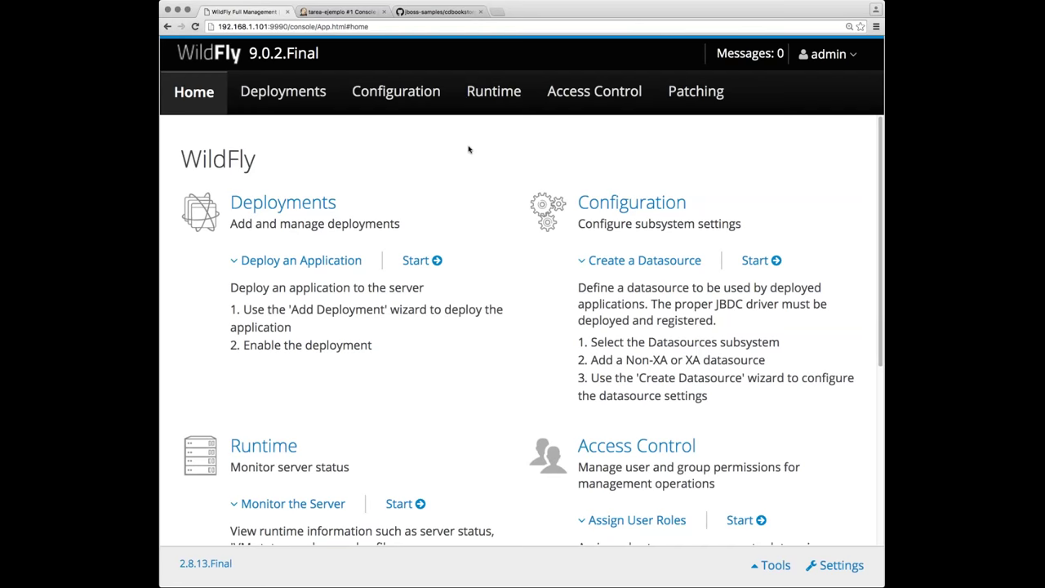
- Look over WildFly's Deployments, Configuration and Runtime sections, then check the Jenkins build log
click(307, 94)
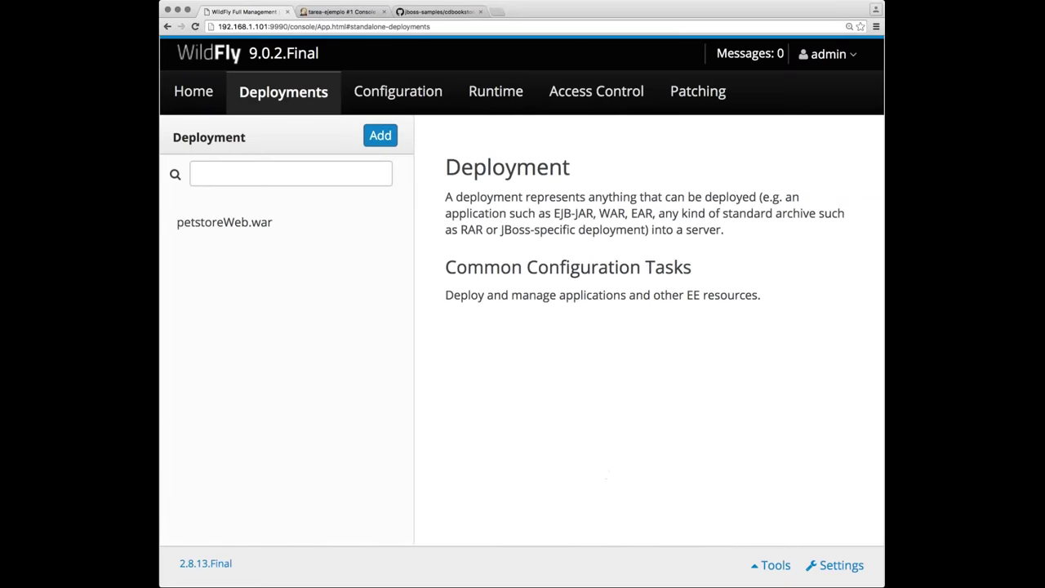
click(398, 95)
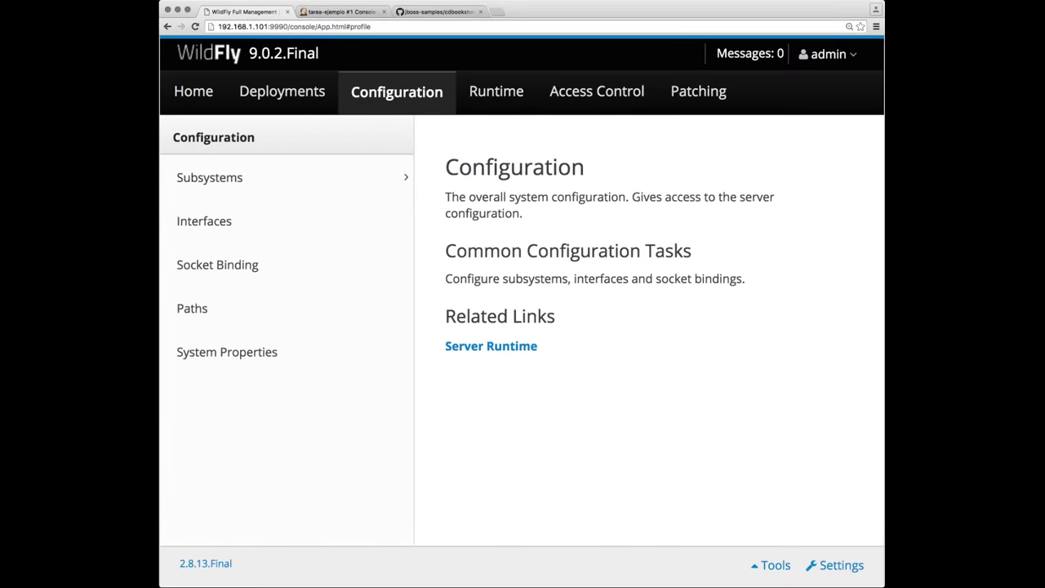
click(507, 102)
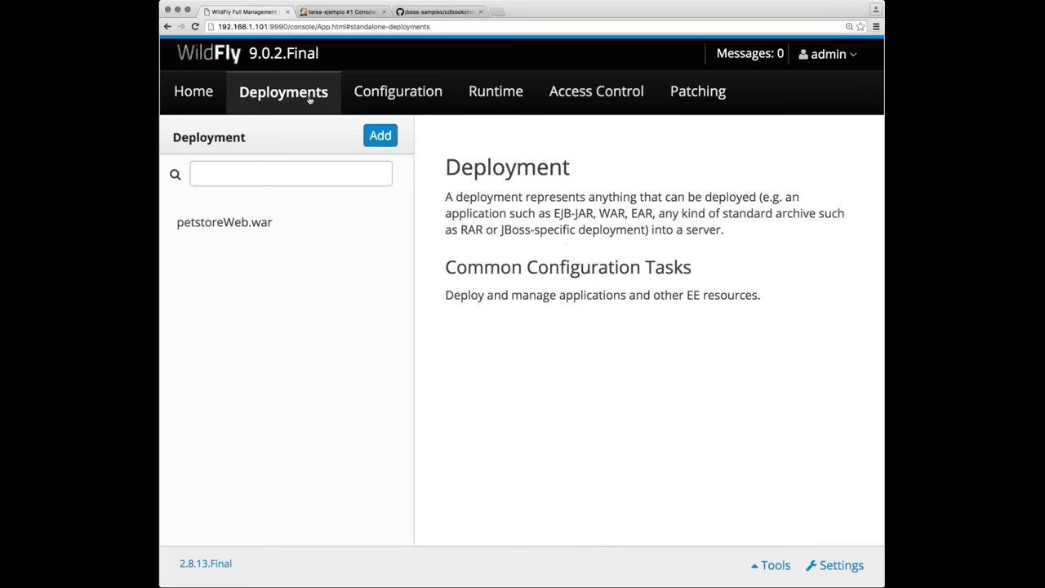
click(342, 12)
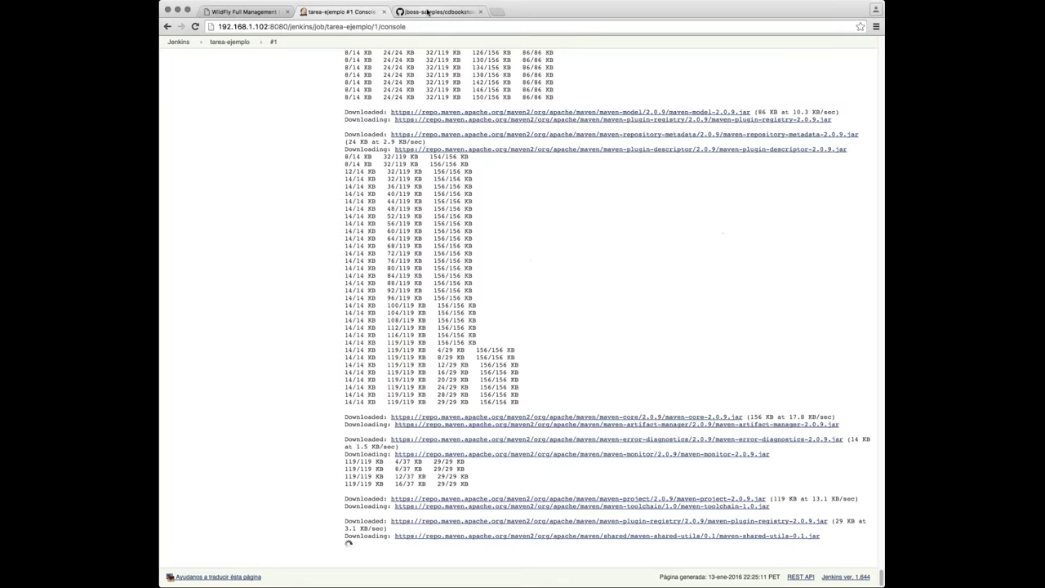
- Open src/main/resources/META-INF/persistence.xml and highlight the jta-data-source name cdbookstore
click(427, 12)
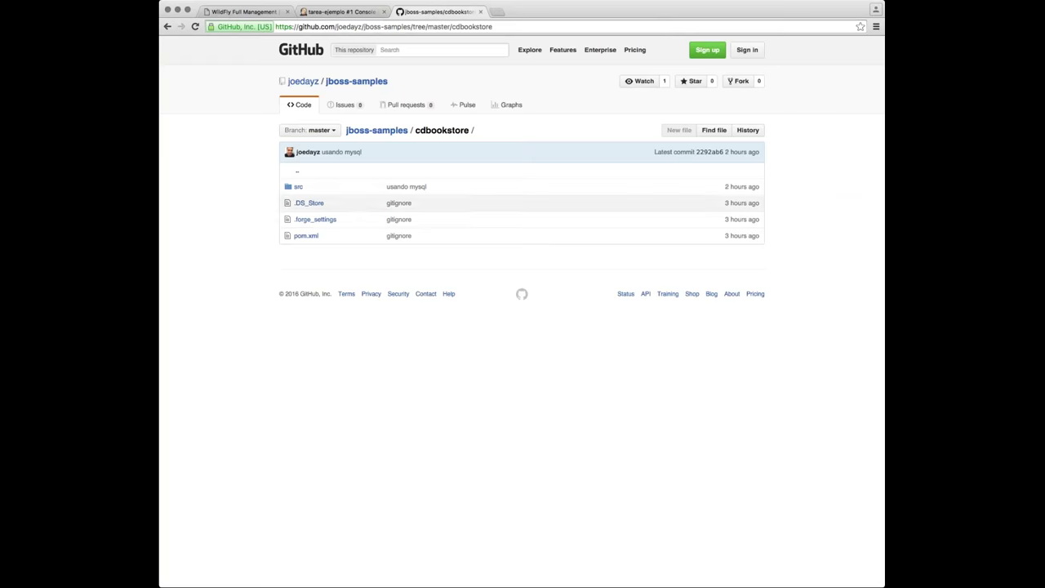
click(298, 186)
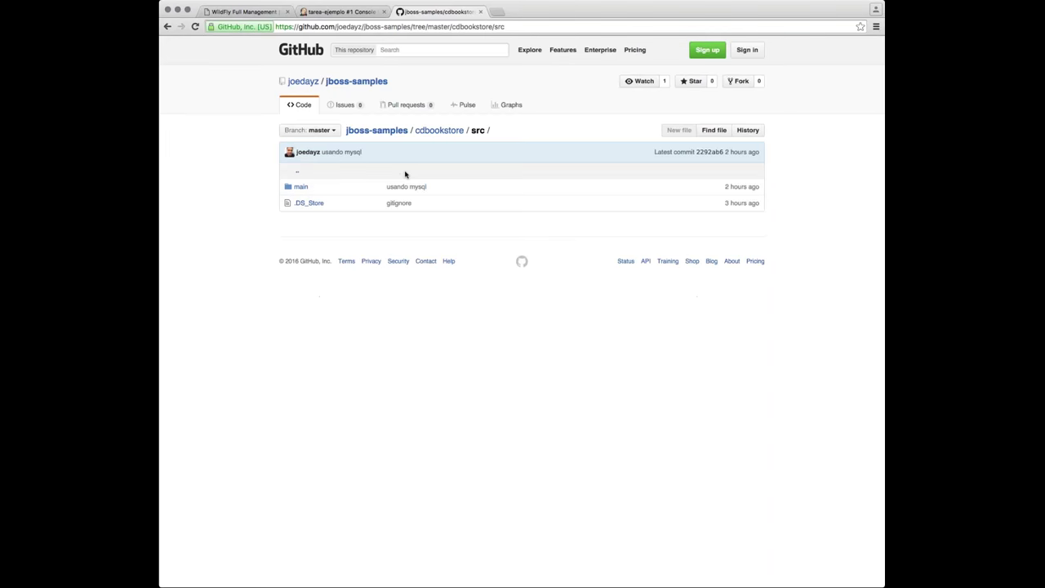
click(300, 187)
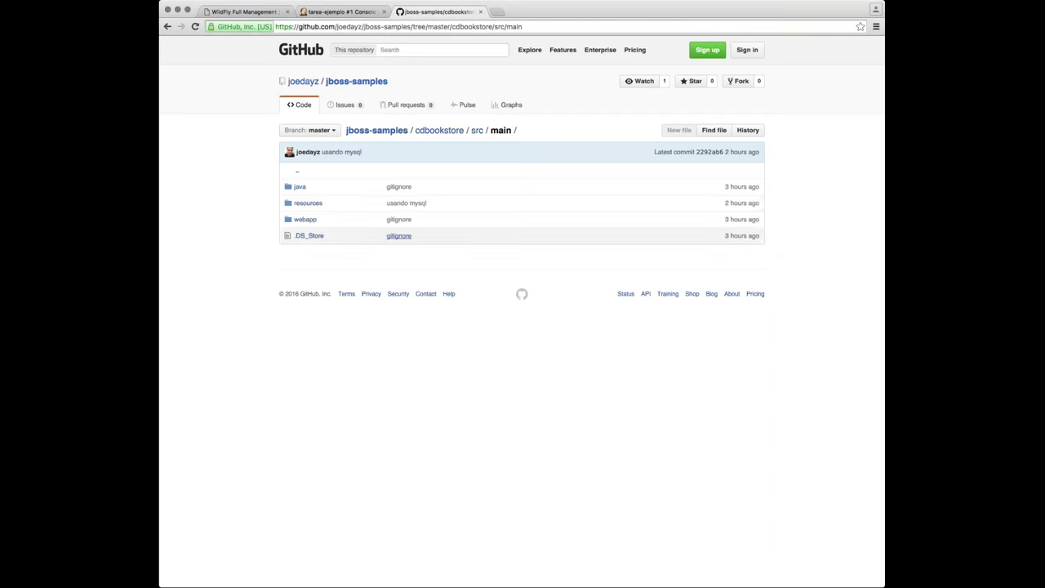
click(308, 203)
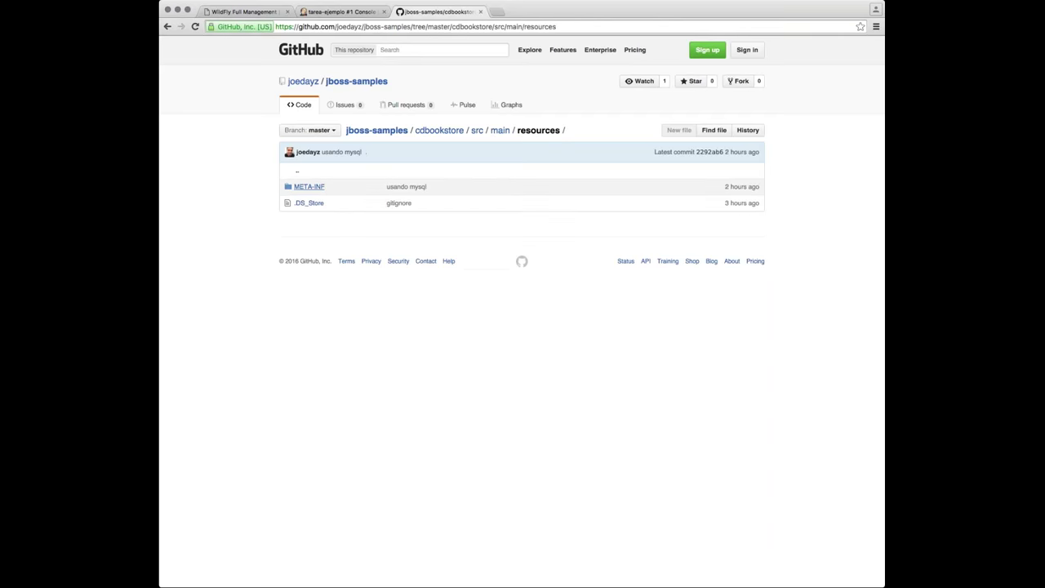
click(308, 187)
click(310, 186)
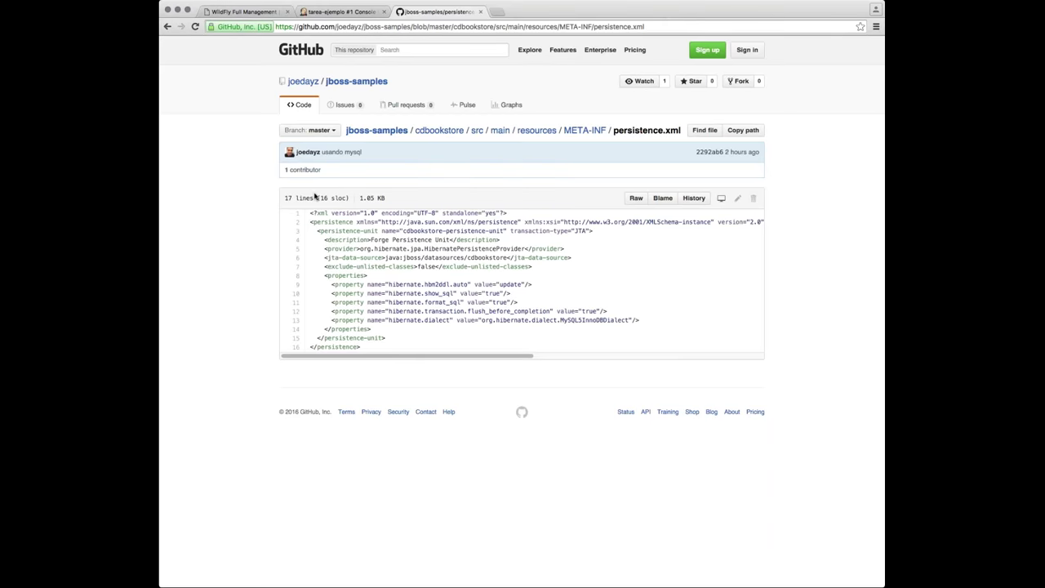
drag(402, 258, 572, 259)
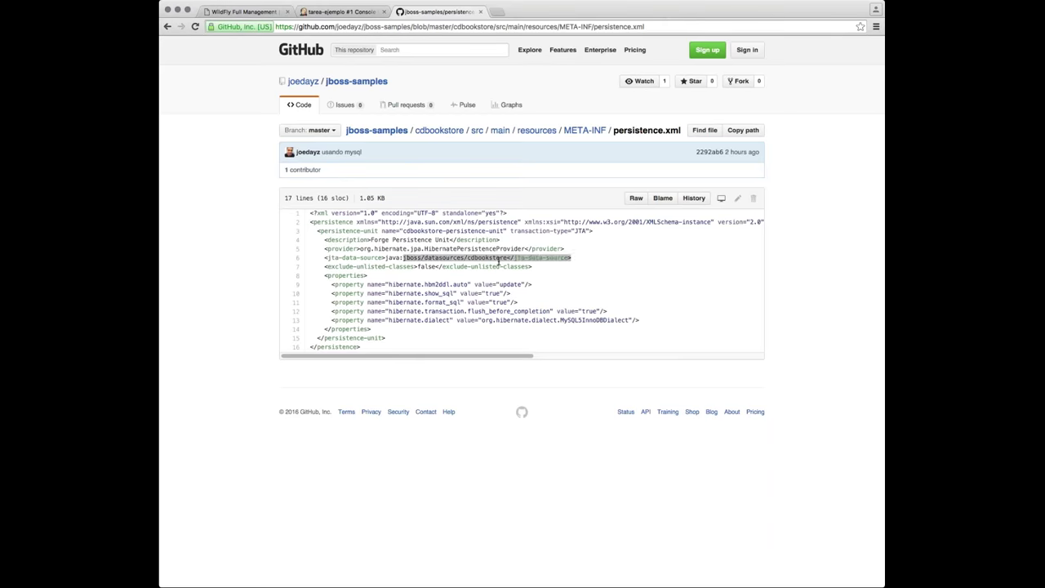
double_click(487, 258)
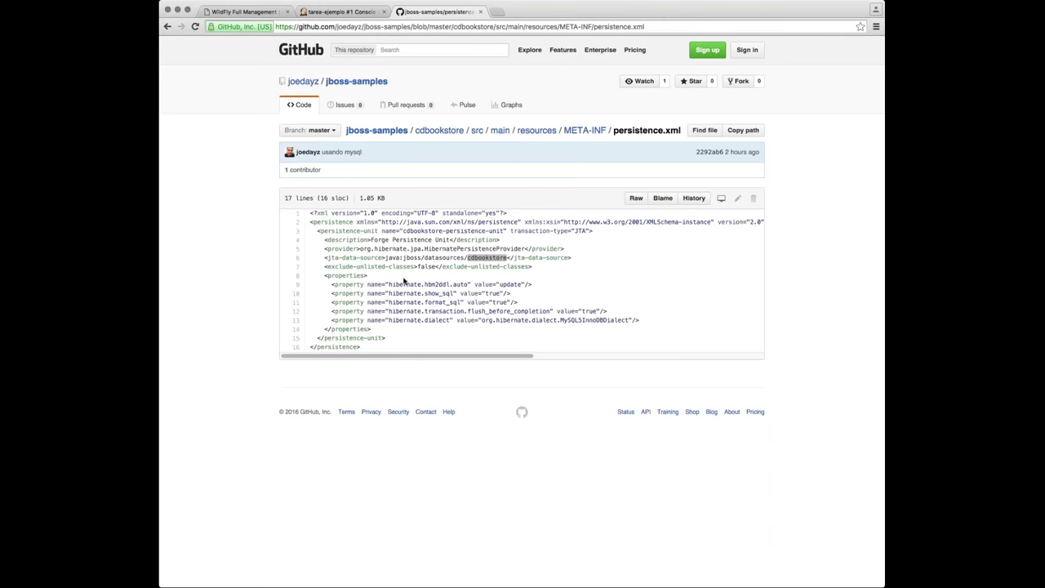
click(432, 276)
- View the owner's Repositories list, then return to WildFly's Configuration section
click(299, 86)
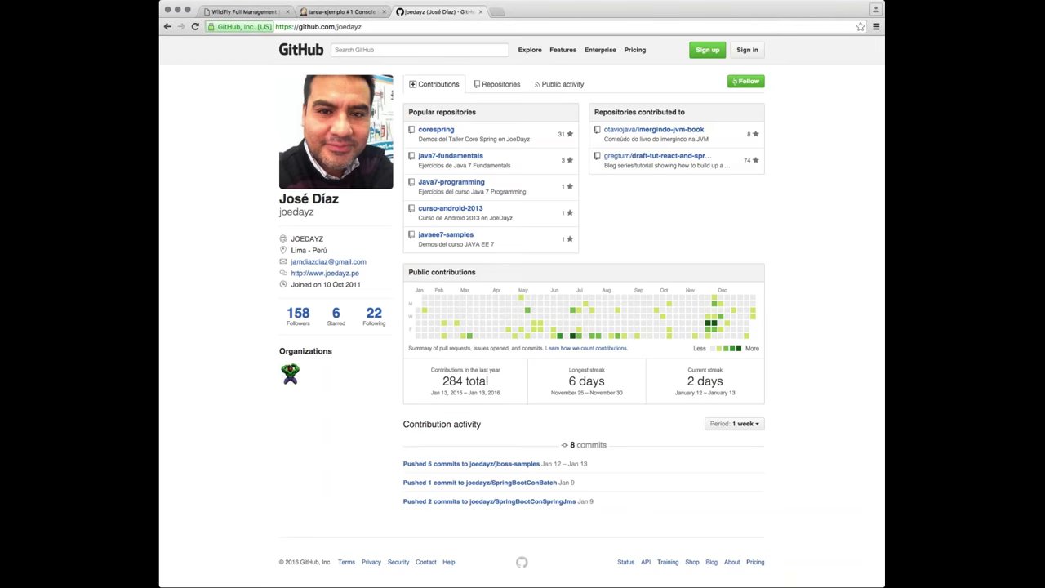
click(498, 84)
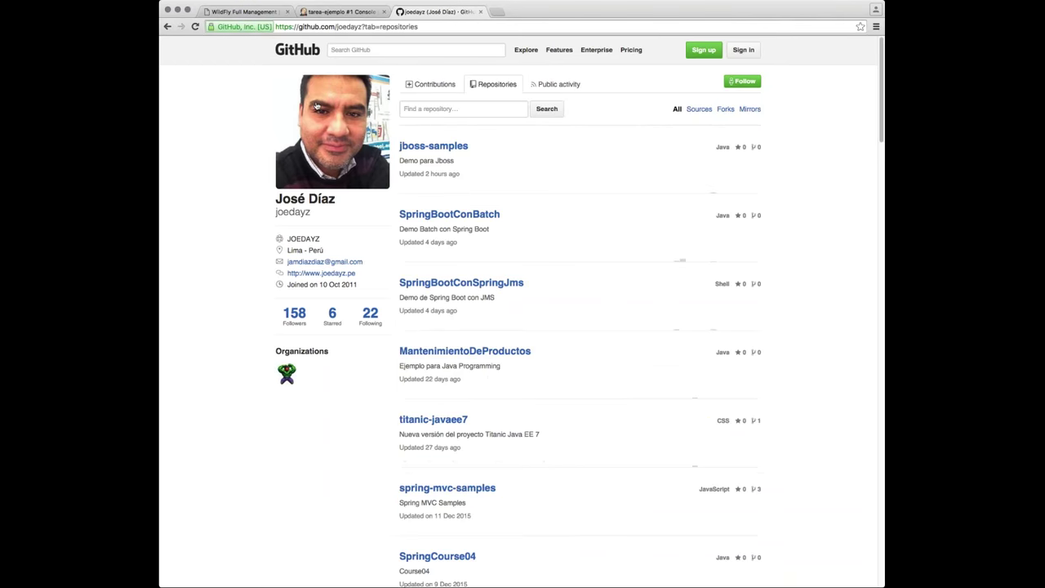
click(335, 11)
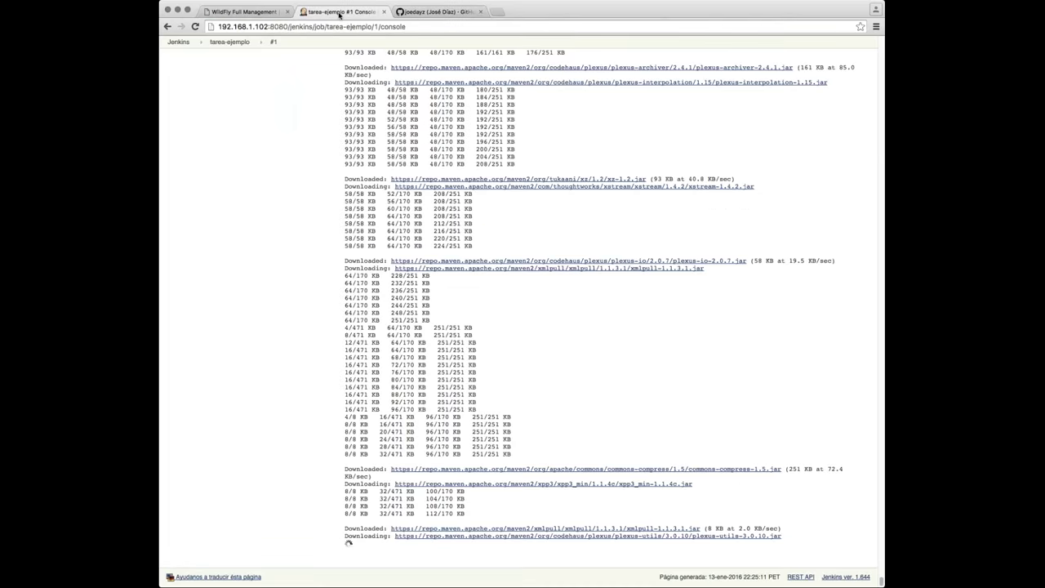
click(430, 11)
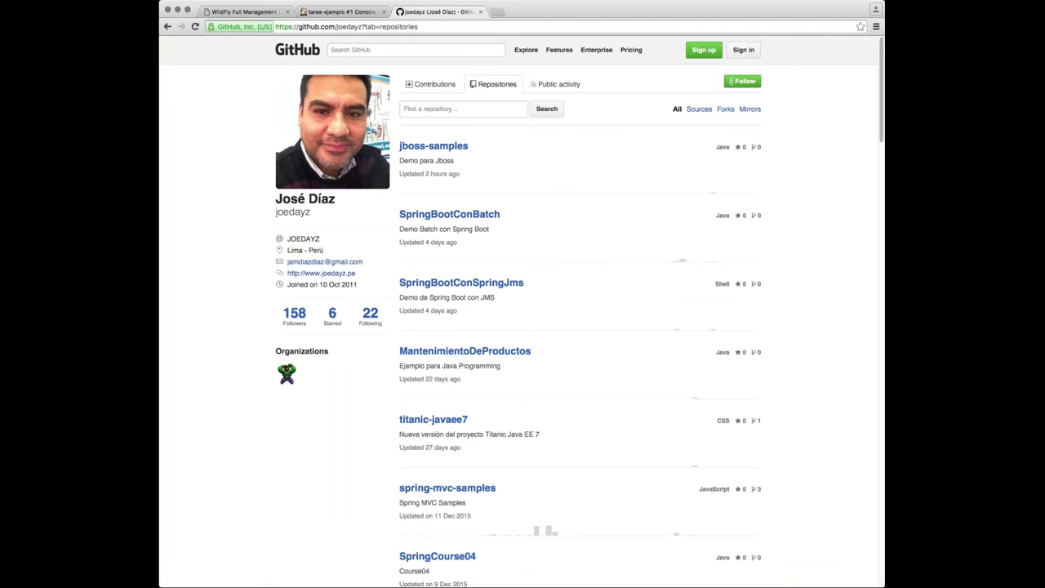
click(257, 13)
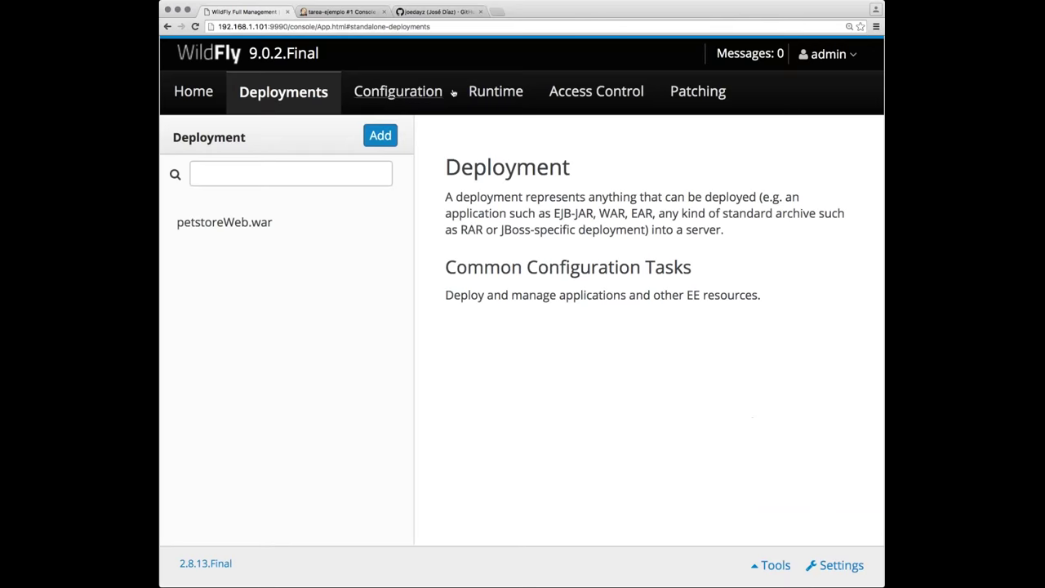
click(403, 102)
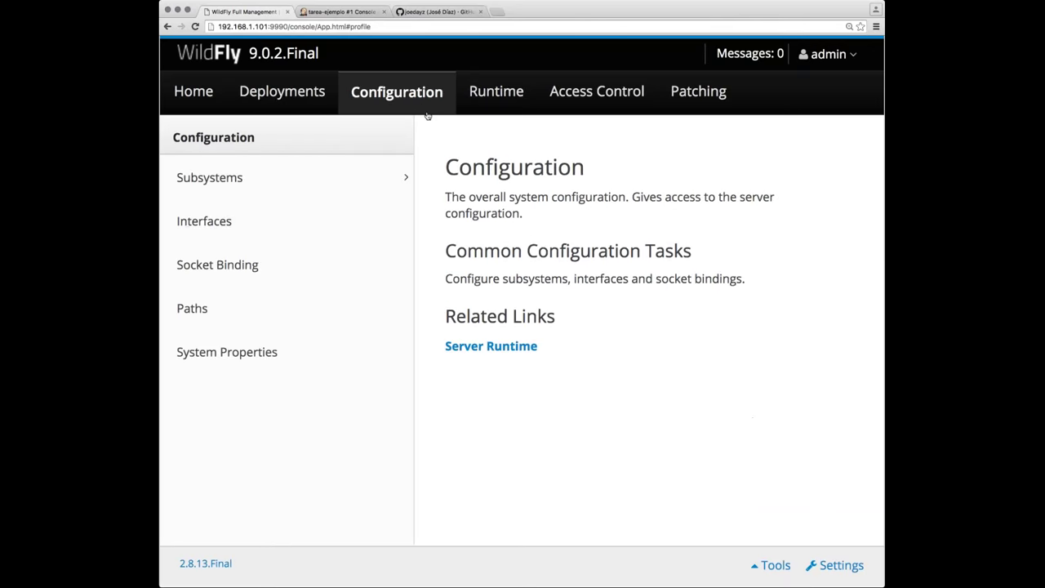
- Add a non-XA MySQL Datasource under Subsystems > Datasources, reaching the MySqlDS attributes step
click(404, 176)
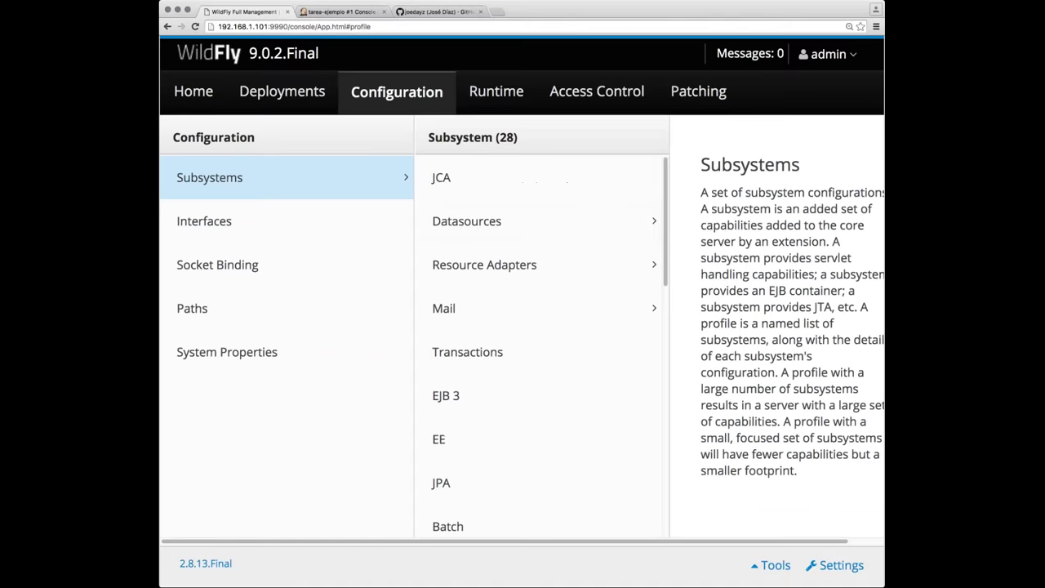
click(466, 219)
click(695, 221)
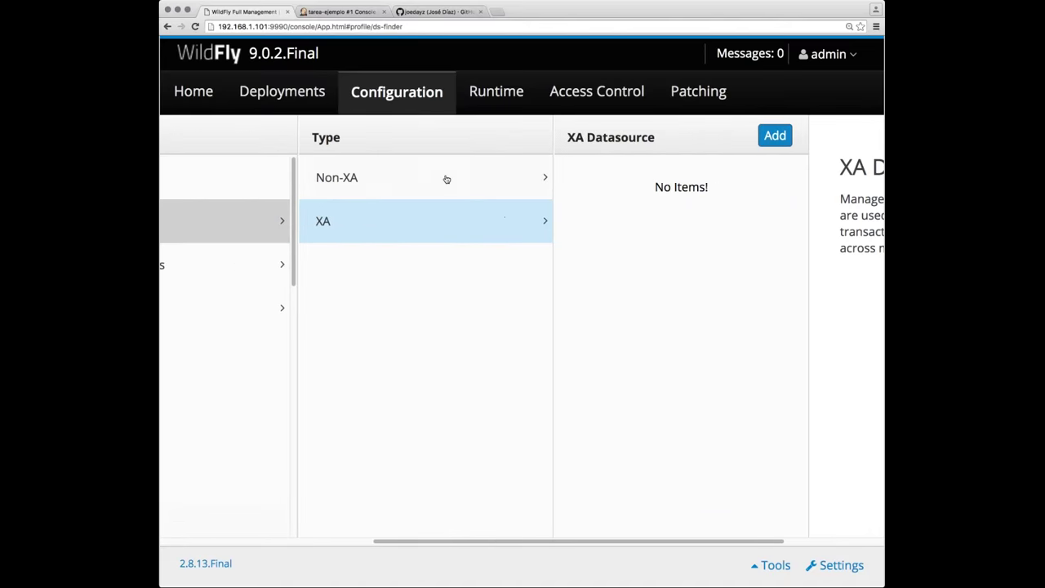
click(447, 178)
click(772, 136)
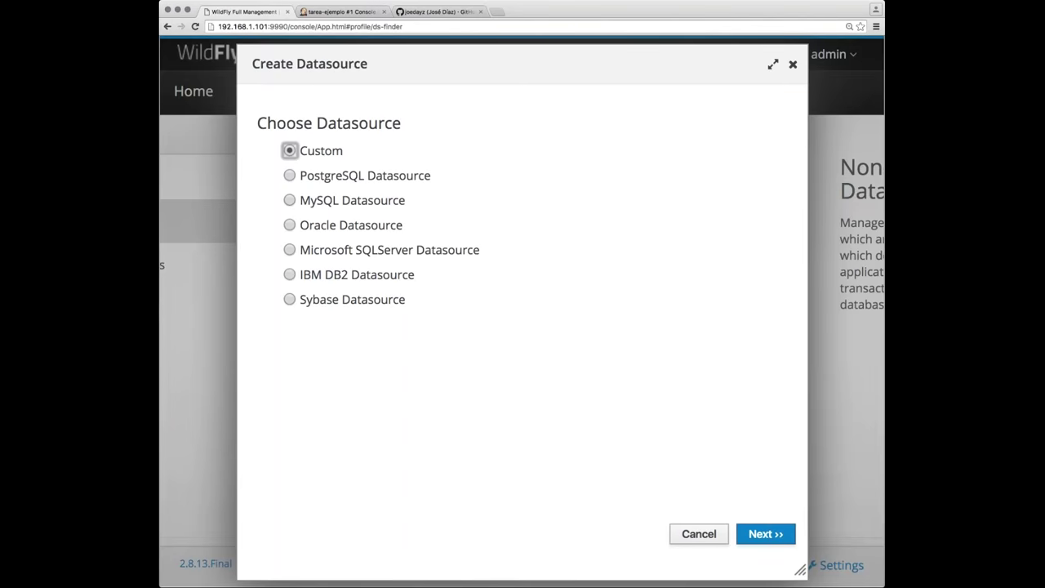
click(342, 200)
click(767, 535)
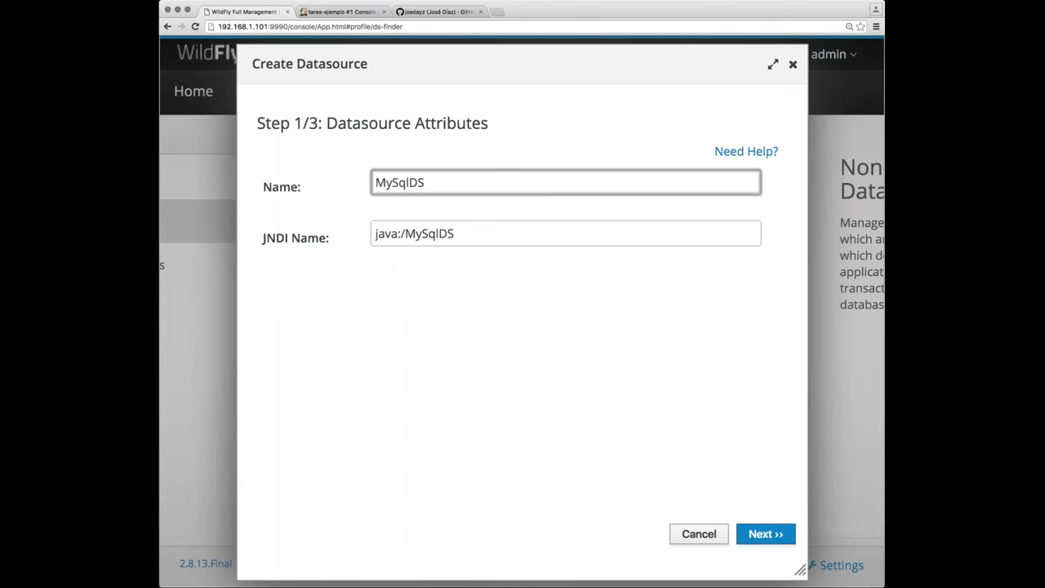
click(434, 12)
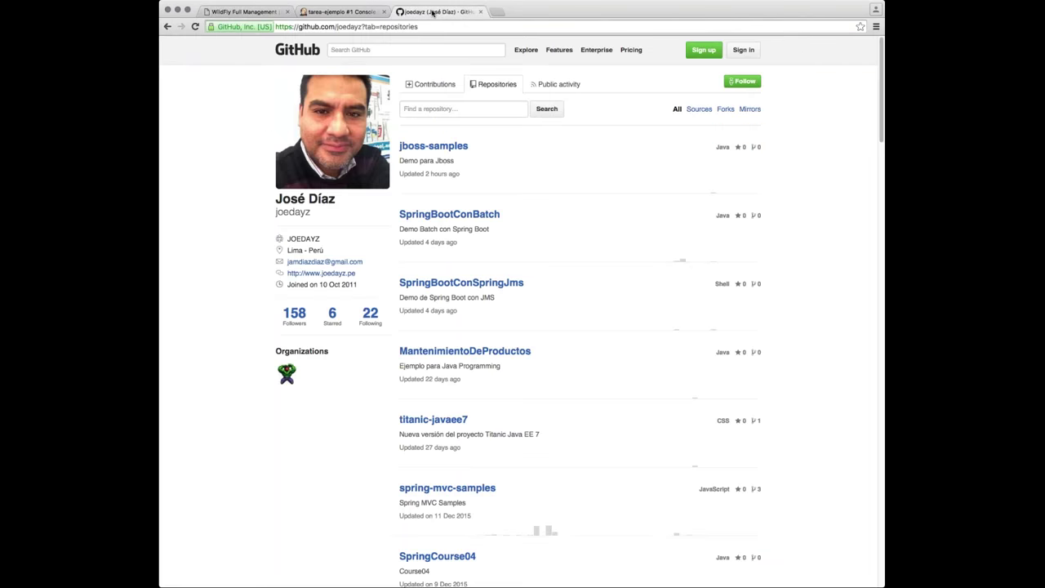
- Open the cdbookstore folder of the jboss-samples repository, then return to build #1's console
click(330, 13)
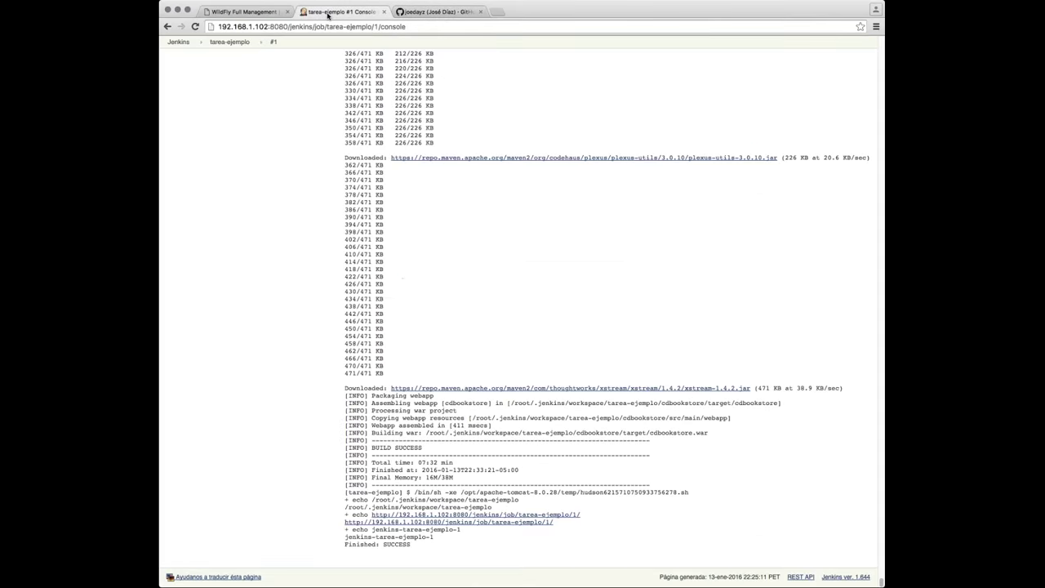
click(245, 12)
click(414, 11)
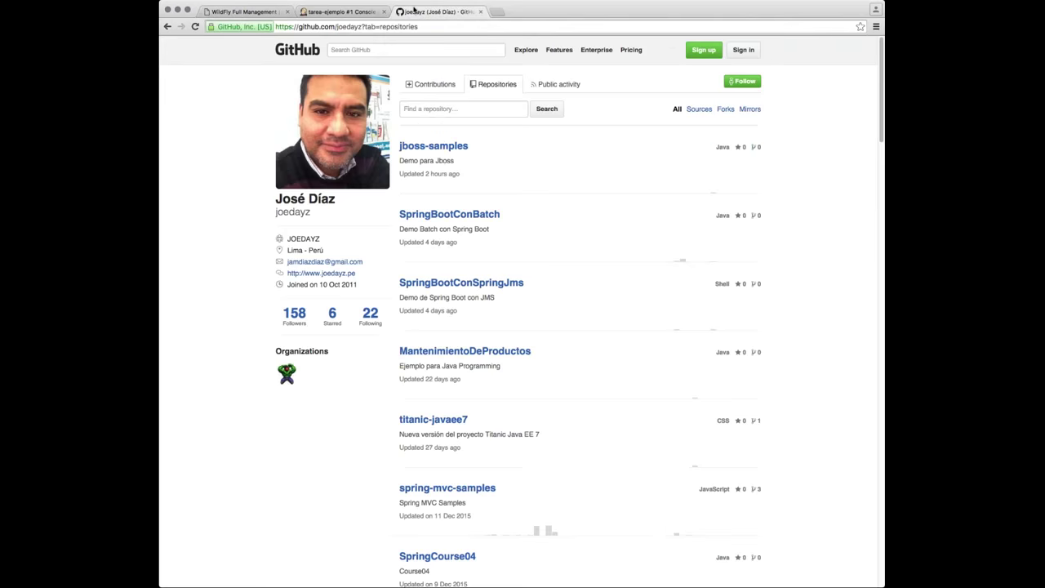
key(super+r)
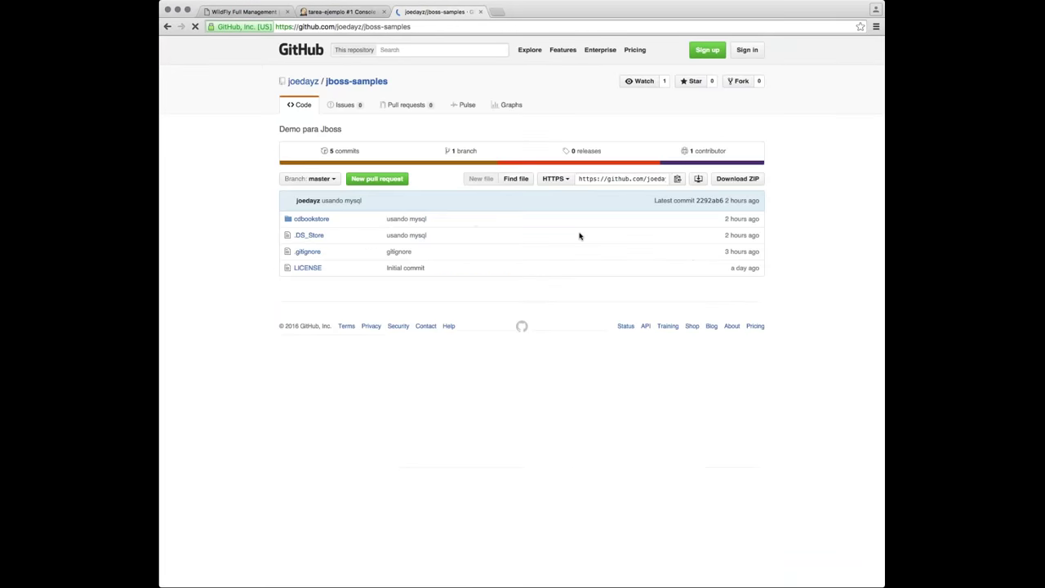
click(311, 221)
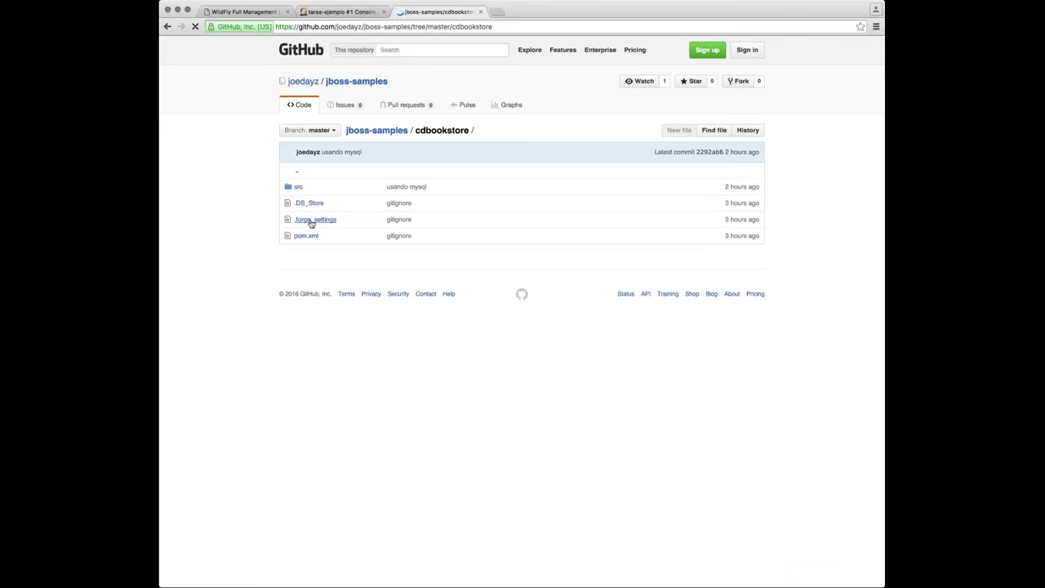
click(346, 12)
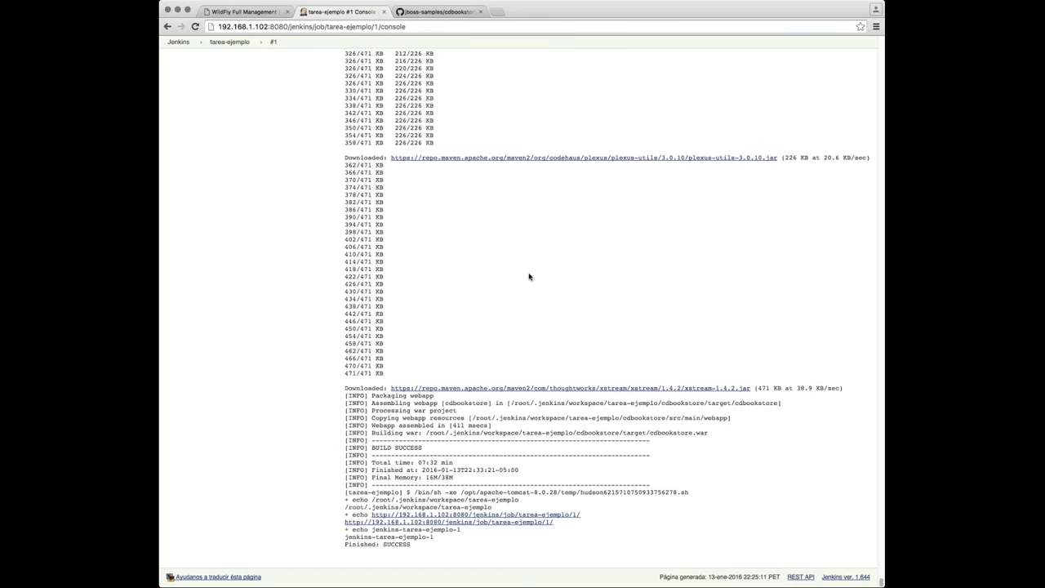
- Highlight the webapp packaging and war processing and copying lines in build #1's log
drag(371, 401, 399, 423)
click(400, 423)
drag(365, 410, 369, 432)
click(698, 442)
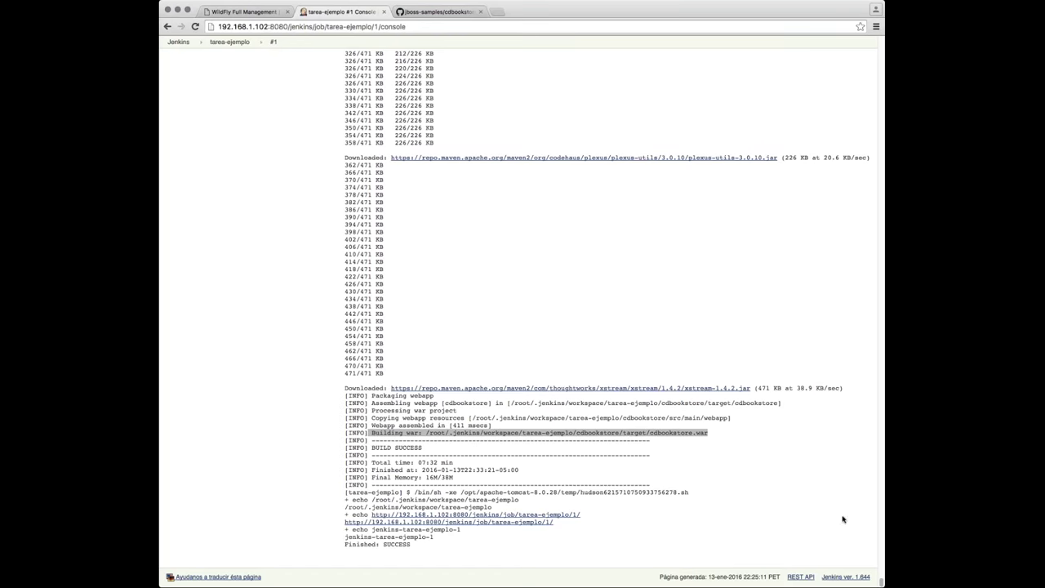
- Point out the build summary: 07:32 min total time and Final Memory 16M/38M
drag(368, 455, 454, 479)
click(484, 480)
click(482, 466)
click(423, 480)
click(464, 481)
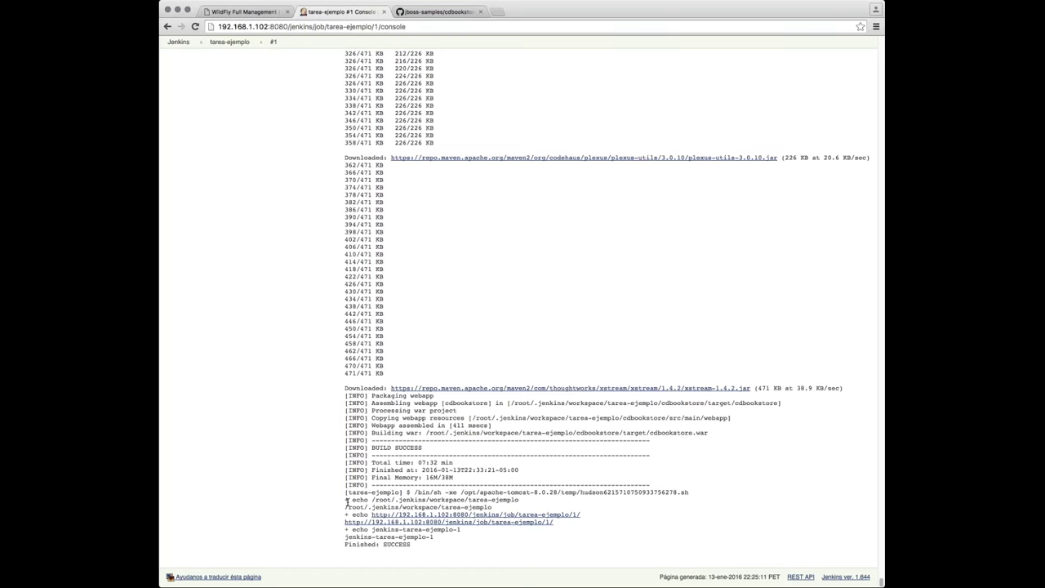
- Highlight the workspace path printed by the echo commands
drag(346, 499, 506, 509)
click(506, 510)
drag(366, 499, 535, 501)
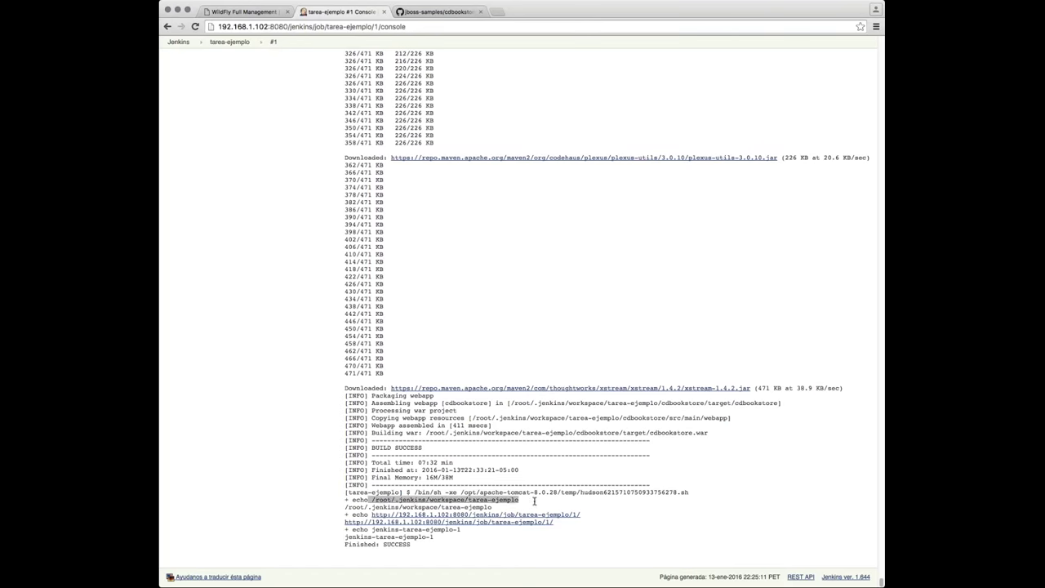
click(535, 502)
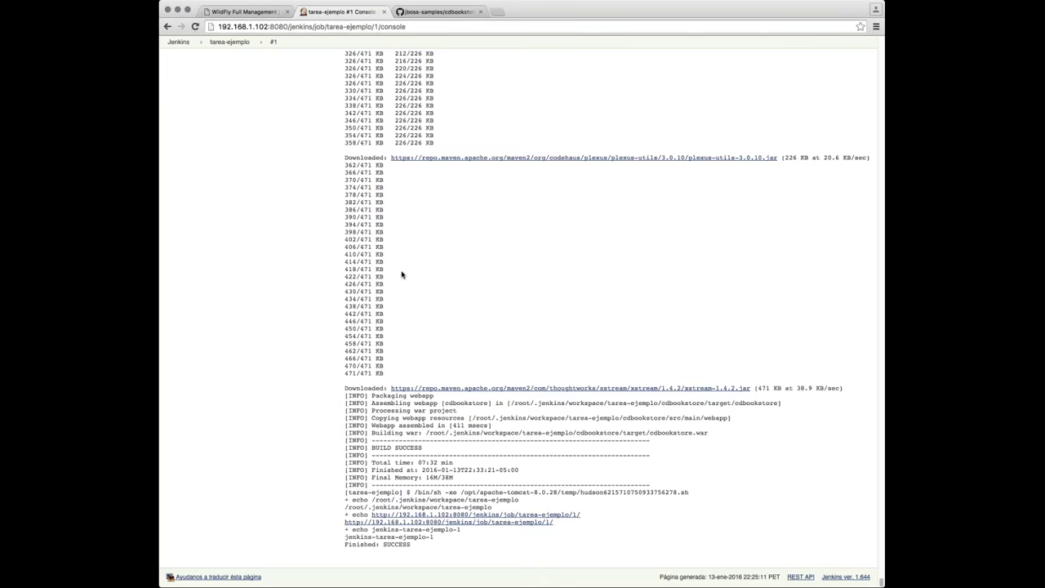
- Review the final log lines, then go back to the tarea-ejemplo project page
scroll(450, 224, up, 15)
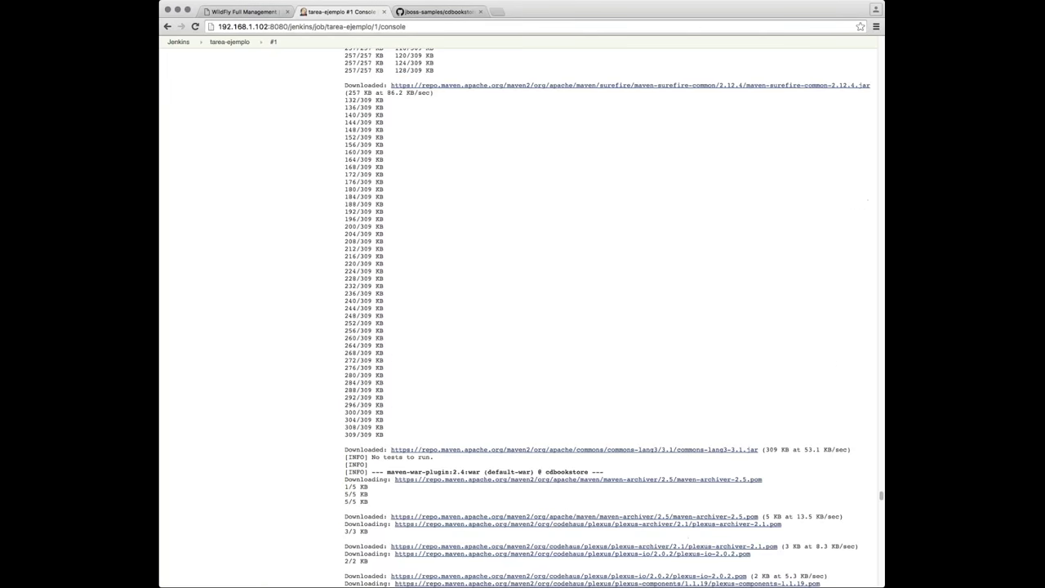
scroll(457, 269, down, 15)
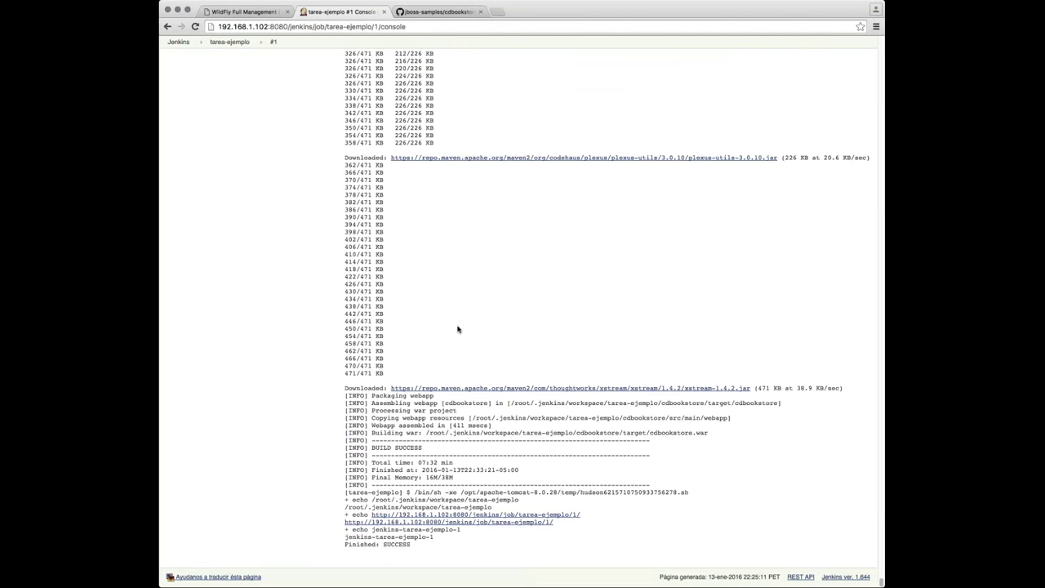
drag(487, 549, 419, 444)
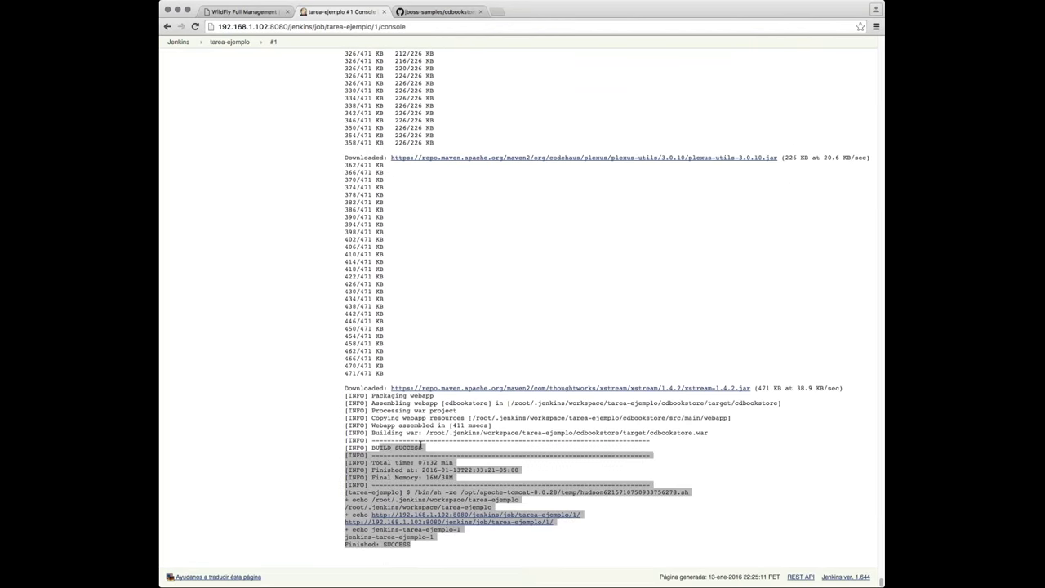
click(419, 444)
scroll(420, 444, up, 10)
scroll(439, 345, up, 15)
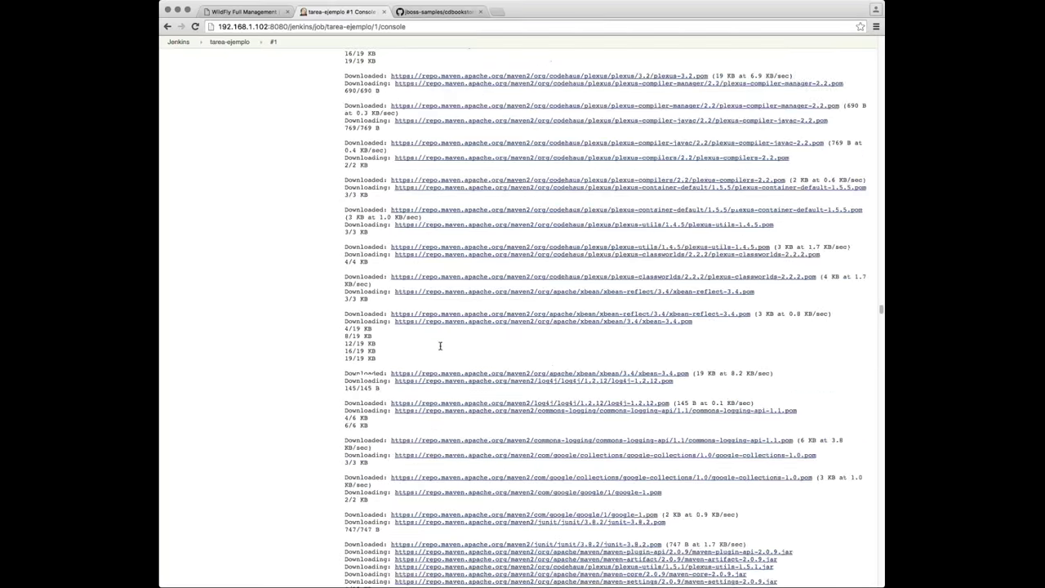
scroll(198, 124, up, 20)
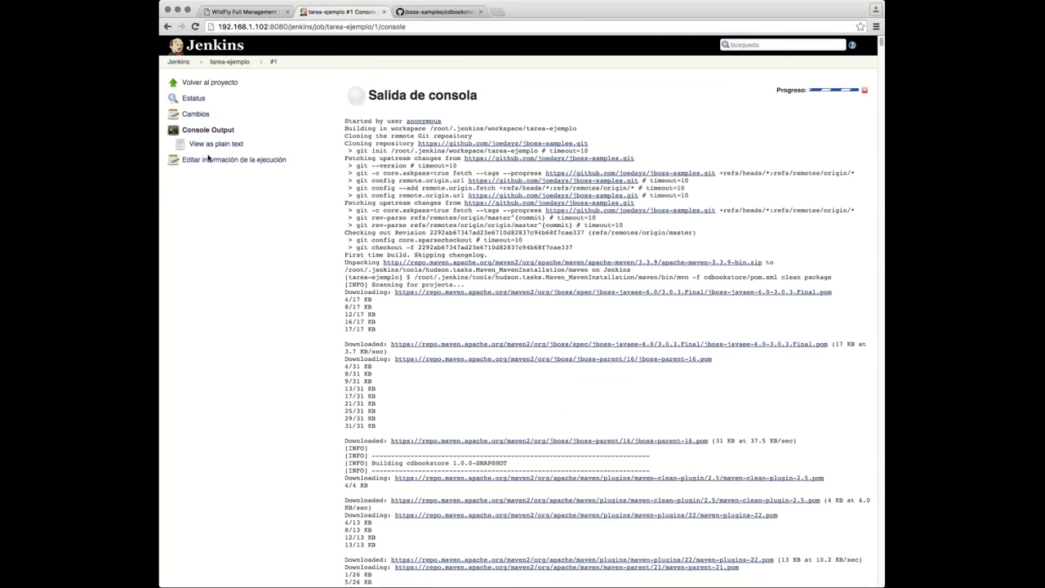
click(217, 82)
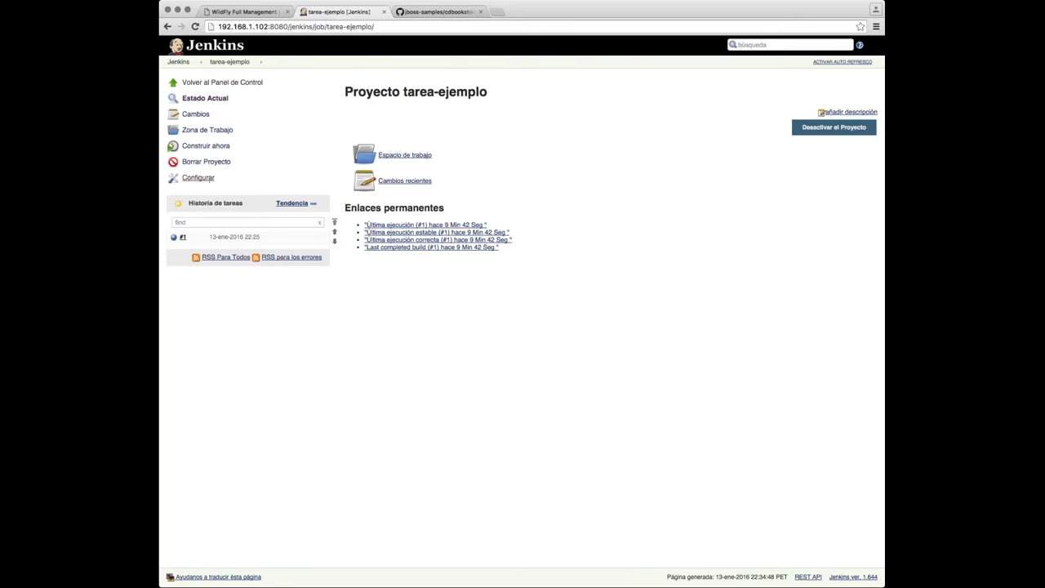
- Add an echo "======Variables de Entorno ========" header line above the shell step's echo commands
click(198, 177)
scroll(467, 295, down, 15)
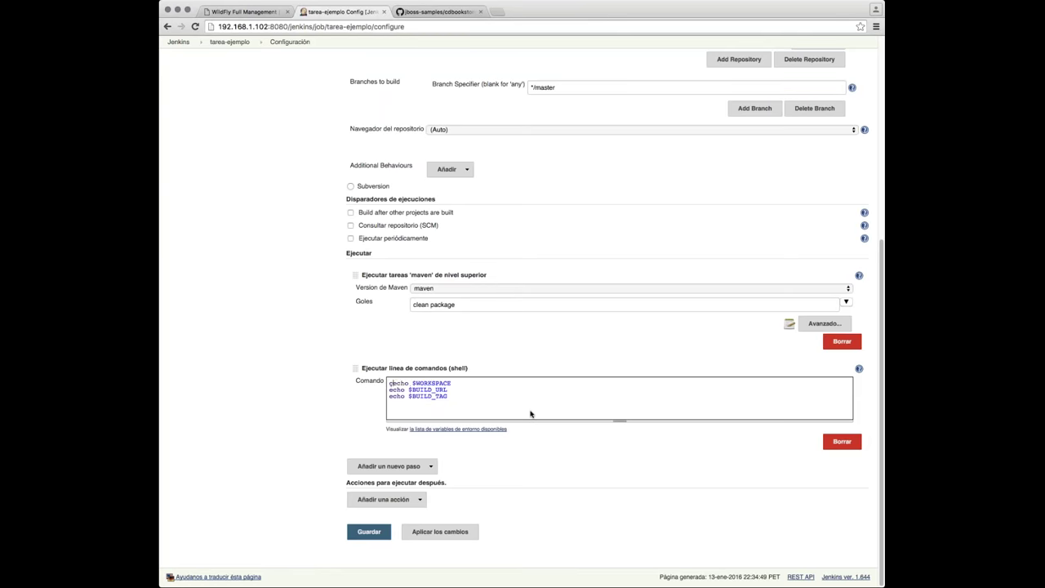
key(Return)
text(echo)
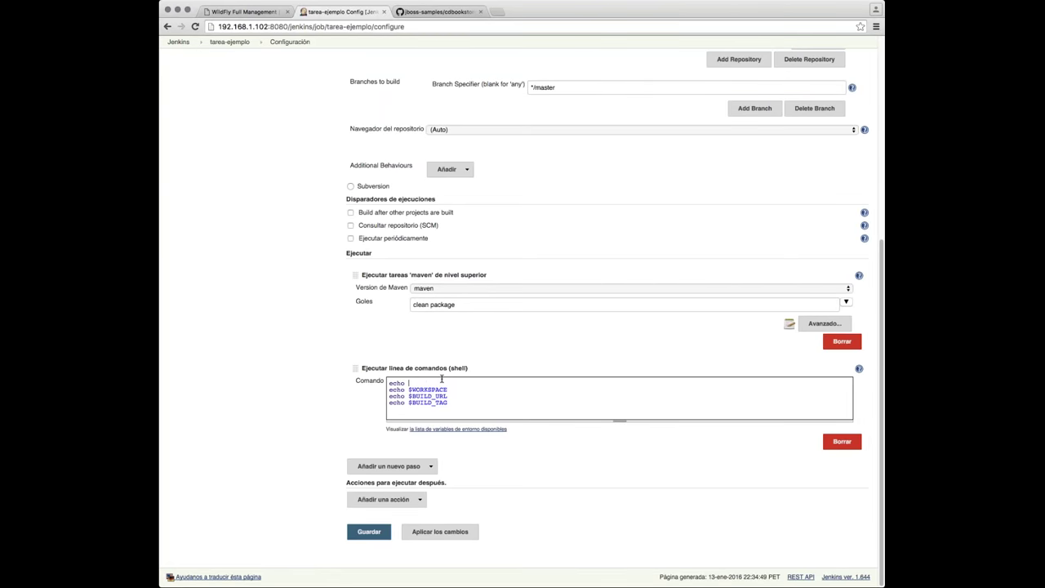
text(======Variables de Entorno ========")
- Add a closing echo "======================================" separator line, then apply and save the job
key(Down)
key(Return)
text(echo "===========)
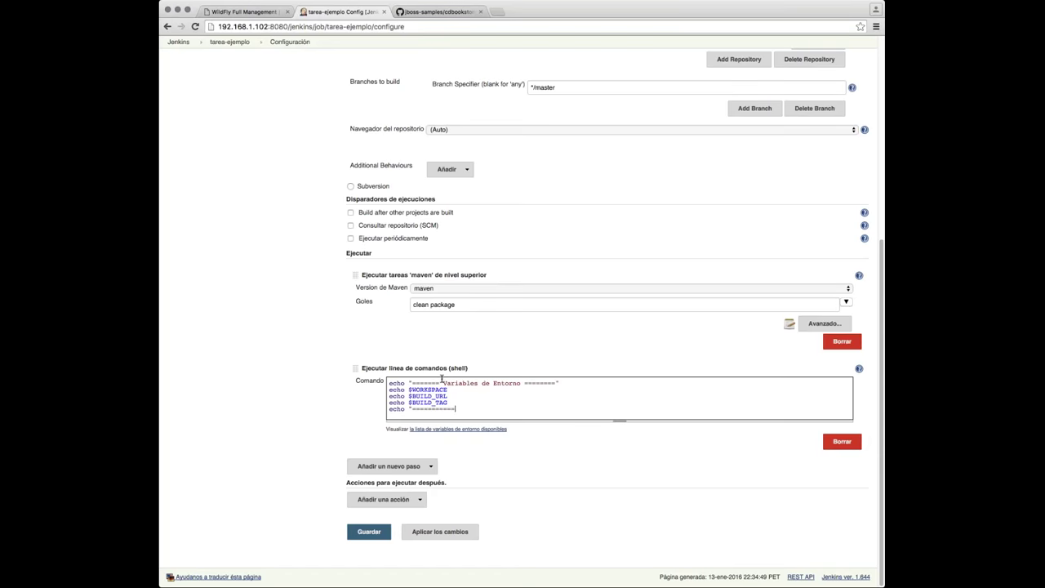
text(=====================================")
click(440, 531)
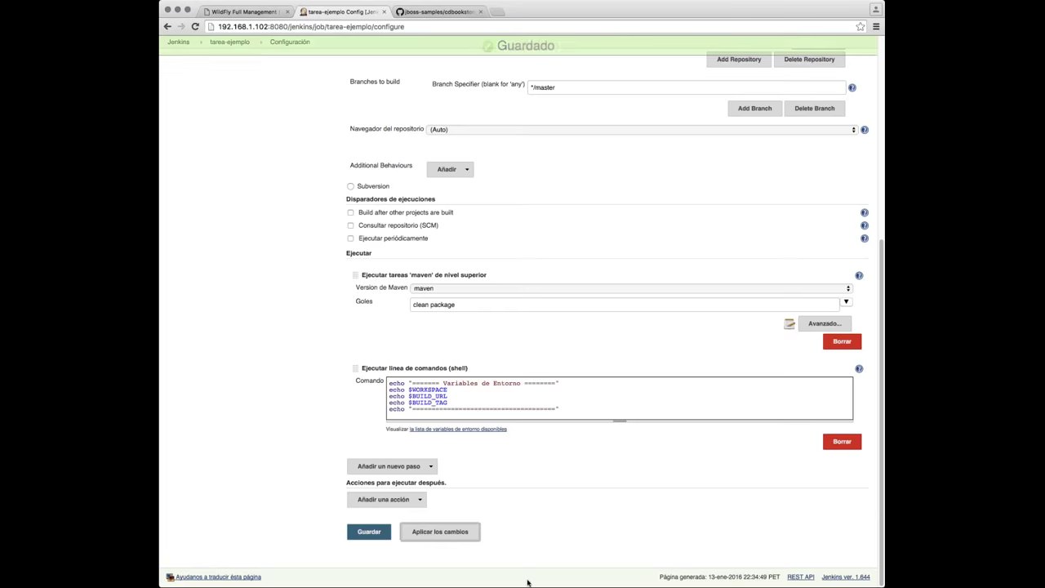
click(369, 531)
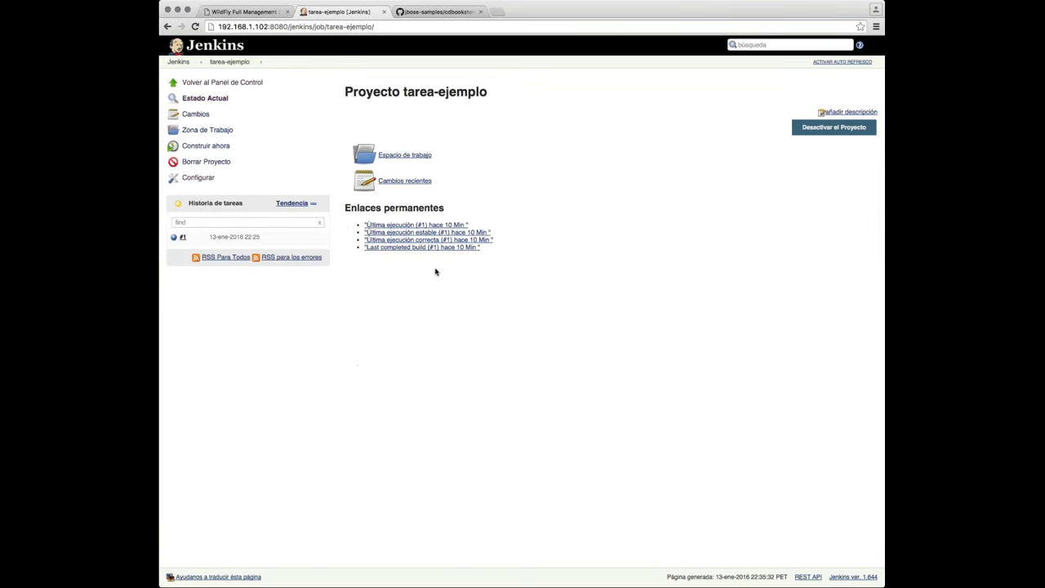
- Build tarea-ejemplo and check build #2's console for the Variables de Entorno banner and workspace path
click(206, 147)
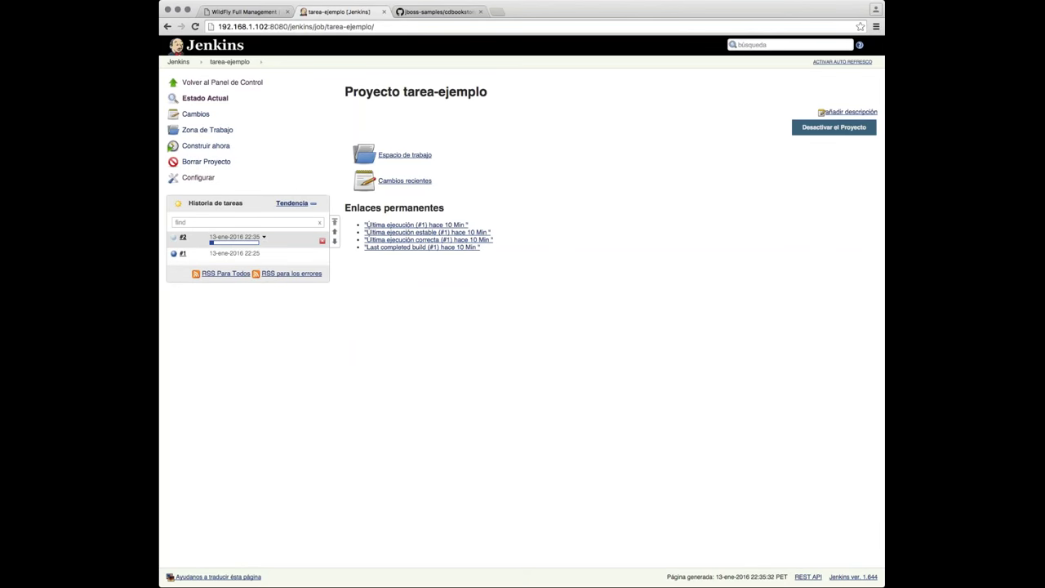
click(196, 240)
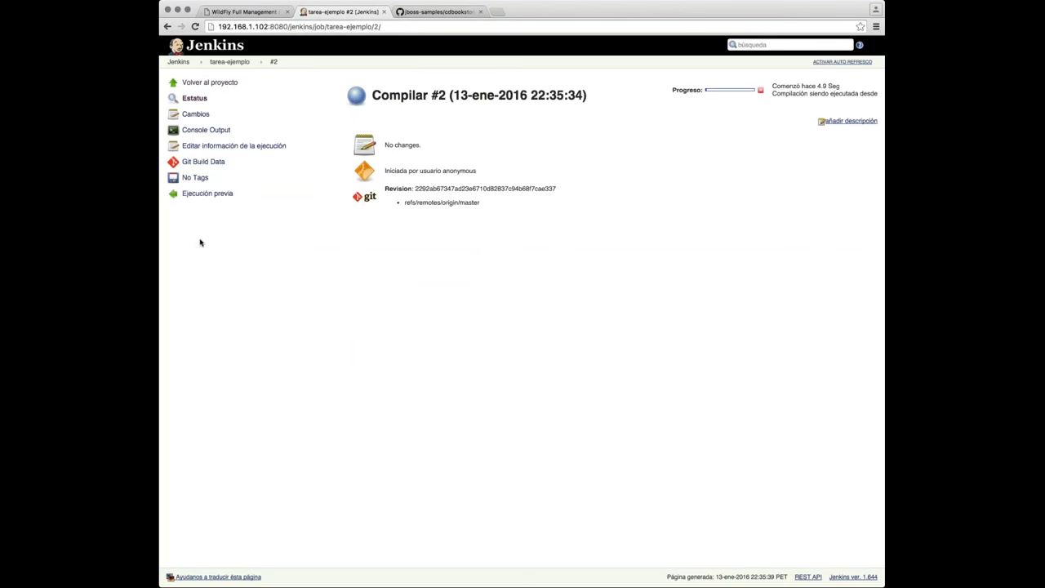
click(206, 131)
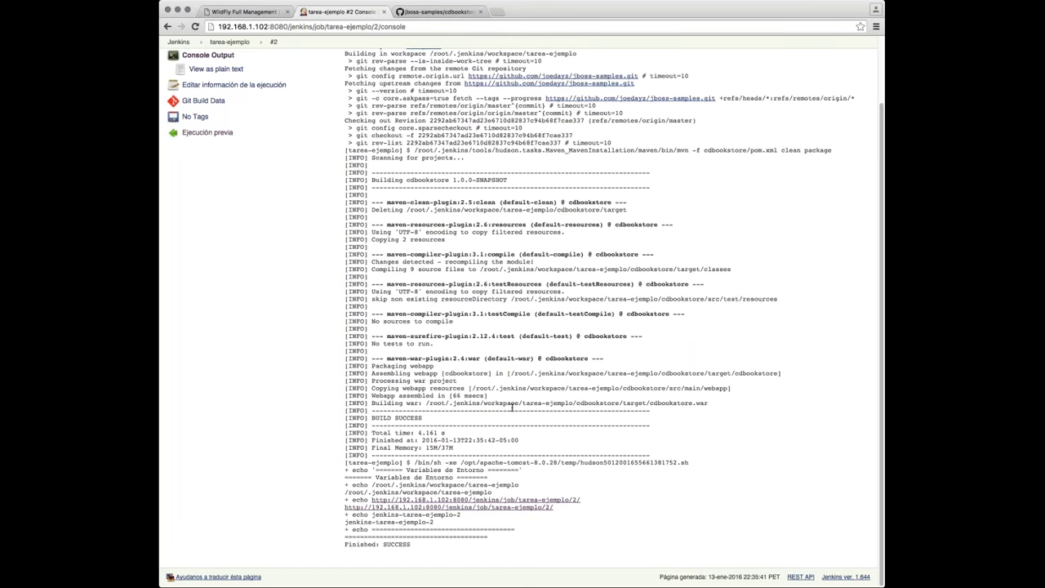
drag(346, 478, 533, 485)
click(367, 492)
drag(372, 484, 520, 485)
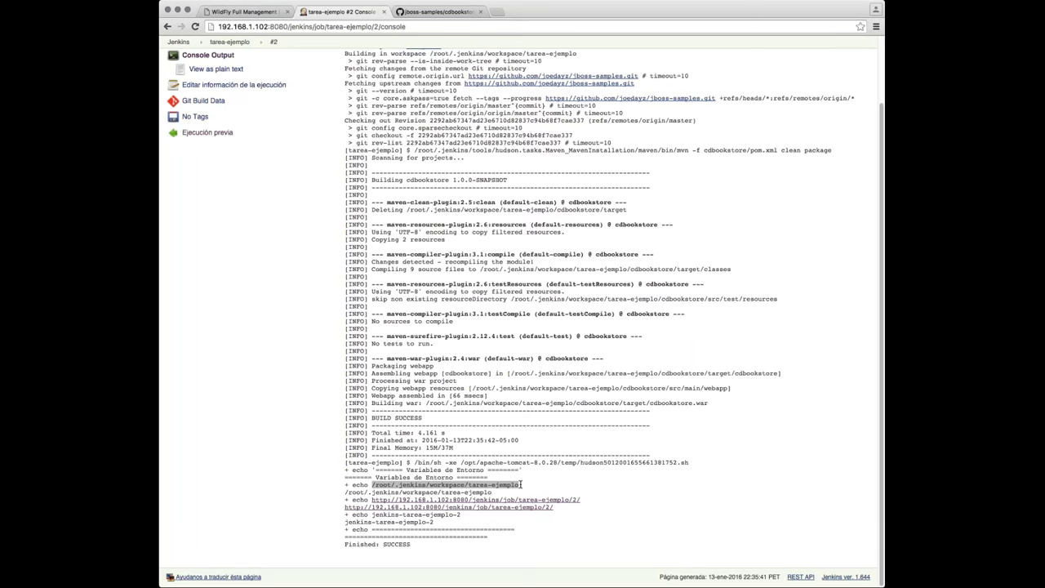
- On build #2's page, highlight its title, revision hash and refs/remotes/origin/master branch
click(482, 507)
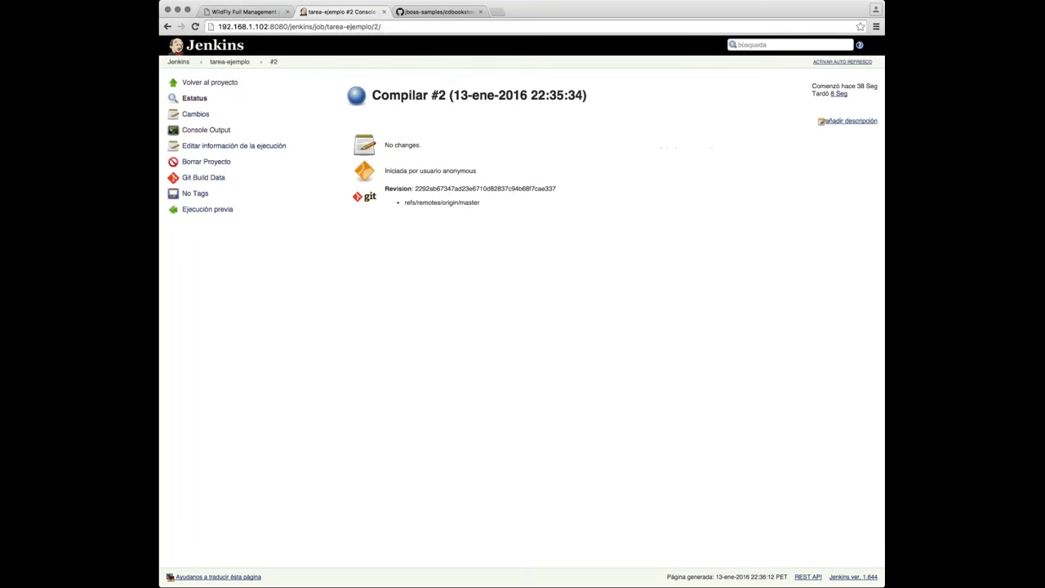
drag(371, 96, 471, 96)
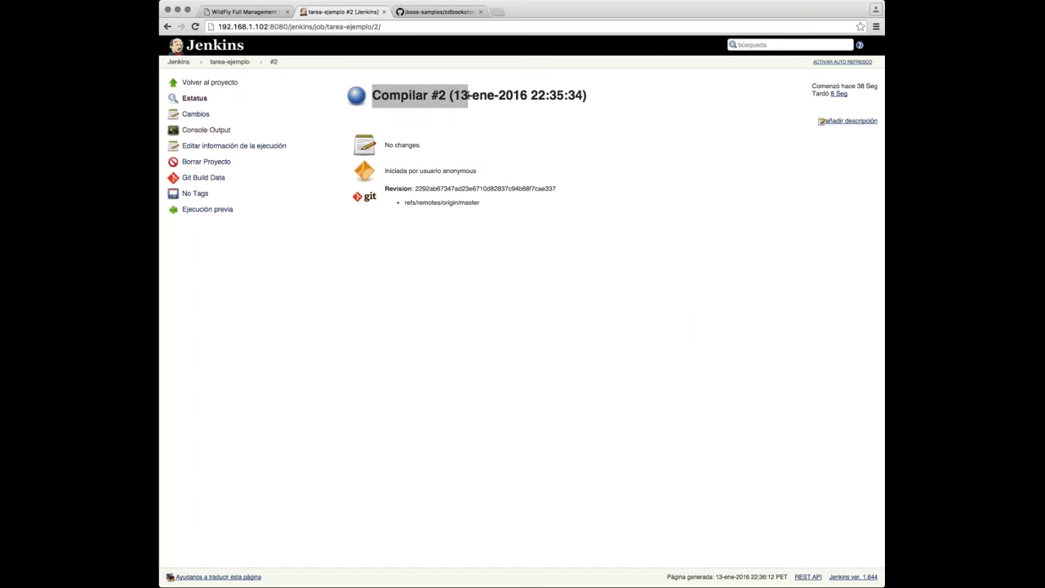
click(464, 129)
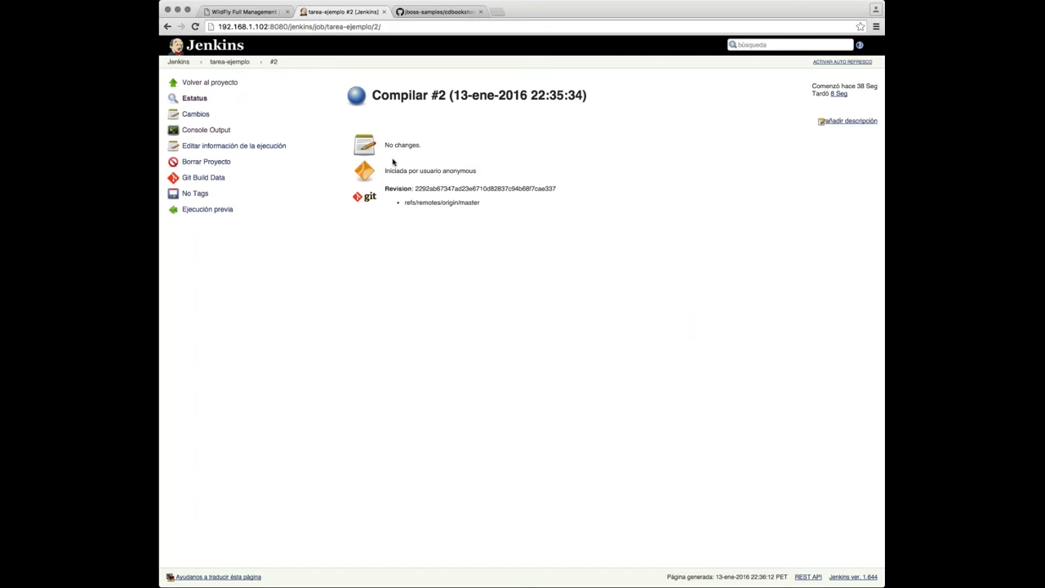
drag(413, 189, 465, 219)
click(465, 218)
drag(400, 210, 489, 205)
click(495, 226)
- Review the Jenkins build history of all jobs, then open tarea-ejemplo's configuration
click(208, 83)
click(233, 82)
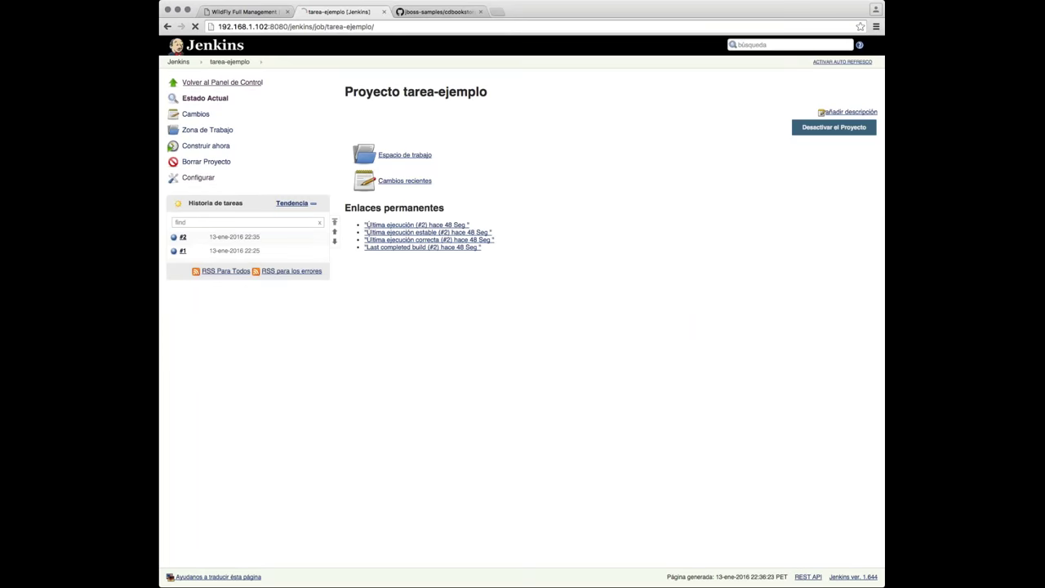
click(214, 115)
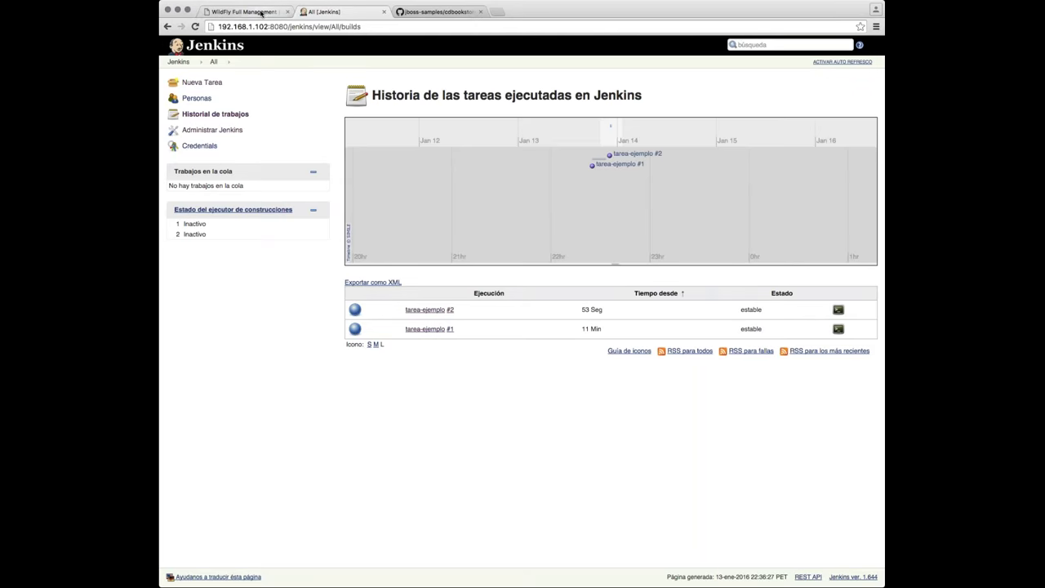
click(400, 14)
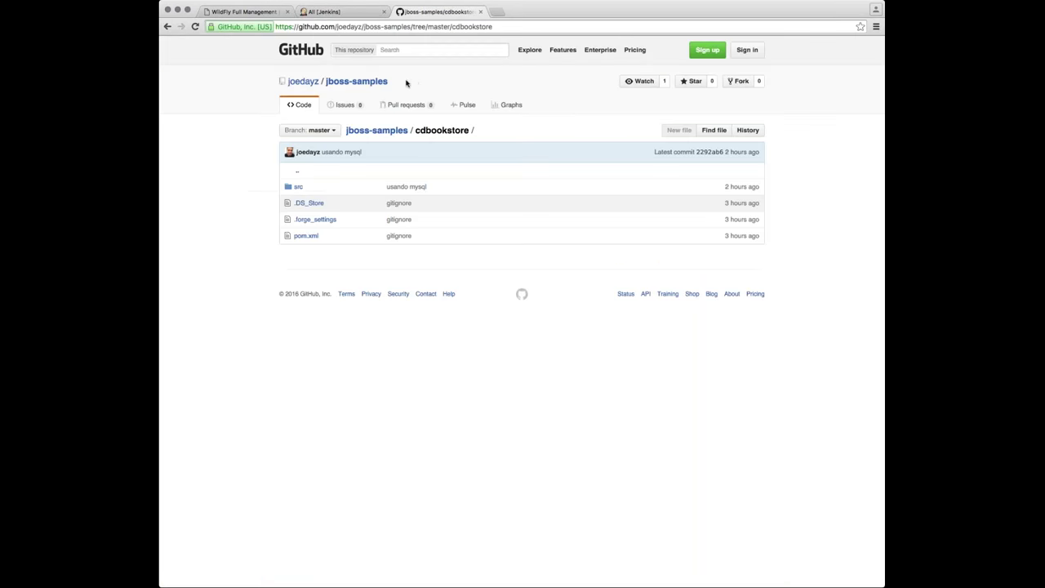
click(335, 11)
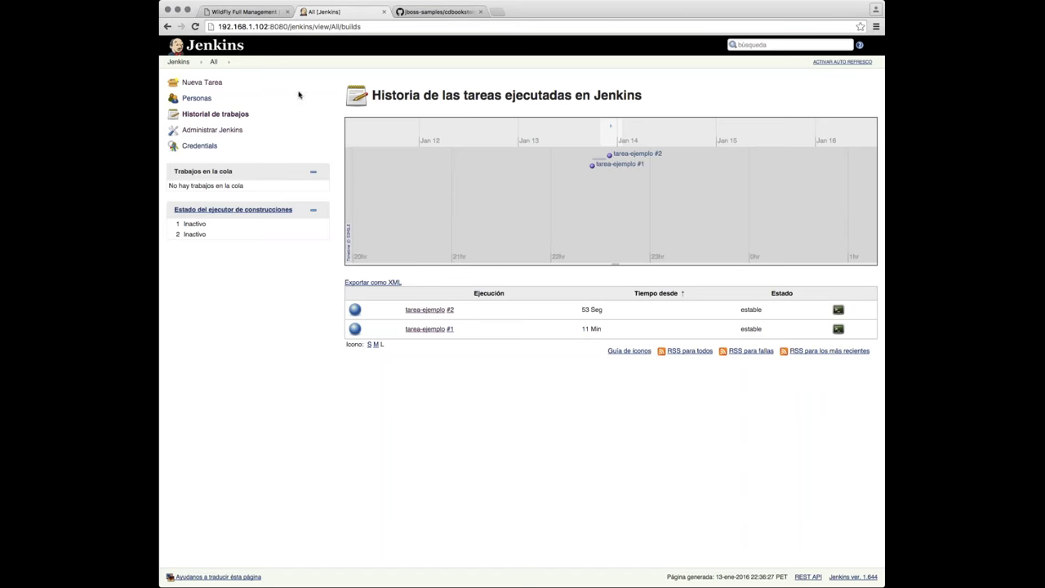
click(215, 115)
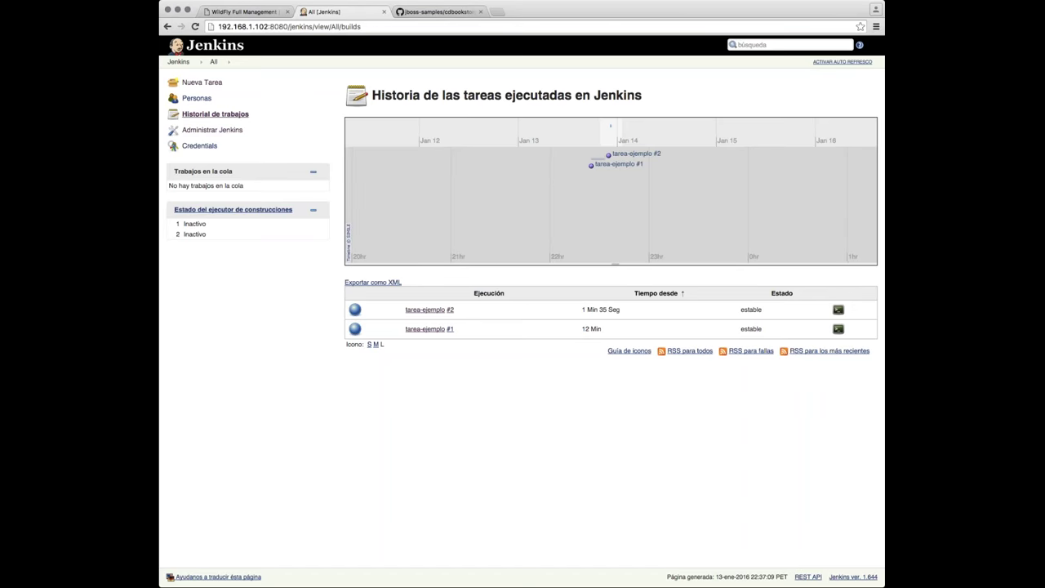
click(176, 62)
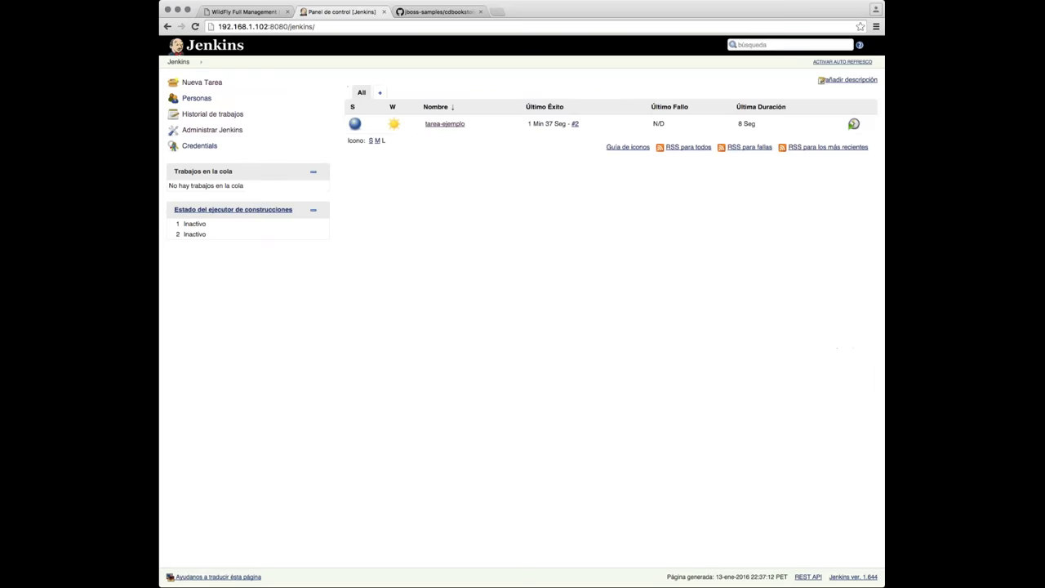
click(439, 124)
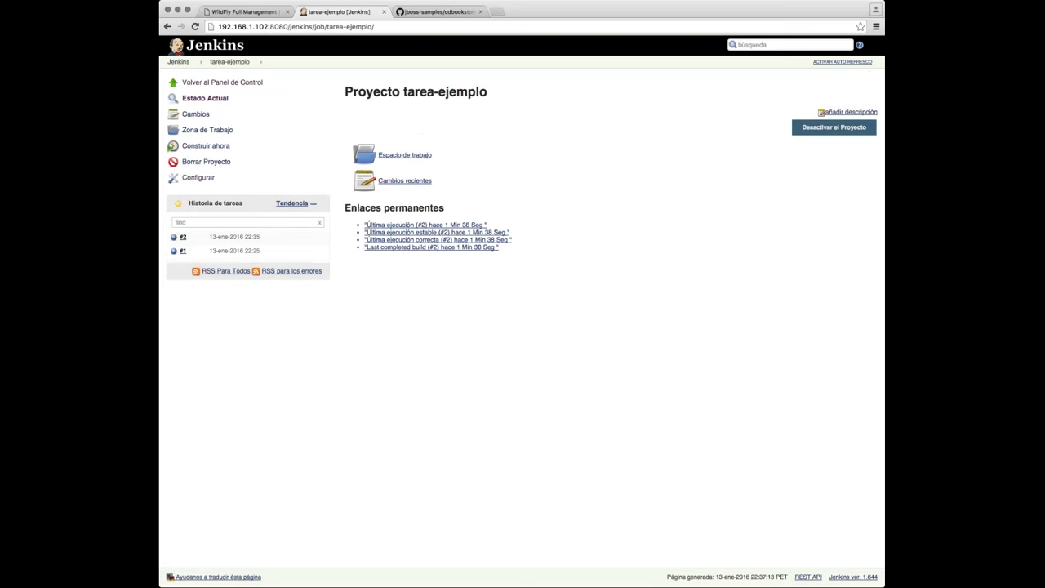
click(197, 177)
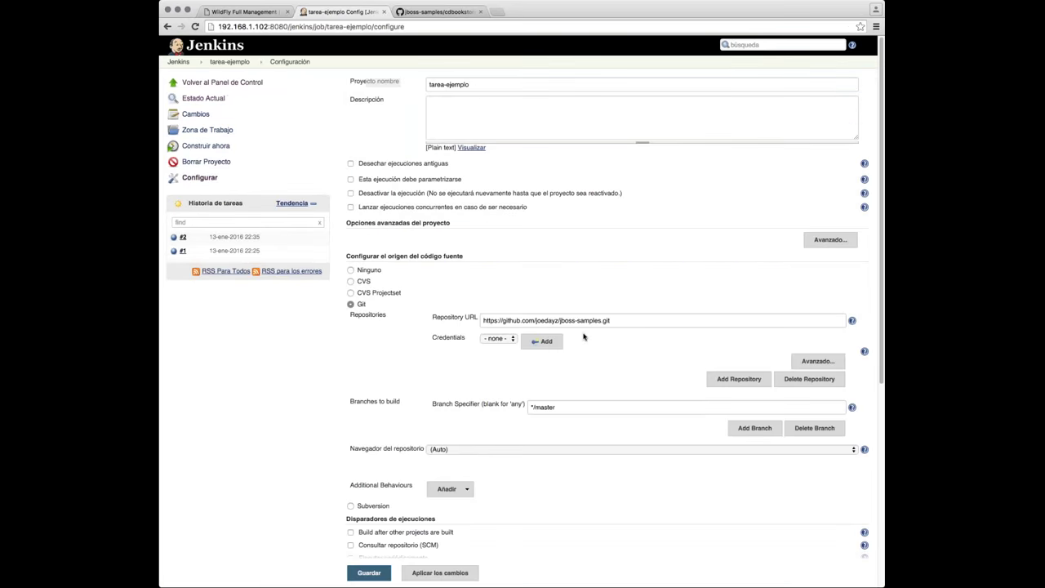
- Add a Deploy WAR/EAR to WildFly step after the shell command and start its WAR/EAR files field
scroll(583, 335, down, 5)
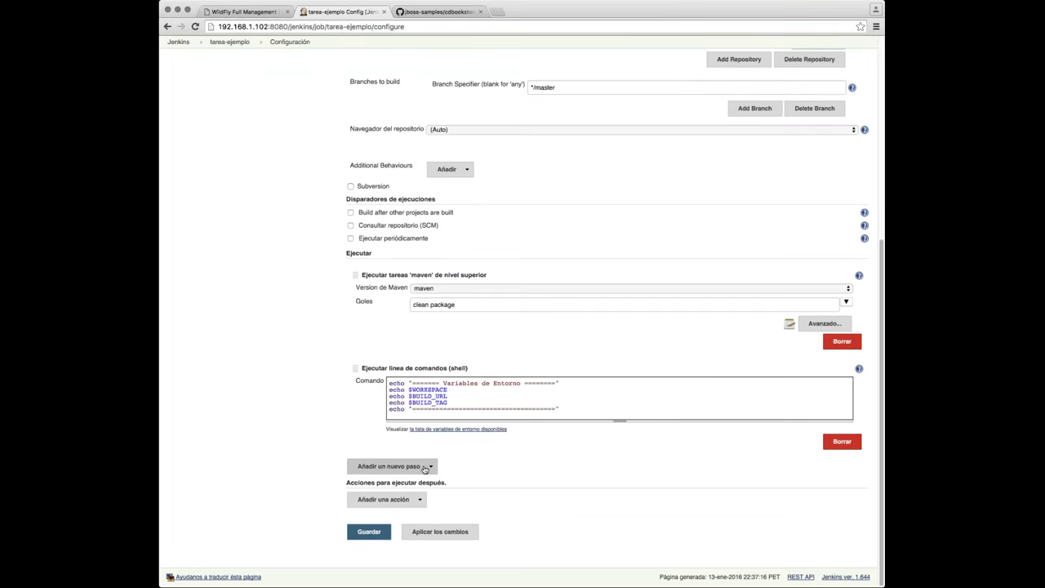
click(425, 468)
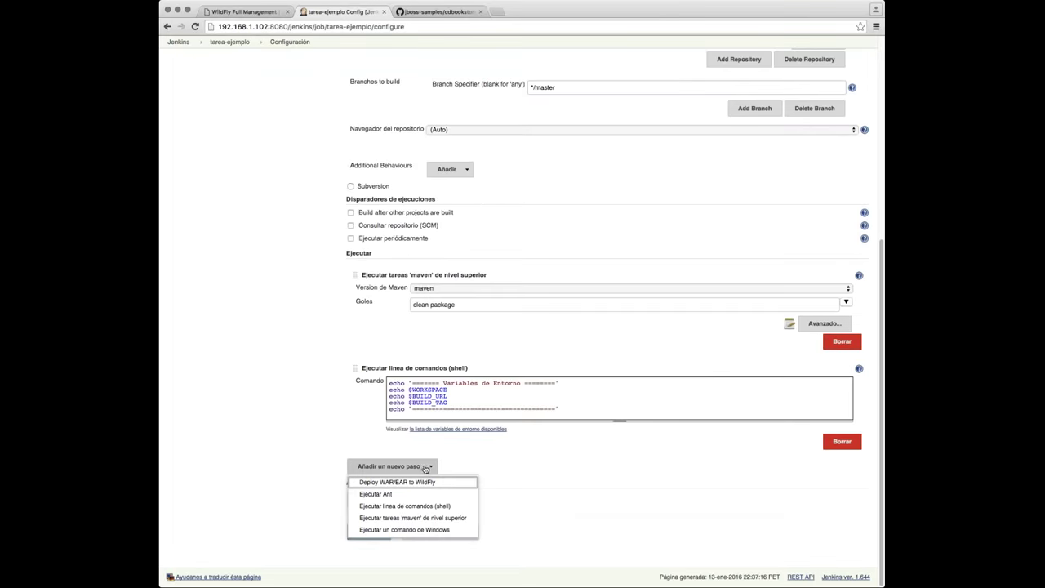
click(380, 482)
scroll(499, 504, down, 2)
scroll(499, 504, down, 3)
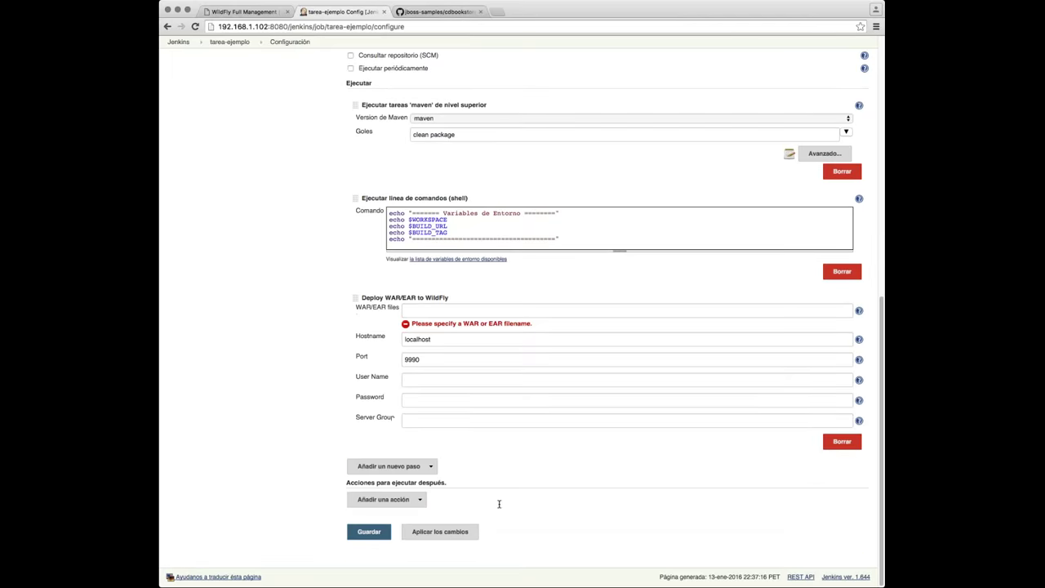
click(437, 308)
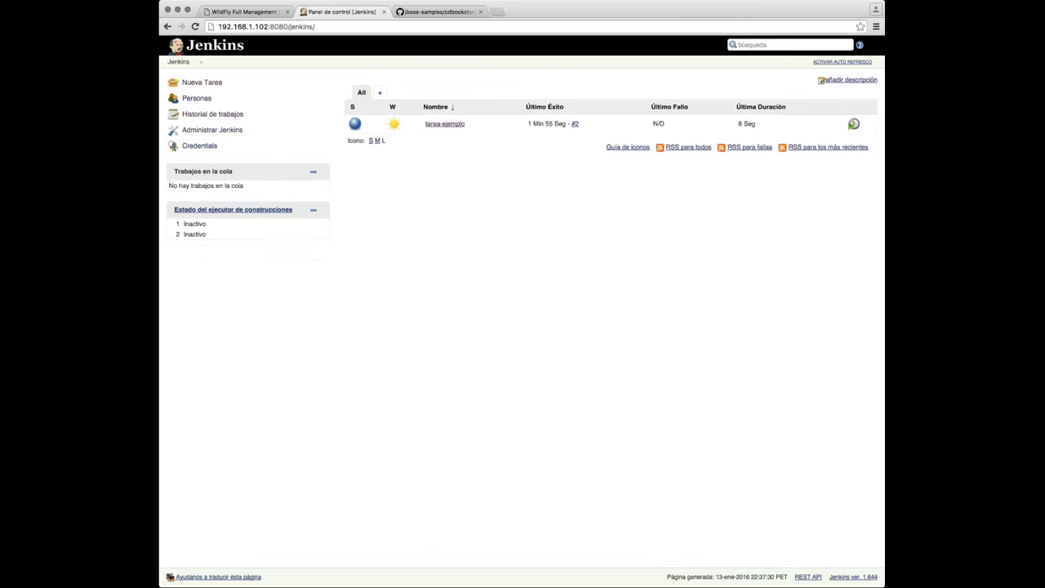
- Open the build history and check build #2's start and end times
click(214, 115)
click(619, 154)
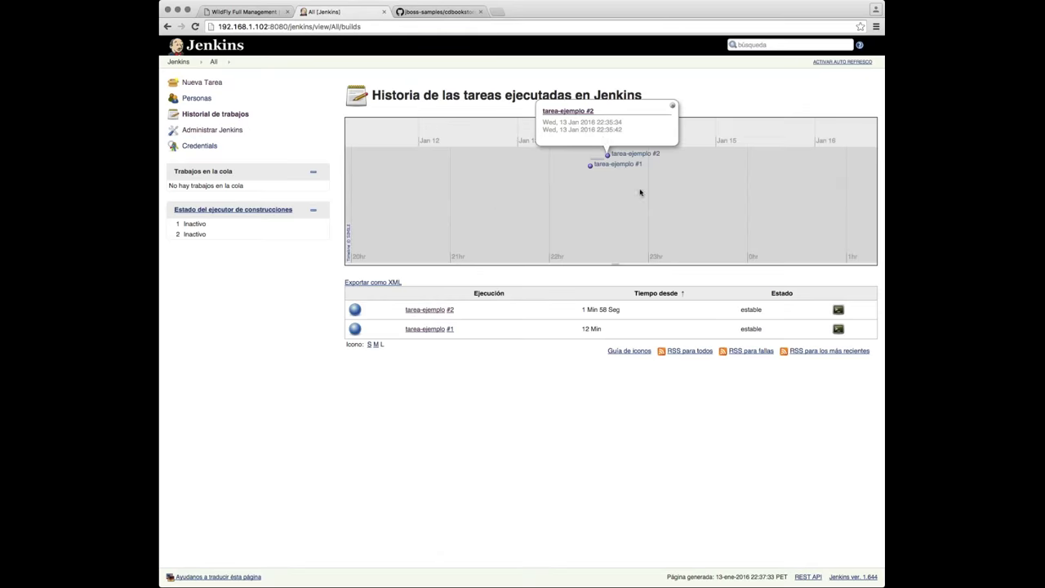
click(626, 158)
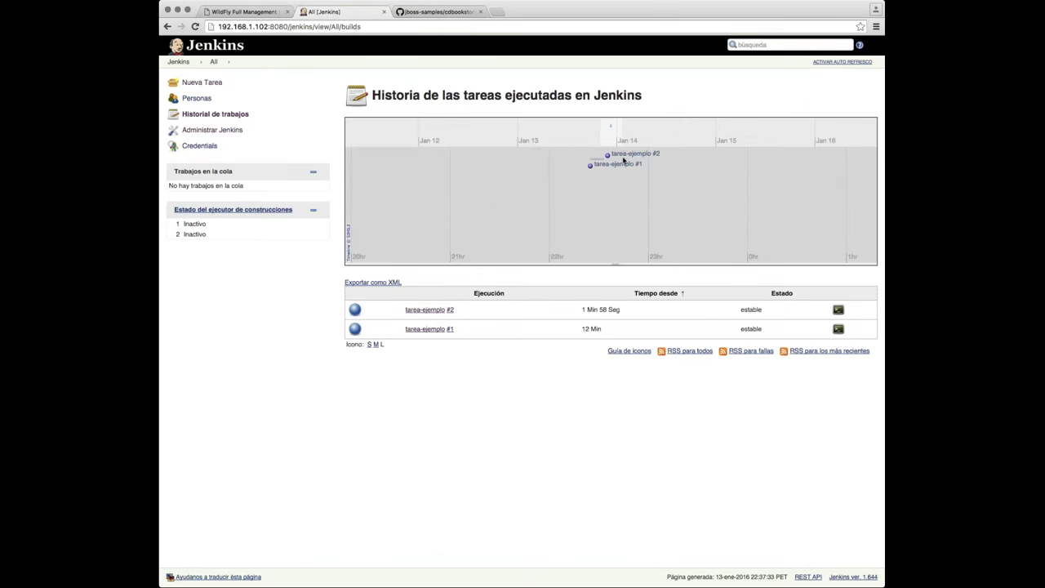
- Select the cdbookstore.war path under cdbookstore/target in build #2's console, then return to tarea-ejemplo
click(839, 311)
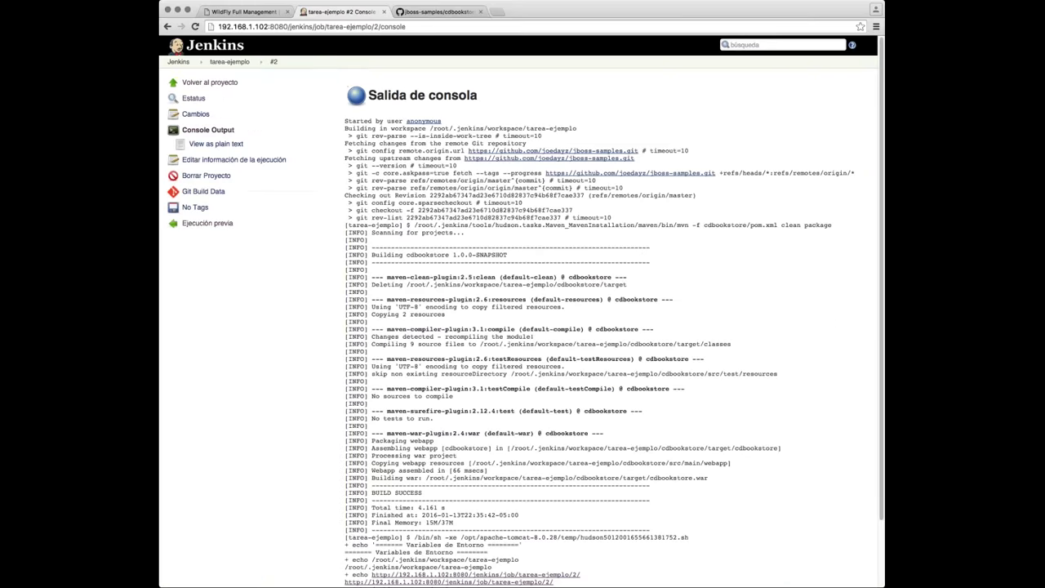
scroll(839, 322, down, 3)
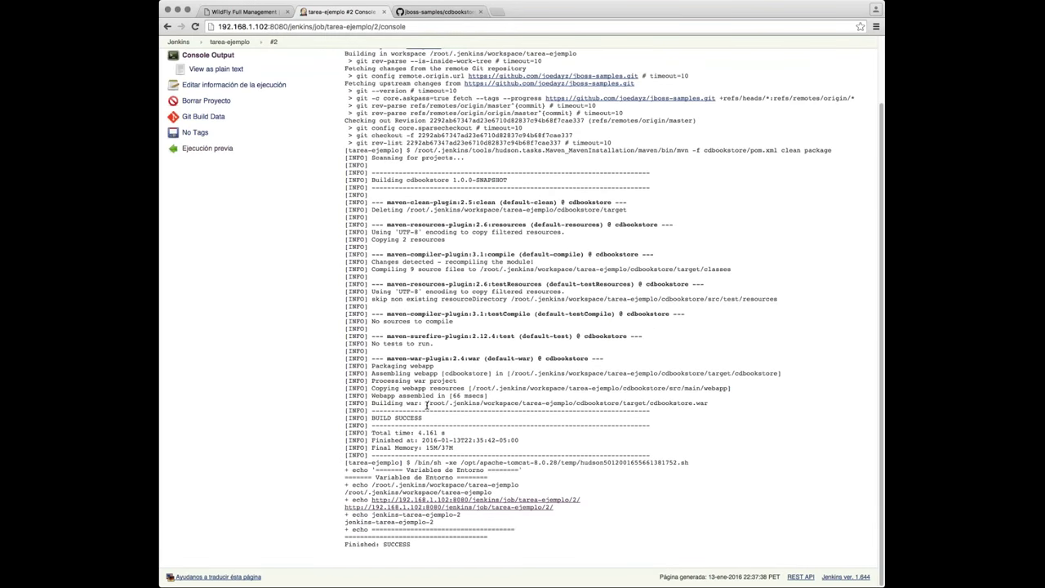
drag(426, 403, 711, 404)
key(super+c)
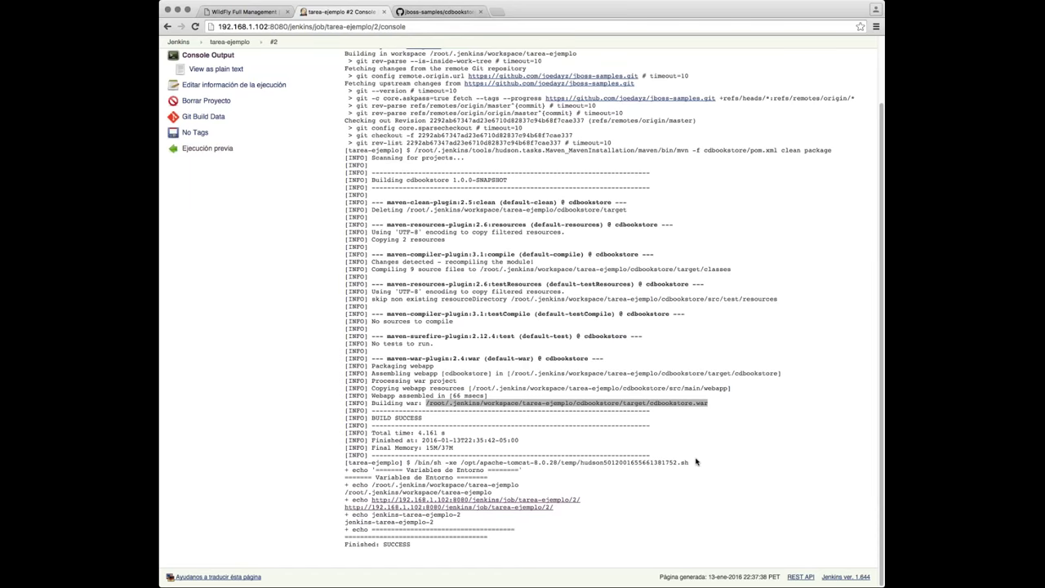
click(424, 390)
scroll(333, 124, up, 2)
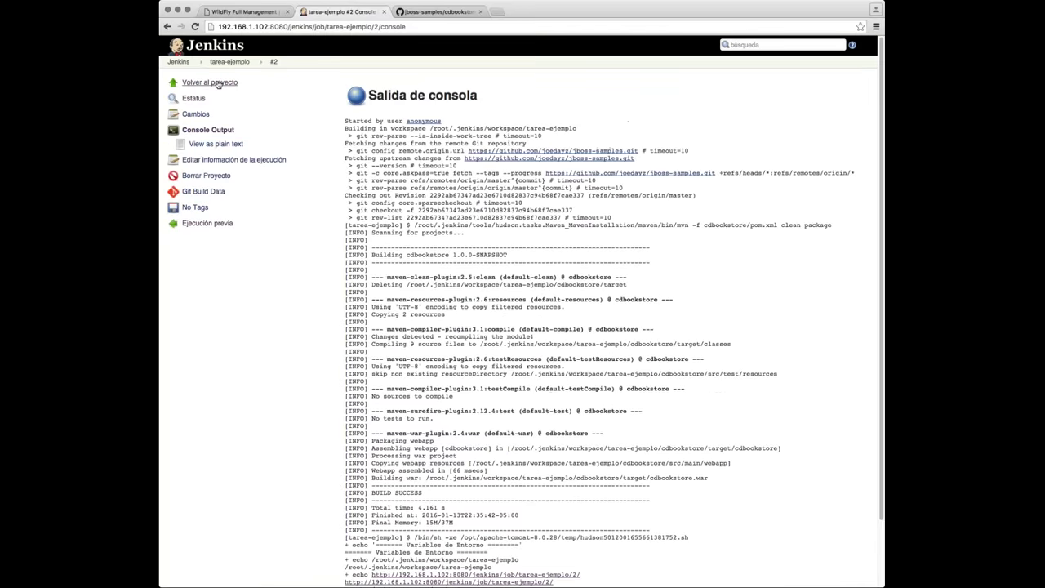
click(214, 82)
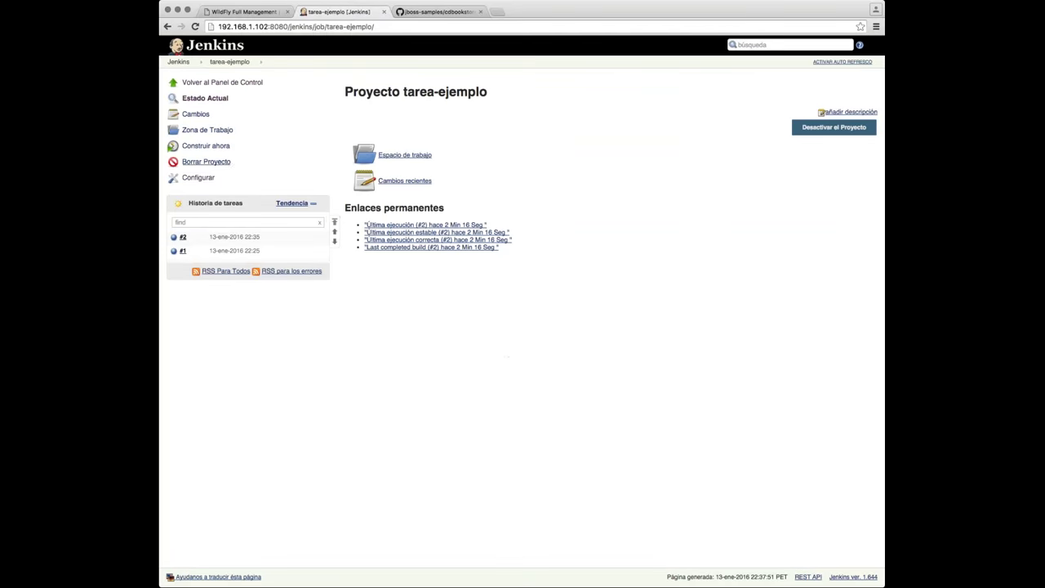
- Add a Deploy WAR/EAR to WildFly build step with the pasted cdbookstore.war path
click(198, 178)
scroll(535, 455, down, 15)
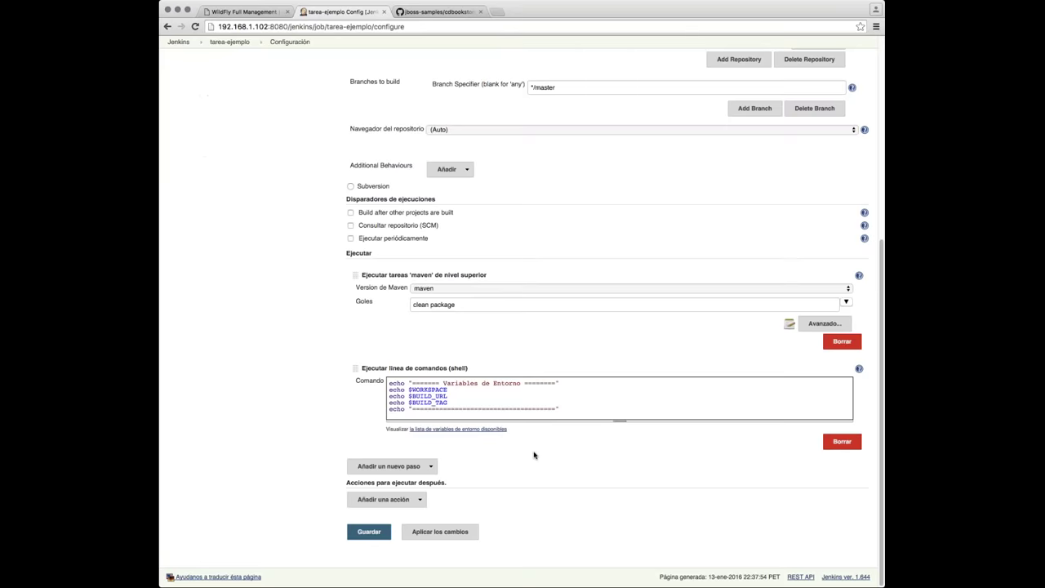
click(400, 466)
click(408, 480)
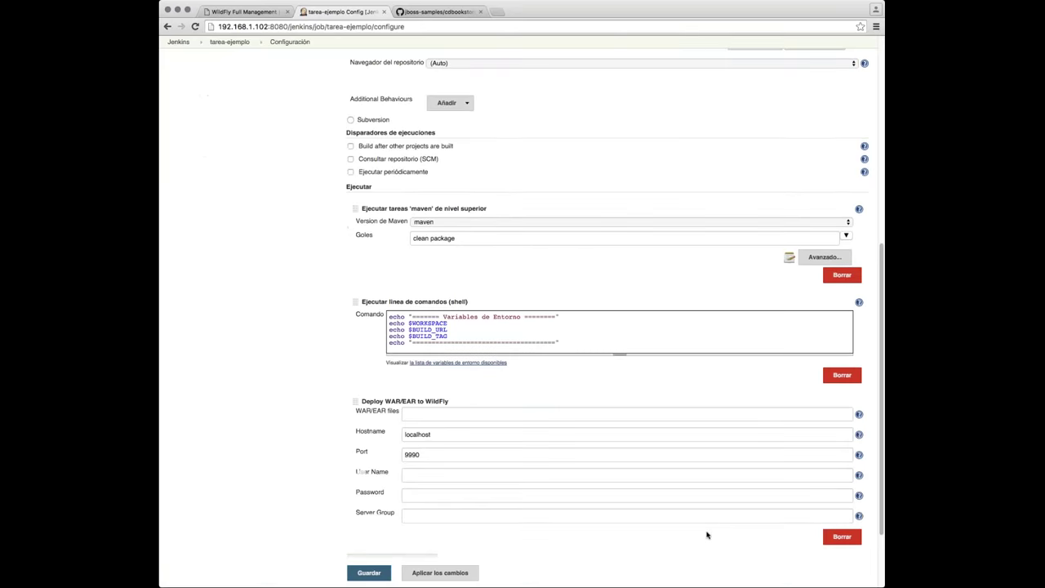
scroll(694, 522, down, 3)
click(465, 314)
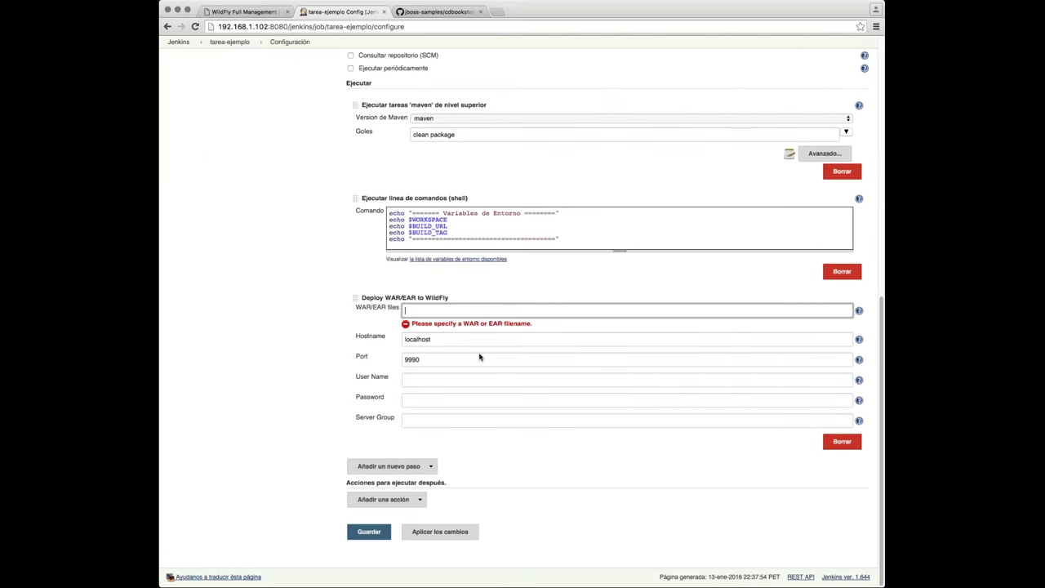
key(super+v)
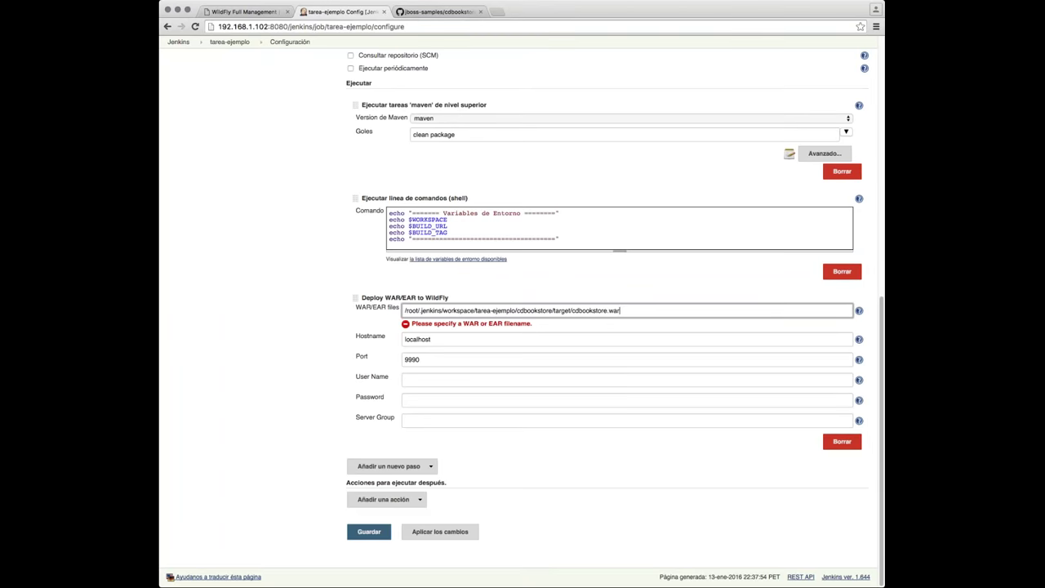
- Set hostname 192.168.1.101 and the management user name and password, then apply and save
key(Tab)
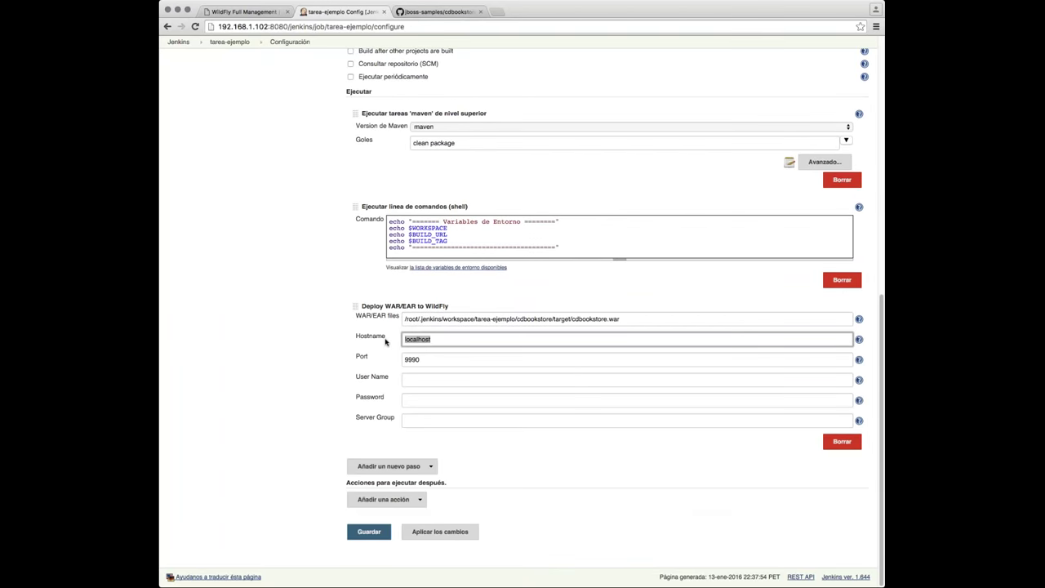
text(192.168.1.101)
key(Tab)
key(Tab)
text(adm)
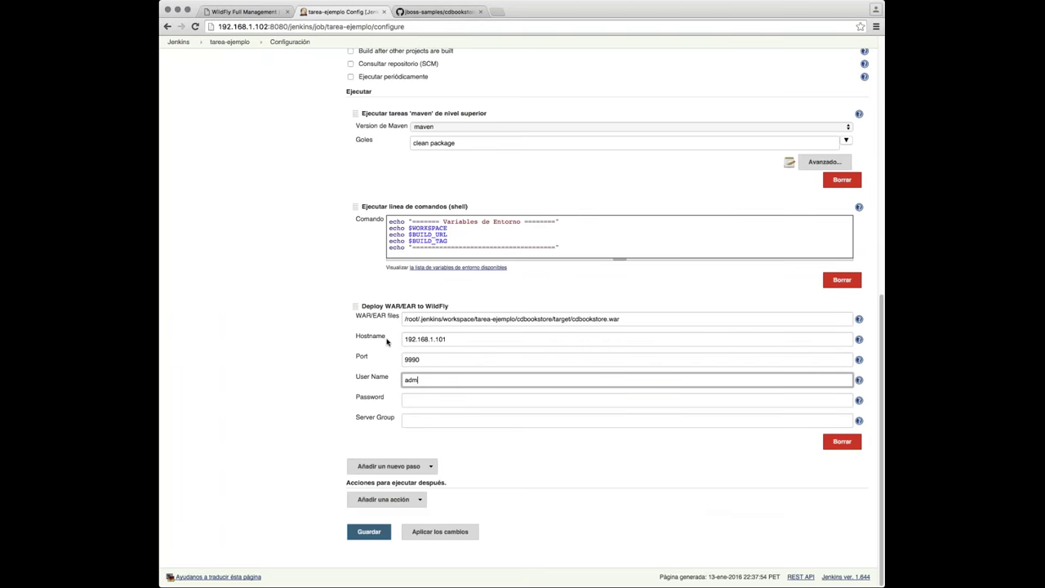
text(in)
key(Tab)
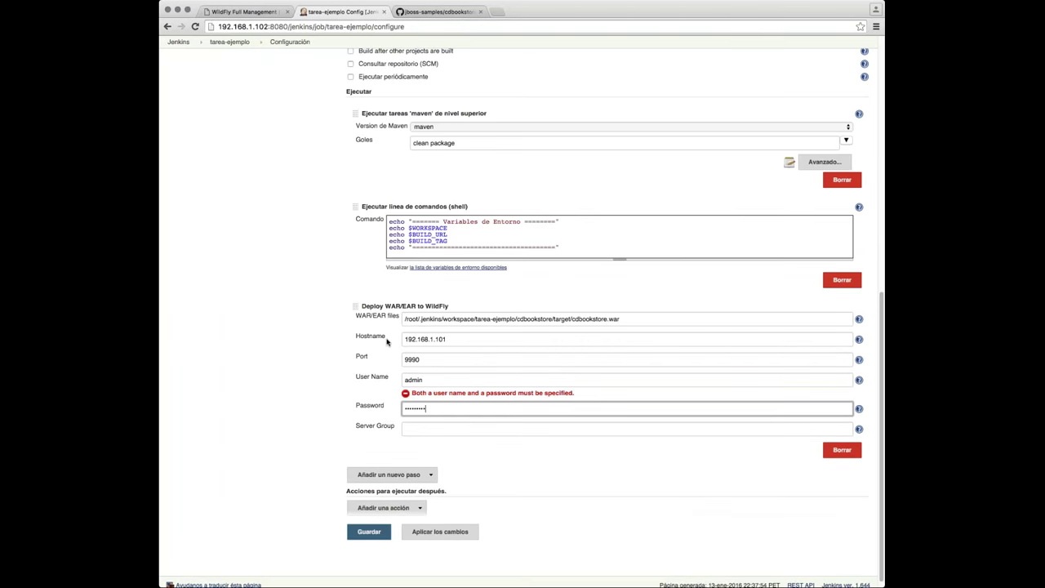
click(464, 423)
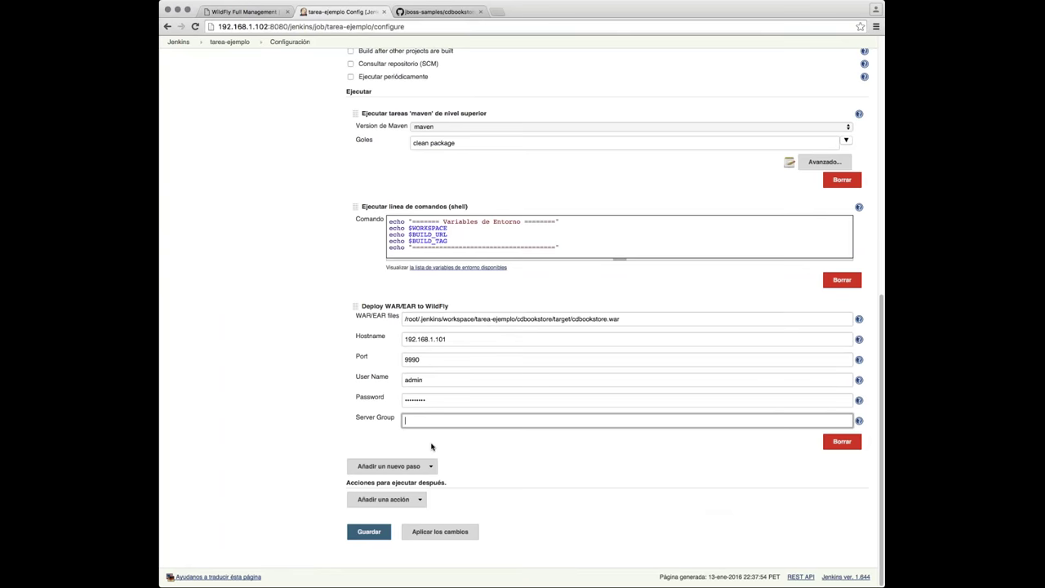
click(458, 536)
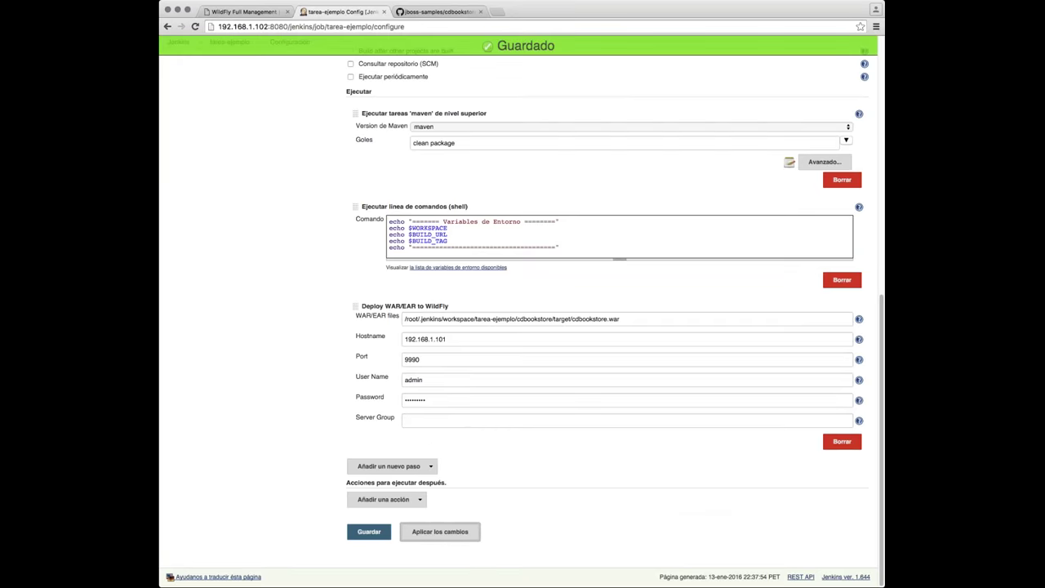
key(Return)
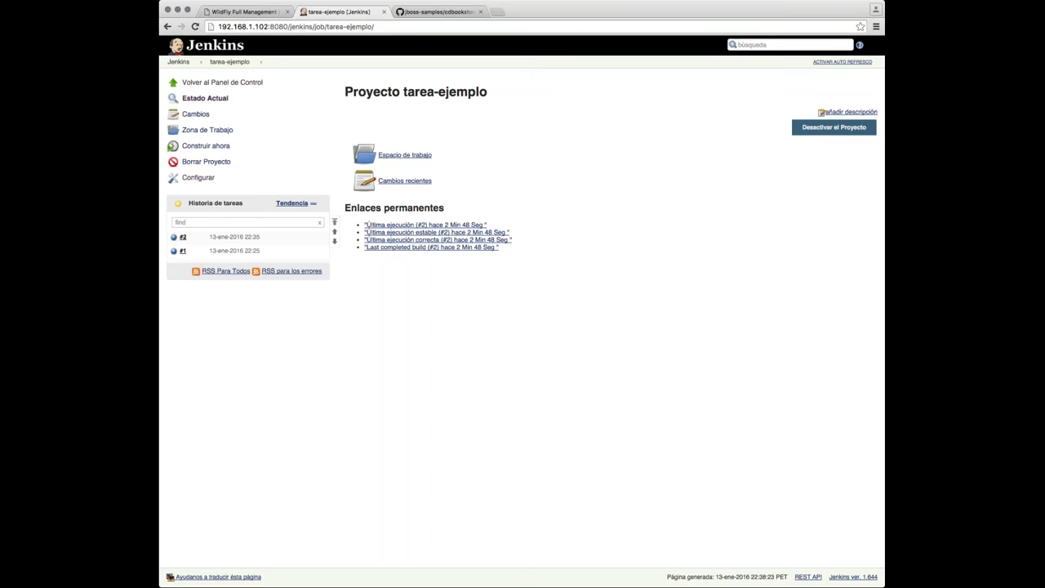
- Run Construir ahora on tarea-ejemplo from the dashboard and open the resulting build #3
click(204, 83)
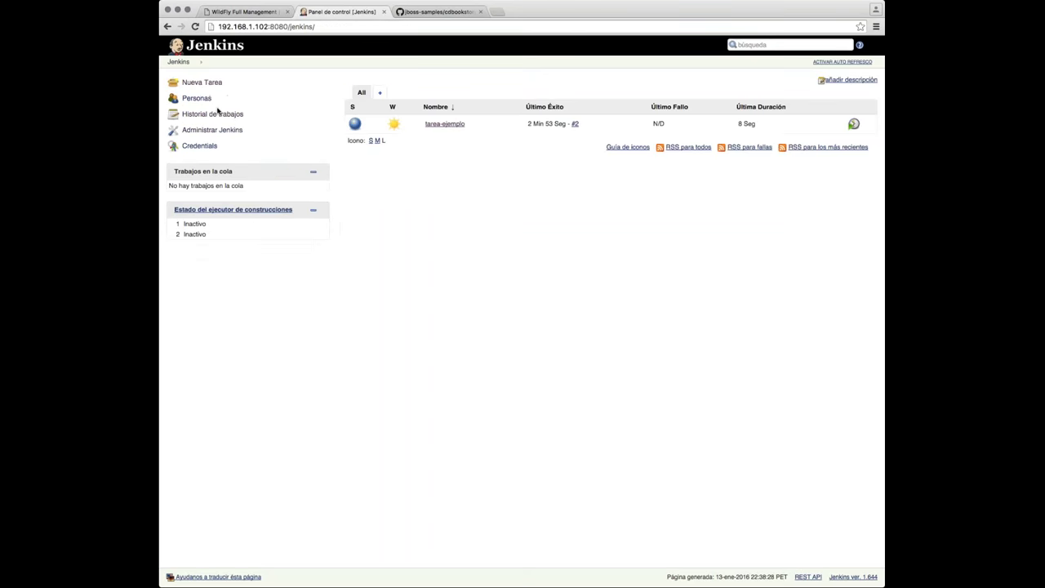
click(469, 124)
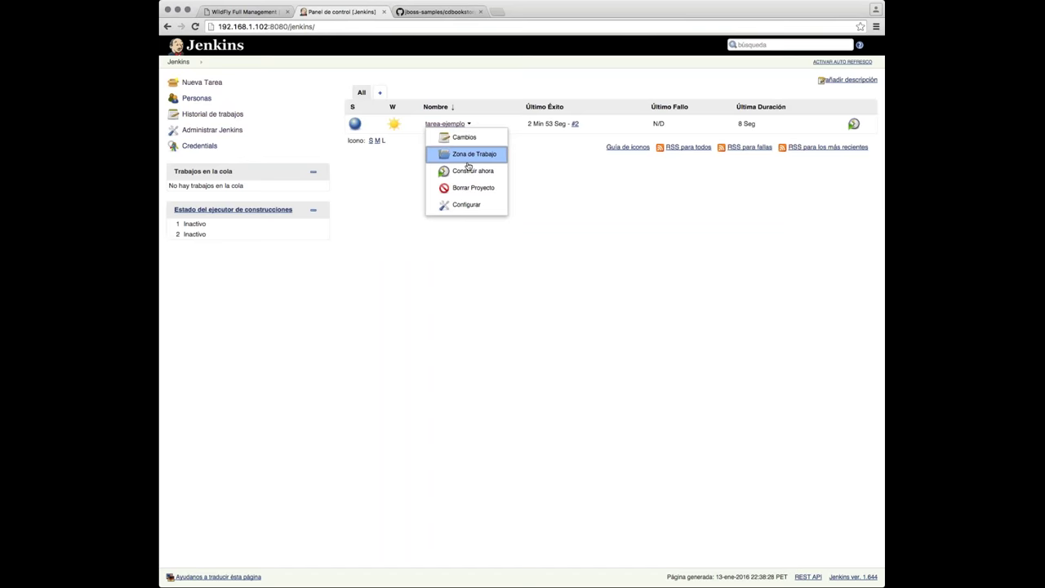
click(457, 170)
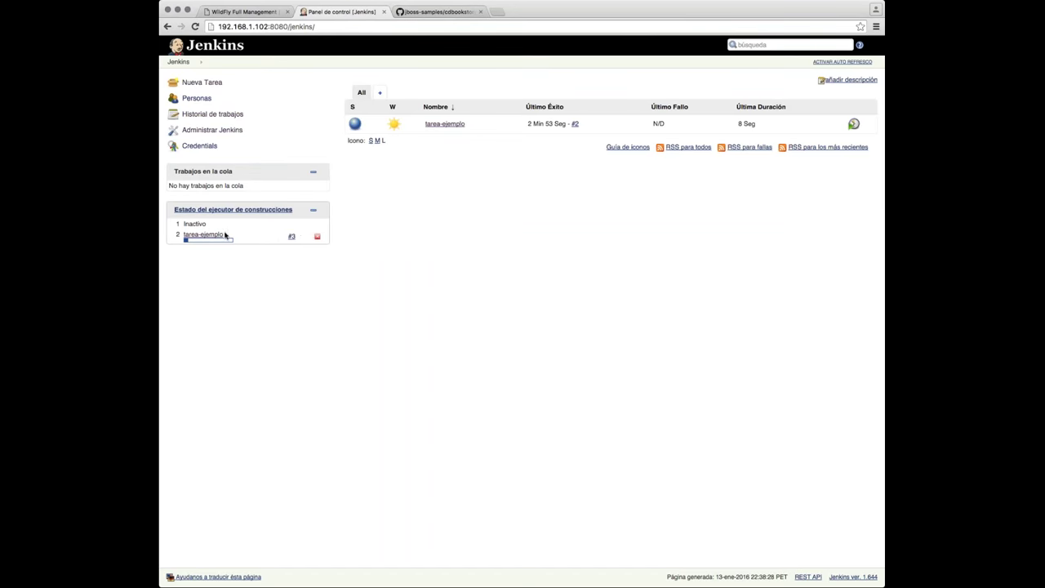
click(292, 236)
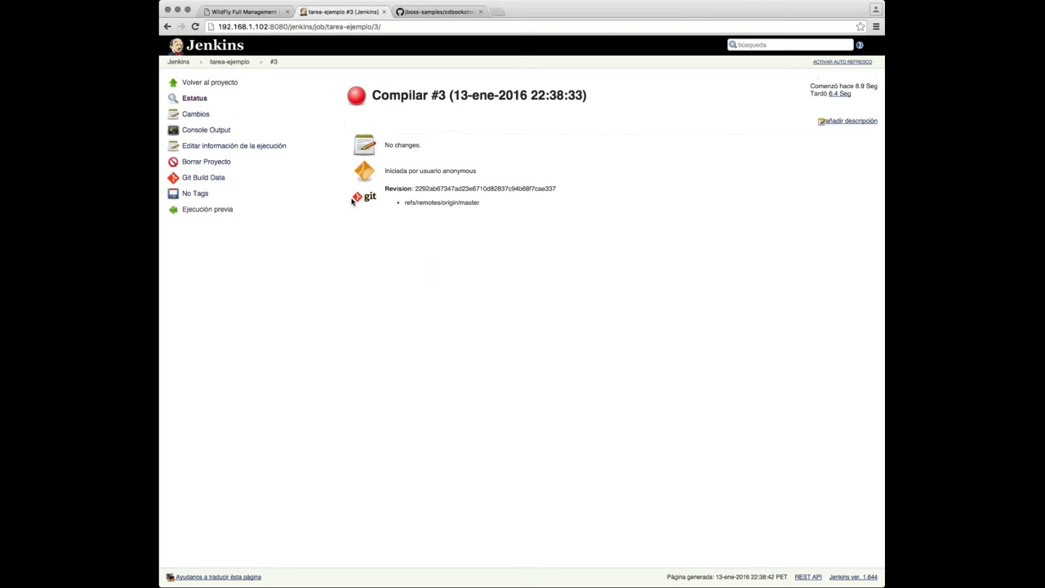
- Show the end of build #3's console, highlighting the FATAL and Finished: FAILURE lines
click(204, 131)
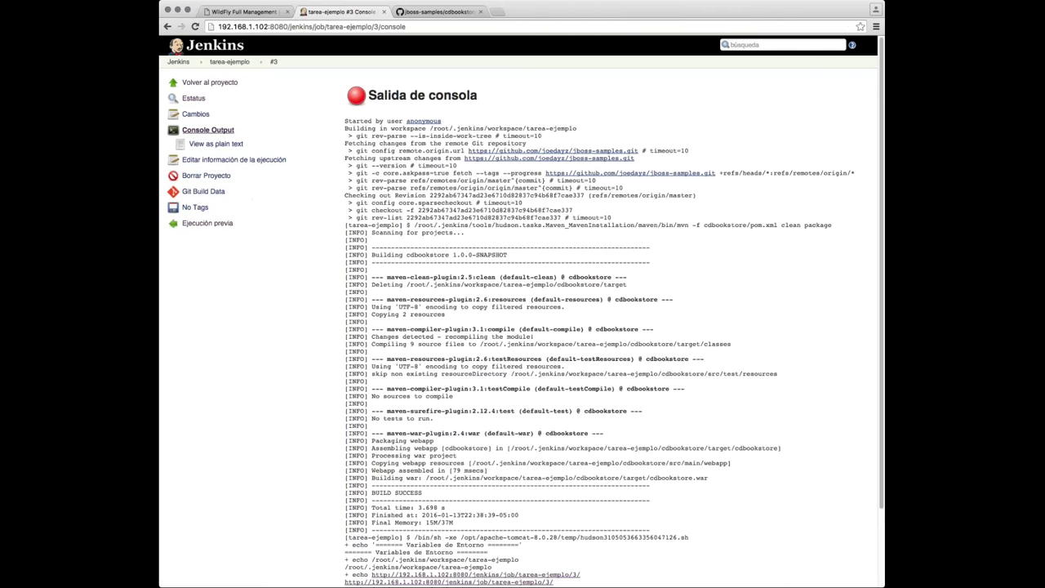
scroll(332, 284, down, 3)
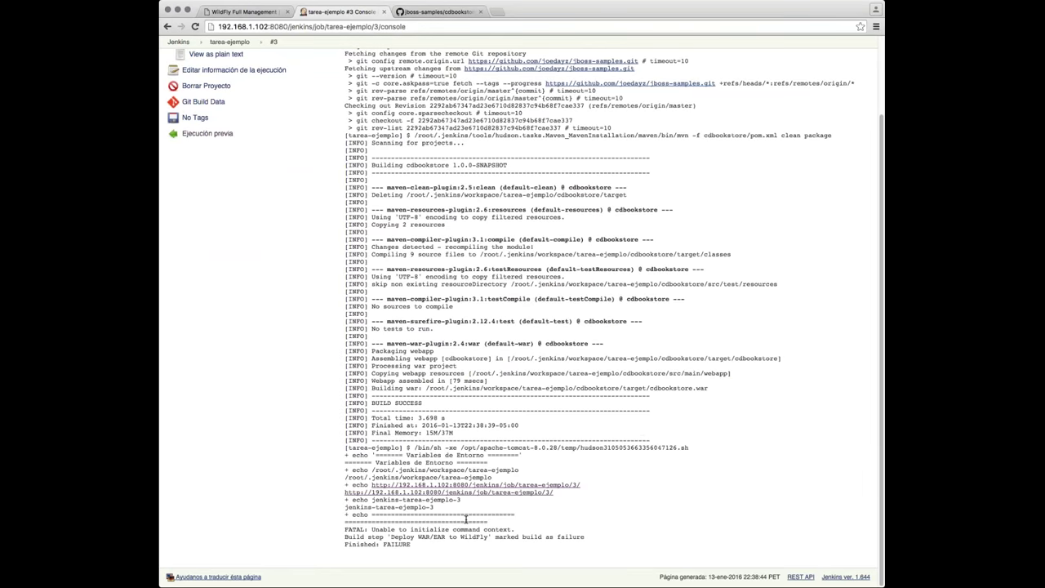
mouse_move(466, 519)
mouse_down()
mouse_move(382, 503)
mouse_move(456, 507)
mouse_up()
drag(337, 532, 492, 537)
click(387, 537)
click(491, 537)
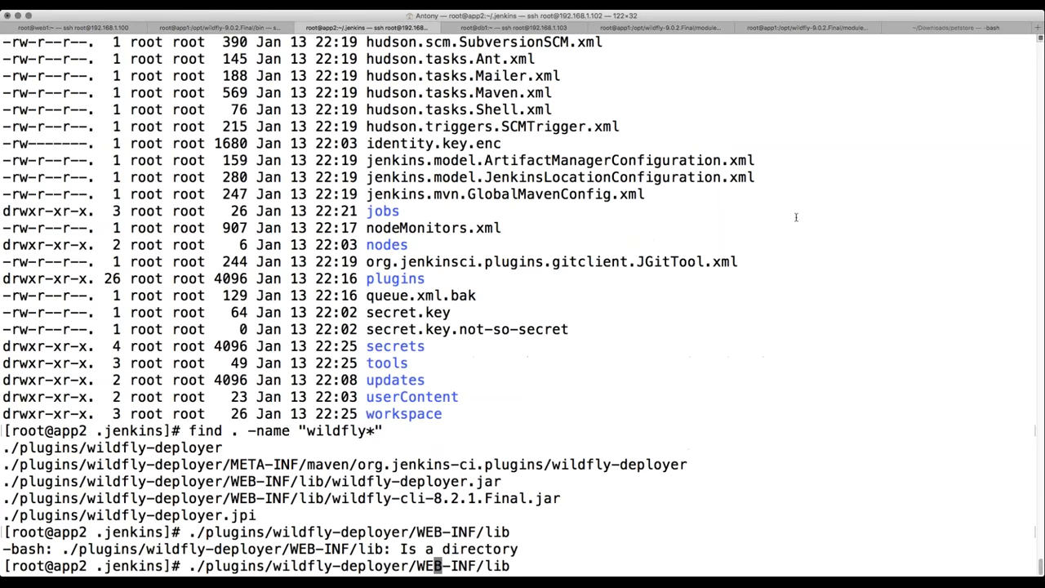
- Clear the terminal, change to /opt/apache-tomcat-8.0.28 and list its contents
key(ctrl+c)
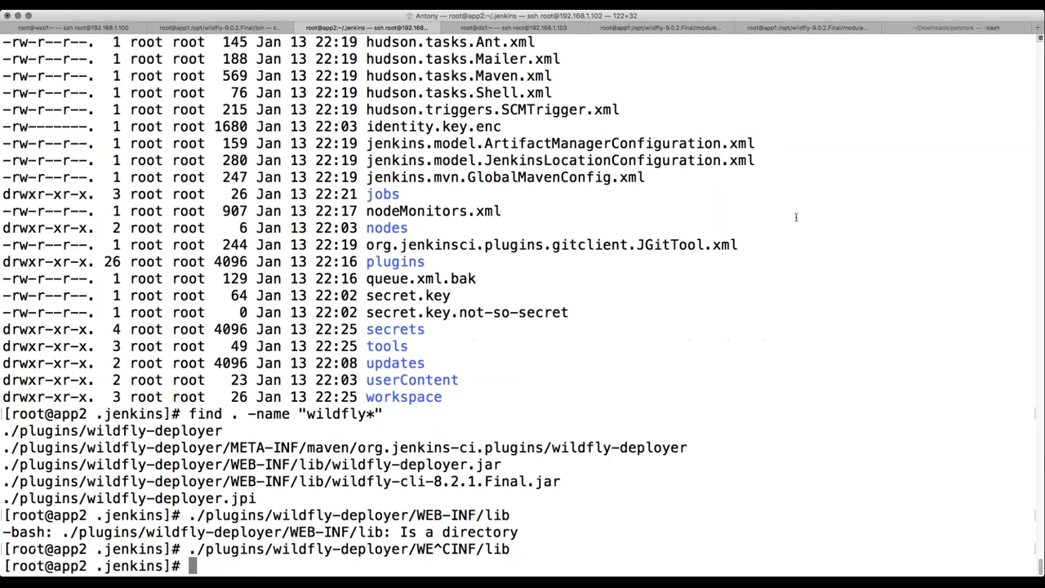
text(clear)
key(Return)
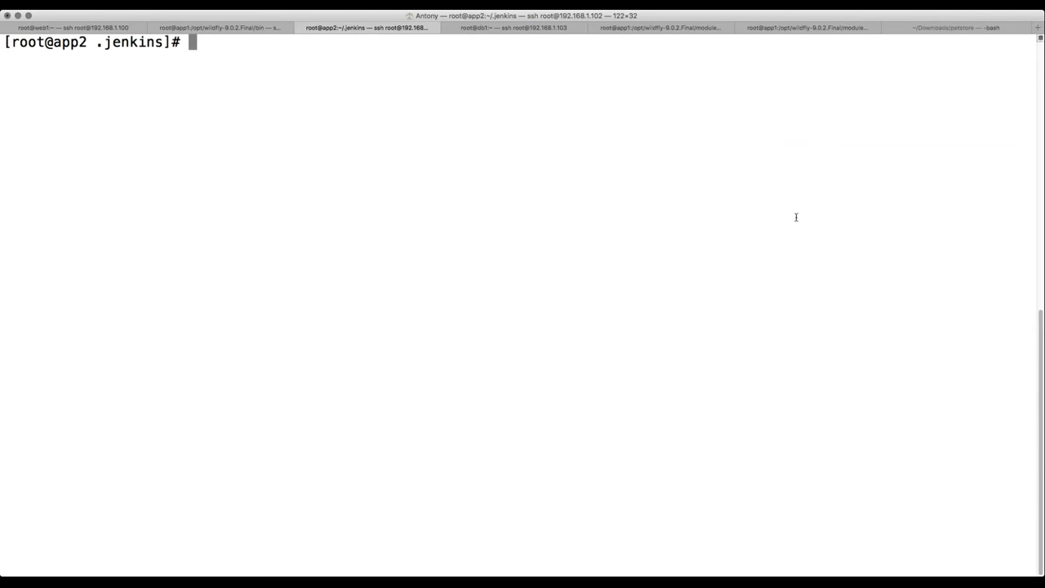
text(cd /opt/j)
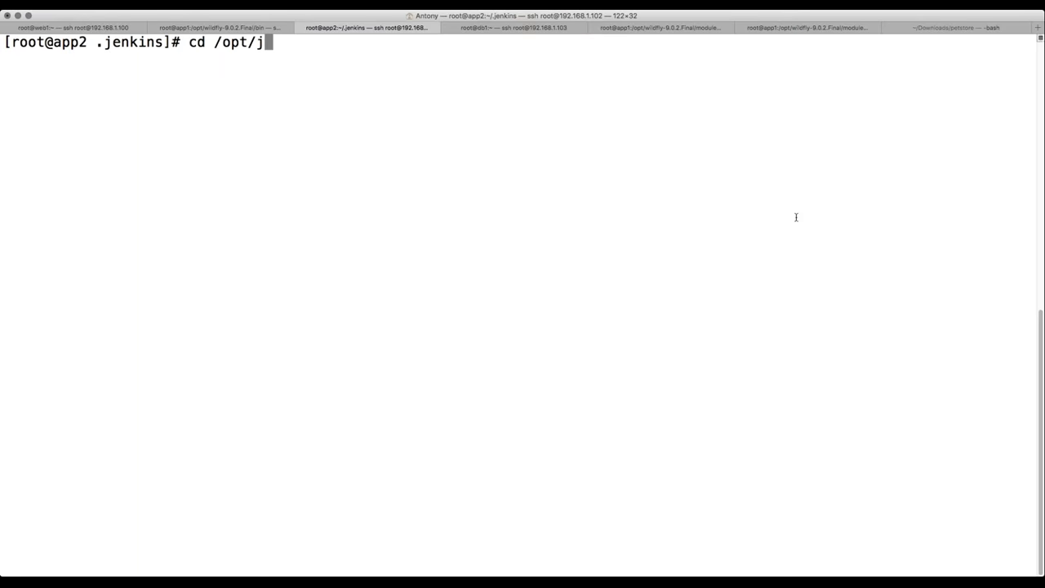
key(BackSpace)
text(a)
key(Tab)
key(Return)
text(ls -l)
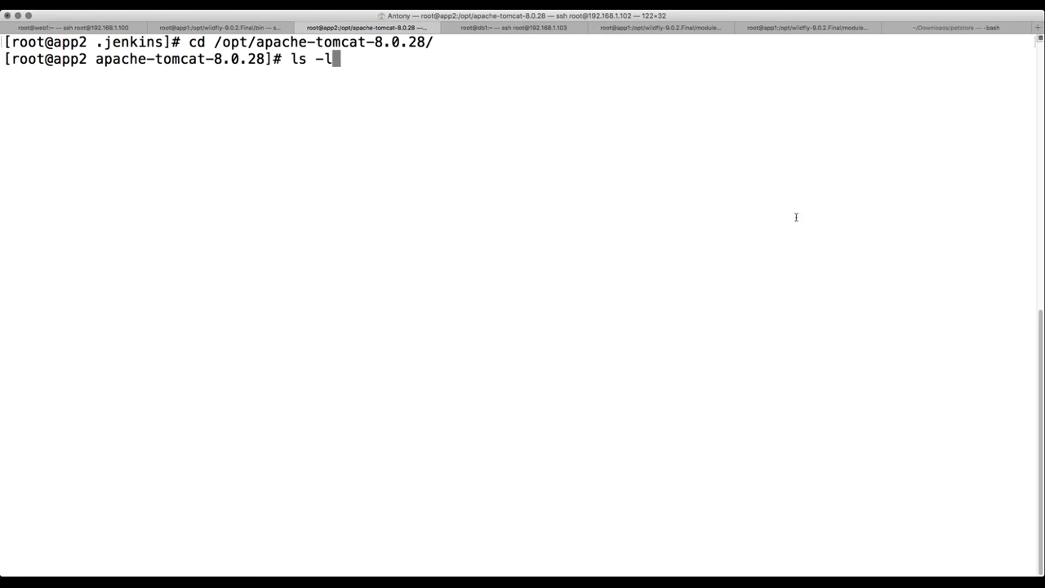
key(Return)
- Enter the logs folder, list it, and run tail -n 100 catalina.out
text(cd lo)
key(Tab)
key(Return)
text(ls -l)
key(Return)
text(tail)
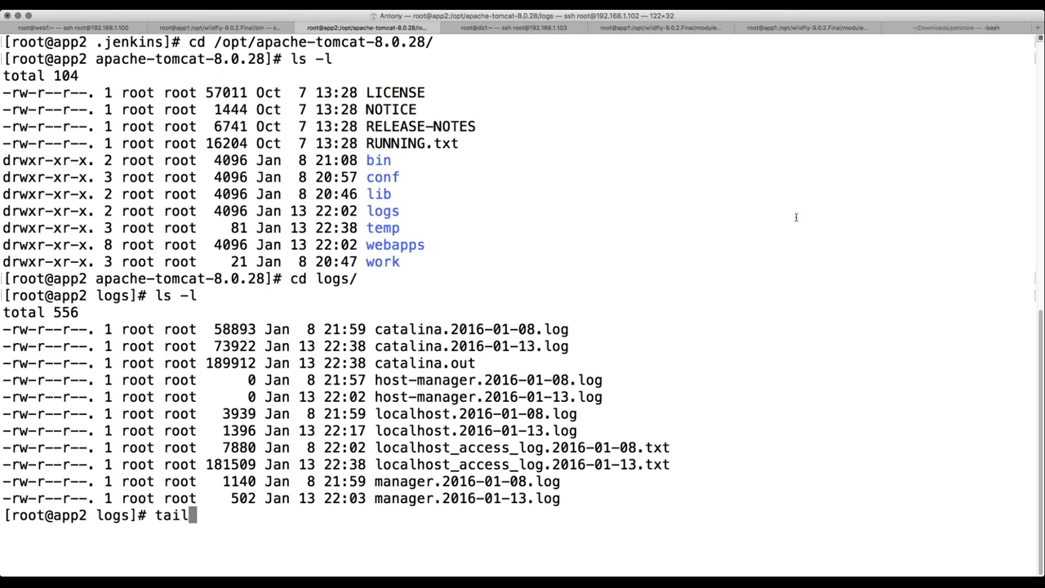
key(BackSpace)
key(BackSpace)
key(BackSpace)
text(ail -n 100 c)
key(Tab)
text(o)
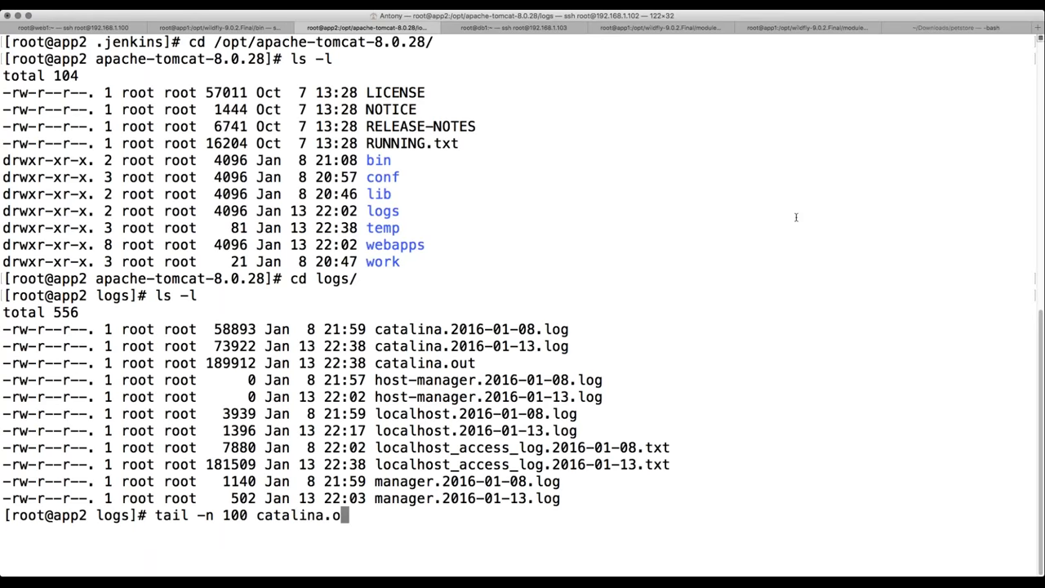
key(Tab)
key(Return)
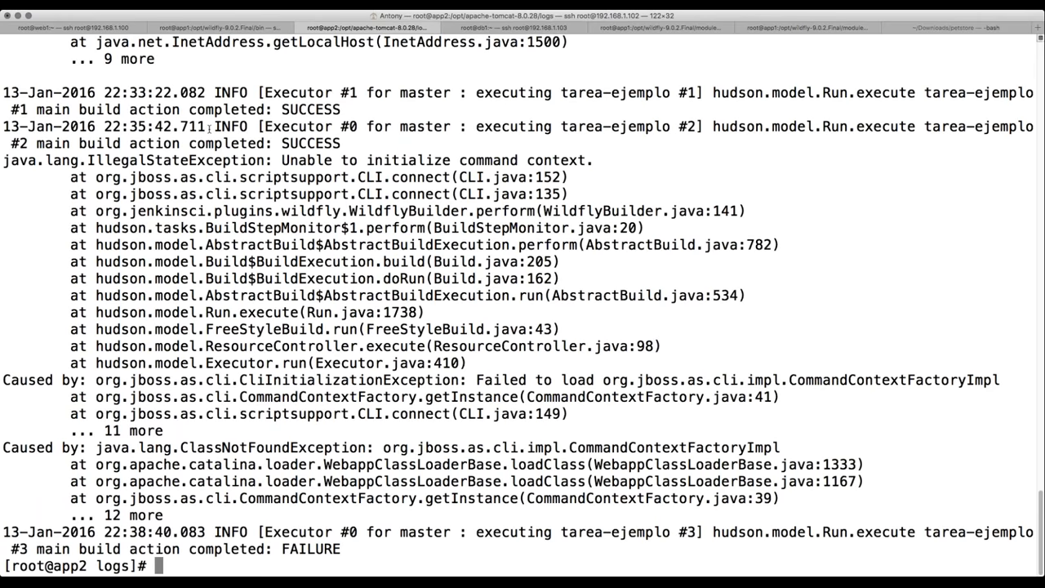
- Highlight the executor, hudson.model.Run.execute and CLI.connect parts of the stack trace
drag(266, 126, 577, 124)
double_click(417, 126)
click(577, 124)
drag(713, 127, 942, 147)
drag(595, 164, 464, 167)
click(538, 160)
- Change to /home and start typing cd /root/
text(cd /home/)
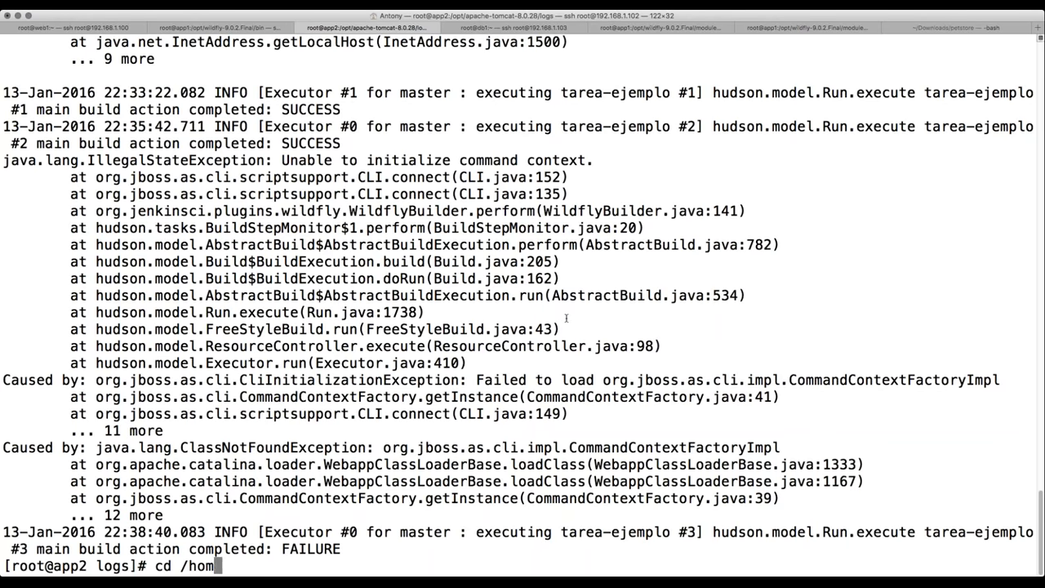
key(Return)
text(cd )
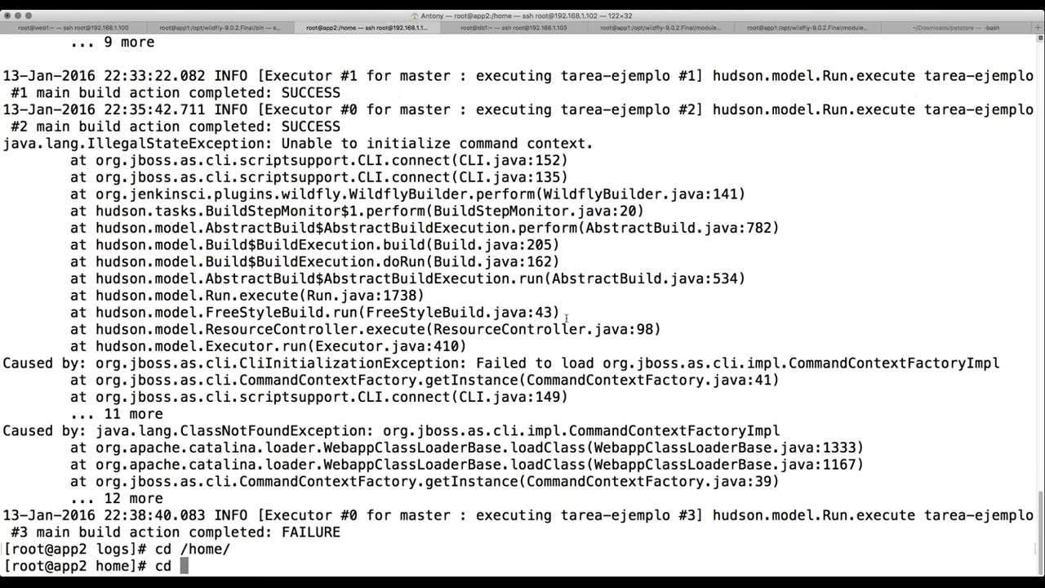
text(/root/)
- Move into /root/.jenkins, list its contents and print the working directory
key(Return)
text(cd .j)
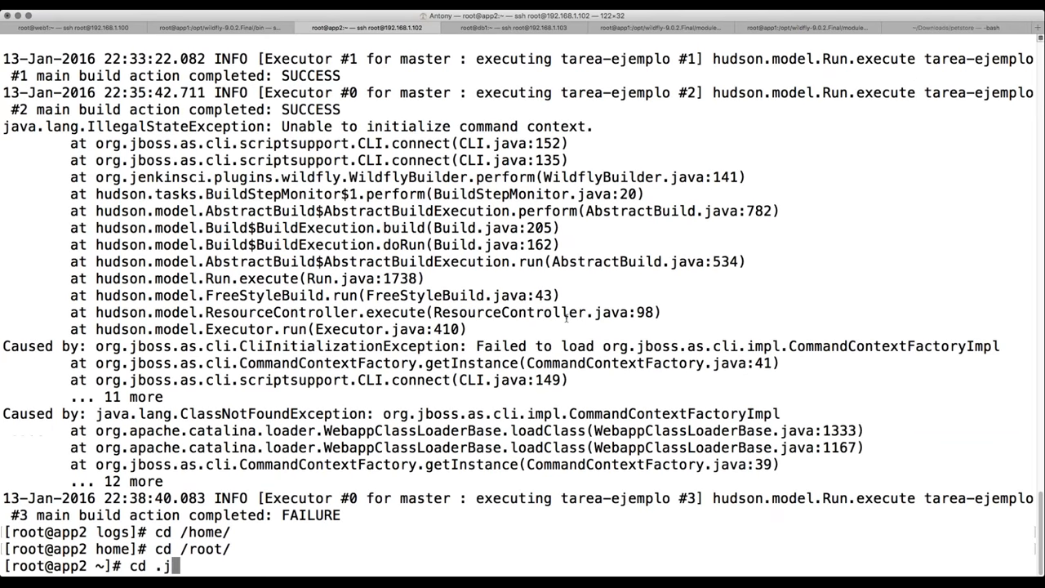
text(enkins/)
key(Return)
text(ls -l)
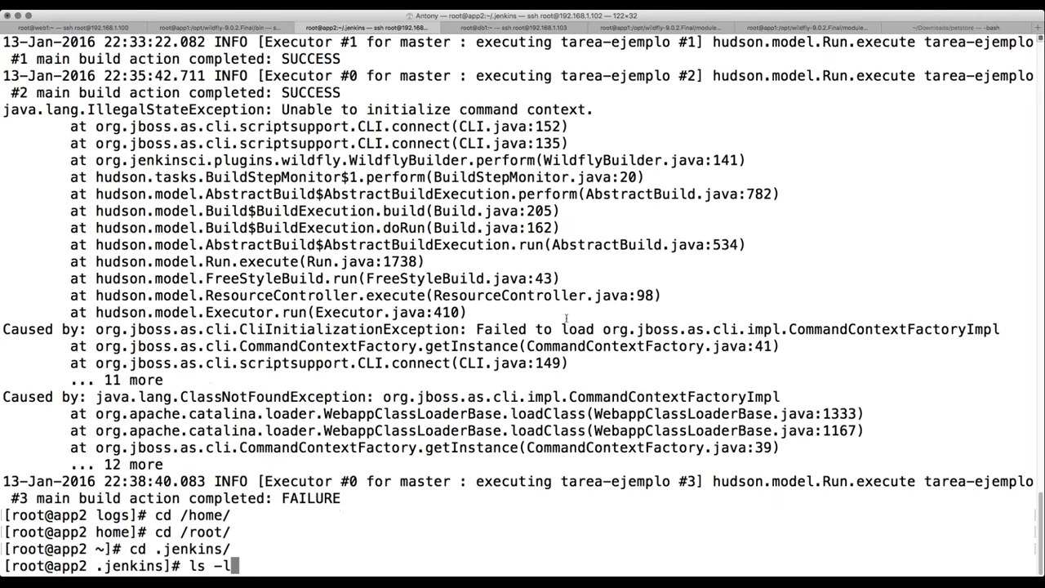
key(Return)
text(pwd)
key(Return)
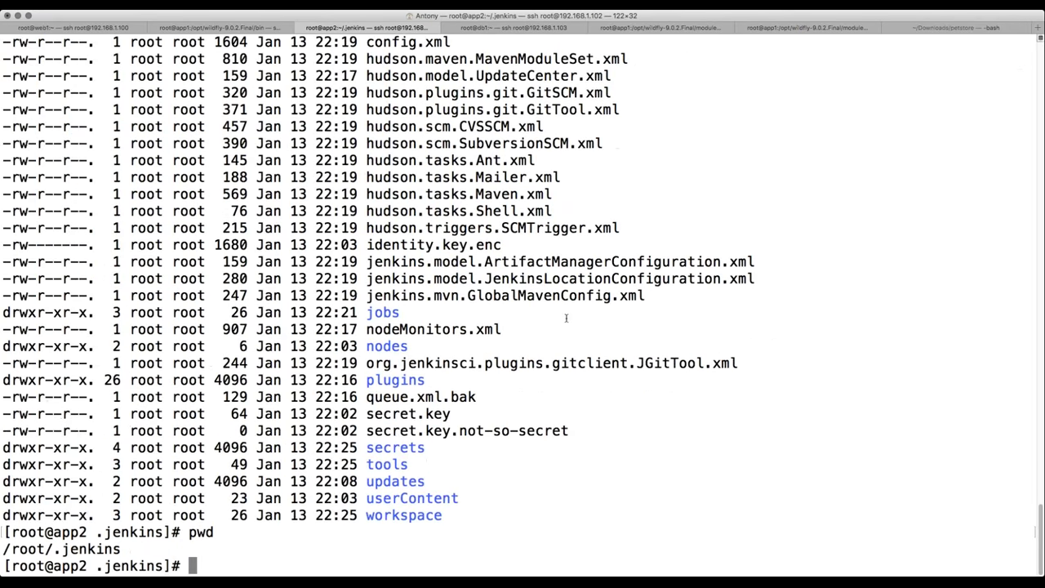
- Run find . -name "wildfly*" and cd into the copied wildfly-deployer WEB-INF/lib path
text(find . -na)
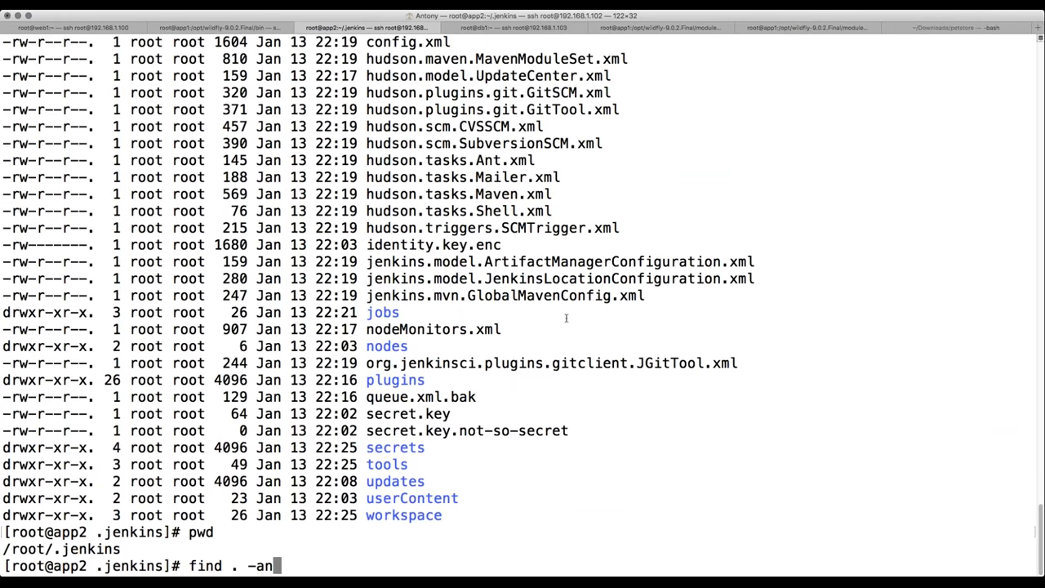
key(BackSpace)
key(BackSpace)
text(name "wildfly*")
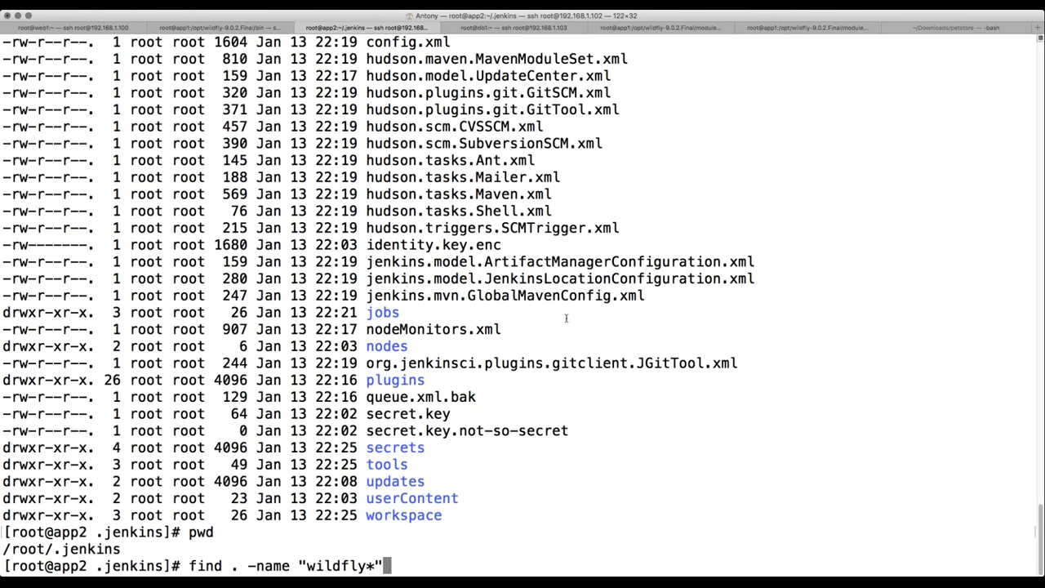
key(Return)
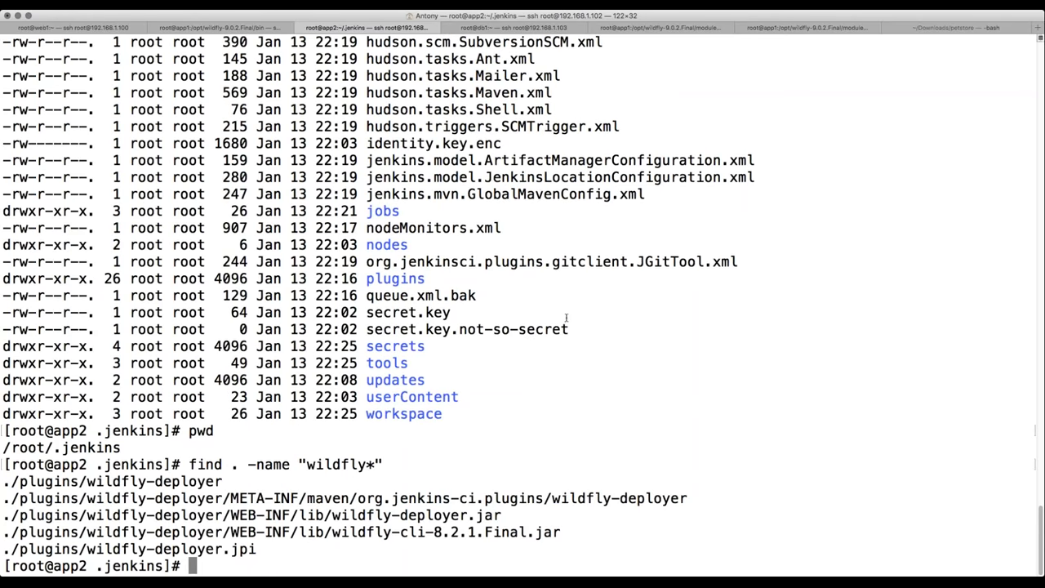
drag(3, 531, 333, 531)
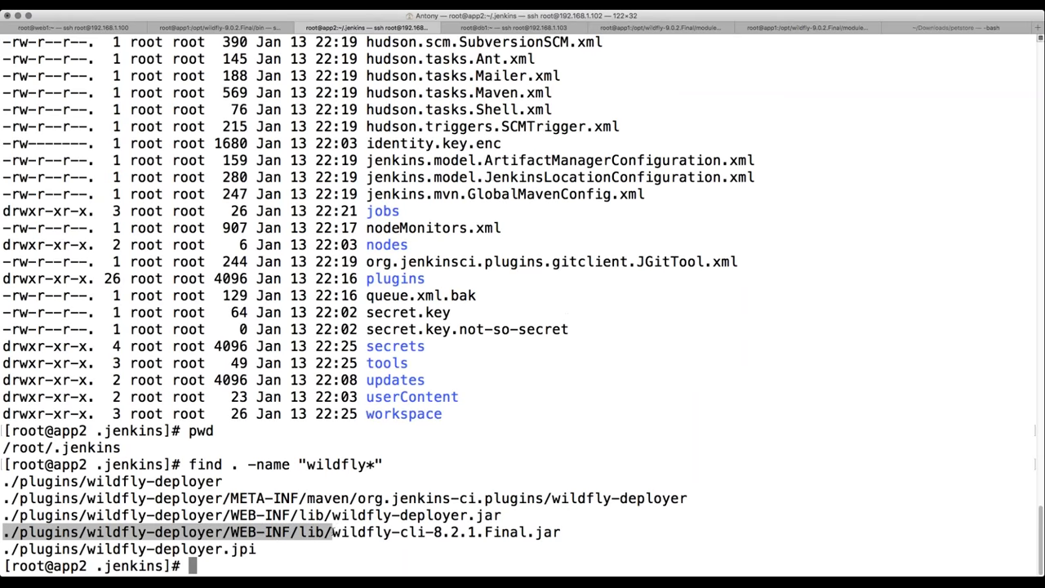
click(380, 554)
text(cd)
key(super+v)
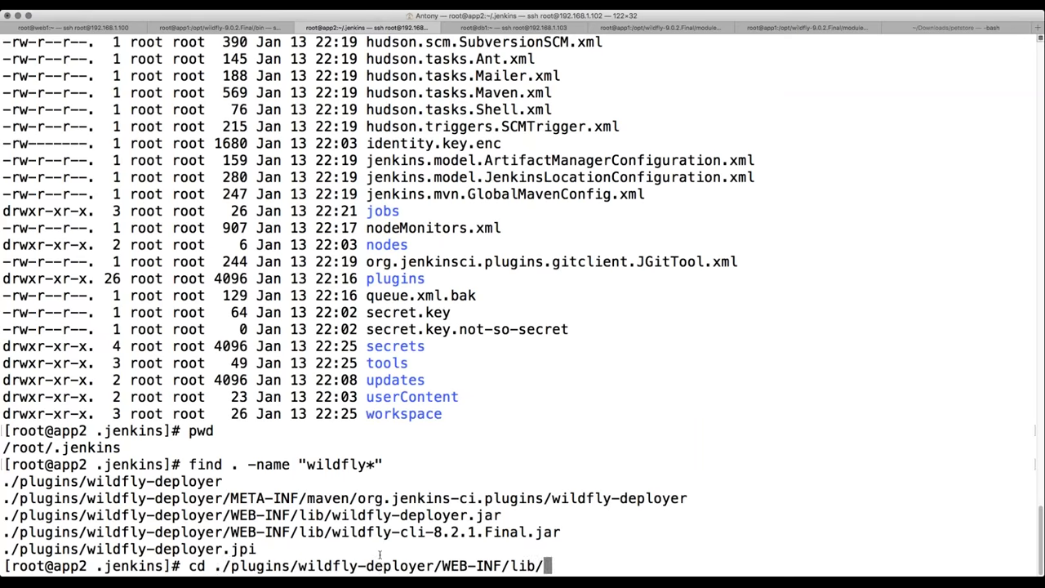
key(Return)
- List the lib folder with ls -lat and select the wildfly-cli-8.2.1.Final.jar file name
text(ls)
key(Return)
text(ls -lat)
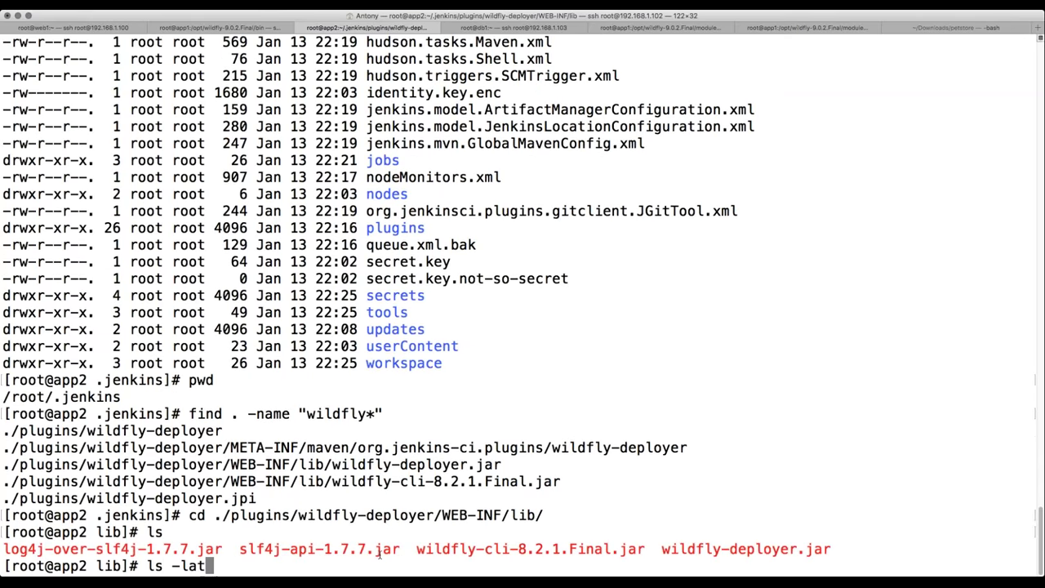
key(Return)
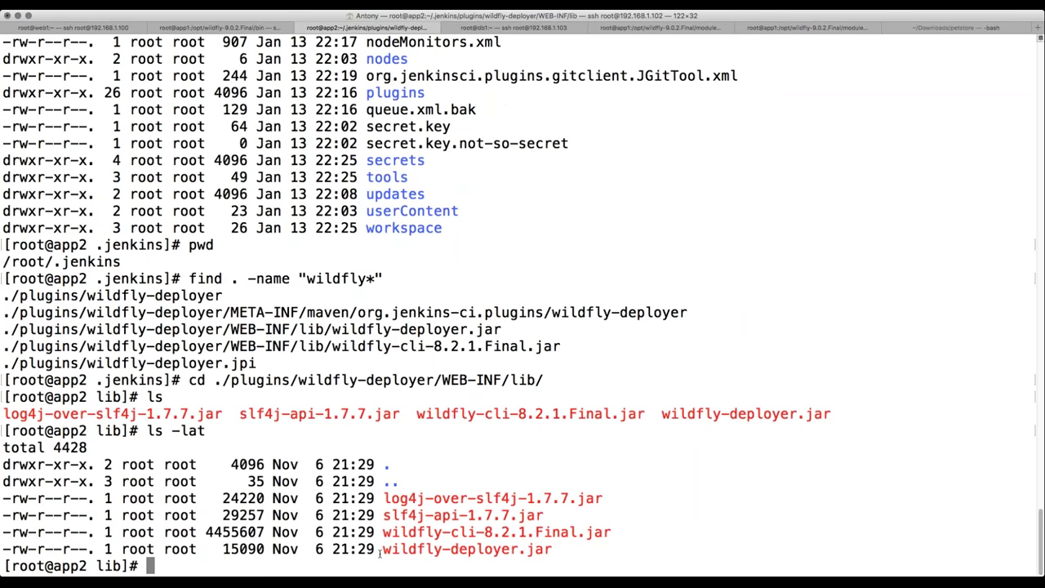
triple_click(517, 534)
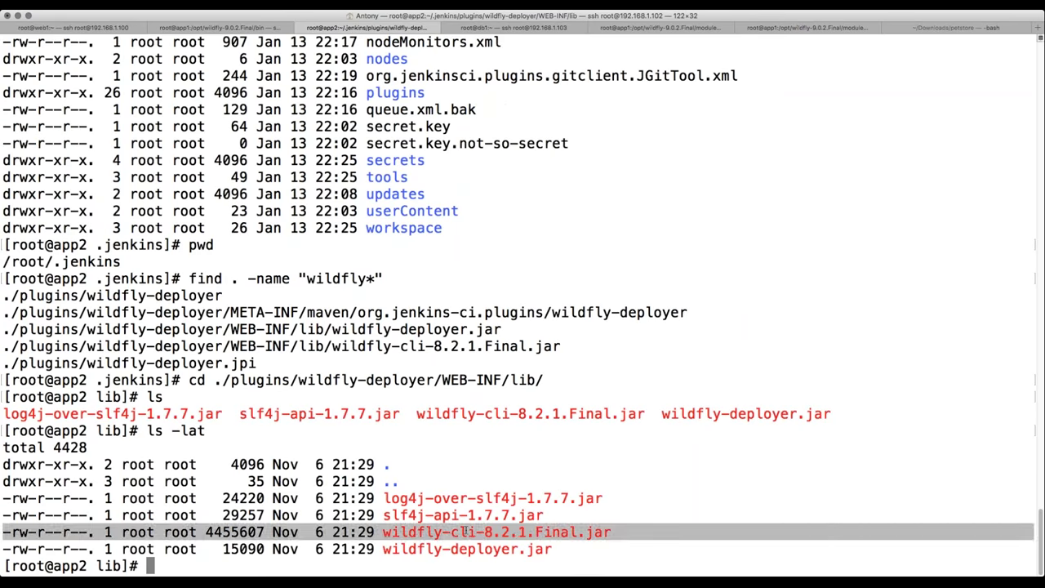
click(450, 531)
drag(383, 532, 622, 535)
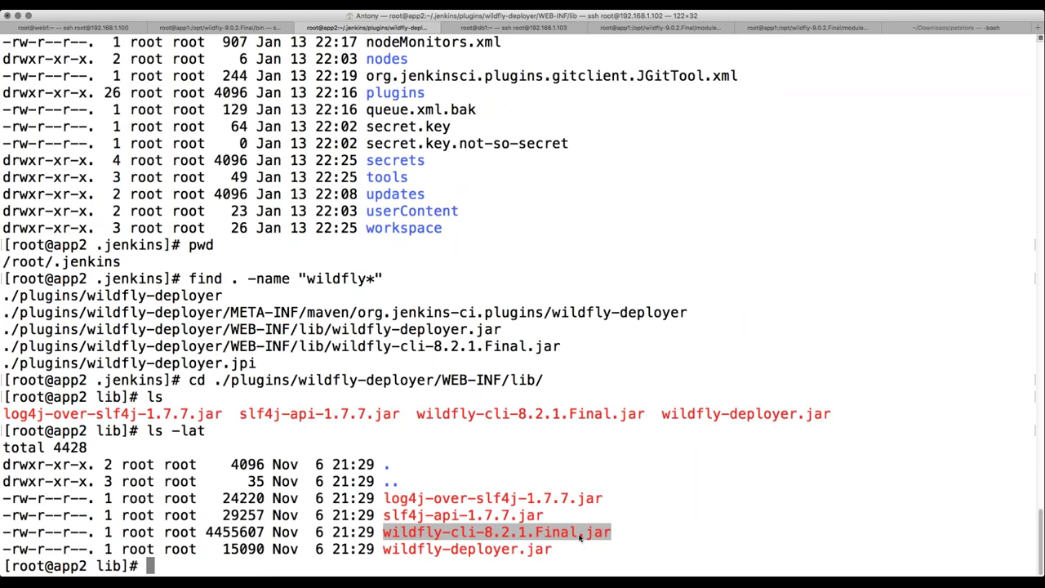
click(698, 529)
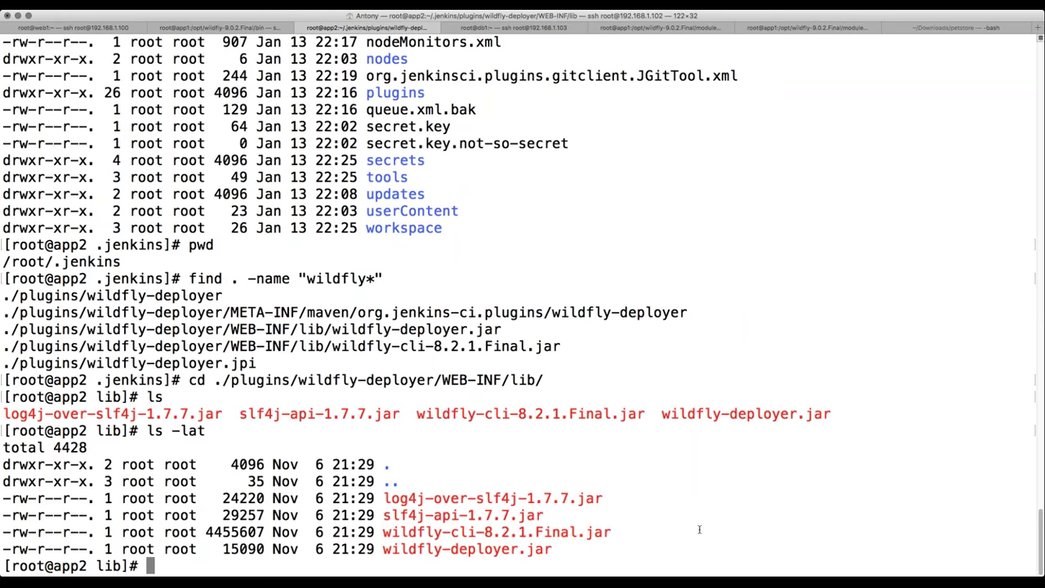
- Run cp wildfly-cli-8.2.1.Final.jar /opt/apache-tomcat-8.0.28/webapps/jenkins/WEB-INF/lib/
text(cp)
key(super+v)
text(/)
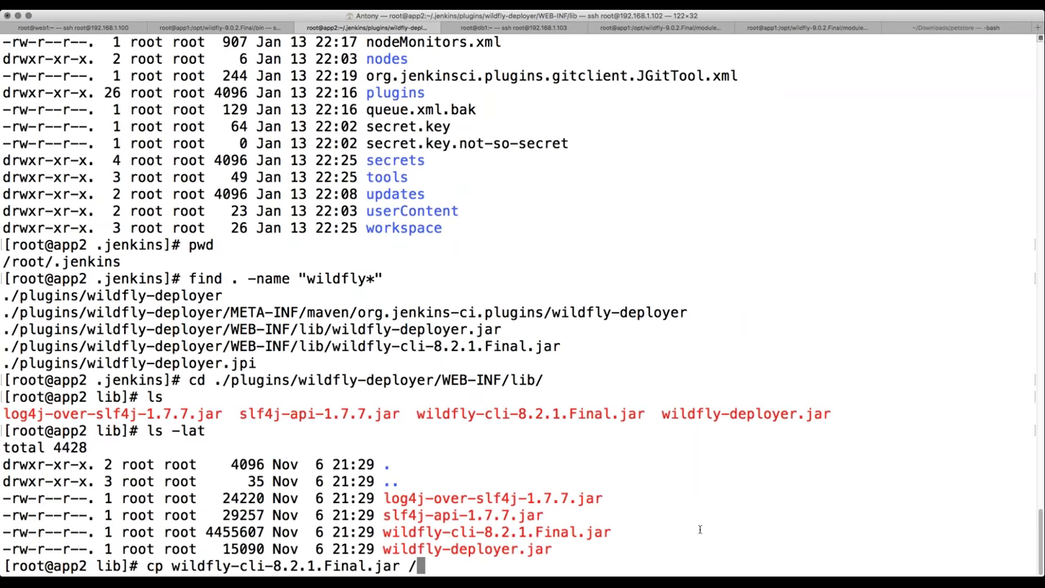
text(opt/apa)
key(Tab)
text(t)
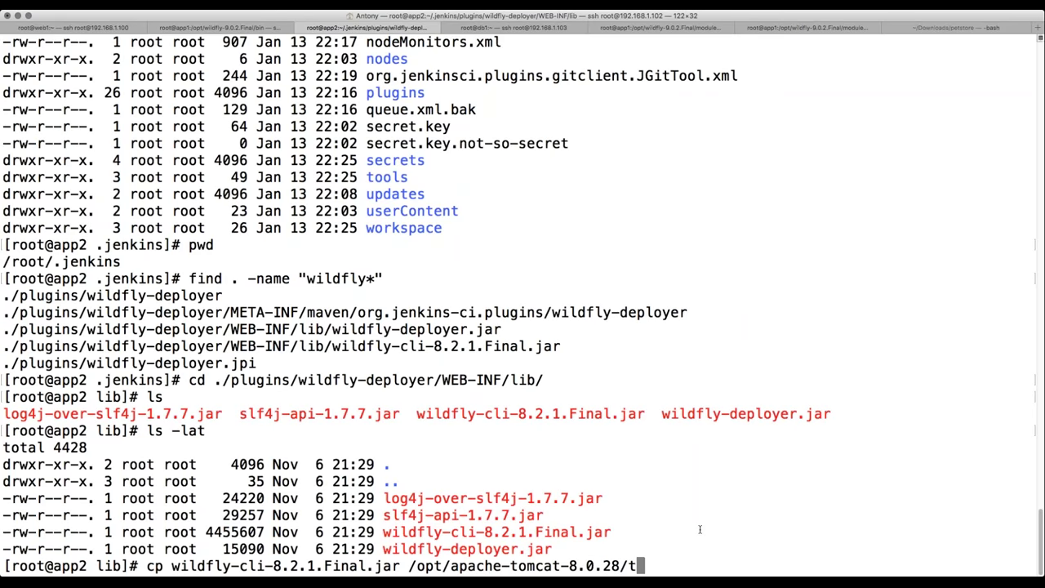
key(BackSpace)
text(we)
key(Tab)
text(je)
key(Tab)
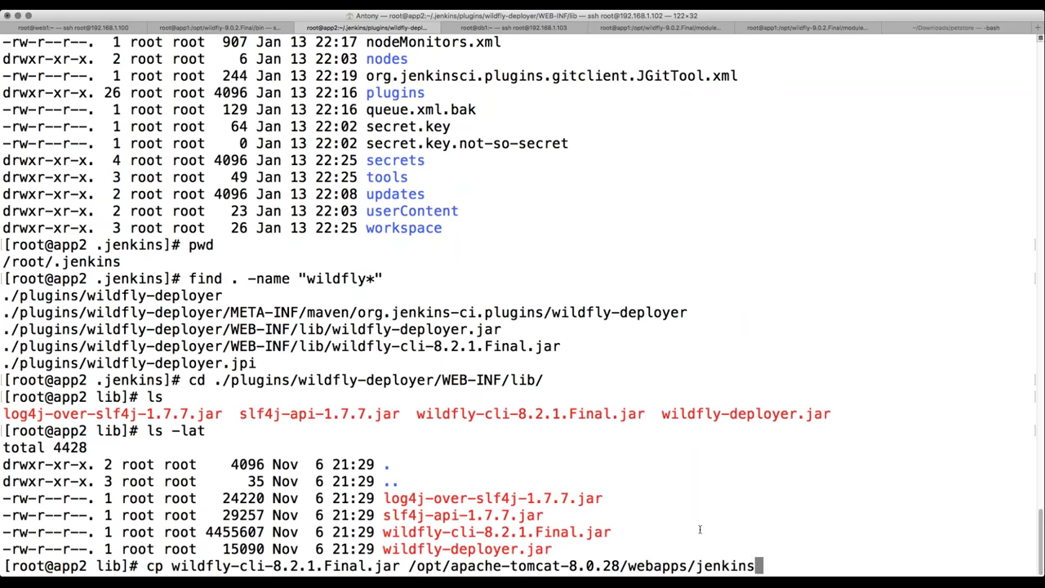
text(/)
key(BackSpace)
key(Tab)
key(Tab)
text(/L)
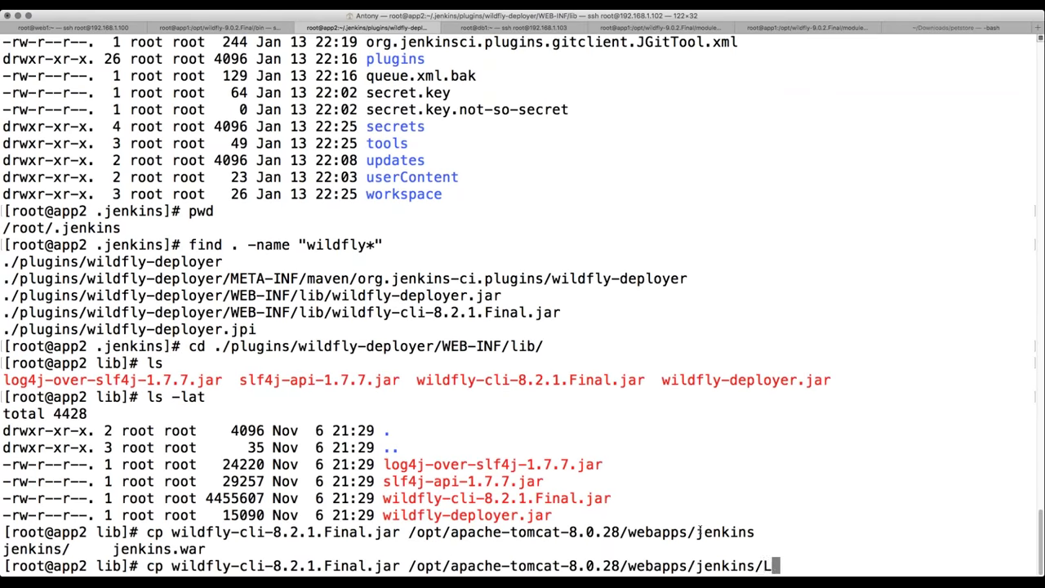
text(L)
key(Tab)
key(BackSpace)
key(BackSpace)
key(BackSpace)
key(BackSpace)
key(BackSpace)
key(BackSpace)
key(BackSpace)
key(BackSpace)
key(BackSpace)
key(BackSpace)
key(BackSpace)
key(BackSpace)
key(BackSpace)
key(BackSpace)
key(BackSpace)
key(BackSpace)
key(BackSpace)
key(BackSpace)
key(BackSpace)
key(Tab)
key(Tab)
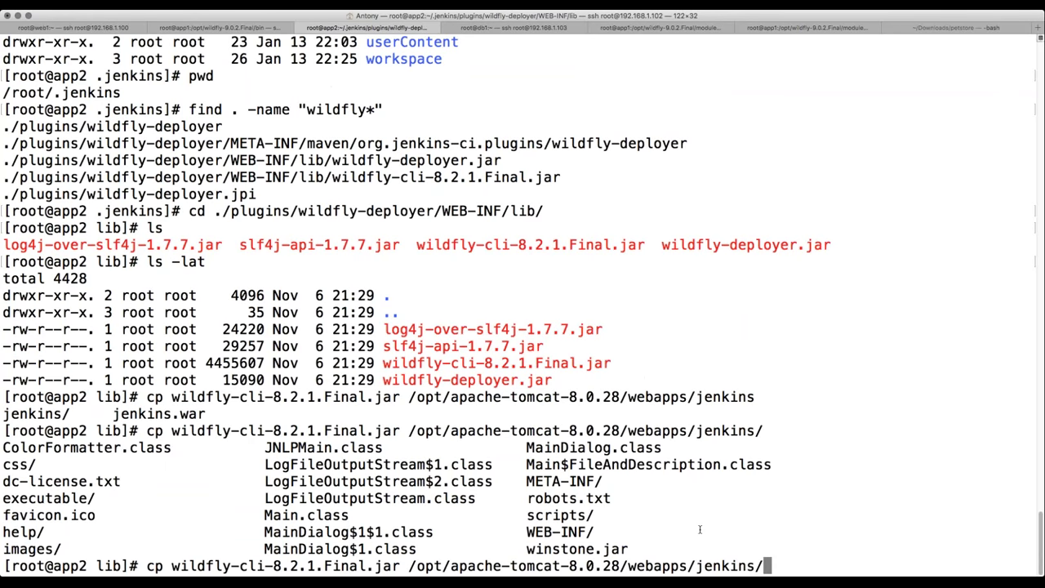
text(WE)
key(Tab)
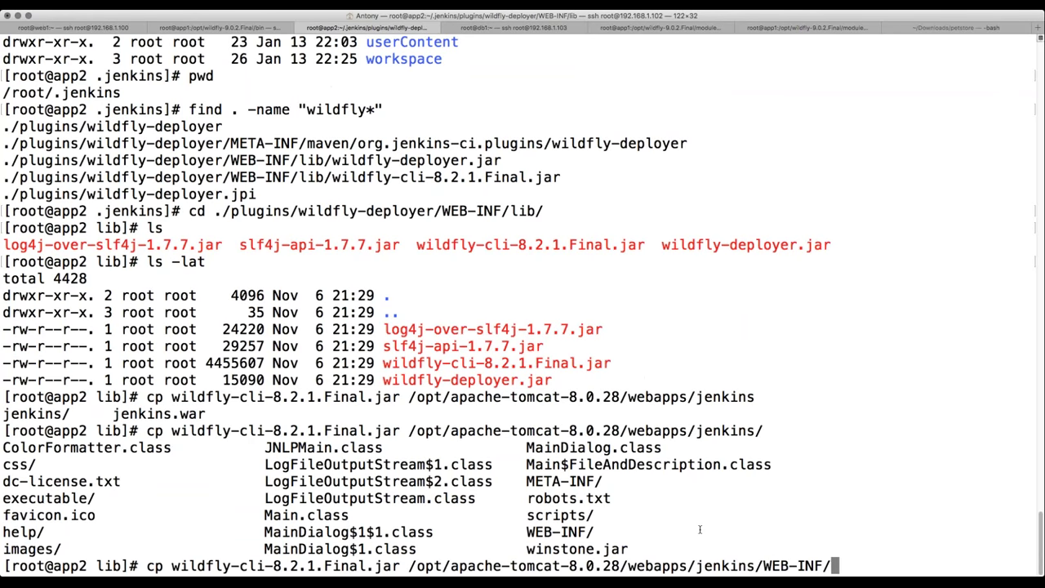
text(l)
key(Tab)
key(BackSpace)
key(BackSpace)
key(BackSpace)
key(Tab)
key(Tab)
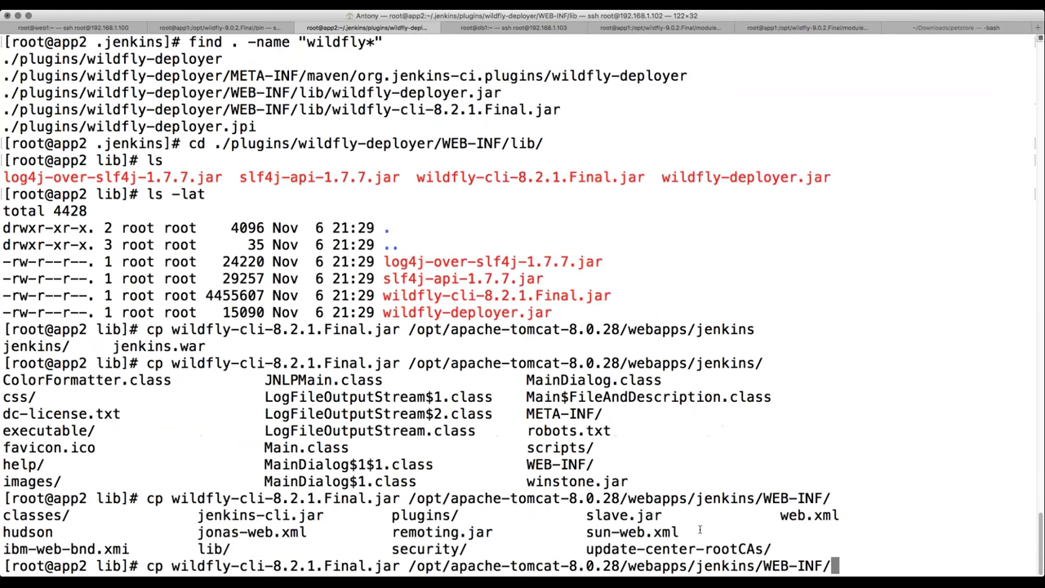
text(lib/)
key(Tab)
key(Tab)
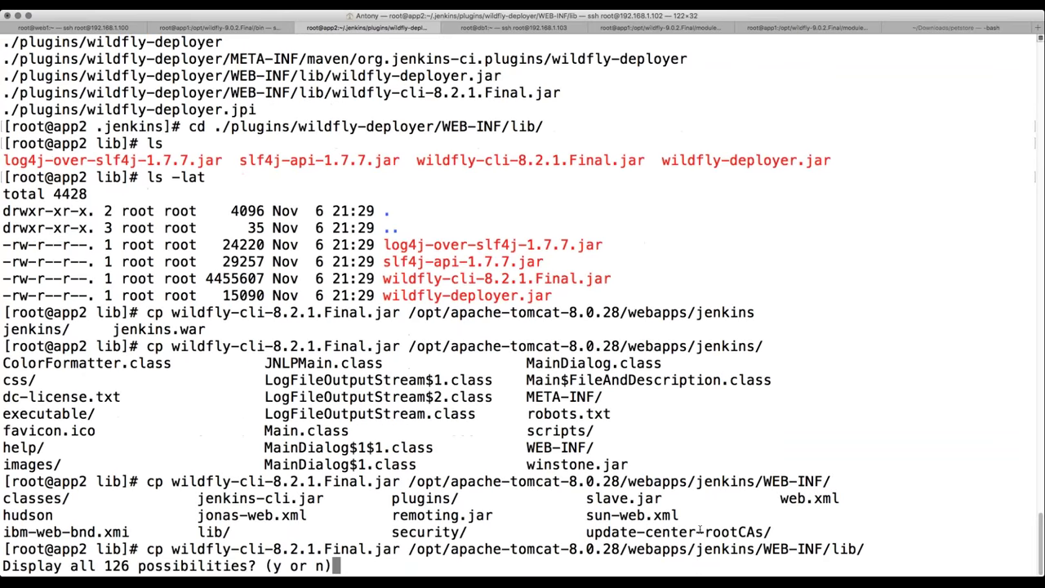
key(n)
key(Return)
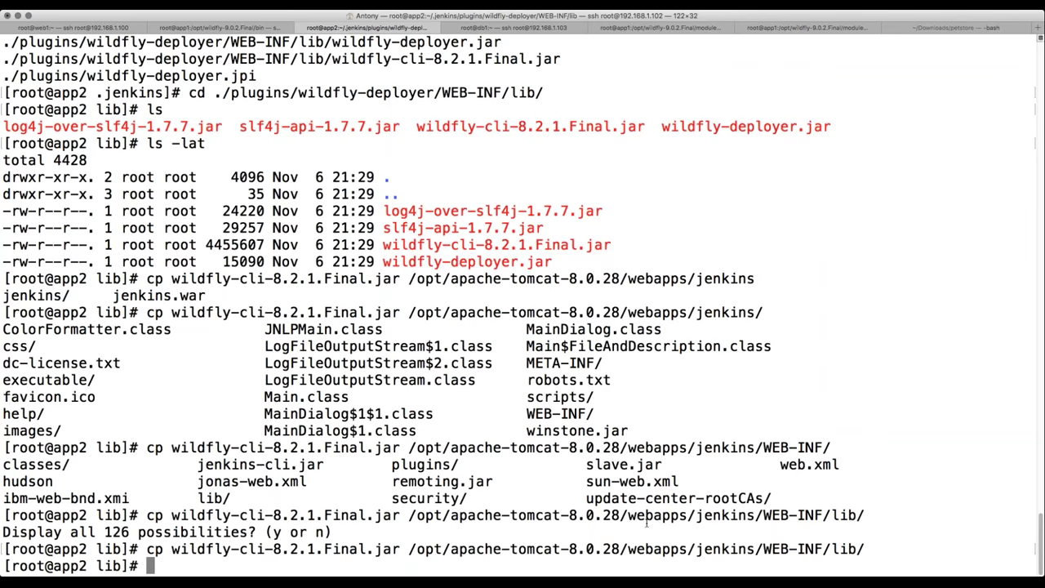
- List the lib folder with ls -lat and select the log4j-over-slf4j-1.7.7.jar name
text(ls -lat)
key(Return)
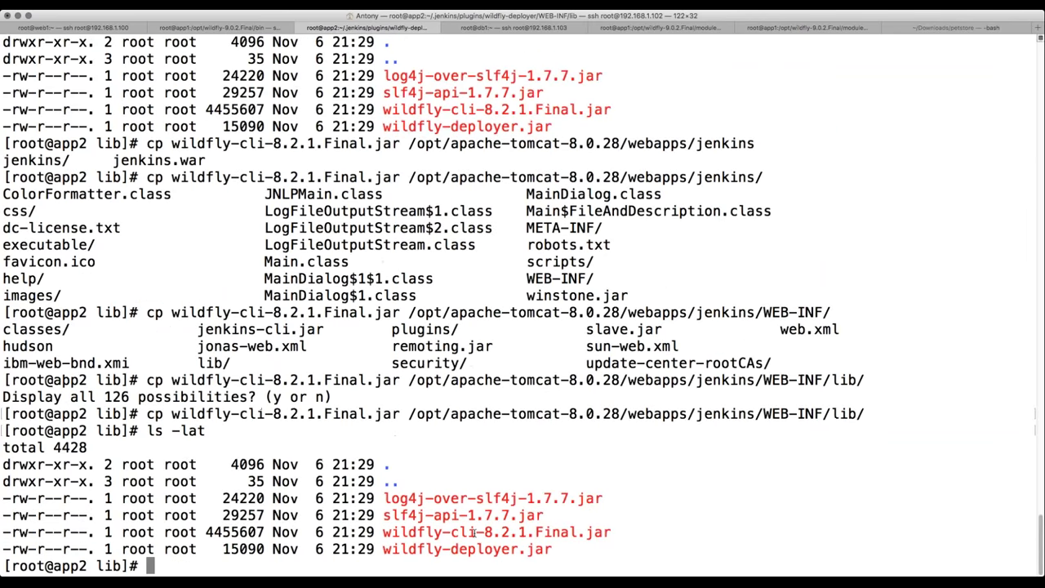
double_click(477, 499)
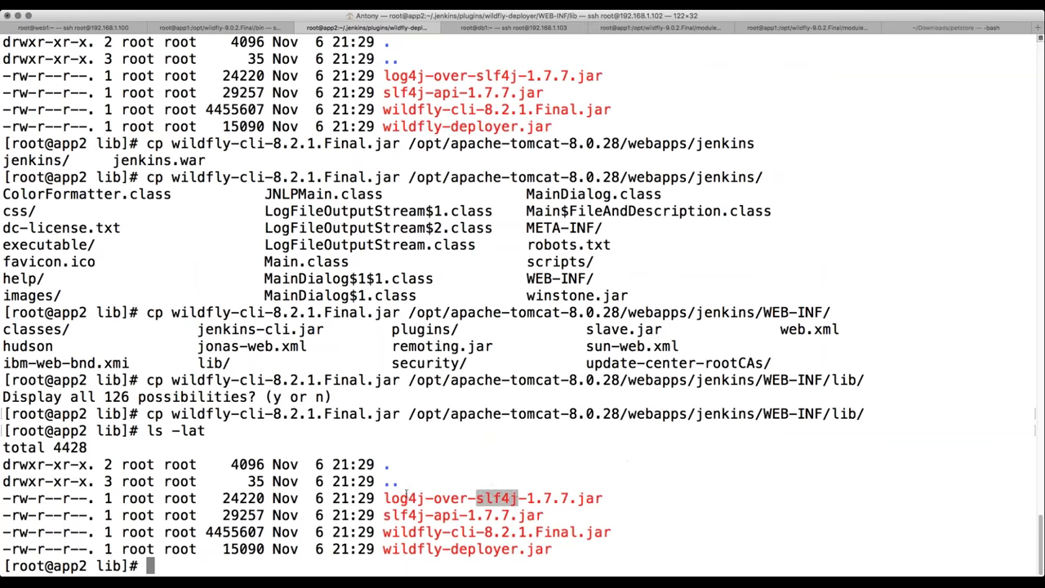
drag(389, 498, 605, 501)
key(super+c)
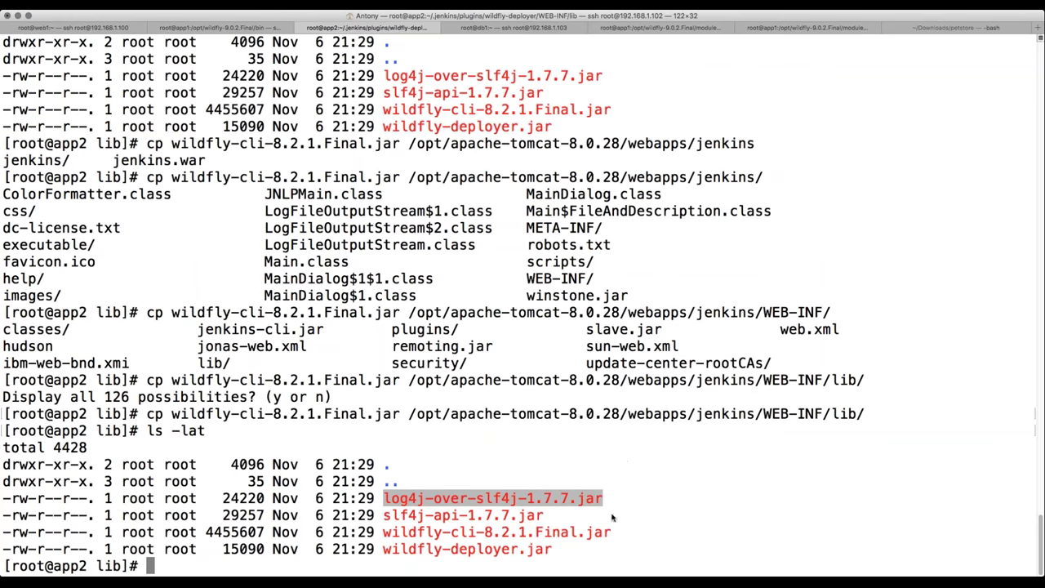
- Copy log4j-over-slf4j-1.7.7.jar into /opt/apache-tomcat-8.0.28/webapps/jenkins/WEB-INF/lib/, confirming the overwrite
text(cp)
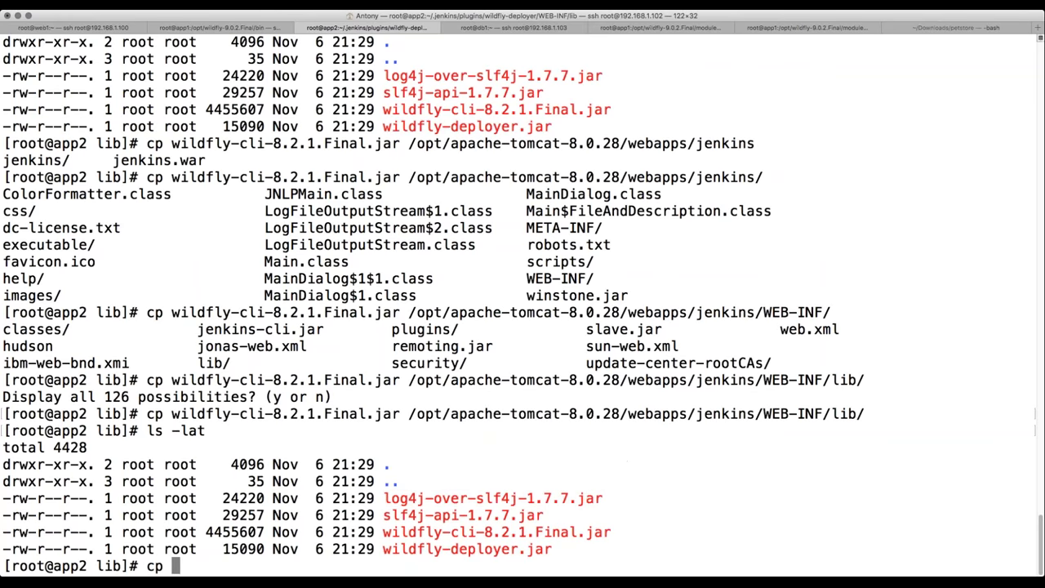
key(super+v)
text(/opt/apache-tomcat-8.0.28/)
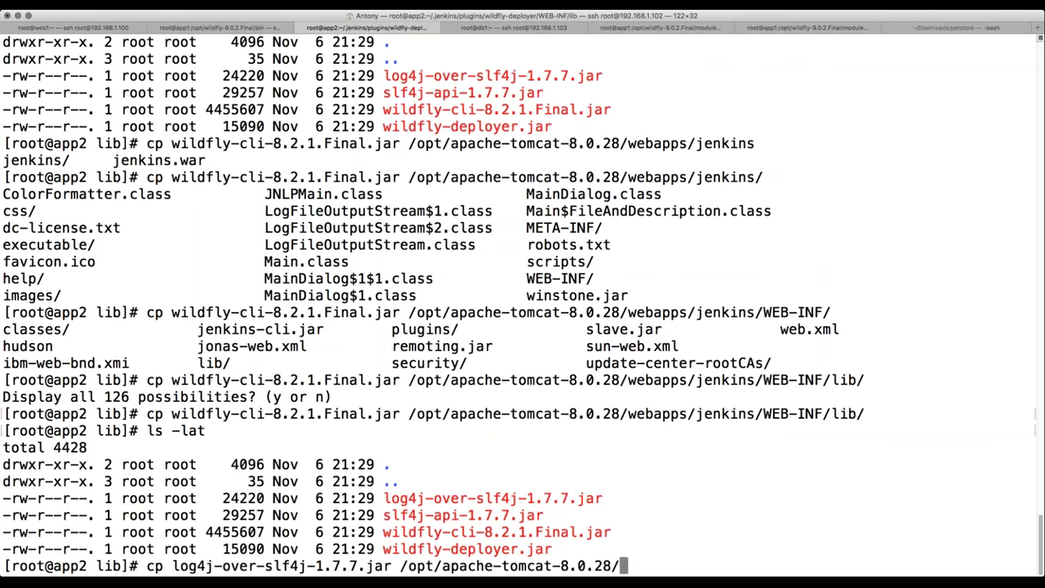
text(webapps/)
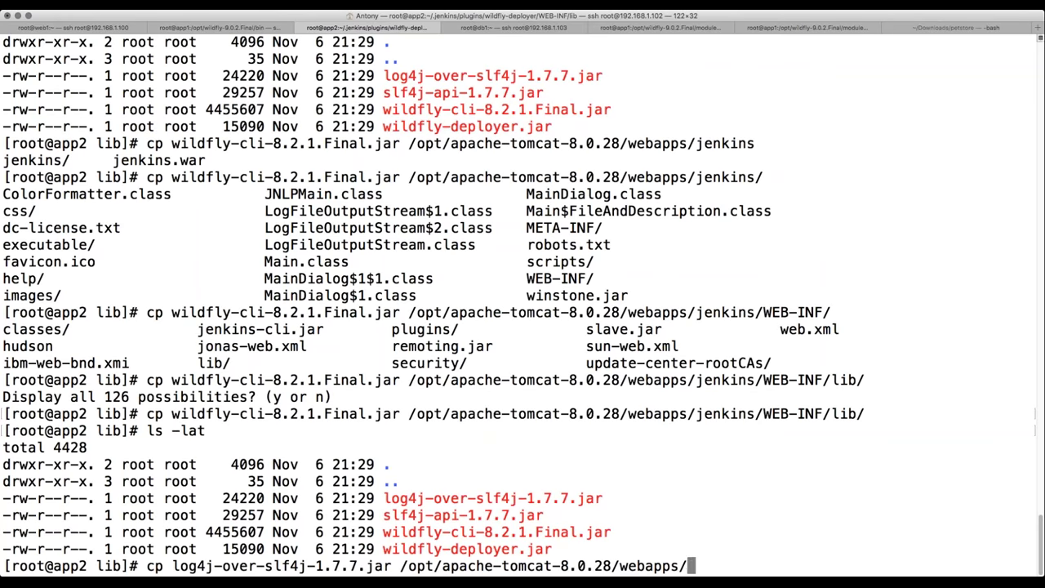
text(jw)
key(BackSpace)
text(e)
key(Tab)
text(Y)
key(BackSpace)
text(/W)
key(Tab)
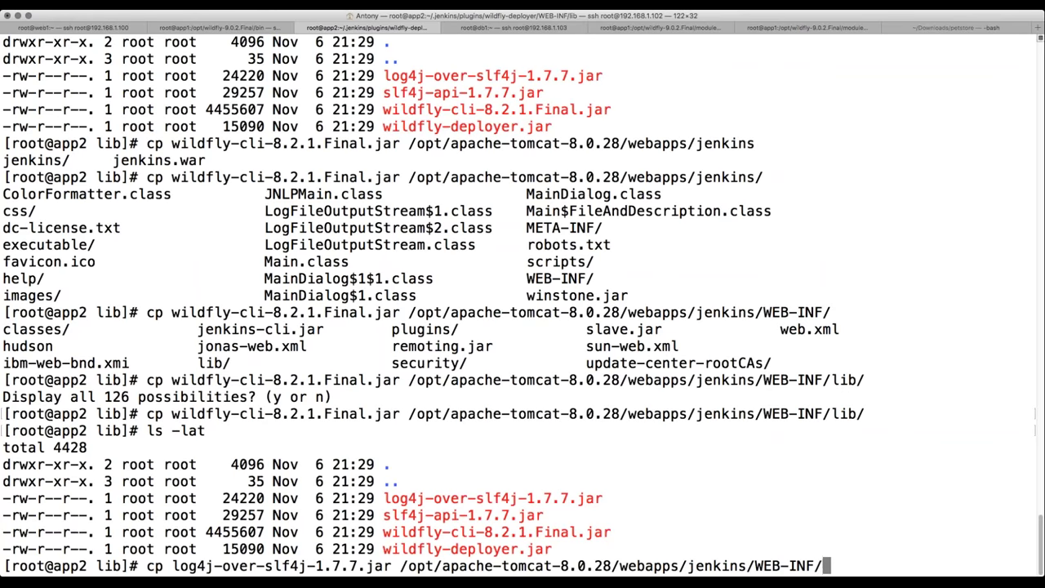
text(lib/)
key(Return)
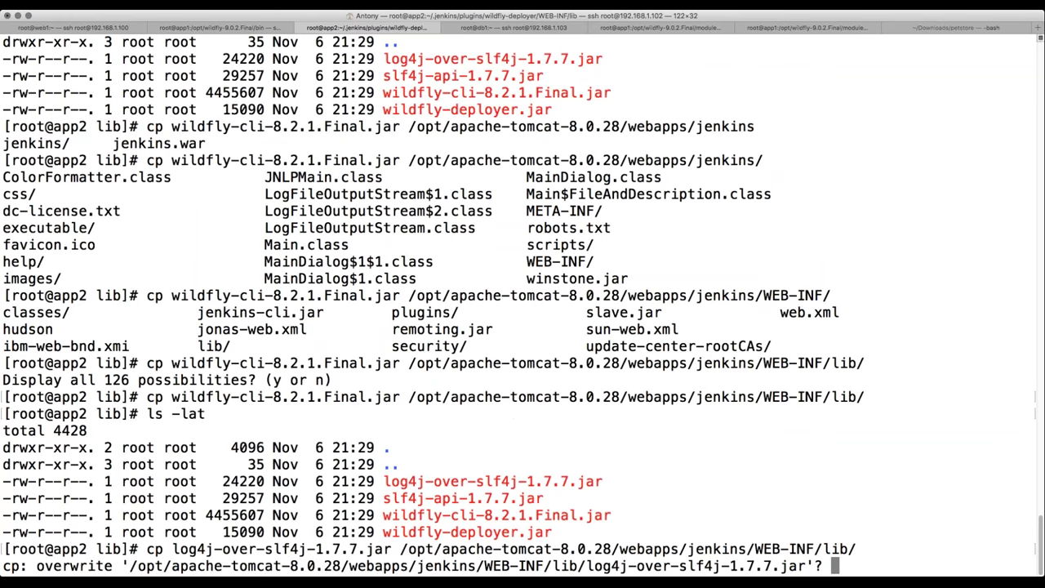
text(yes)
key(Return)
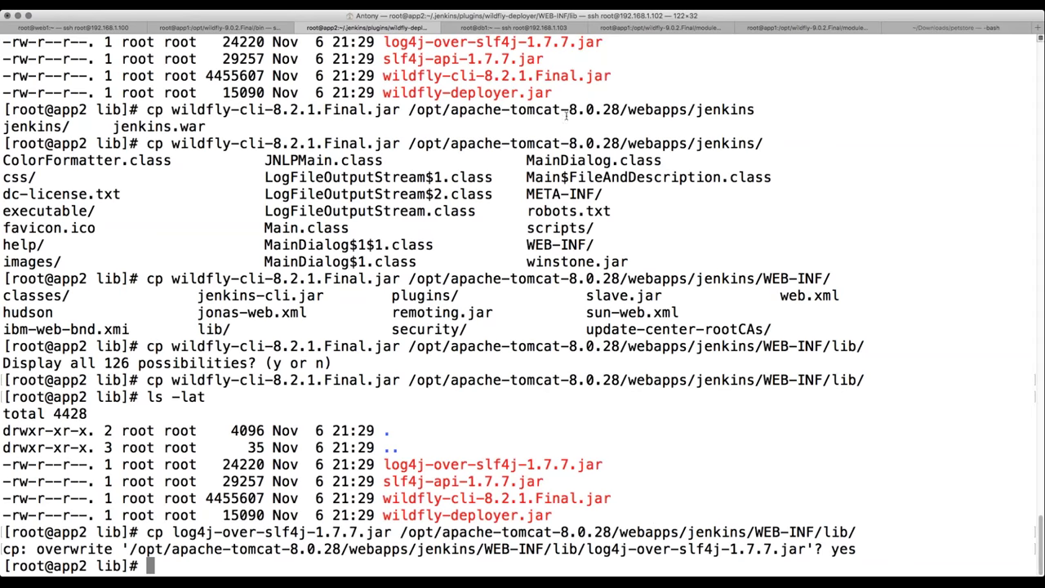
key(super+Tab)
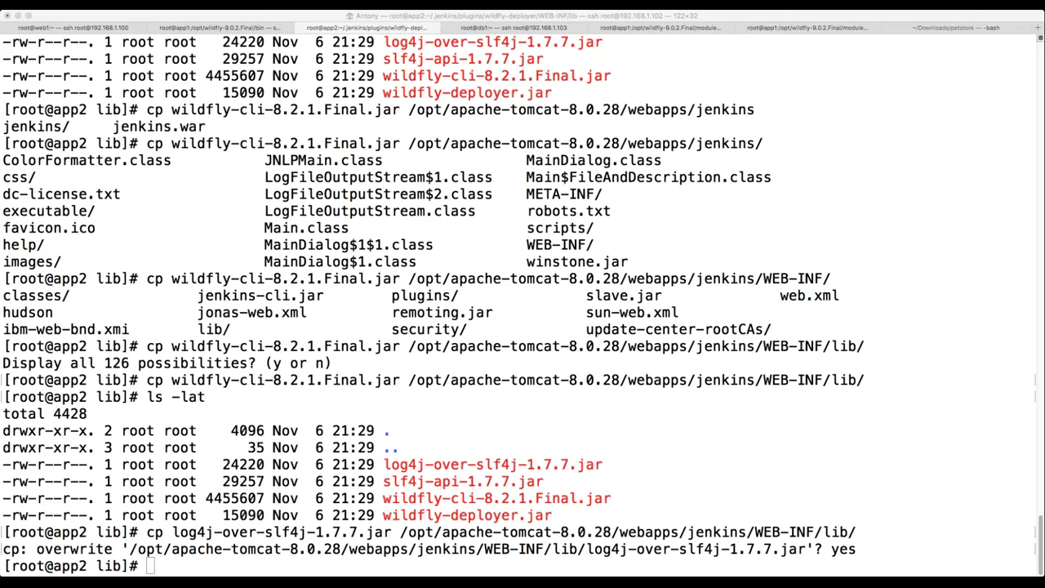
key(super+Tab)
key(super+Tab)
key(super+Tab)
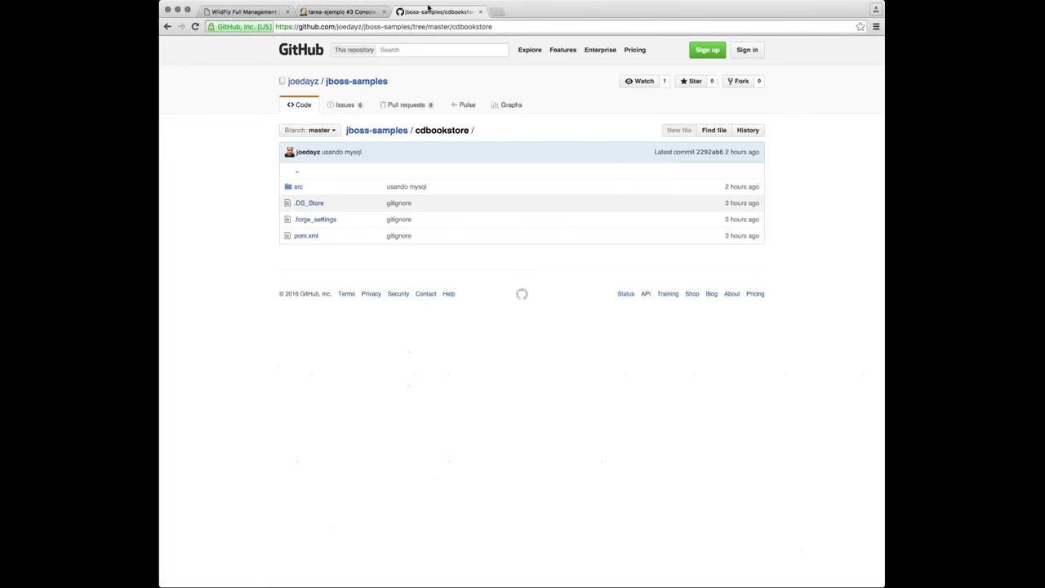
- Load the Tomcat server page at 192.168.1.102:8080 in a new browser tab
click(499, 11)
text(192)
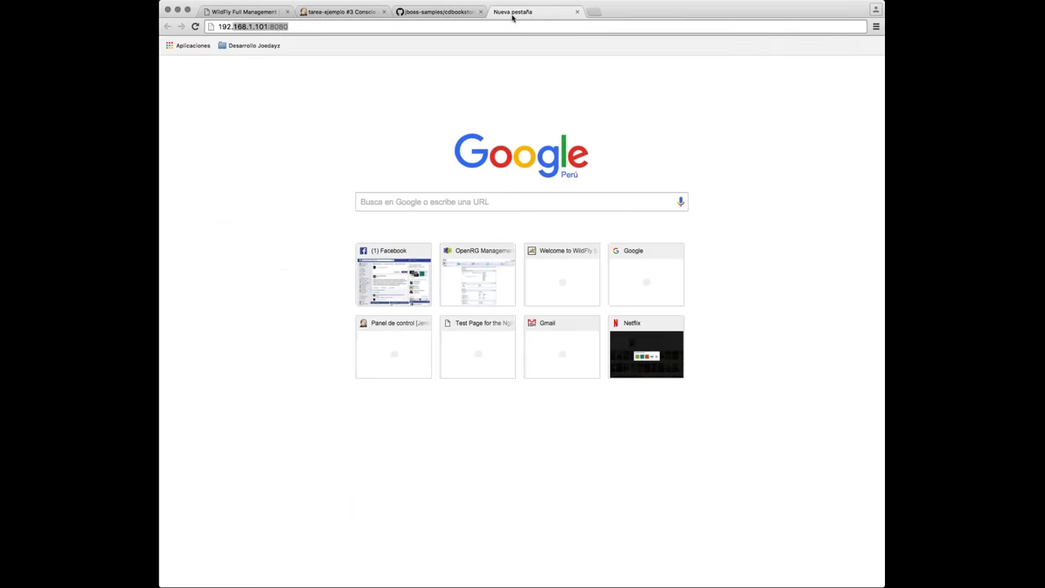
text(.168.1.101:808)
key(BackSpace)
text(2)
key(Return)
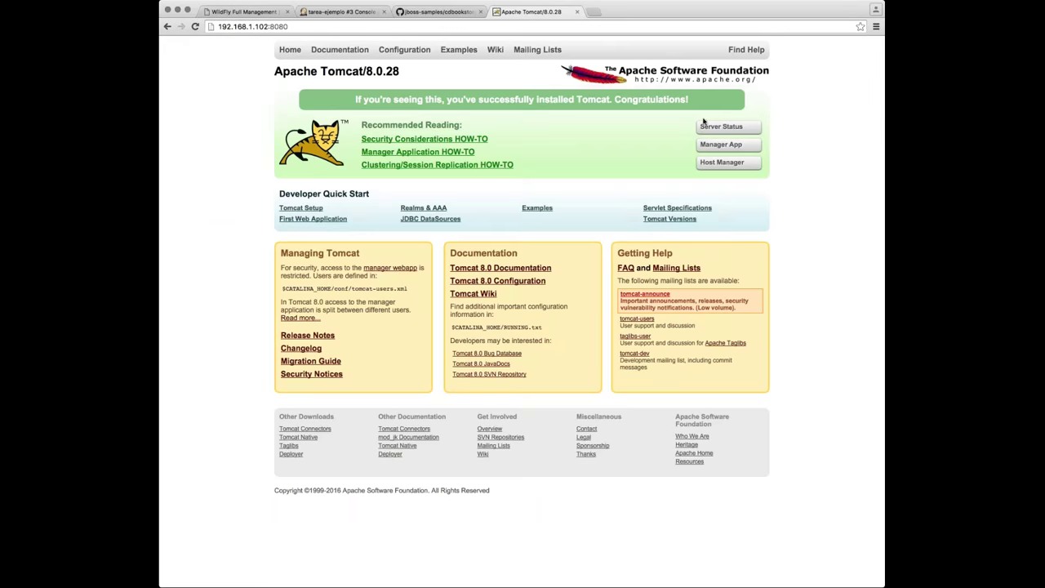
key(super+r)
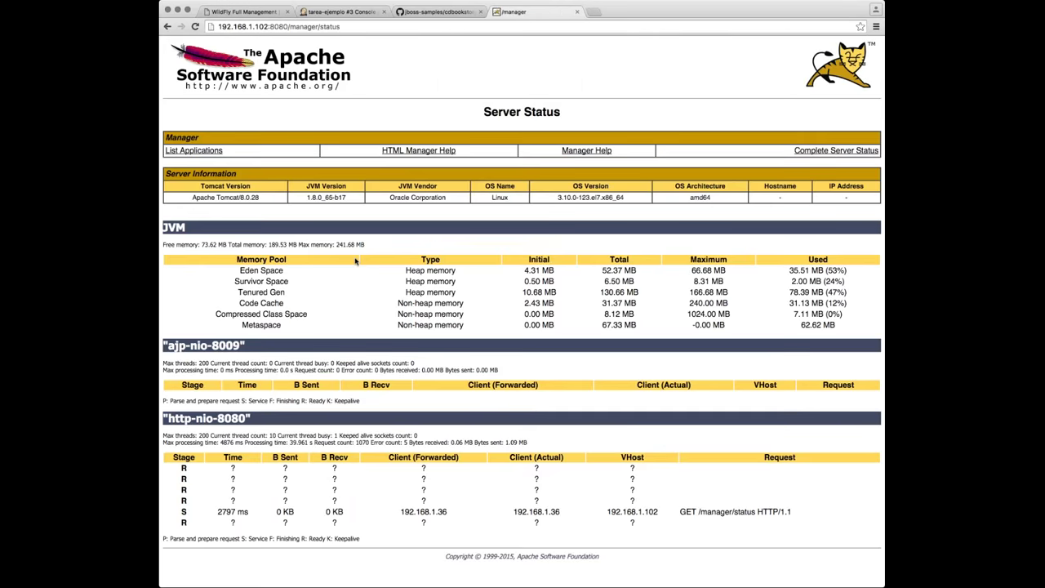
- Stop and restart the /jenkins application from the Tomcat Manager applications list
click(213, 151)
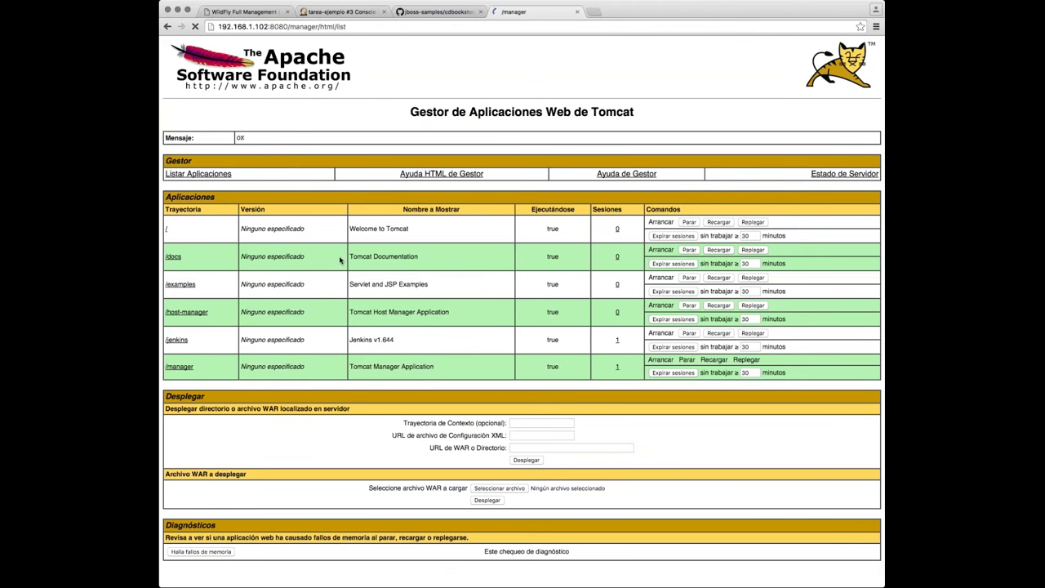
click(689, 333)
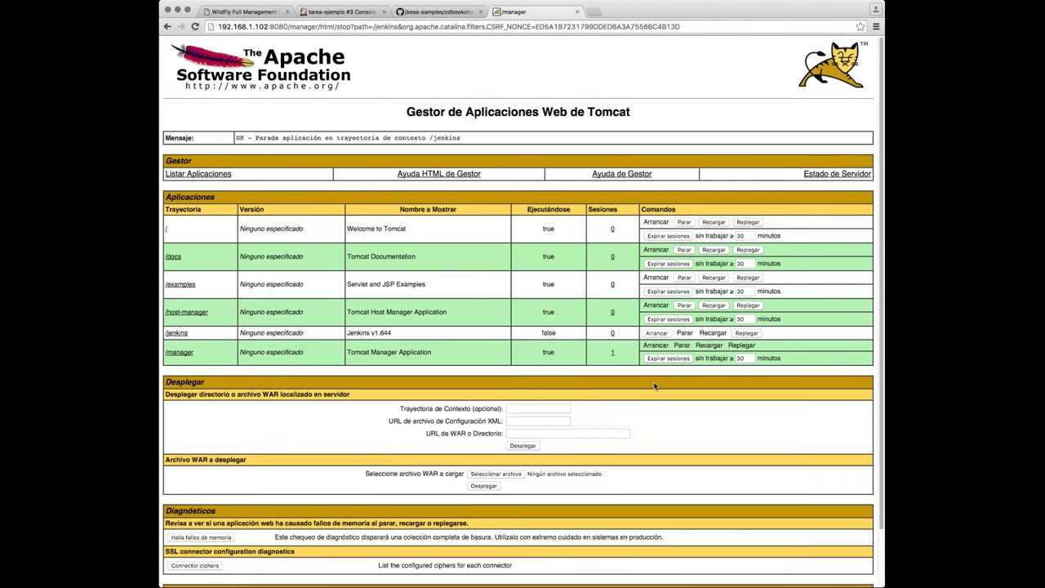
click(668, 334)
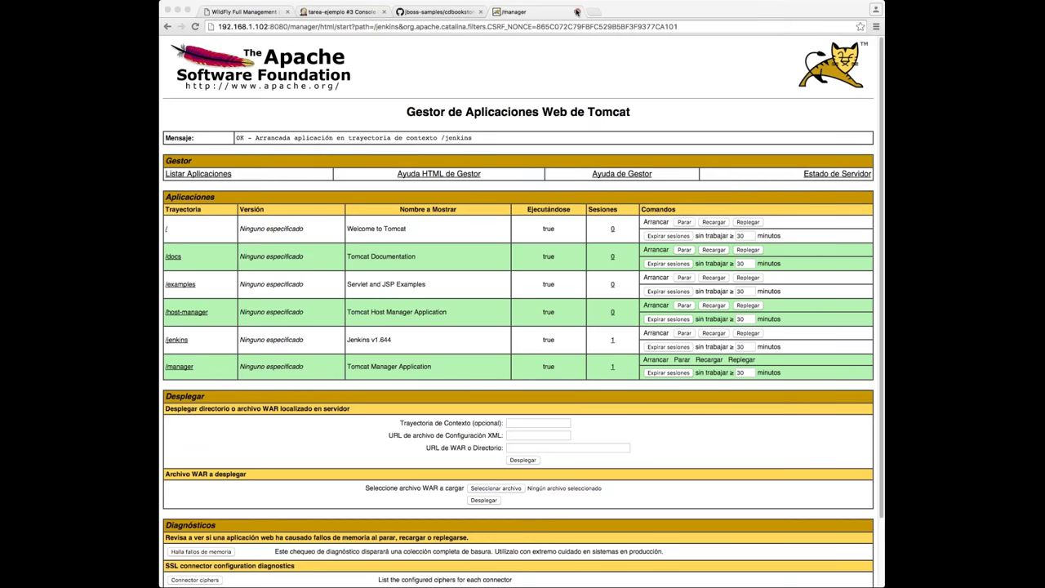
click(343, 11)
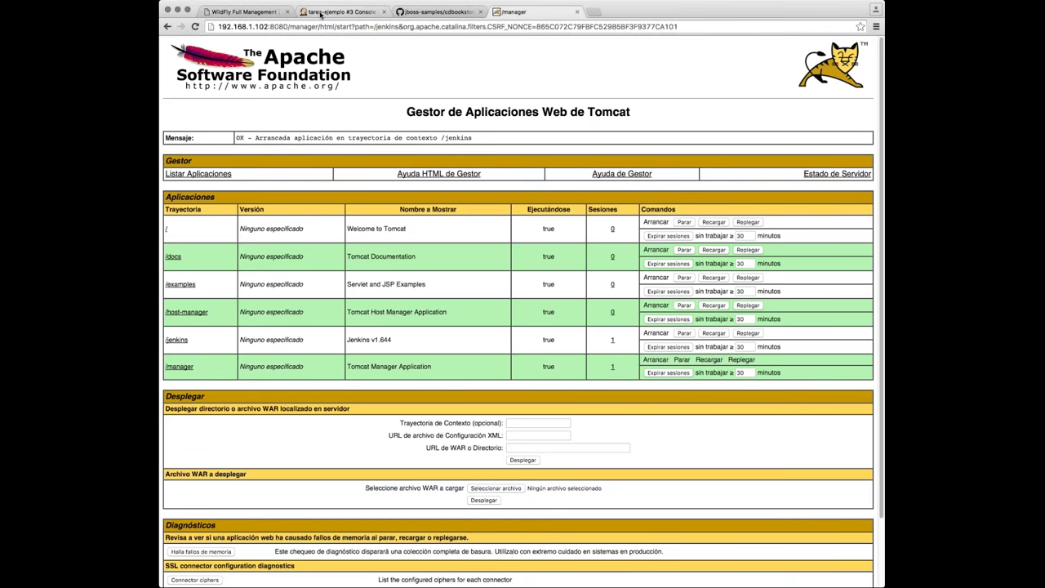
- Return to the Jenkins dashboard and start a new build of tarea-ejemplo
drag(312, 26, 658, 68)
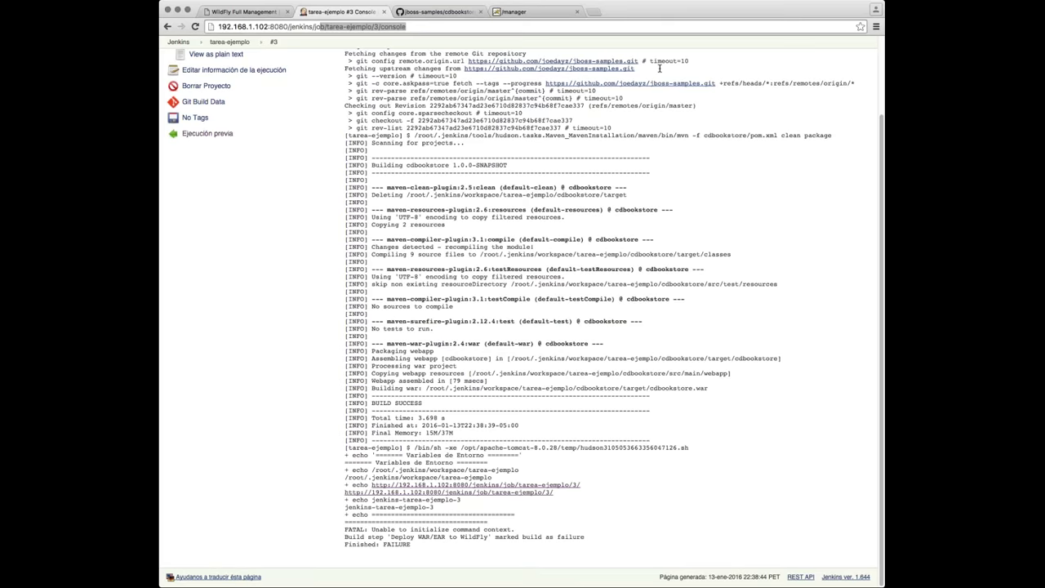
key(BackSpace)
key(Return)
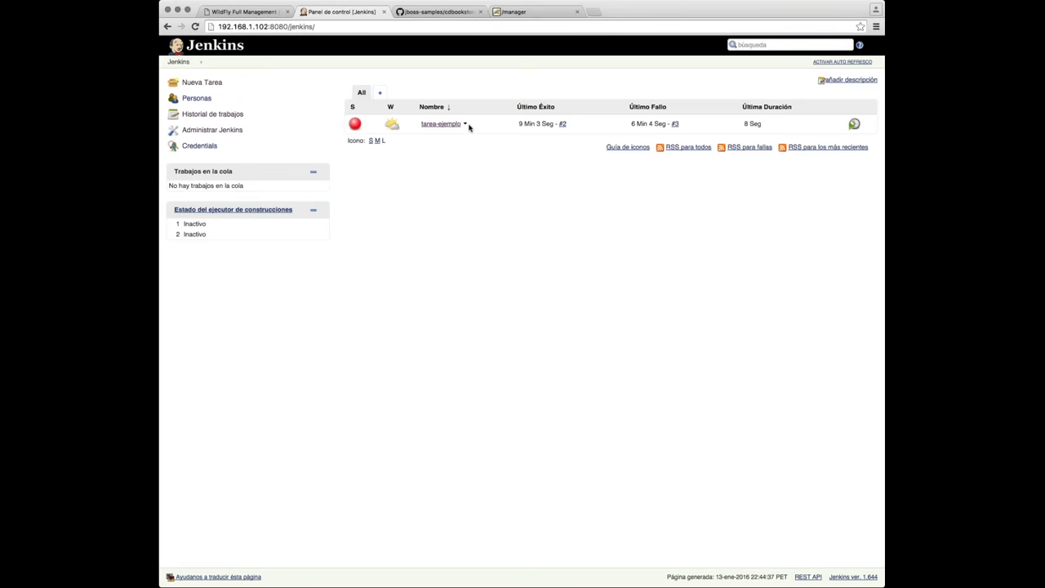
click(467, 125)
click(468, 170)
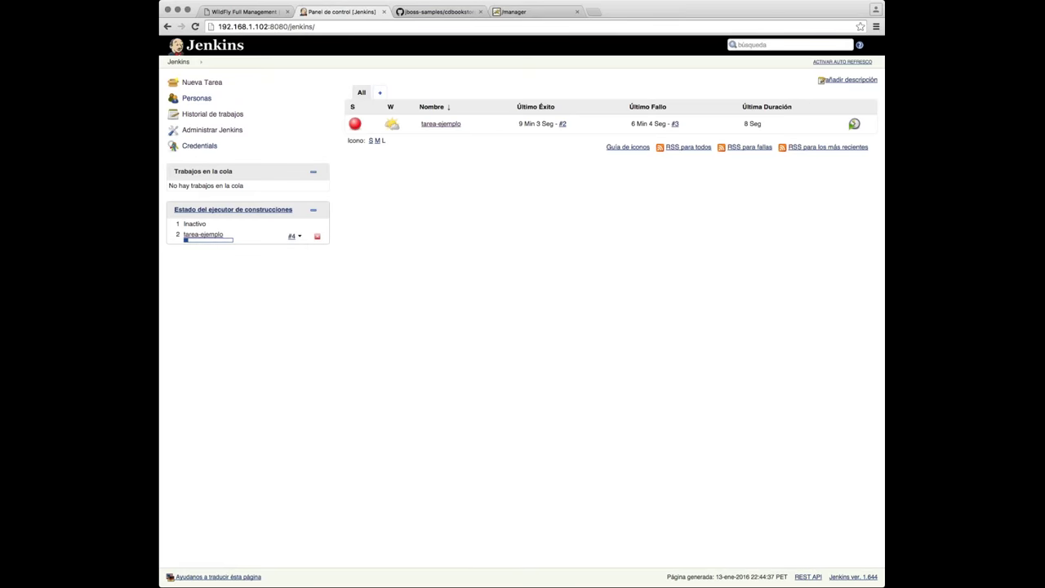
- Review build #4's console output, highlighting the WildFly connection and cdbookstore.war deploy lines
click(299, 236)
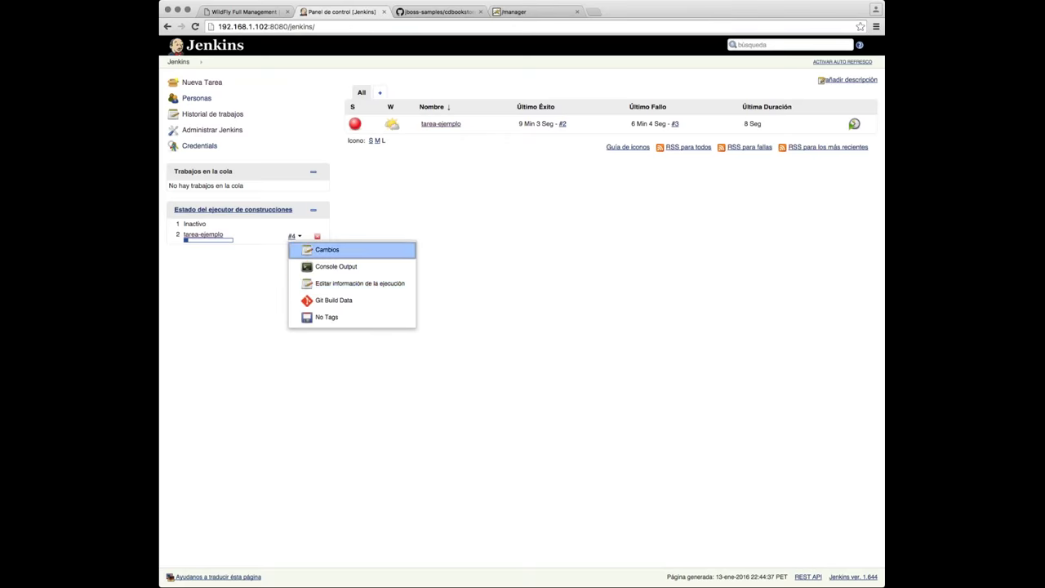
click(343, 282)
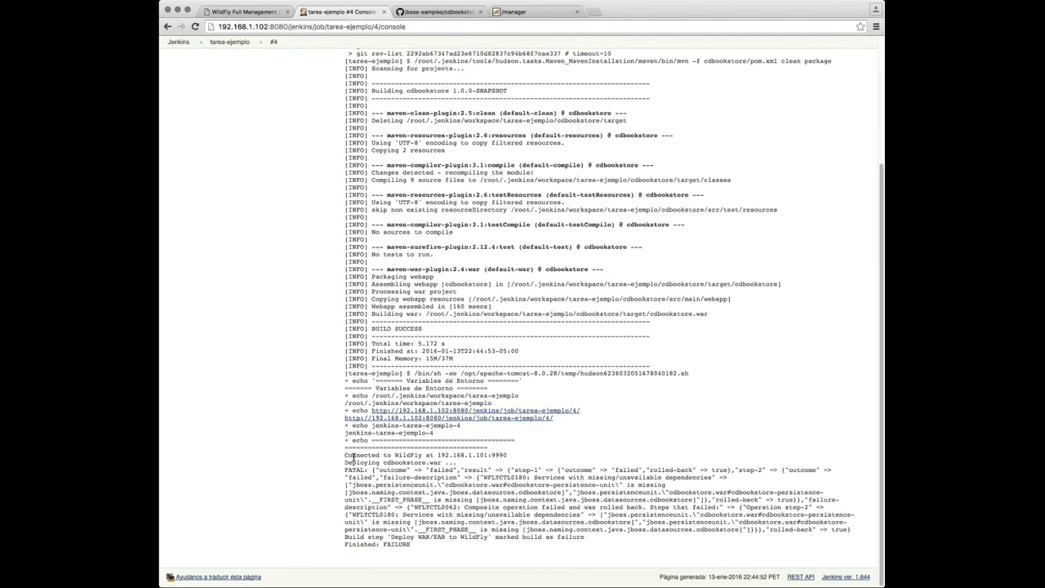
drag(346, 454, 528, 459)
click(513, 463)
drag(345, 463, 486, 466)
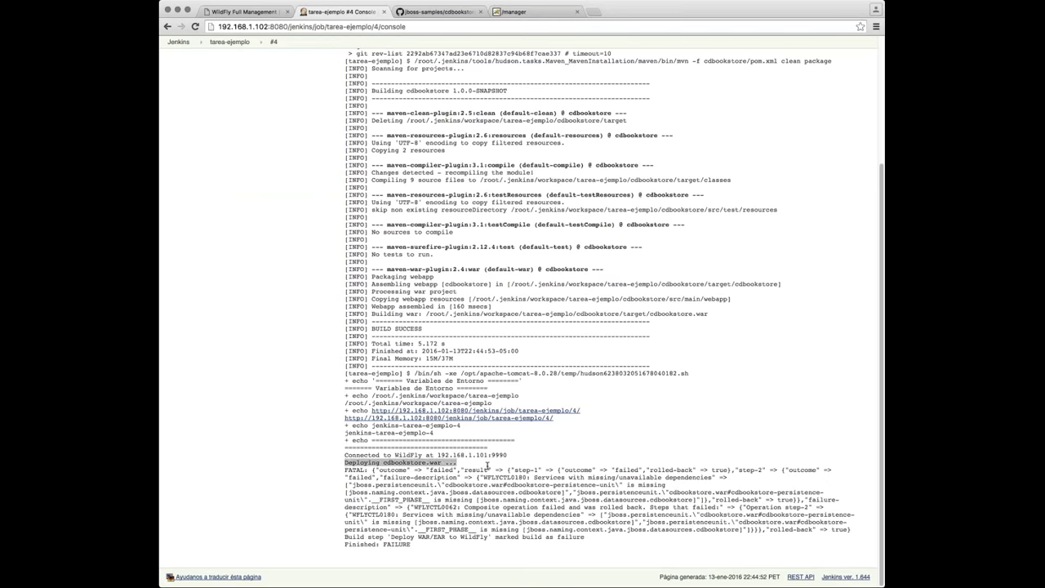
click(486, 466)
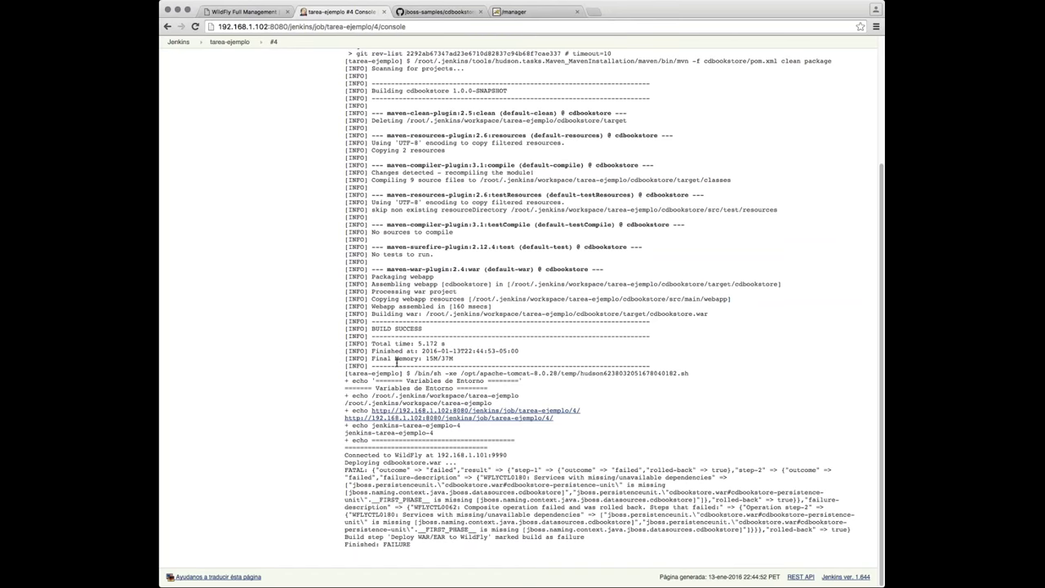
- Compare the wizard's default MySqlDS name with the missing cdbookstore datasource in build #4's error
click(240, 13)
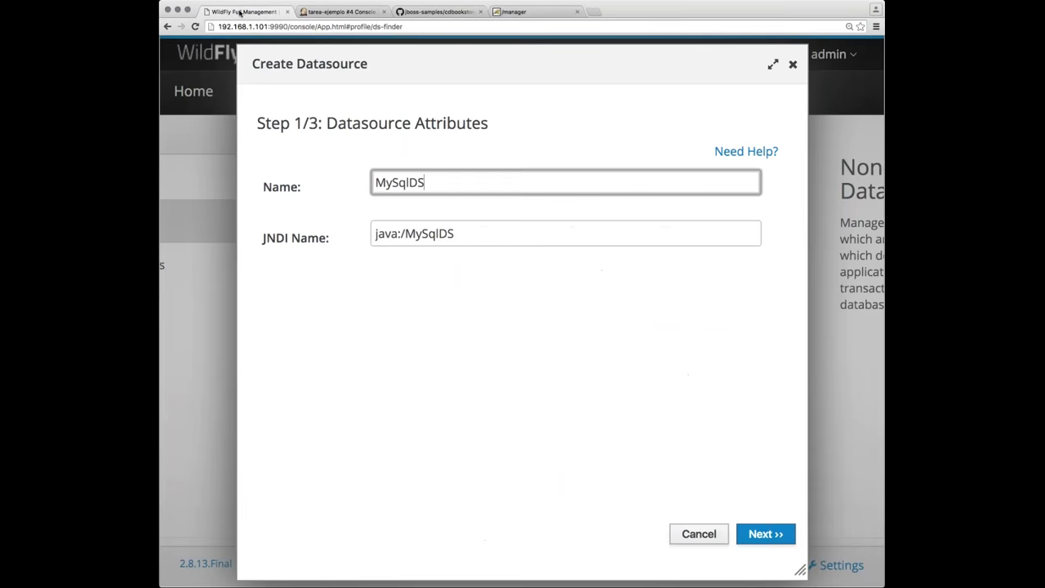
drag(436, 184, 301, 181)
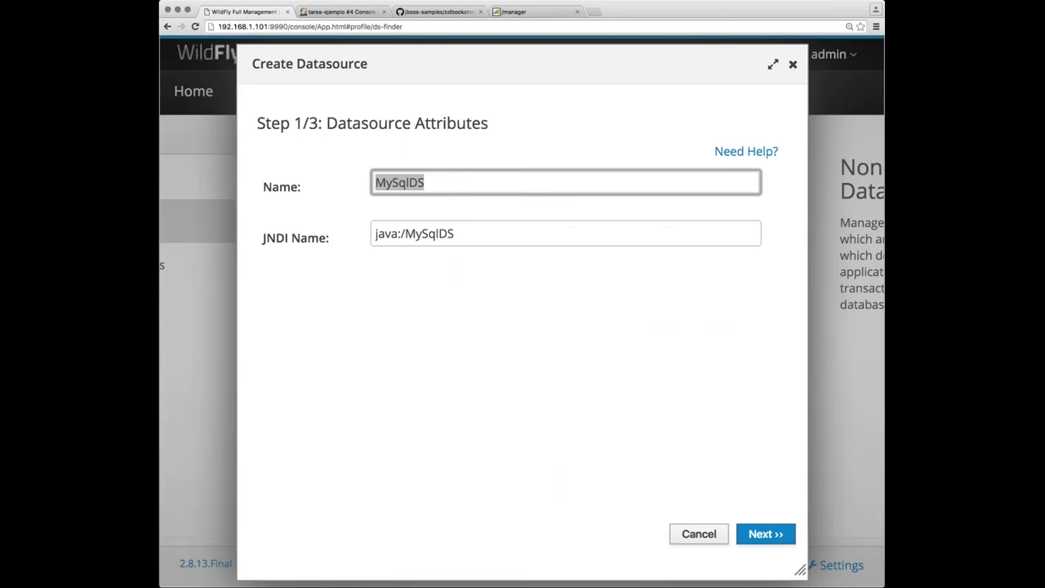
click(190, 375)
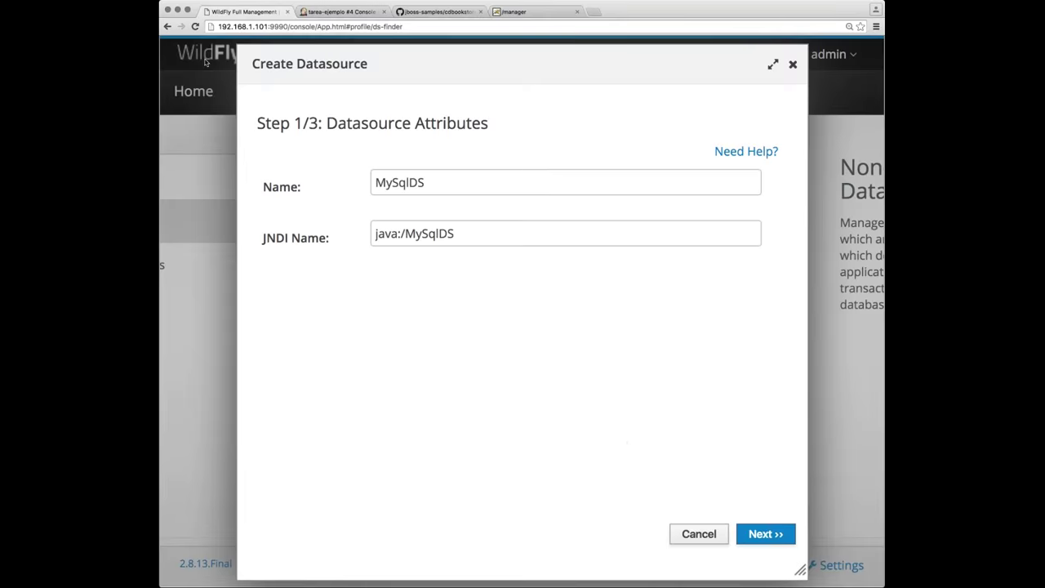
click(357, 12)
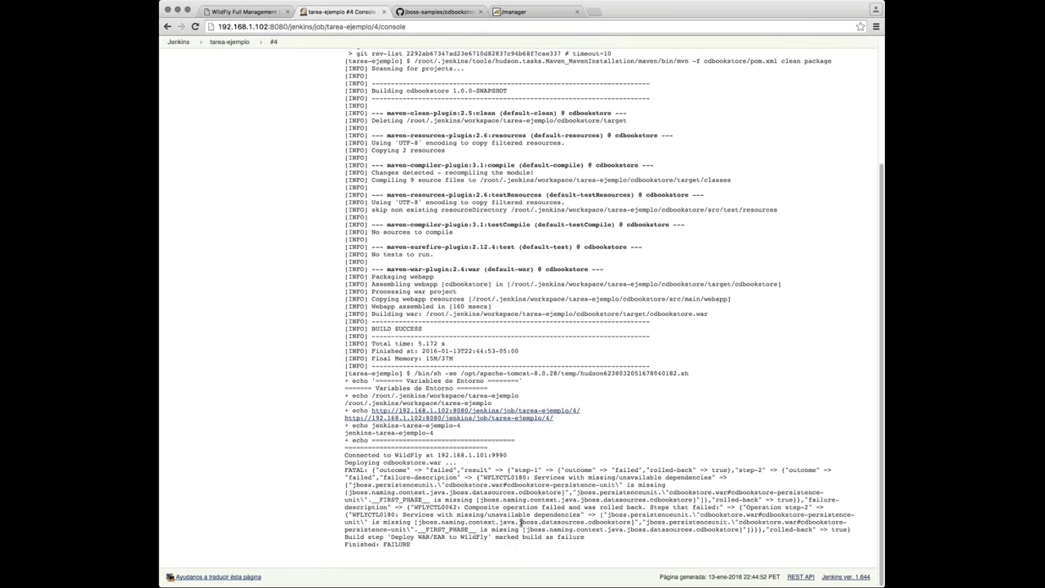
drag(587, 522, 634, 520)
- On GitHub, open src/main/resources/META-INF/persistence.xml and highlight its jta-data-source line
click(433, 15)
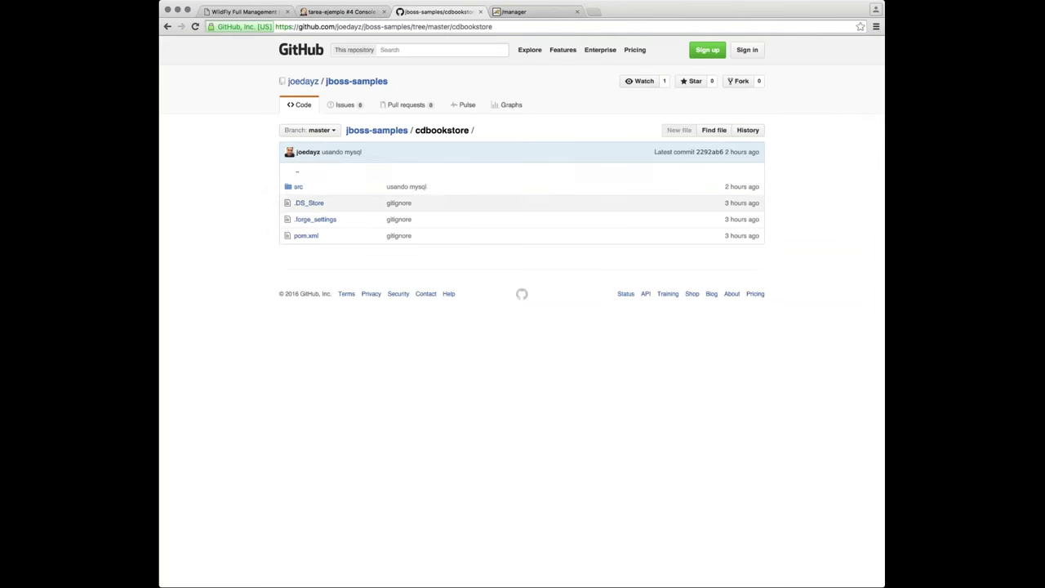
click(298, 186)
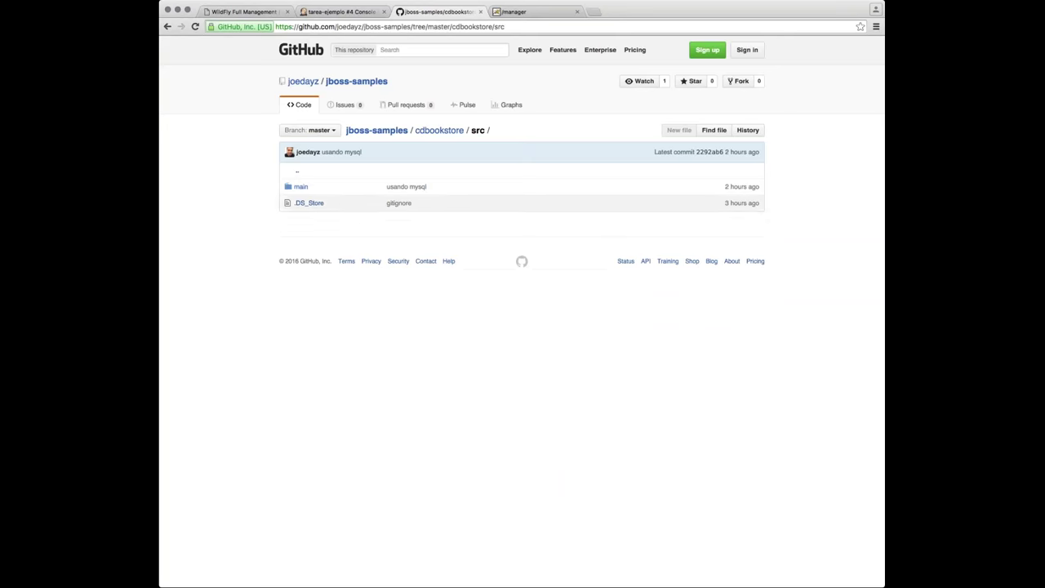
click(300, 187)
click(305, 219)
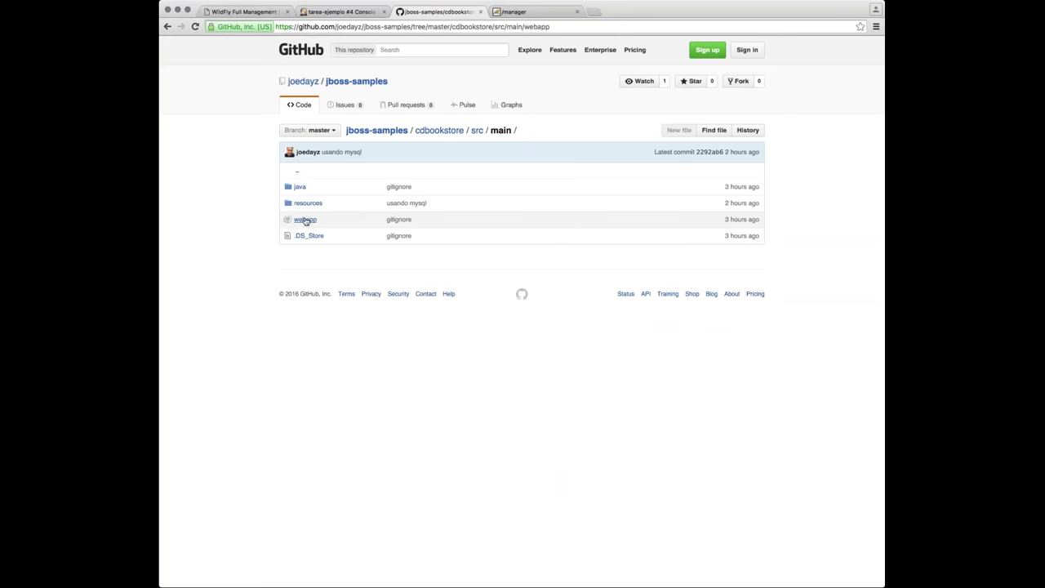
click(306, 186)
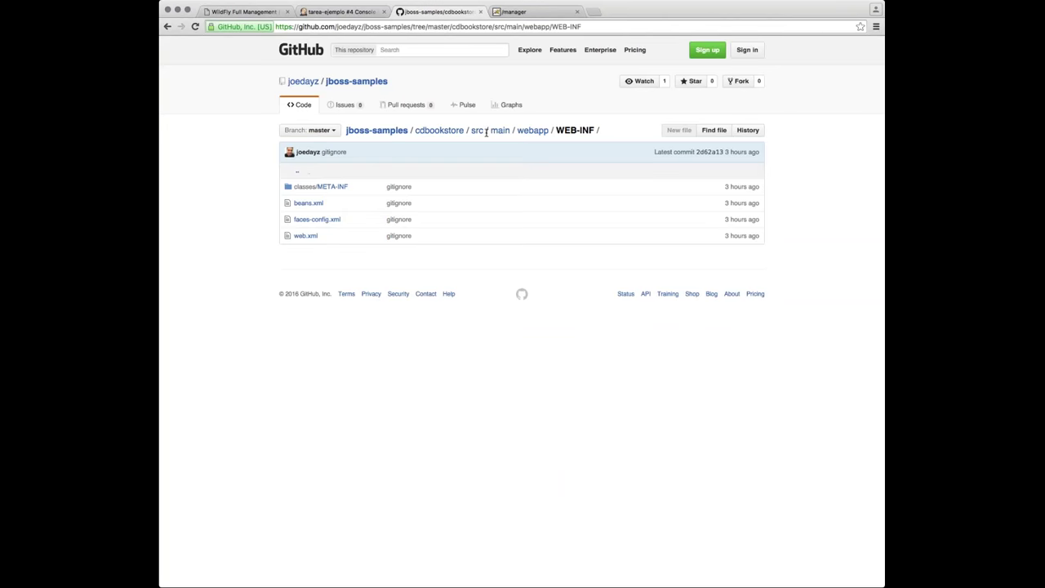
click(532, 130)
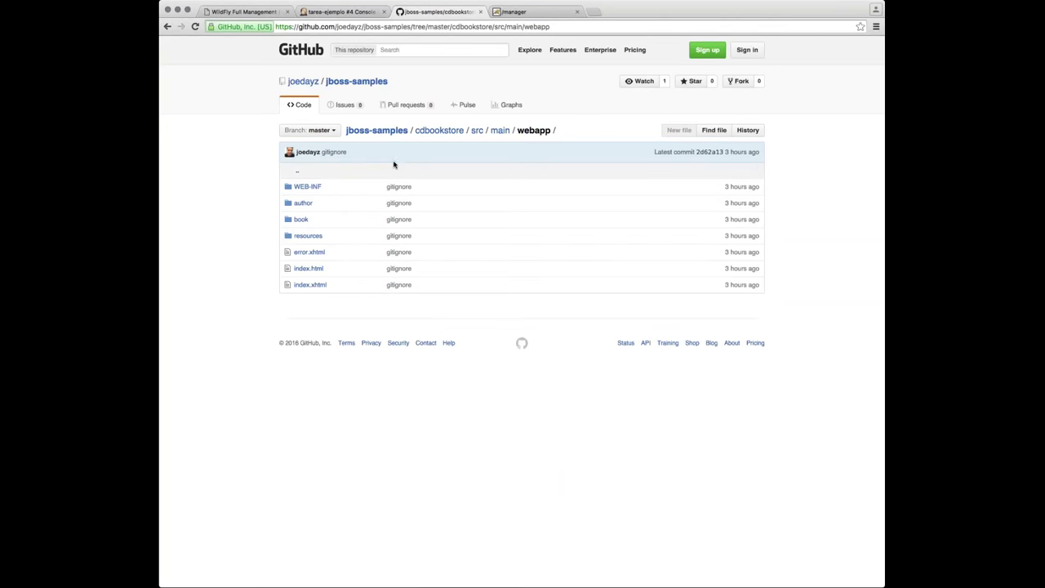
click(500, 131)
click(319, 199)
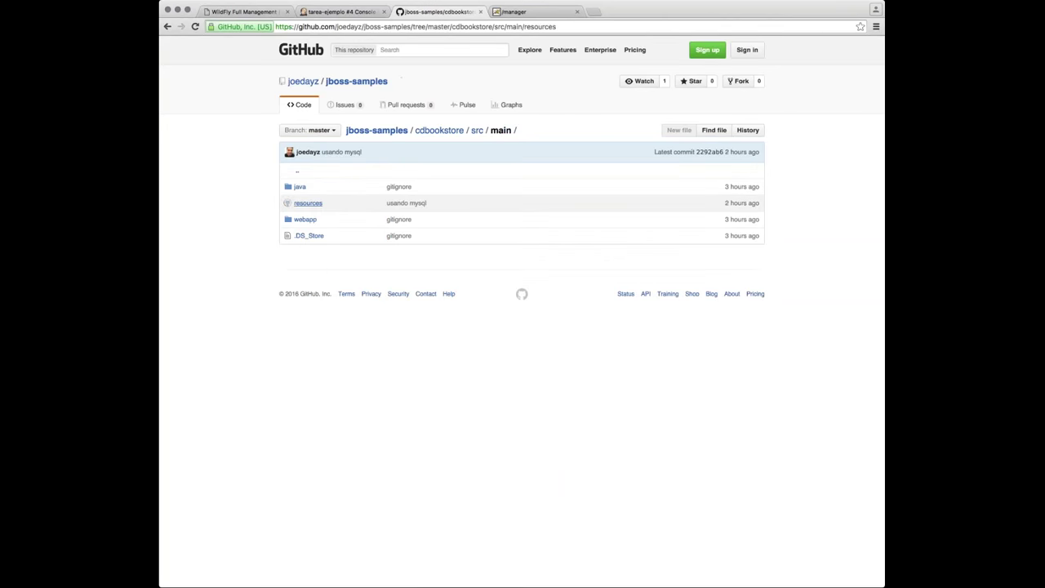
click(316, 187)
click(315, 186)
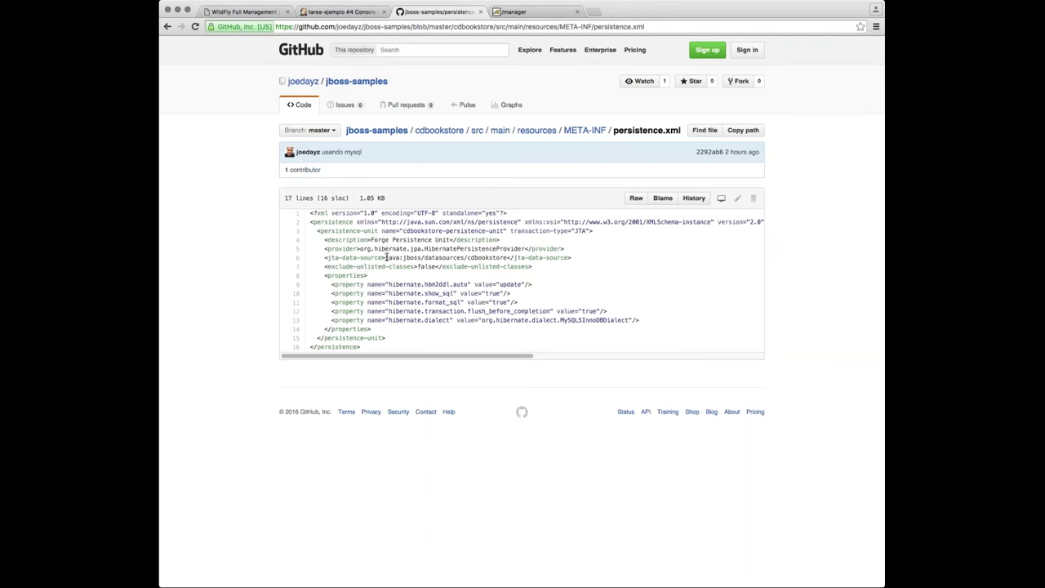
drag(403, 257, 309, 257)
- Name the datasource cdbookstore with JNDI name java:/cdbookstore and continue to Step 2/3
key(super+1)
key(Tab)
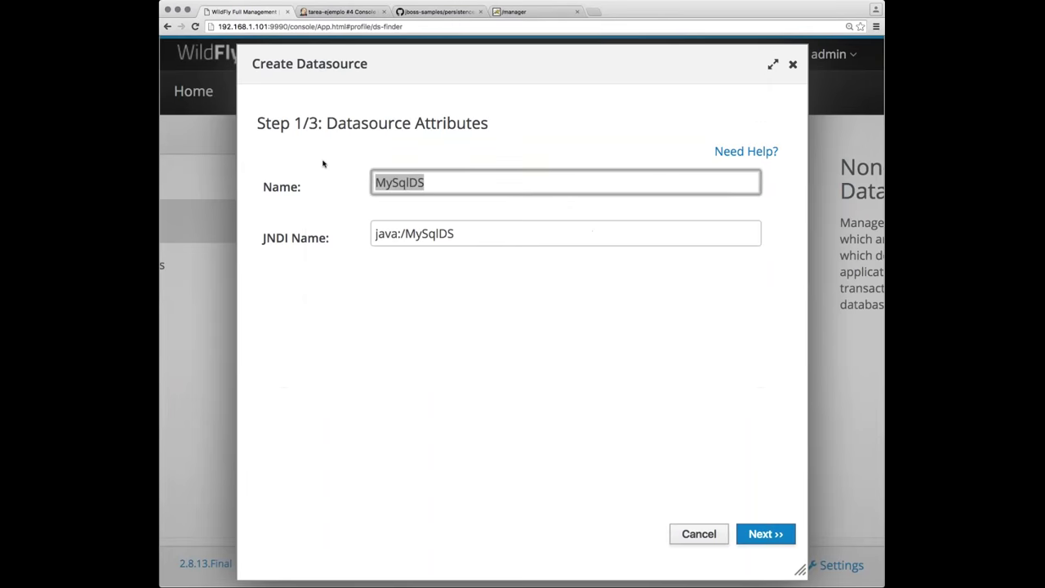
text(cdbookstor)
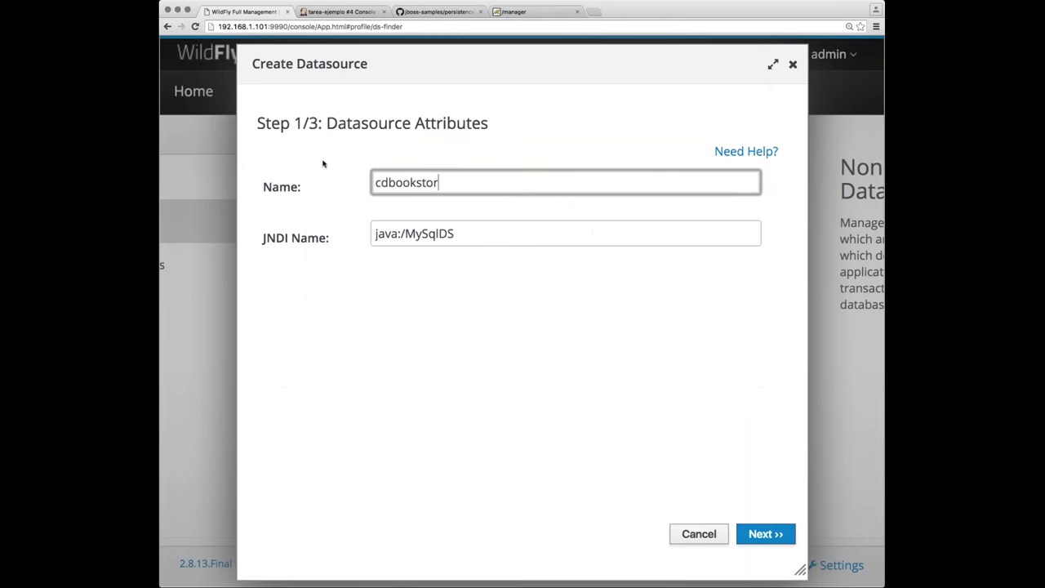
text(e)
key(Tab)
drag(405, 234, 455, 234)
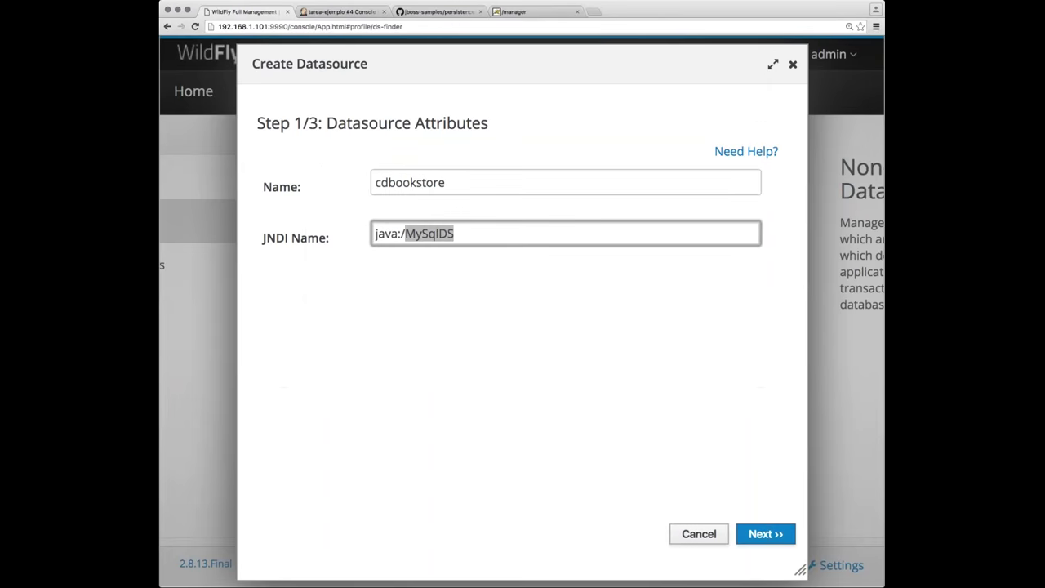
text(cdbookkstor)
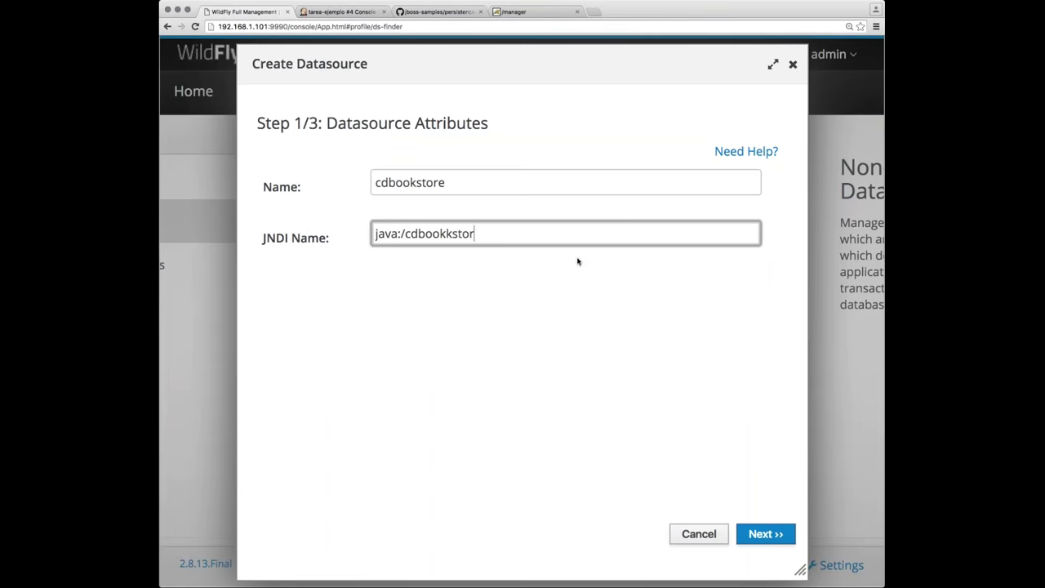
key(BackSpace)
key(BackSpace)
key(BackSpace)
key(BackSpace)
key(BackSpace)
key(BackSpace)
text(store)
click(761, 533)
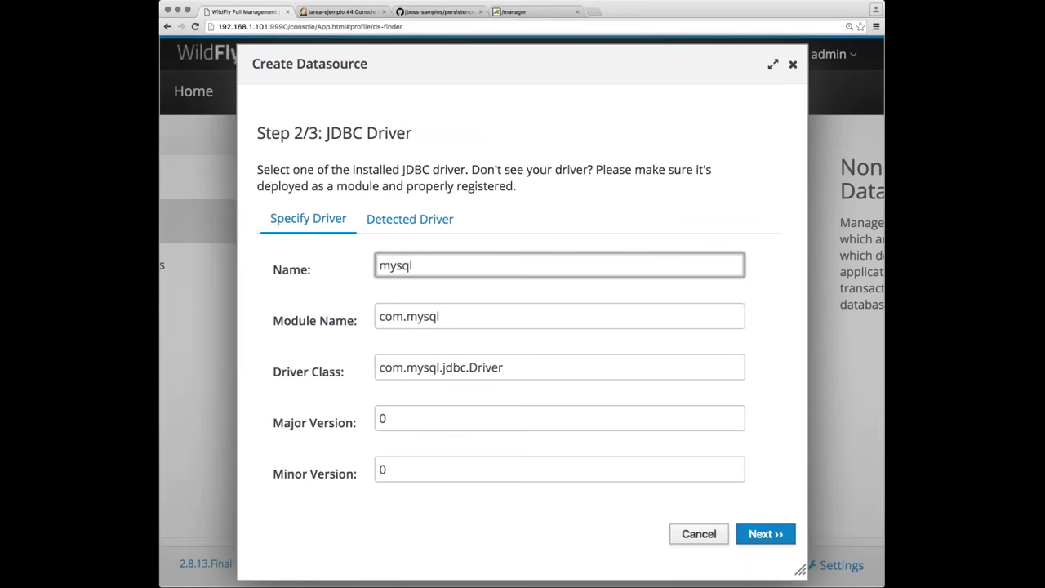
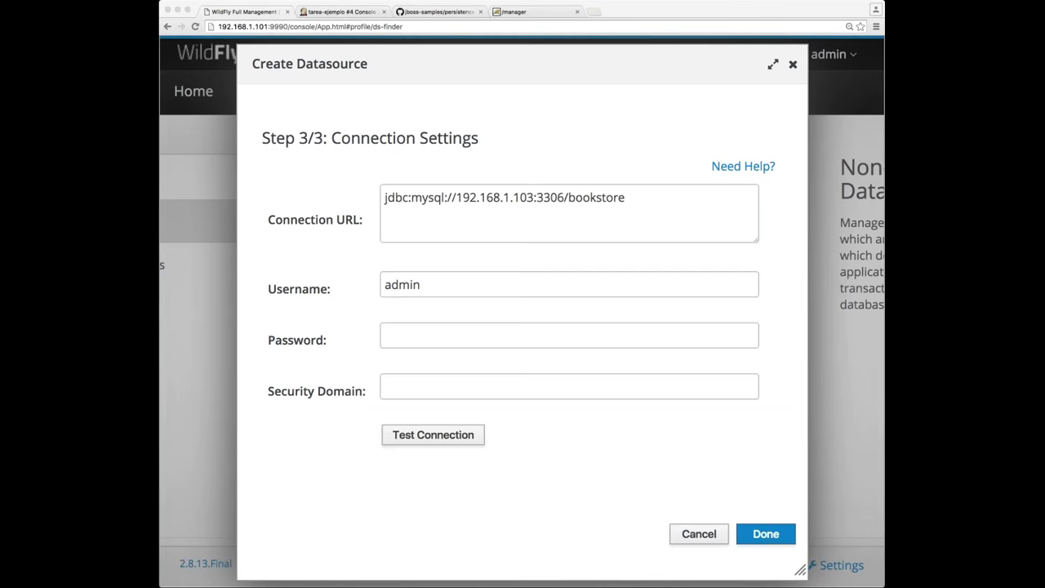
- Set the datasource login to username root with its password, then bring up the db1 terminal
click(569, 336)
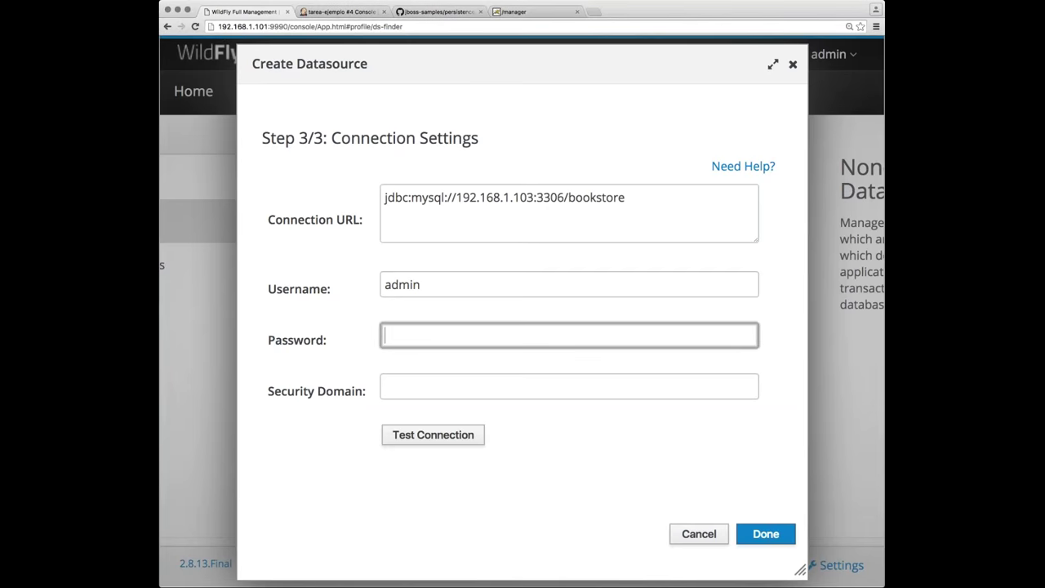
double_click(450, 285)
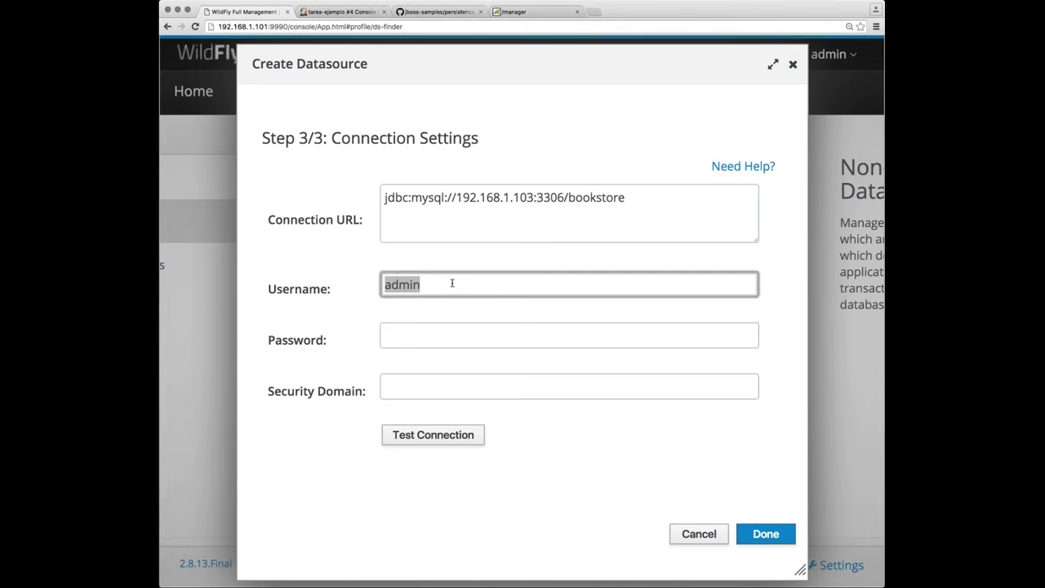
text(root)
key(Tab)
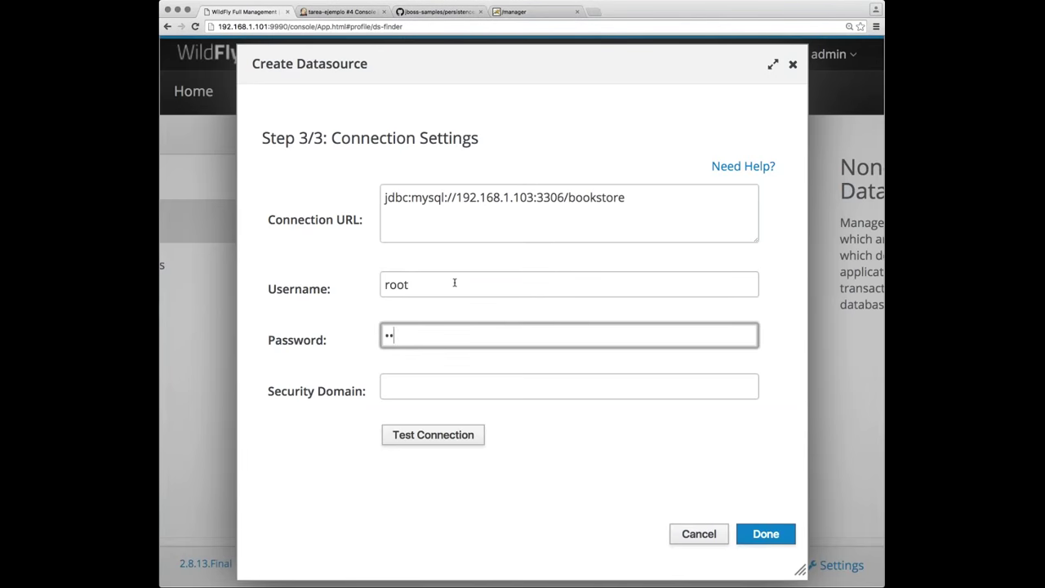
text(password)
key(super+Tab)
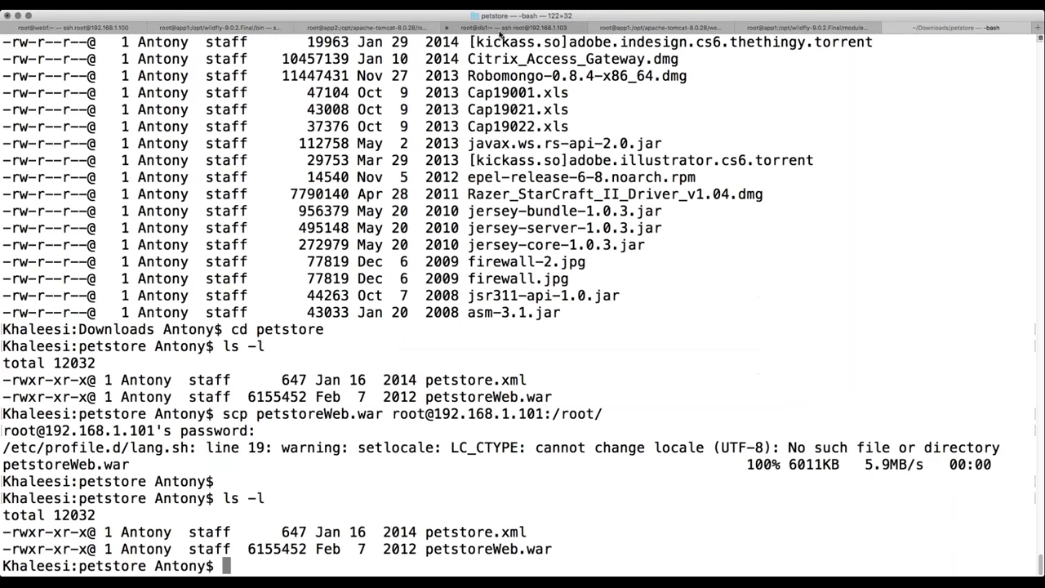
click(505, 29)
- Retry the mysql -u root -p login on db1 three times; each fails with ERROR 2002
key(Up)
key(Up)
key(Return)
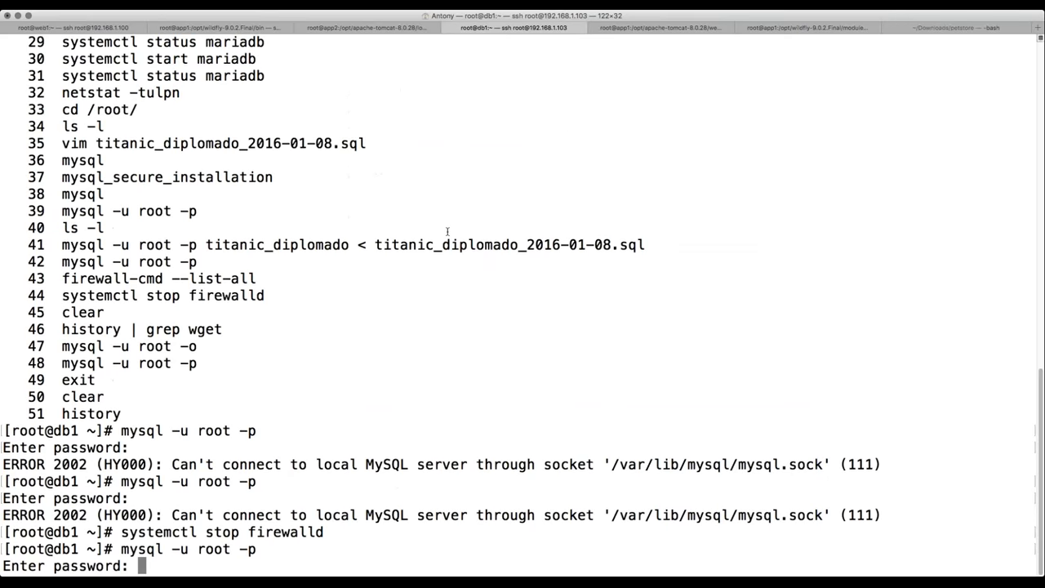
key(Return)
key(Up)
key(Return)
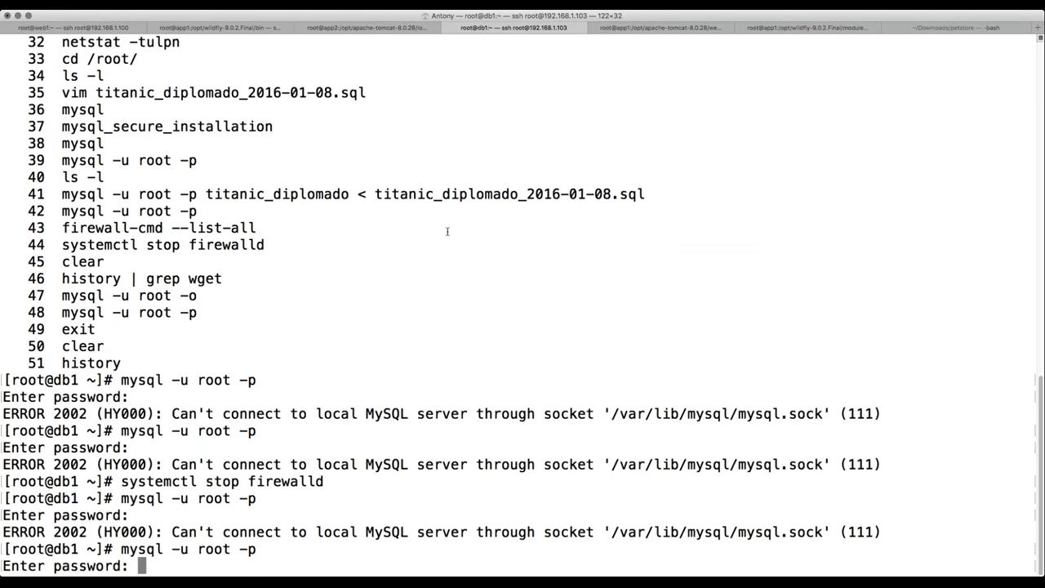
key(Return)
key(Up)
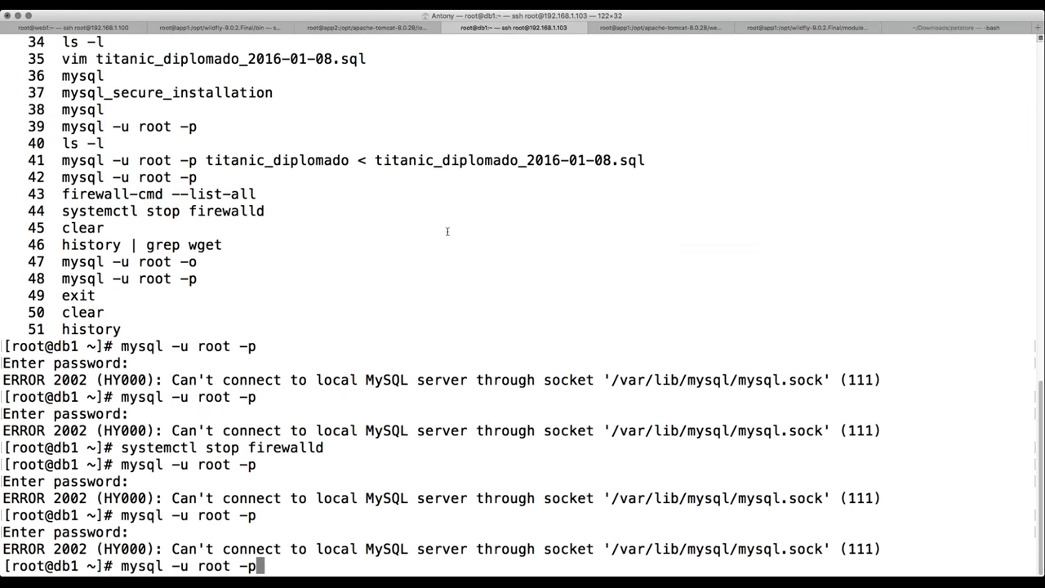
key(Return)
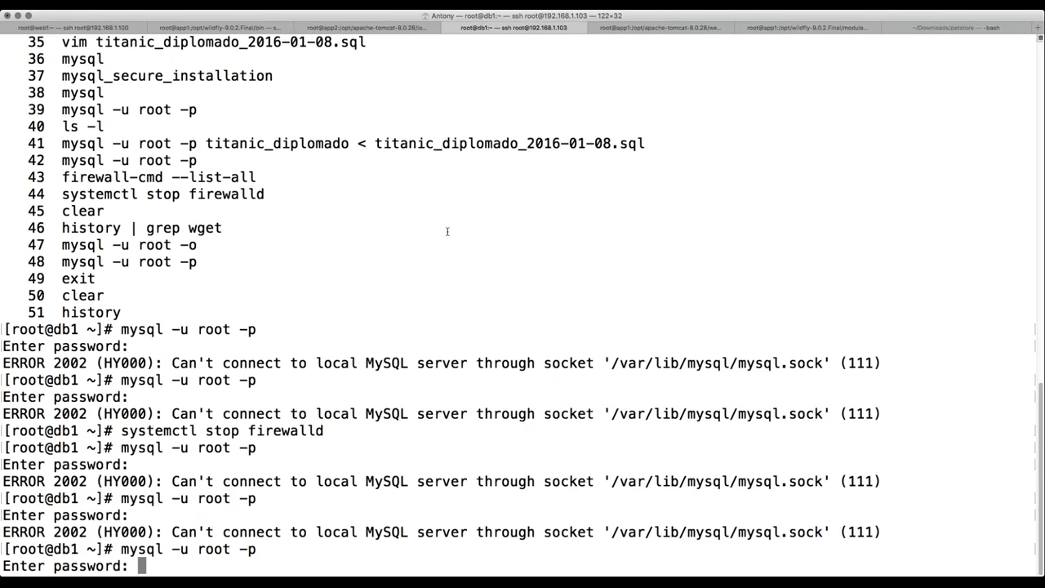
key(Return)
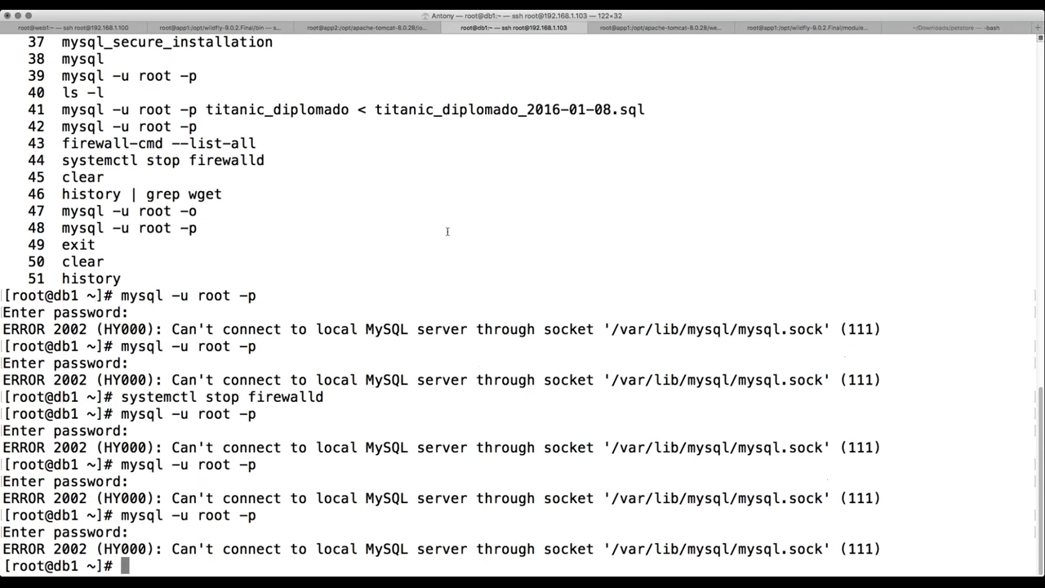
- List the available mysql-prefixed commands, then run history to review earlier commands
text(mysql)
key(Tab)
key(Tab)
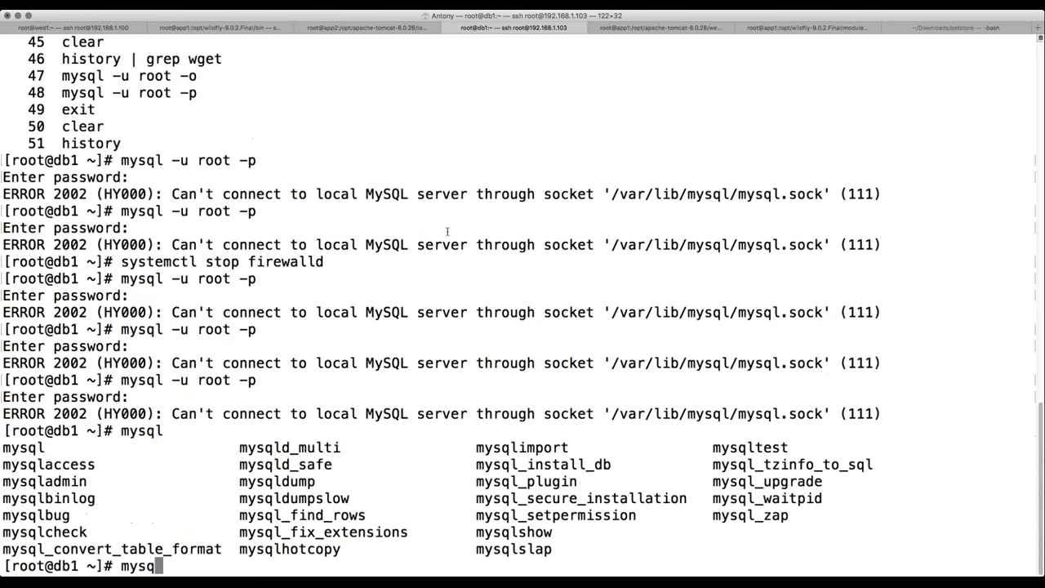
key(BackSpace)
key(BackSpace)
key(BackSpace)
key(BackSpace)
key(BackSpace)
text(history)
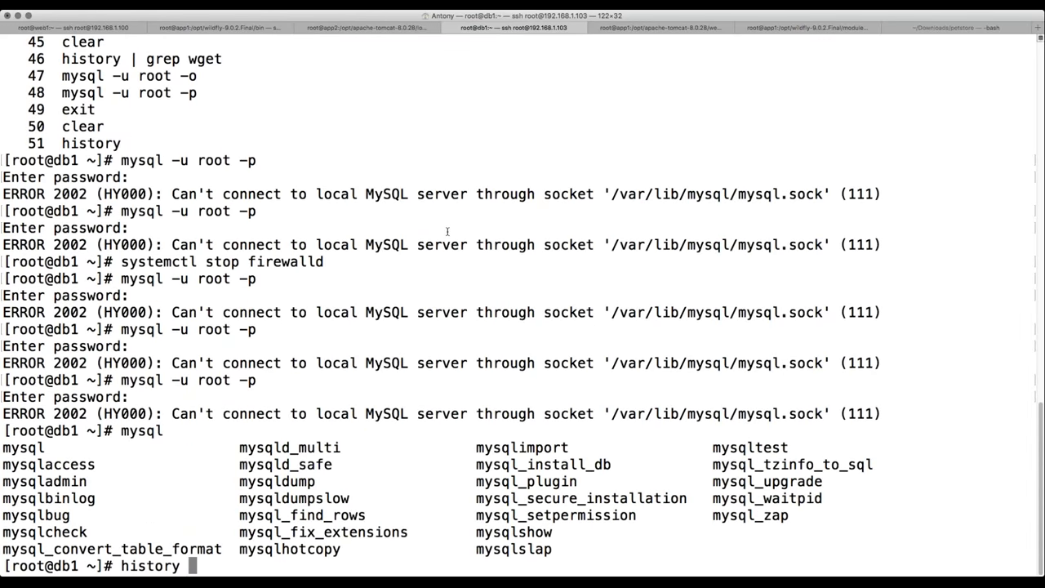
key(Return)
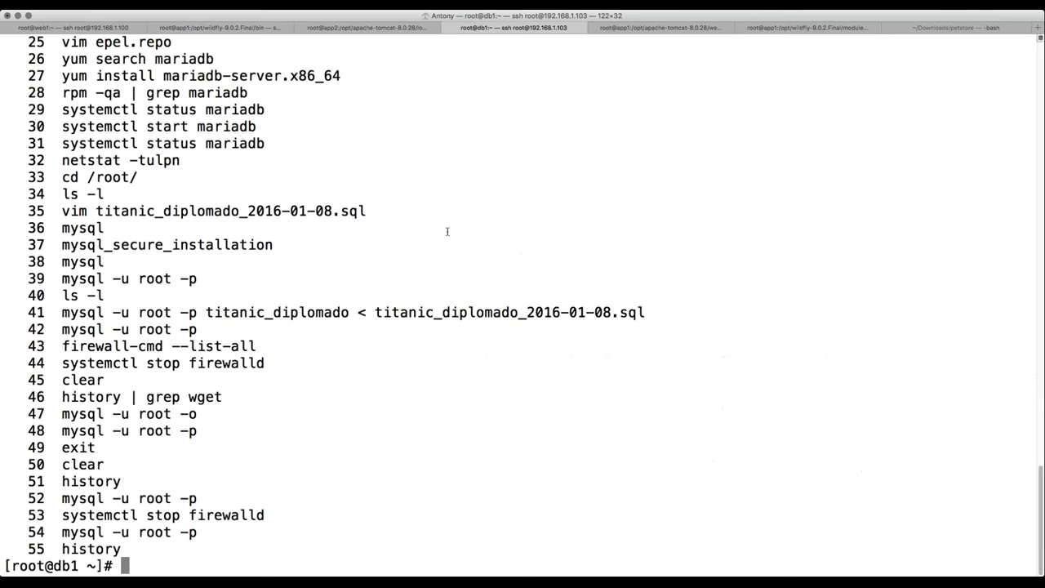
- Rerun the mysql root login twice more, still failing, then switch to the app1 session
key(Up)
key(Up)
key(Return)
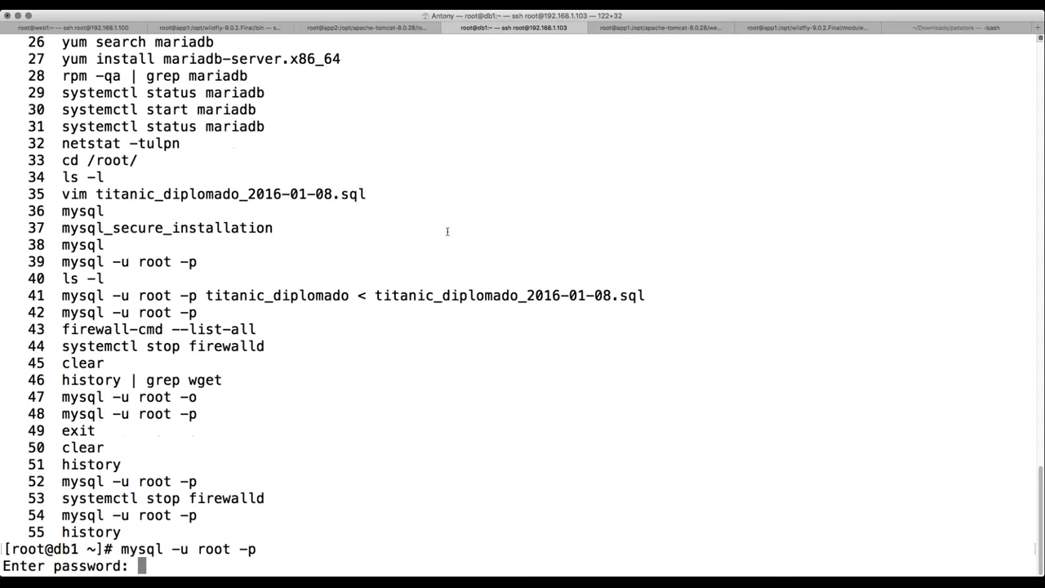
key(Return)
key(Up)
key(Return)
key(Return)
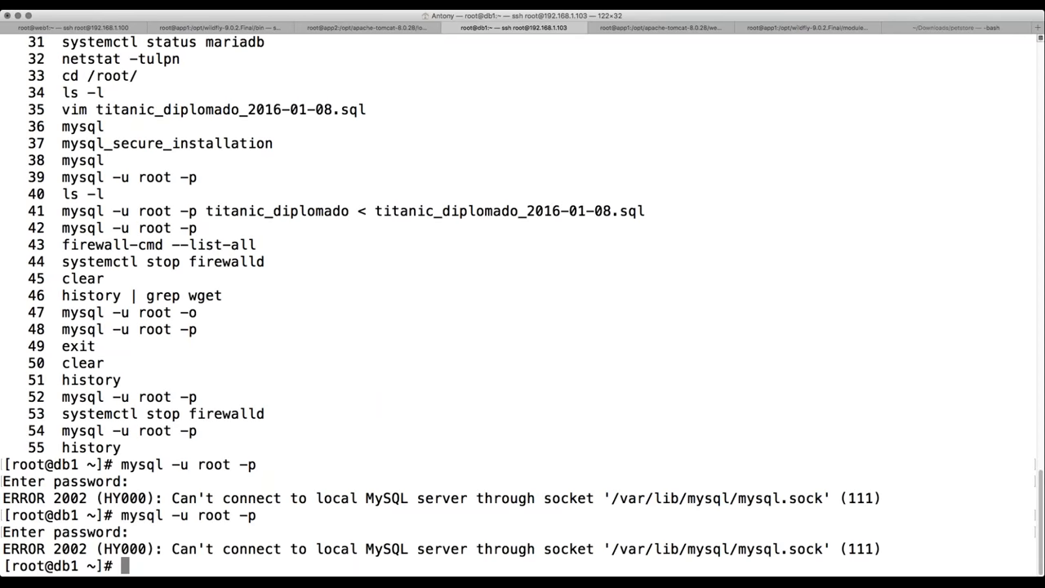
click(666, 29)
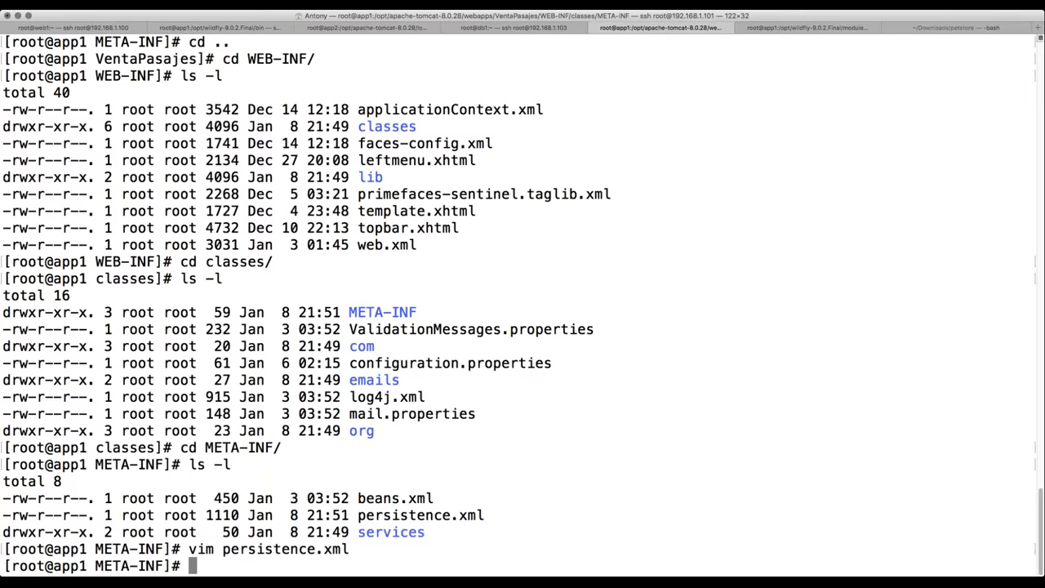
click(367, 28)
click(223, 30)
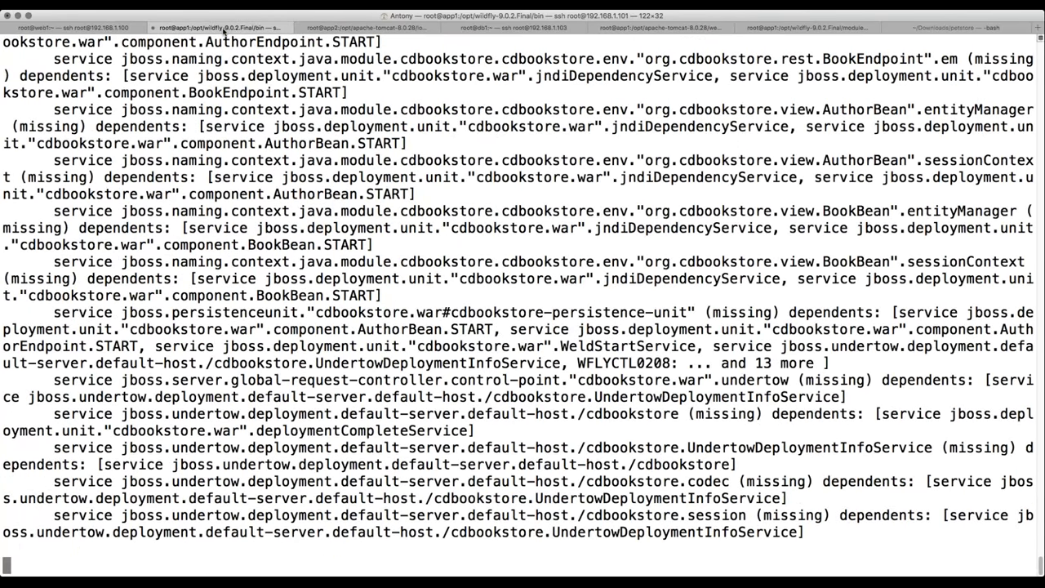
click(789, 29)
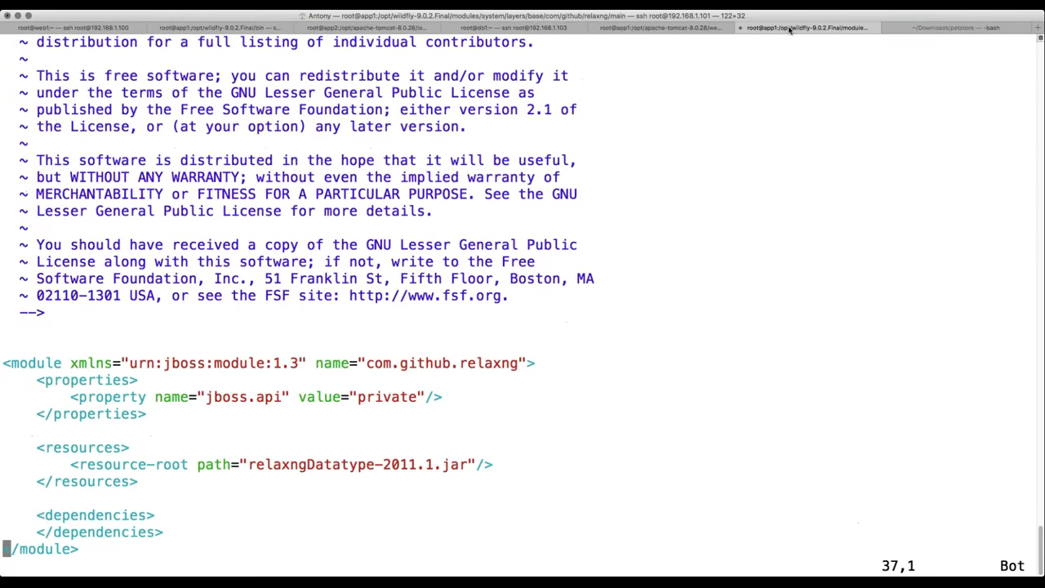
click(693, 30)
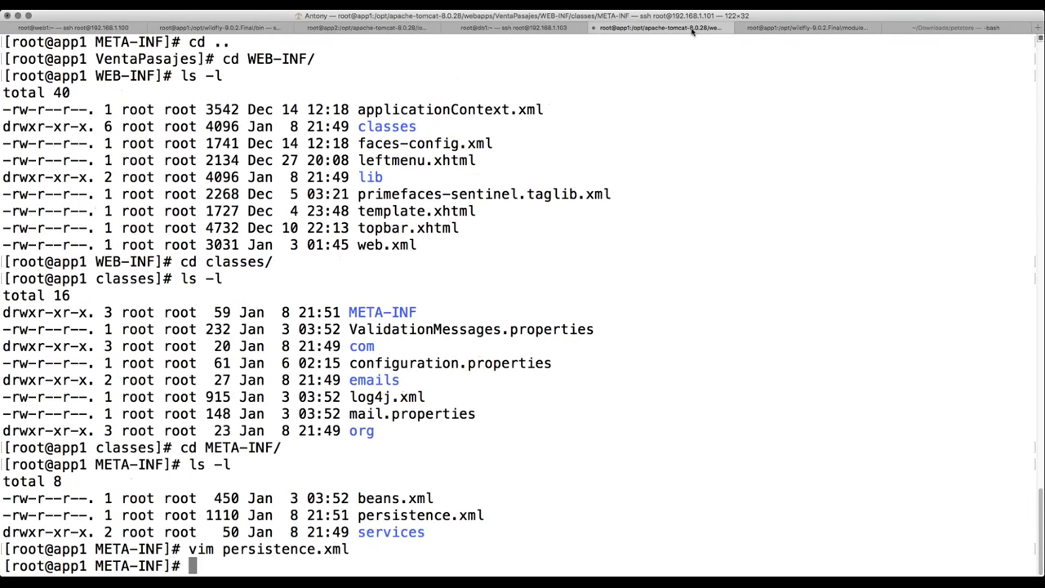
key(Up)
key(Return)
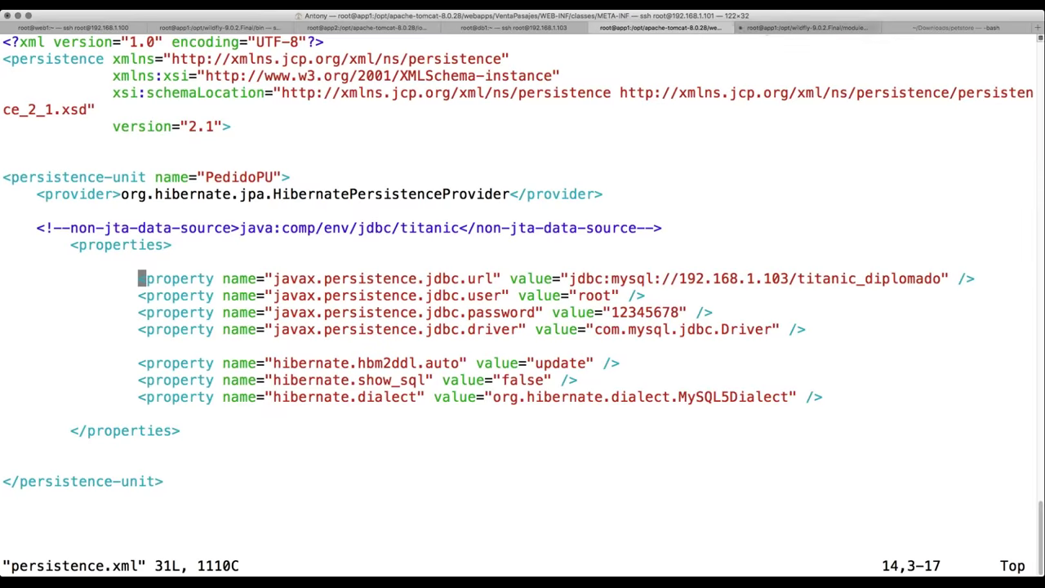
click(909, 31)
click(839, 31)
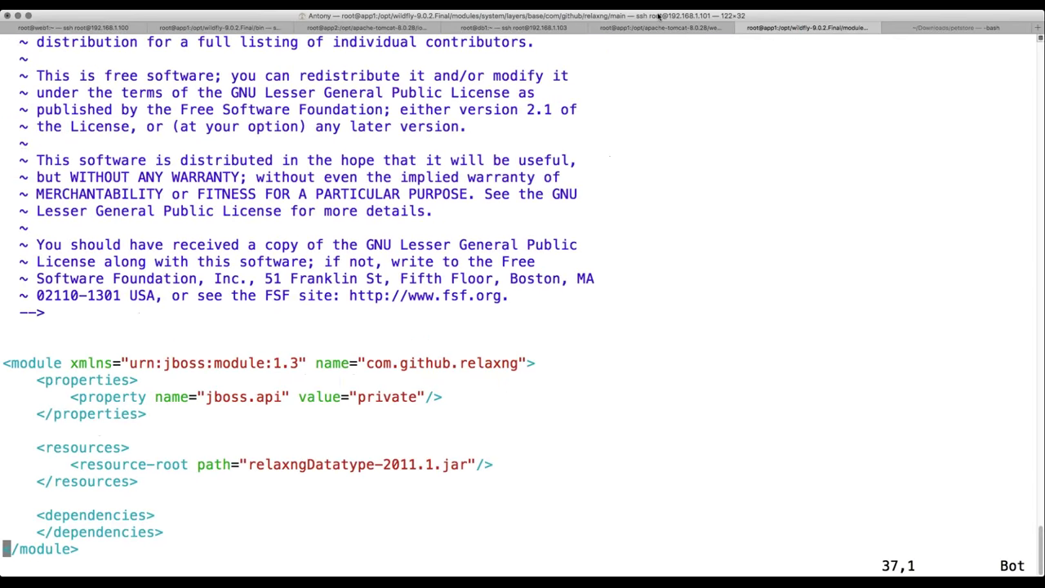
click(513, 27)
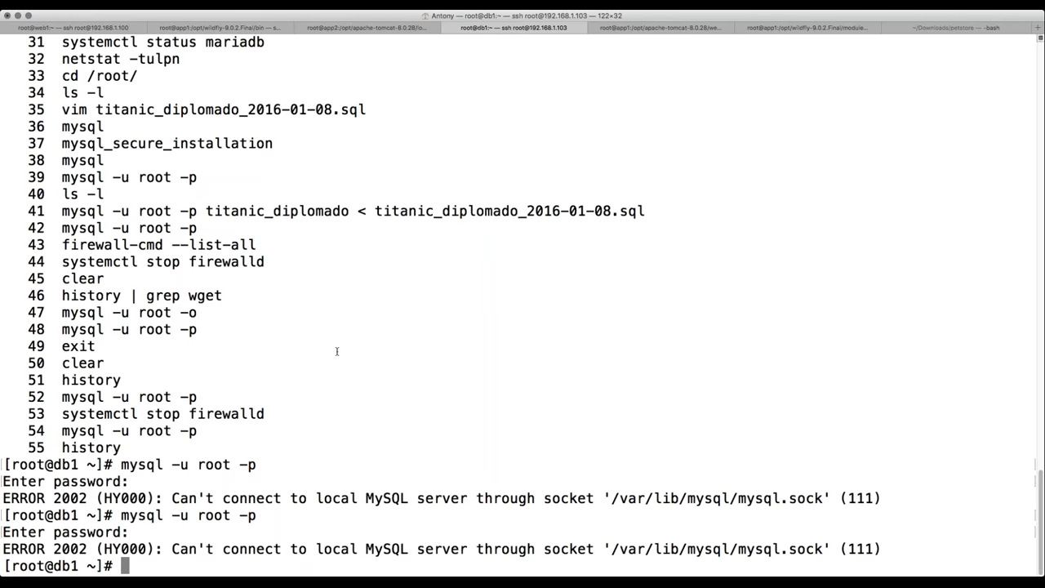
- Check MariaDB with systemctl status mariadb, then start it with systemctl start mariadb
text(systemctl mariadb st)
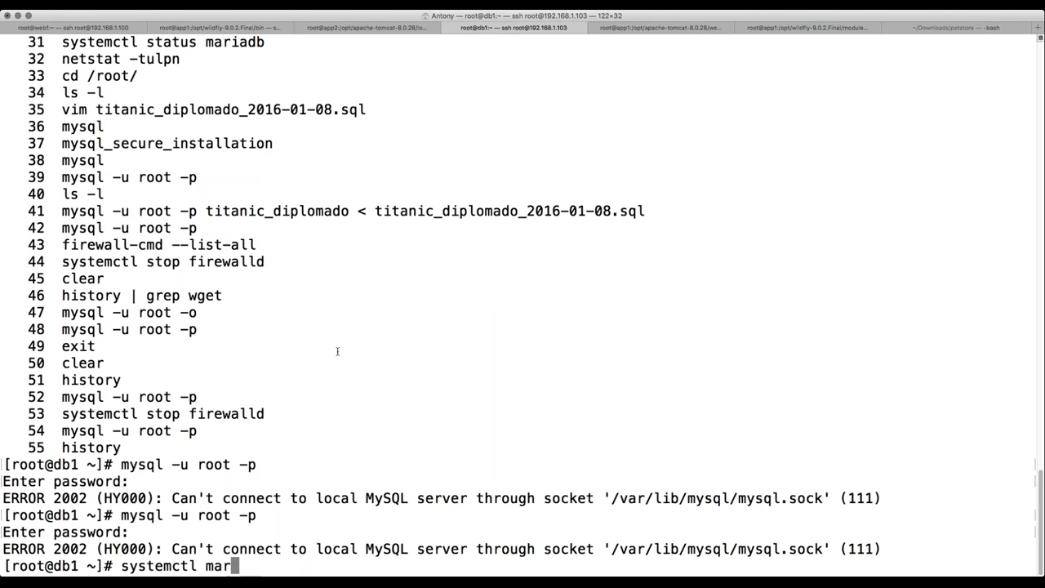
key(BackSpace)
key(BackSpace)
key(BackSpace)
key(BackSpace)
key(BackSpace)
key(BackSpace)
key(BackSpace)
key(BackSpace)
key(BackSpace)
key(BackSpace)
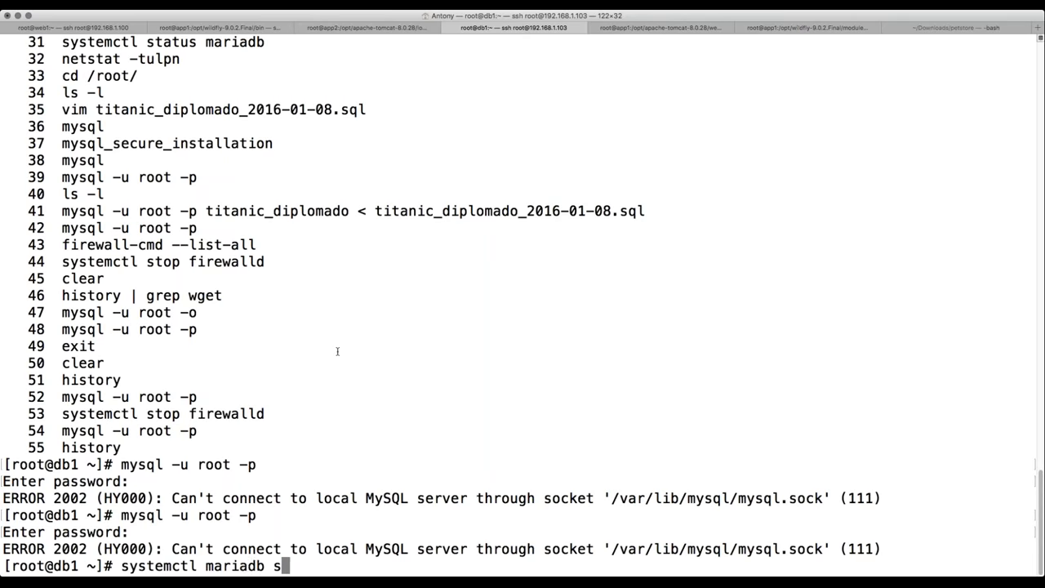
text(status mariadb)
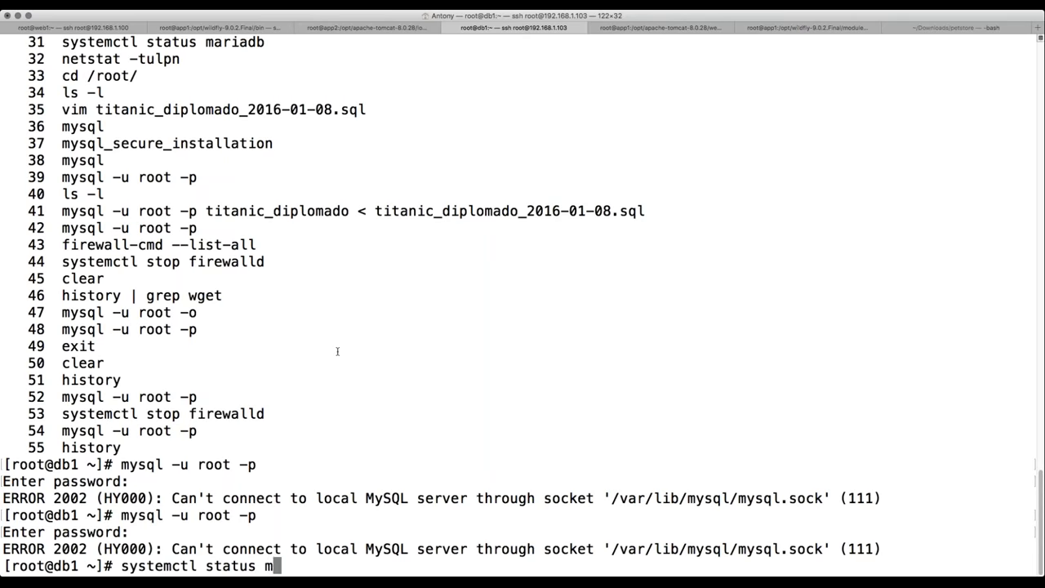
key(Return)
key(Up)
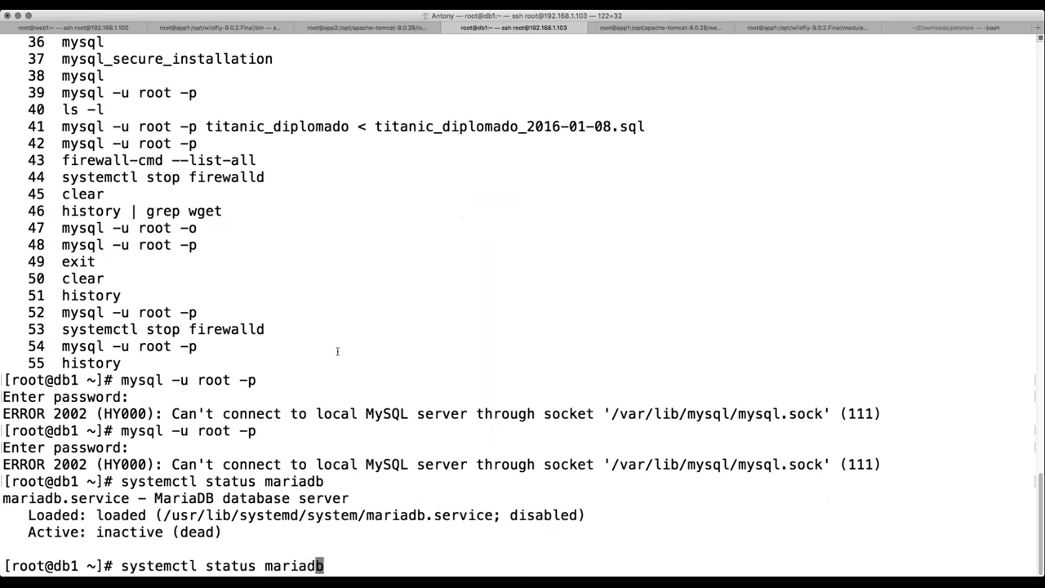
key(Left)
key(Left)
key(Left)
key(Left)
key(Left)
key(Left)
key(Left)
key(Left)
key(BackSpace)
key(BackSpace)
key(Left)
text(r)
key(Return)
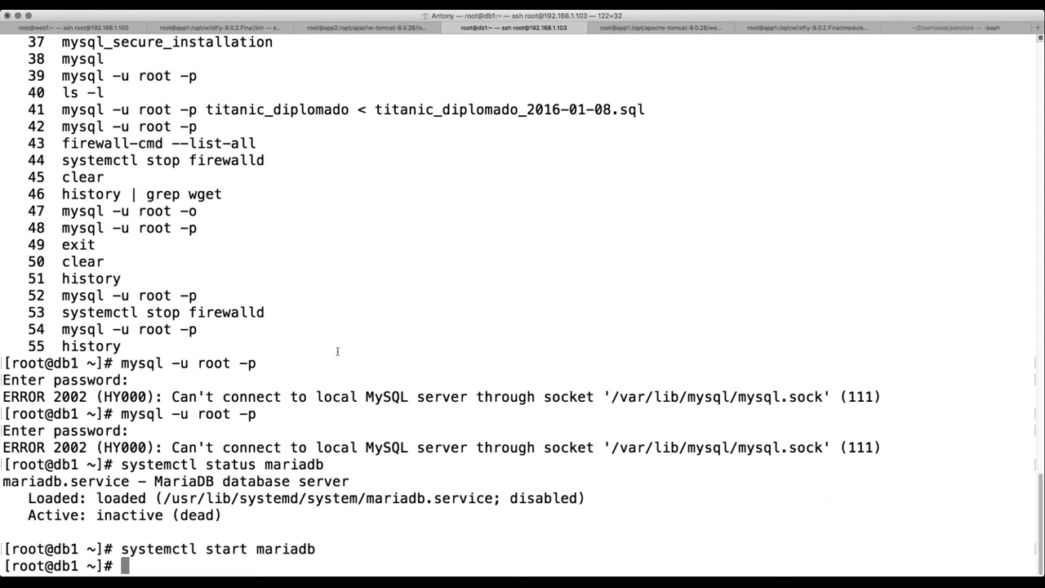
- Log in to MariaDB as root with mysql -u root -p, retrying after the access-denied attempt
key(Up)
key(Up)
key(Up)
key(Return)
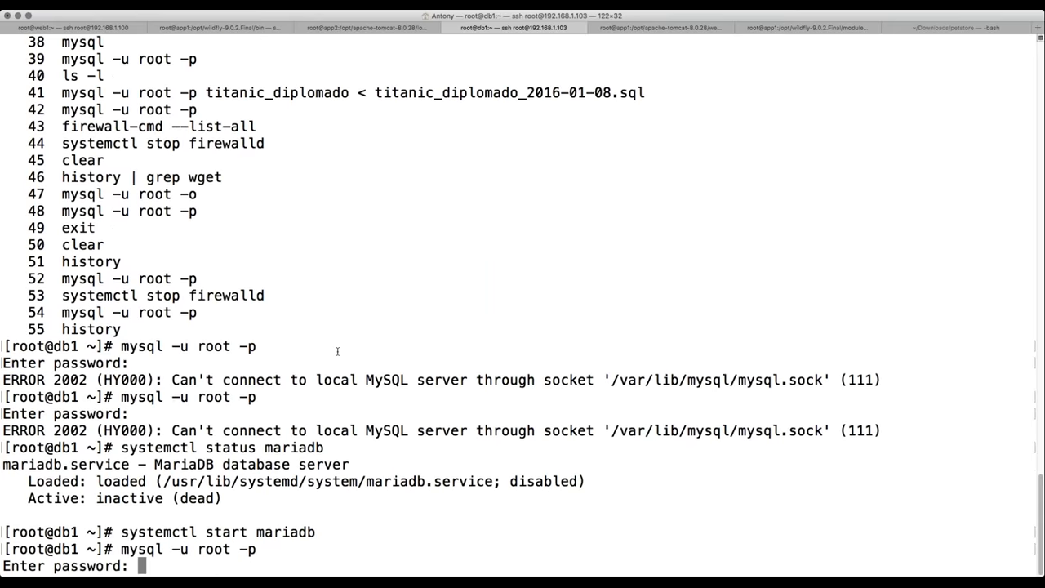
key(Return)
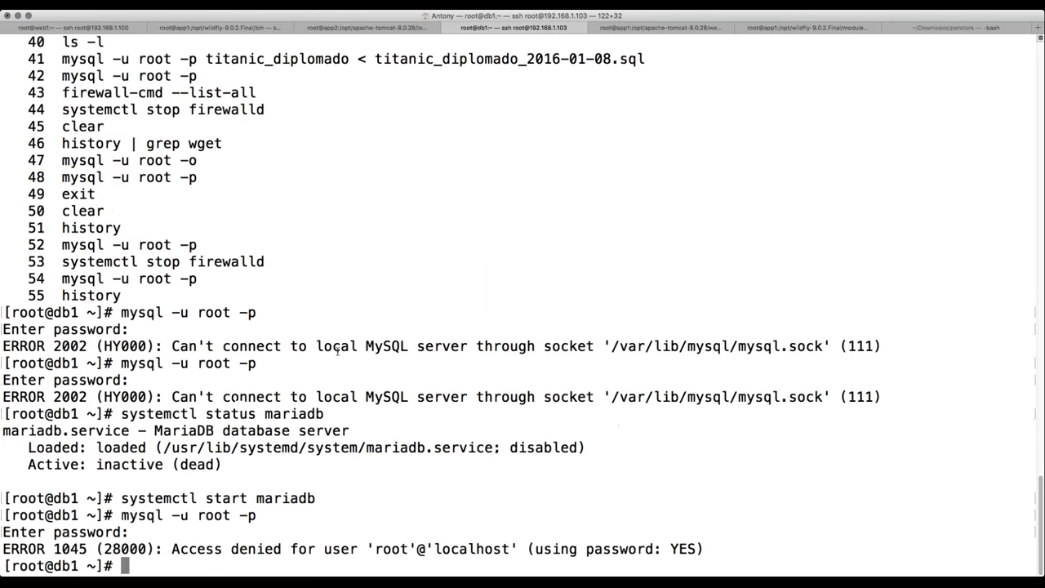
key(Up)
key(Return)
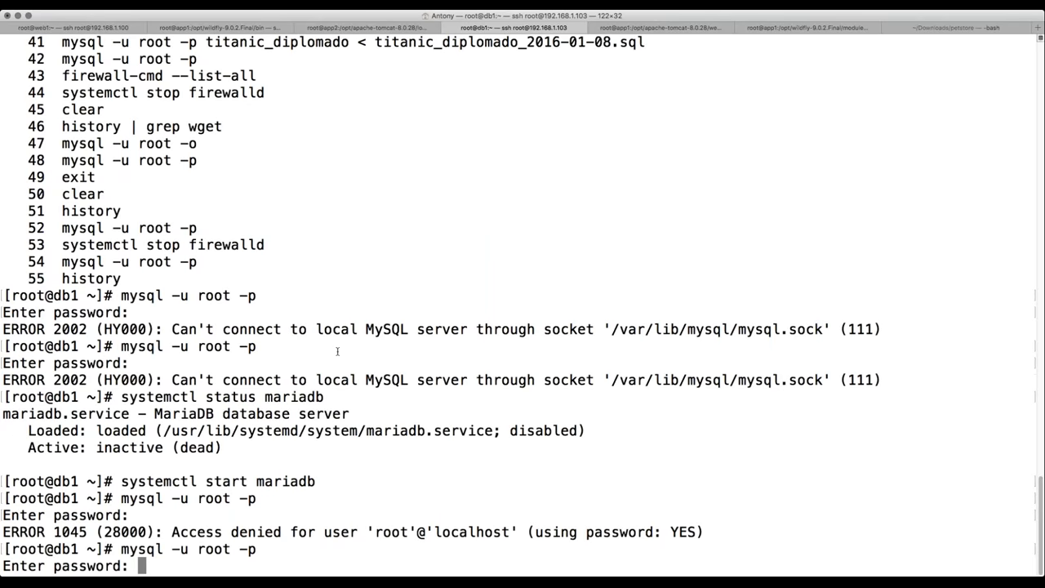
key(Return)
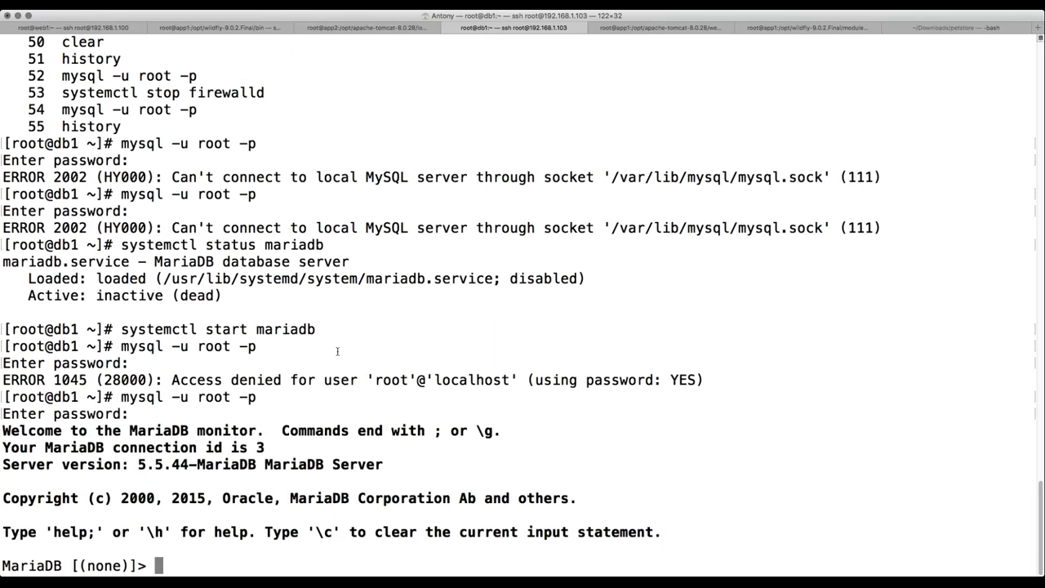
- List the server's five existing databases with show databases;
text(show databaes)
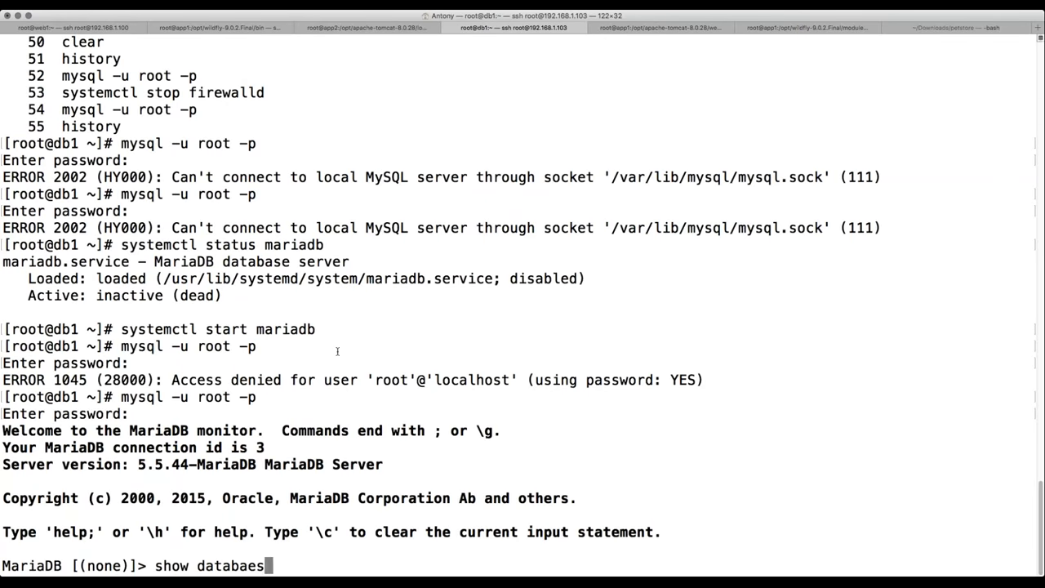
key(BackSpace)
key(BackSpace)
text(ses;)
key(Return)
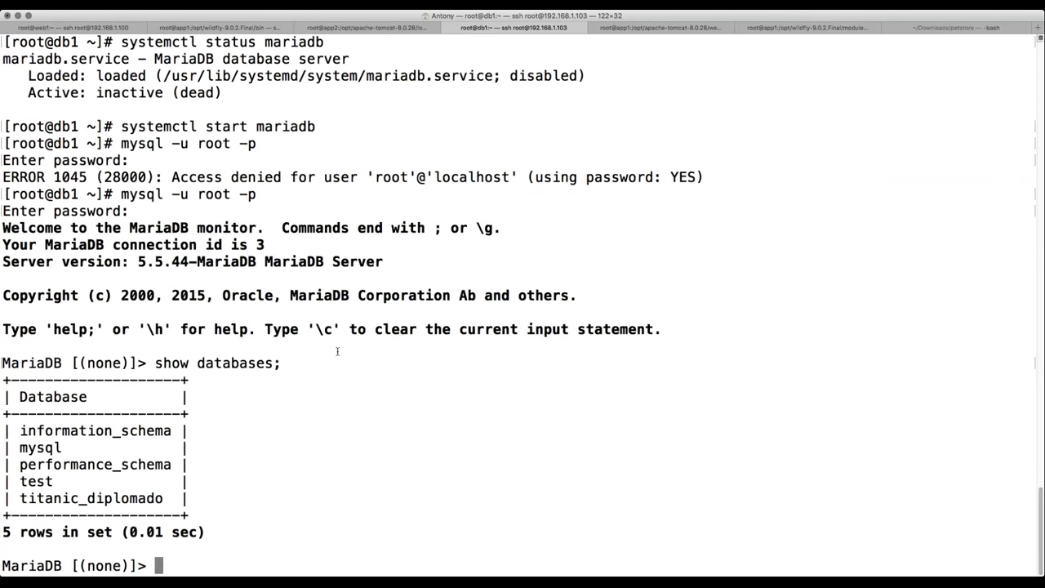
- Create a new database named bookstore with create database bookstore;
text(create datav)
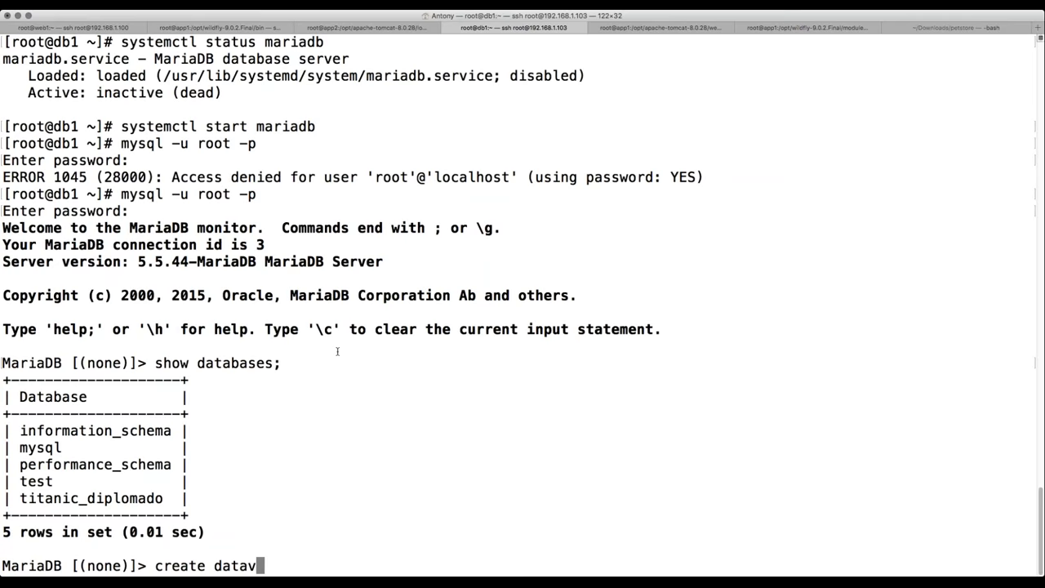
key(BackSpace)
text(base bookstore;)
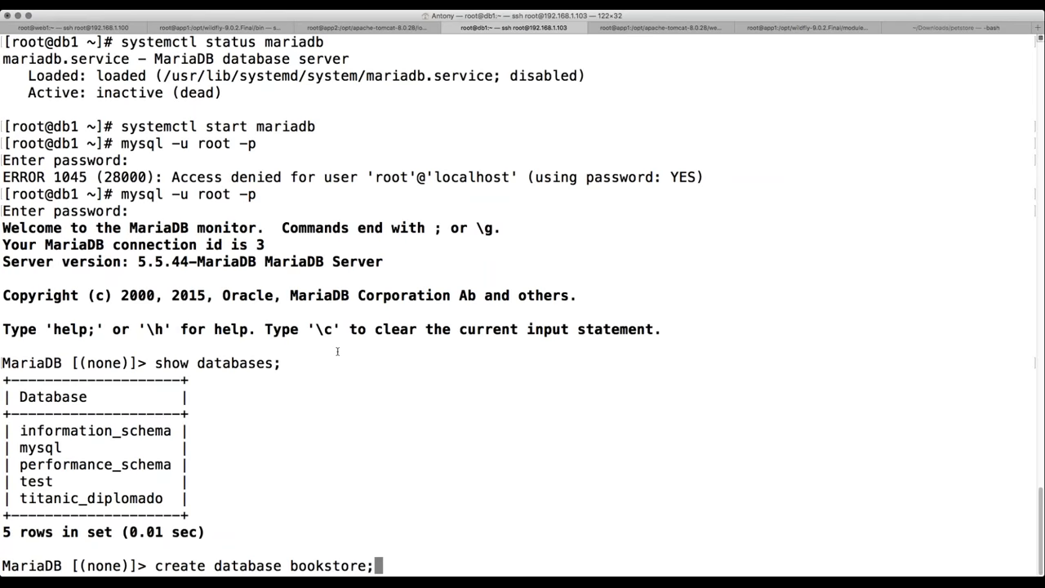
key(Return)
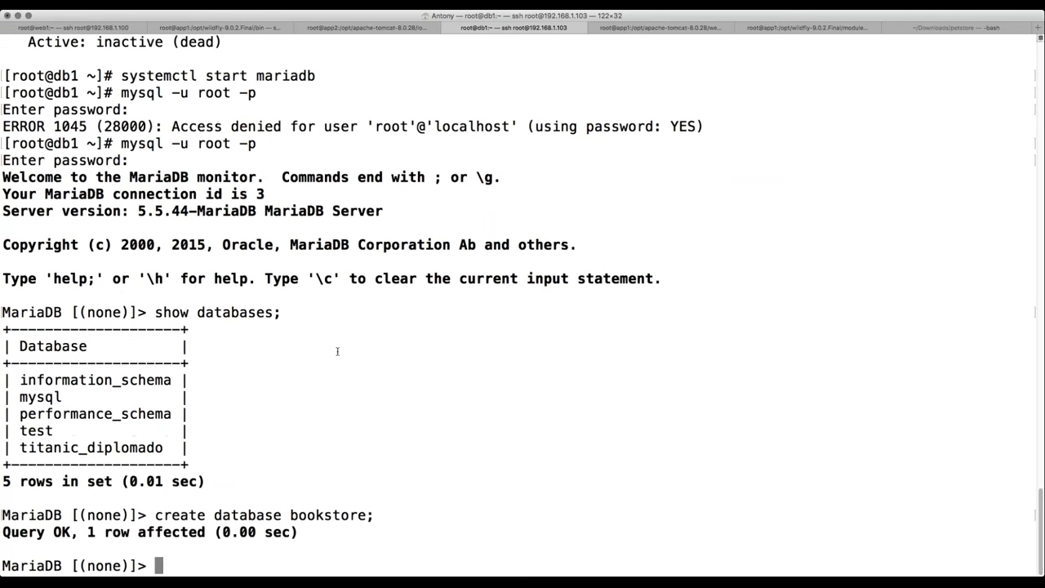
text(grant all )
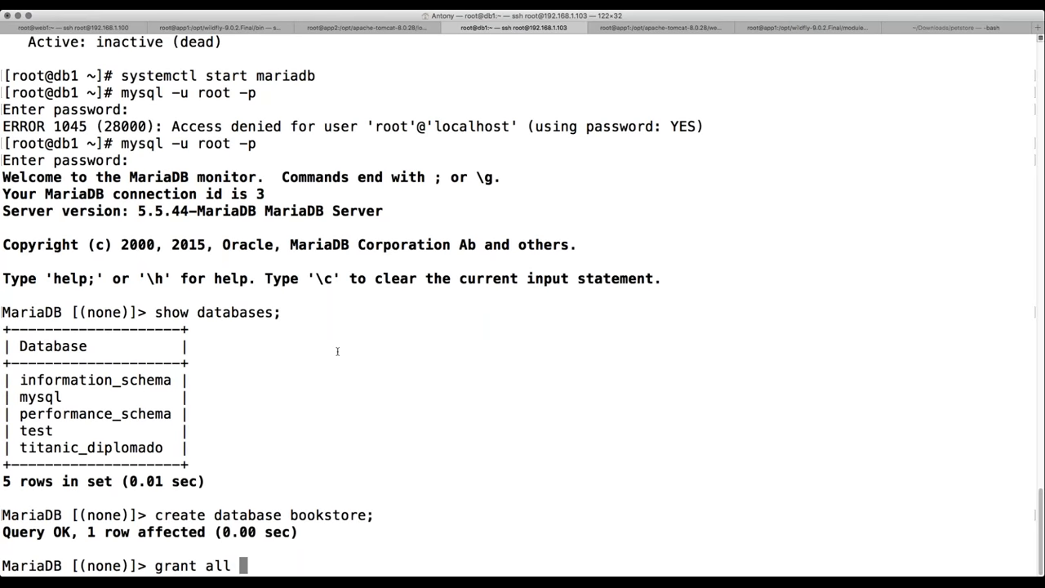
text(on bookstore.)
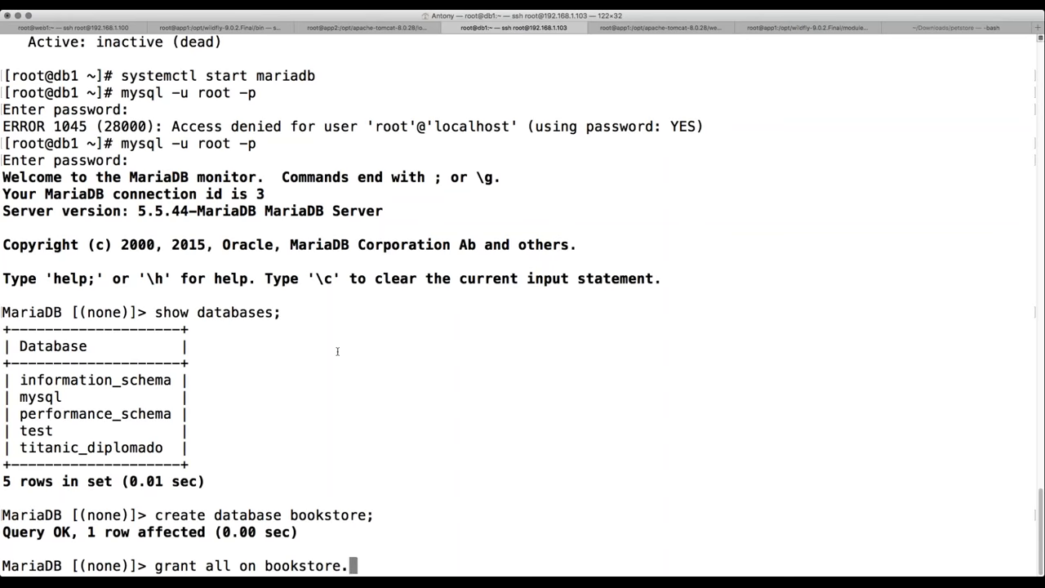
text(* to 'root')
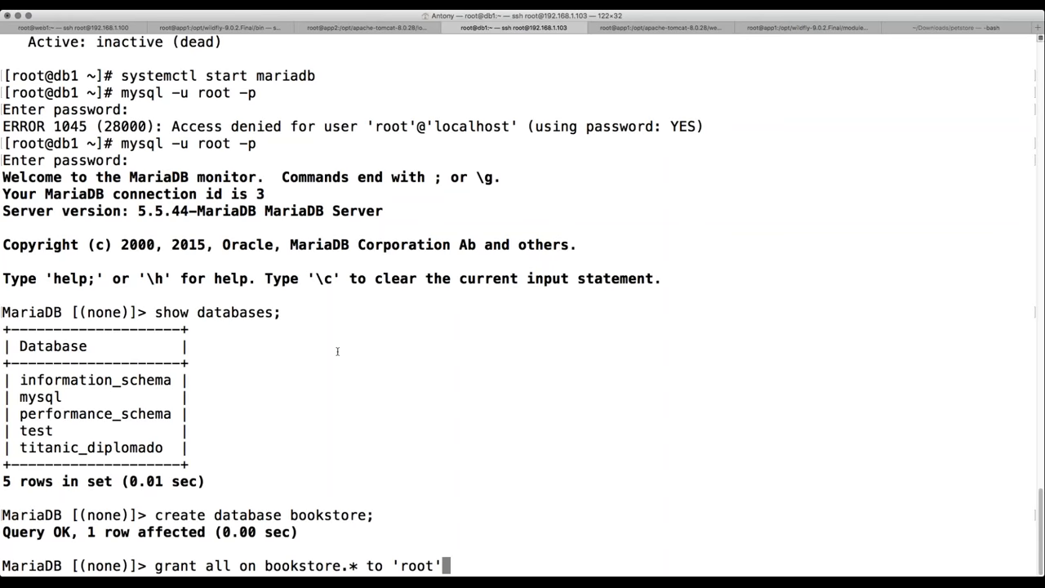
text(@'%' identified by ')
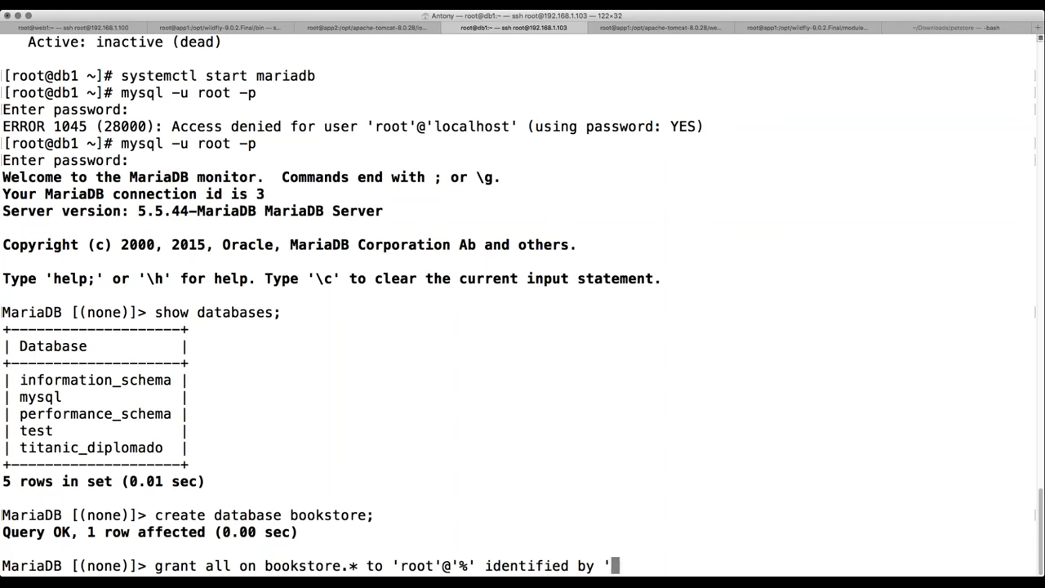
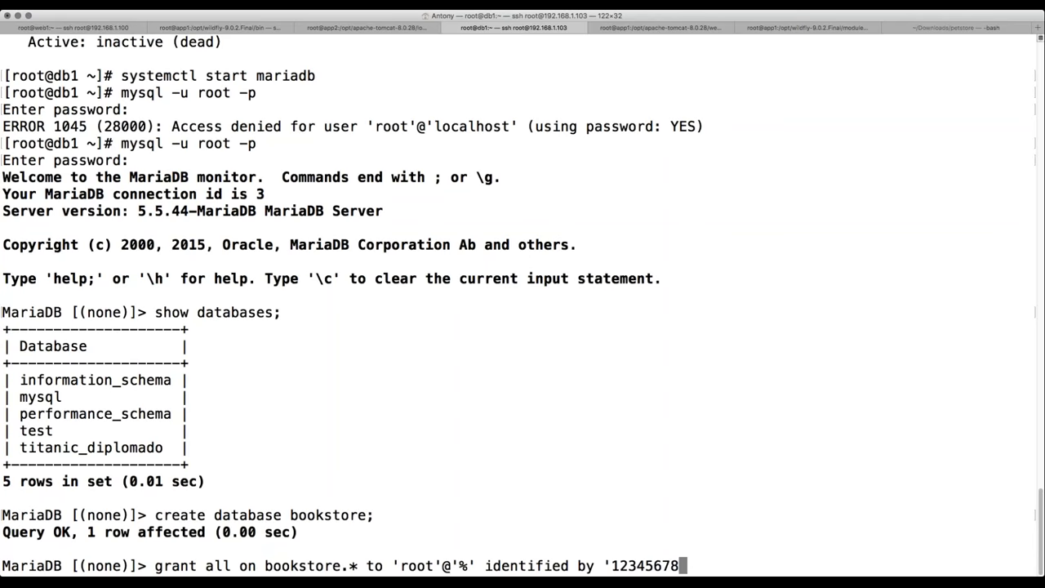
text(';)
- Grant root all privileges on bookstore.* from any host, then return to the browser
key(Return)
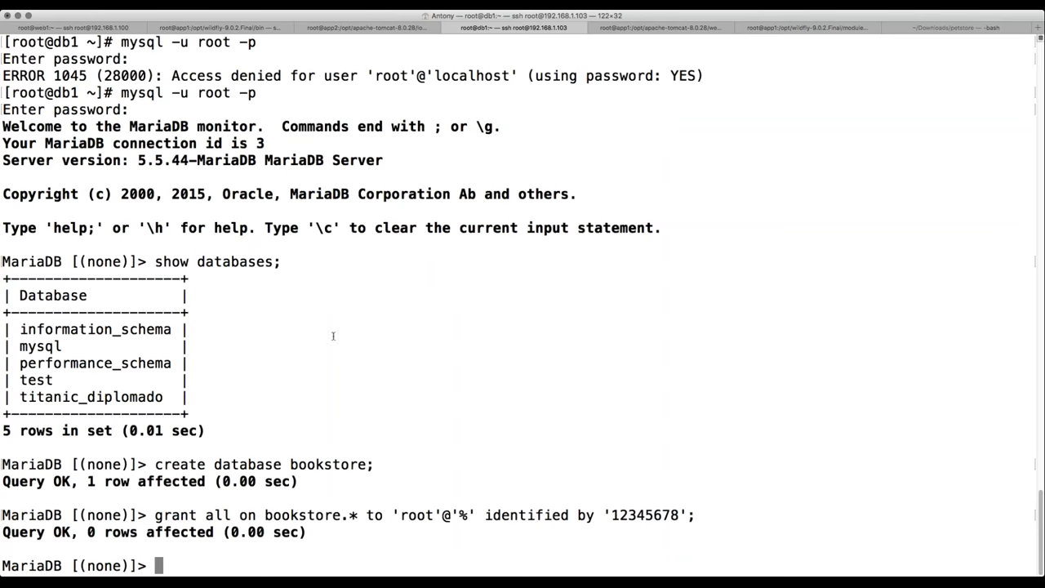
key(super+Tab)
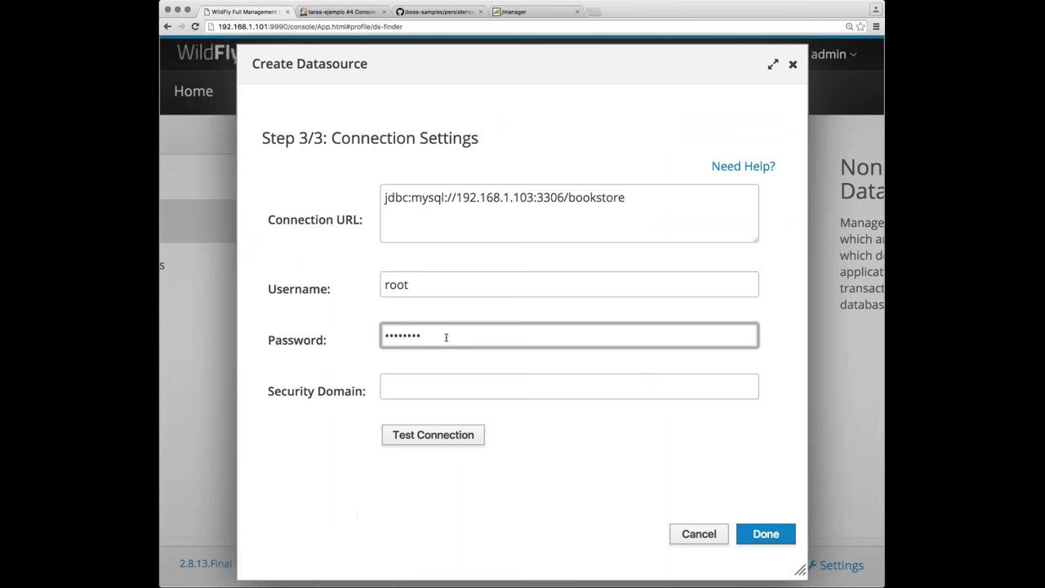
- Re-enter the datasource password, pass the connection test, and finish adding the cdbookstore datasource
key(super+a)
key(BackSpace)
click(331, 466)
click(445, 434)
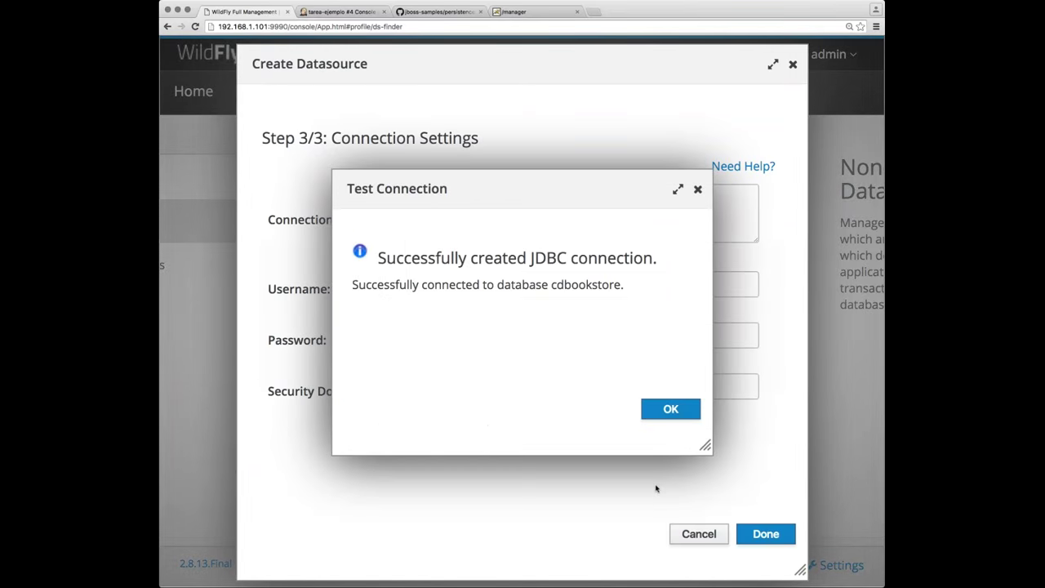
click(661, 409)
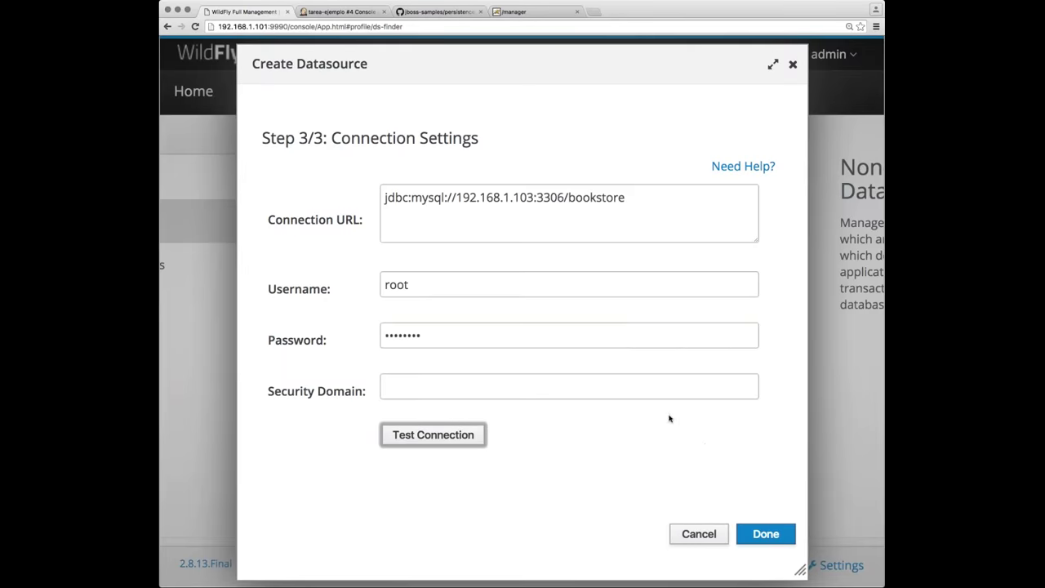
click(771, 534)
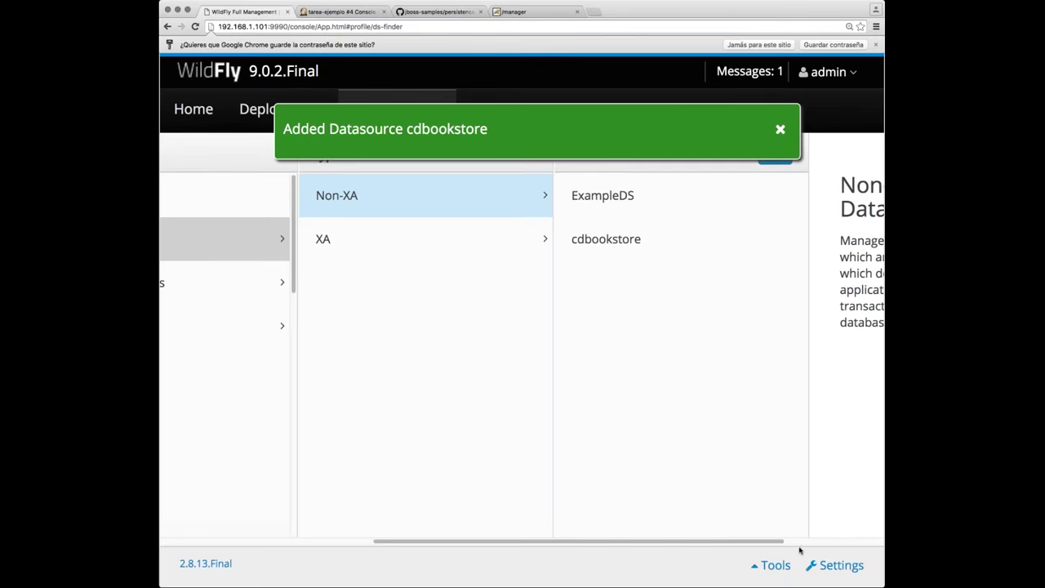
click(780, 129)
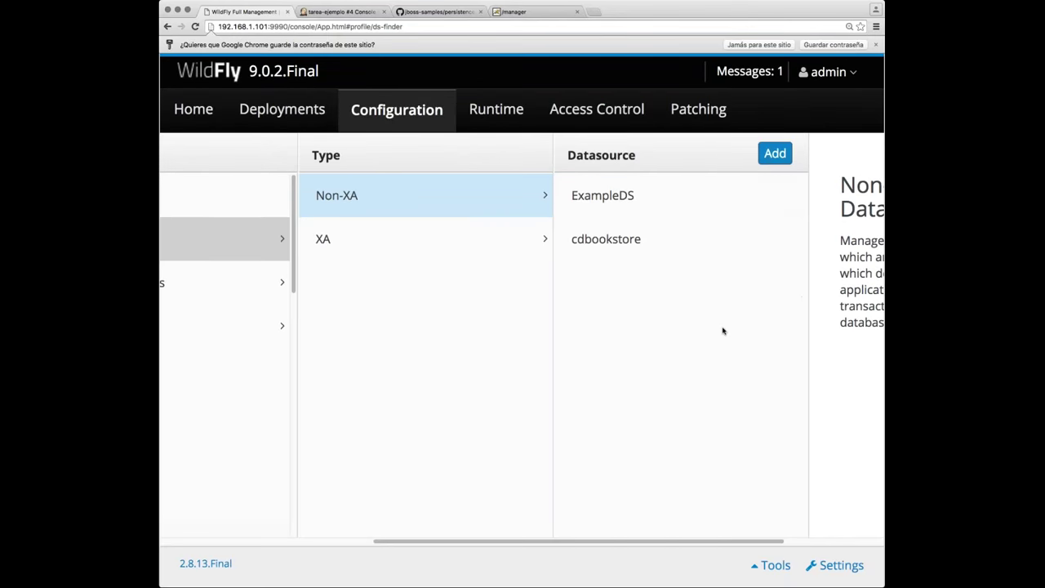
click(448, 12)
- Go from the Jenkins build #4 console back to the tarea-ejemplo project page
key(ctrl+Tab)
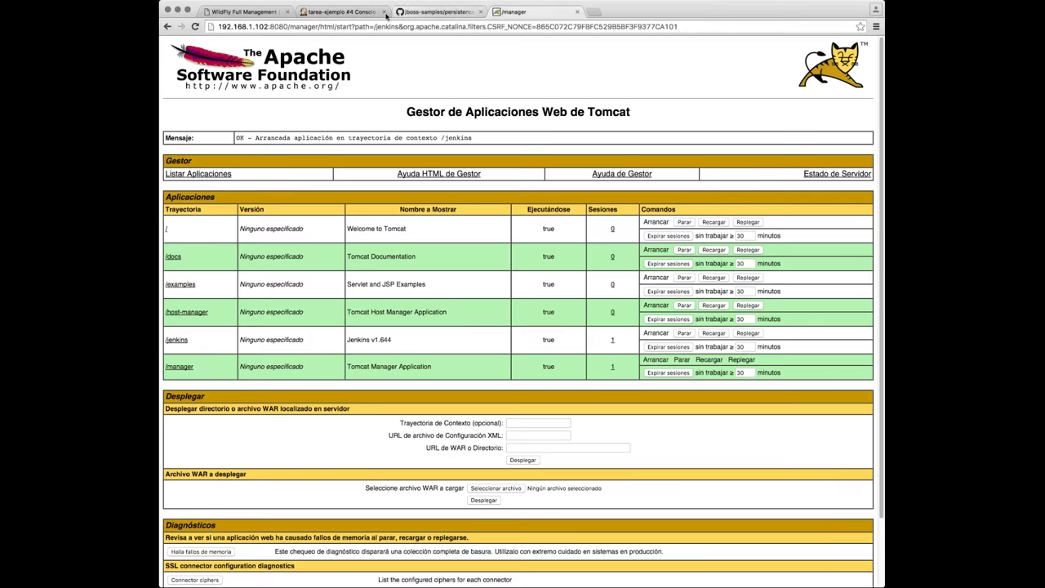
click(339, 11)
scroll(239, 88, up, 3)
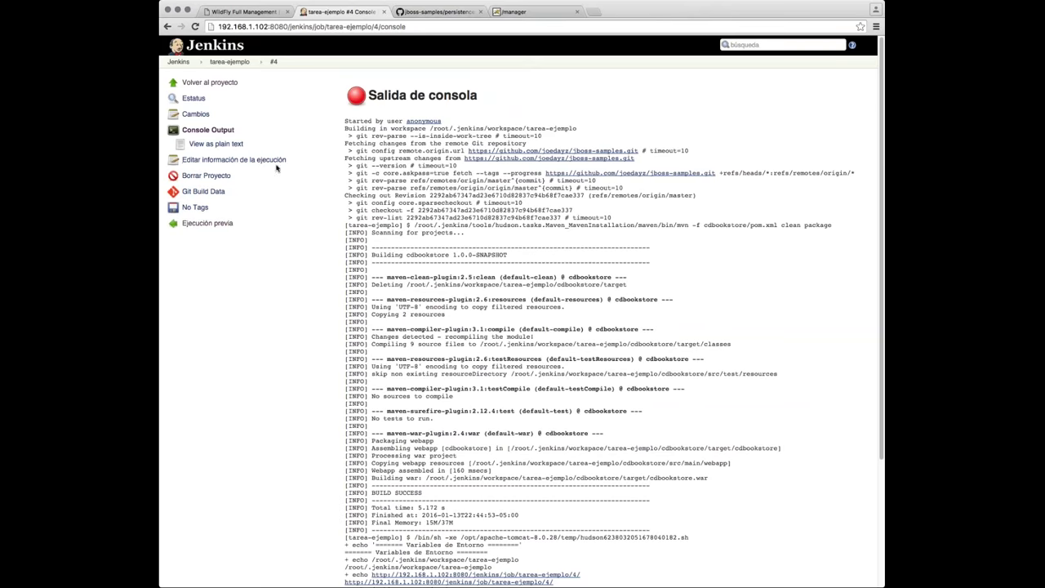
click(210, 82)
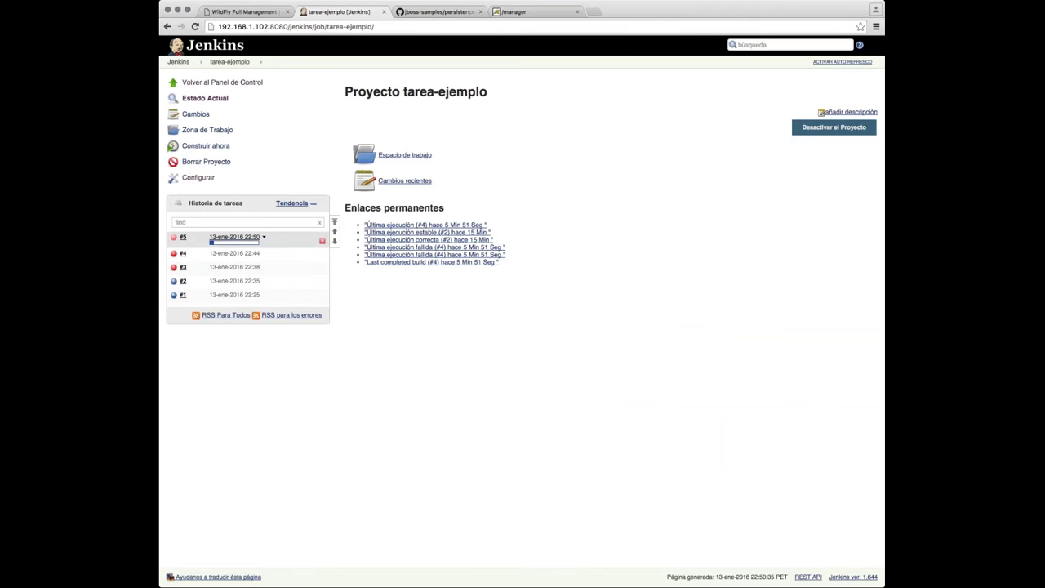
- Review build #5's console output showing cdbookstore.war not found in the workspace
click(265, 239)
click(249, 266)
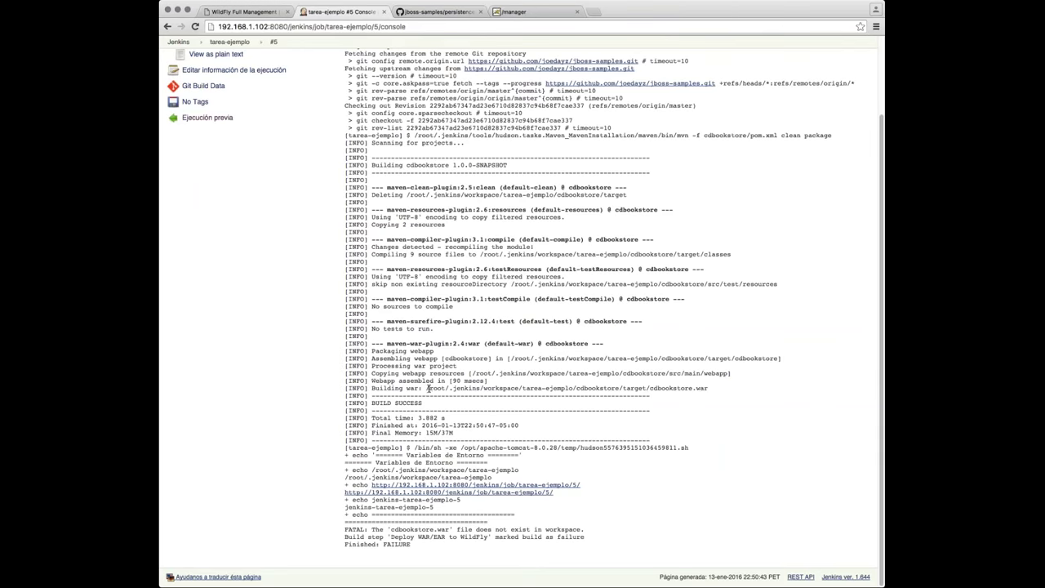
drag(426, 388, 711, 390)
key(super+c)
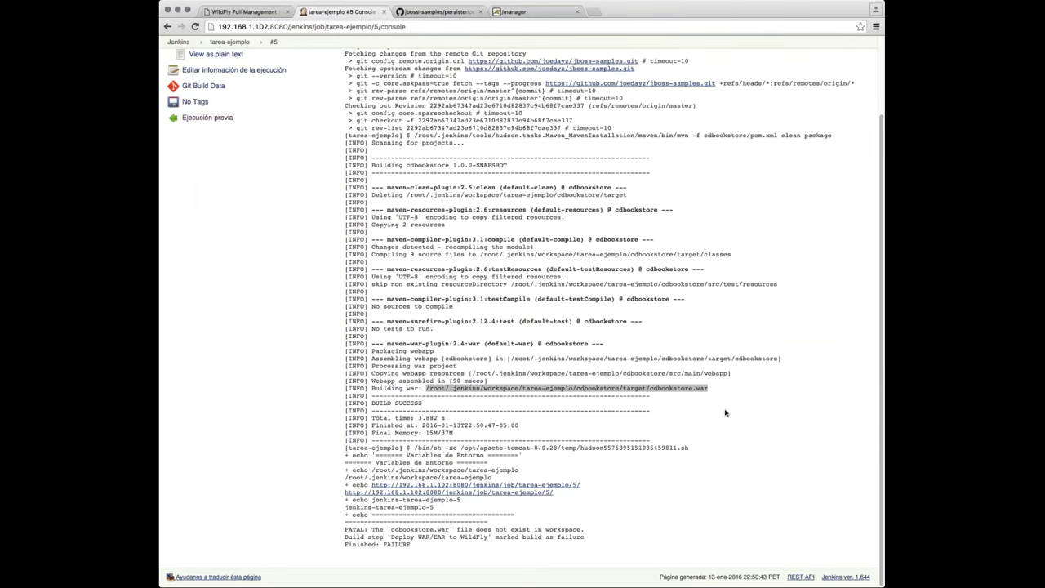
click(422, 284)
scroll(422, 284, up, 2)
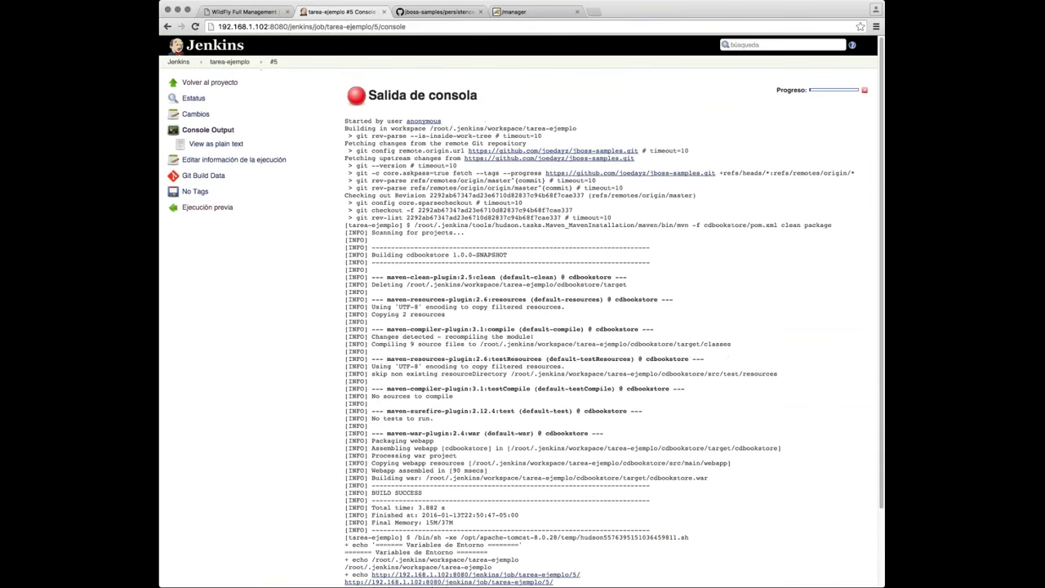
click(199, 84)
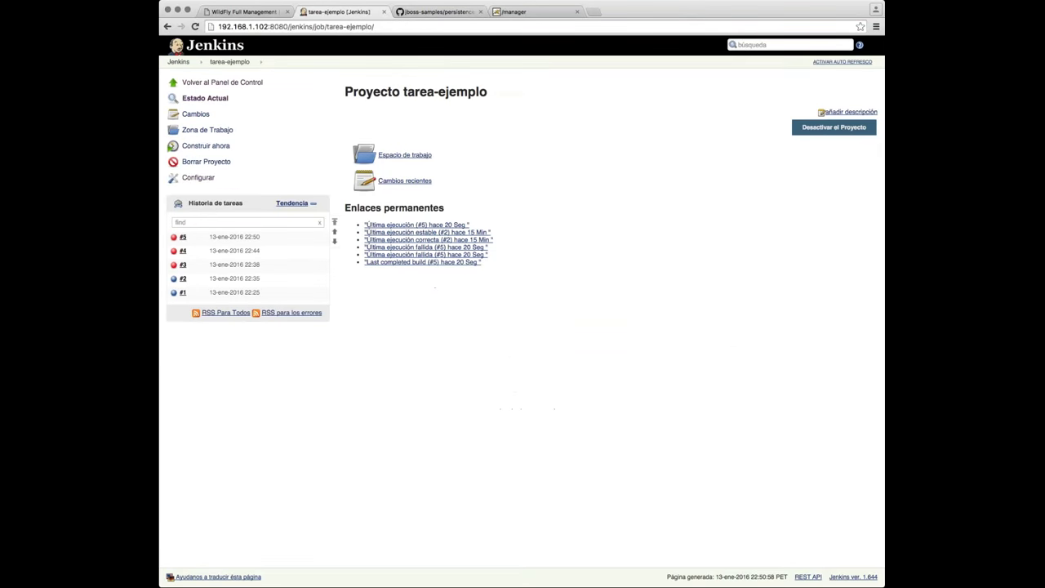
click(489, 254)
- Set the WAR/EAR files field to the full workspace path of cdbookstore.war and save
click(204, 176)
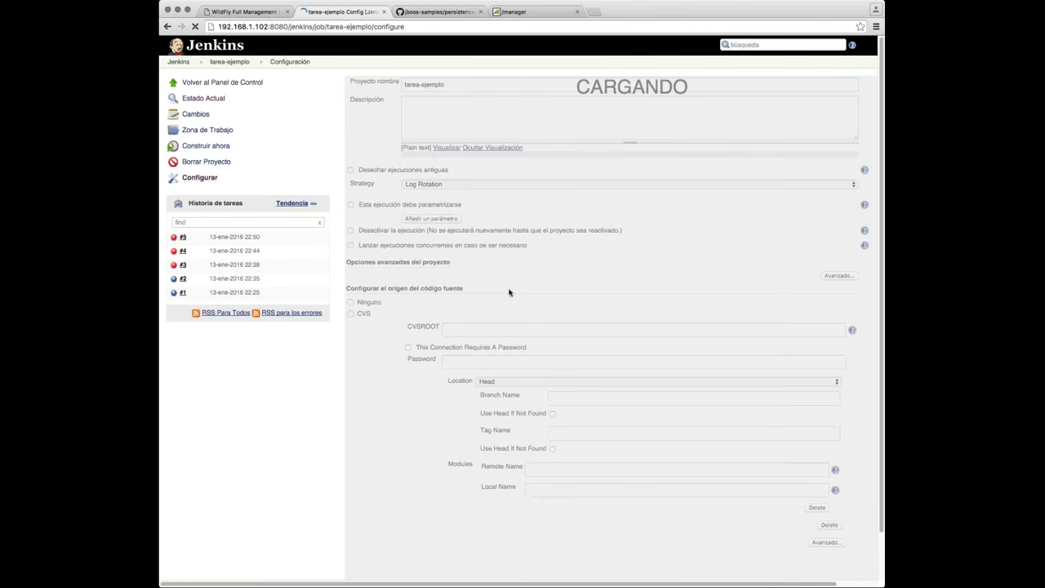
scroll(506, 292, down, 20)
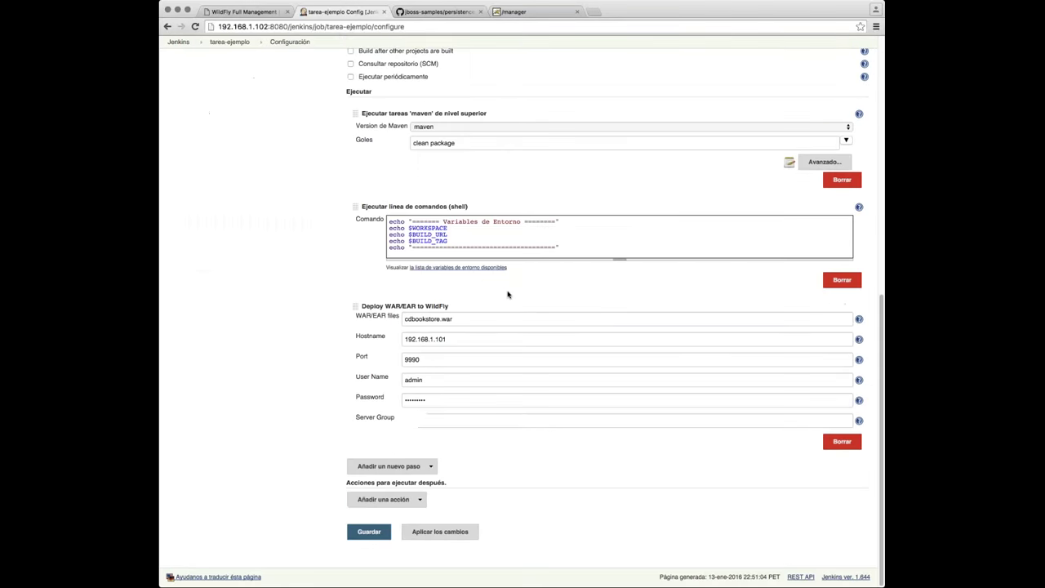
drag(453, 319, 385, 320)
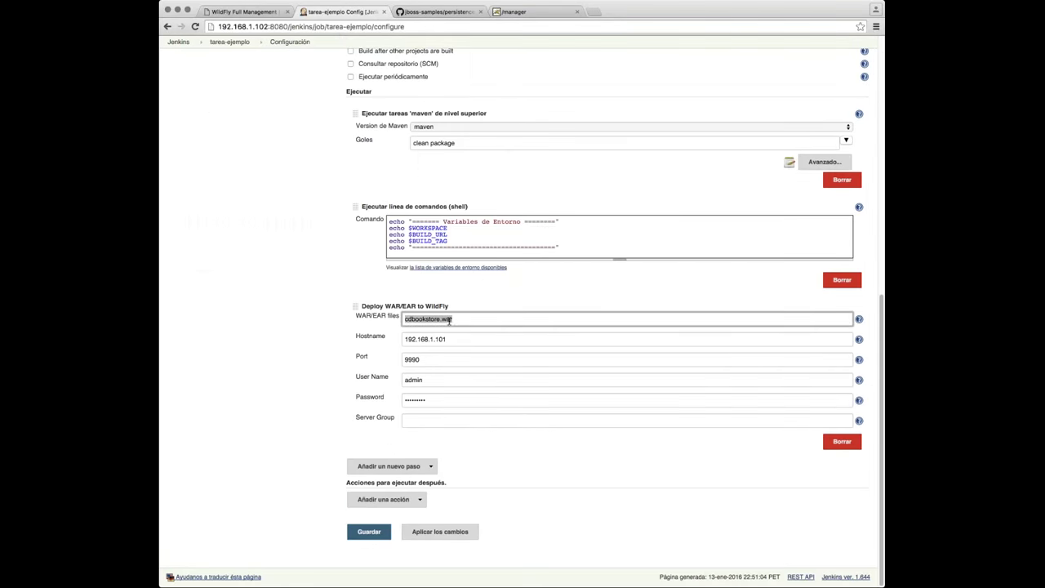
key(super+v)
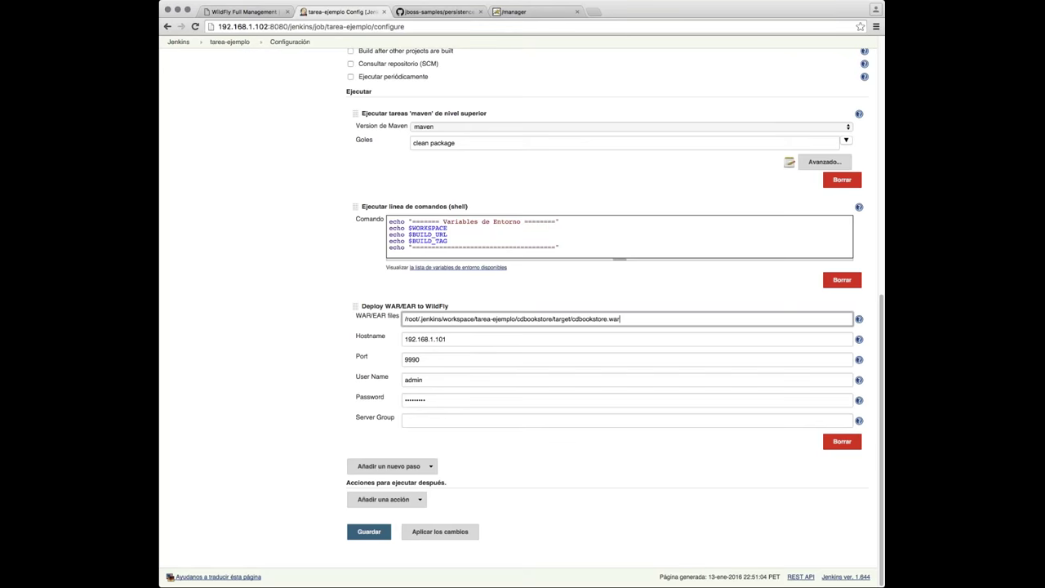
click(429, 533)
click(372, 532)
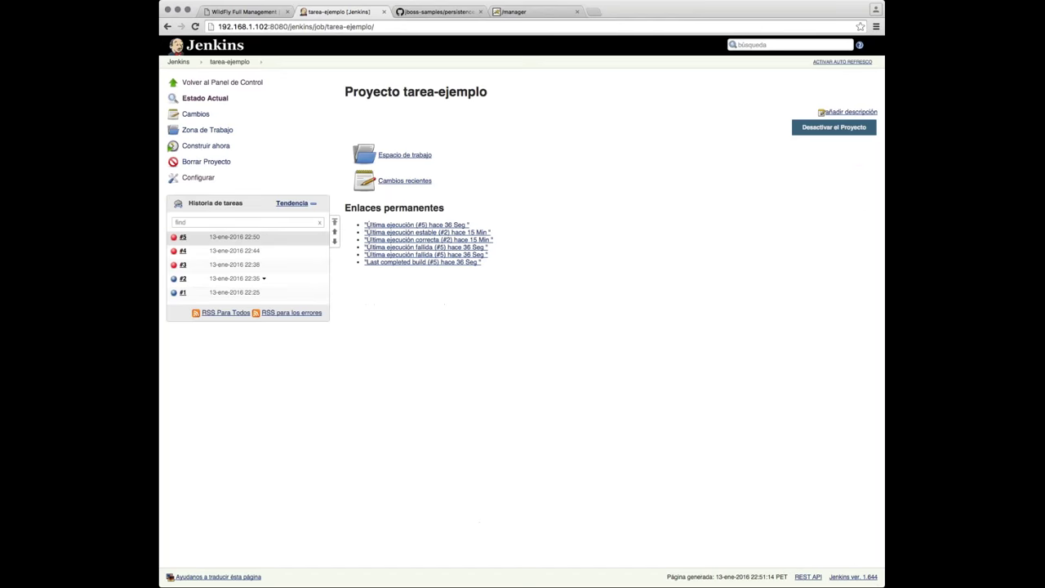
- Run build #6 and view its console output down to the failed WildFly deployment
click(206, 147)
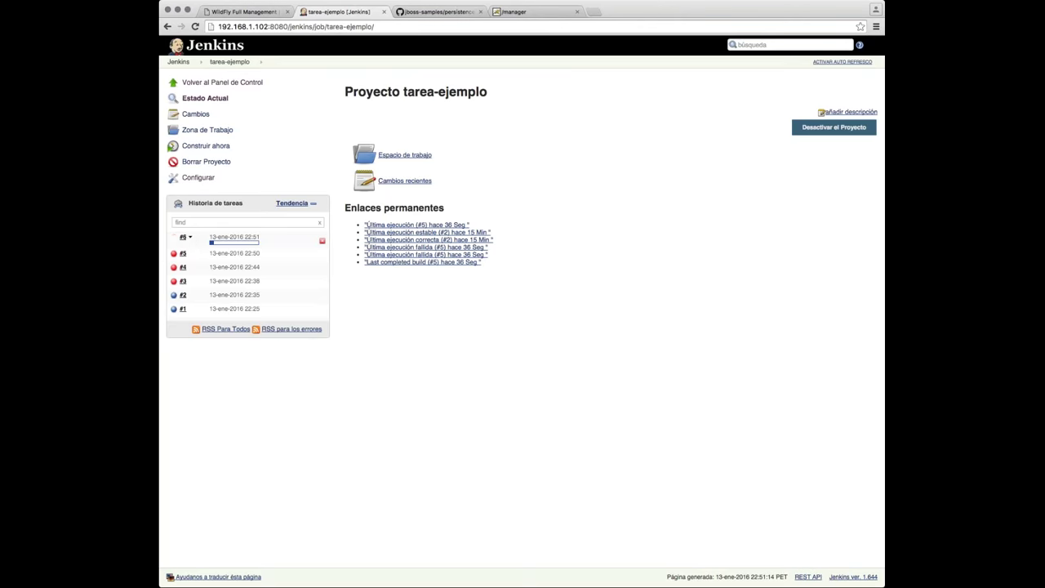
click(264, 237)
click(245, 266)
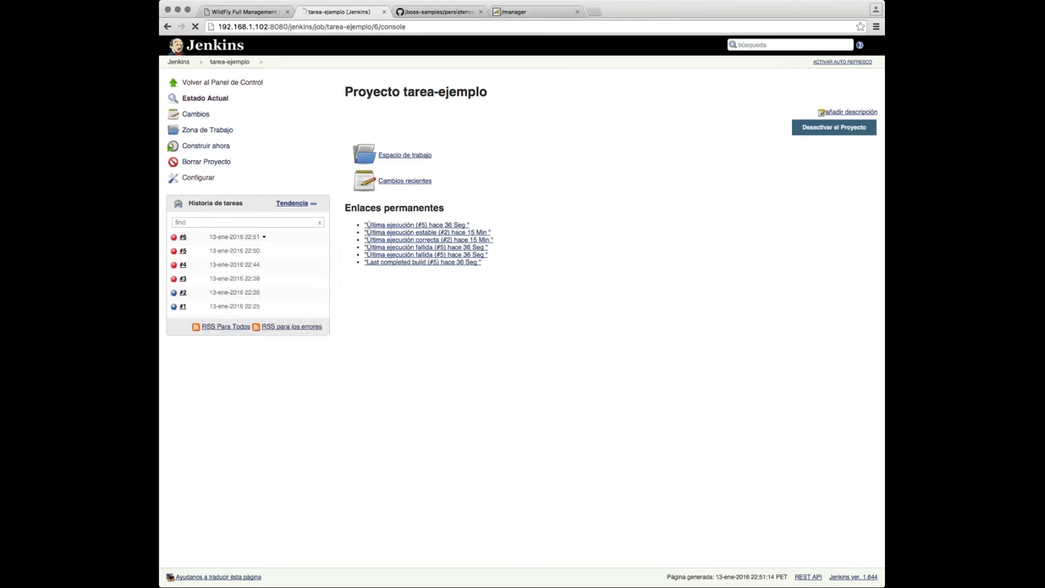
scroll(367, 325, down, 5)
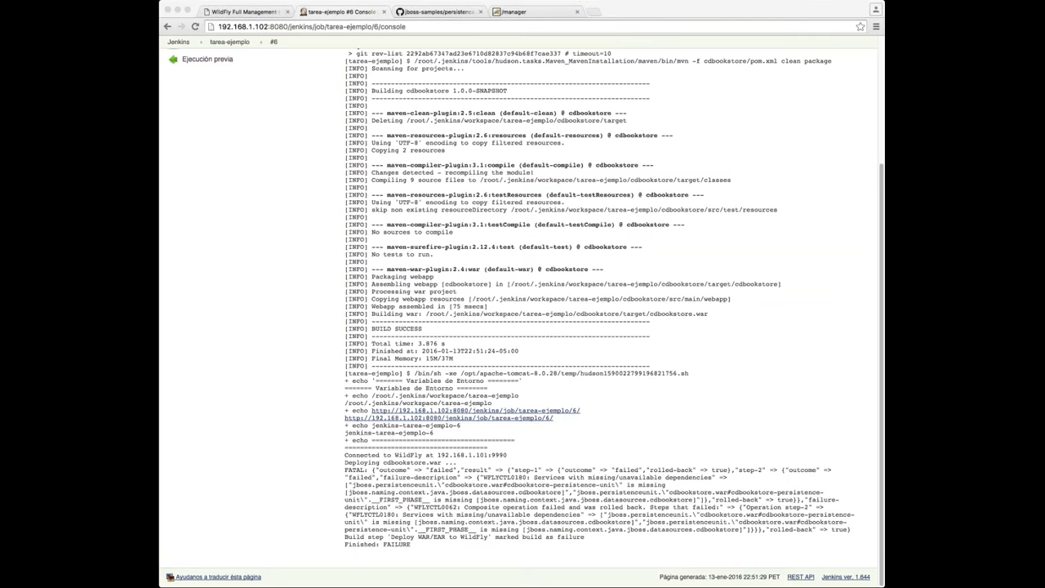
- Disable the cdbookstore datasource in WildFly and open its attributes for editing
click(261, 12)
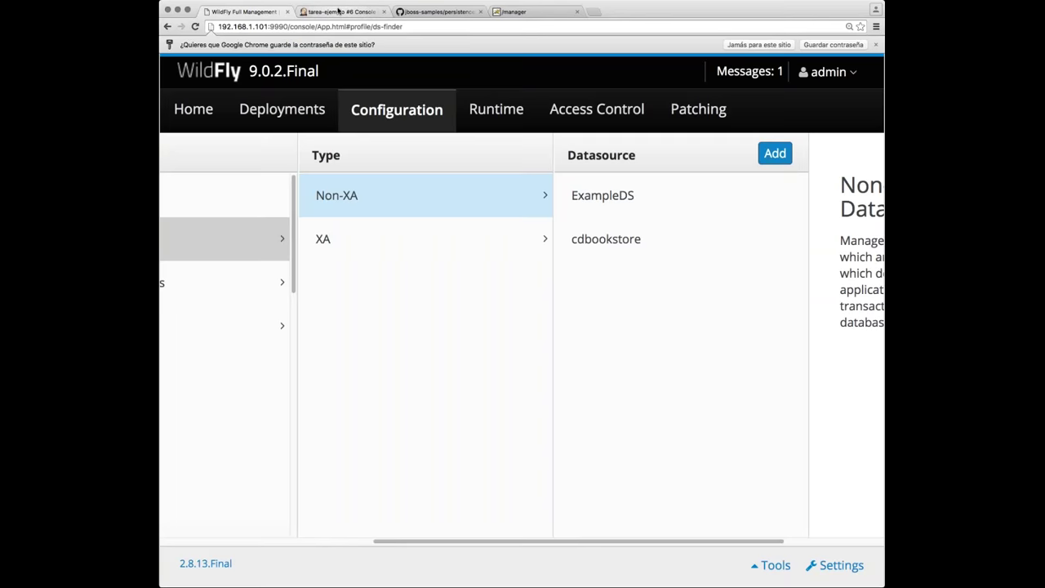
click(596, 238)
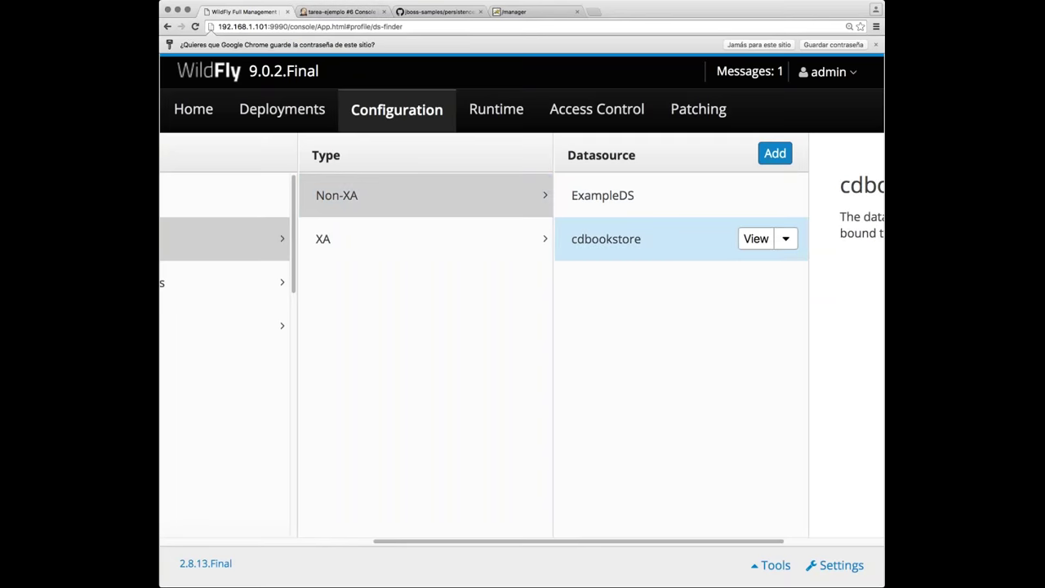
click(756, 238)
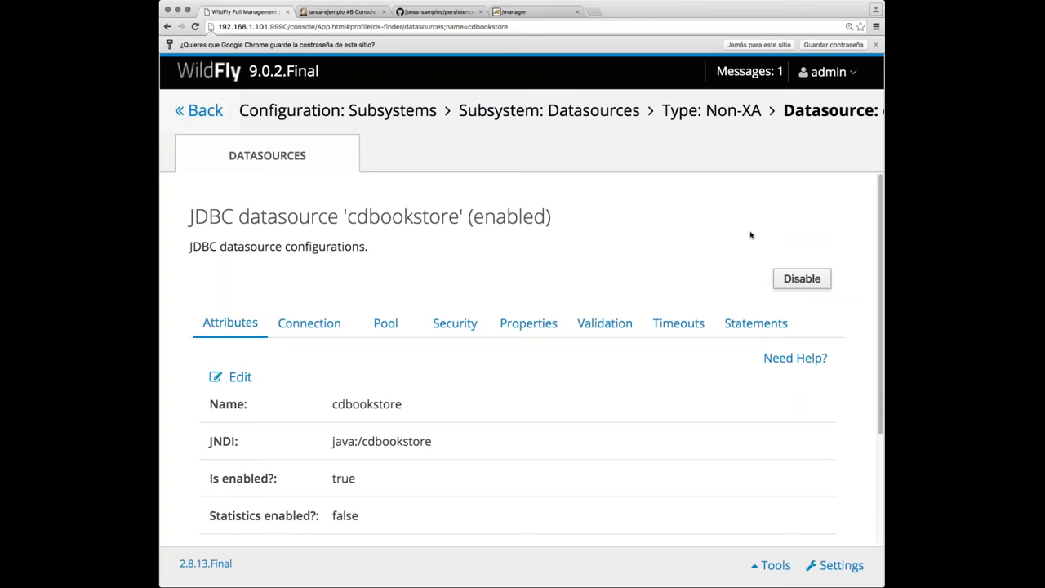
scroll(713, 359, down, 3)
scroll(716, 347, up, 1)
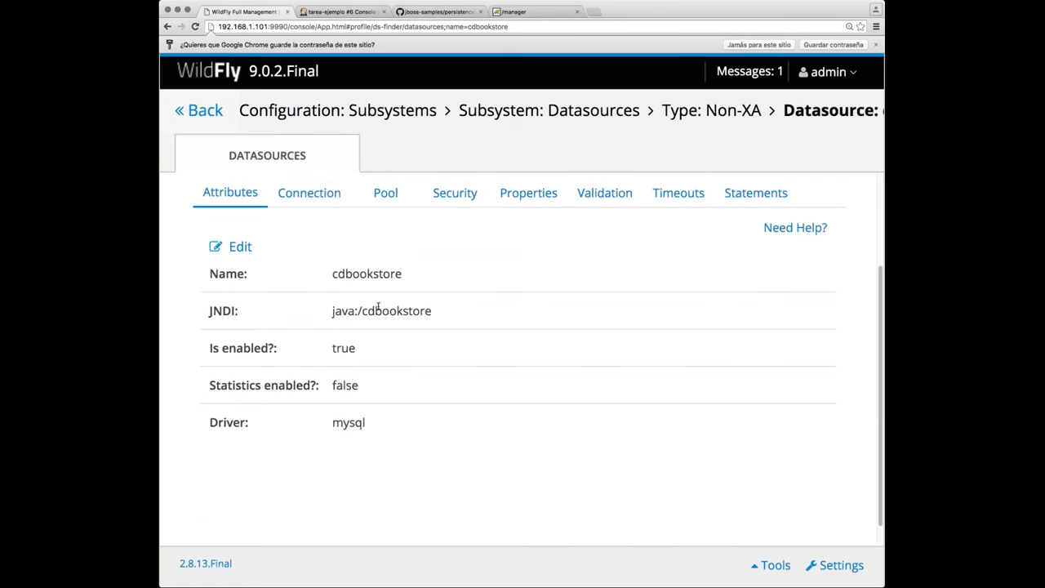
scroll(781, 338, up, 1)
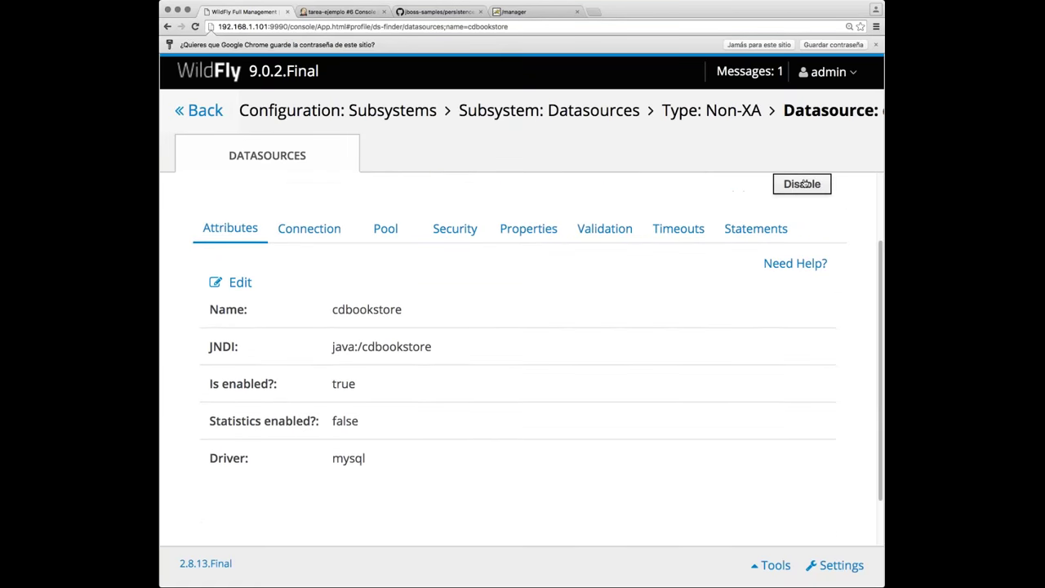
click(801, 184)
click(675, 418)
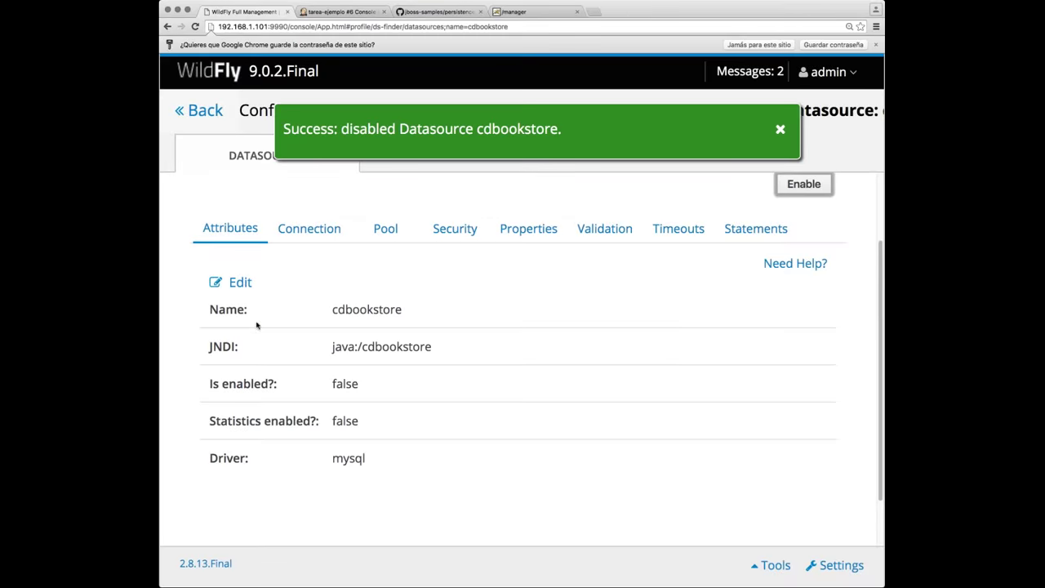
click(236, 282)
click(371, 364)
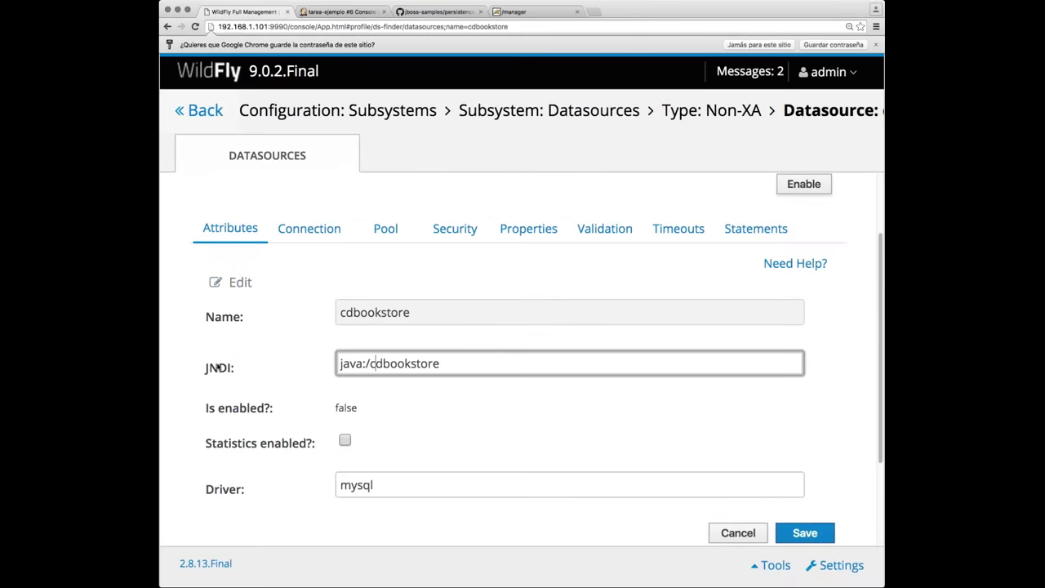
- Check build #6's error naming the missing java:jboss/datasources/cdbookstore datasource
click(335, 13)
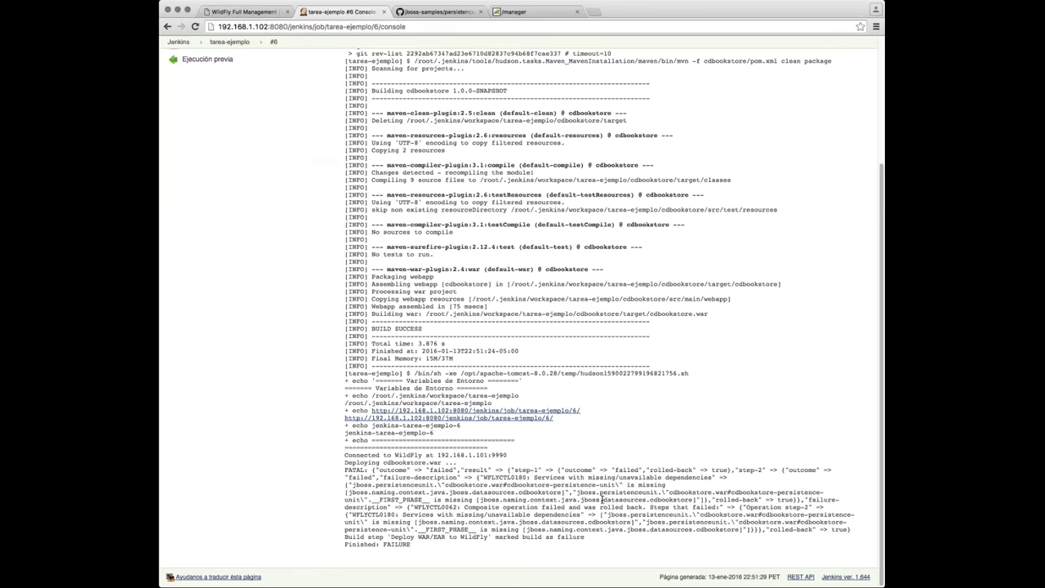
drag(600, 500, 622, 493)
click(709, 499)
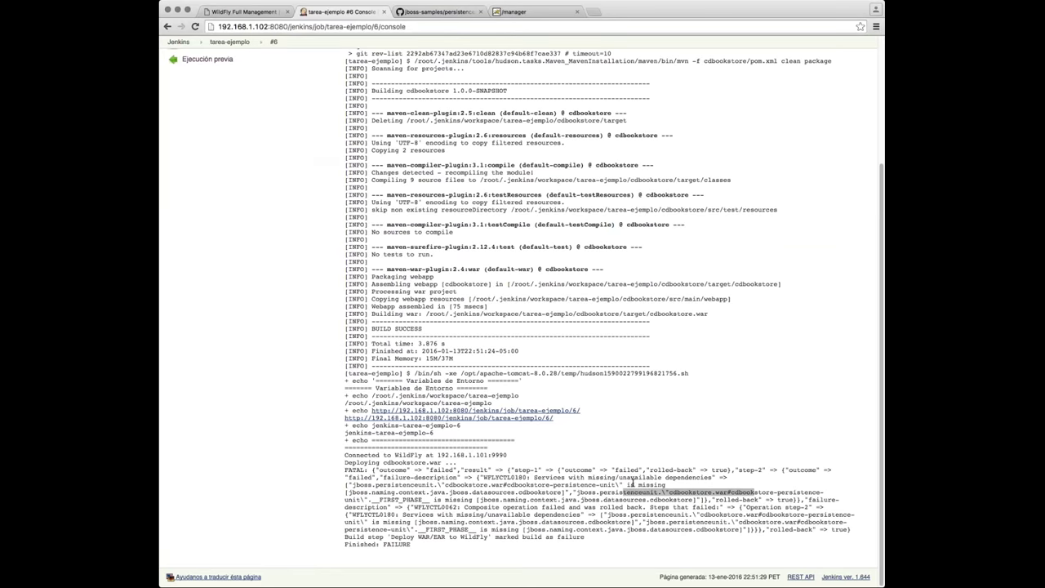
click(416, 11)
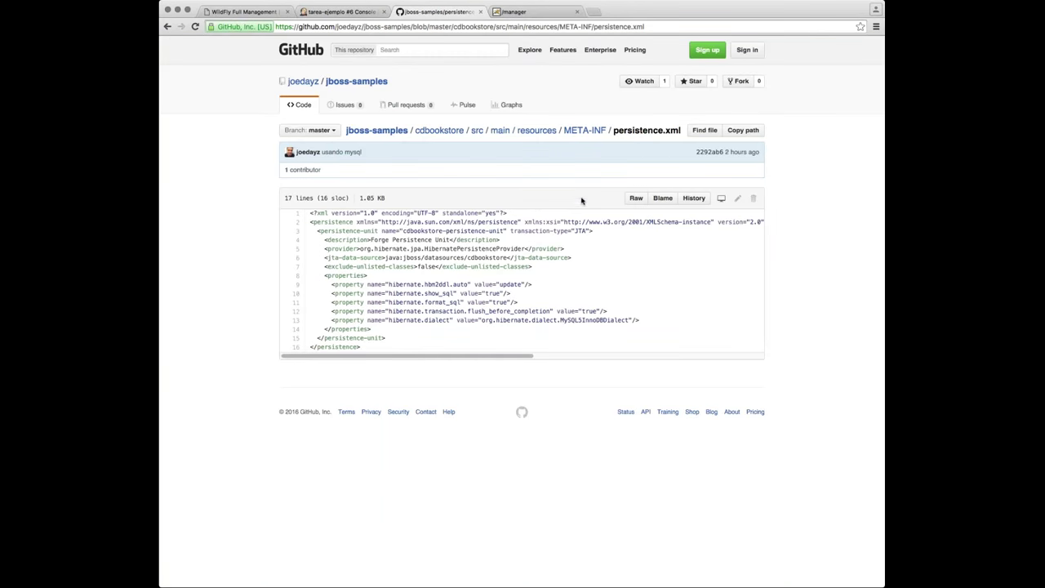
- Check persistence.xml's jboss/datasources/cdbookstore data source and validation.xml, then select WildFly's /cdbookstore JNDI suffix
drag(402, 257, 508, 257)
key(super+c)
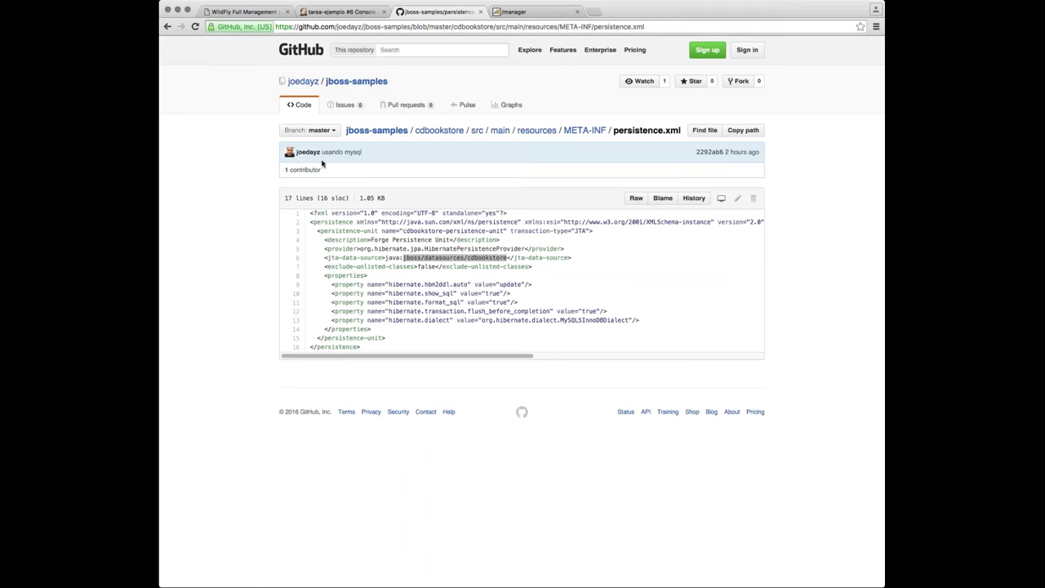
click(584, 133)
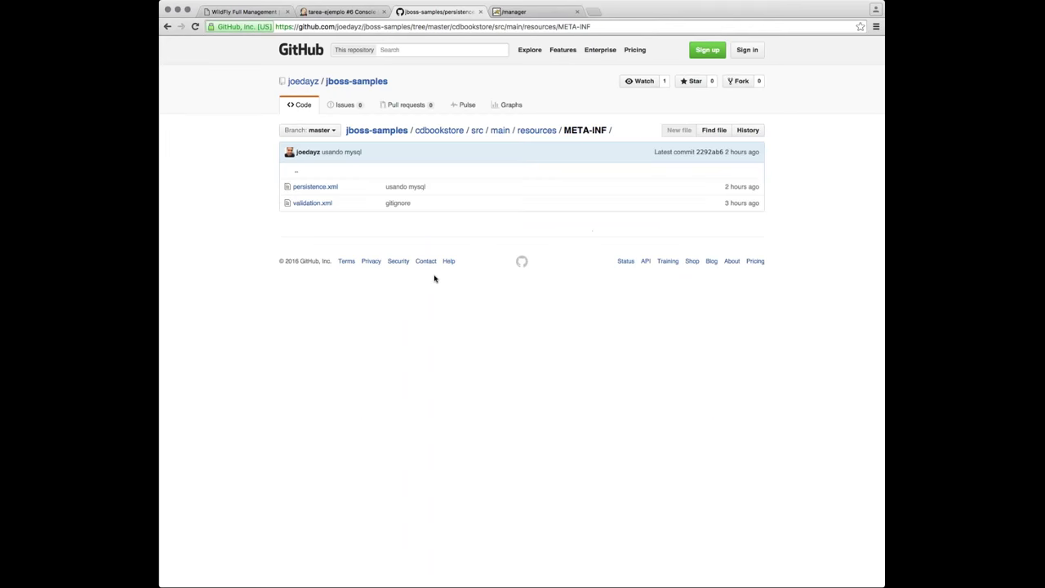
click(312, 203)
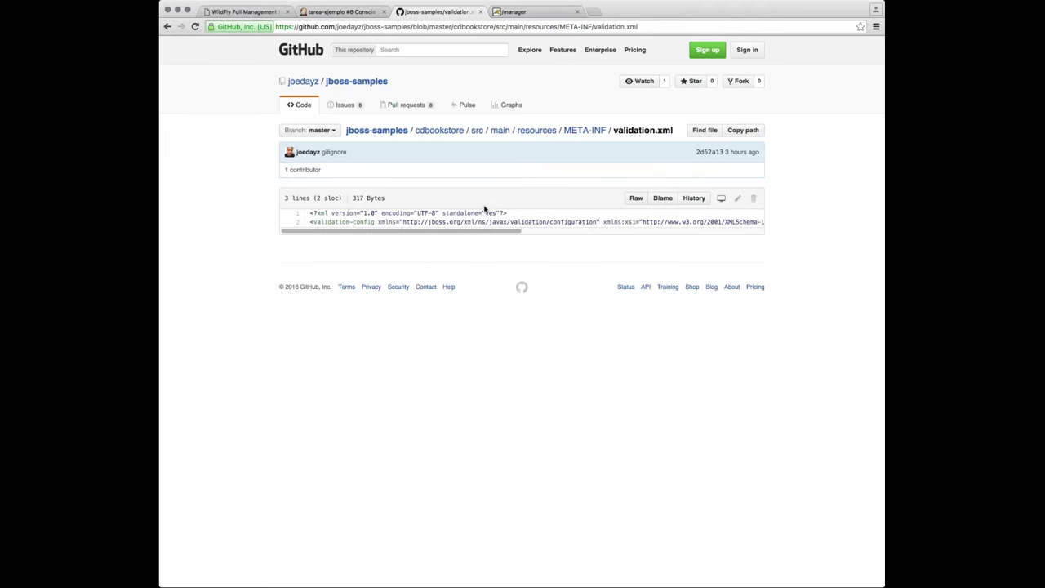
click(351, 12)
click(249, 11)
drag(367, 364, 620, 365)
- Change the cdbookstore JNDI name to java:jboss/datasources/cdbookstore and save it
key(BackSpace)
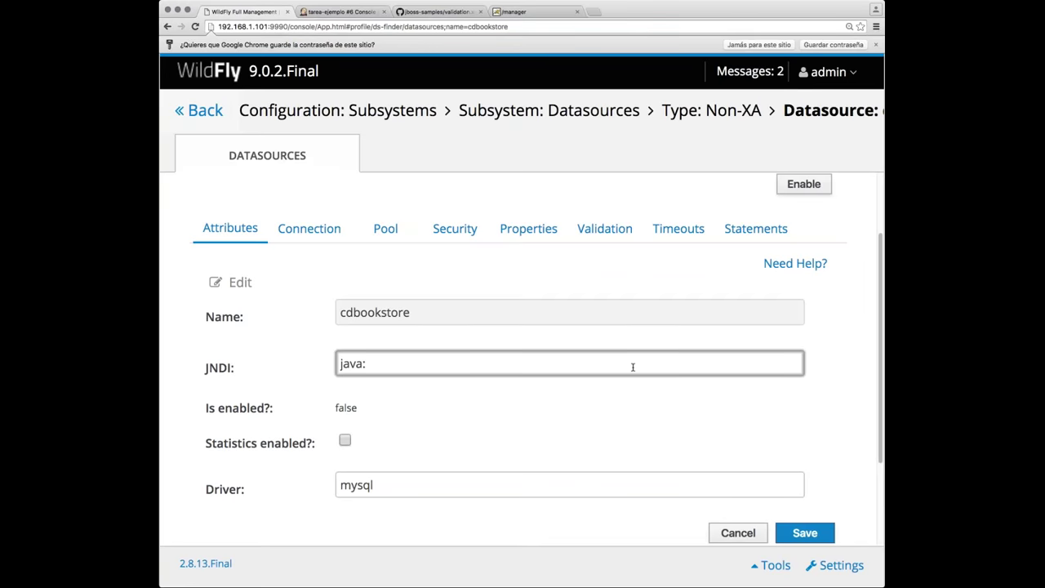
key(super+v)
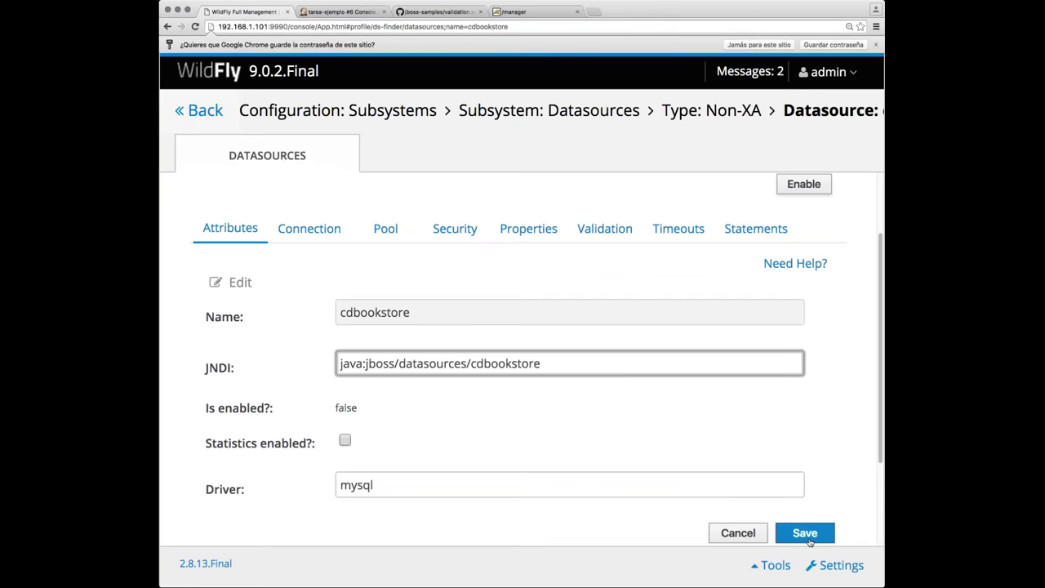
click(813, 537)
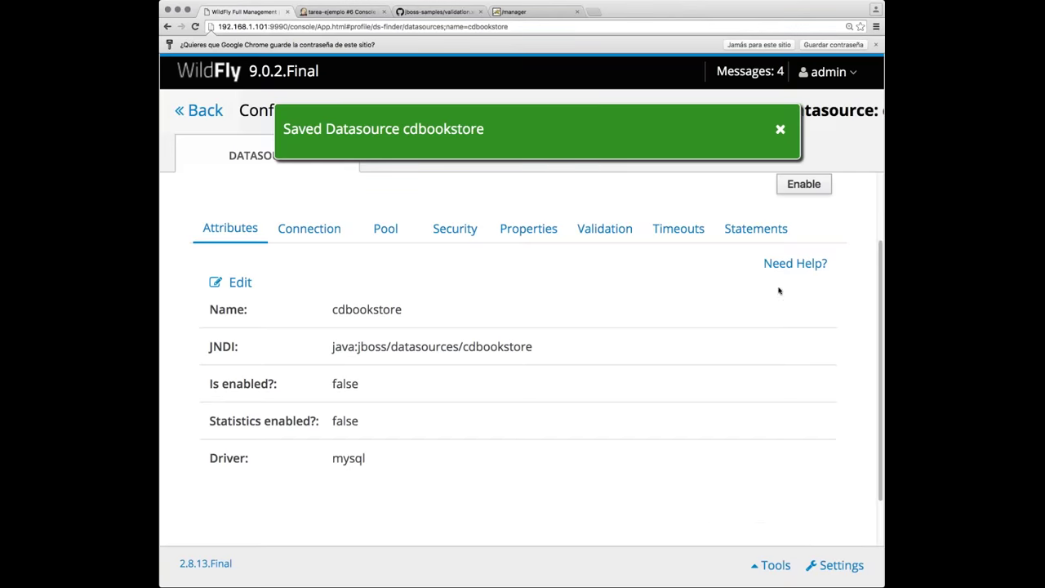
- Re-enable the cdbookstore datasource, confirming it, and return to the Jenkins build log
click(793, 188)
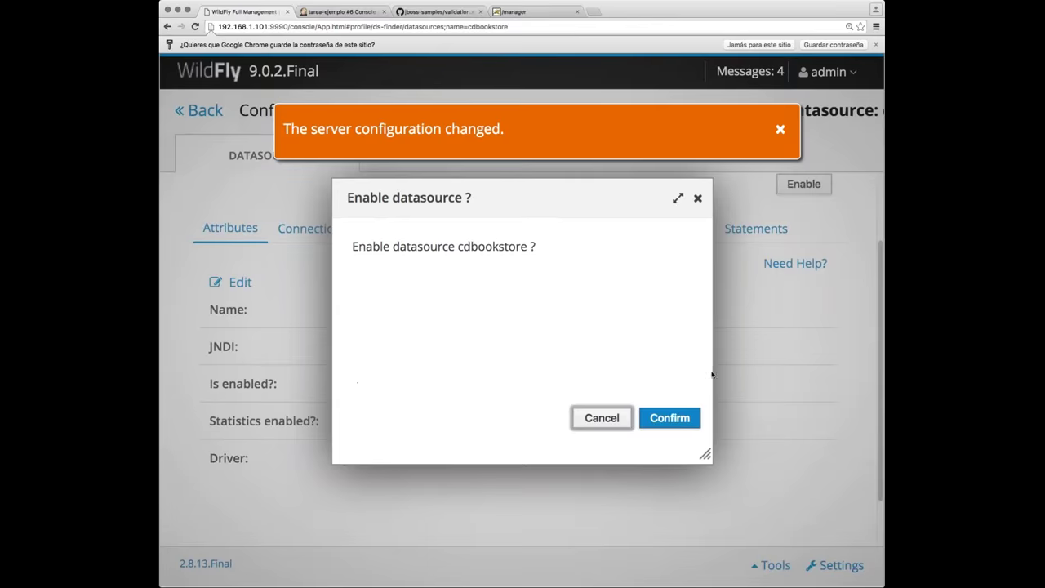
click(667, 420)
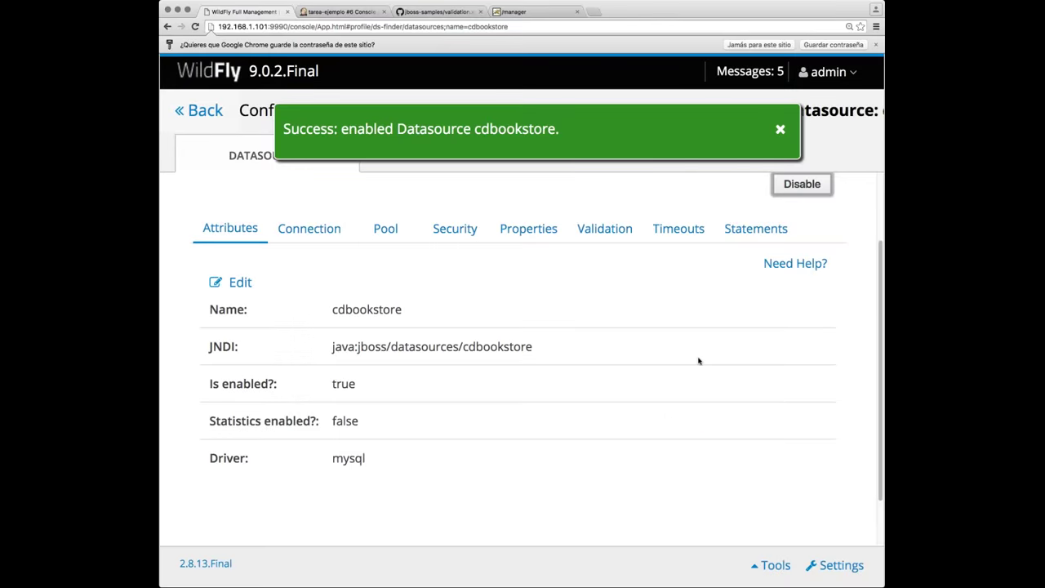
click(348, 12)
click(593, 376)
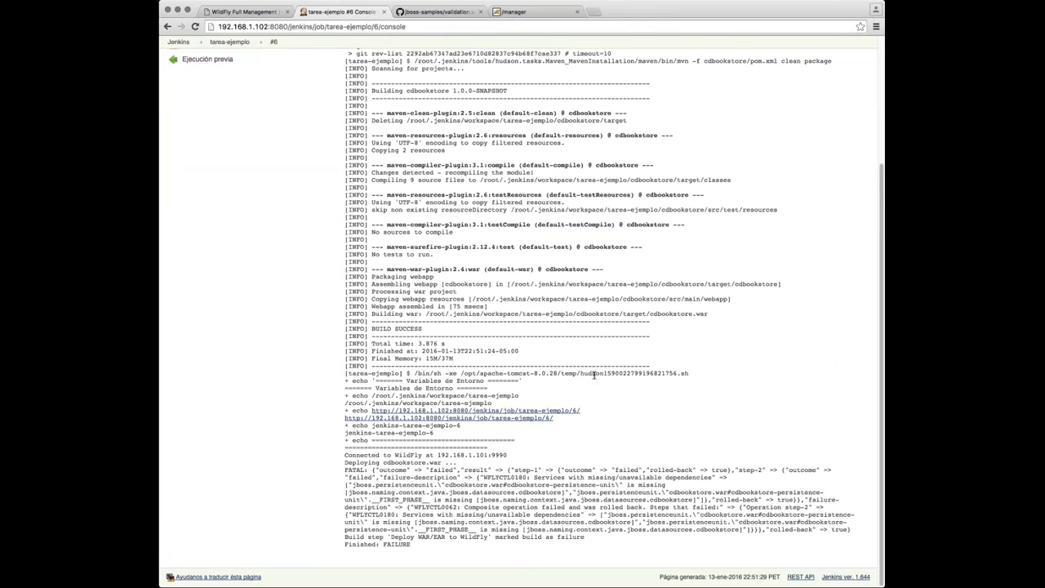
- Put the built WAR's full path from the log into the job's WAR/EAR files field and save
drag(427, 315, 698, 317)
scroll(716, 331, up, 5)
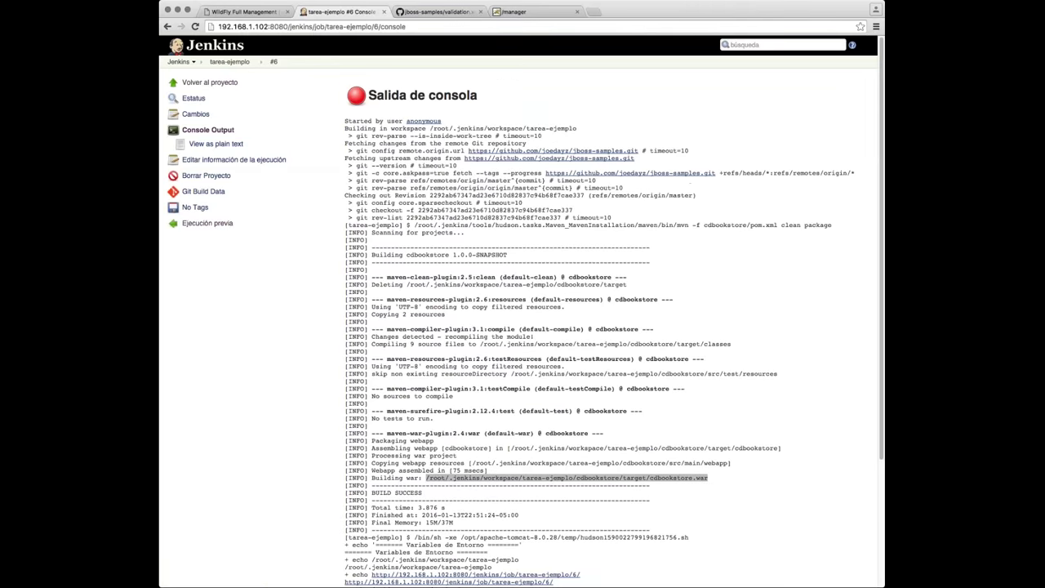
click(210, 83)
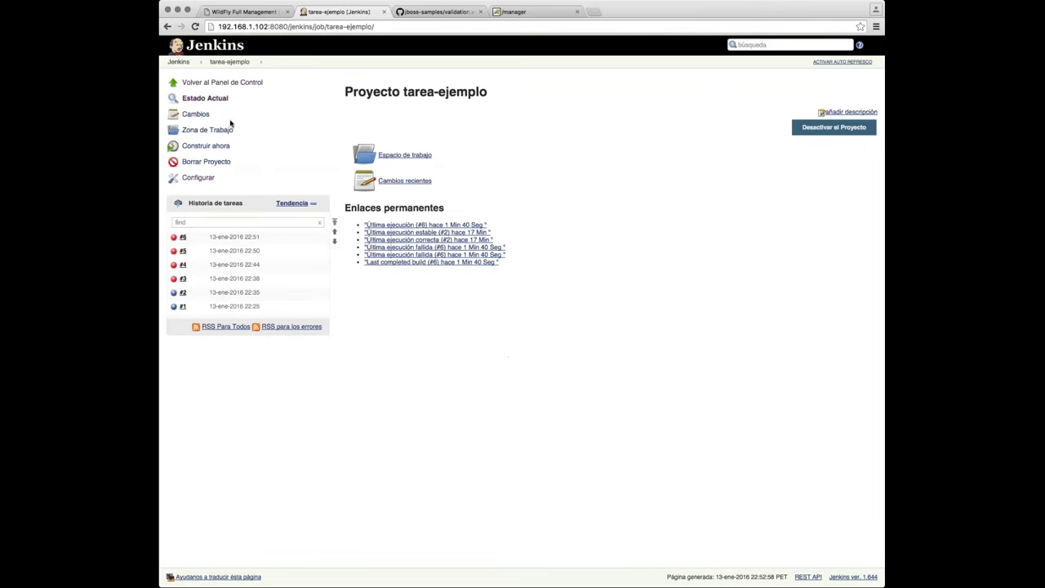
click(199, 175)
scroll(470, 384, down, 15)
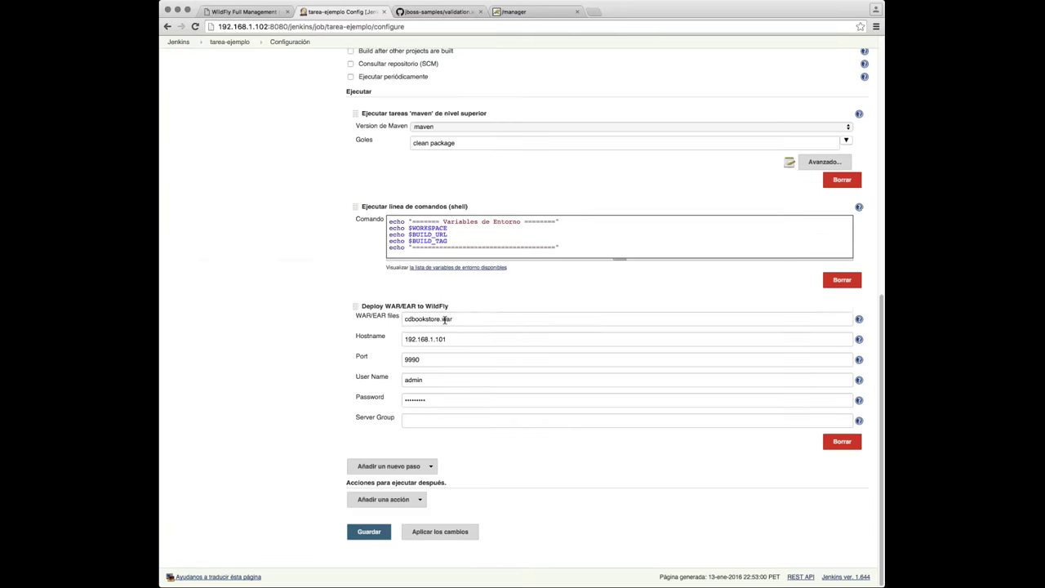
triple_click(445, 319)
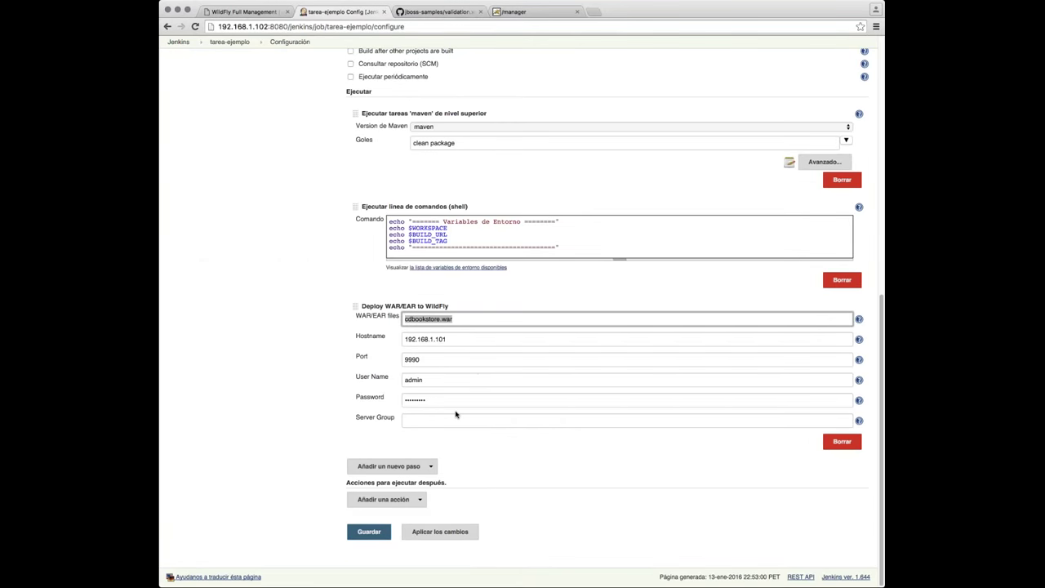
key(super+v)
click(369, 531)
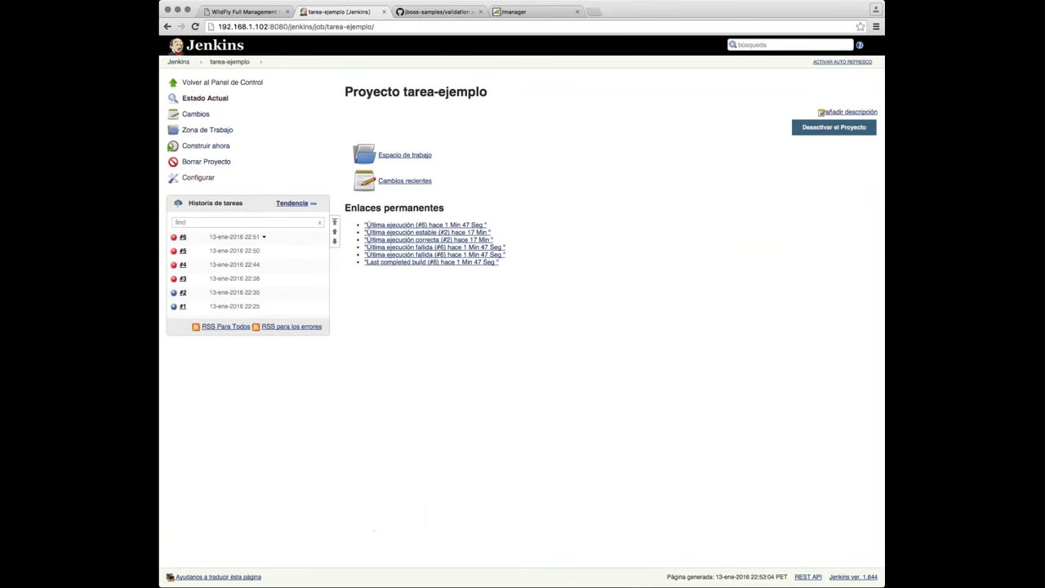
- Apply and save the tarea-ejemplo configuration again, then start build #7
click(198, 177)
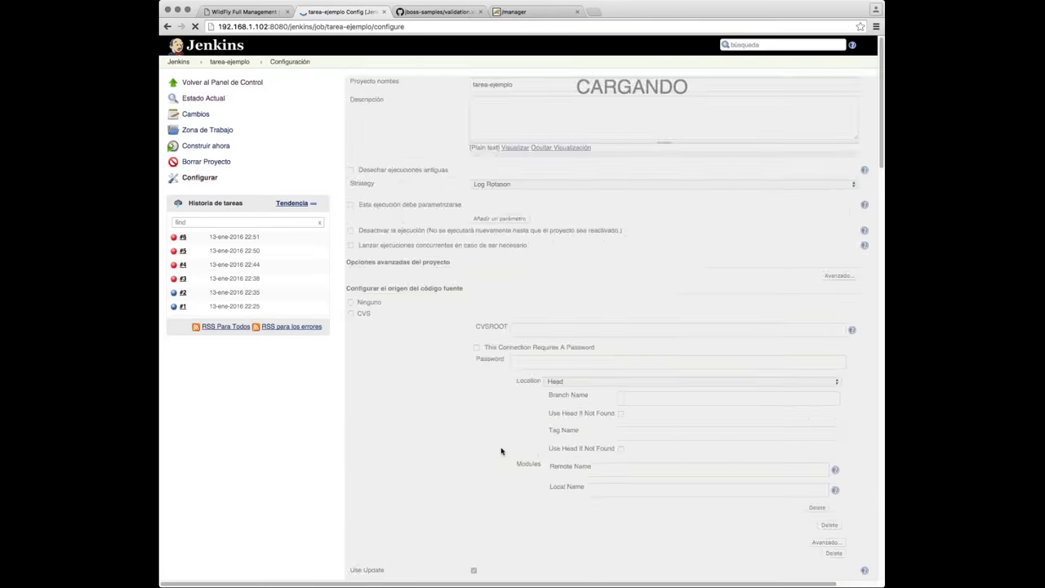
scroll(499, 441, down, 15)
click(422, 531)
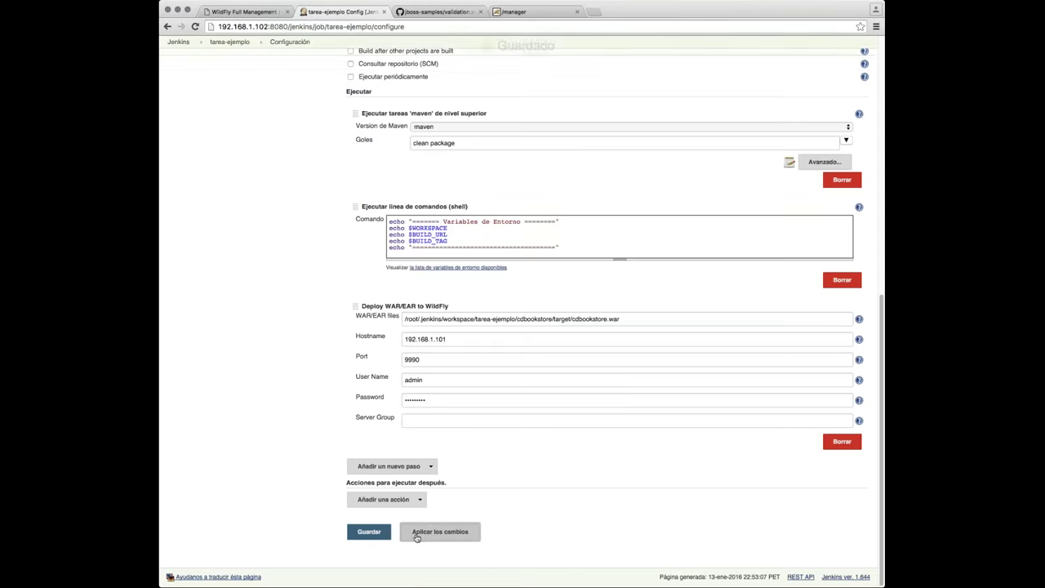
click(369, 531)
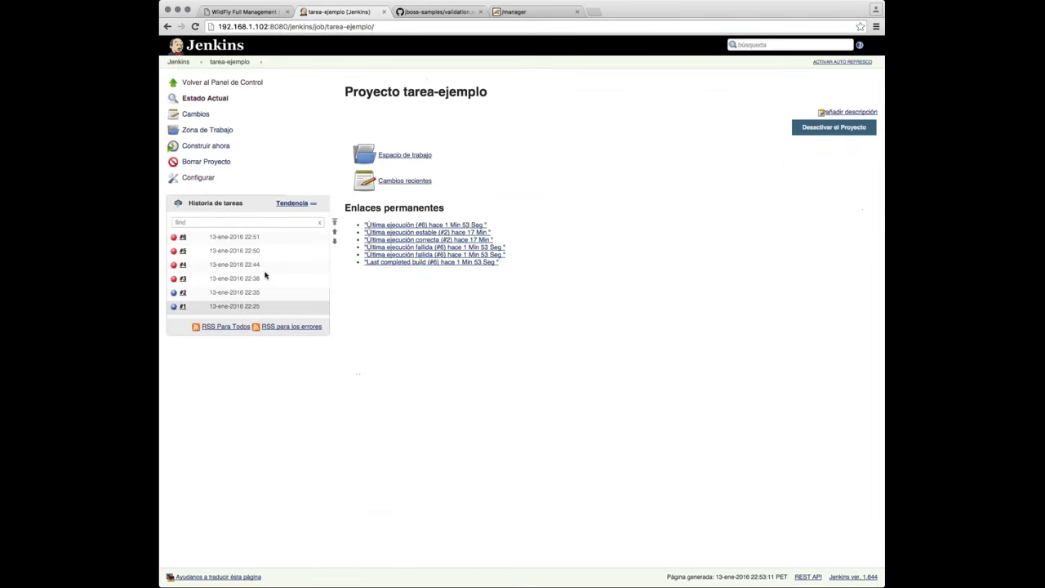
click(205, 146)
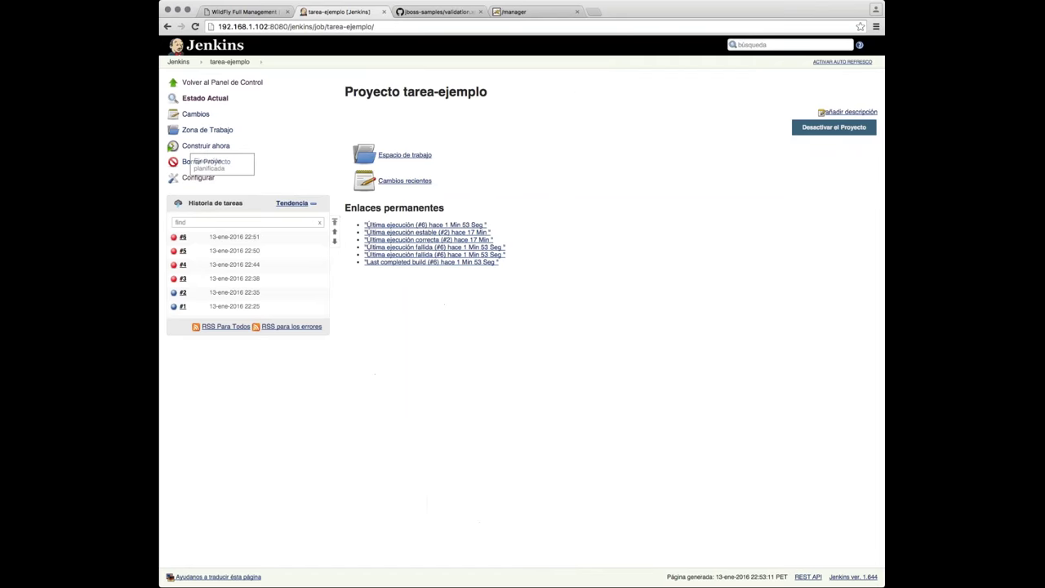
click(264, 237)
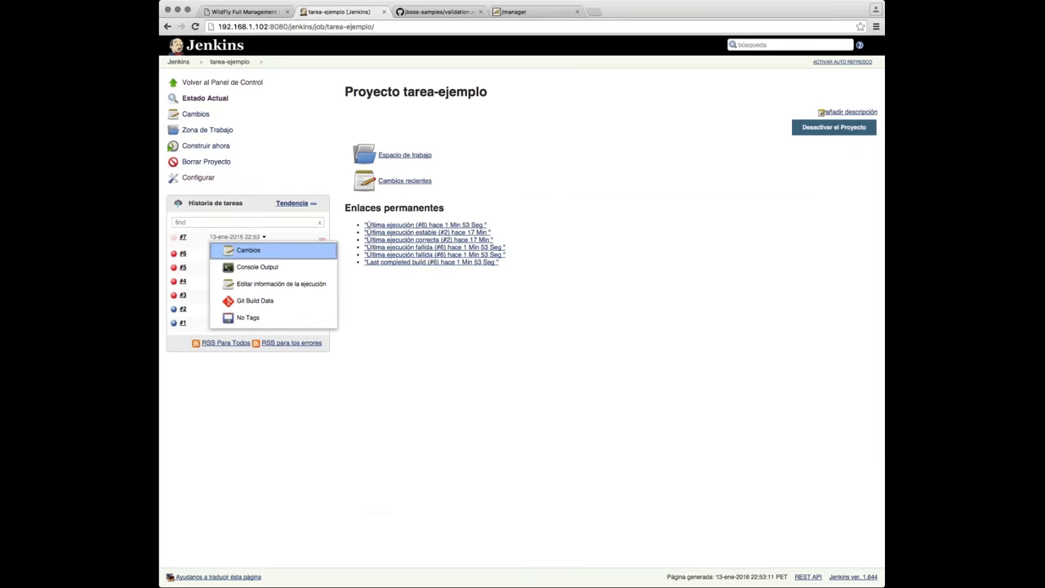
- Read build #7's console output through to its Finished: FAILURE line
click(257, 267)
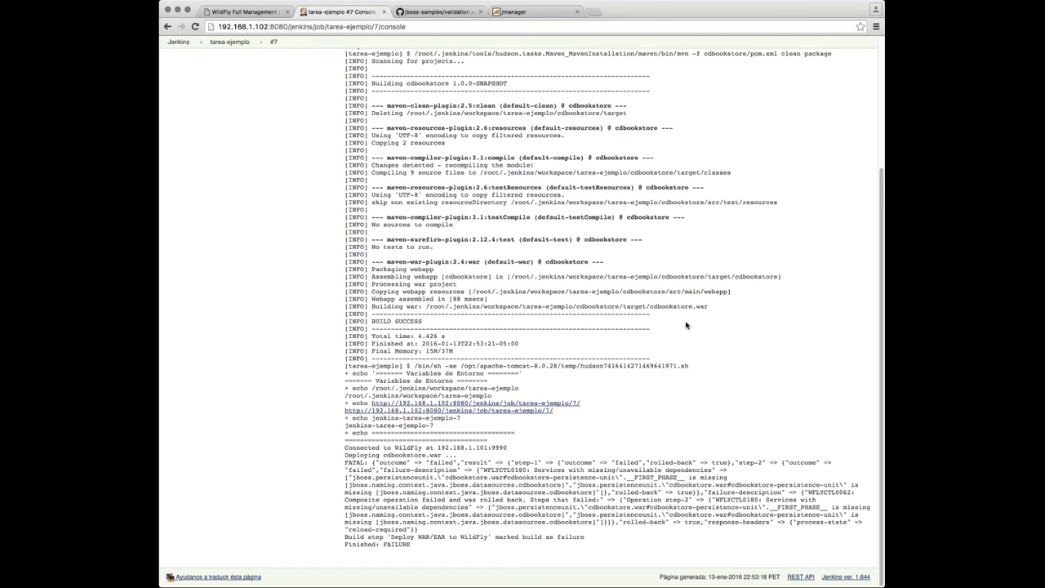
key(super+Tab)
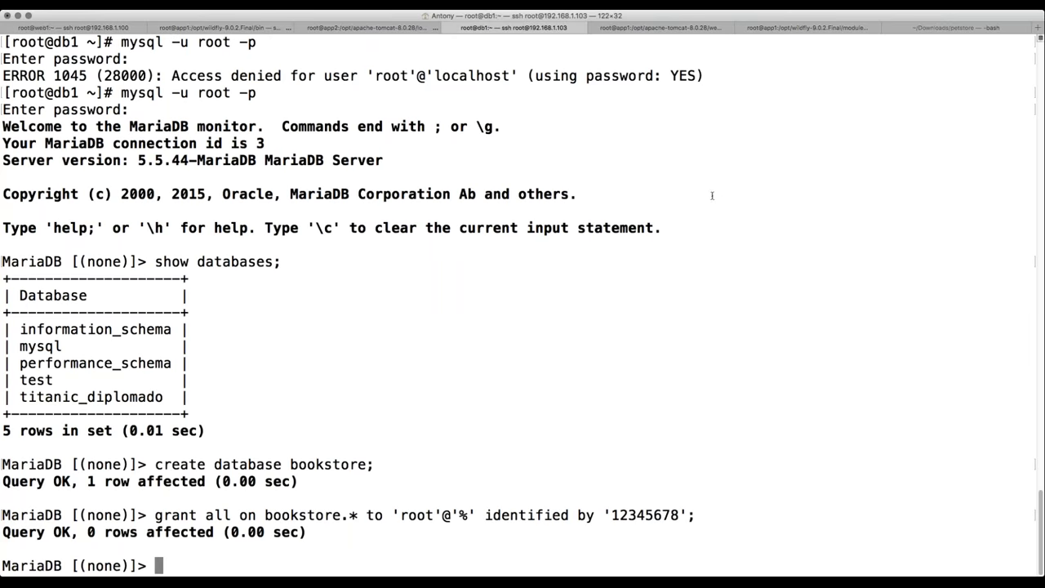
- Scroll through the deploy ERROR lines in app1's WildFly server log
click(245, 27)
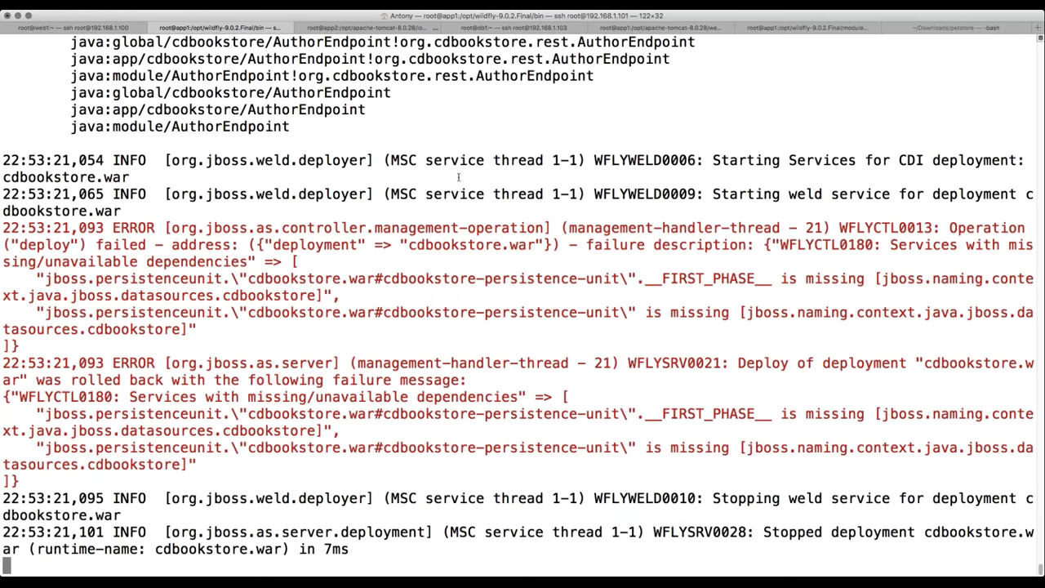
scroll(399, 233, up, 10)
scroll(406, 238, down, 2)
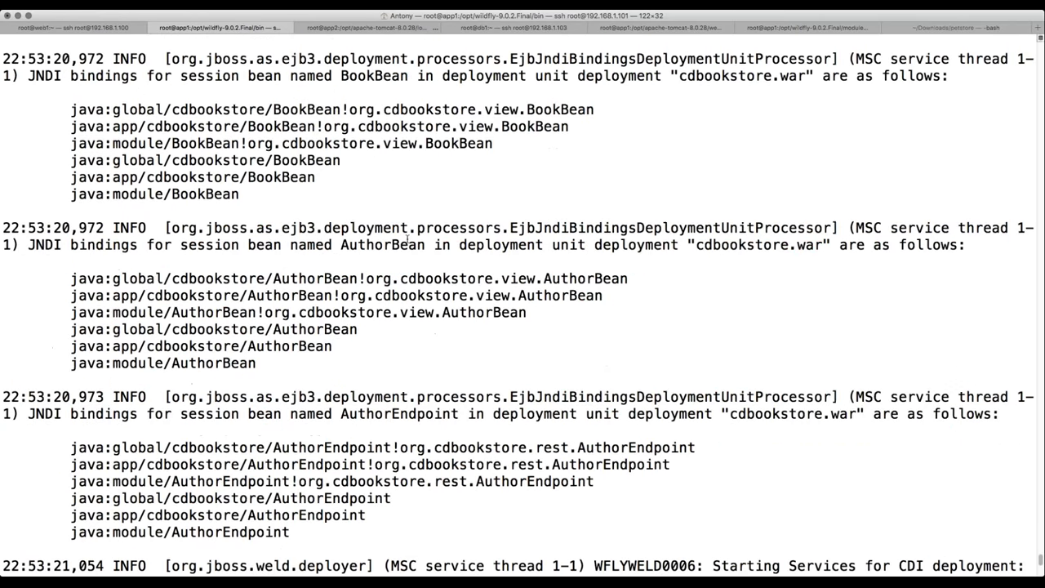
scroll(406, 238, up, 5)
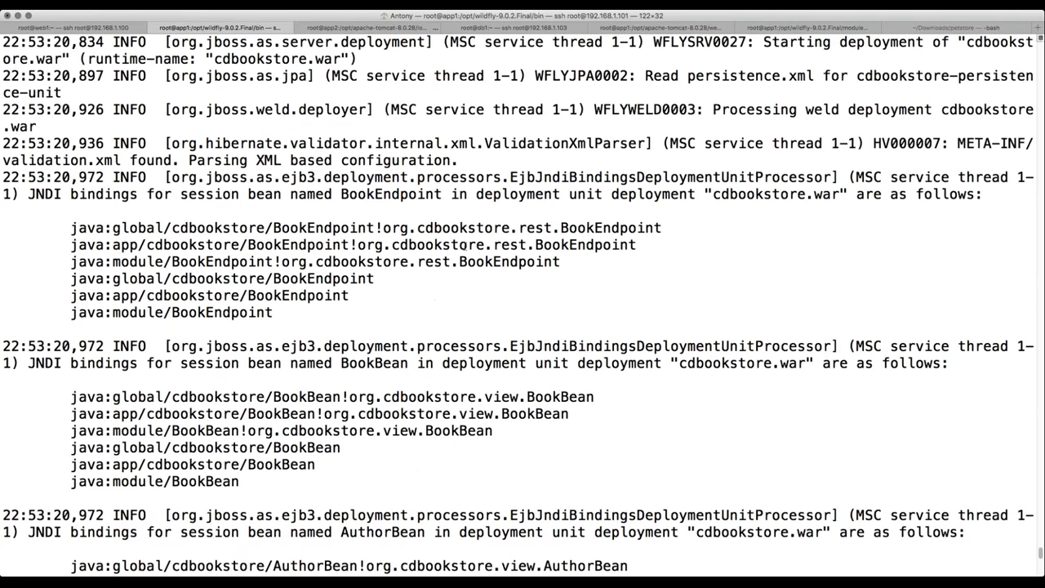
scroll(465, 245, down, 6)
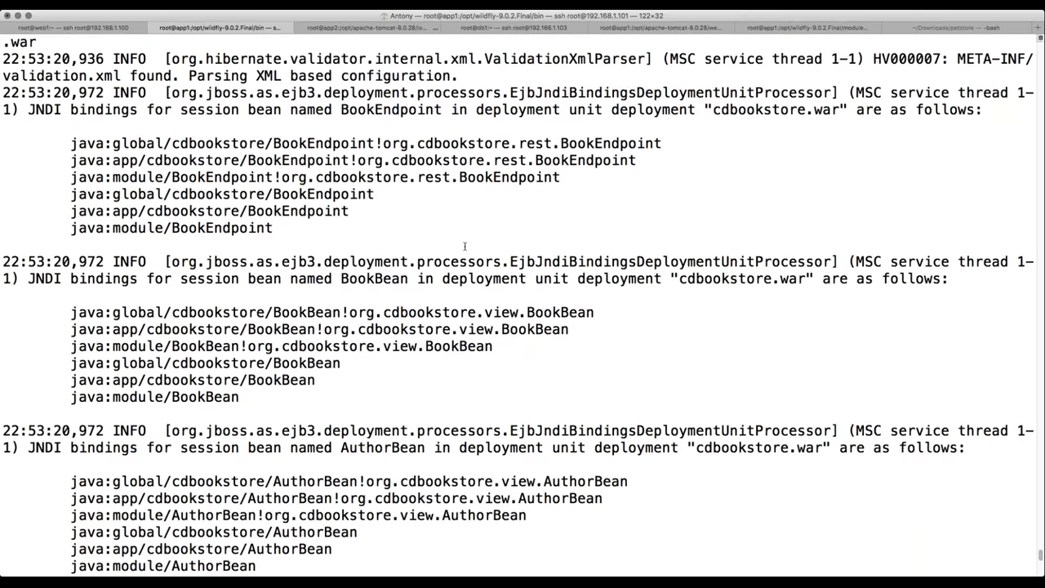
scroll(464, 245, down, 8)
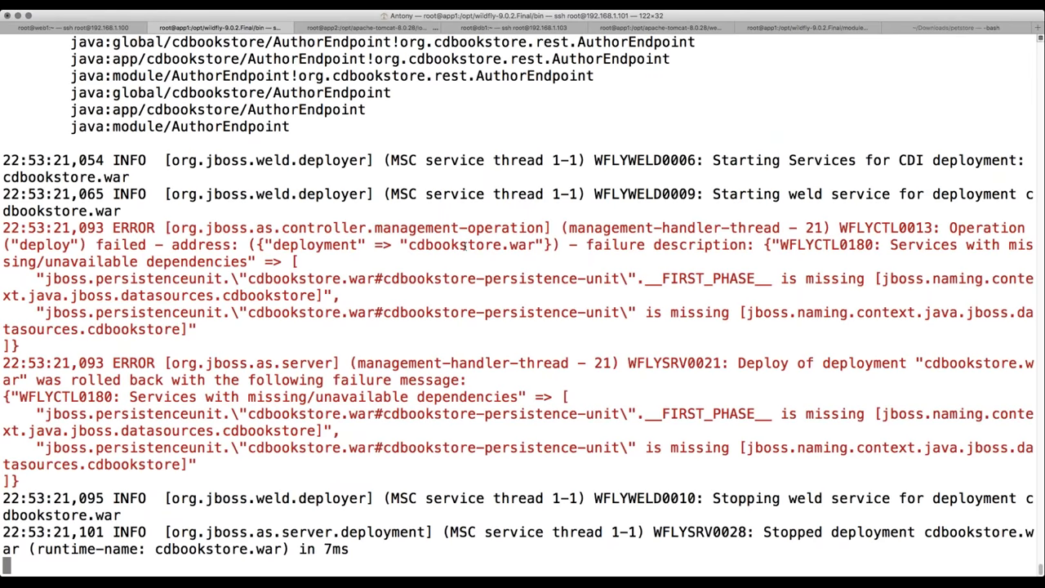
- Check app2's Tomcat build log, then bring up app1's persistence.xml in vim
click(378, 30)
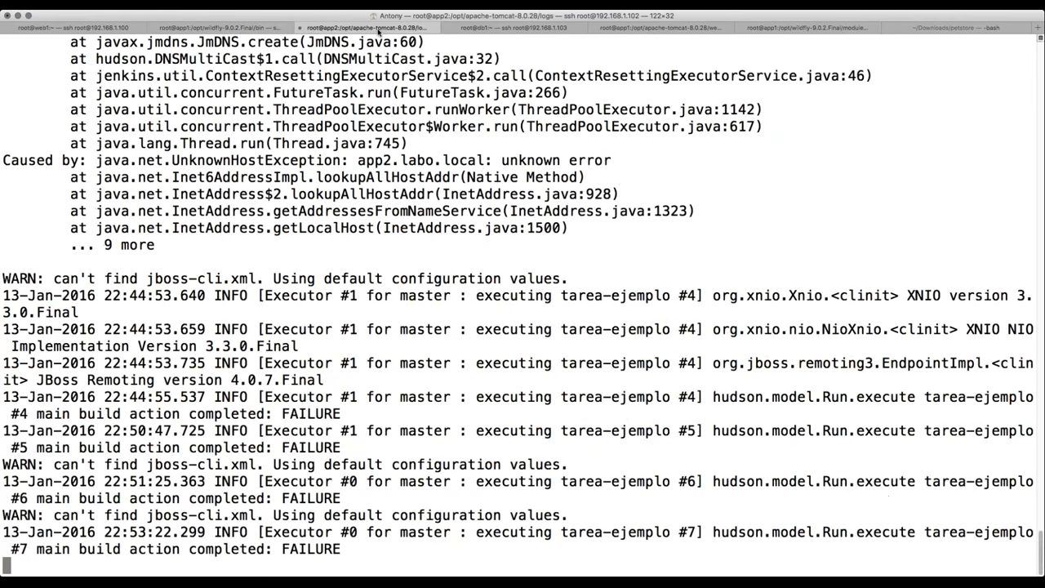
click(470, 30)
click(627, 31)
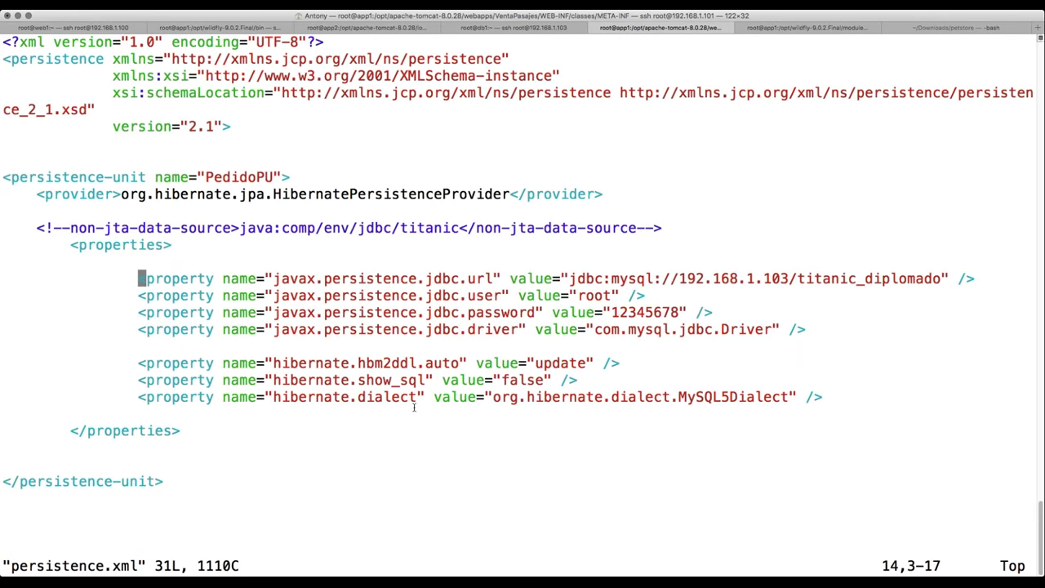
- Quit vim and change into the WildFly installation directory under /opt, listing its contents
text(:q)
key(Return)
key(Return)
key(Return)
key(Return)
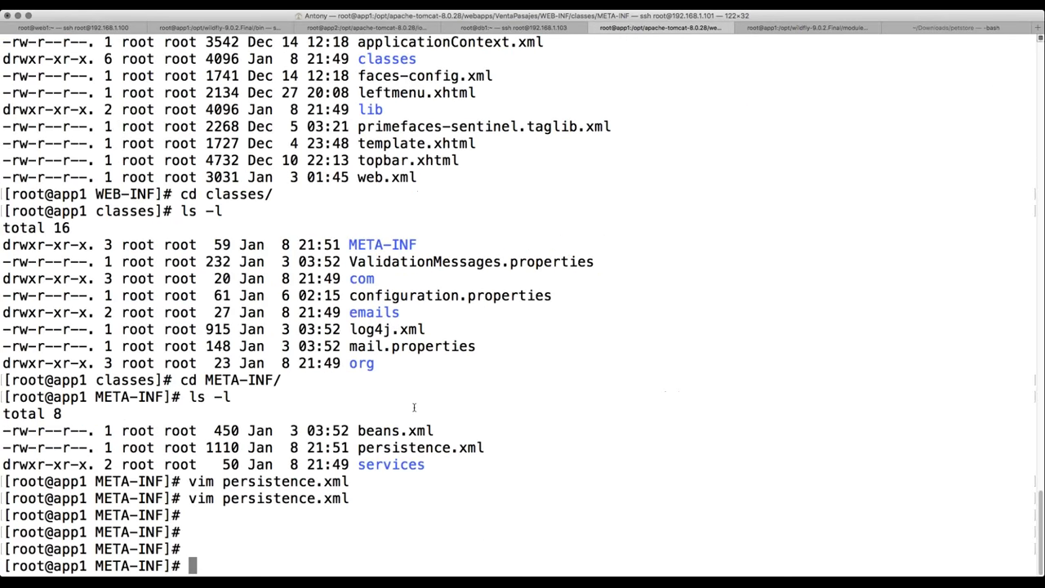
text(cd ..)
key(Return)
text(cd ..)
key(Return)
text(cd ..)
key(Return)
text(cd ..)
key(Return)
text(cd ..)
key(Return)
text(cd /)
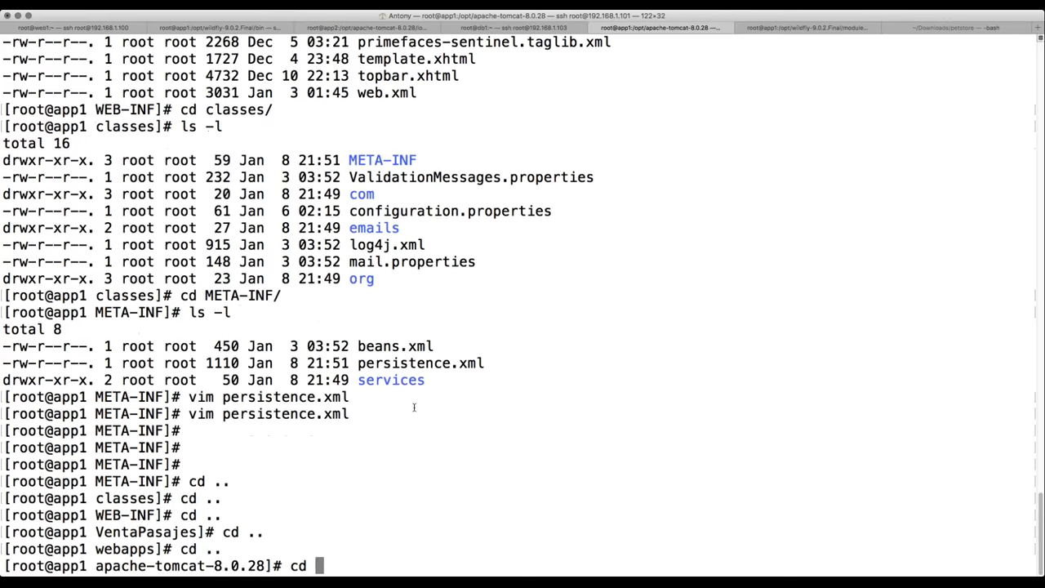
text(opt/w)
key(Tab)
key(Return)
text(ls -l)
key(Return)
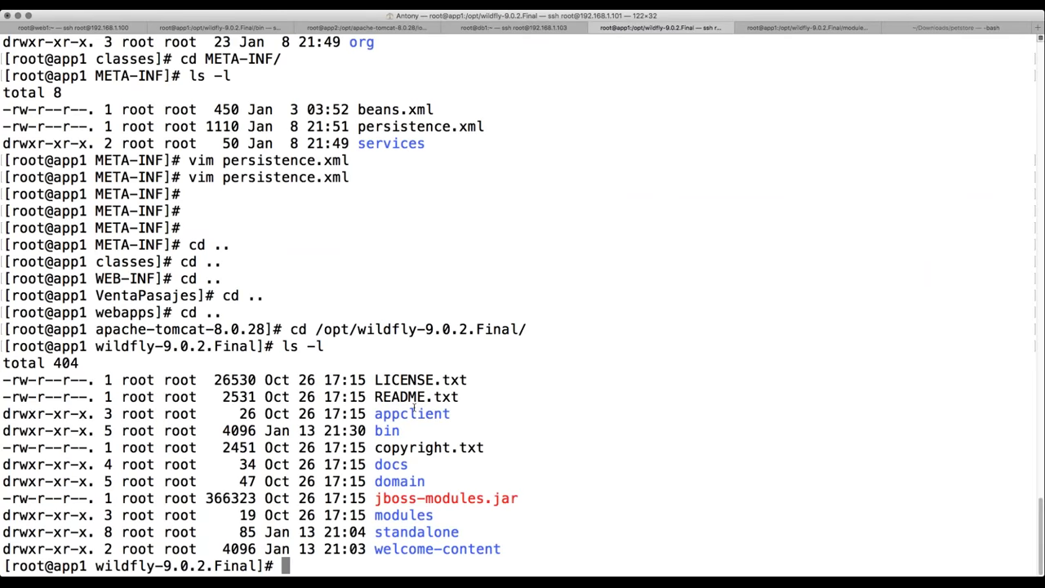
- From WildFly's bin directory, launch jboss-cli.sh and connect to 192.168.1.101
text(cd bi)
key(Tab)
key(Return)
text(ls -l)
key(Return)
text(./jb)
key(Tab)
text(.sh)
key(Return)
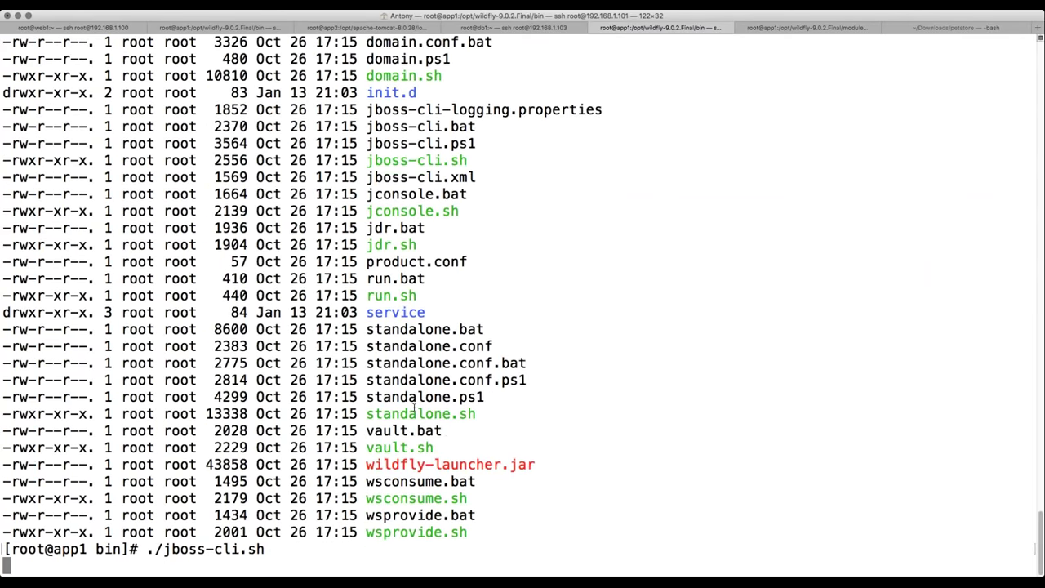
text(co)
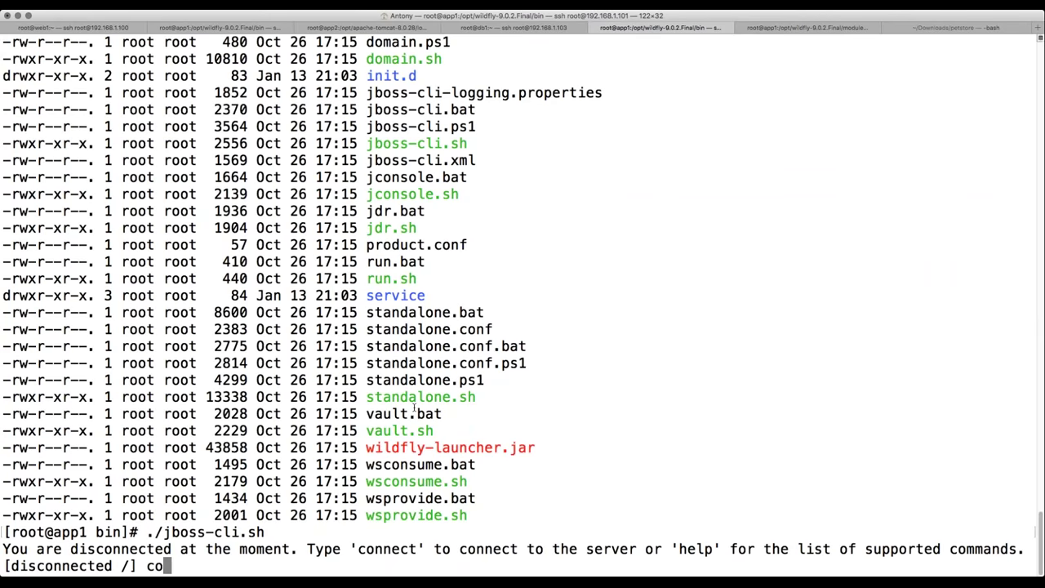
text(nnect 192.168.1.101)
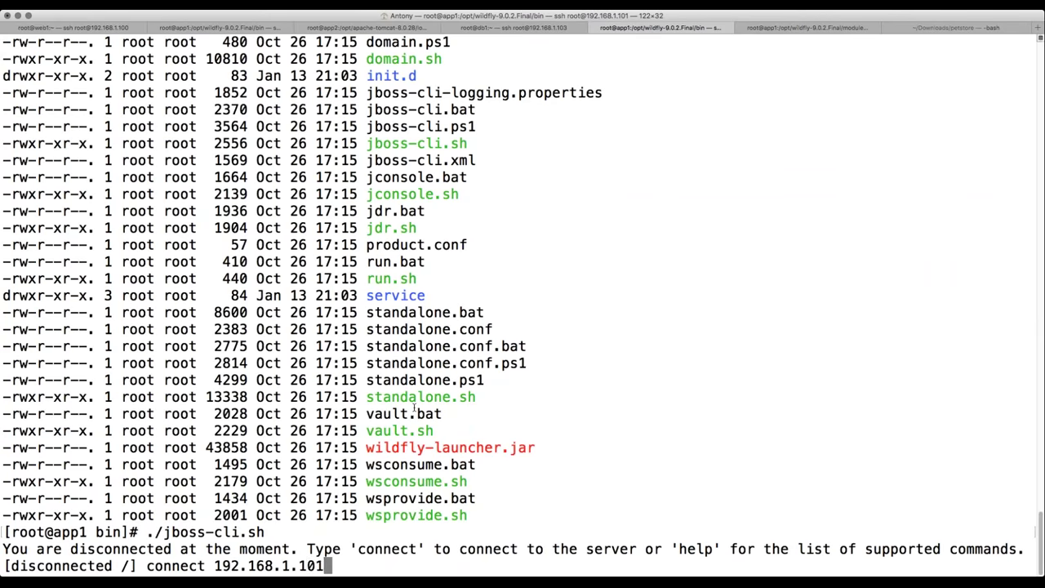
key(Return)
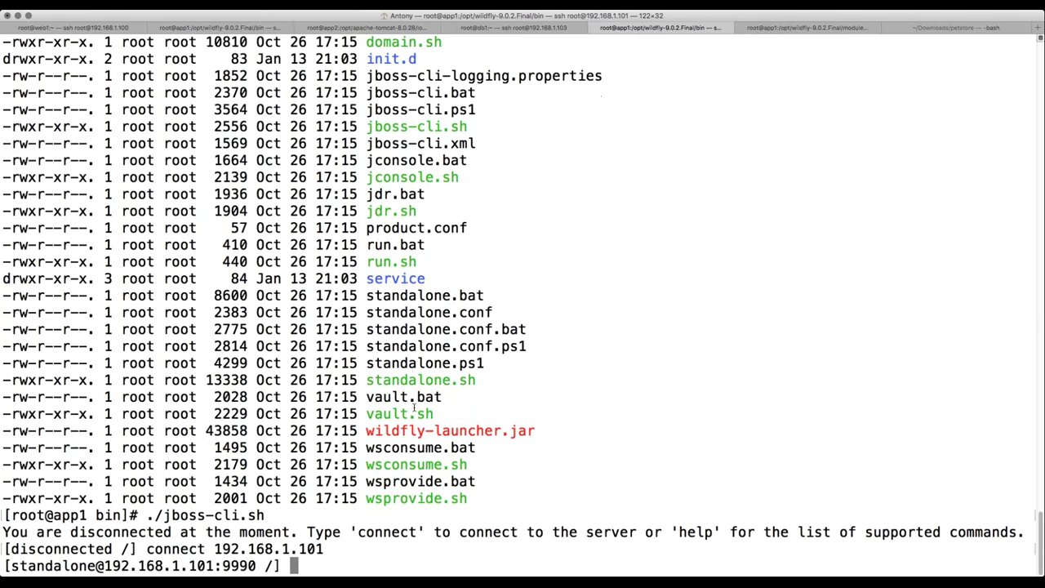
- Run /subsystem=datasources:read-resource to read the datasources configuration, then rerun it
text(su)
key(BackSpace)
key(BackSpace)
text(/subsystem=da)
key(Tab)
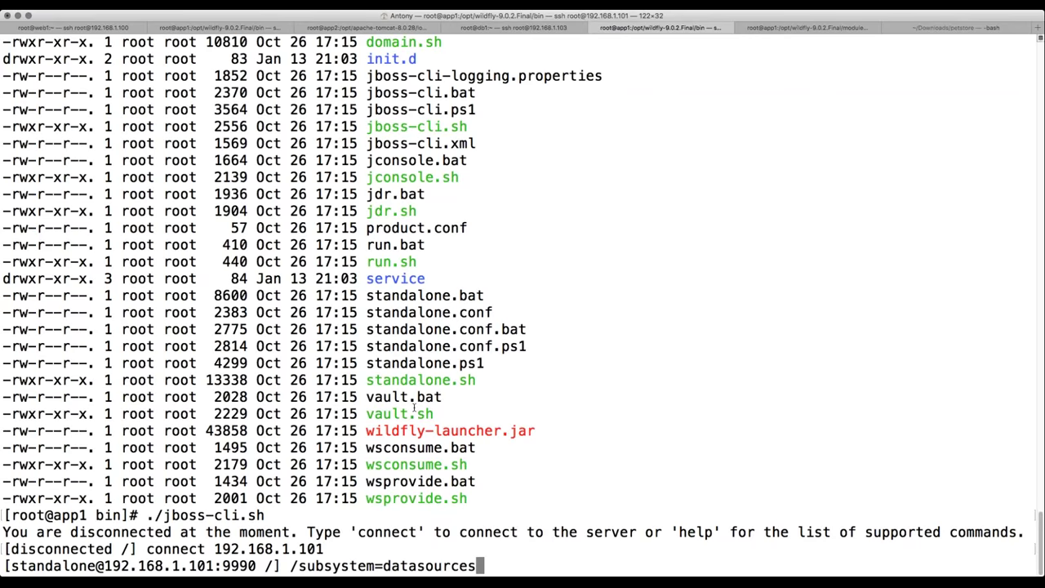
text(:re)
key(Tab)
text(ad)
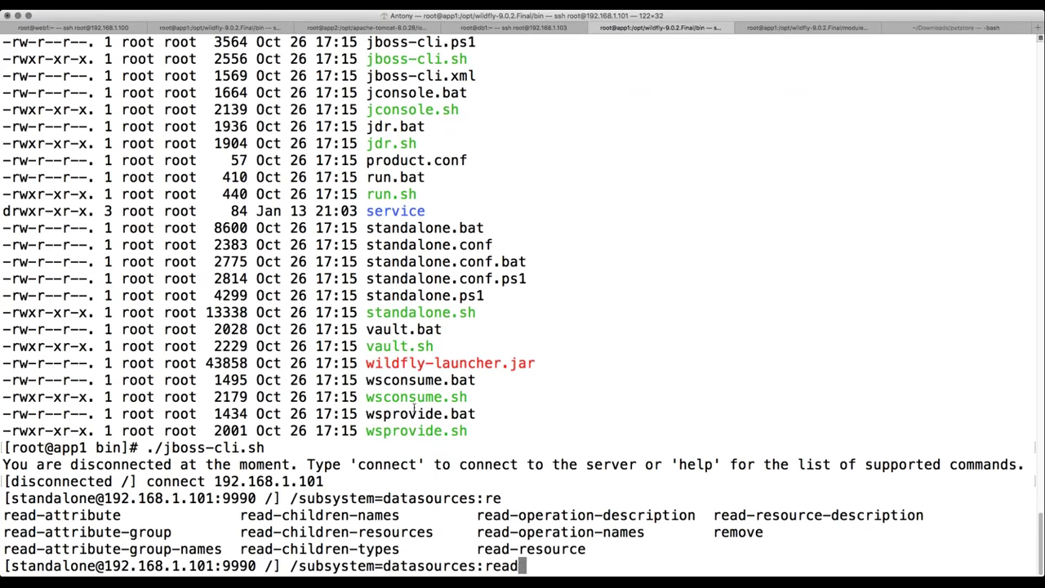
text(--)
key(Tab)
key(Return)
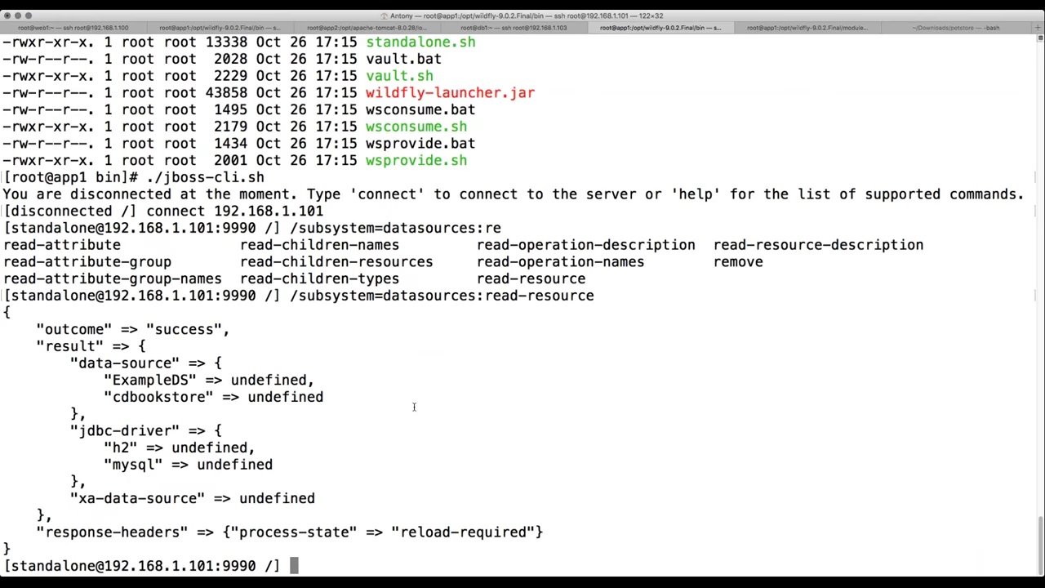
key(super+Tab)
key(Up)
key(Return)
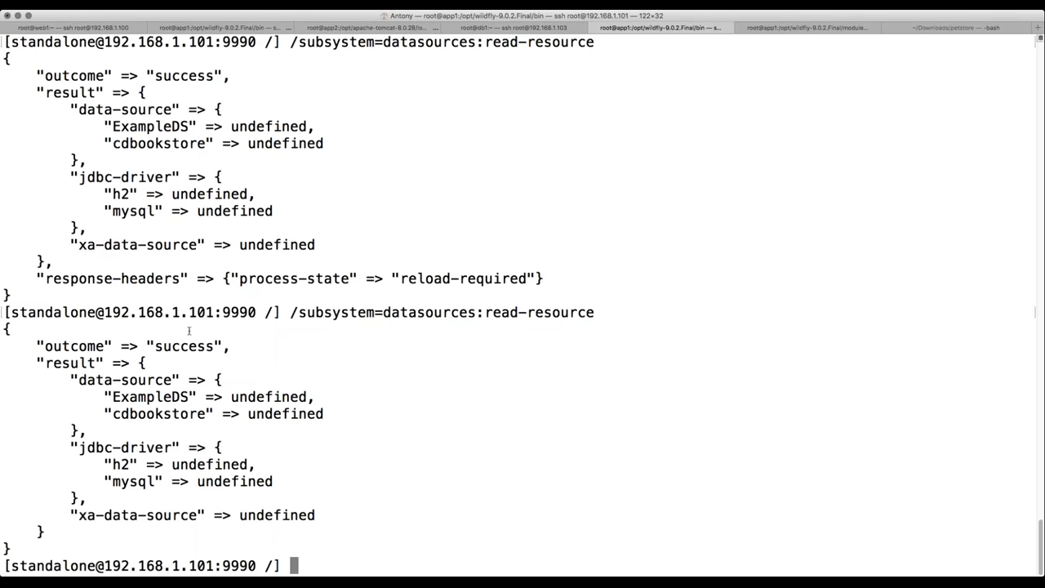
- Try read-resource-description with recursive-depth on the datasources subsystem, then clear the command line
key(Up)
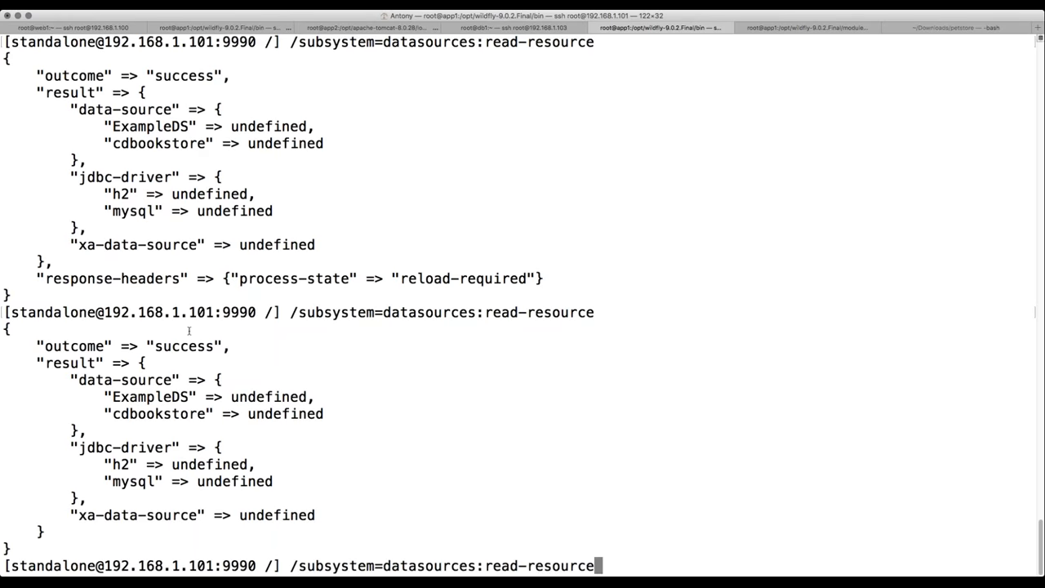
key(Tab)
key(Tab)
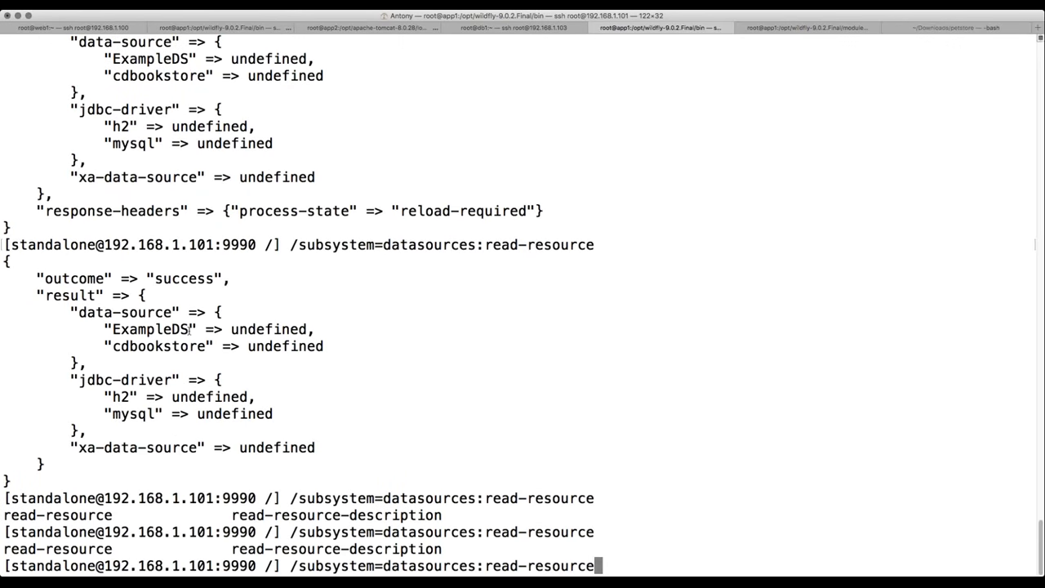
key(Tab)
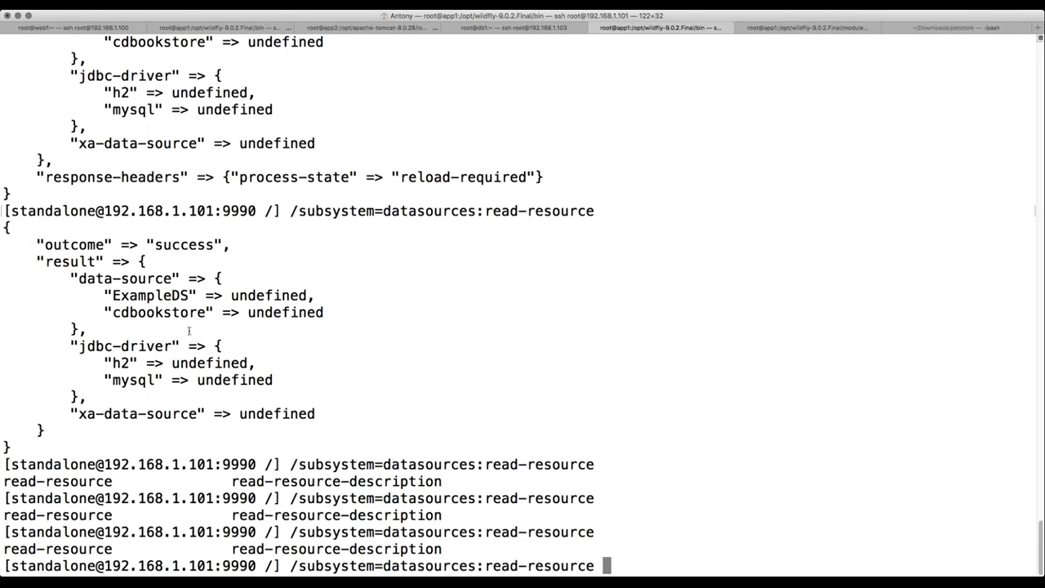
key(BackSpace)
text(-d)
key(Tab)
key(Tab)
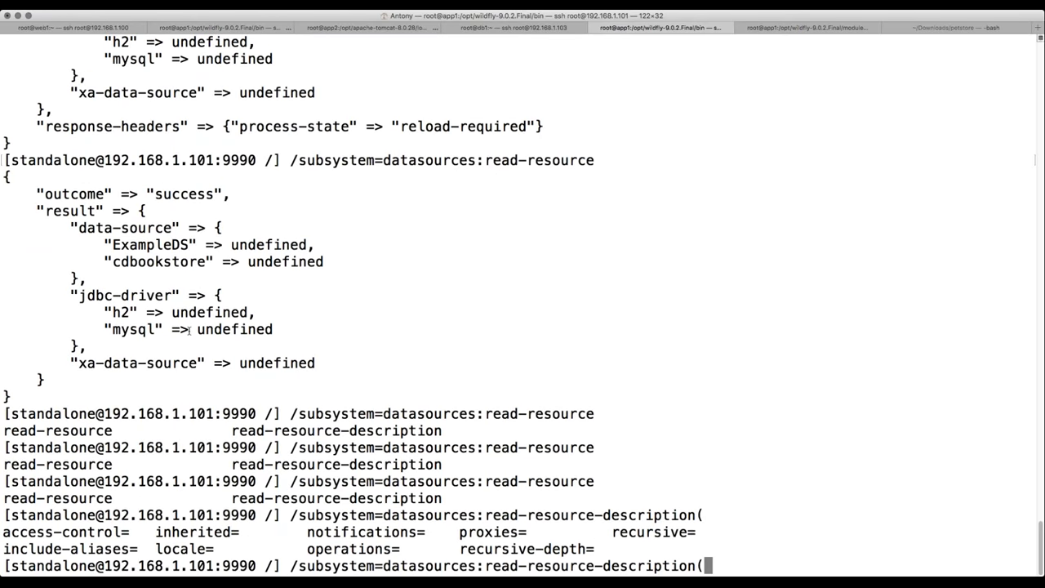
text(r)
key(Tab)
text(-)
key(Tab)
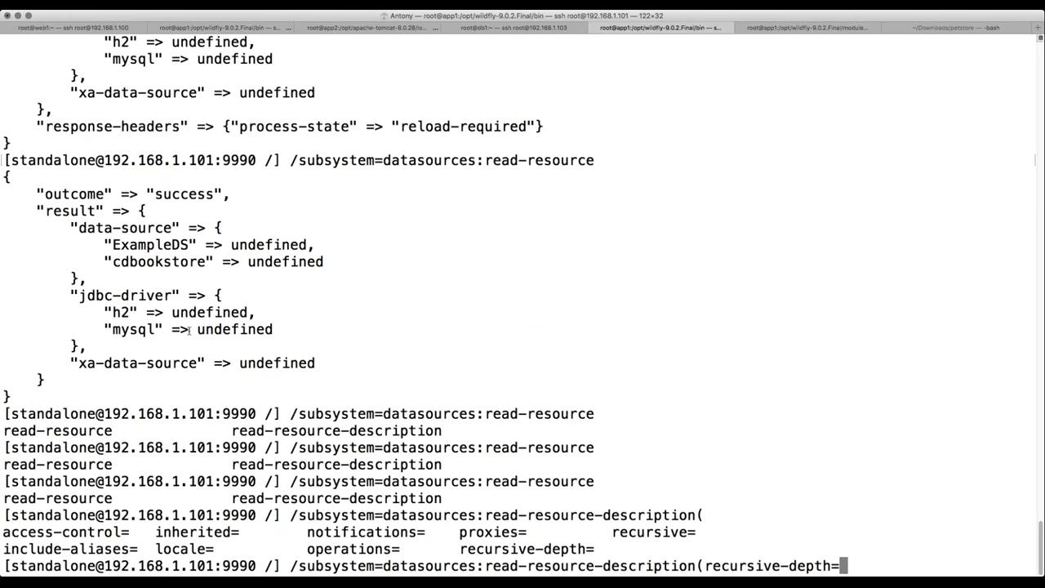
key(BackSpace)
key(BackSpace)
key(BackSpace)
key(BackSpace)
key(BackSpace)
key(BackSpace)
key(BackSpace)
key(BackSpace)
key(BackSpace)
key(BackSpace)
key(BackSpace)
key(BackSpace)
key(BackSpace)
key(BackSpace)
key(BackSpace)
key(BackSpace)
key(BackSpace)
key(BackSpace)
key(BackSpace)
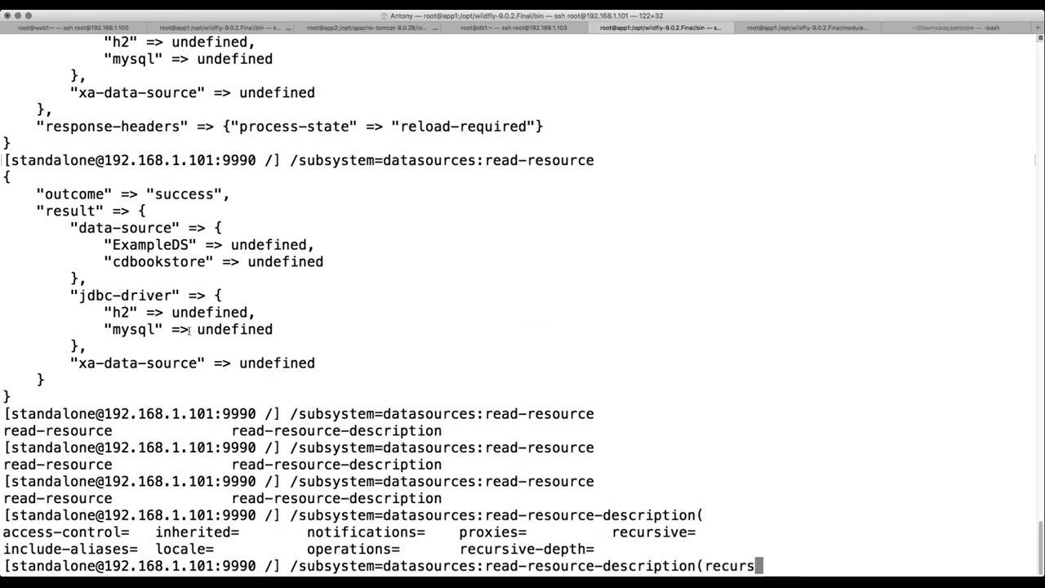
key(BackSpace)
key(BackSpace)
key(BackSpace)
key(BackSpace)
key(BackSpace)
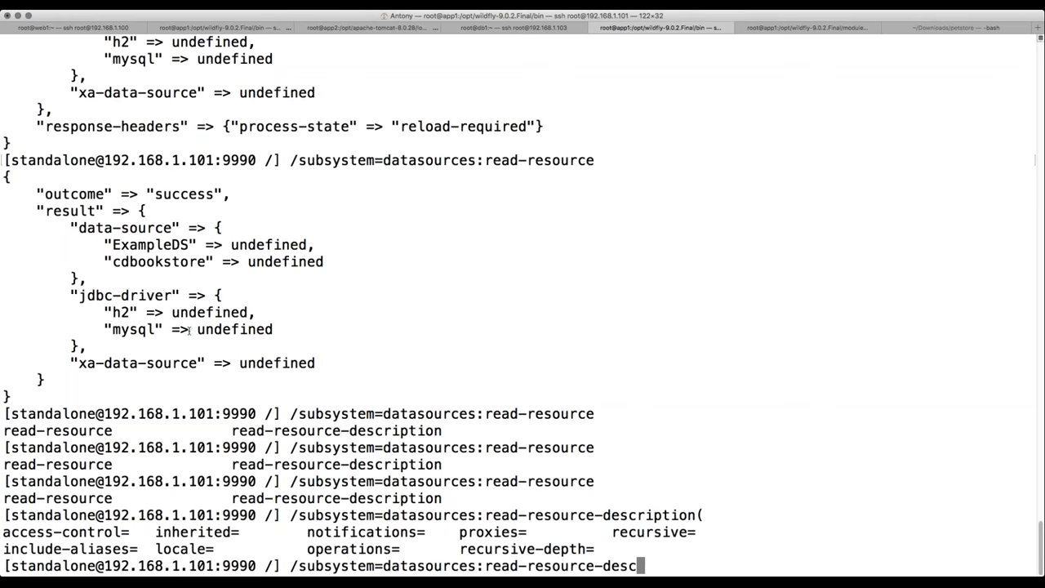
key(BackSpace)
key(BackSpace)
key(BackSpace)
key(BackSpace)
key(BackSpace)
key(BackSpace)
key(BackSpace)
key(BackSpace)
key(BackSpace)
key(BackSpace)
key(BackSpace)
key(BackSpace)
key(BackSpace)
key(BackSpace)
key(BackSpace)
key(BackSpace)
key(BackSpace)
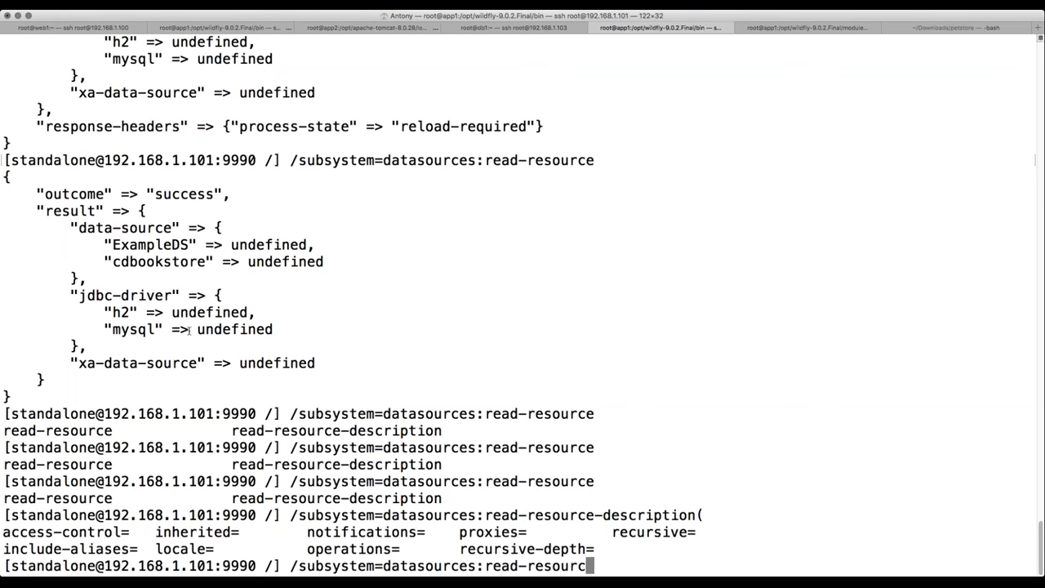
key(BackSpace)
key(BackSpace)
key(BackSpace)
key(BackSpace)
key(BackSpace)
key(BackSpace)
key(BackSpace)
key(BackSpace)
key(BackSpace)
key(BackSpace)
key(BackSpace)
key(BackSpace)
key(BackSpace)
key(BackSpace)
key(BackSpace)
key(BackSpace)
key(BackSpace)
key(BackSpace)
key(BackSpace)
key(BackSpace)
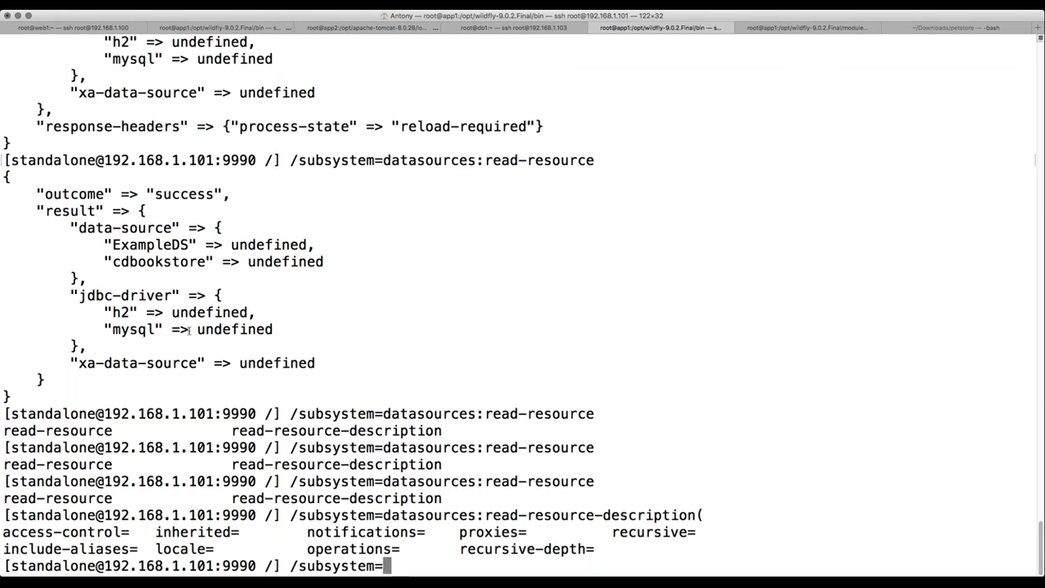
key(BackSpace)
key(BackSpace)
text(dat)
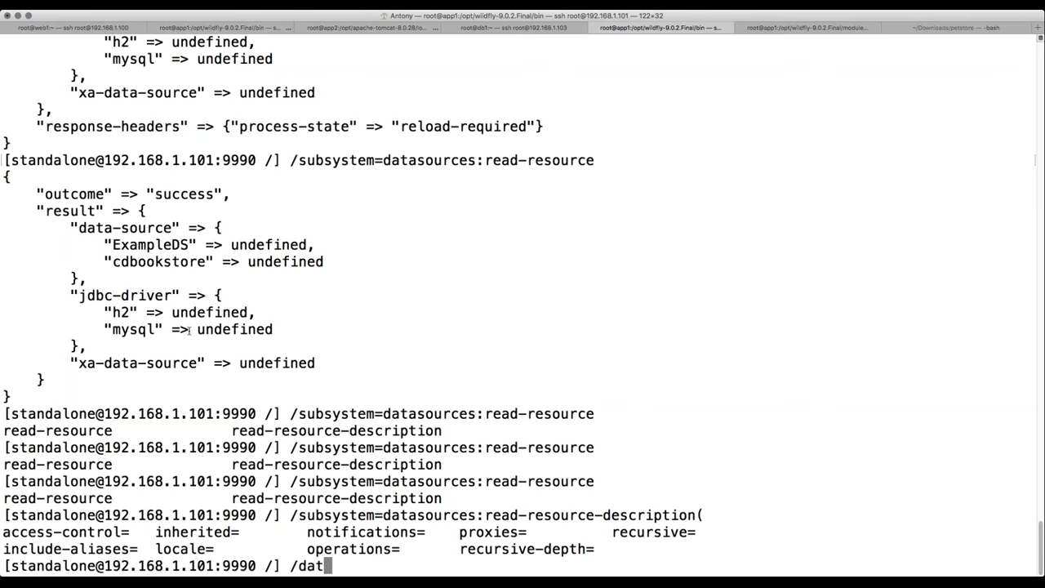
text(a)
key(BackSpace)
key(BackSpace)
key(BackSpace)
key(BackSpace)
key(BackSpace)
- Run /subsystem=datasources/data-source=cdbookstore:read-resource-description, built with Tab completion
text(/su)
key(Tab)
text(da)
key(Tab)
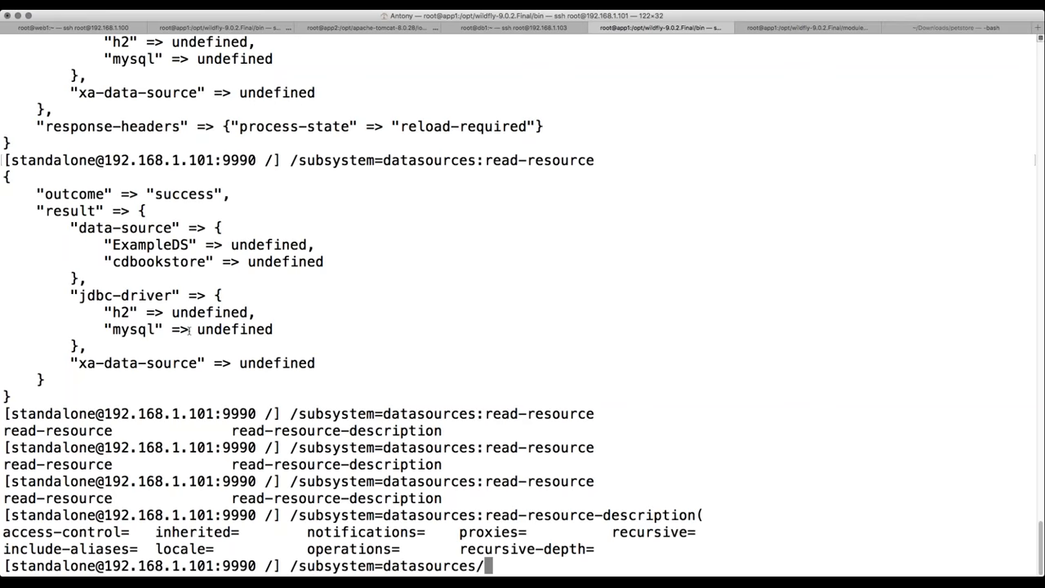
text(d)
key(Tab)
key(Tab)
key(Tab)
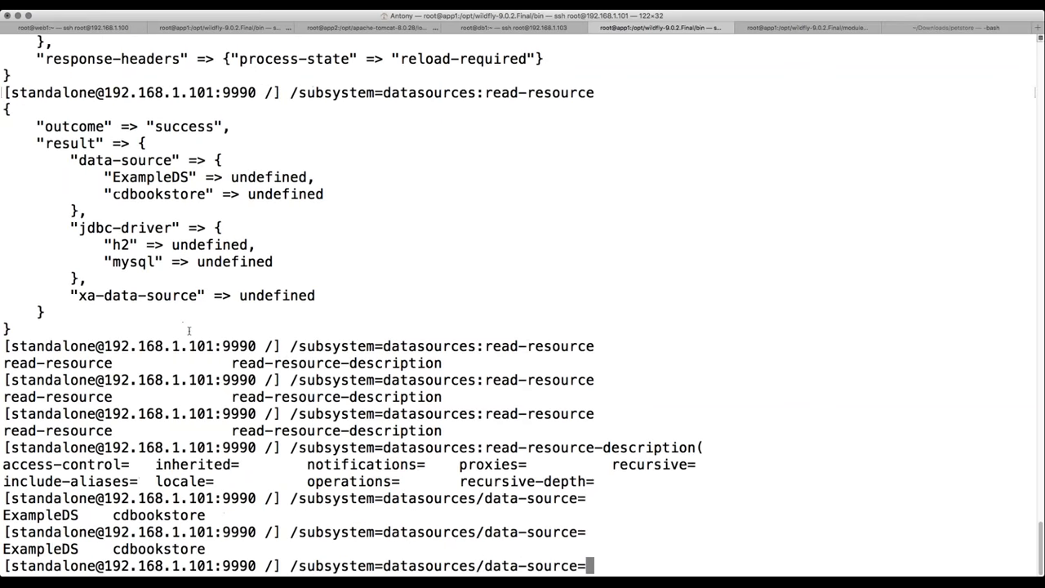
text(c)
key(Tab)
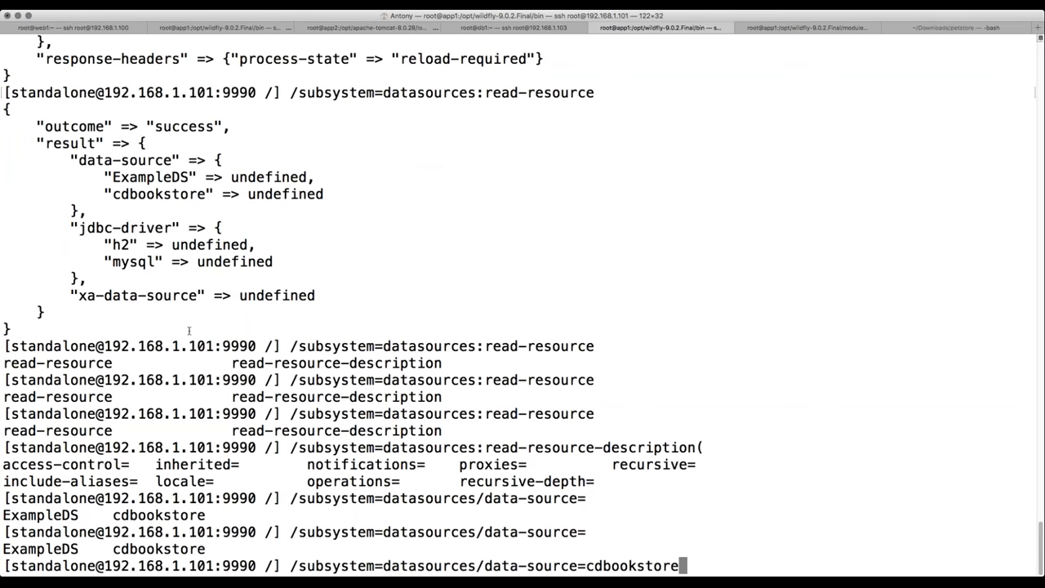
text(:read-)
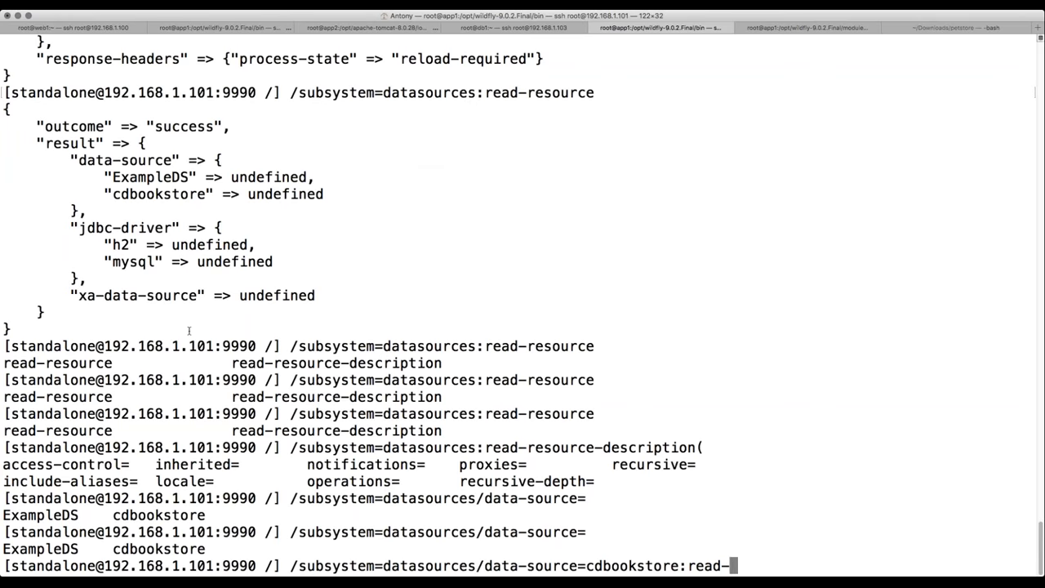
text(r)
key(Tab)
text(-)
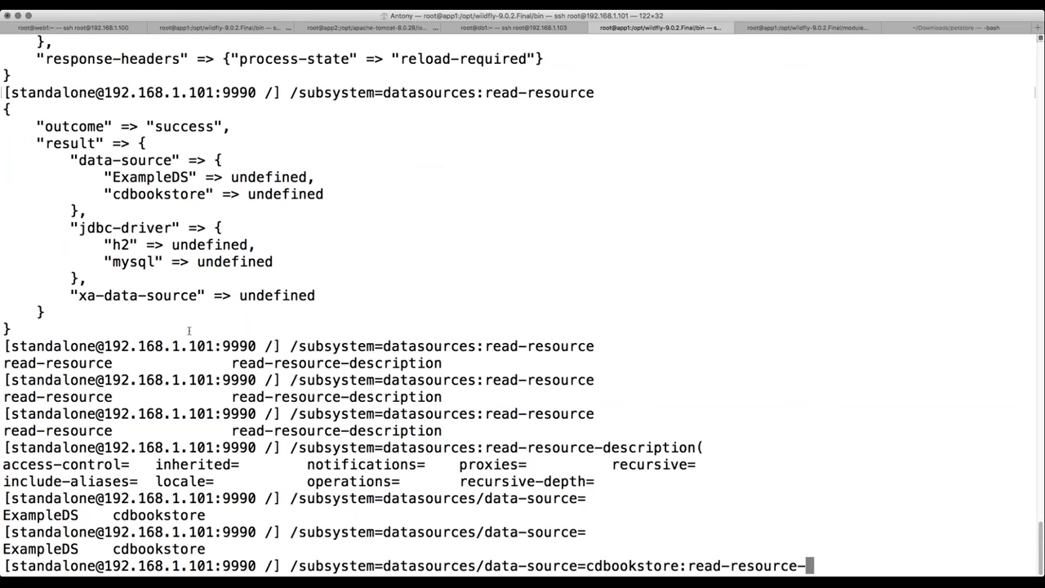
key(Tab)
key(Return)
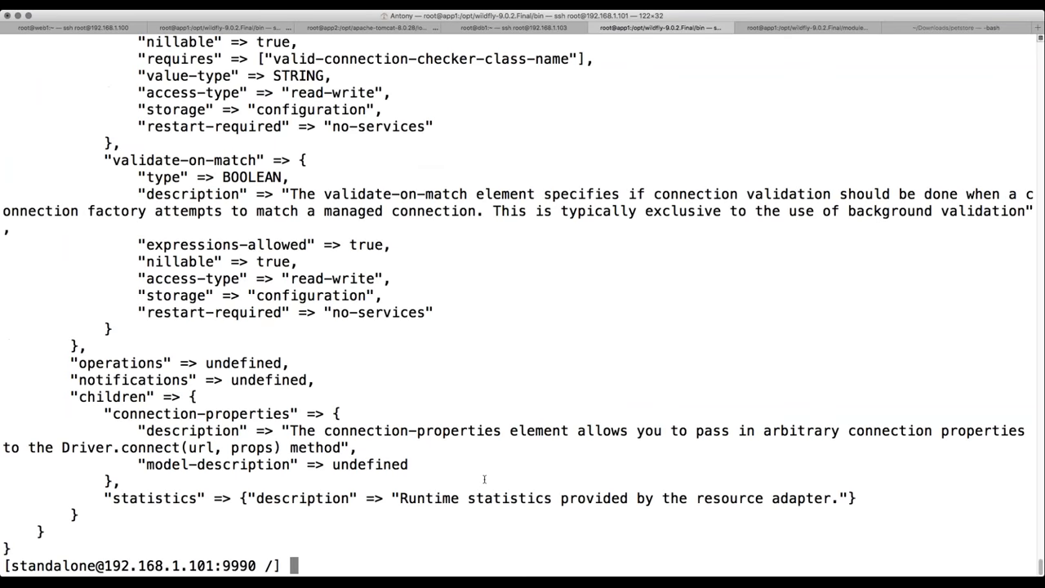
- Scroll back through the cdbookstore description output to allocation-retry at its beginning
scroll(482, 459, up, 8)
scroll(489, 481, up, 13)
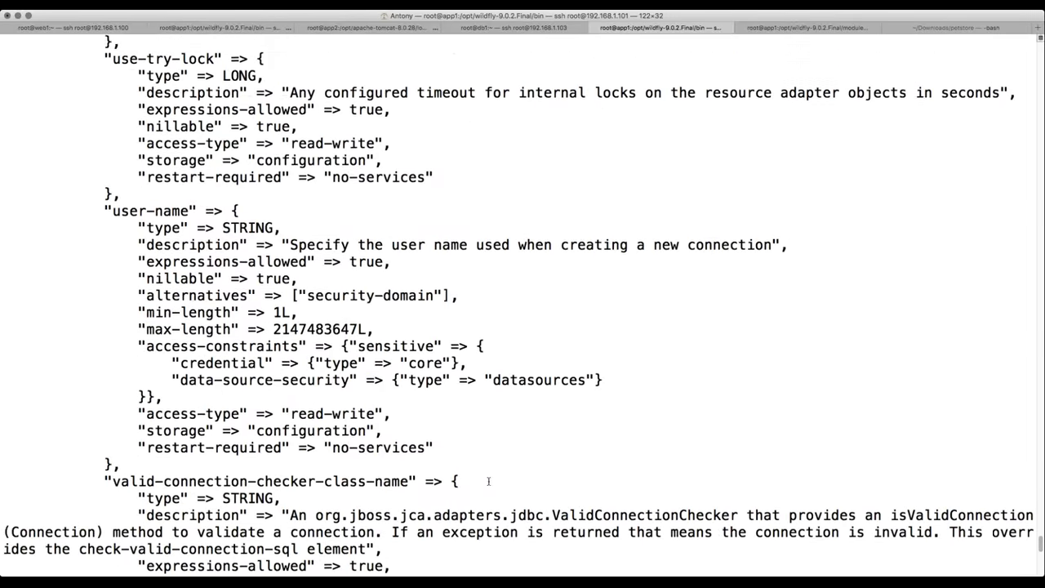
scroll(488, 481, up, 20)
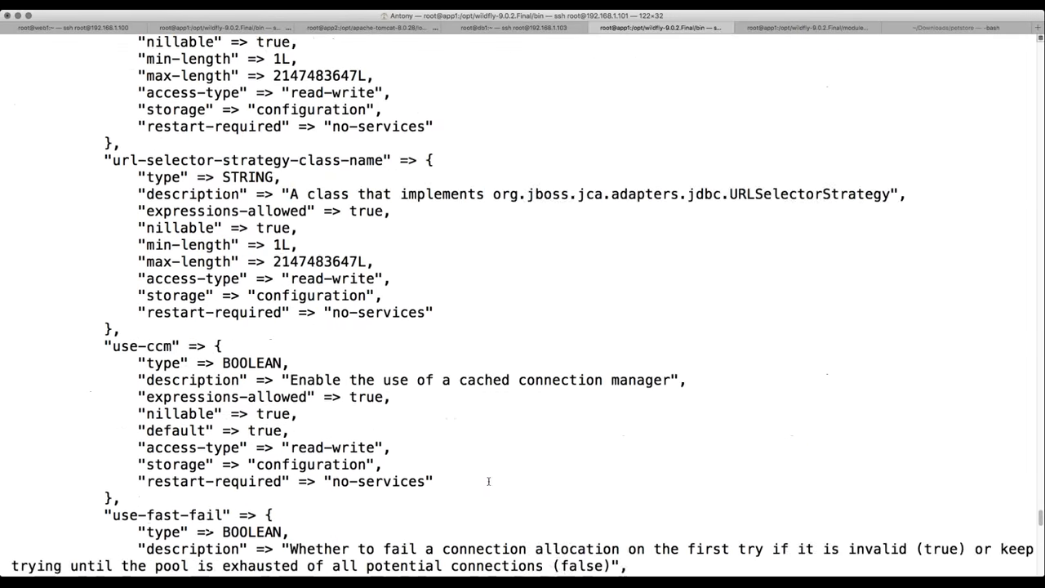
scroll(488, 481, up, 5)
scroll(488, 481, up, 10)
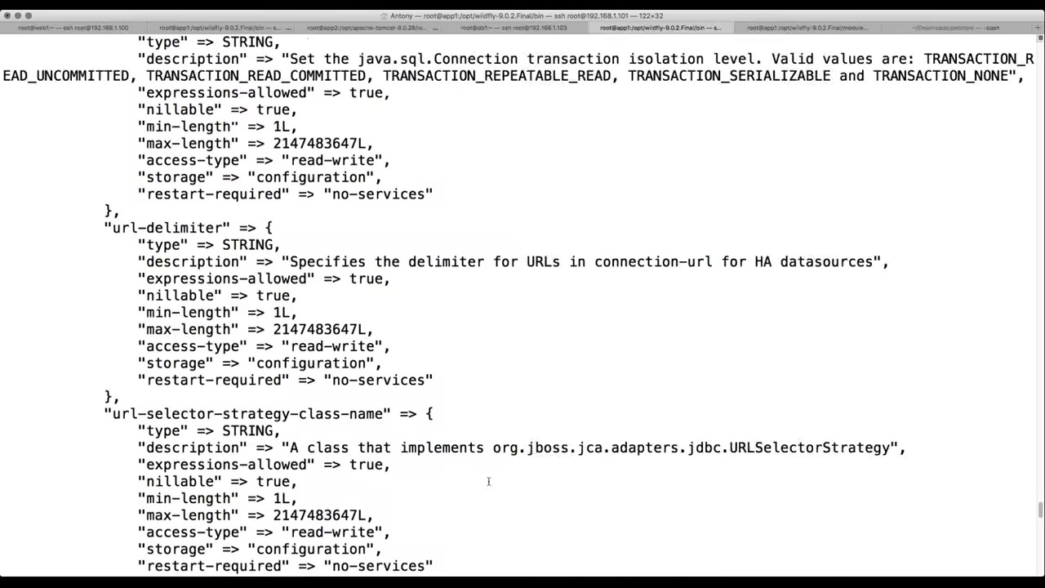
scroll(489, 481, up, 16)
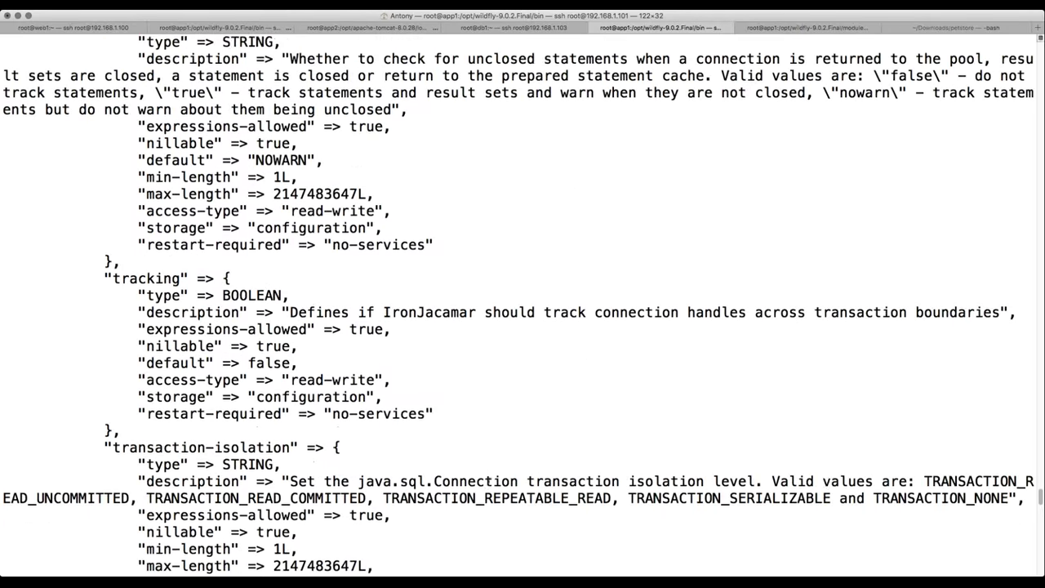
scroll(488, 481, up, 20)
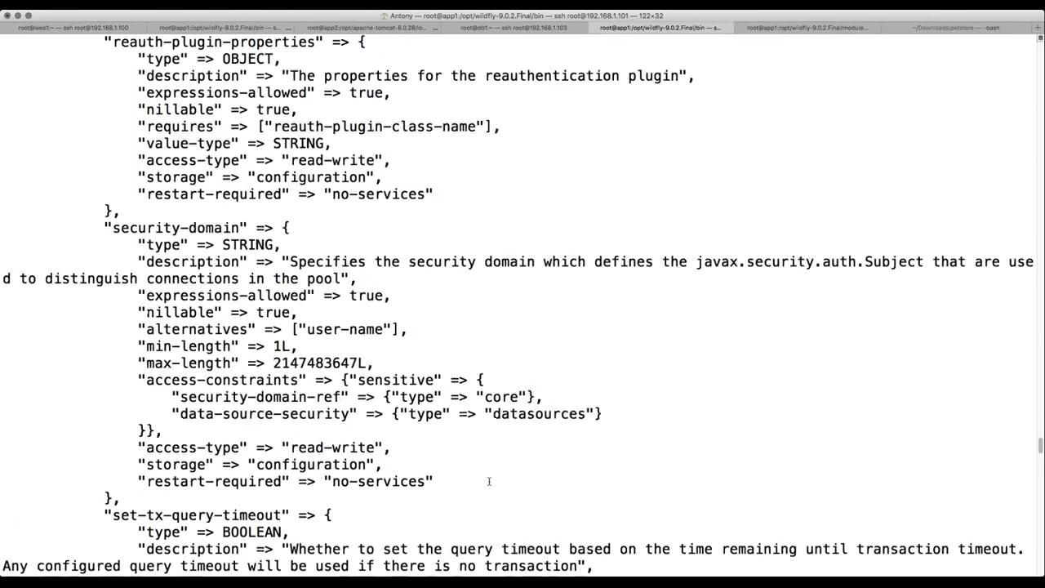
scroll(488, 481, up, 20)
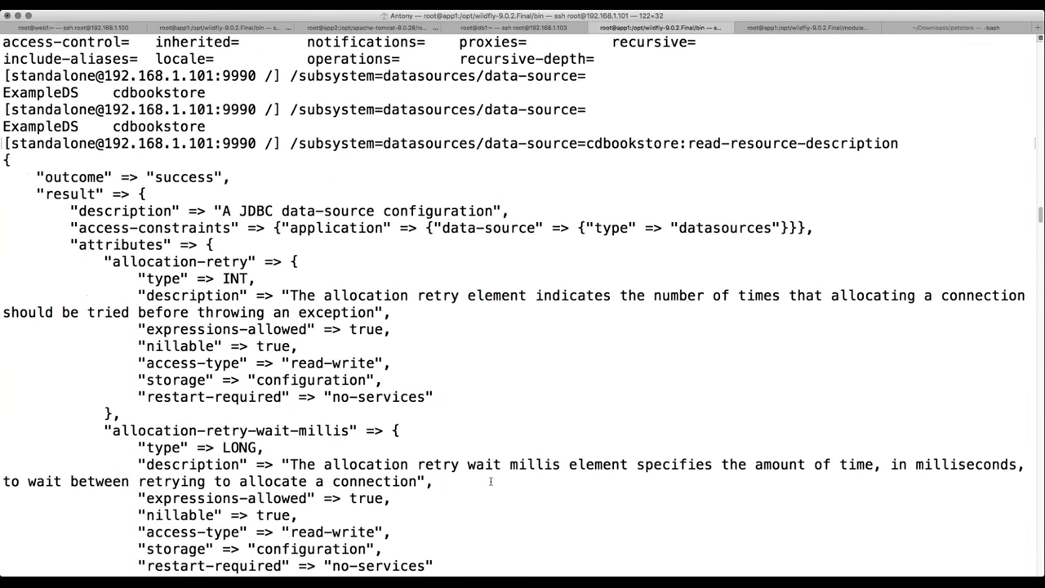
scroll(491, 481, down, 8)
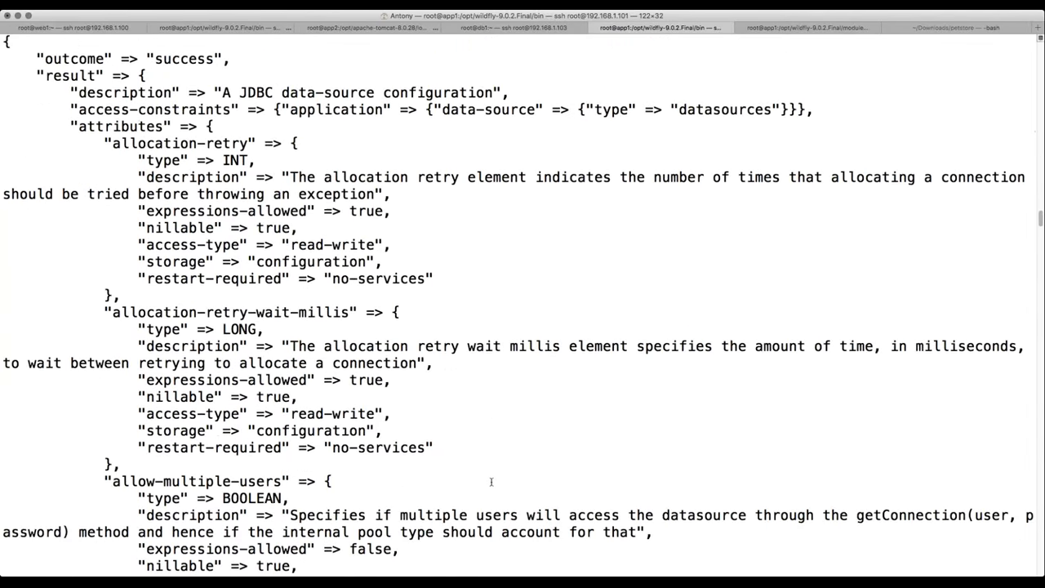
scroll(490, 481, down, 8)
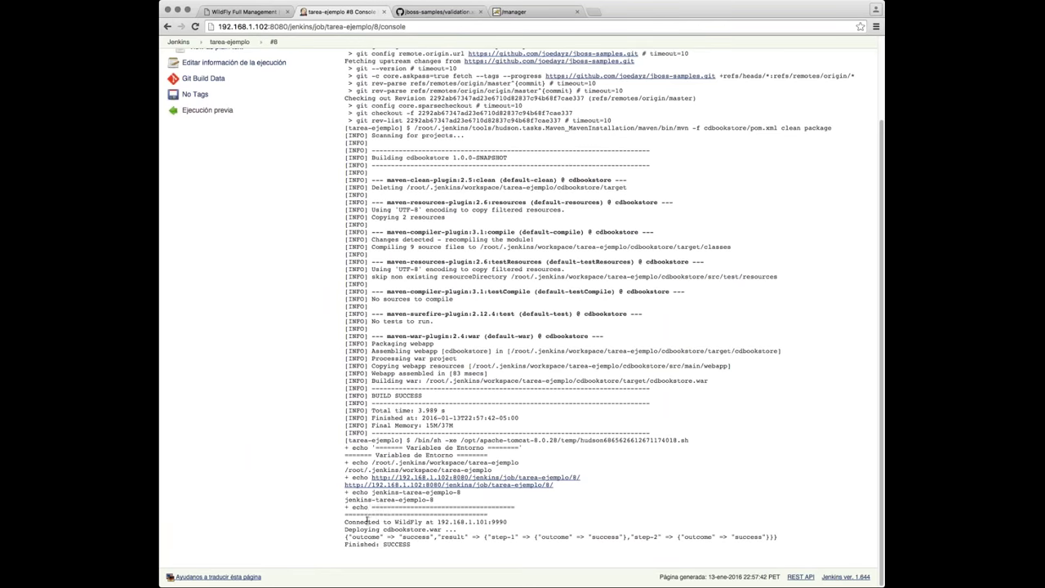
drag(356, 346, 435, 441)
click(555, 429)
triple_click(374, 522)
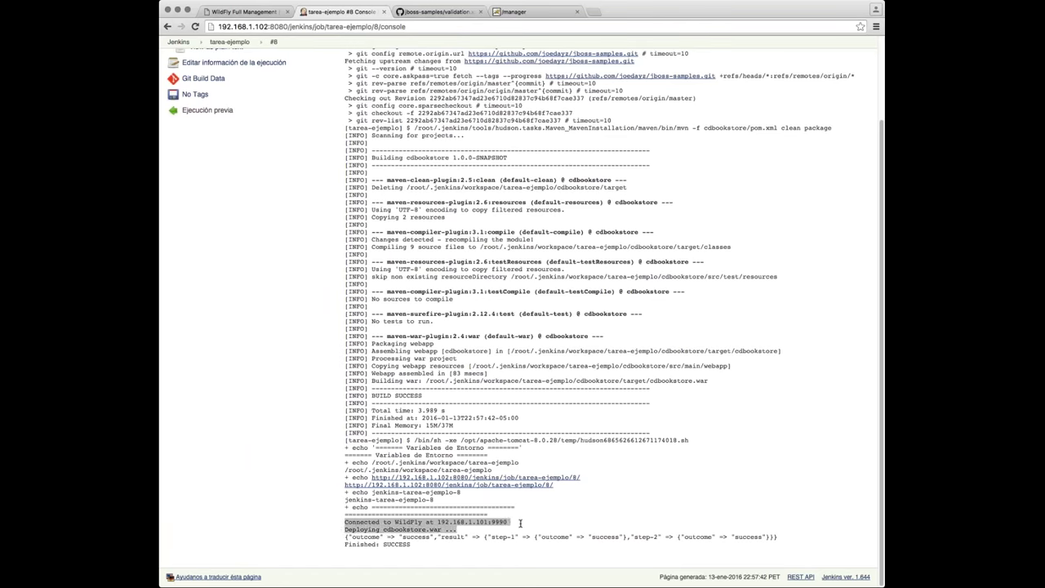
drag(344, 529, 448, 534)
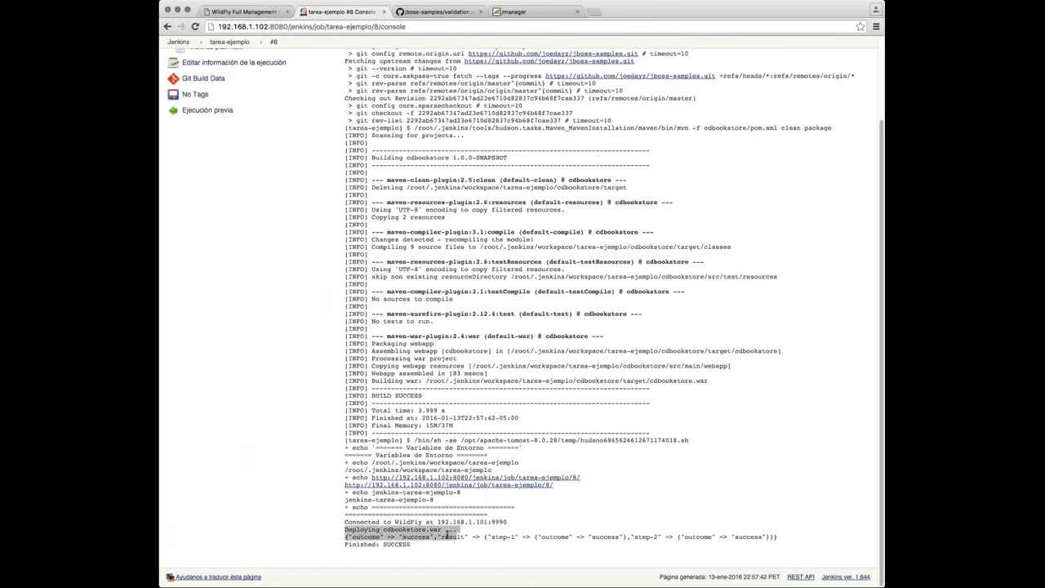
drag(344, 535, 574, 546)
click(603, 547)
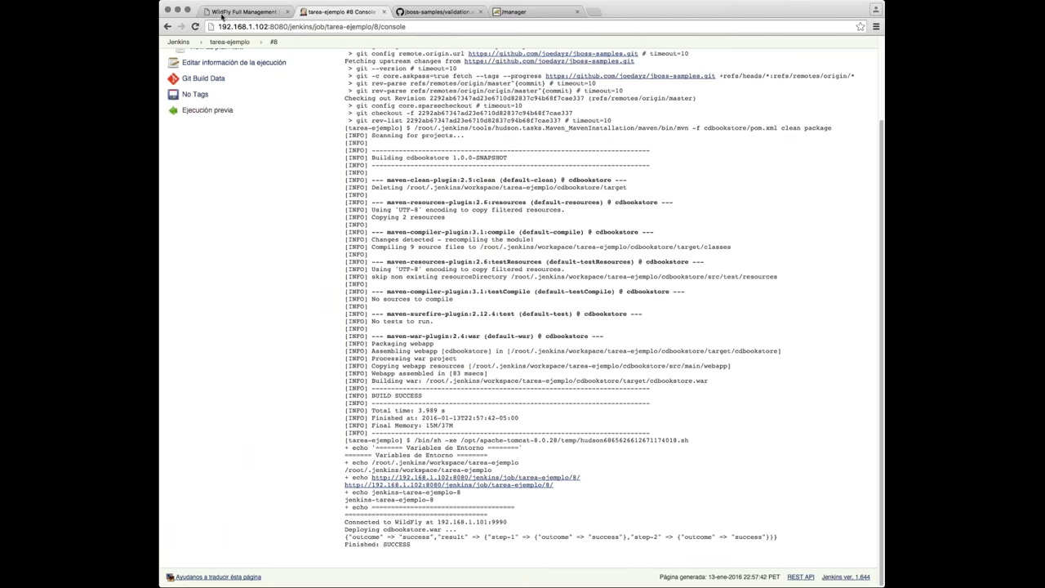
click(236, 11)
- View cdbookstore.war under Deployments to confirm it is enabled with status OK
click(268, 103)
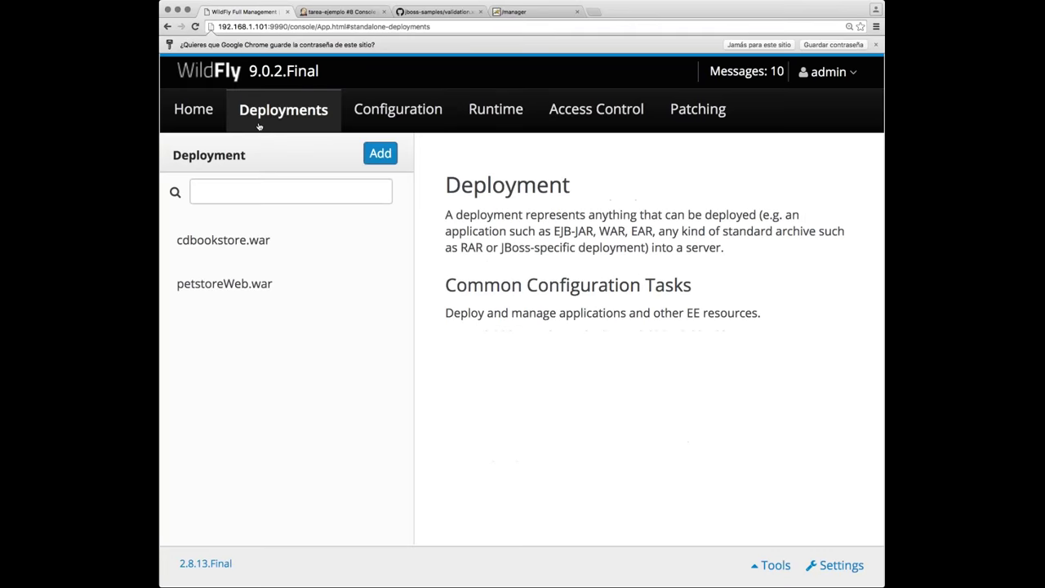
click(219, 240)
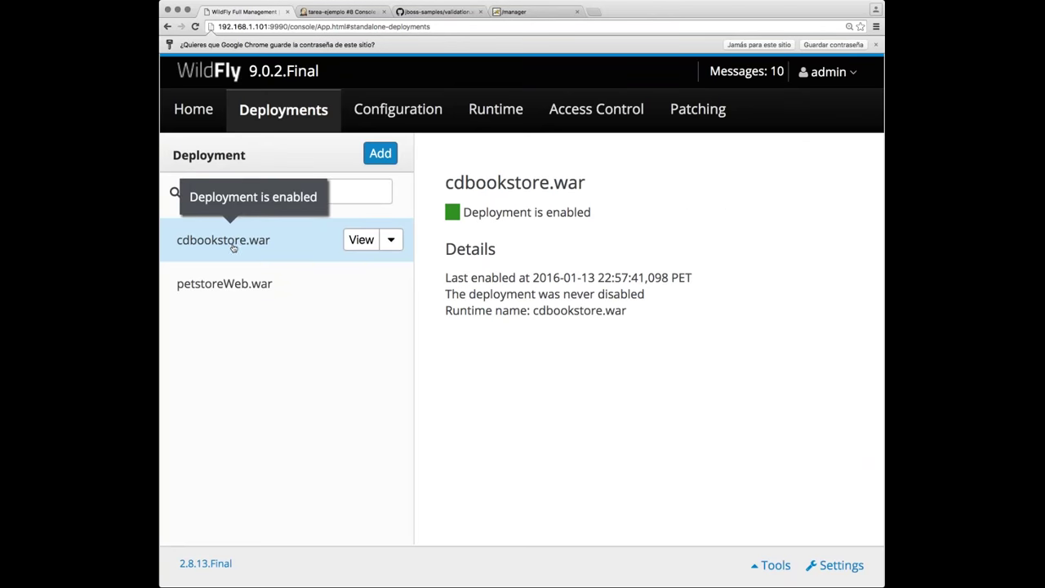
click(362, 239)
scroll(742, 336, down, 5)
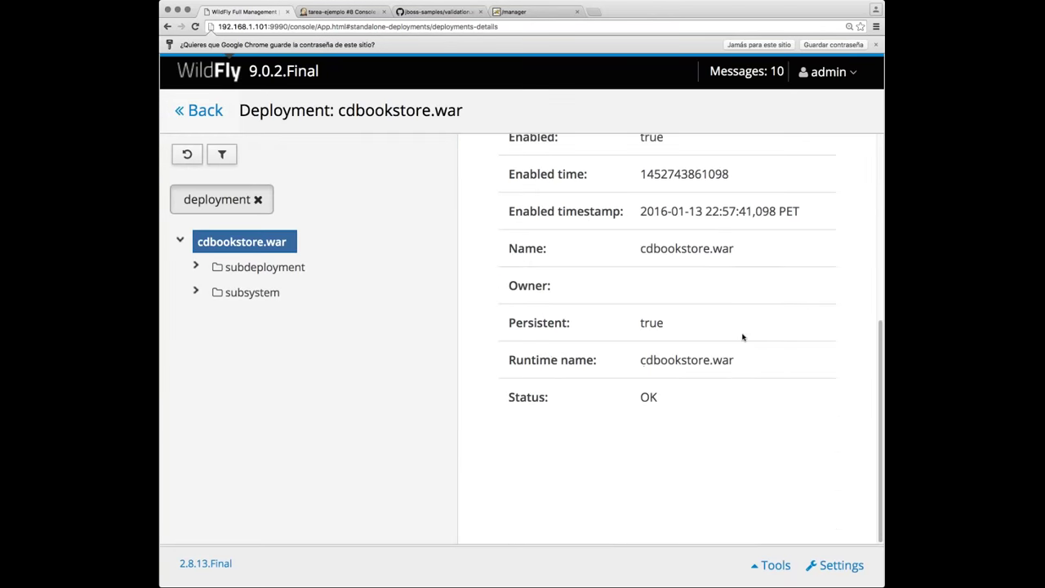
scroll(742, 340, up, 5)
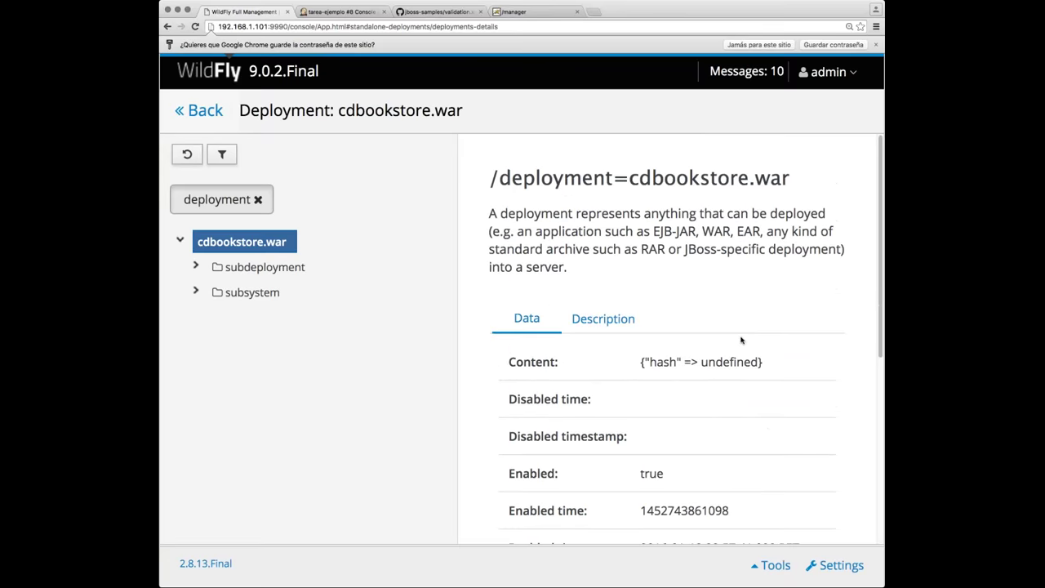
click(343, 12)
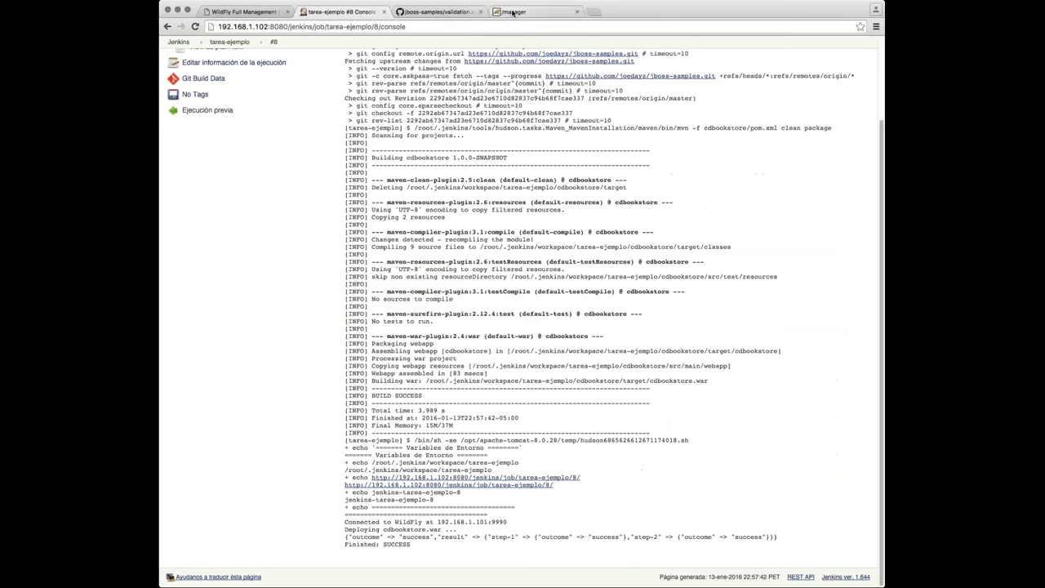
- In a new tab, enter 192.168.1.101:8080/bookstore to reach the deployed app
click(561, 12)
click(591, 11)
text(192.)
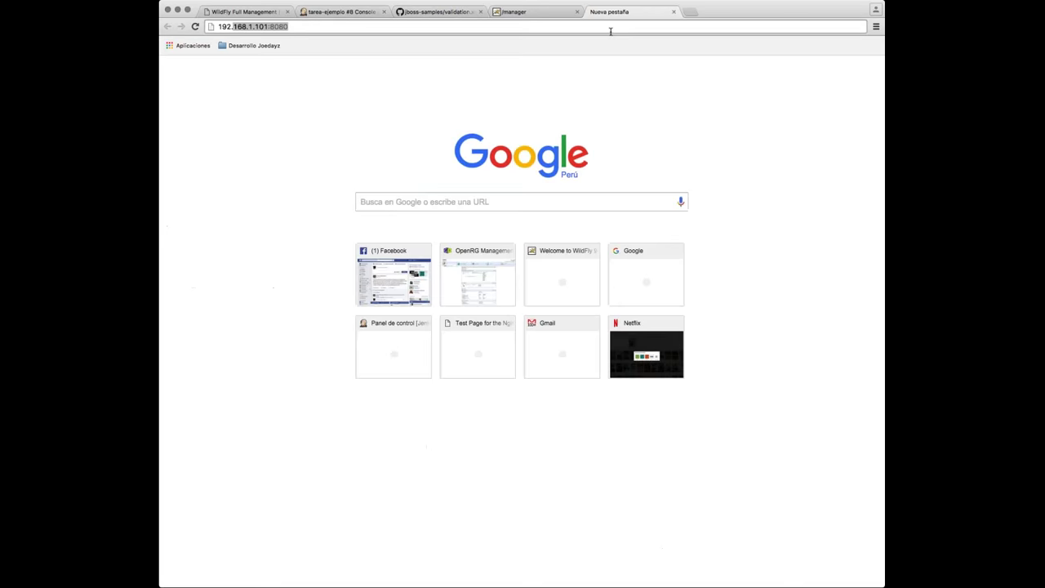
key(Right)
text(/bookstorec)
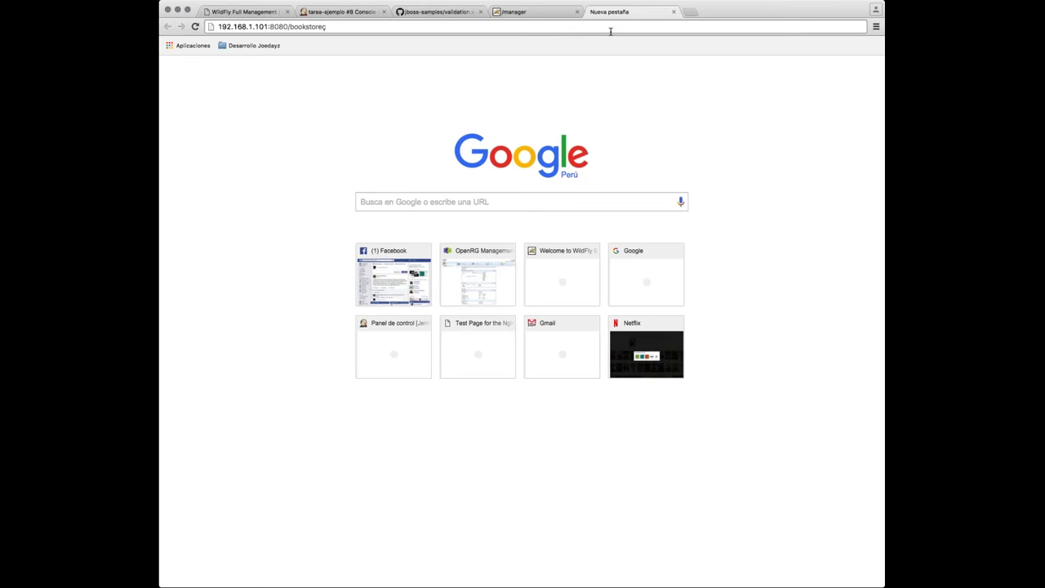
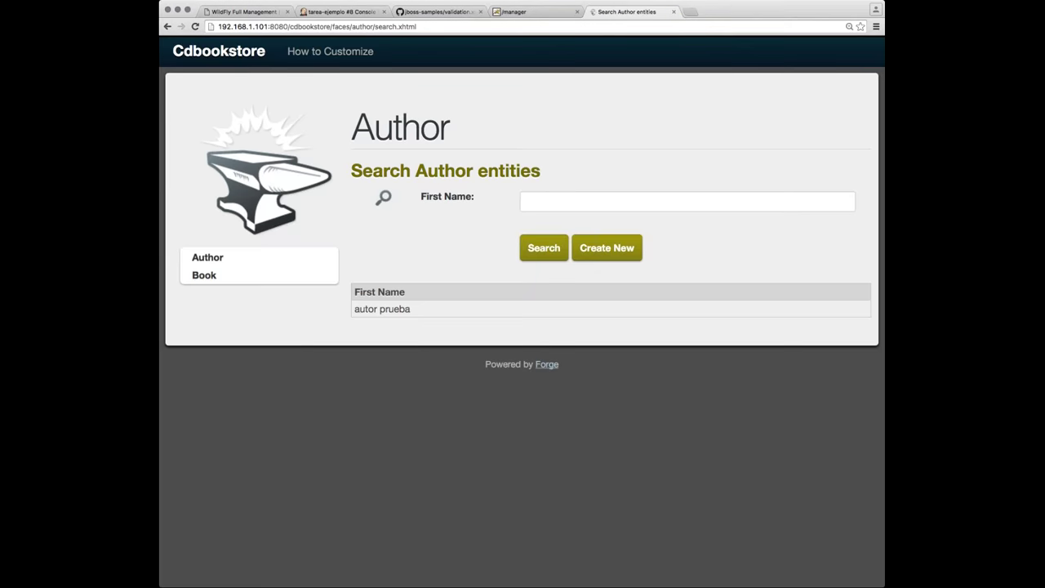
- Switch from Chrome to the Terminal window showing the WildFly datasource attribute output
key(super+Tab)
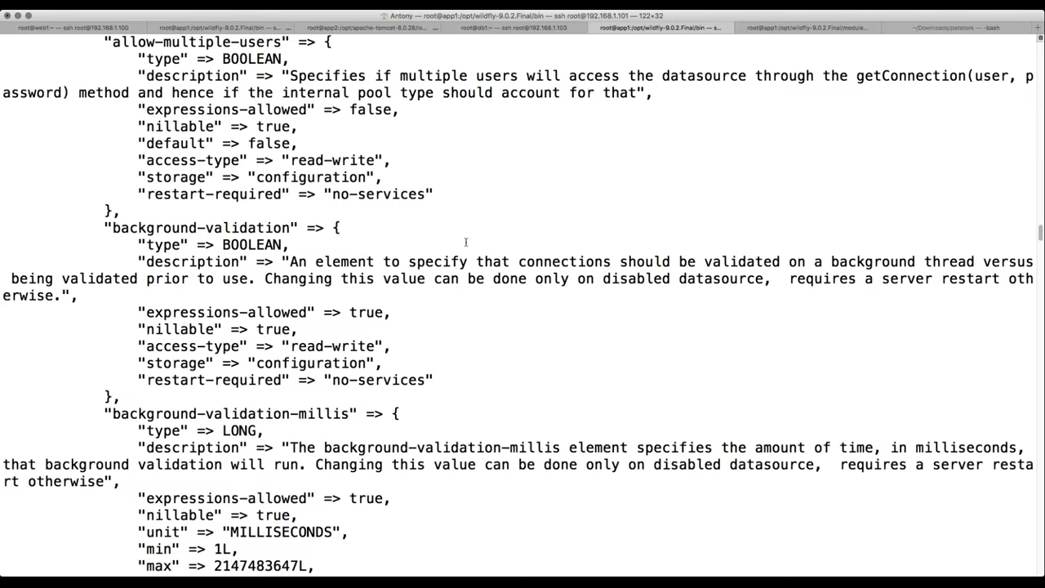
- Exit the WildFly management CLI and stop the running WildFly server
key(Return)
key(Return)
key(Return)
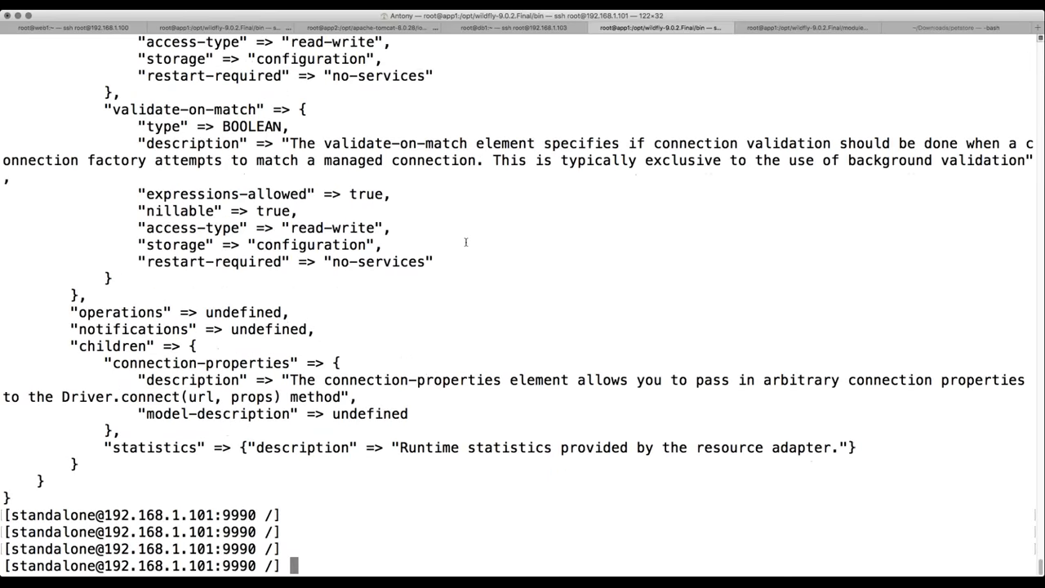
text(exit)
key(Return)
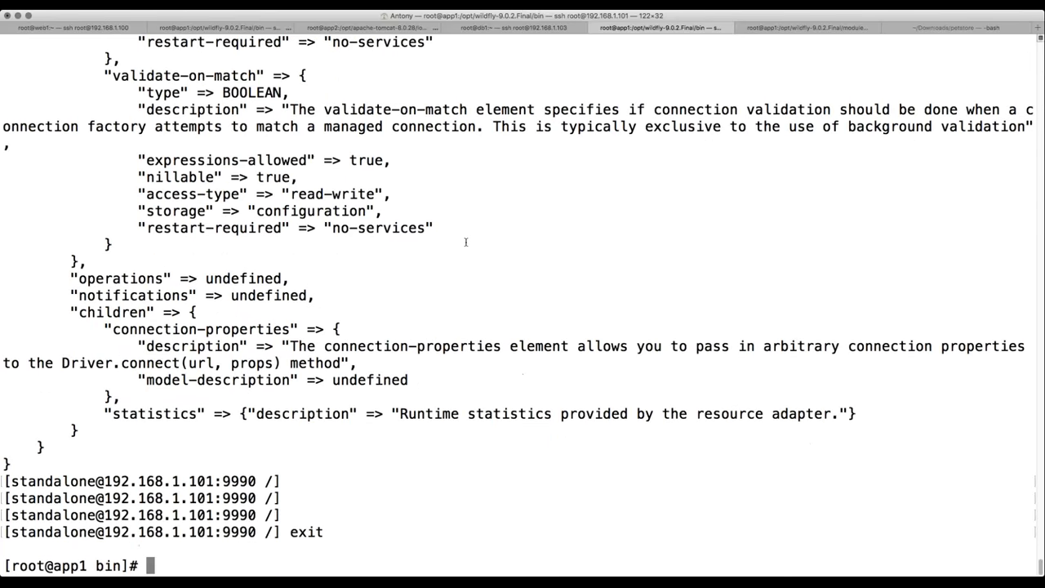
key(Return)
key(Return)
key(Return)
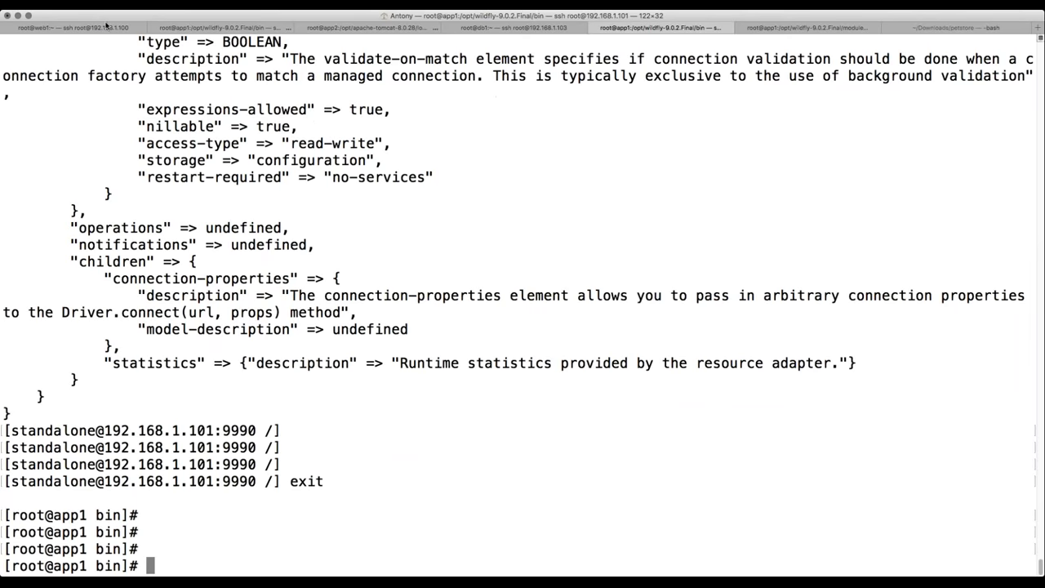
click(206, 29)
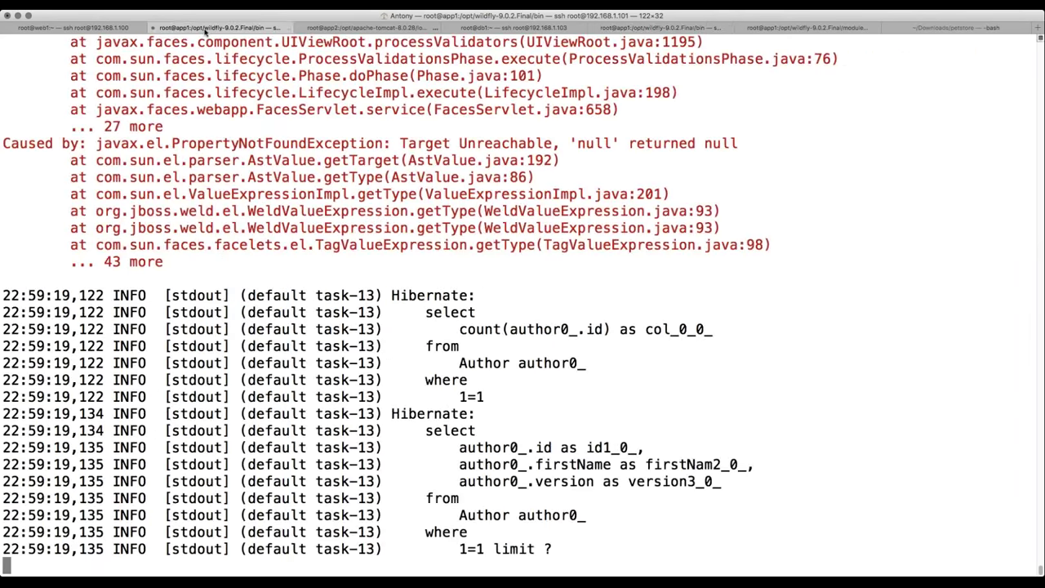
key(ctrl+c)
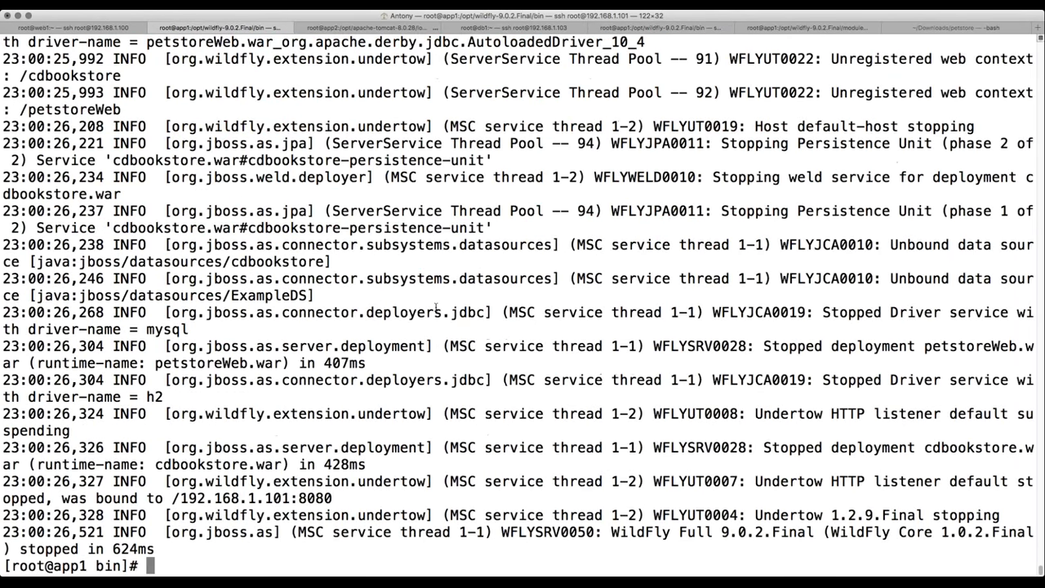
- Go to /opt and list its contents, checking the jdk1.7.0_79 directory
text(cd /opt/)
key(Return)
text(ls -l)
key(Return)
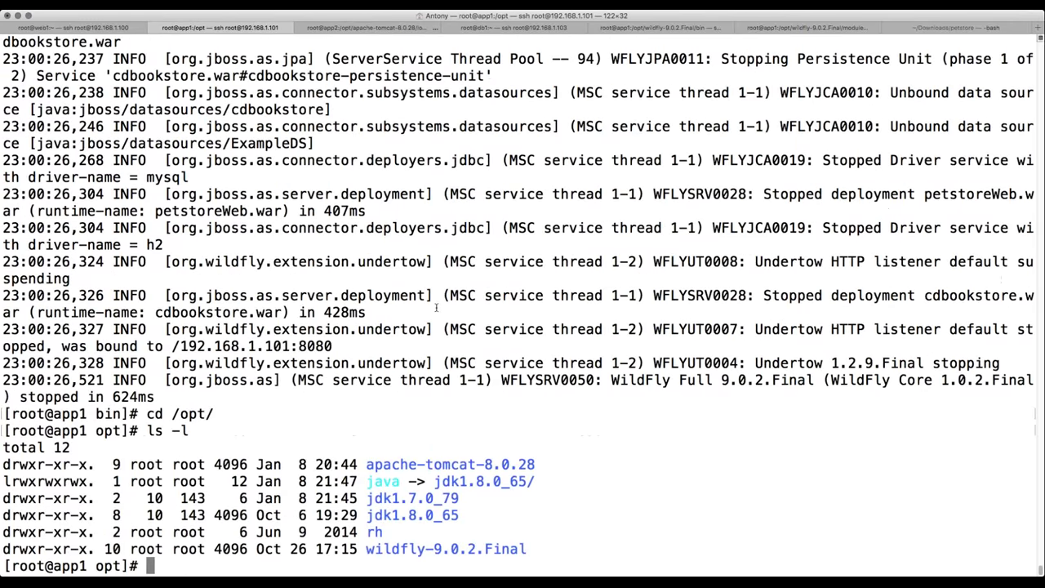
text(mkldi)
key(BackSpace)
key(BackSpace)
key(BackSpace)
key(BackSpace)
key(BackSpace)
drag(459, 498, 366, 497)
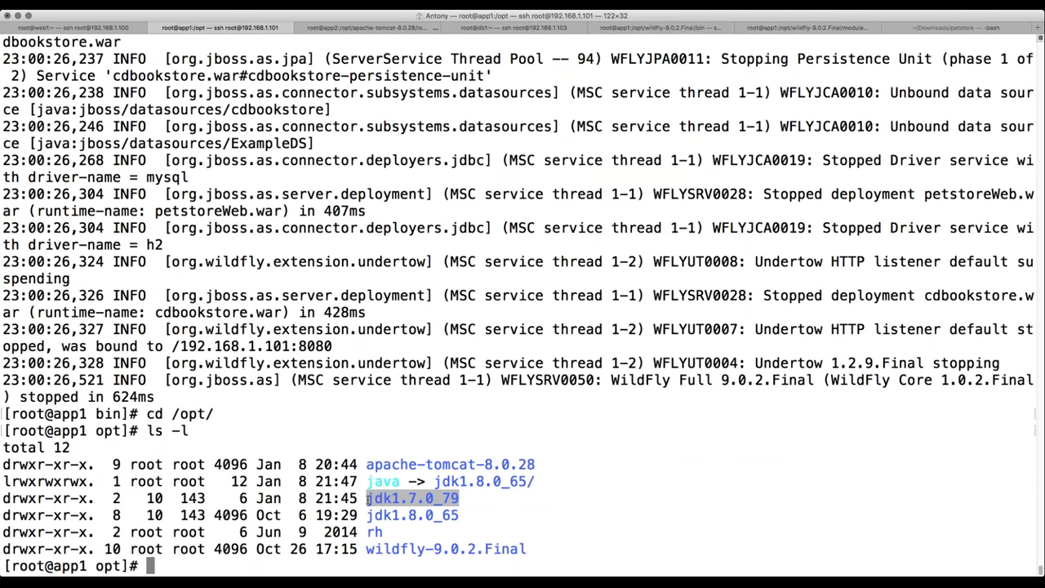
click(574, 563)
- Change into the /etc/profile.d directory
text(cd /etc/)
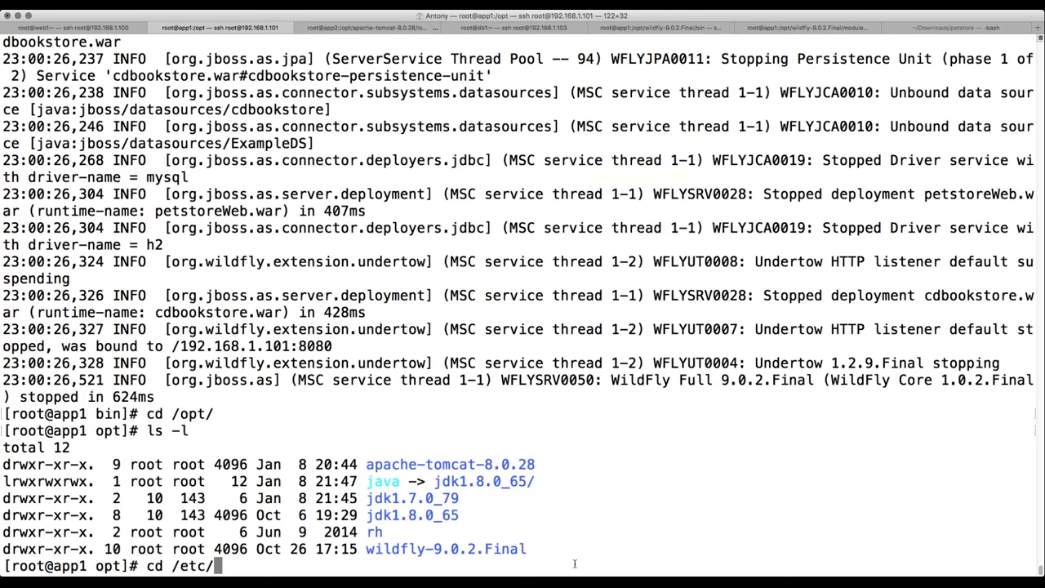
text(win)
key(BackSpace)
key(BackSpace)
key(BackSpace)
text(pro)
key(Tab)
key(Return)
- Delete the JAVA_HOME and PATH export lines from /etc/profile in vim and save
text(vim /etc/profile)
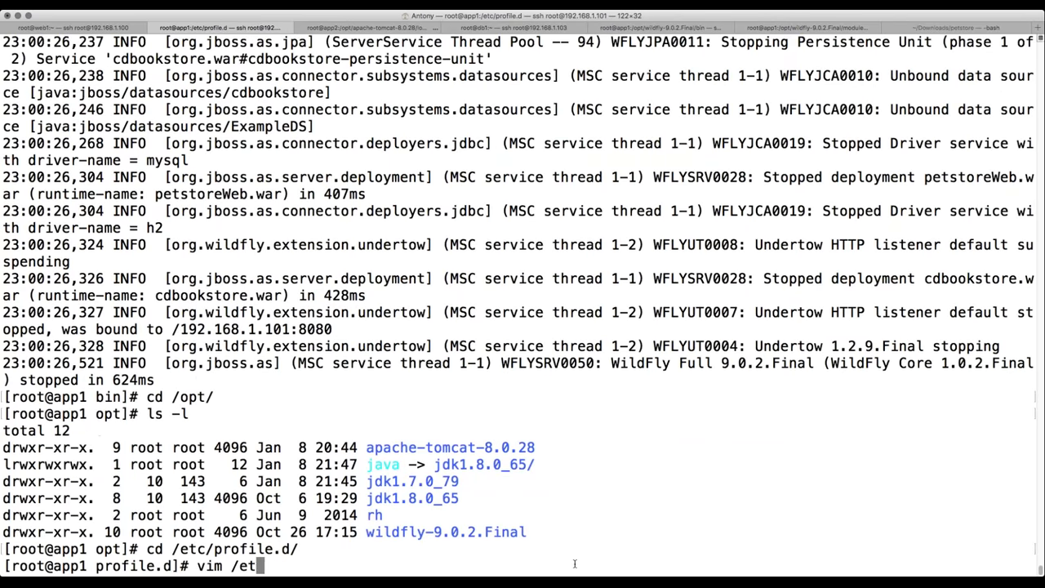
key(Return)
key(k)
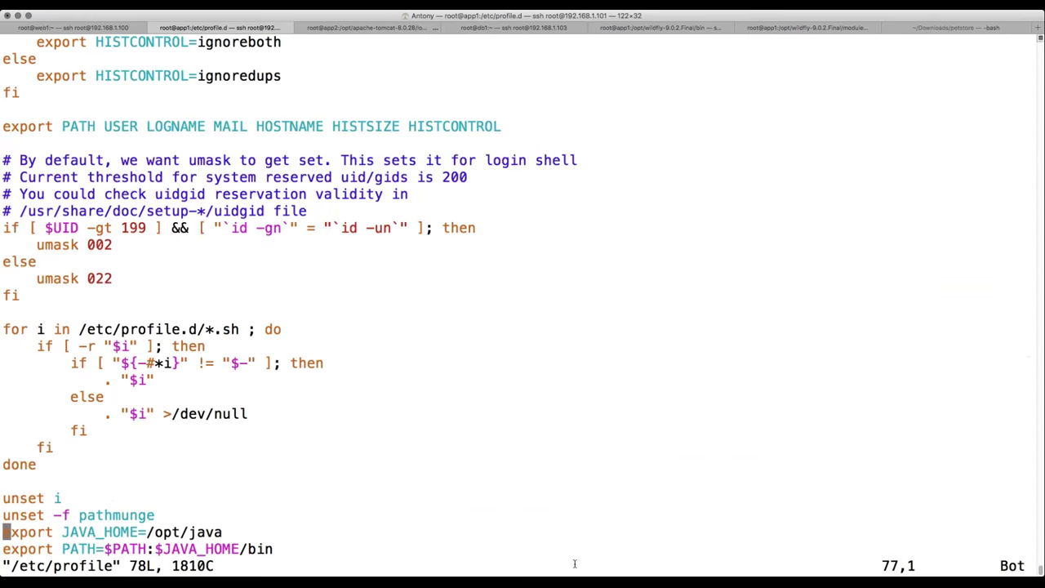
key(d)
key(d)
key(d)
key(d)
text(:wq)
key(Return)
key(Return)
key(Return)
key(Return)
key(Return)
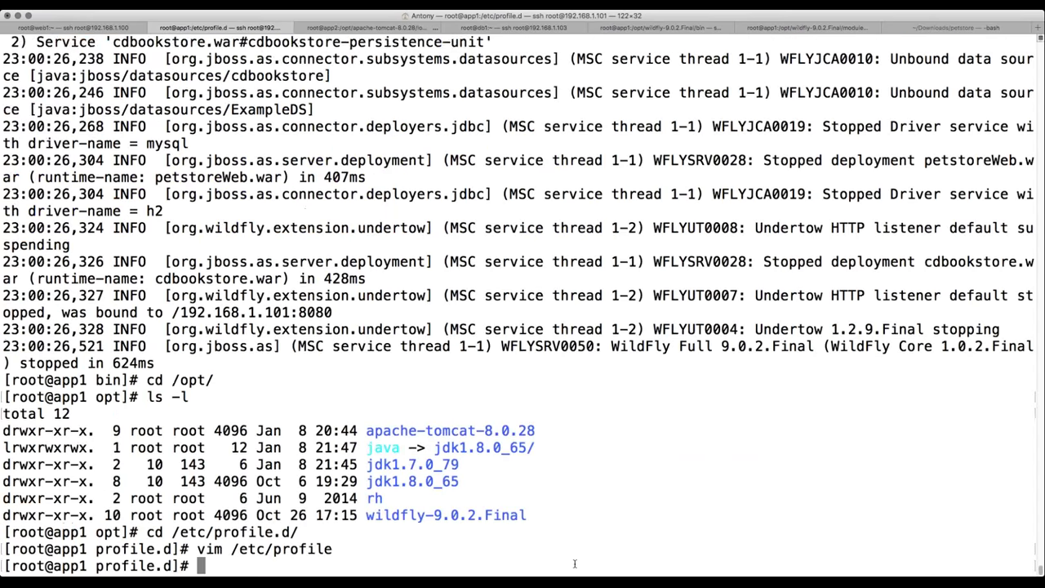
- Reload /etc/profile with source and move to the local petstore shell tab
text(source /etc/profile)
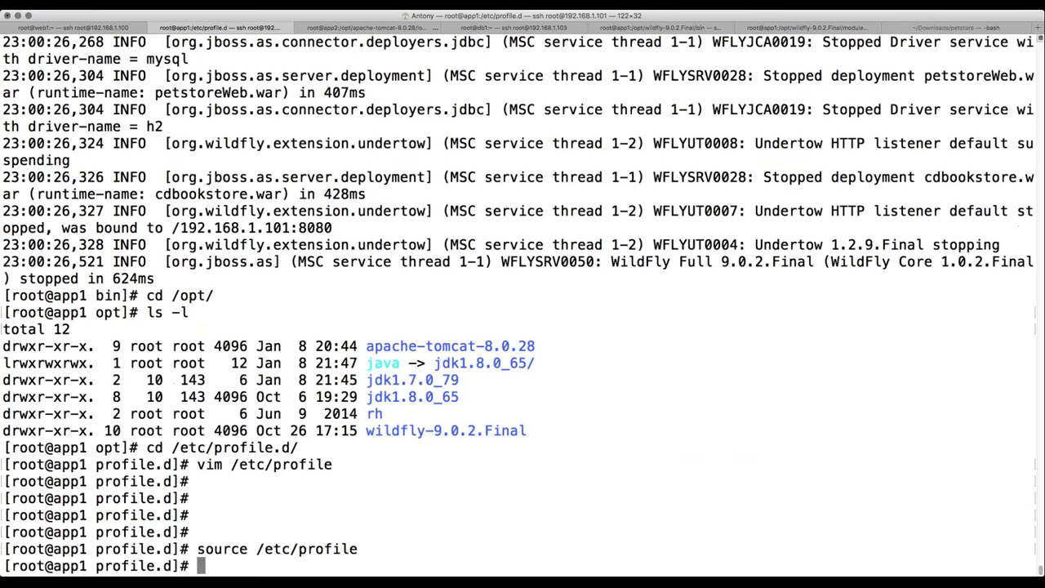
click(806, 27)
click(898, 30)
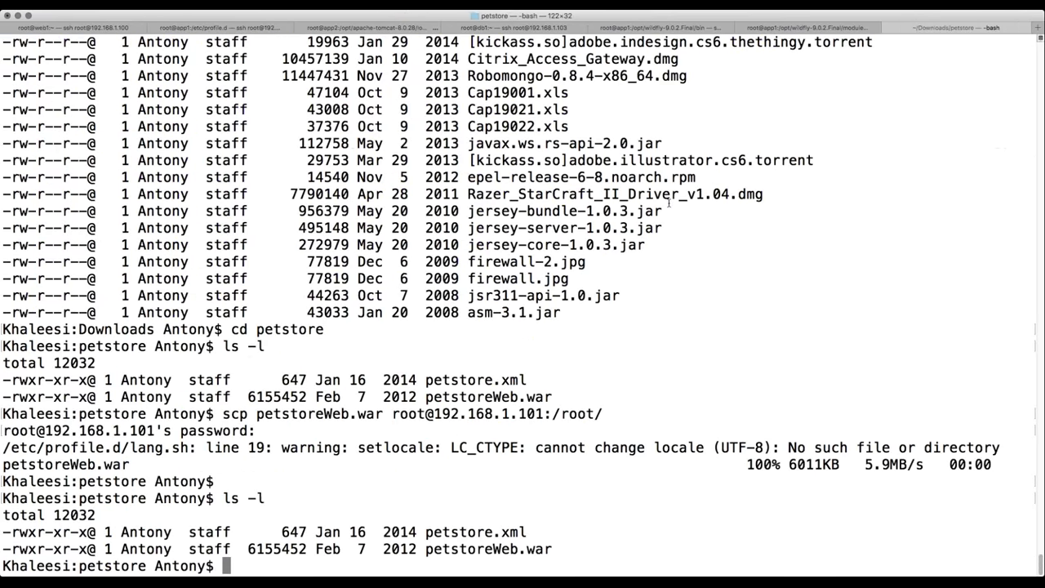
- Start an SSH login to 192.168.1.39 as the user account from the petstore folder
key(Return)
key(Return)
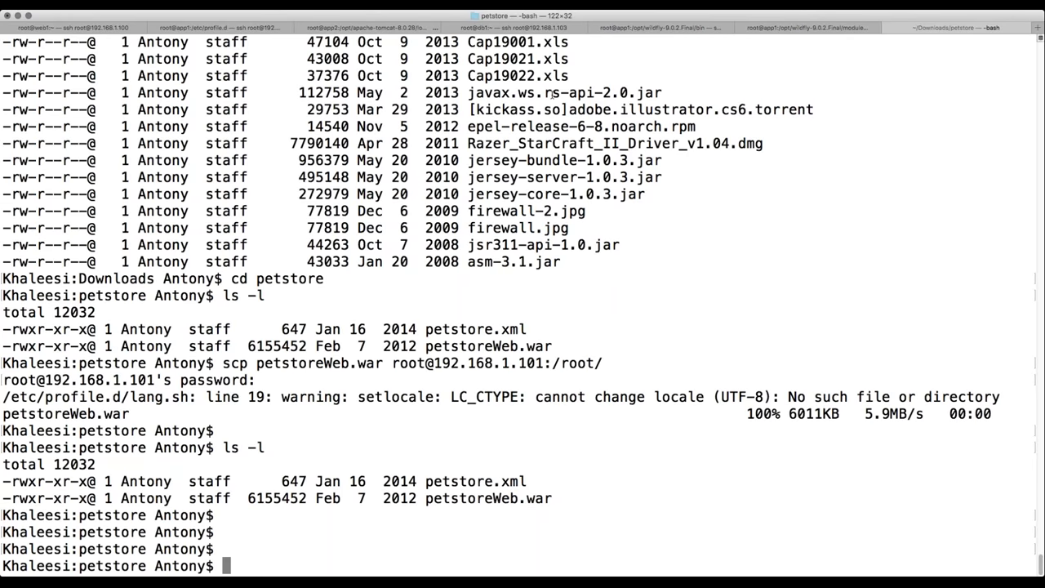
text(ssh antony)
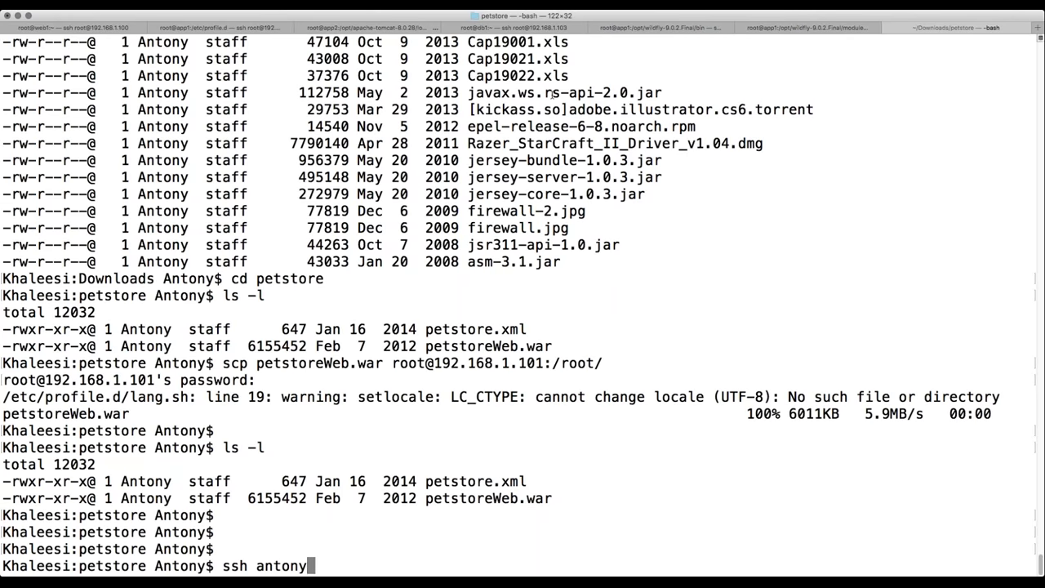
text(@192.168.1.)
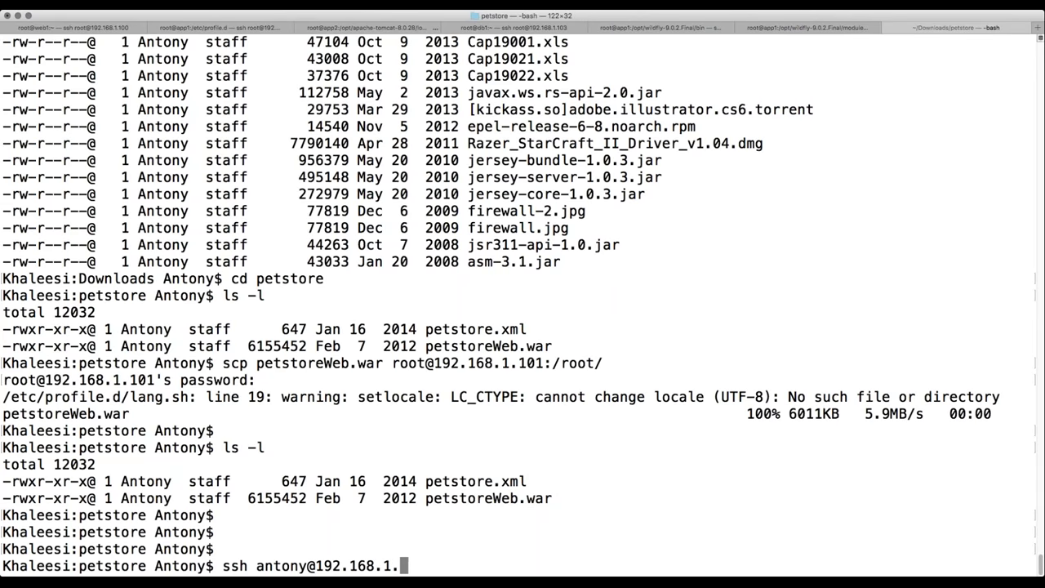
text(39)
key(Return)
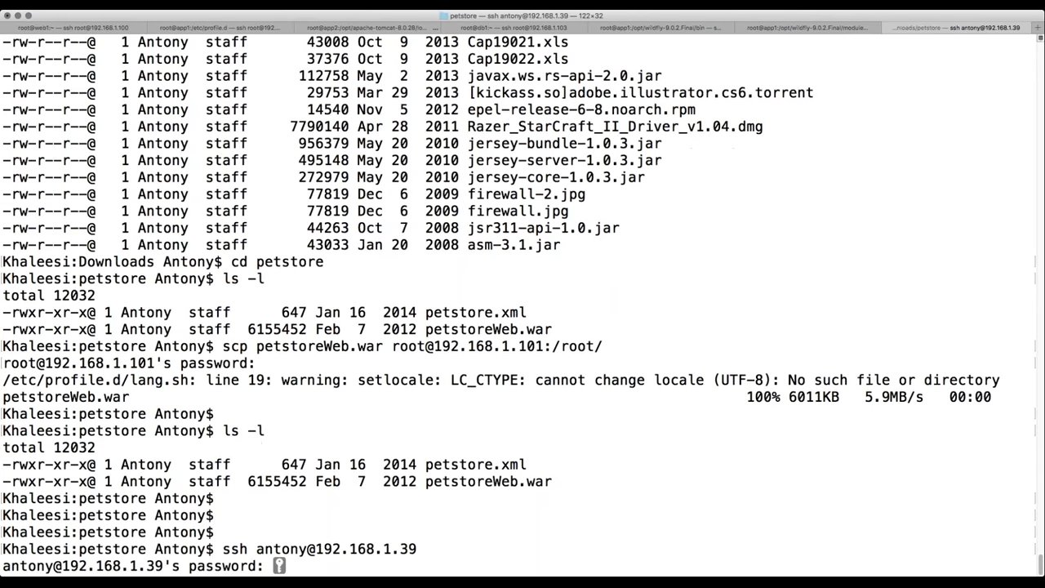
- Log in to the remote host and list the contents of Datos/ansible
key(Return)
key(Return)
text(ls -l)
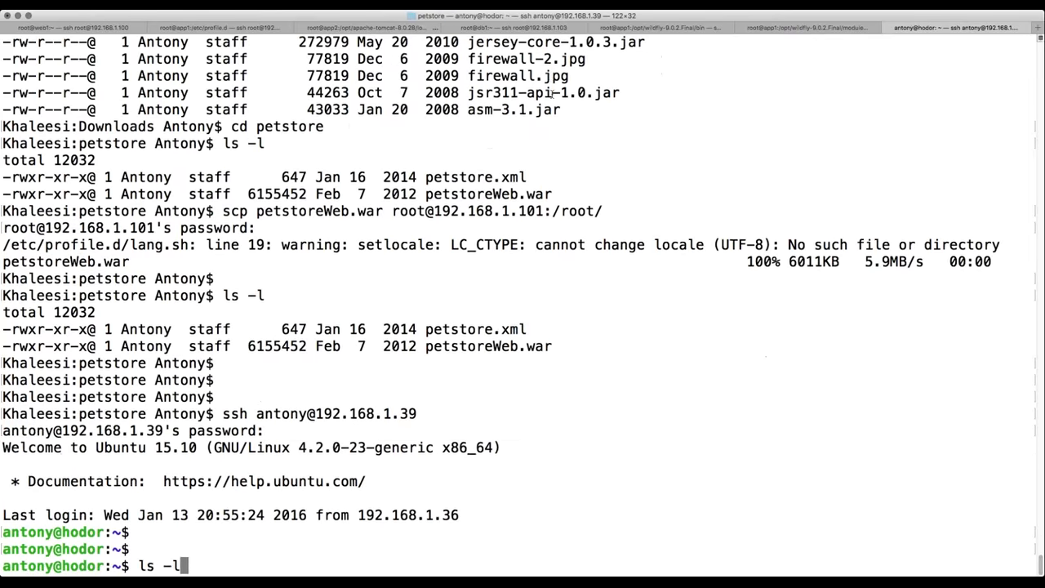
key(Return)
text(cd Datos/ansible/)
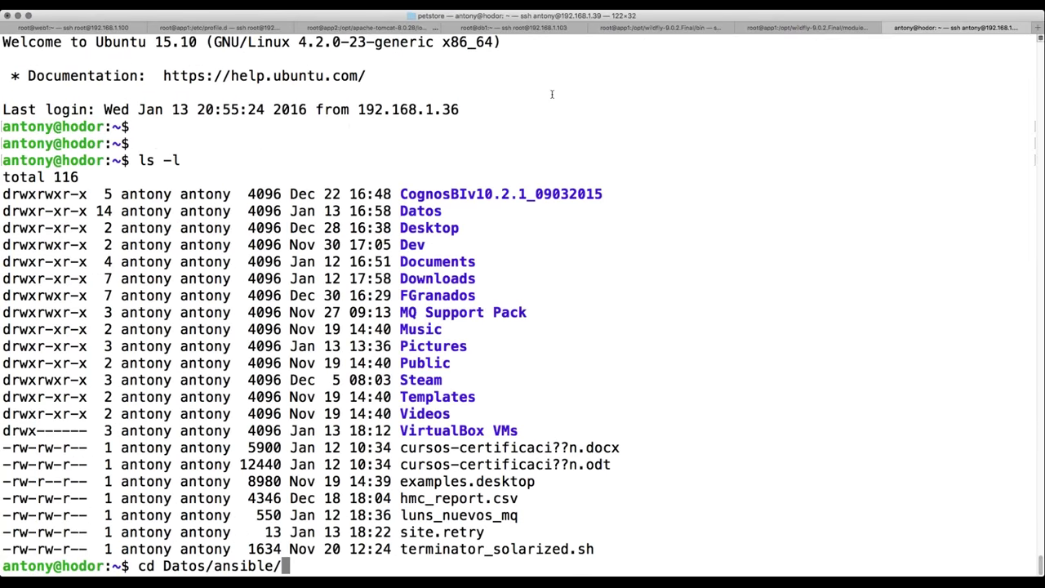
key(Return)
text(ls -l)
key(Return)
- Navigate into ansible-examples/jboss-standalone and list the playbook files
text(cd a)
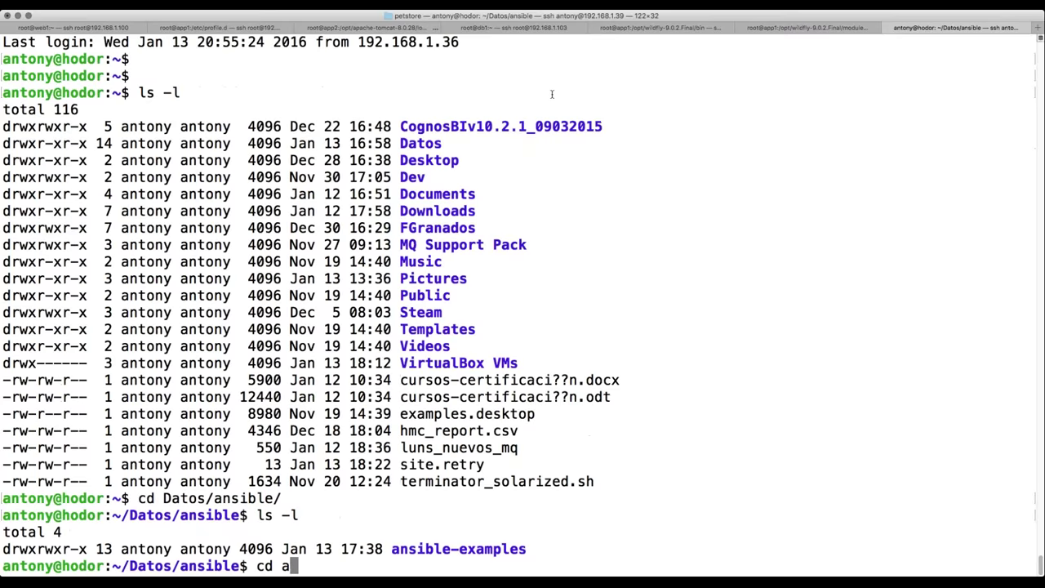
key(Tab)
key(Return)
text(ls -l)
key(Return)
text(cd jbn)
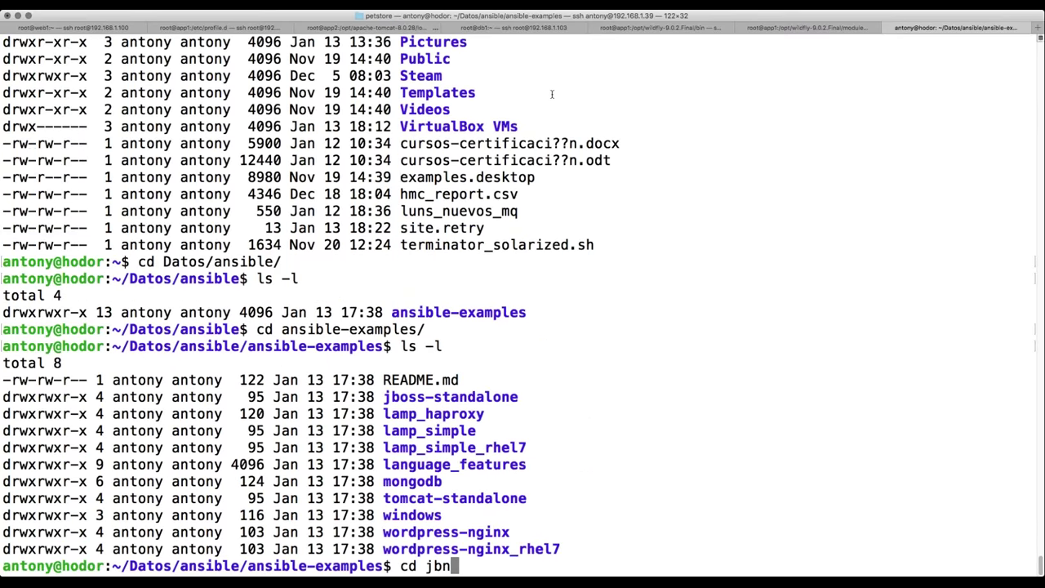
key(BackSpace)
key(Tab)
key(Return)
text(ls -l)
key(Return)
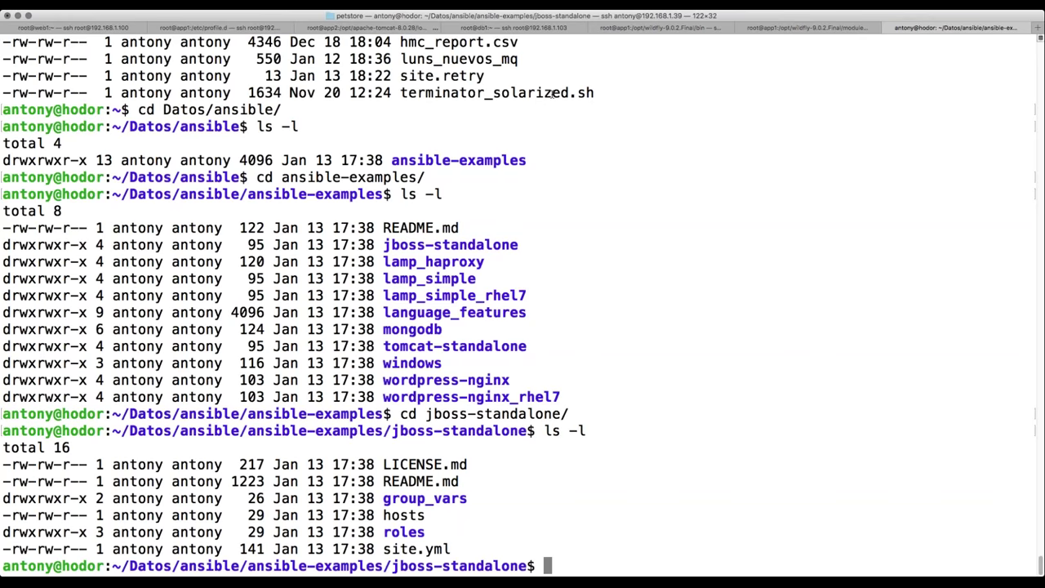
- Move to /etc/ansible, list ansible.cfg and hosts, and begin sudo vim hosts
text(cd /u)
key(BackSpace)
key(BackSpace)
key(BackSpace)
key(BackSpace)
key(BackSpace)
text(cd /etc/a)
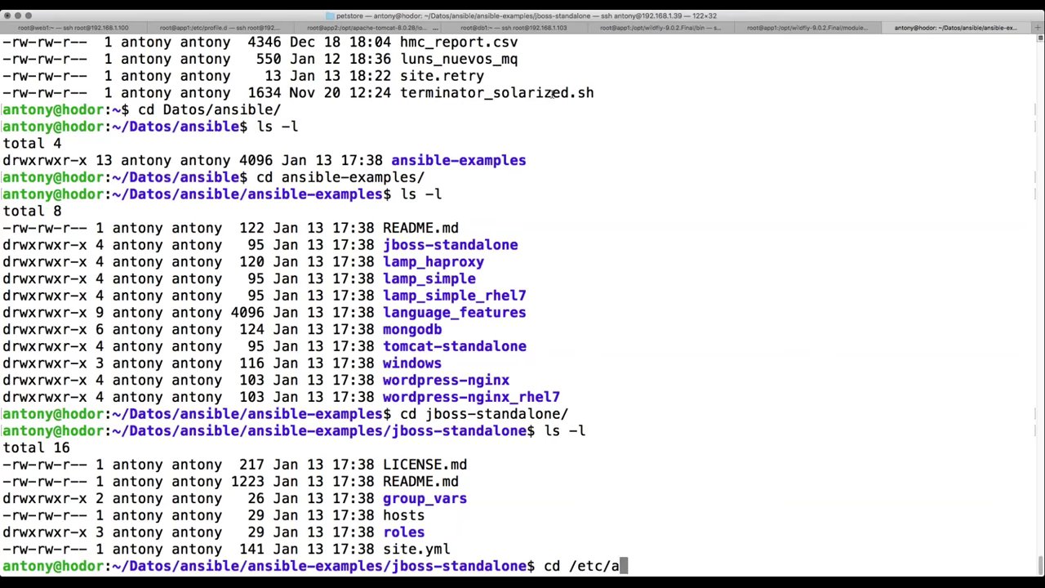
key(Tab)
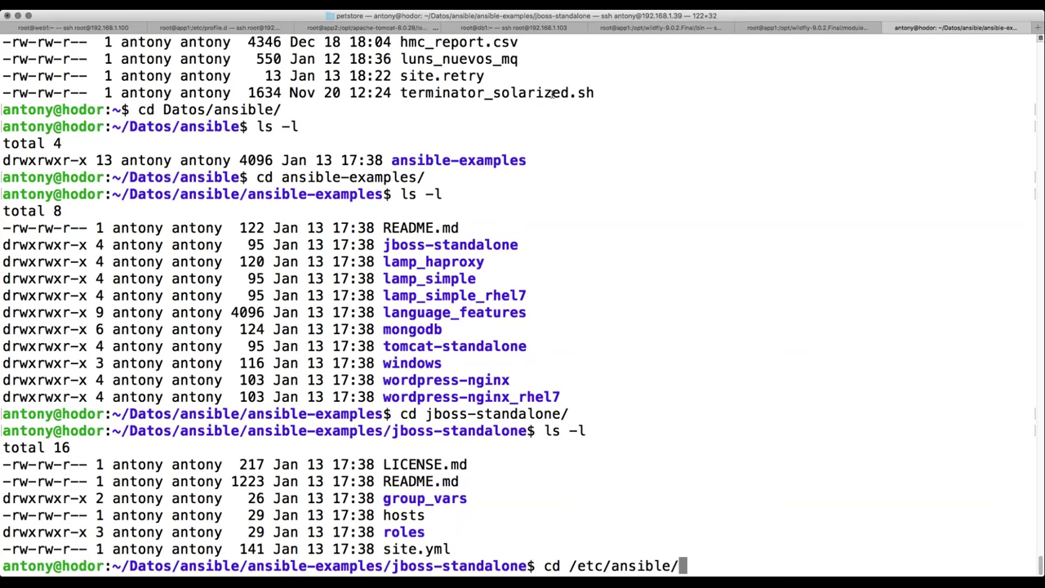
key(Return)
text(ls -l)
key(Return)
text(sudo vim h)
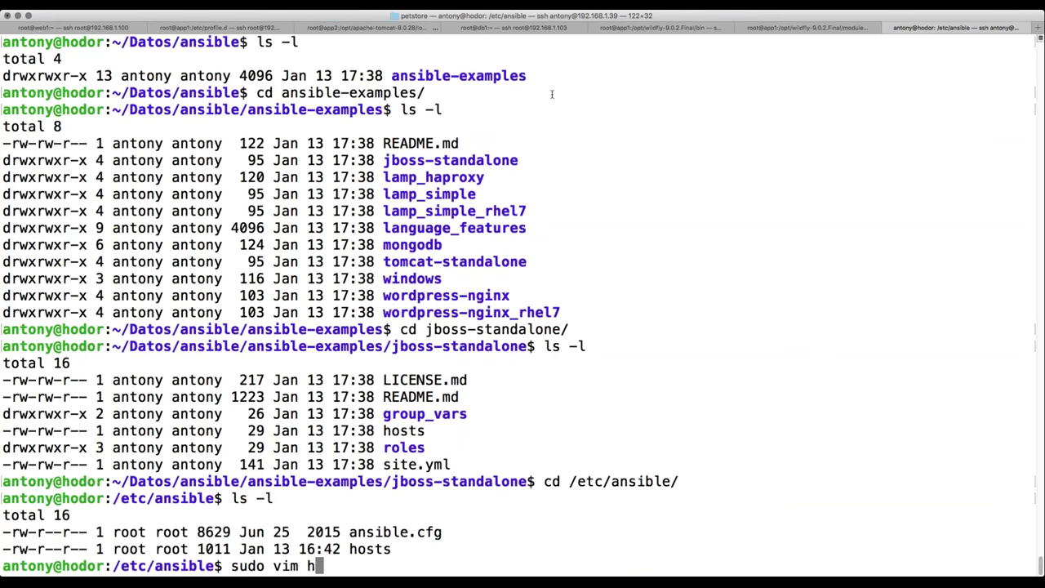
key(Tab)
- Open /etc/ansible/hosts as root and move to the [appserver] entry
key(Return)
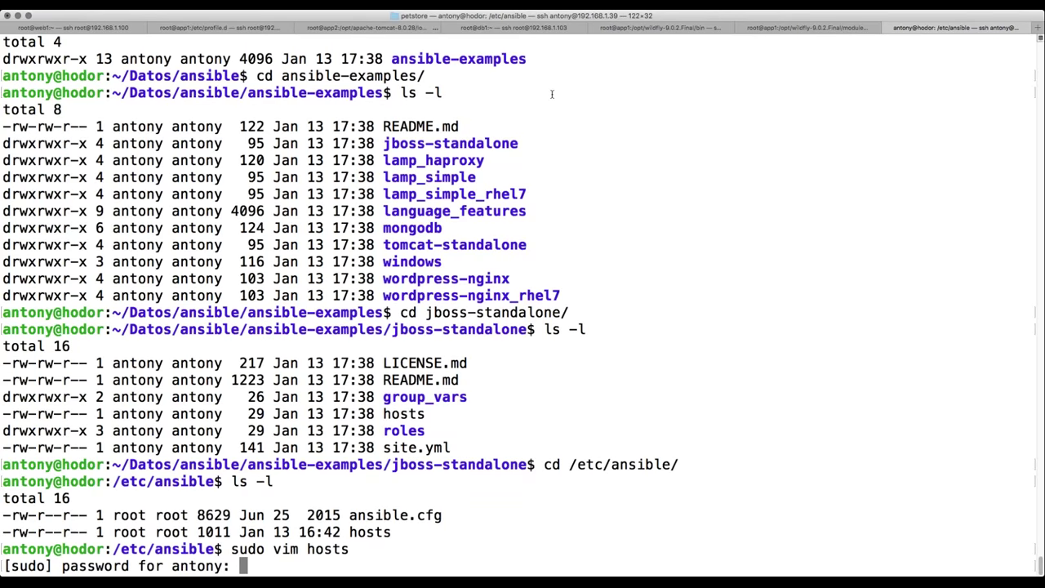
key(Return)
key(Down)
key(Down)
key(Down)
key(Down)
key(Down)
key(Down)
key(Down)
key(Down)
key(Down)
key(Down)
key(Down)
key(Down)
key(Down)
key(Down)
key(Down)
key(Down)
key(Down)
key(Down)
key(Down)
key(Down)
key(Down)
key(Down)
key(Down)
key(Down)
key(Down)
key(Down)
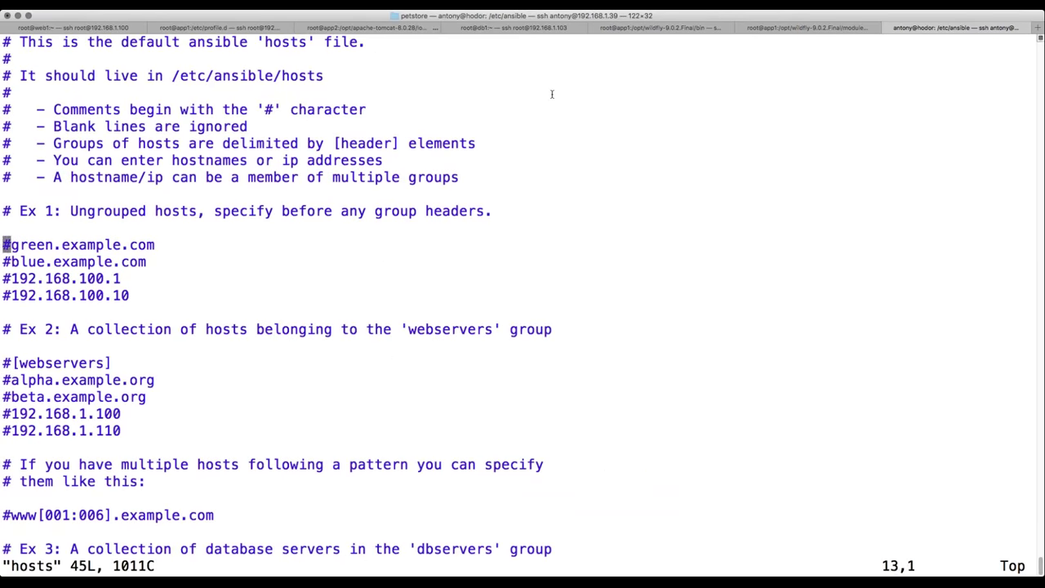
key(Down)
key(Down)
key(Down)
key(Down)
key(Down)
key(Down)
key(Down)
key(Down)
key(Down)
key(Down)
key(Down)
key(Down)
key(Down)
key(Down)
key(Down)
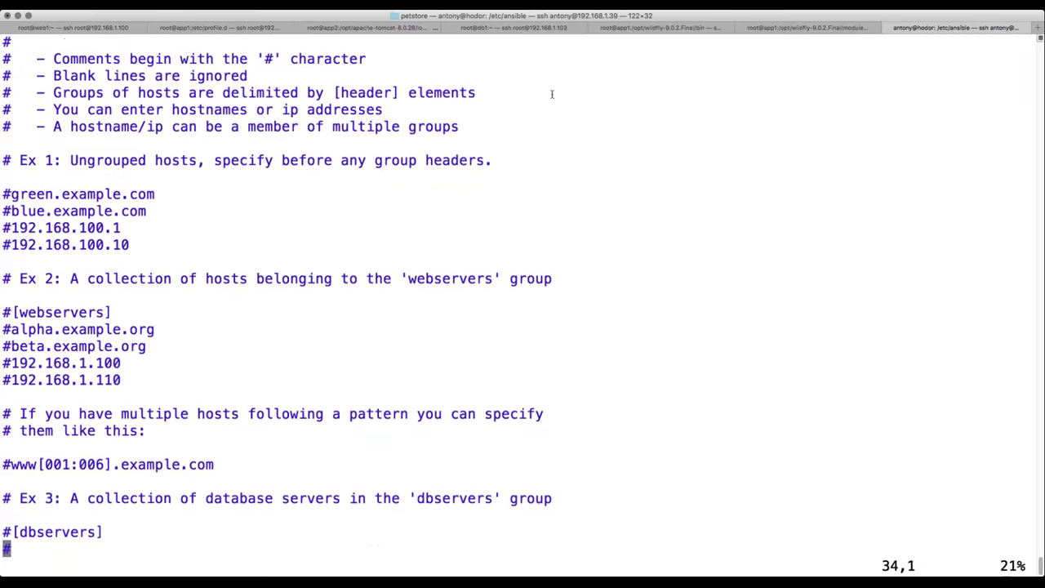
key(Right)
key(Right)
key(Right)
key(Right)
key(Right)
key(Right)
key(Right)
key(Right)
key(Right)
key(Right)
key(Right)
key(Right)
key(Right)
key(Right)
key(Right)
key(Right)
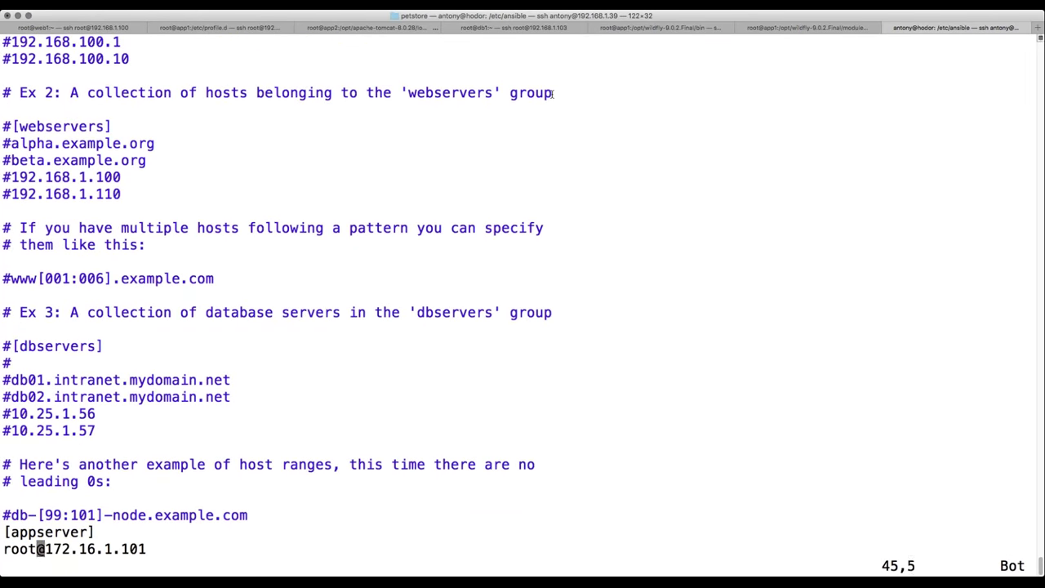
- Replace 172.16.1.101 with 192.168.1.101 in the appserver line and save with :wq!
key(a)
key(BackSpace)
key(BackSpace)
key(BackSpace)
key(BackSpace)
key(BackSpace)
key(BackSpace)
key(BackSpace)
key(BackSpace)
key(BackSpace)
key(BackSpace)
key(BackSpace)
key(BackSpace)
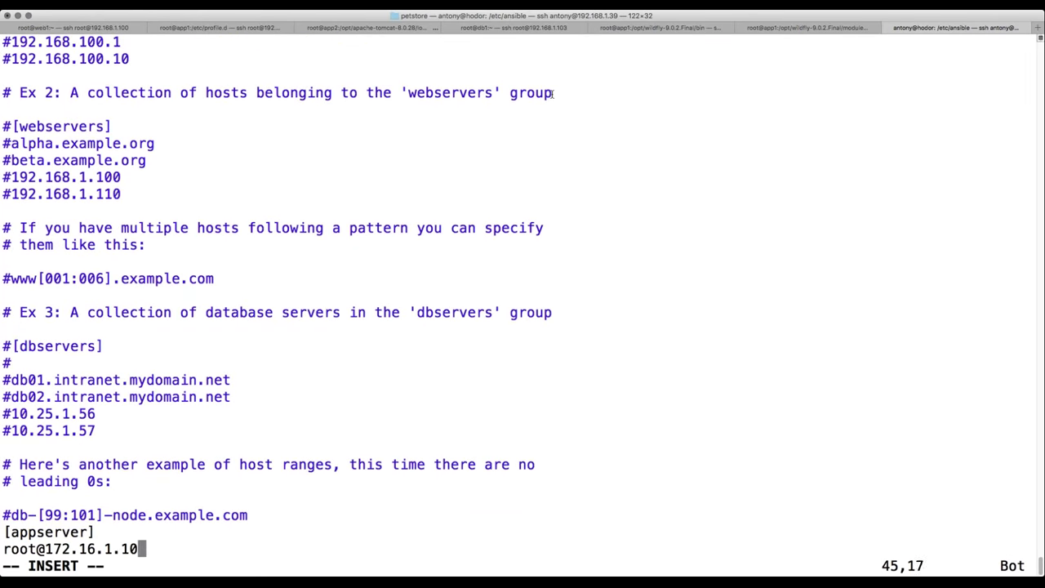
text(192.168.1.101)
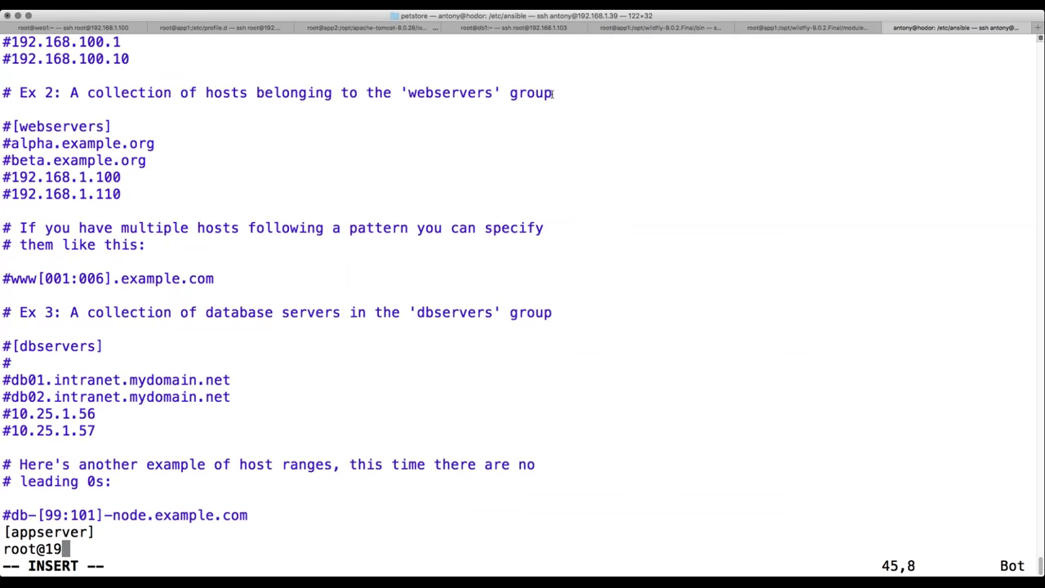
key(Escape)
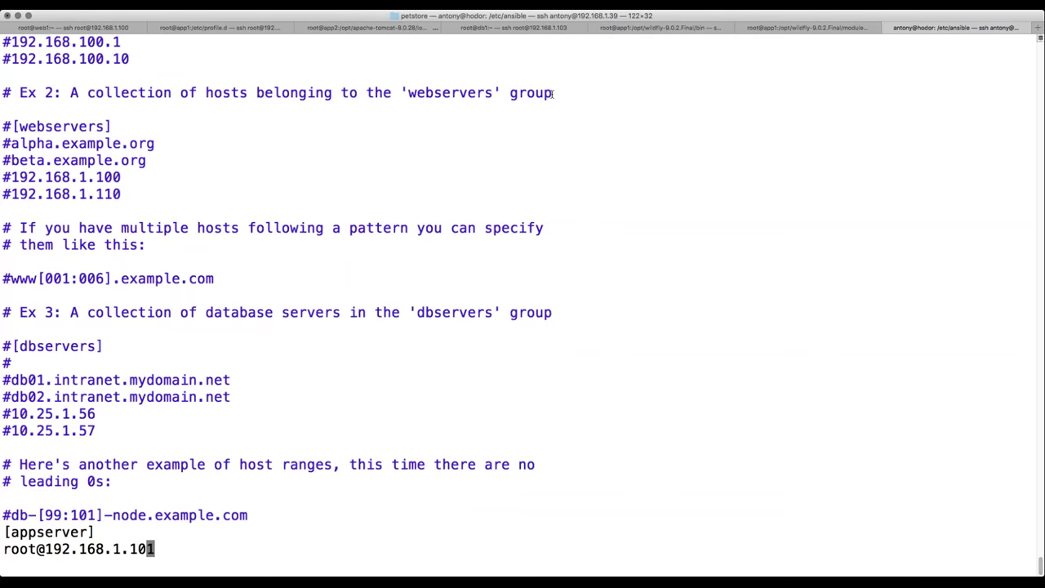
text(:wq!)
key(Return)
text(ssh root)
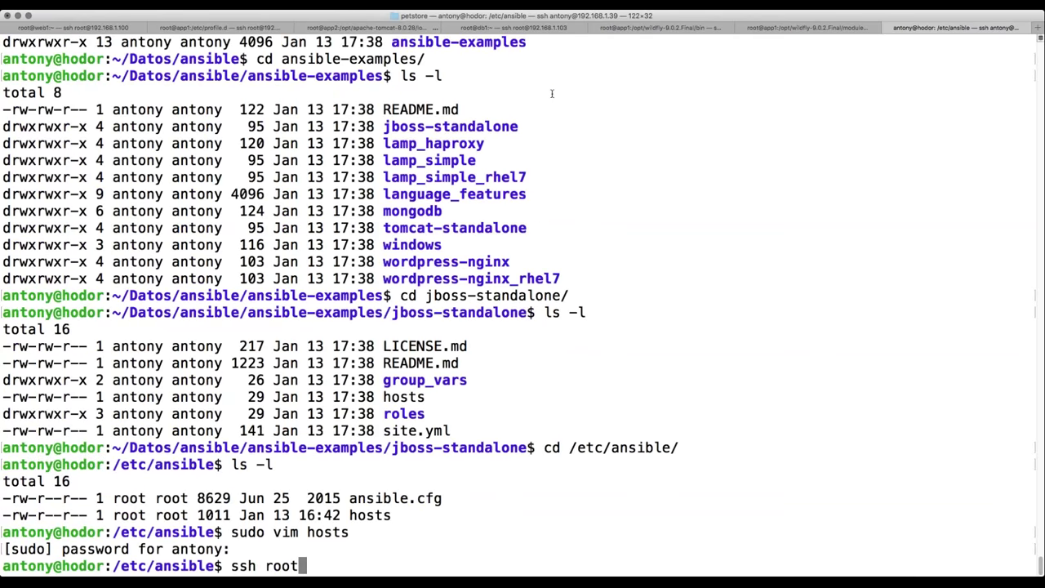
text(@192.168.1.101)
- Log in to 192.168.1.101 as root with the password, then exit
key(Return)
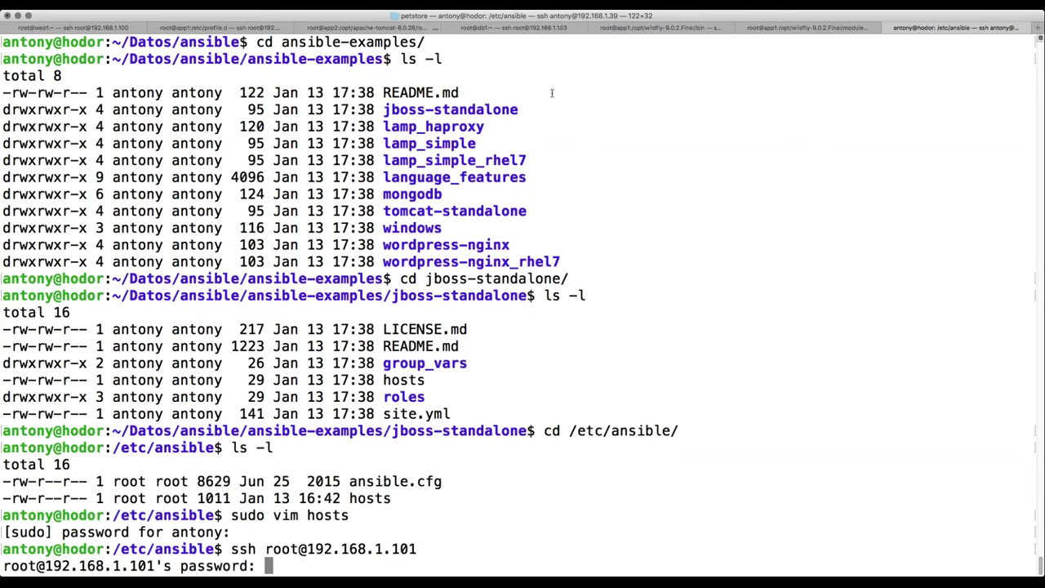
key(Return)
key(Return)
key(Return)
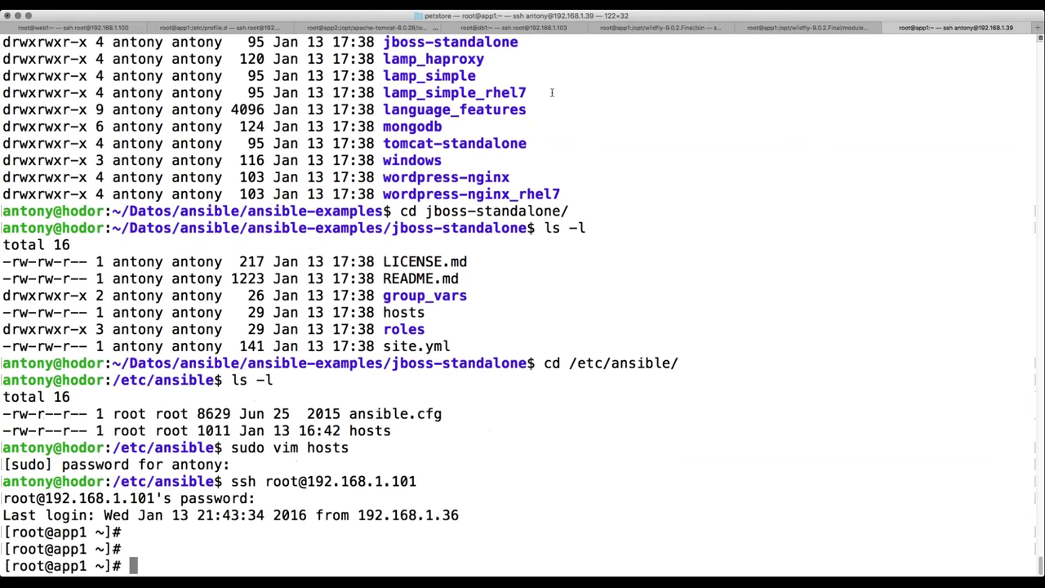
text(exit)
key(Return)
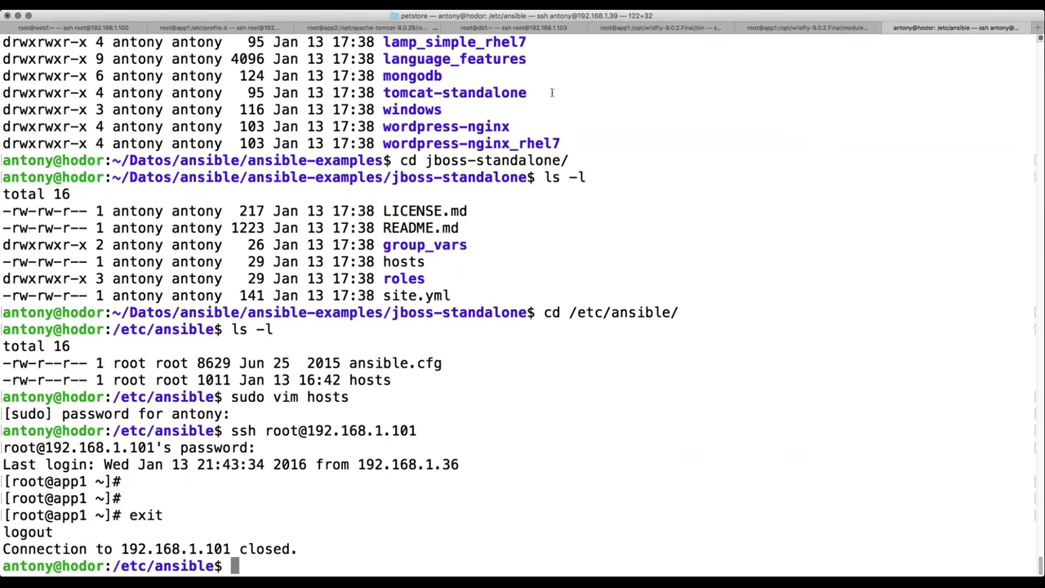
text(ssh-copy-id )
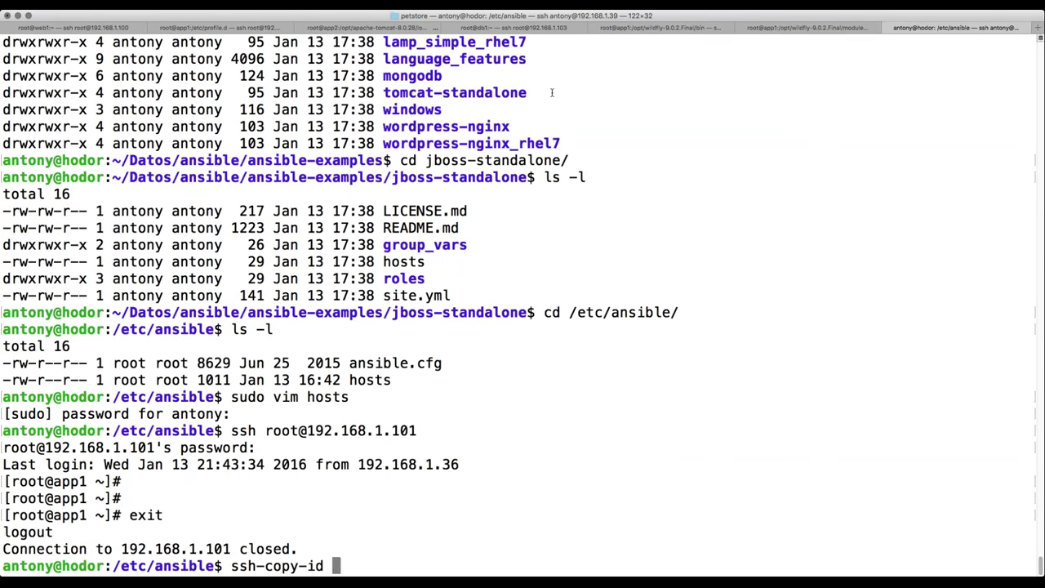
text(root@192.1y8)
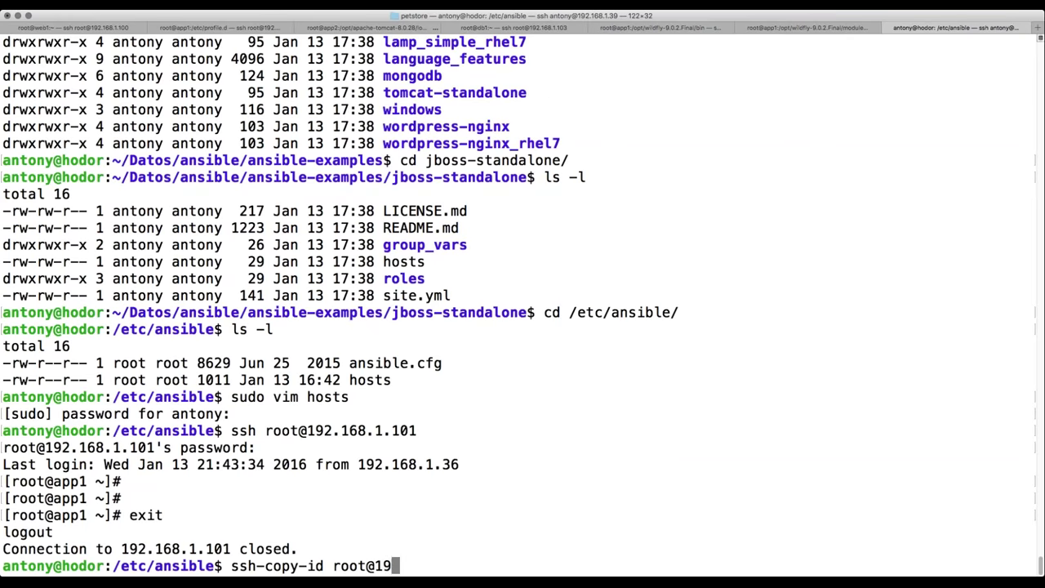
key(BackSpace)
text(6)
key(BackSpace)
key(BackSpace)
text(681)
key(BackSpace)
text(.1.101)
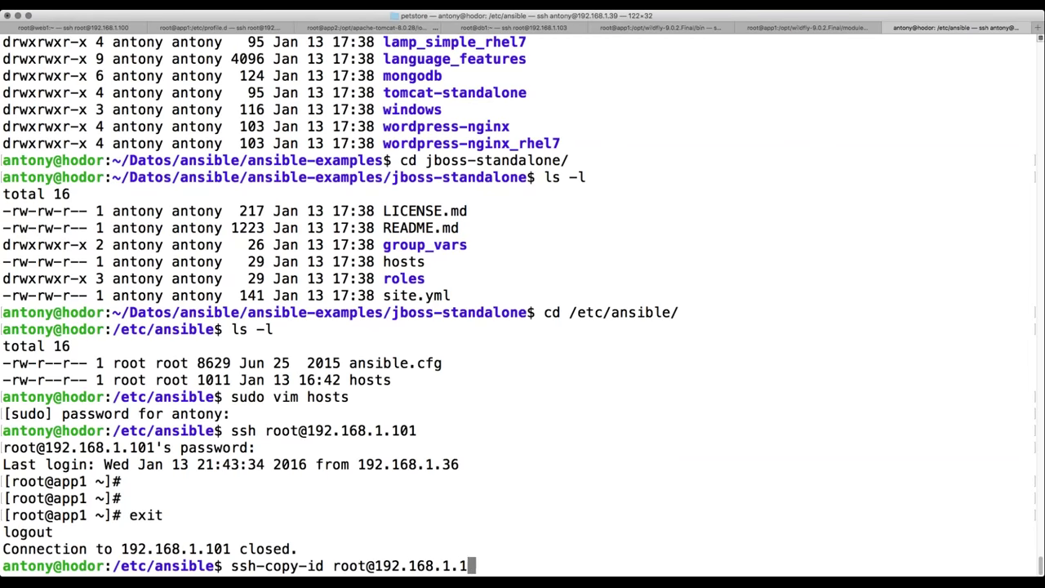
key(Return)
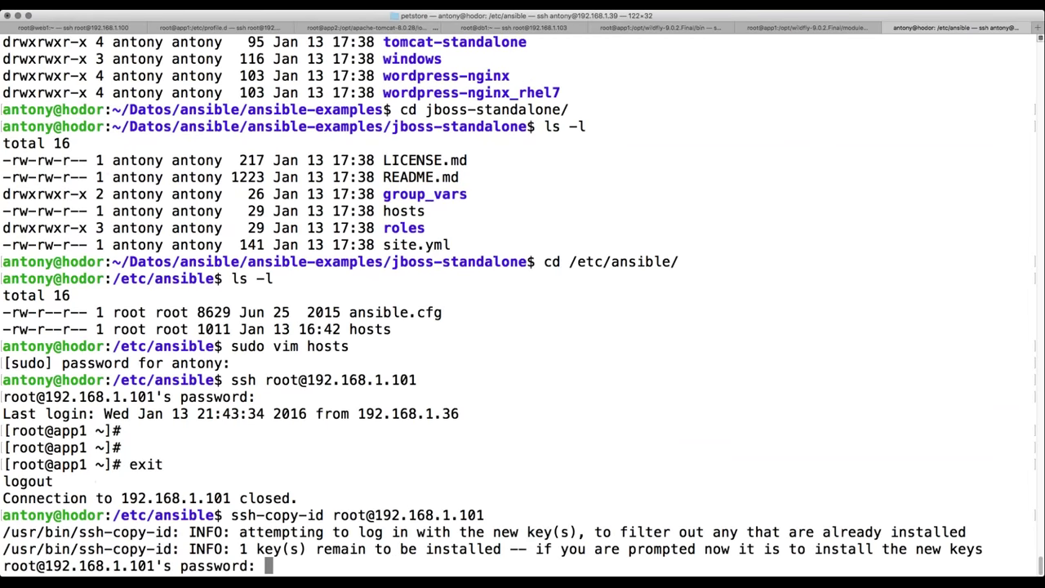
key(Return)
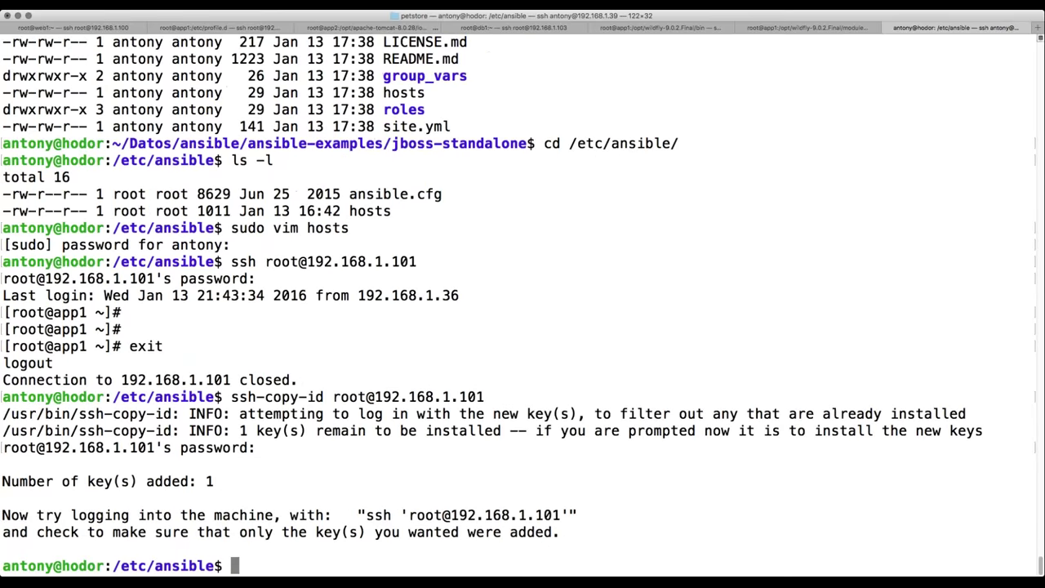
text(ssh root)
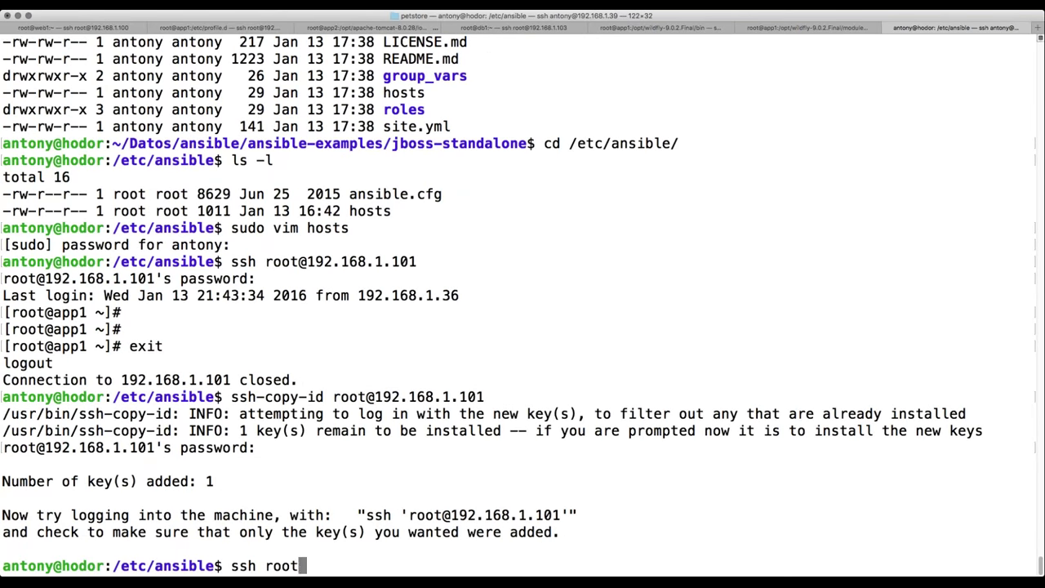
text(@192.1)
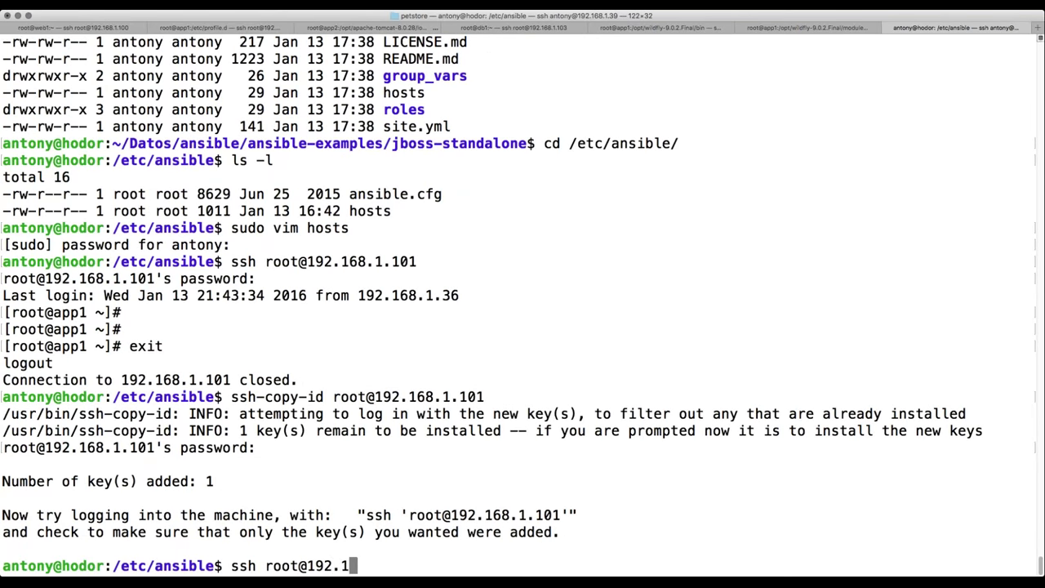
text(68.1.101)
key(Return)
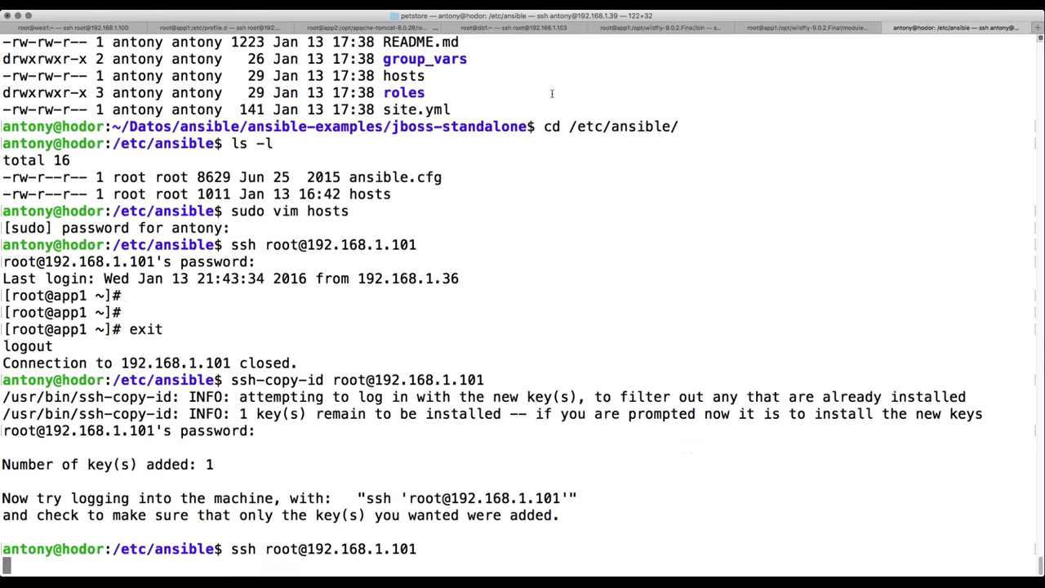
- Log out of app1 and try the command 'ansible -m all ping'
text(exit)
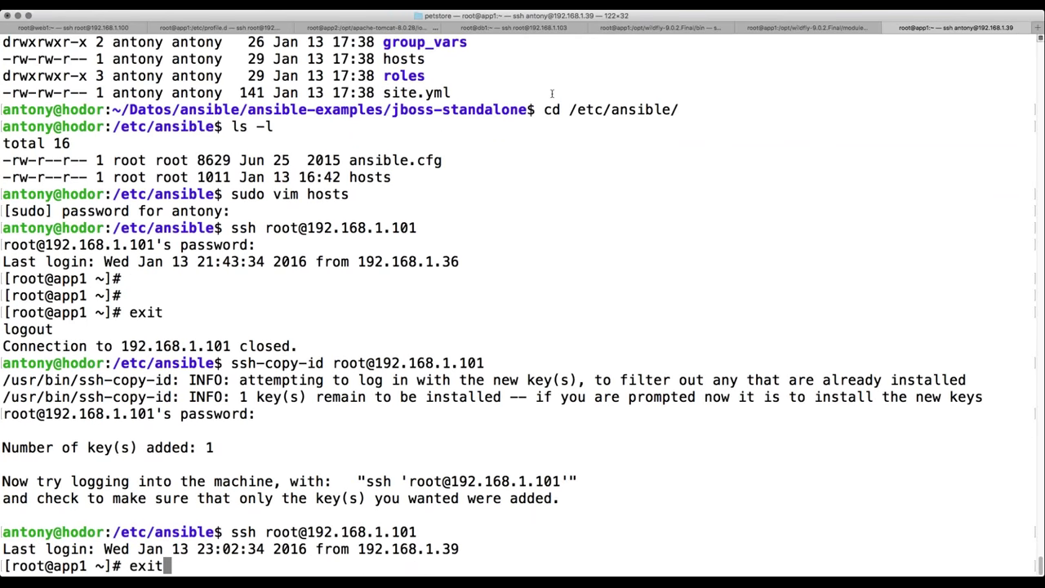
key(Return)
text(ansible )
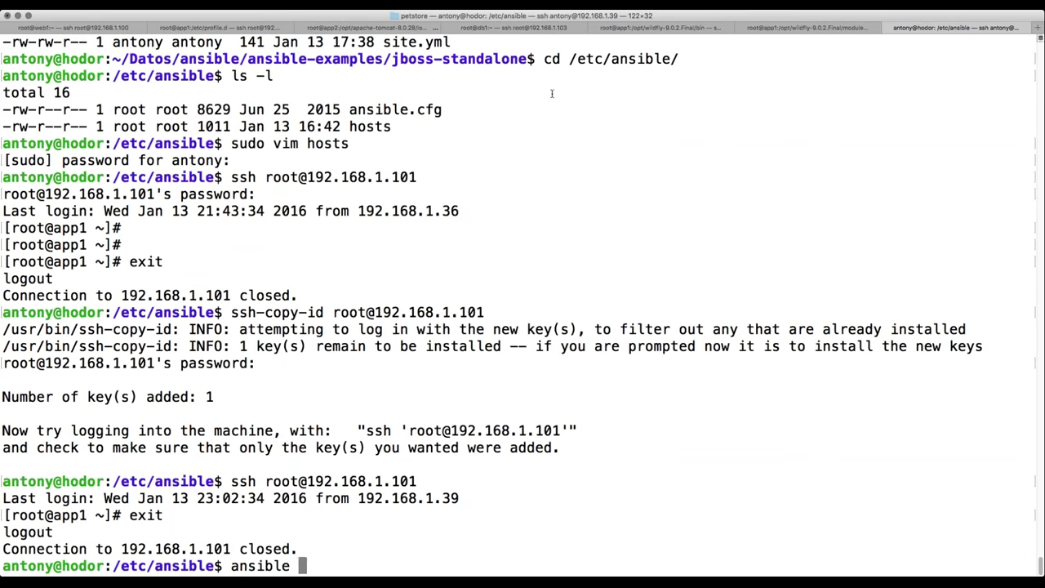
text(-m all ping)
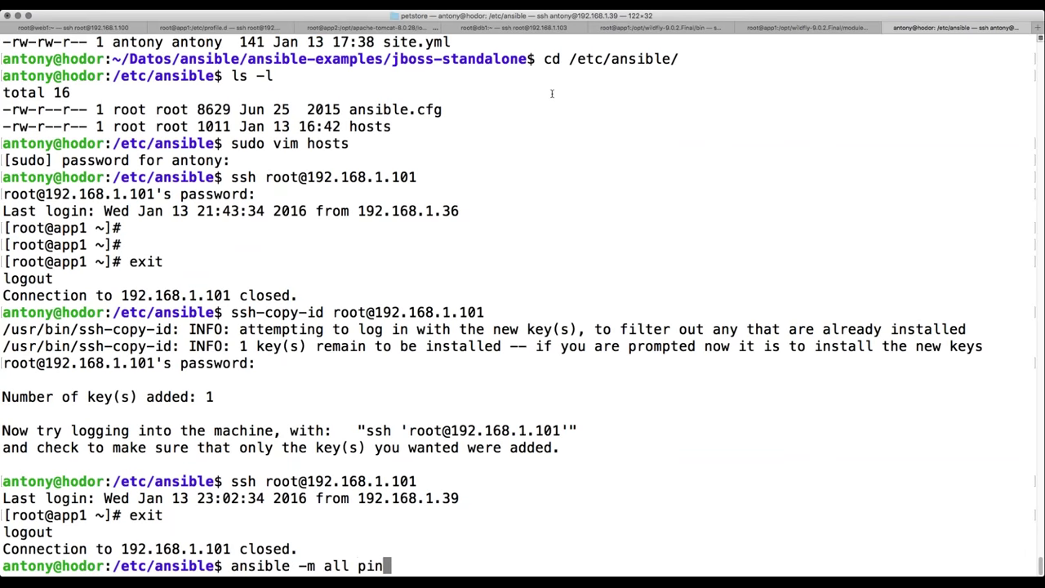
key(Return)
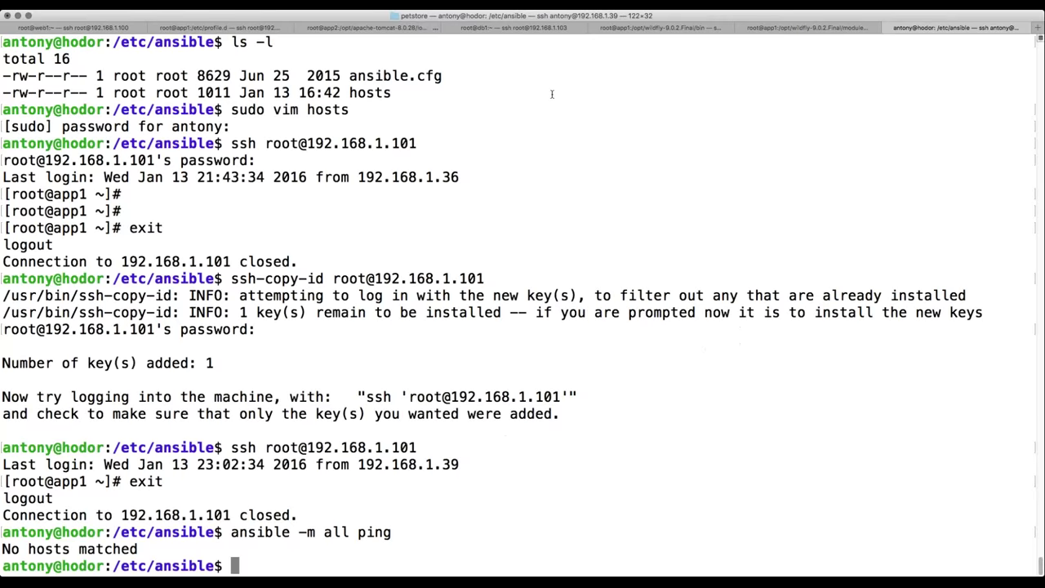
- List past ansible commands with 'history | grep ansible', then run 'ansible all -m ping'
key(Return)
key(Return)
key(Return)
key(Return)
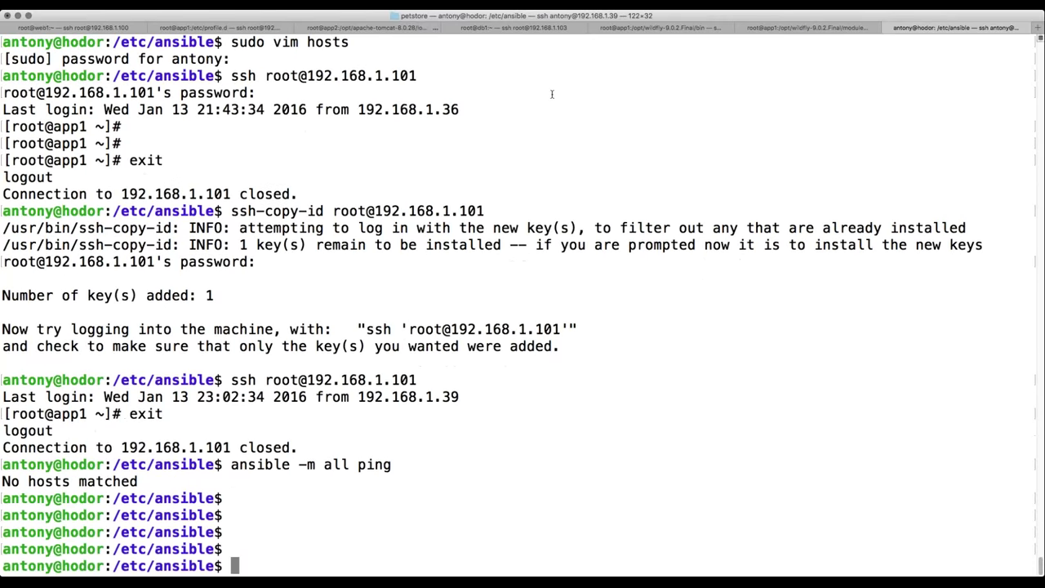
text(history)
key(Return)
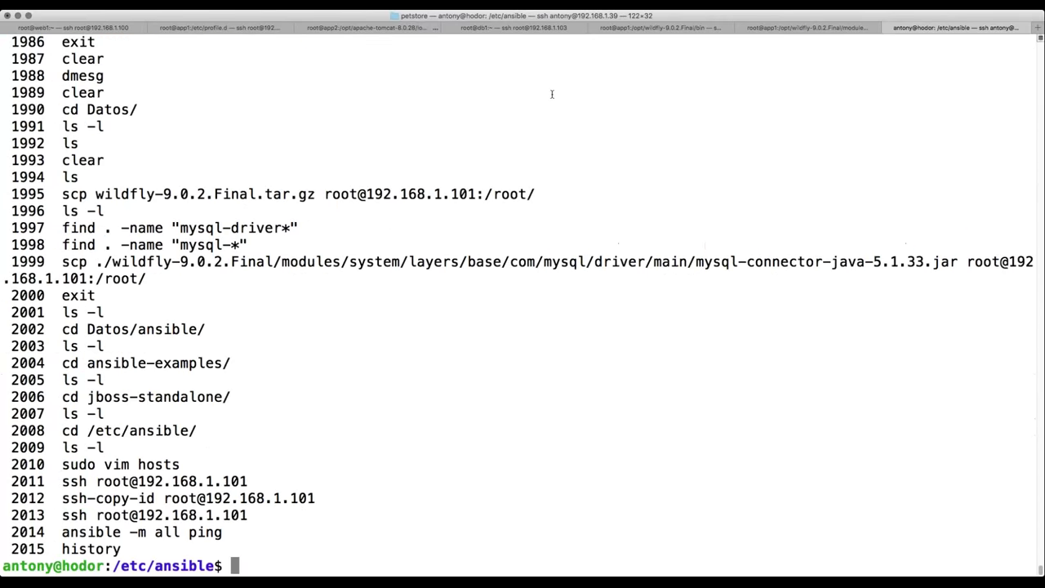
key(Up)
key(ctrl+a)
key(Right)
key(Right)
key(Right)
key(Right)
key(Right)
key(Right)
key(Right)
key(Right)
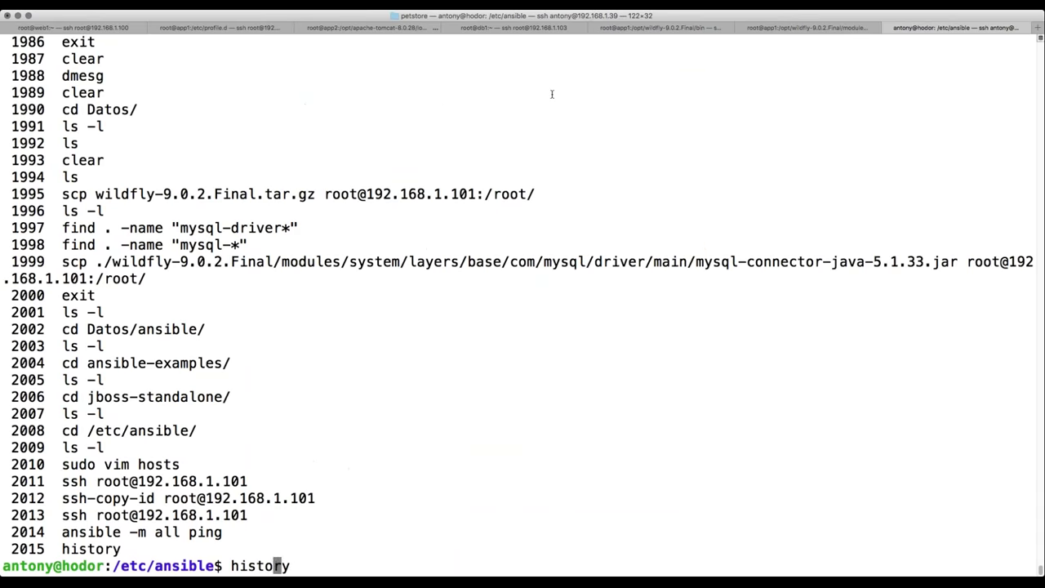
text(| grep ansible)
key(Return)
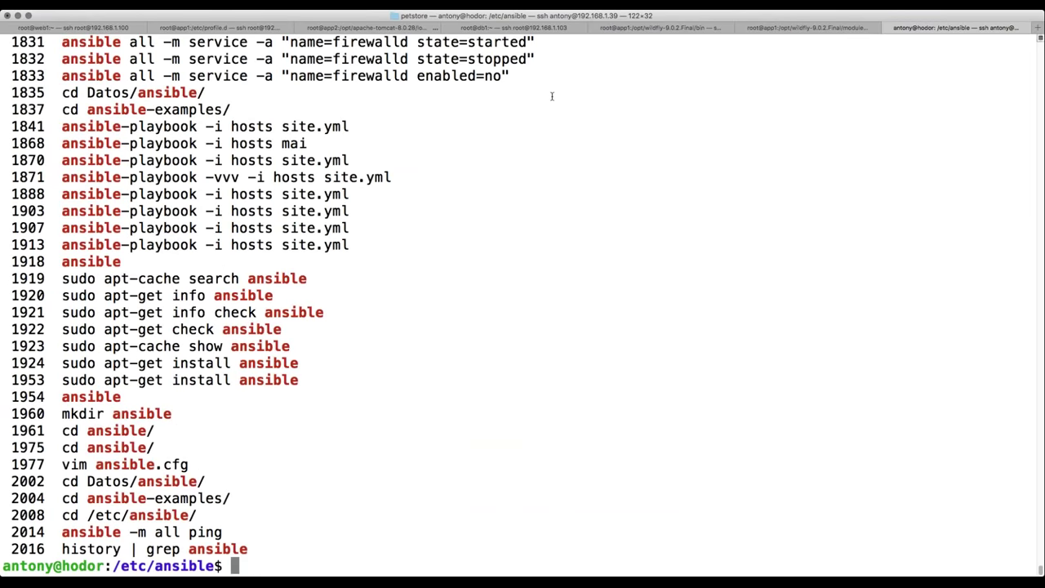
text(ansible all)
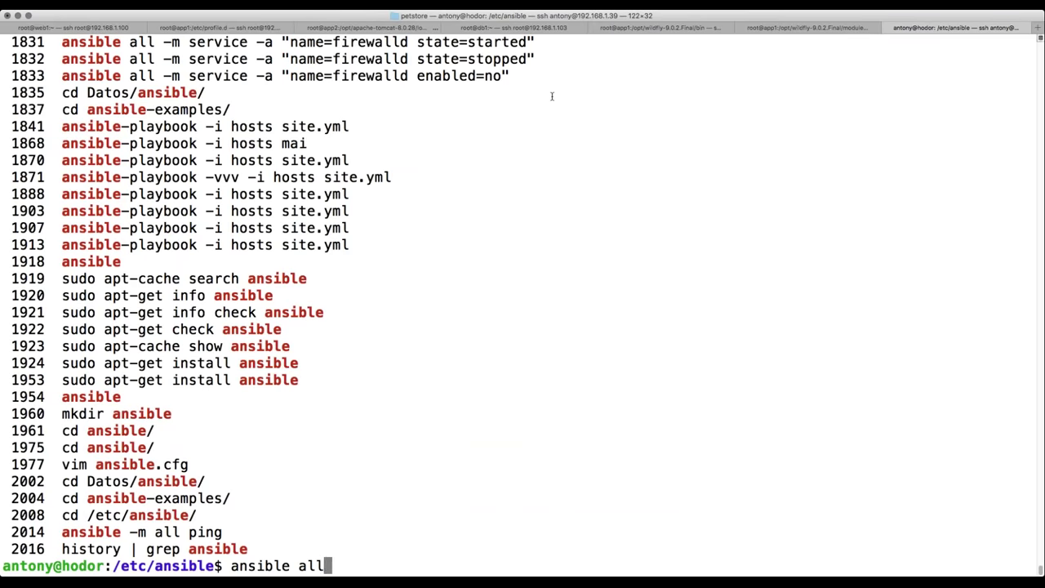
text( -m ping)
key(Return)
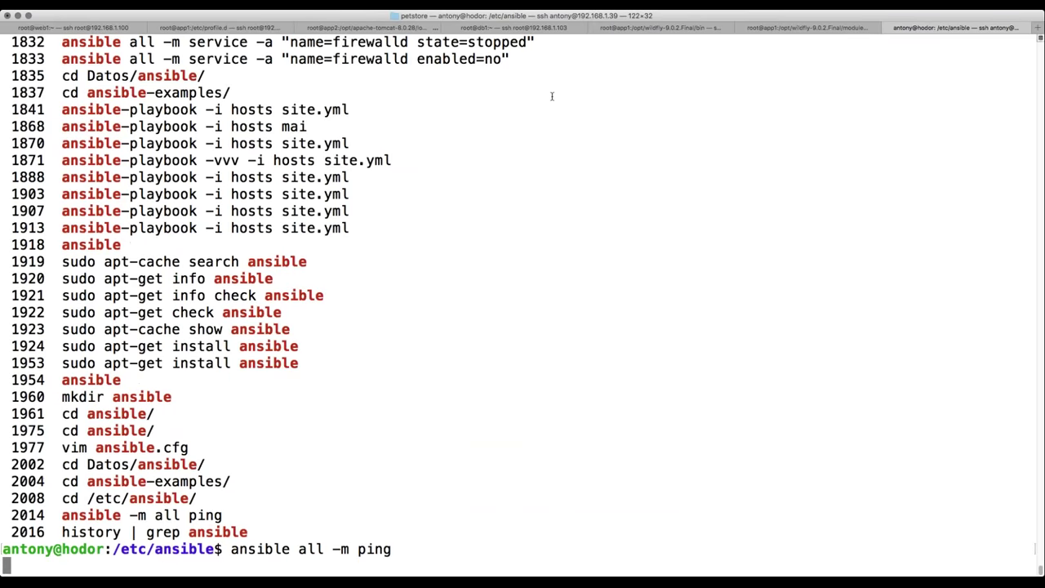
double_click(261, 548)
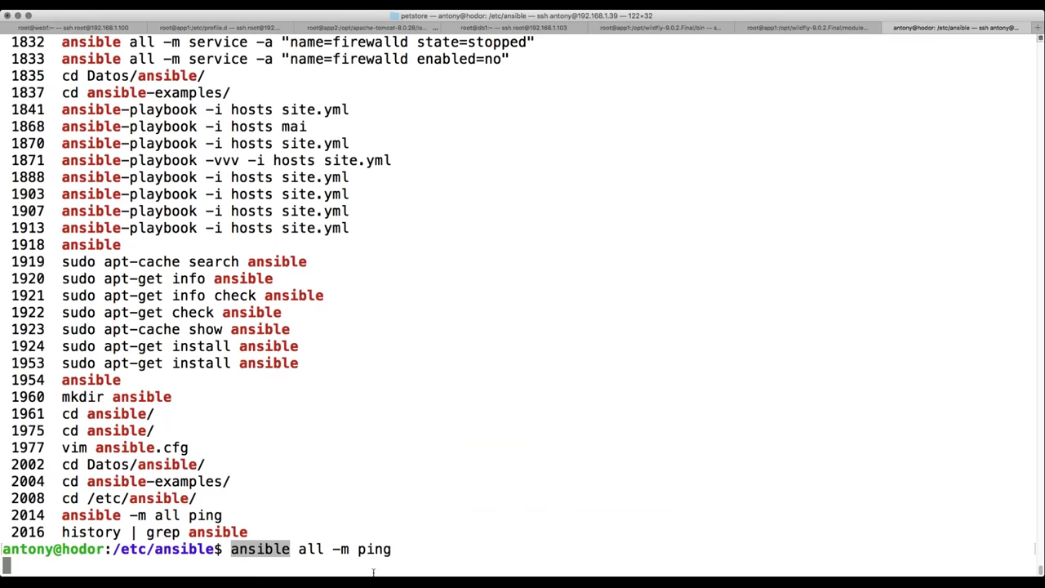
double_click(310, 464)
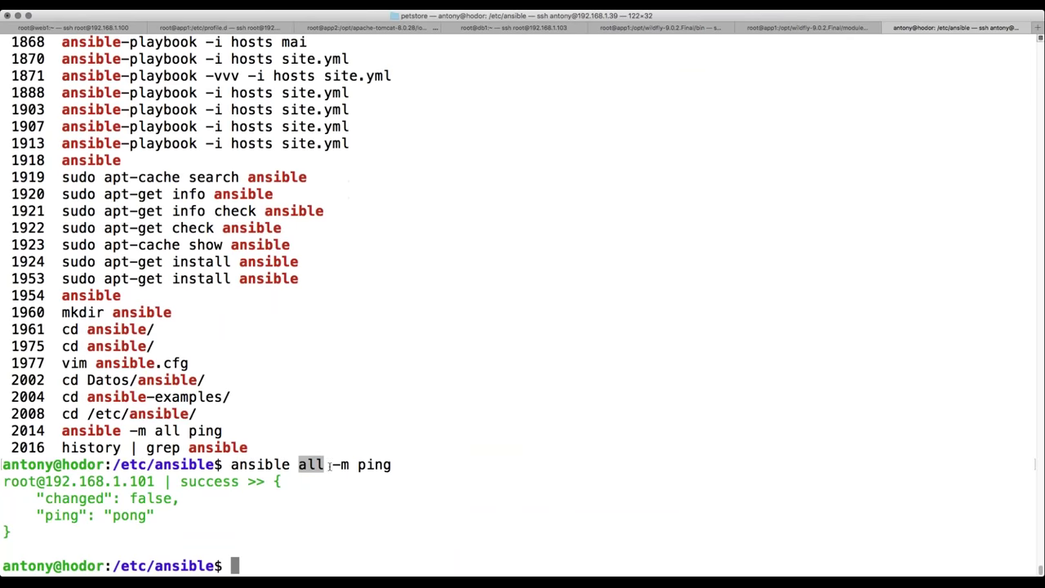
double_click(337, 464)
double_click(364, 464)
click(294, 524)
drag(5, 483, 155, 485)
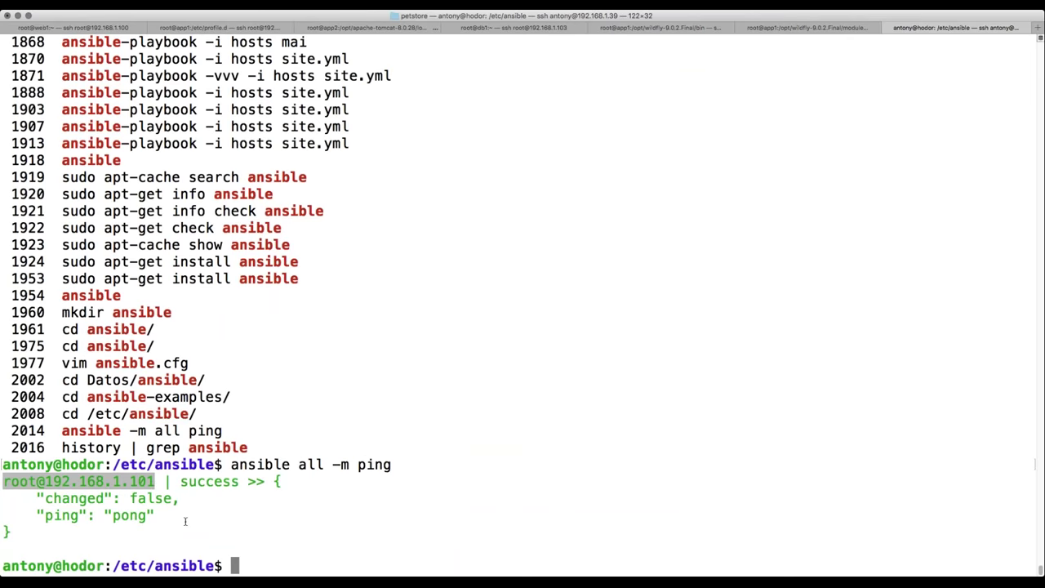
click(87, 488)
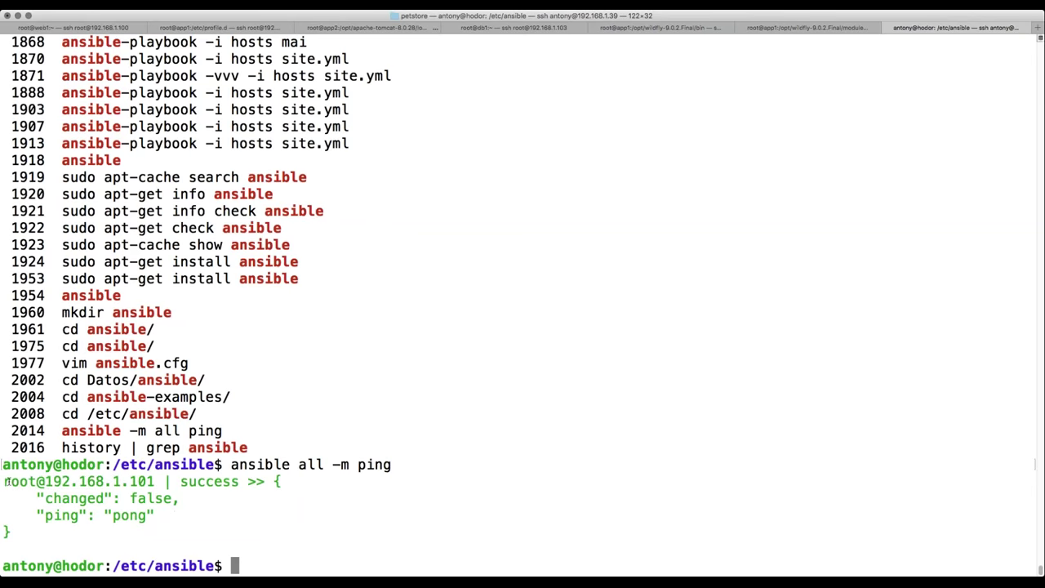
drag(5, 482, 163, 484)
click(102, 515)
drag(38, 515, 155, 516)
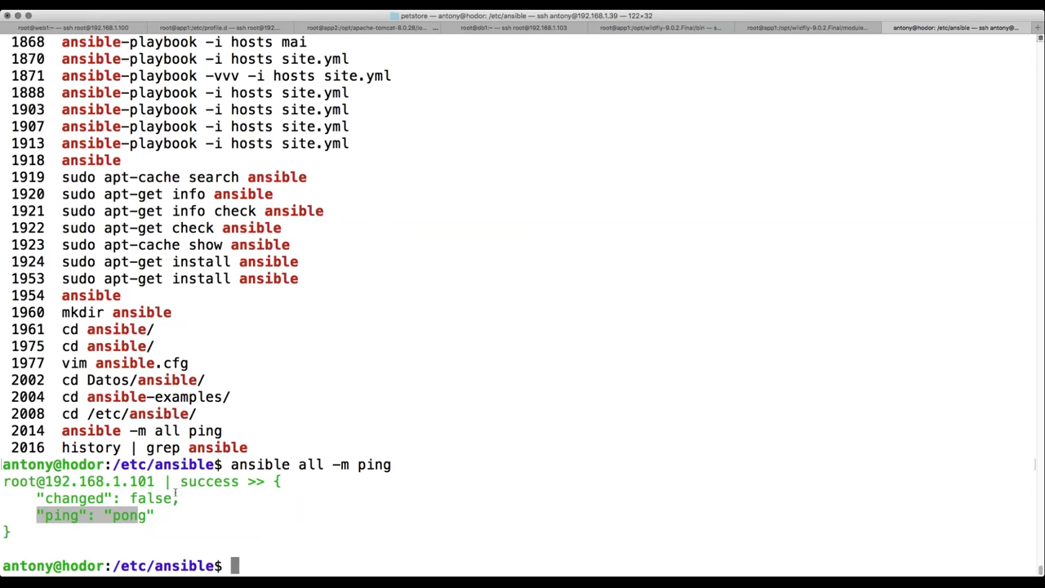
drag(179, 482, 266, 482)
click(242, 482)
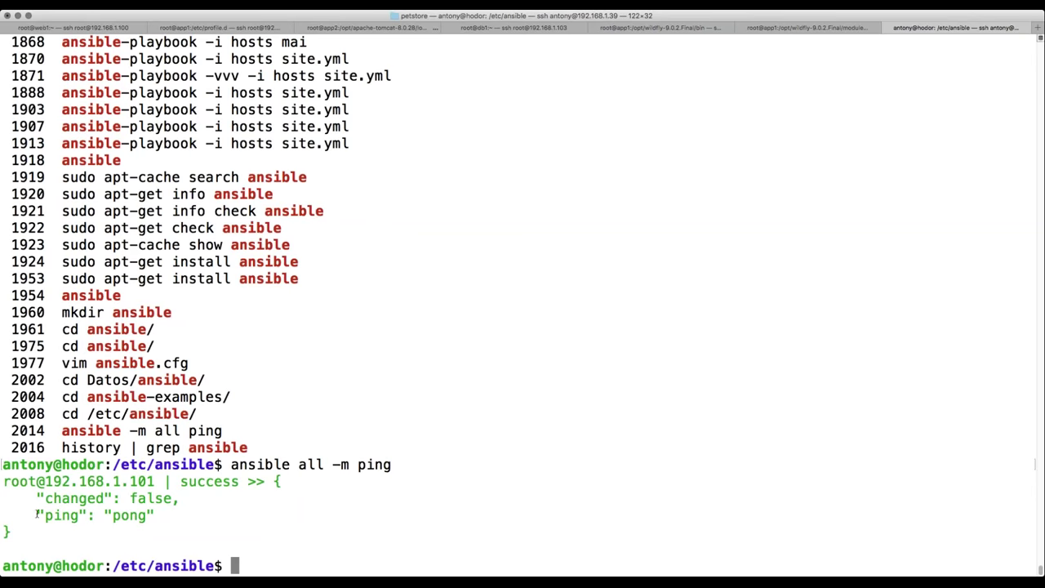
drag(35, 515, 87, 515)
click(134, 515)
- Copy the earlier ansible all -m shell -a 'echo $TERM' command from history and run it
scroll(242, 345, up, 10)
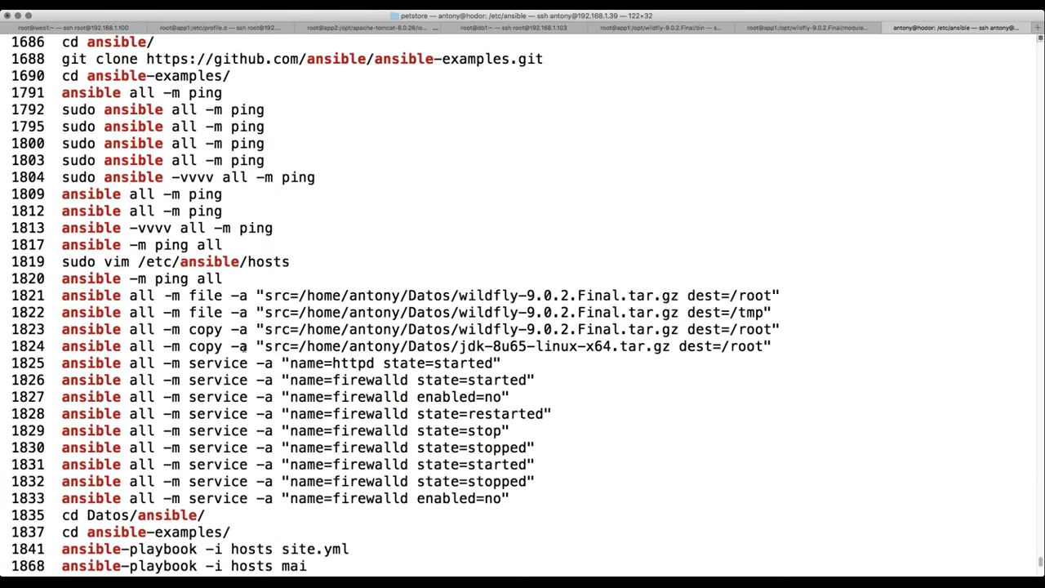
scroll(282, 350, up, 2)
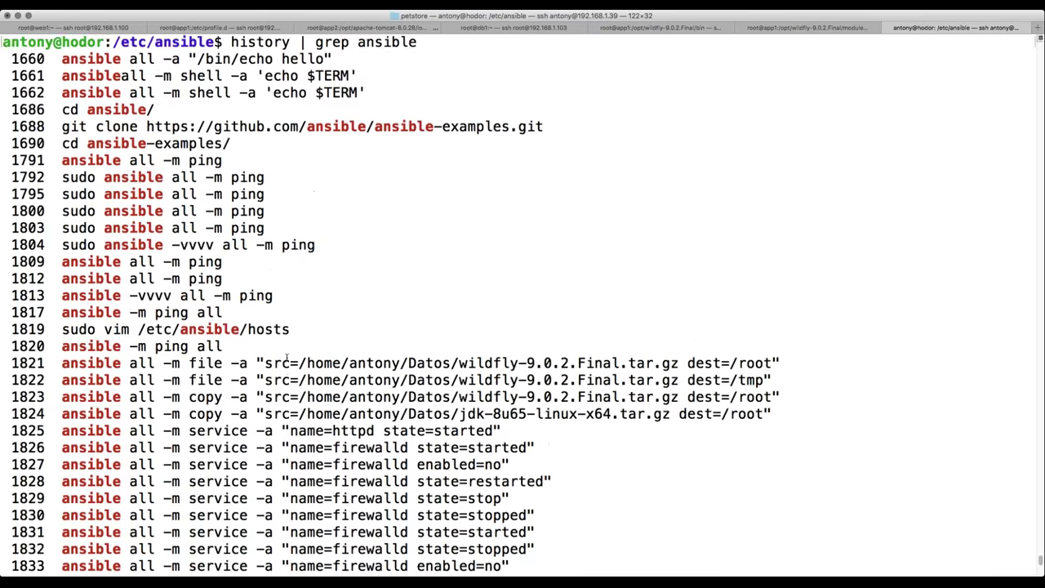
drag(62, 129, 367, 129)
key(super+c)
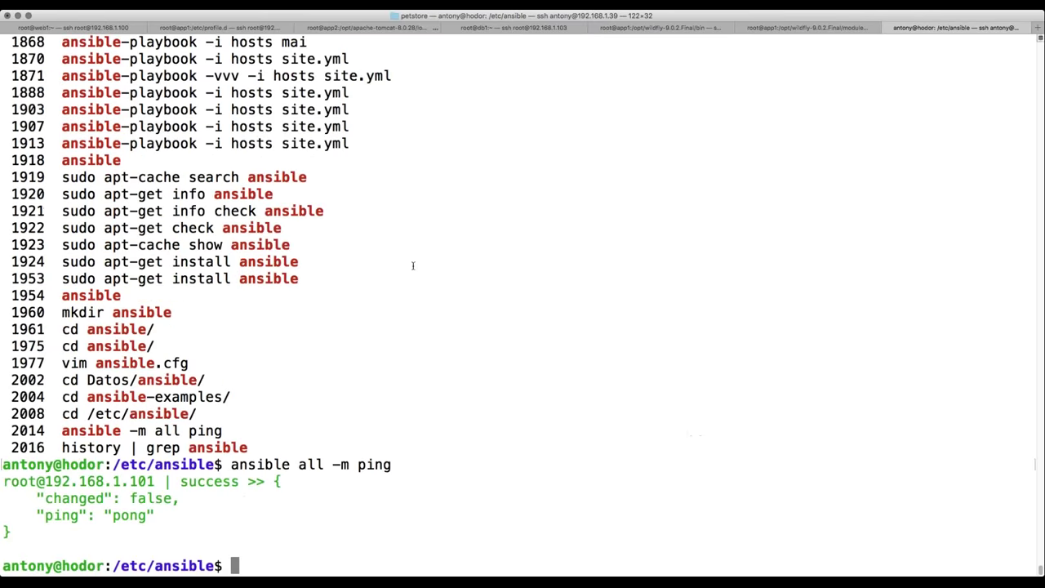
drag(413, 266, 428, 287)
key(super+v)
key(Return)
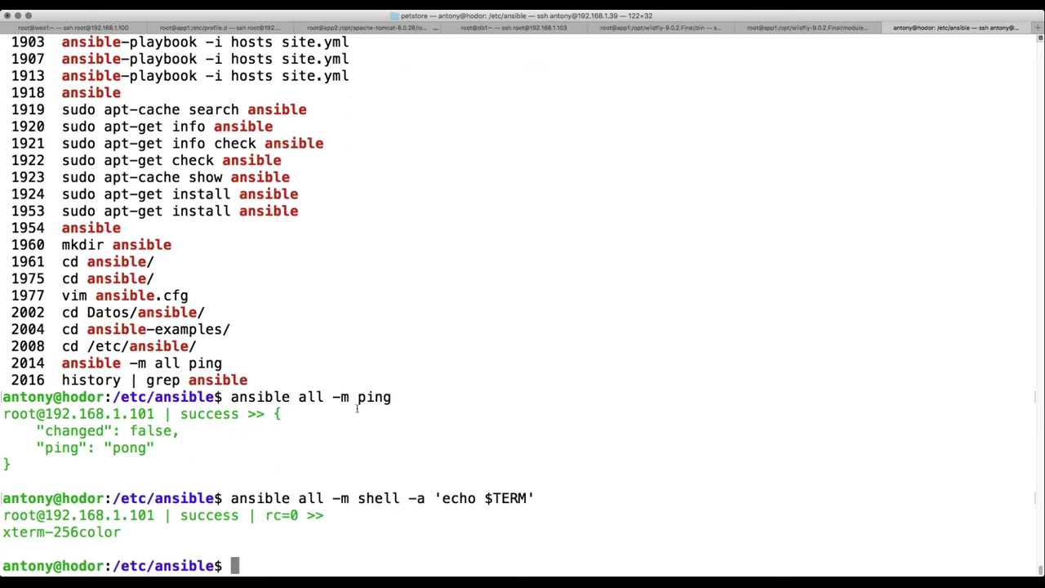
- Highlight the $TERM argument and the xterm-256color result
drag(442, 499, 526, 500)
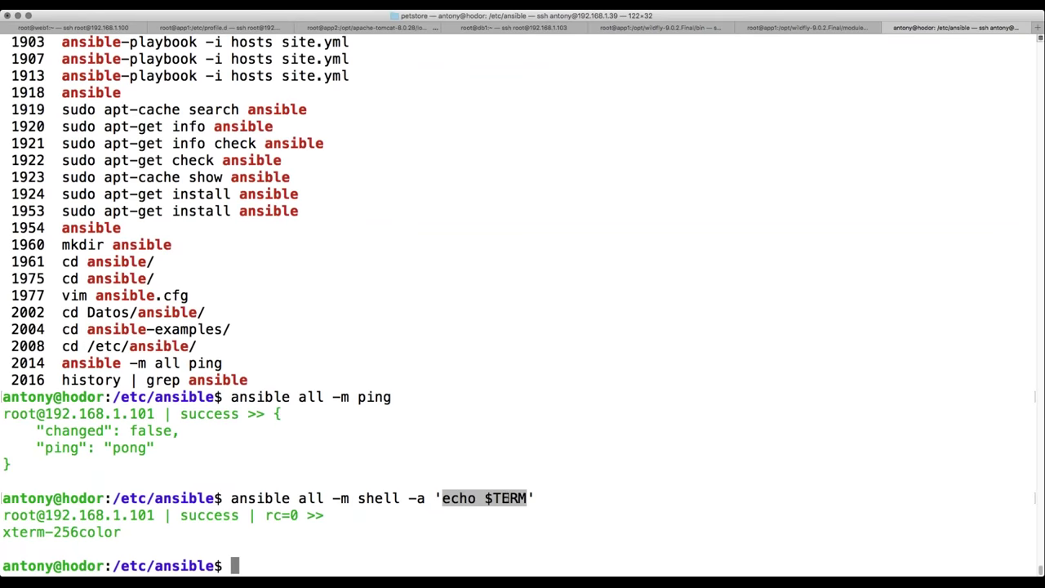
double_click(490, 498)
drag(6, 532, 123, 532)
click(269, 531)
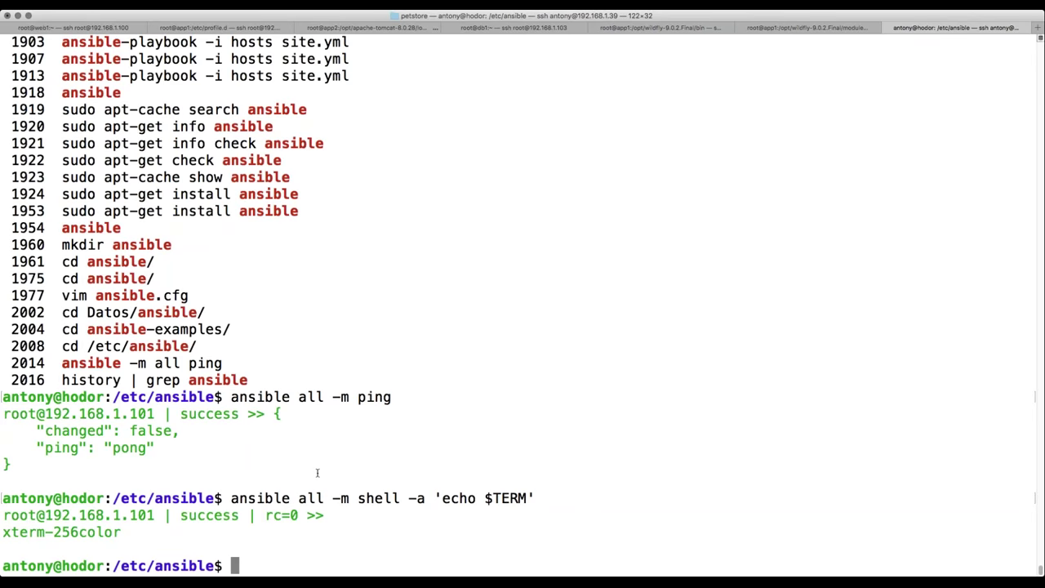
- Go from the home directory into Datos/ansible/ansible-examples/jboss-standalone
text(cd /home/antony/)
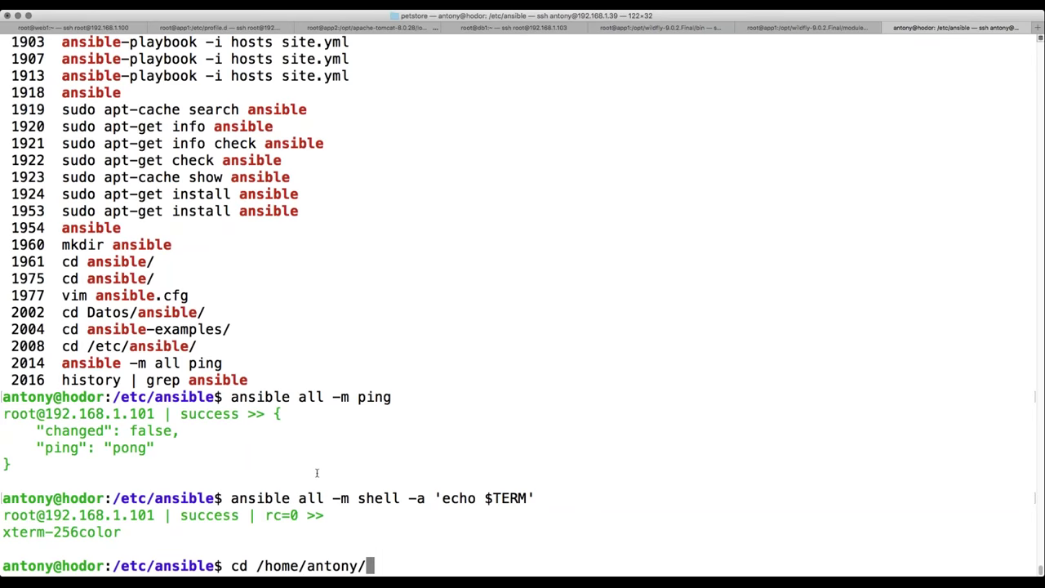
key(Return)
text(cd Da)
key(Tab)
text(a)
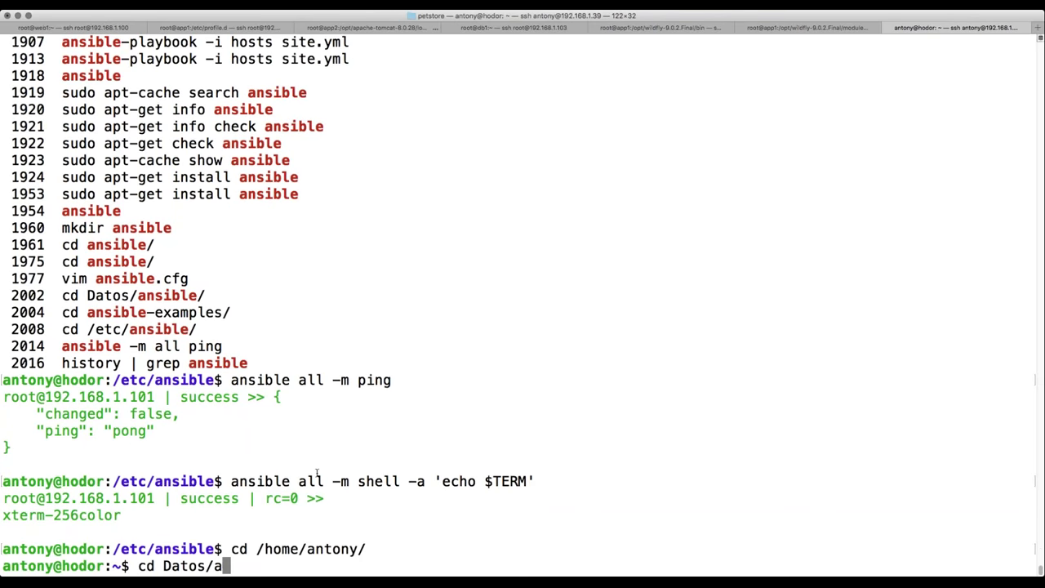
key(Tab)
text(kjb)
key(BackSpace)
key(BackSpace)
key(BackSpace)
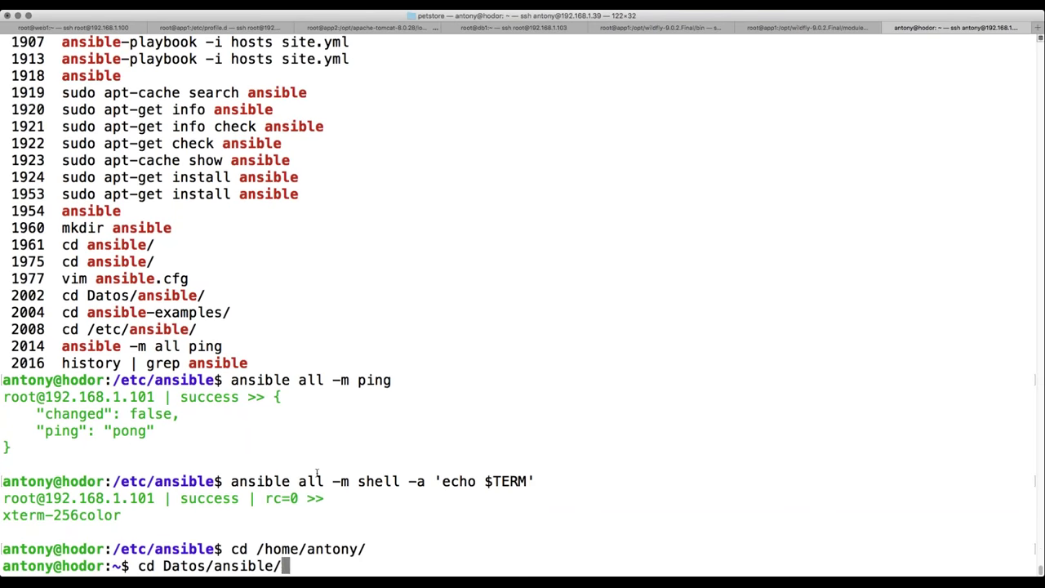
key(Tab)
text(an)
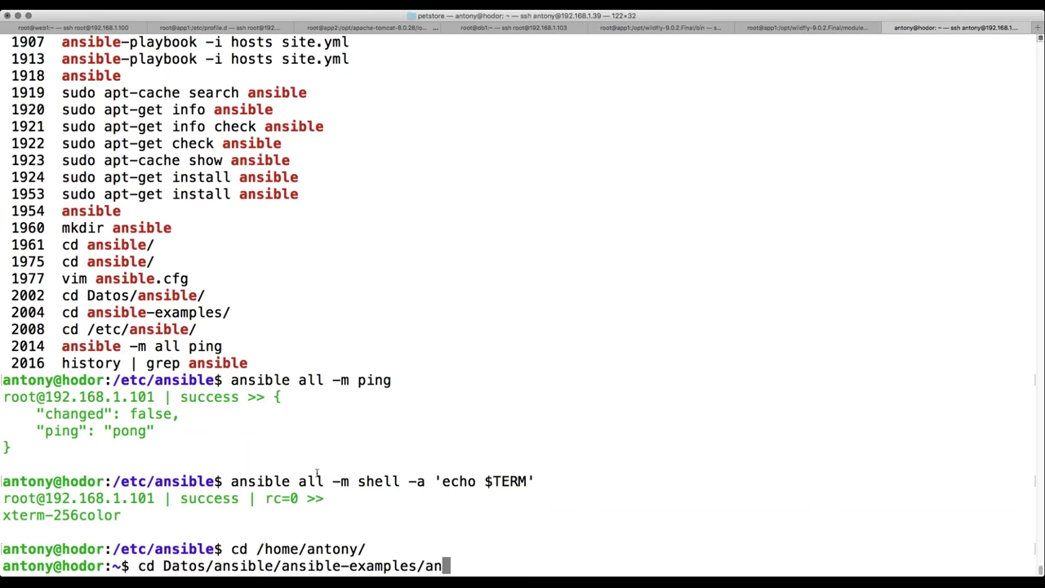
key(BackSpace)
key(BackSpace)
text(sta)
key(BackSpace)
key(BackSpace)
key(BackSpace)
key(Tab)
key(Tab)
text(j)
key(Tab)
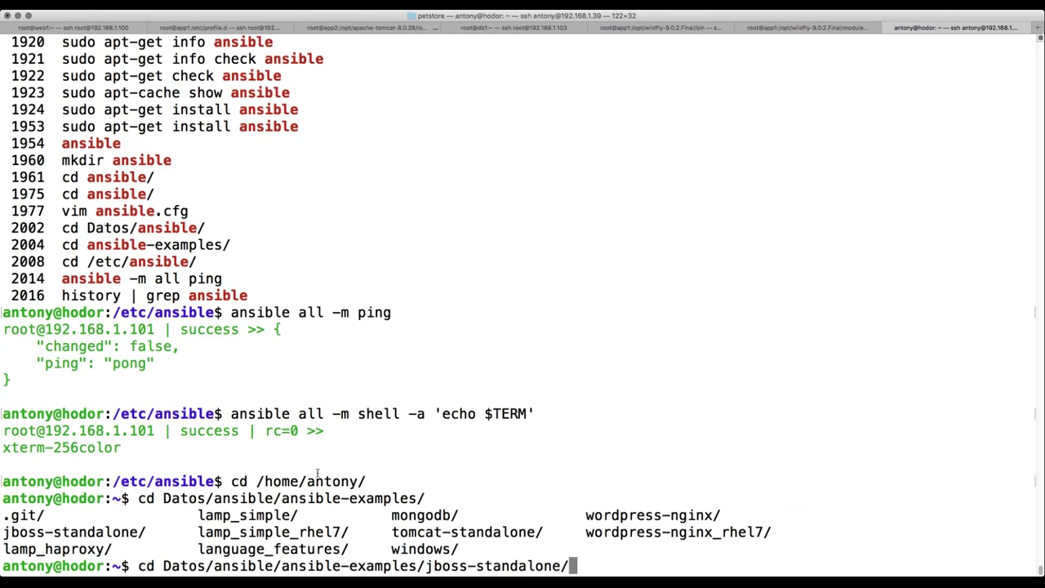
key(Return)
- List the jboss-standalone example's files in detail, pointing out roles and site.yml
text(ls -l)
key(Return)
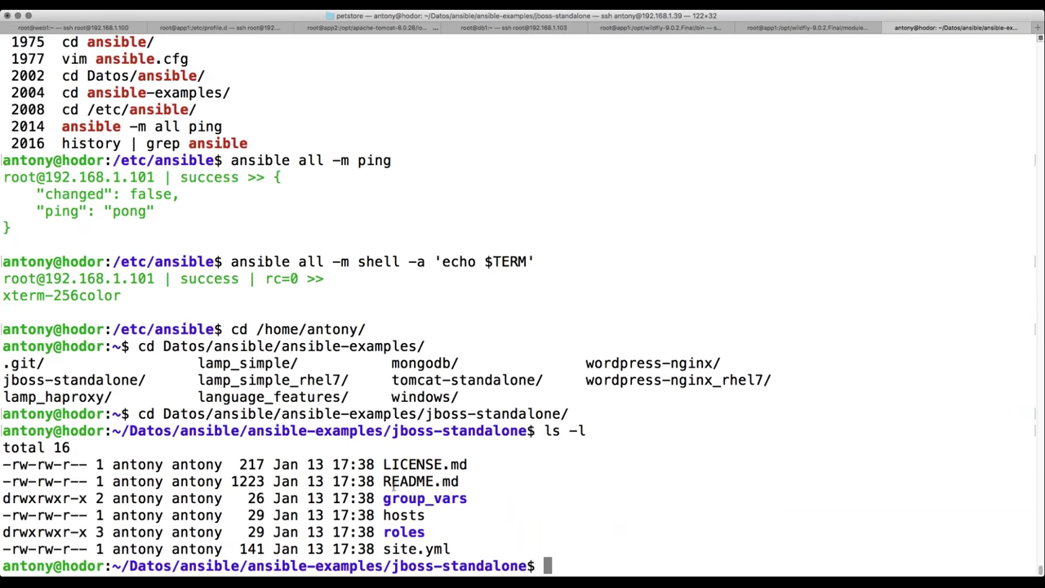
drag(451, 535, 384, 498)
click(431, 507)
- In the hosts file, replace 172.16.1.101 with 192.168.1.101 and save with :wq
text(vim hosts)
key(Return)
key(j)
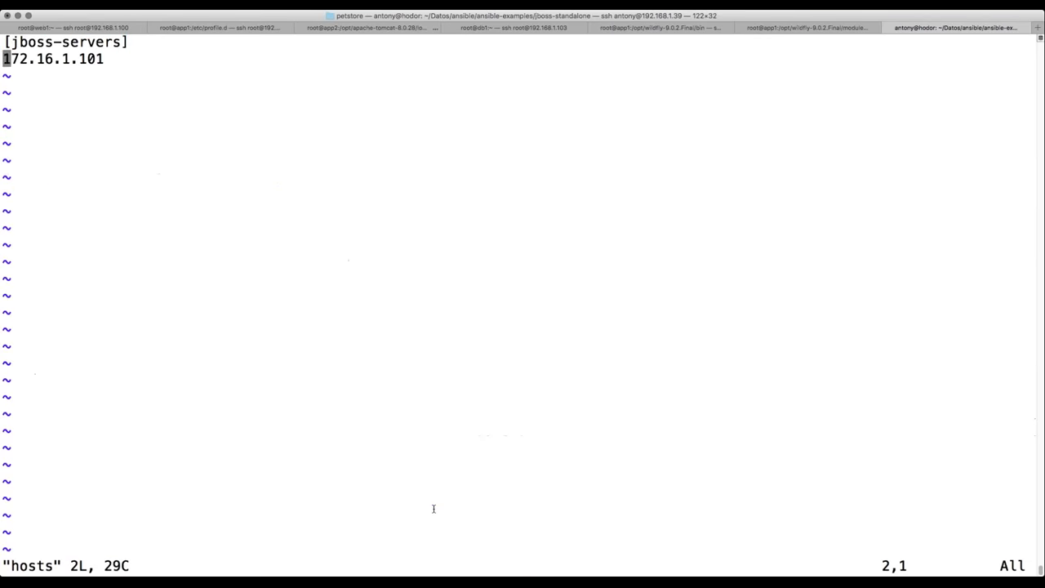
key(l)
key(l)
key(l)
key(l)
key(l)
key(l)
key(l)
key(l)
key(l)
key(l)
key(l)
key(a)
key(BackSpace)
key(BackSpace)
key(BackSpace)
key(BackSpace)
key(BackSpace)
key(BackSpace)
key(BackSpace)
key(BackSpace)
key(BackSpace)
key(BackSpace)
key(BackSpace)
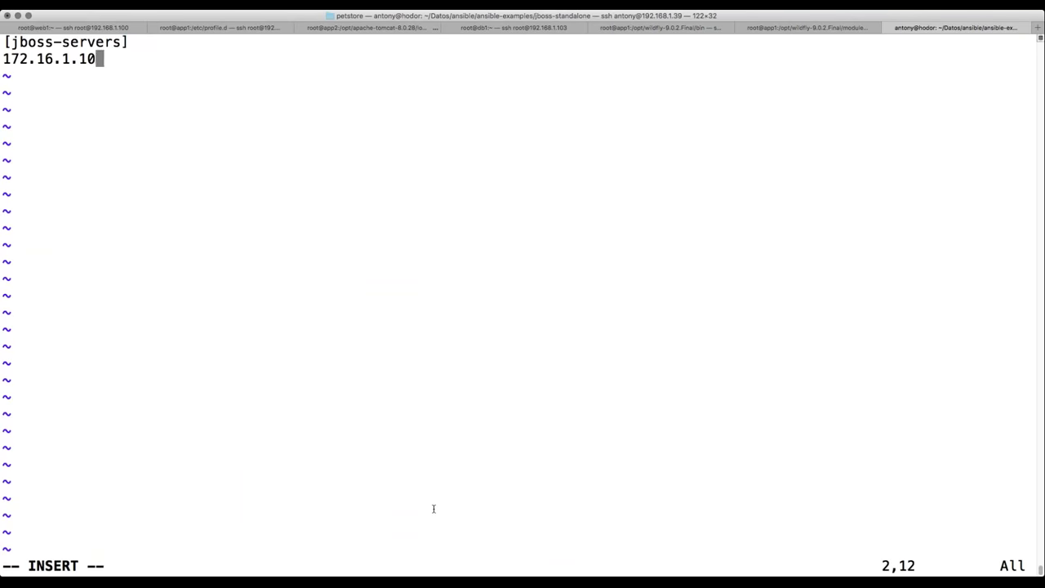
text(92.1)
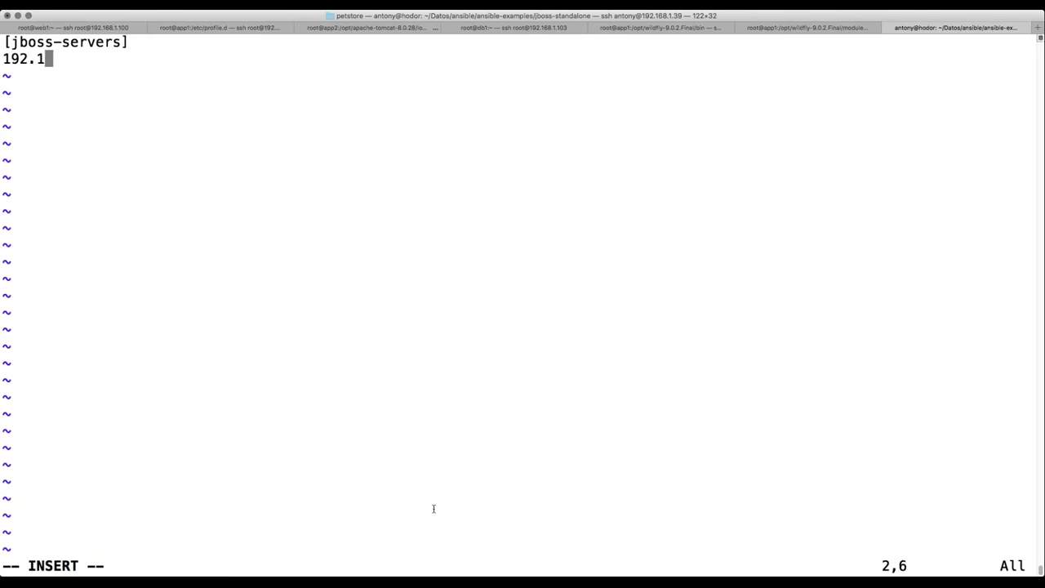
key(BackSpace)
text(1689)
key(BackSpace)
text(.1.10)
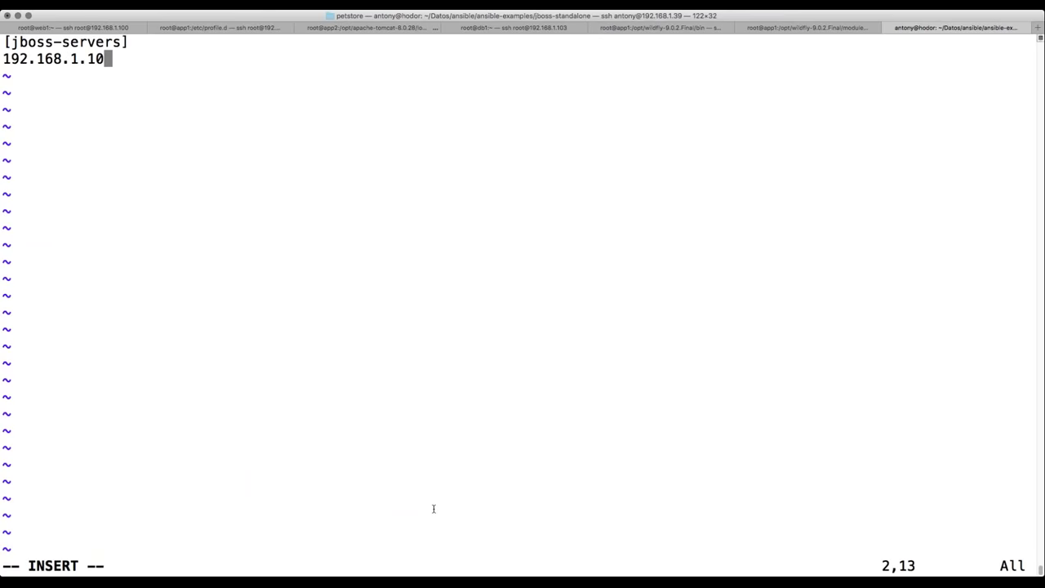
text(1)
key(Escape)
text(:wq)
key(Return)
- Review site.yml's jboss-servers hosts, remote_user and roles sections, then quit without saving
text(vi site.yml)
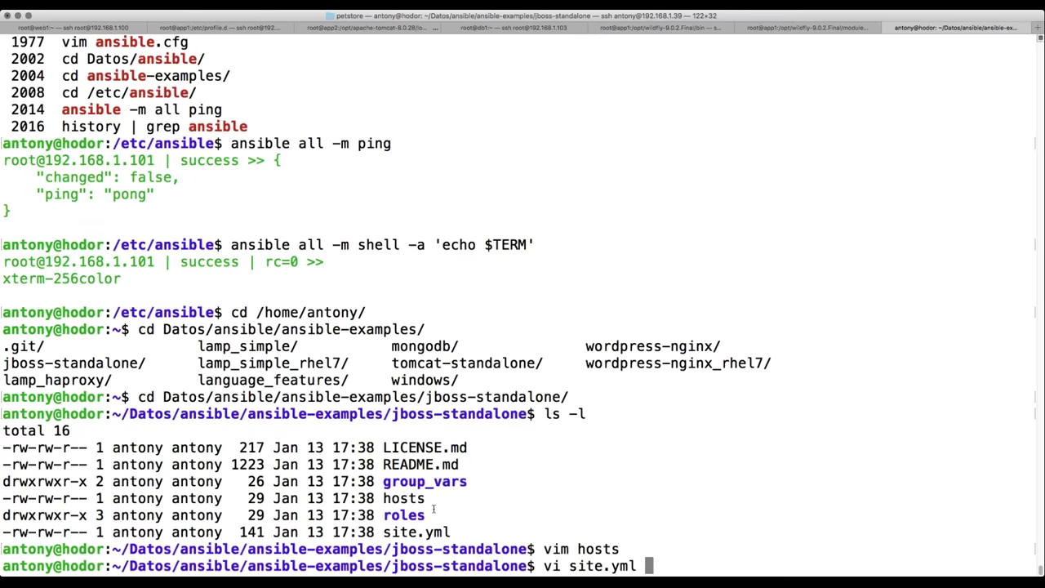
key(Return)
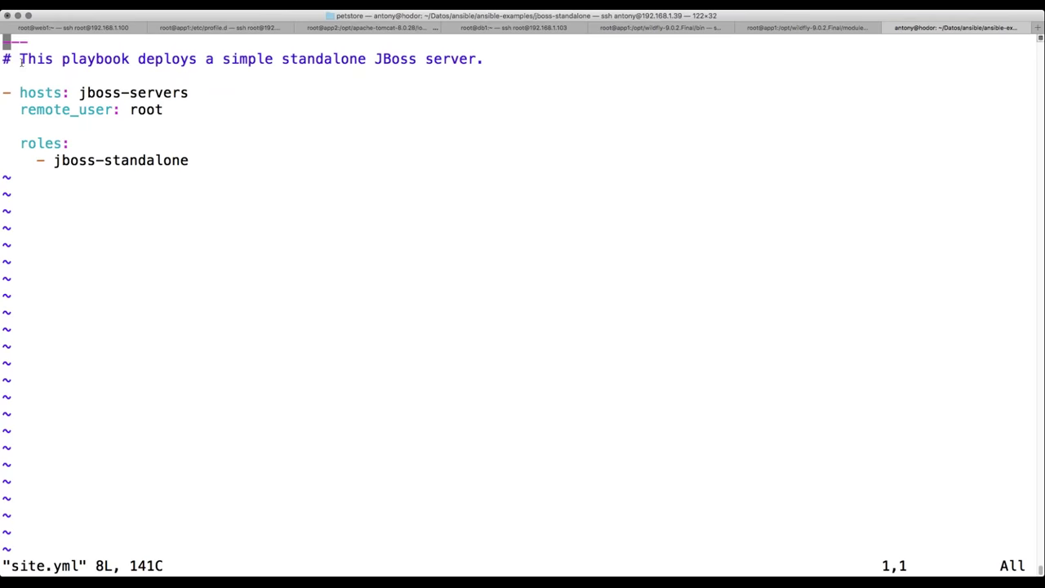
drag(3, 59, 137, 57)
click(485, 57)
click(204, 109)
drag(20, 92, 194, 92)
drag(29, 108, 177, 111)
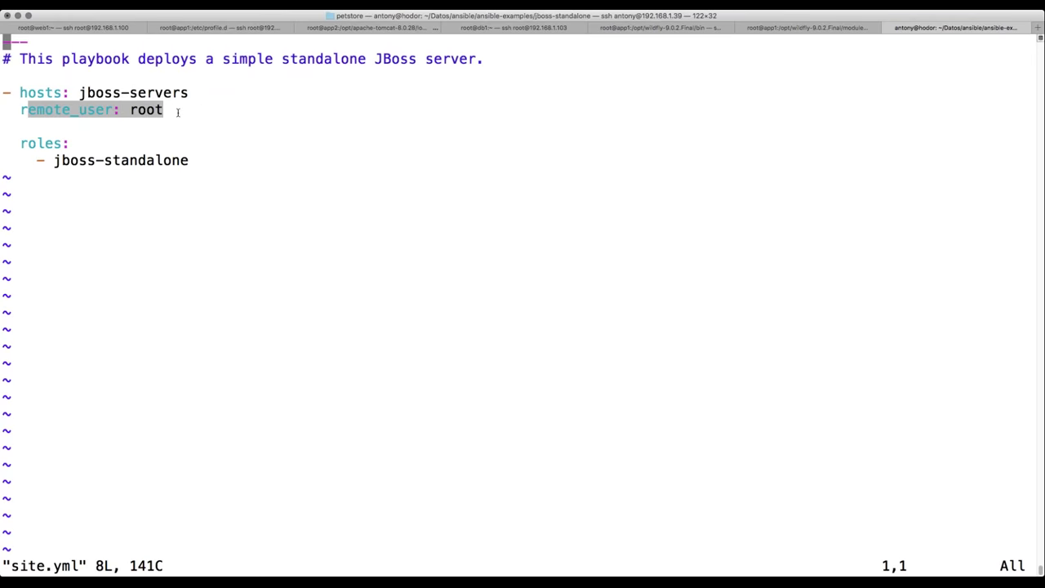
drag(22, 143, 196, 162)
click(36, 151)
click(54, 161)
click(197, 163)
text(:q!)
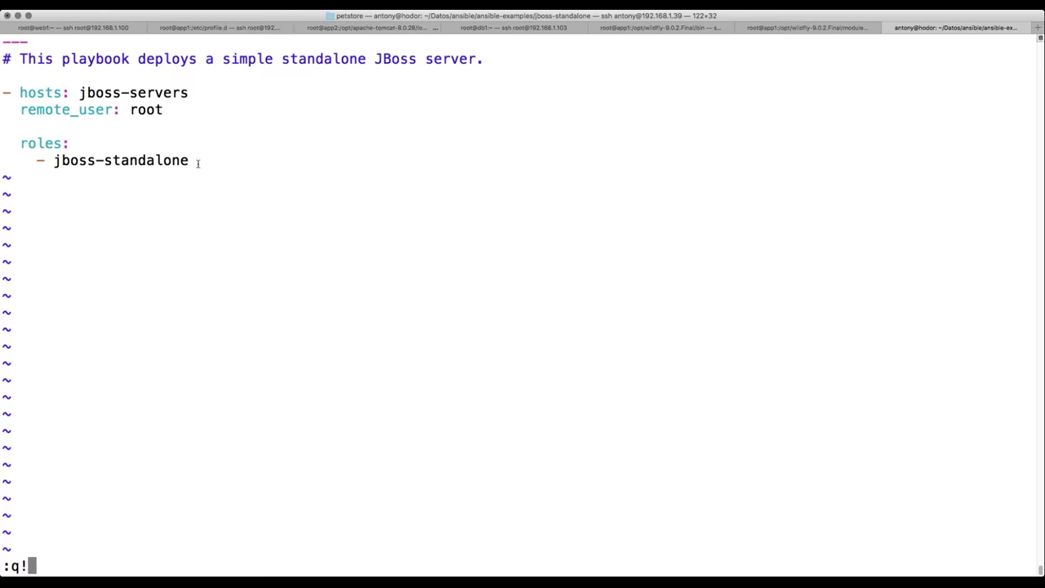
key(Return)
- Enter roles/jboss-standalone and list the role's subfolders
text(ls -l)
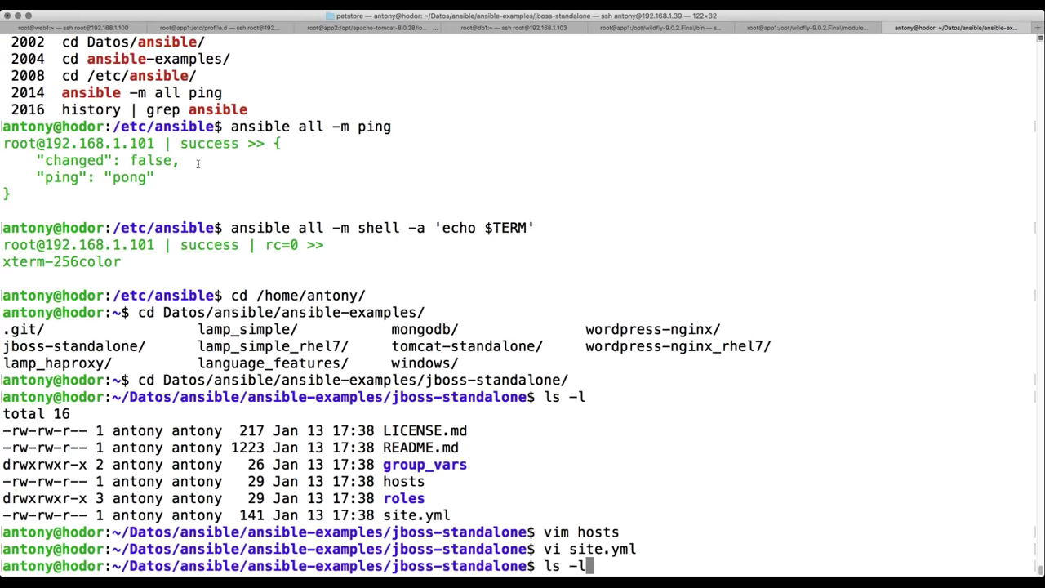
key(Return)
text(cd roles/)
key(Return)
text(ls -l)
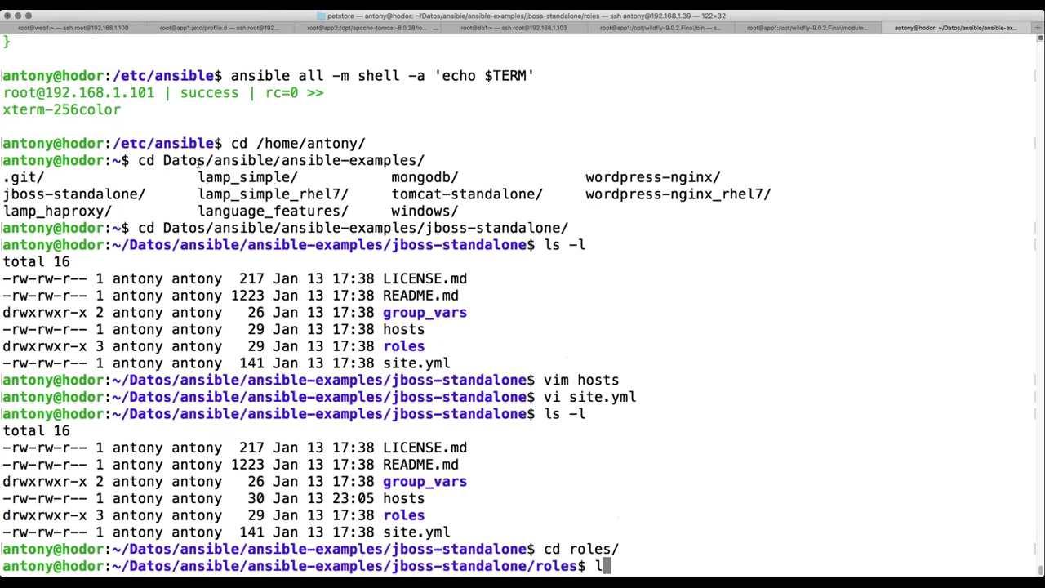
key(Return)
text(cd jb)
key(Tab)
key(Return)
text(ls -l)
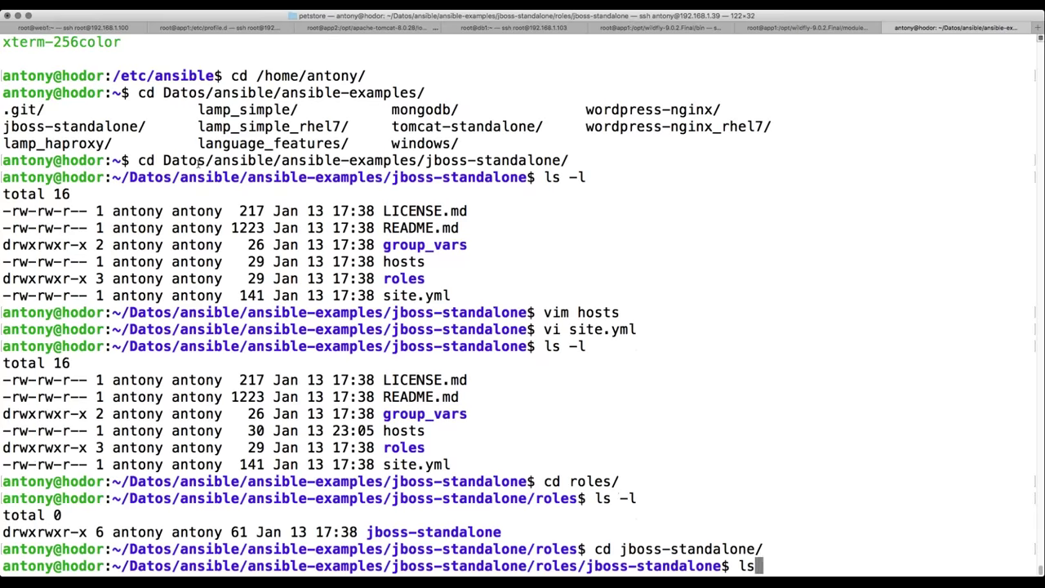
key(Return)
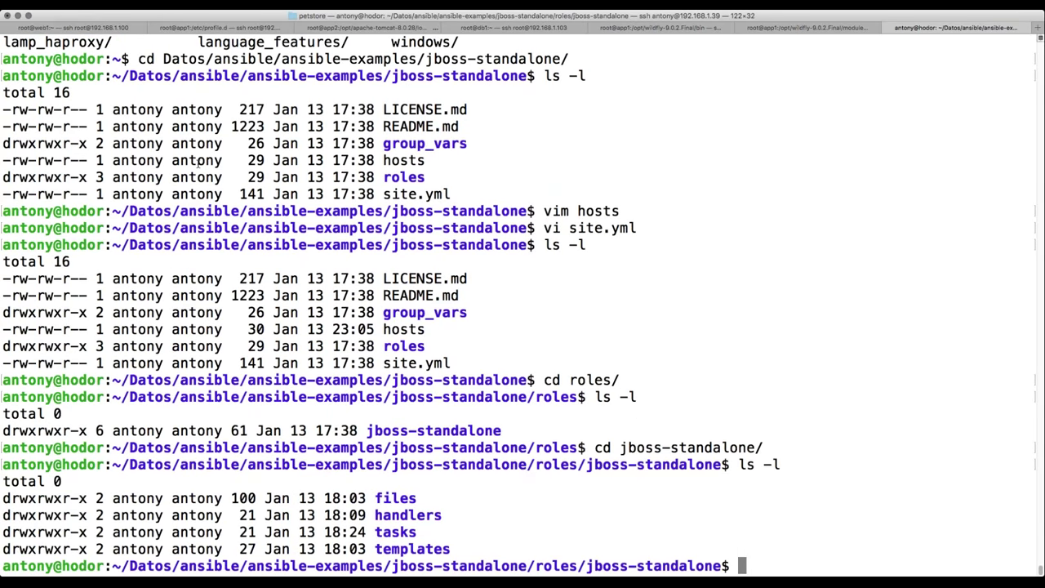
- Enter the tasks folder, list it, and open main.yml in vim
text(cd ta)
key(Tab)
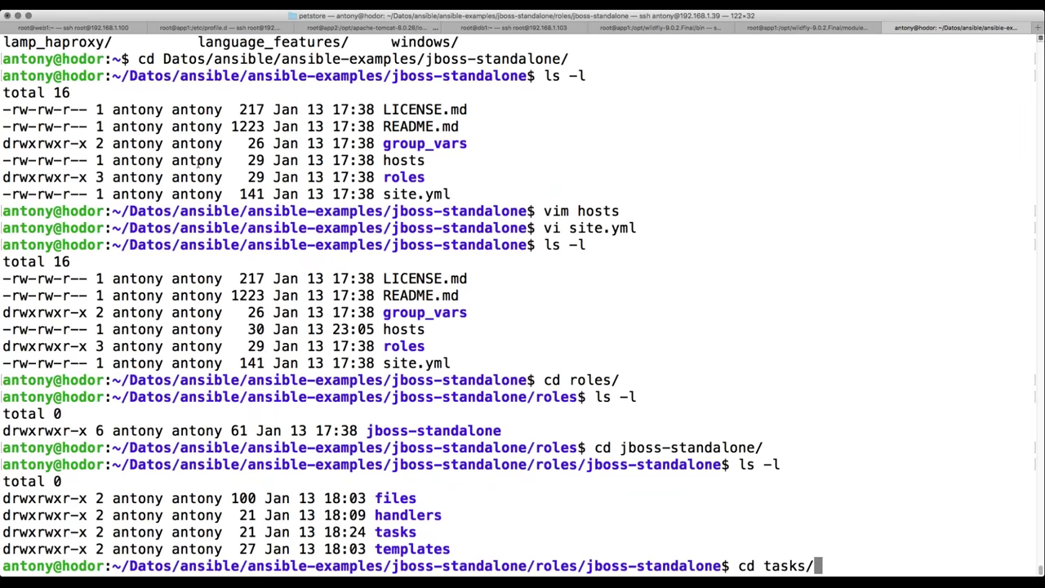
key(Return)
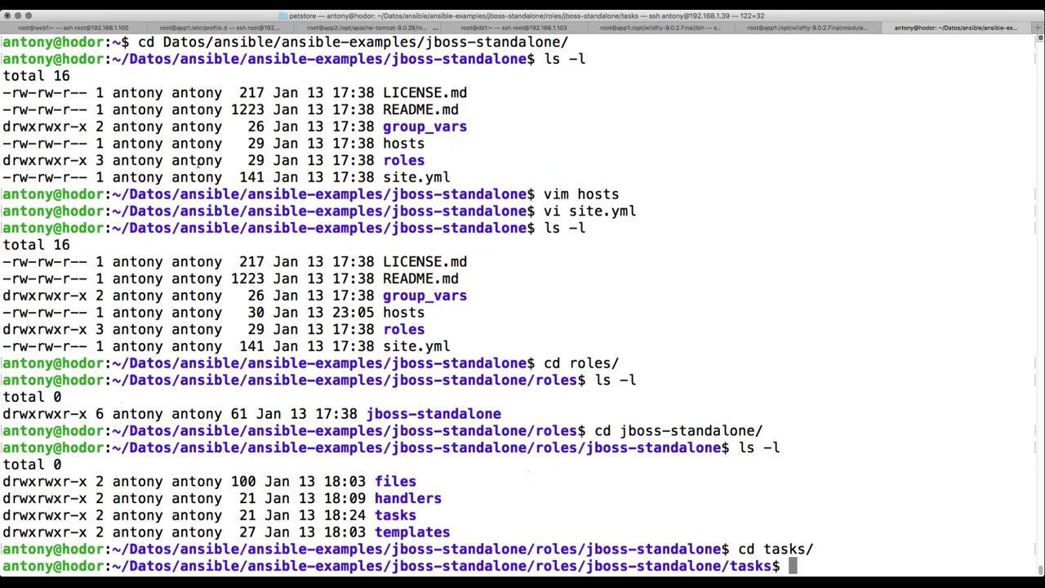
text(ls -l)
key(Return)
text(vim main.yml)
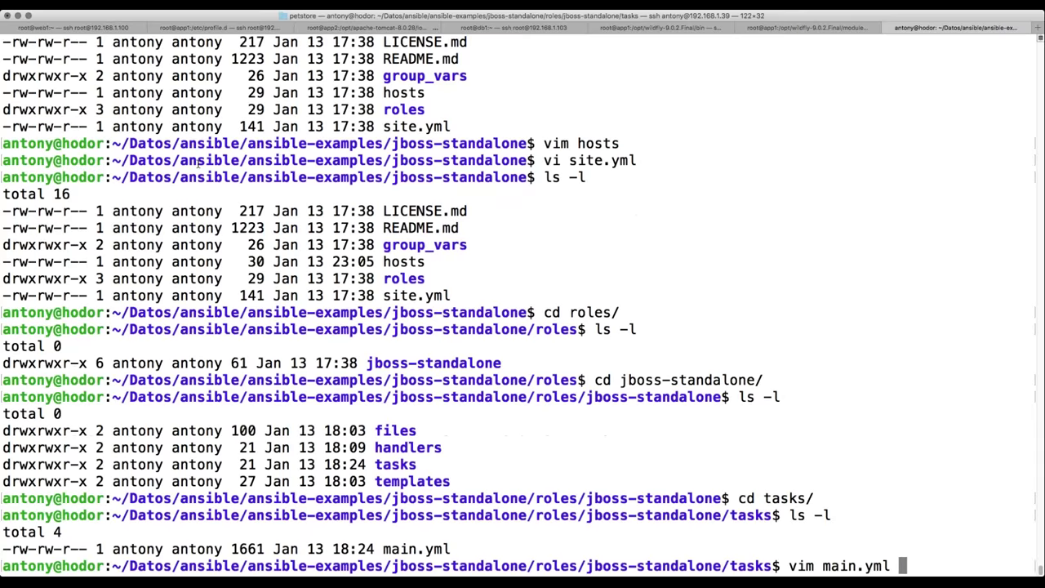
key(Return)
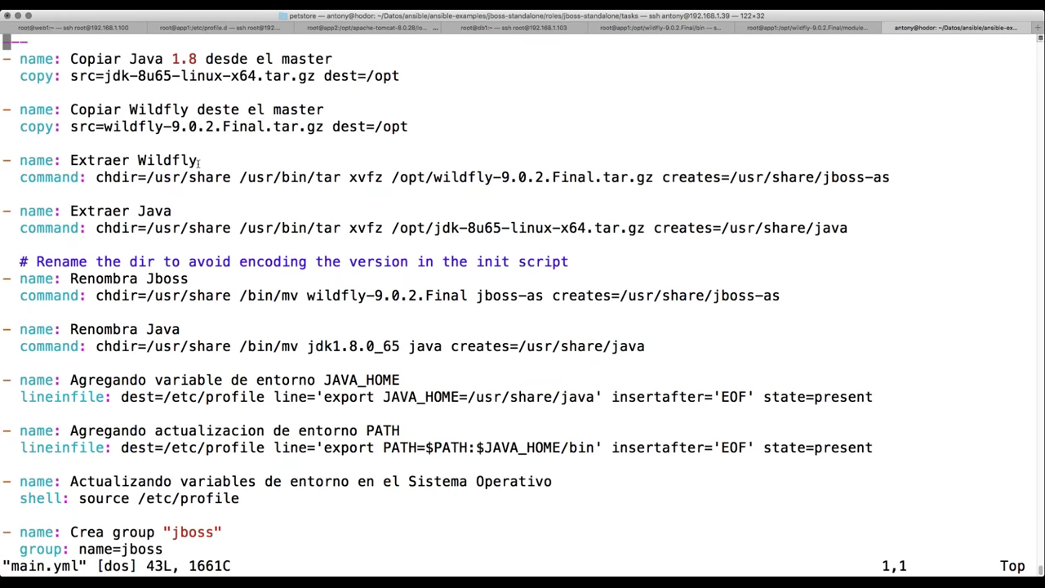
- Walk through the 'Copiar Java 1.8' task's copy module, jdk archive and /opt destination, then bring up app1's shell
drag(20, 58, 140, 54)
click(140, 54)
drag(3, 59, 240, 59)
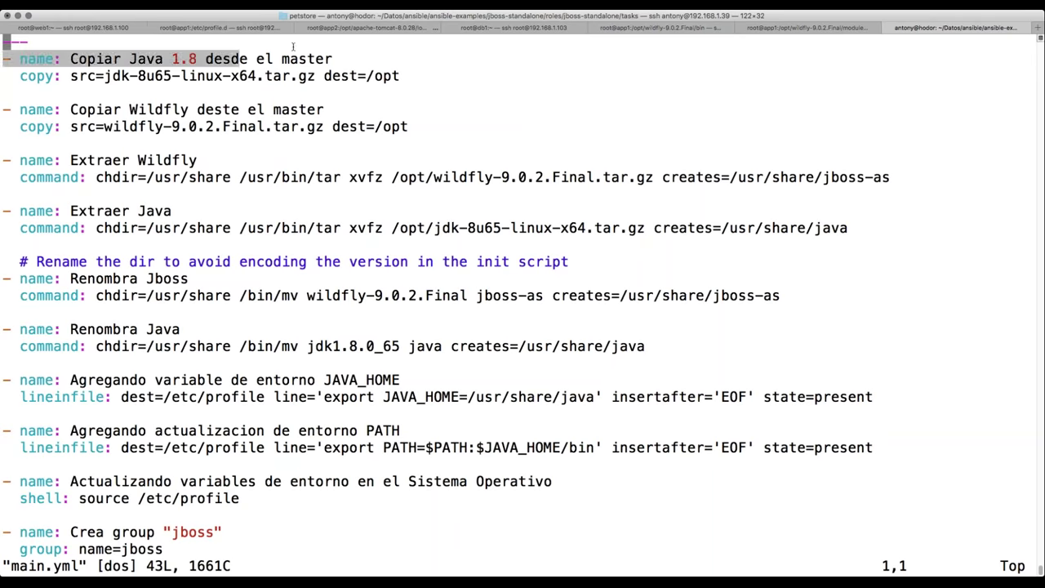
click(293, 49)
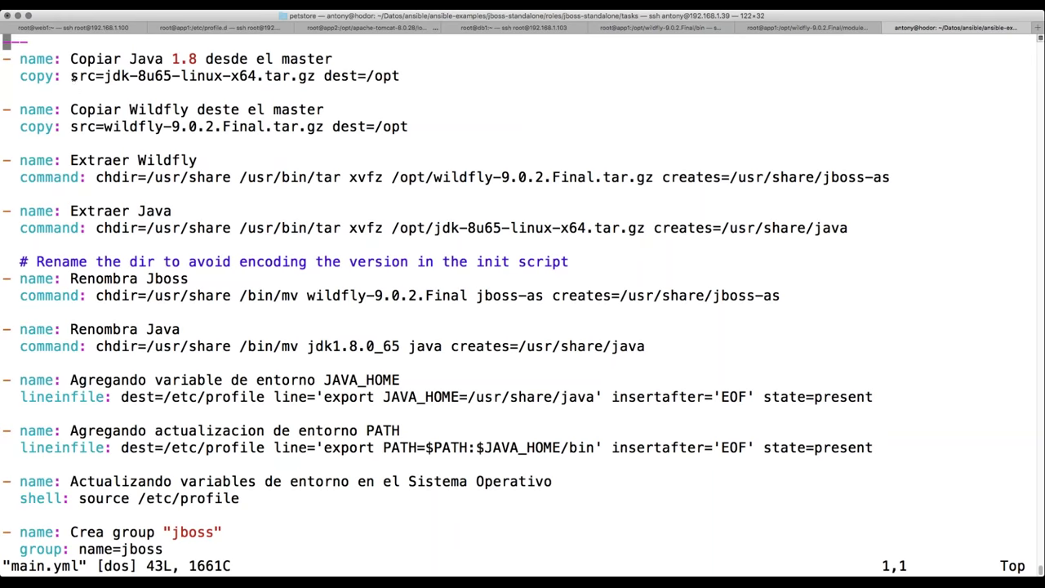
drag(70, 75, 131, 75)
click(30, 73)
double_click(36, 76)
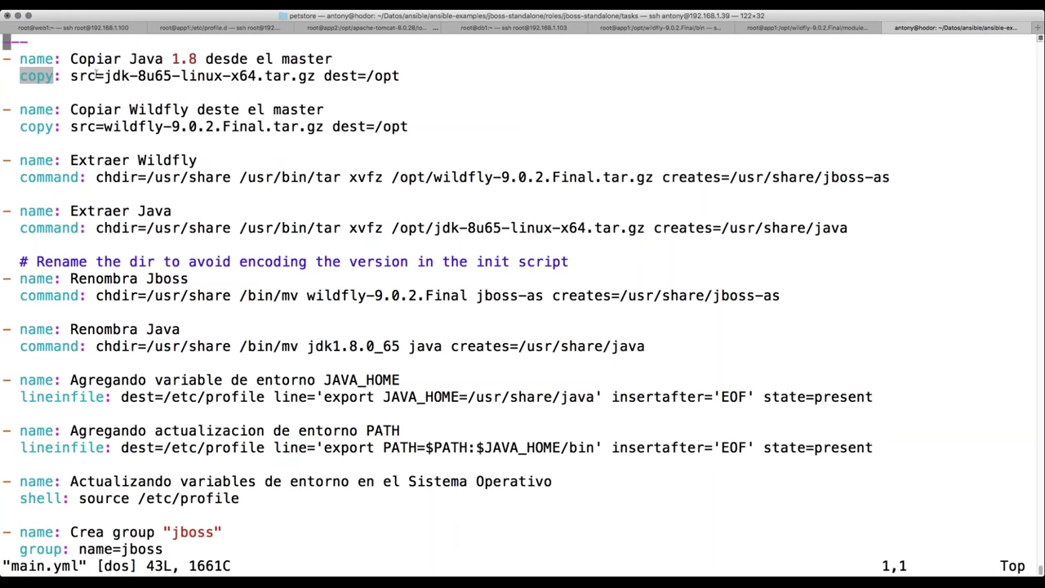
drag(104, 75, 409, 76)
click(408, 75)
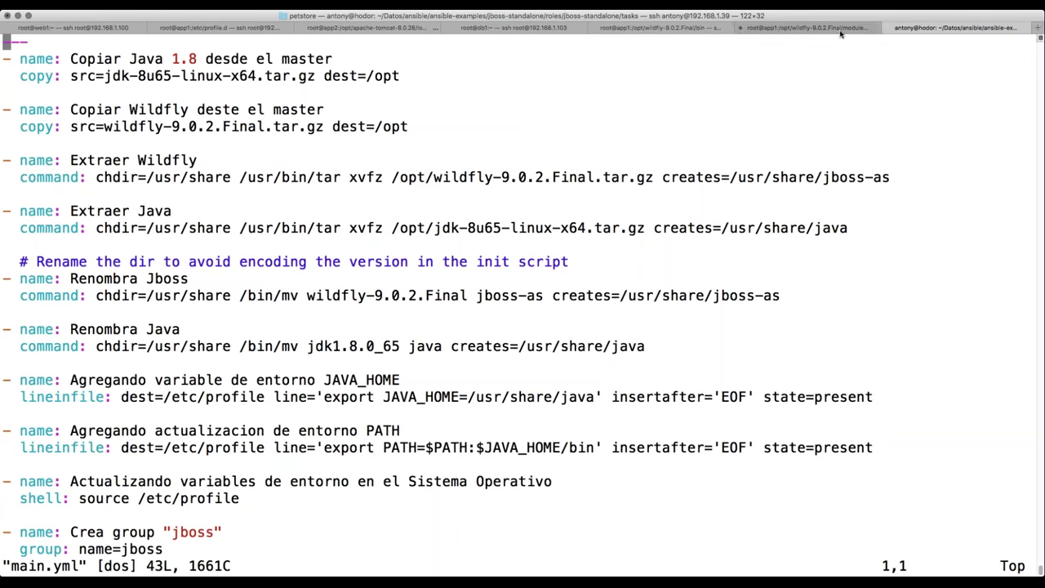
click(642, 29)
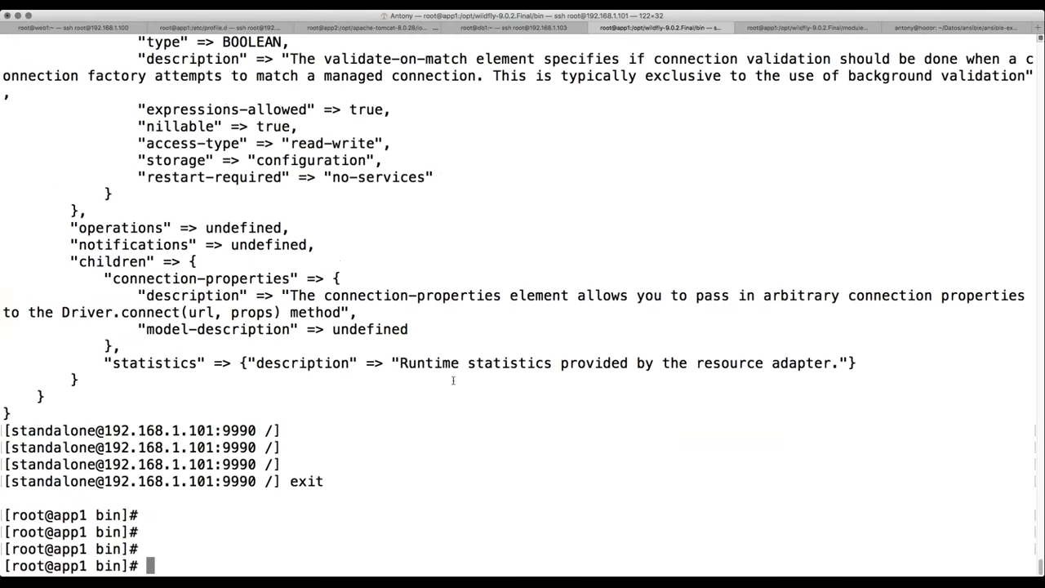
- List app1's /opt and create an old folder there
text(cd /opt/)
key(Return)
text(ls -l)
key(Return)
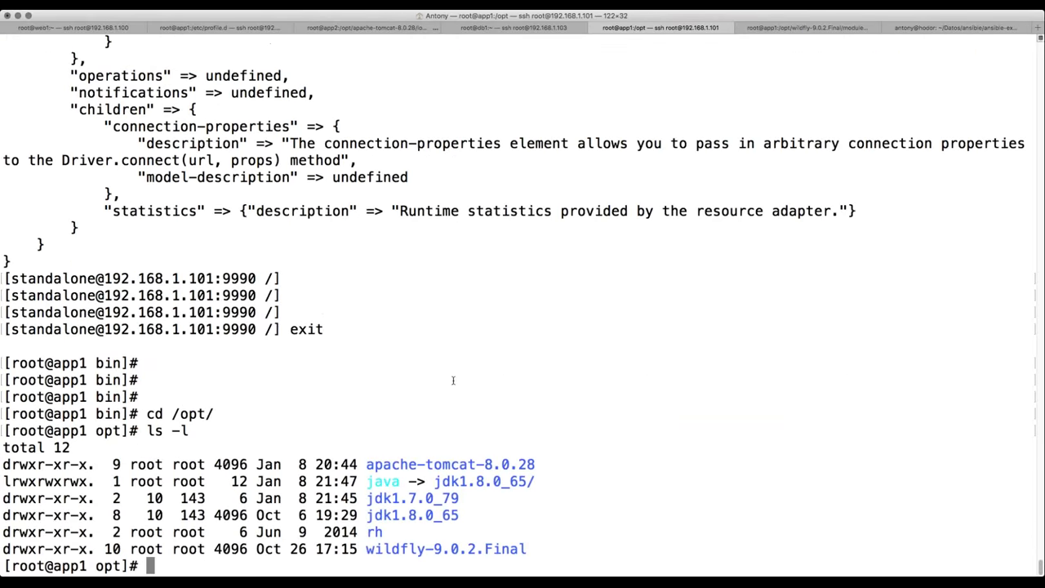
text(mv a)
key(Tab)
key(BackSpace)
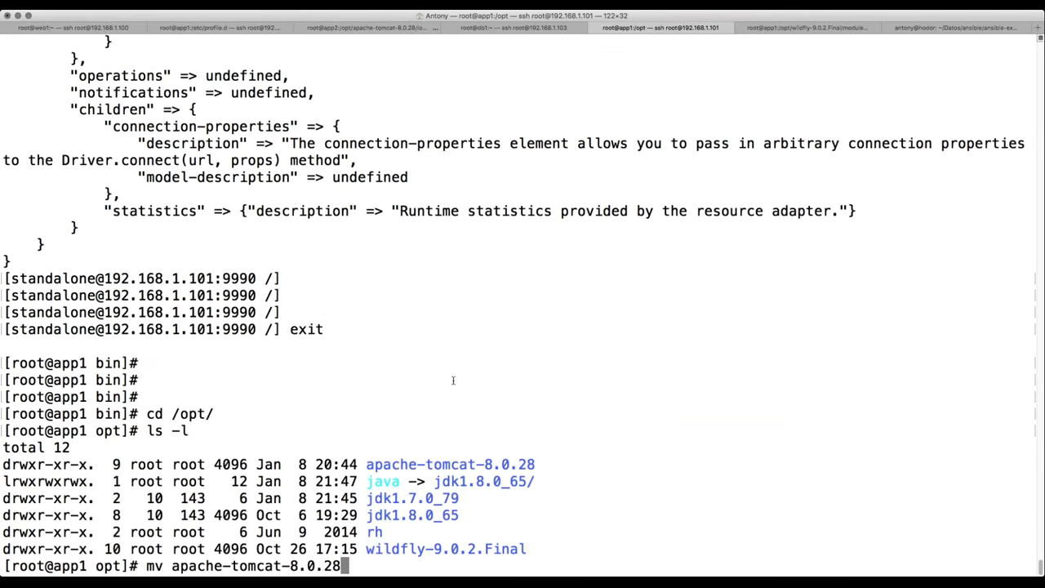
key(BackSpace)
key(BackSpace)
key(BackSpace)
key(BackSpace)
key(BackSpace)
key(BackSpace)
key(BackSpace)
key(BackSpace)
key(BackSpace)
key(BackSpace)
key(BackSpace)
key(BackSpace)
key(BackSpace)
key(BackSpace)
key(BackSpace)
key(BackSpace)
key(BackSpace)
key(BackSpace)
key(BackSpace)
key(BackSpace)
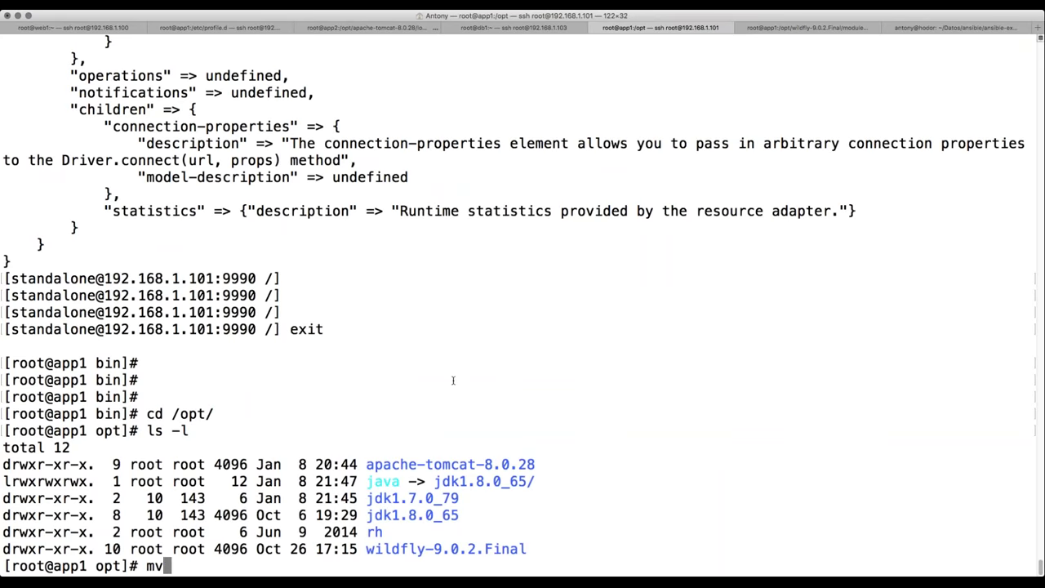
key(BackSpace)
key(BackSpace)
text(mkdir old)
key(Return)
- Move apache-tomcat-8.0.28 into old and remove the java symbolic link
text(mv )
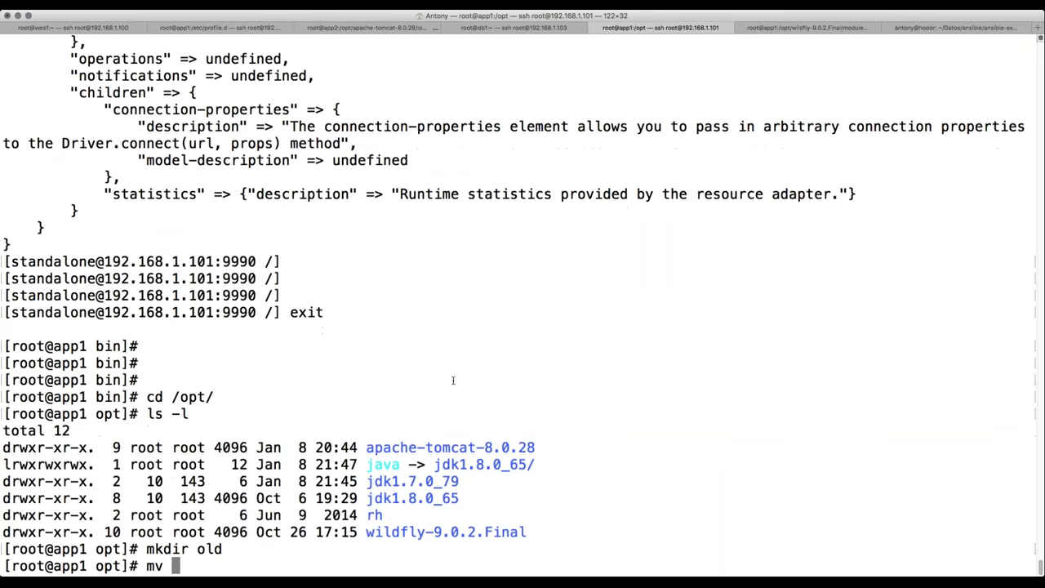
text(a)
key(Tab)
text(op)
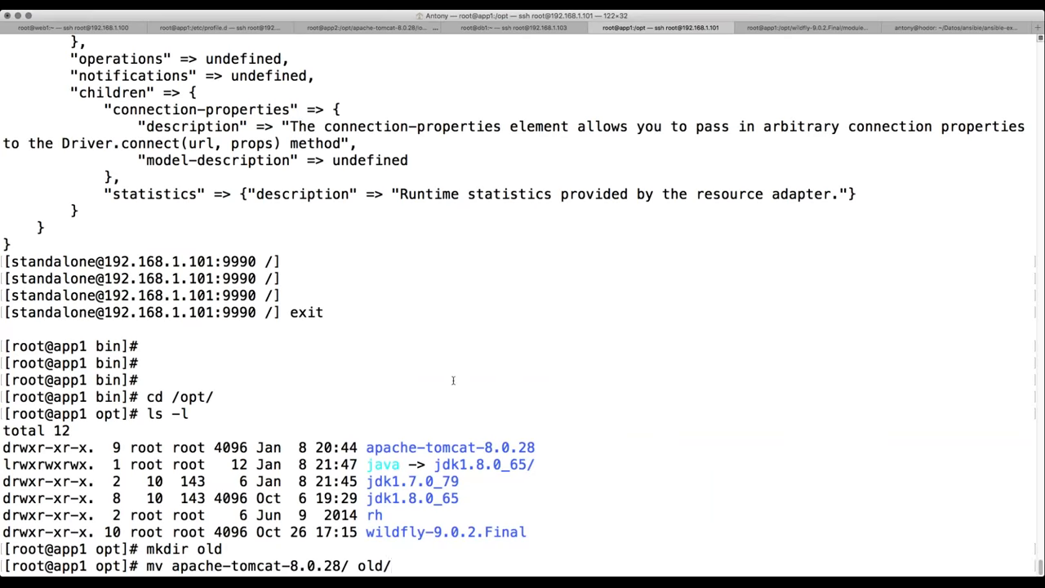
key(Return)
text(mv)
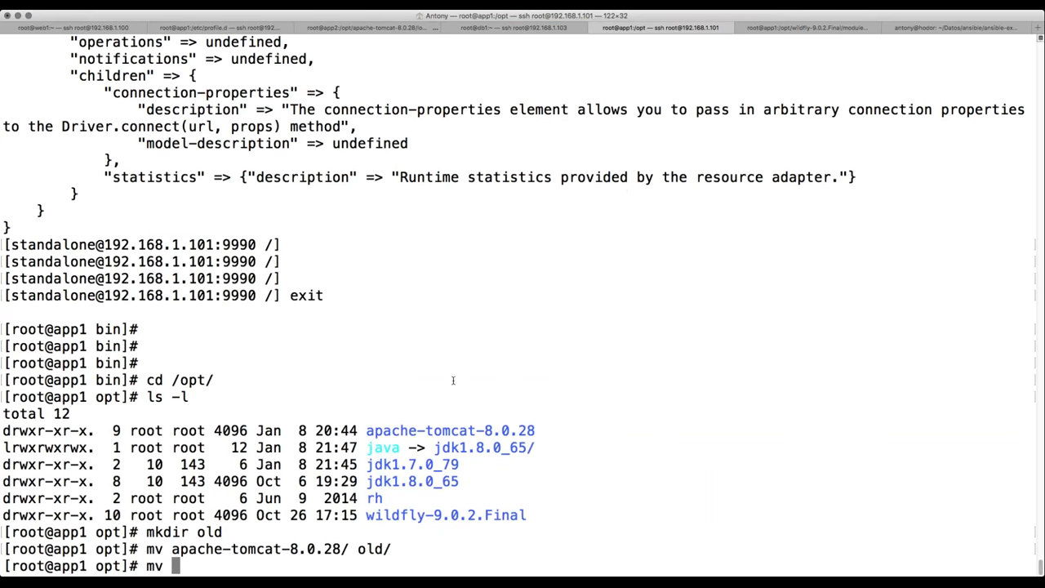
key(BackSpace)
key(BackSpace)
key(BackSpace)
text(unlink java/)
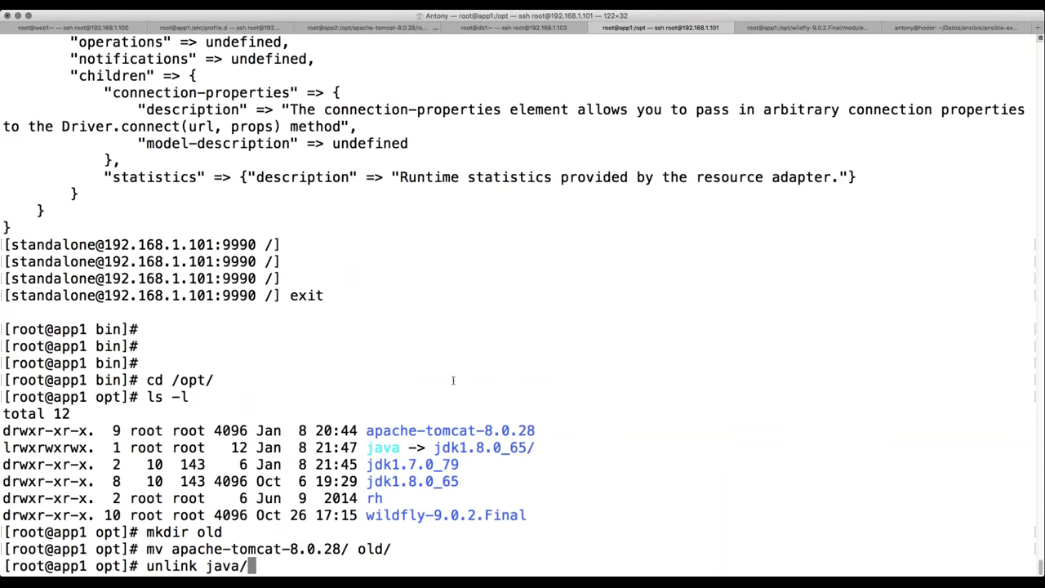
key(Return)
key(Up)
key(BackSpace)
key(Return)
text(ls -l)
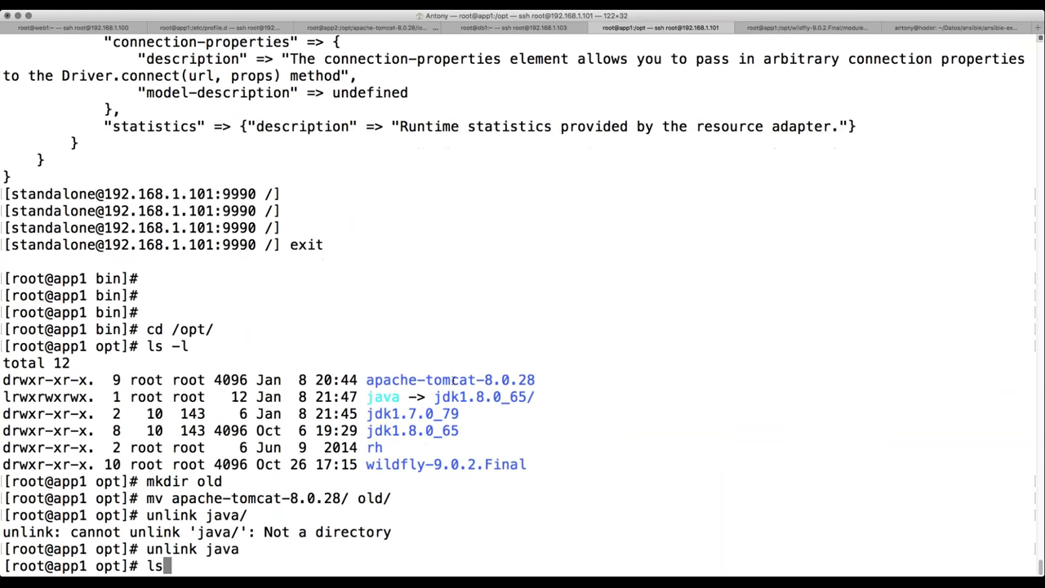
key(Return)
- Move both jdk1.* folders and wildfly-9.0.2.Final into old, confirm, and return to main.yml
text(mv jdk1.)
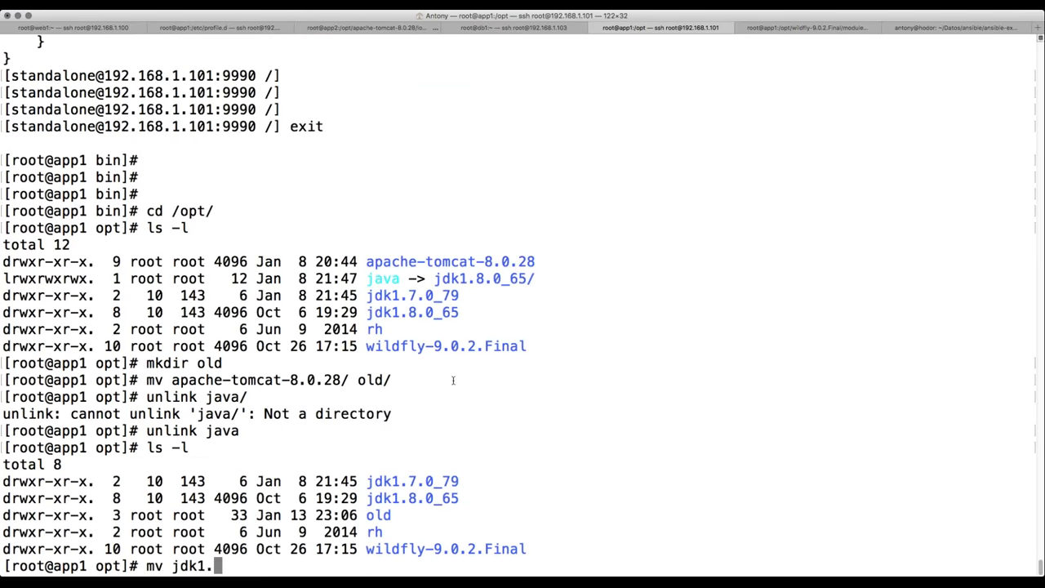
text(* old/)
key(Return)
text(mv w)
key(Tab)
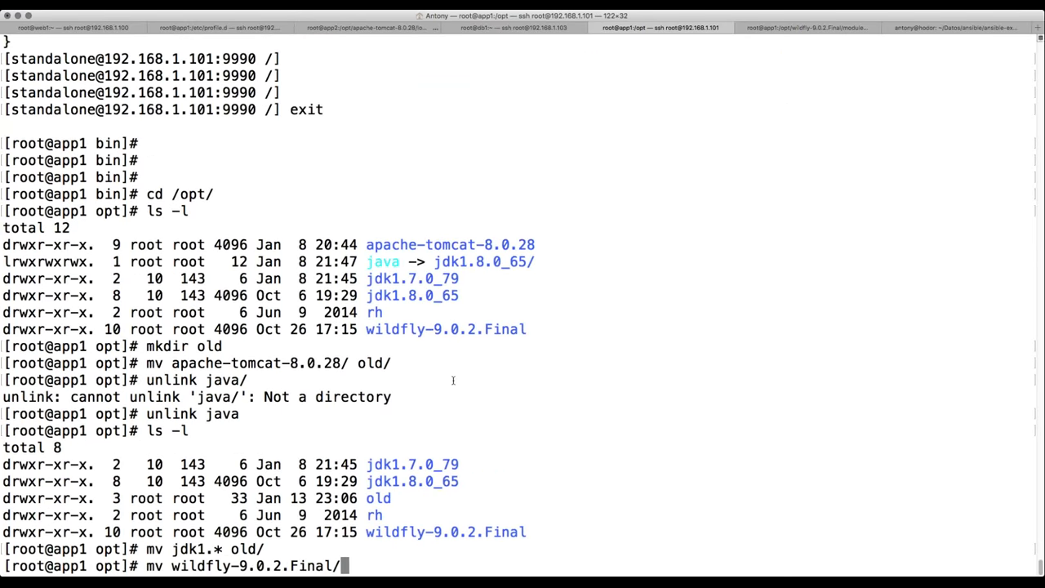
text(old/)
key(Return)
text(ls -l)
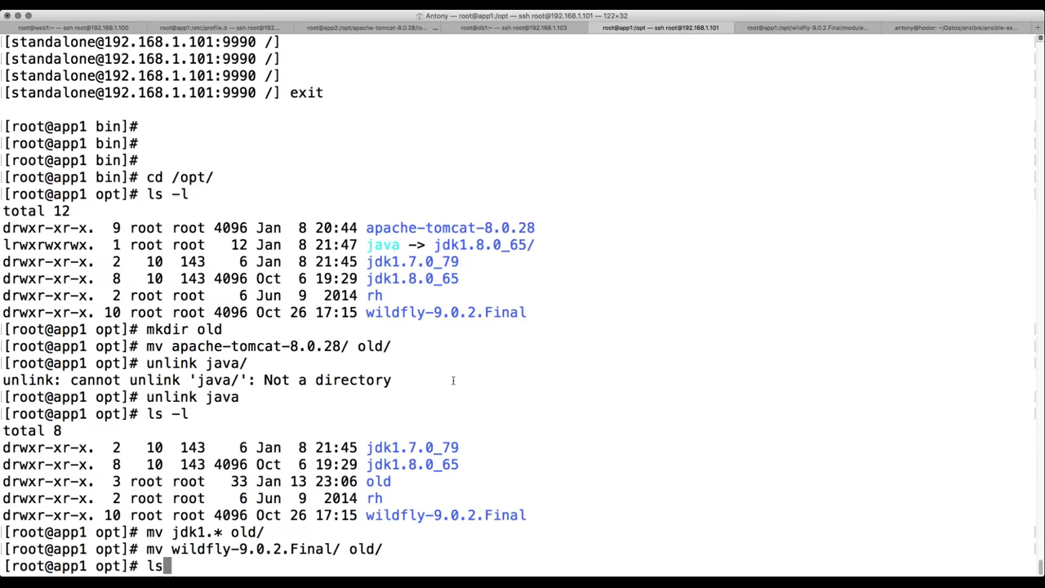
key(Return)
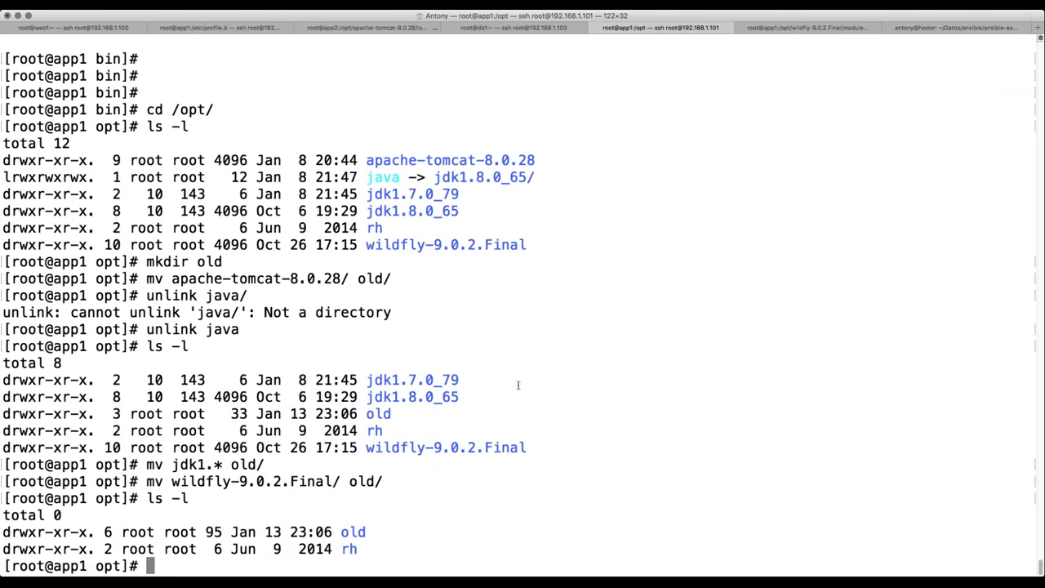
click(927, 28)
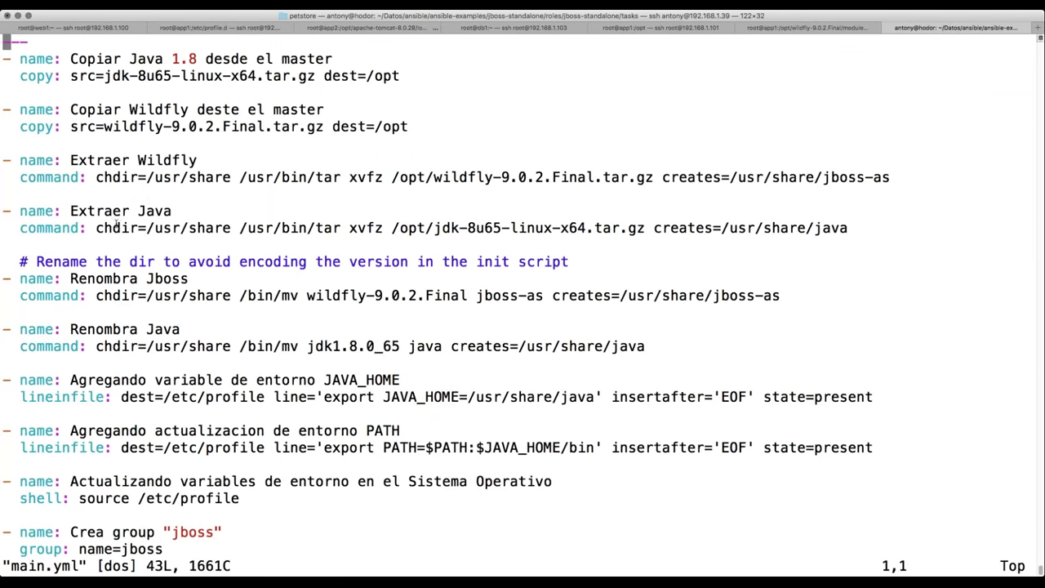
double_click(114, 76)
click(161, 142)
drag(106, 127, 298, 127)
click(356, 124)
drag(408, 127, 338, 86)
click(343, 144)
drag(96, 177, 229, 177)
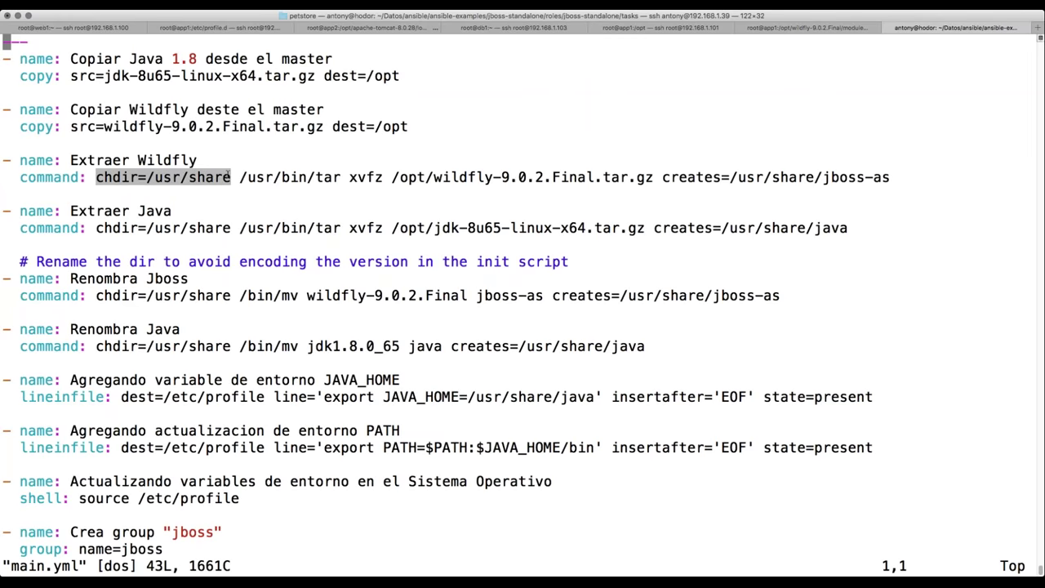
click(230, 177)
drag(147, 177, 653, 177)
click(242, 176)
click(317, 176)
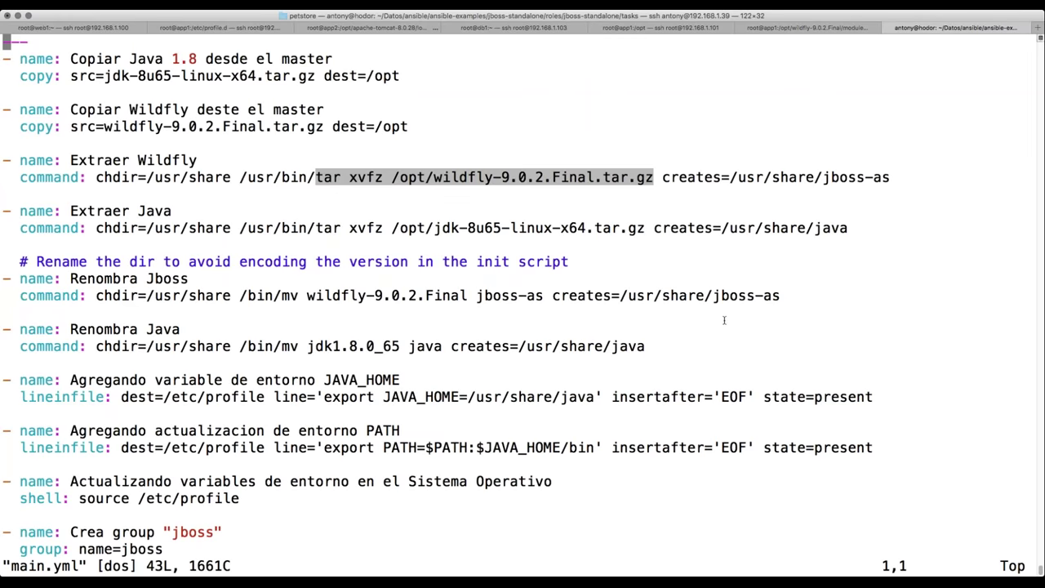
drag(731, 177, 831, 177)
click(162, 278)
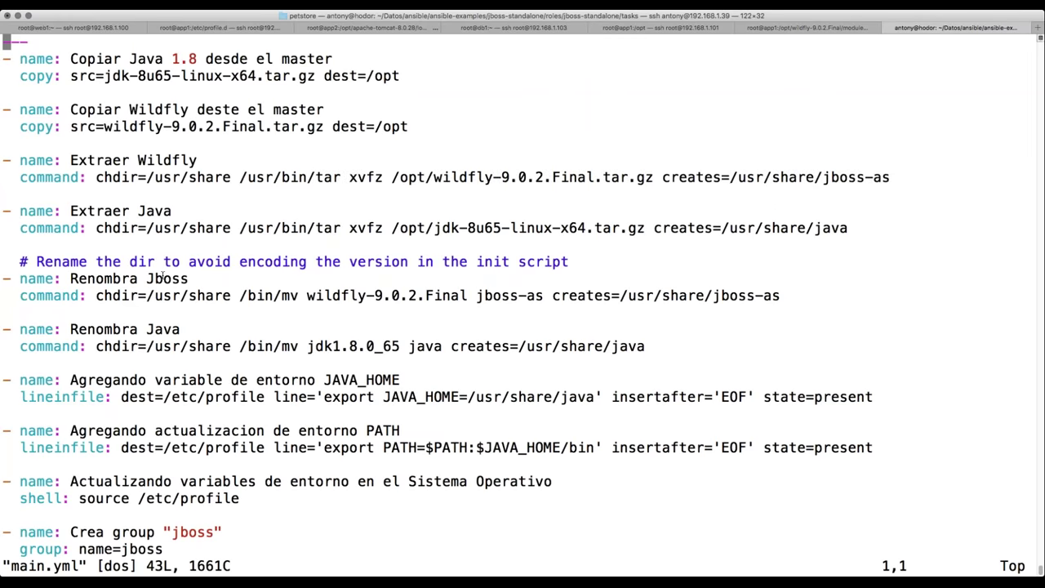
drag(66, 209, 196, 217)
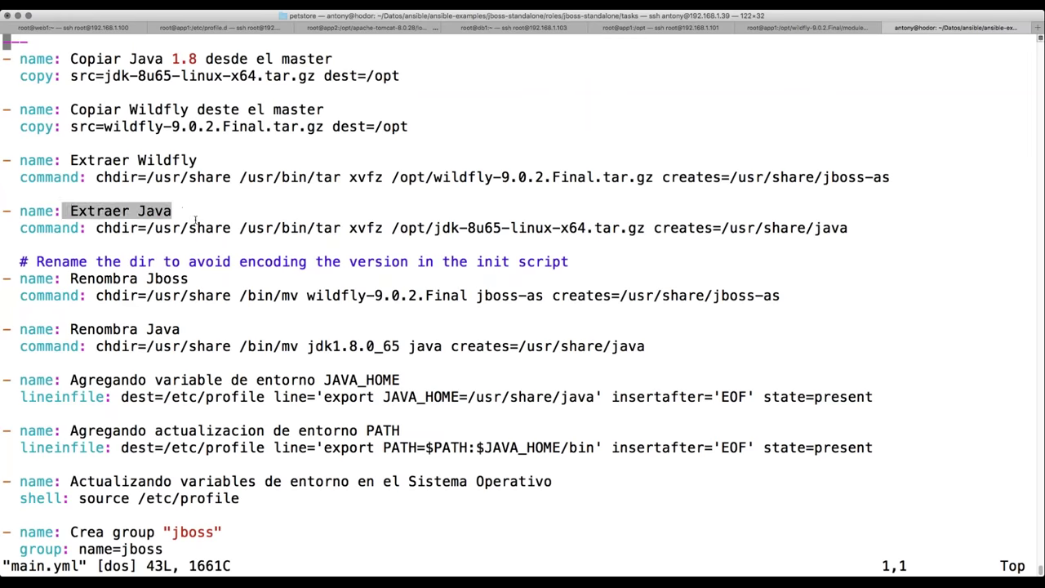
click(303, 233)
drag(316, 228, 646, 228)
click(218, 227)
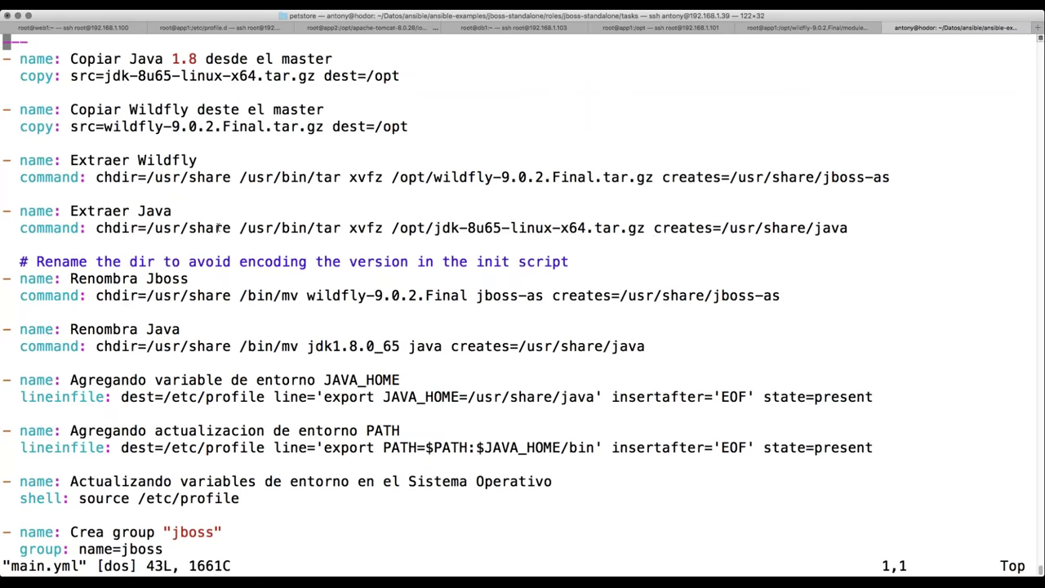
double_click(210, 228)
click(218, 285)
key(Down)
key(Down)
key(Down)
key(Down)
key(Down)
key(Down)
key(Down)
key(Down)
key(Down)
key(Down)
key(Down)
key(Down)
key(Down)
key(Down)
key(Down)
key(Down)
key(Down)
key(Down)
key(Down)
key(Down)
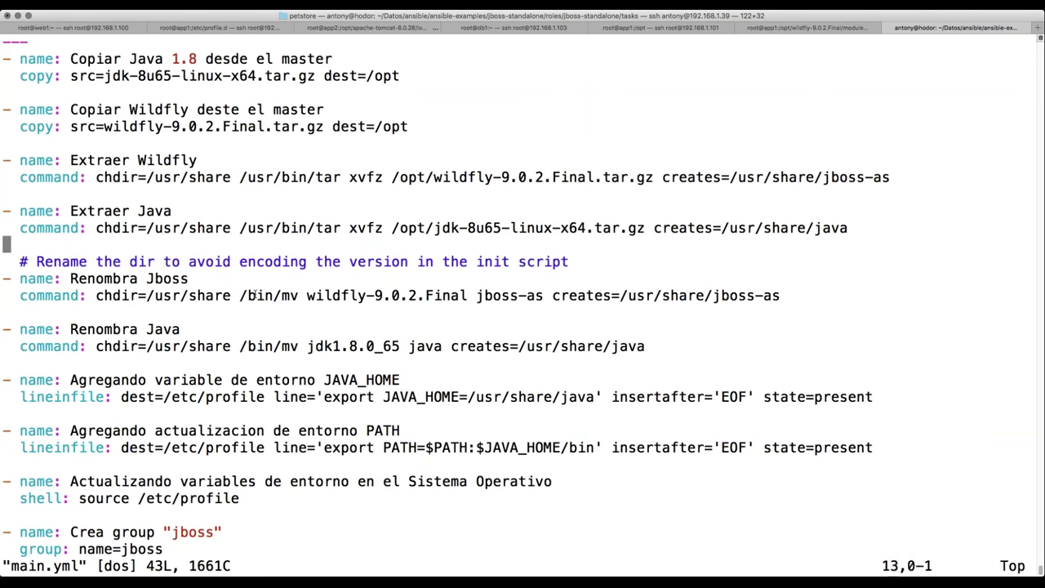
key(Down)
key(Down)
key(Down)
key(Down)
key(Down)
key(Down)
key(Down)
key(Down)
key(Down)
key(Down)
key(Down)
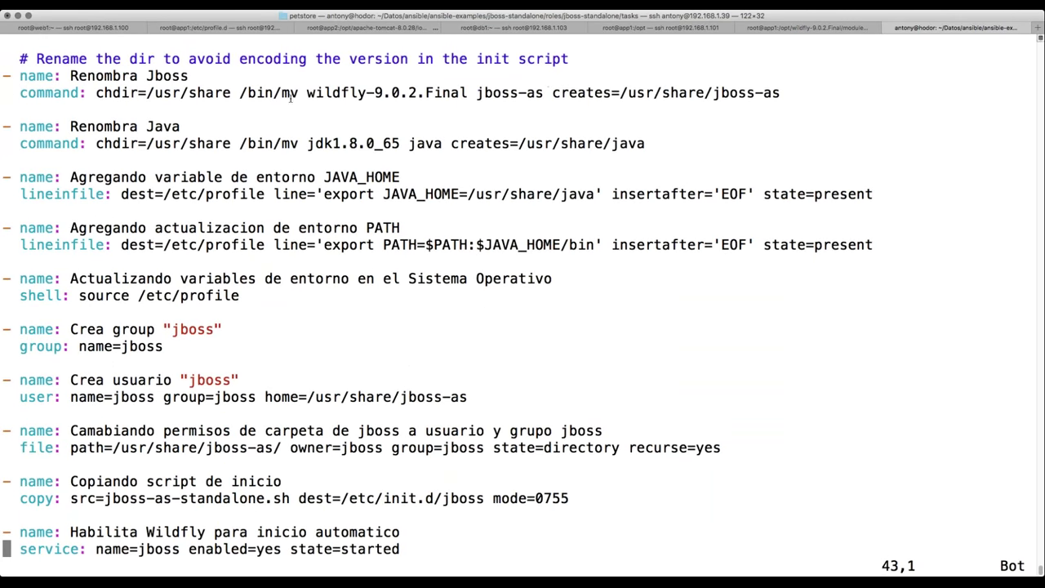
drag(307, 93, 542, 93)
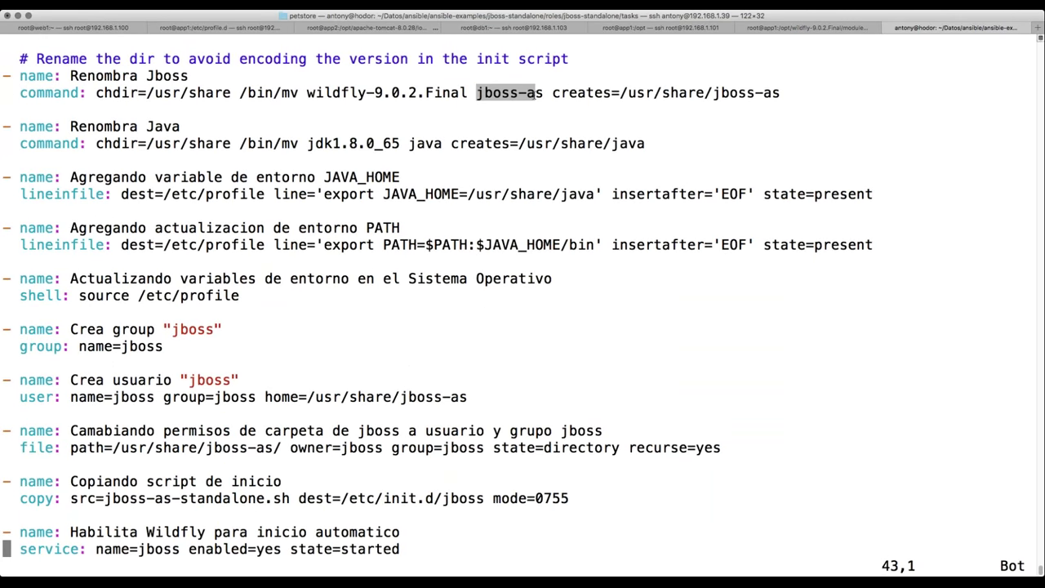
click(461, 102)
drag(237, 143, 632, 147)
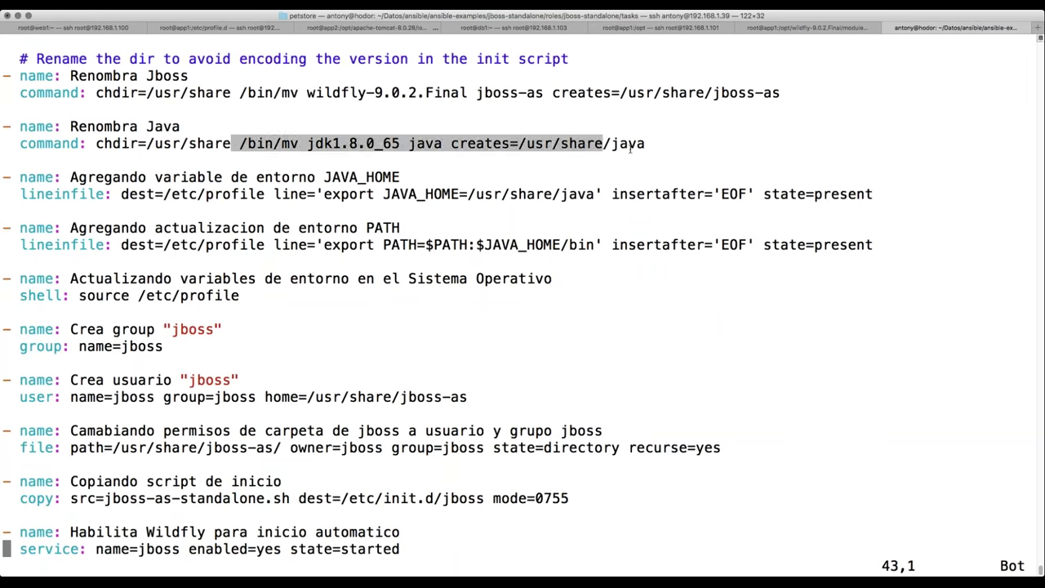
click(635, 148)
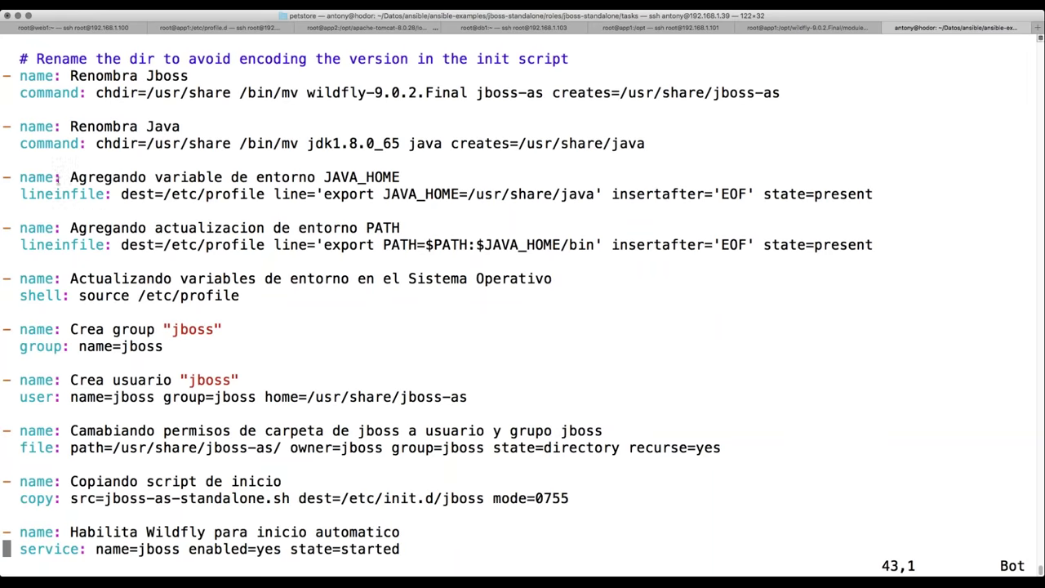
drag(20, 176, 601, 249)
click(602, 258)
drag(884, 245, 16, 167)
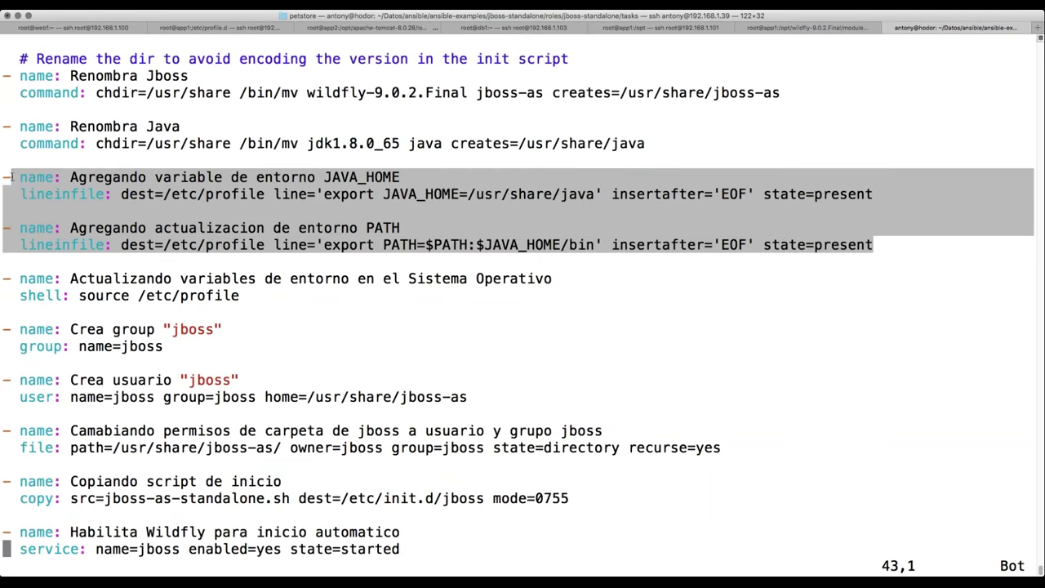
double_click(182, 194)
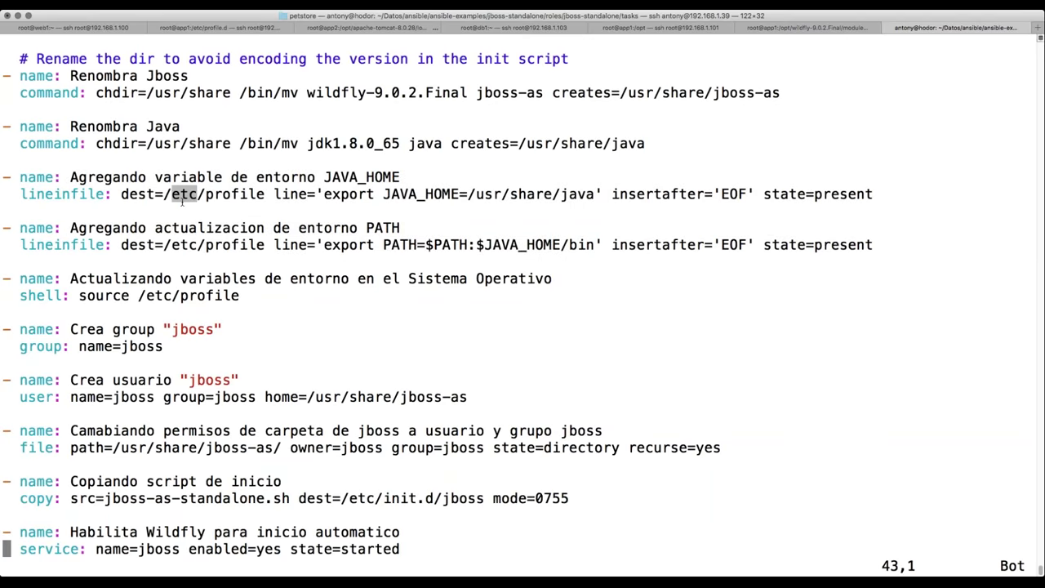
click(181, 203)
mouse_move(164, 194)
mouse_down()
mouse_move(263, 194)
mouse_move(163, 194)
mouse_up()
click(261, 194)
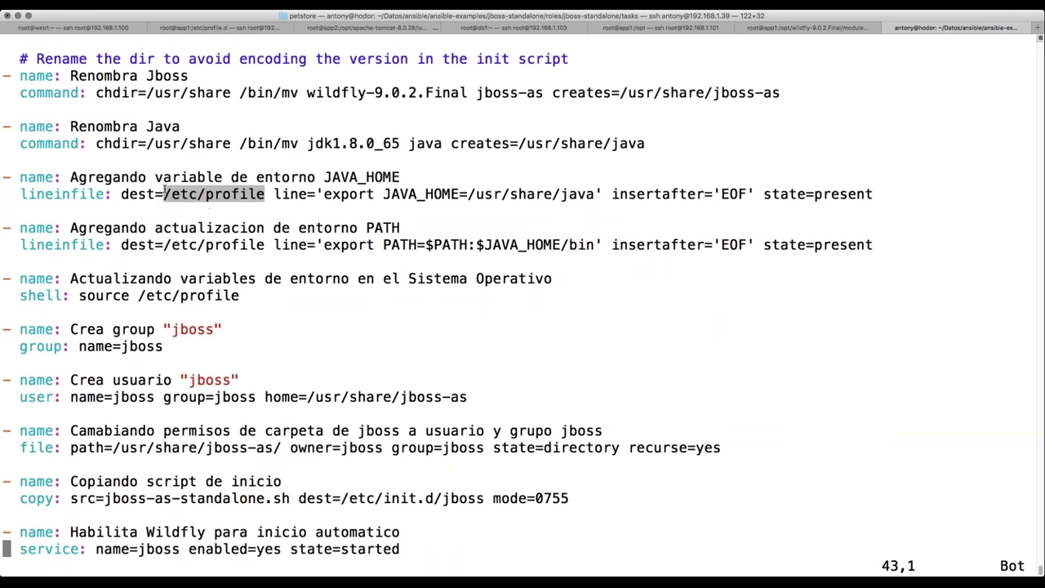
click(207, 212)
drag(156, 194, 732, 246)
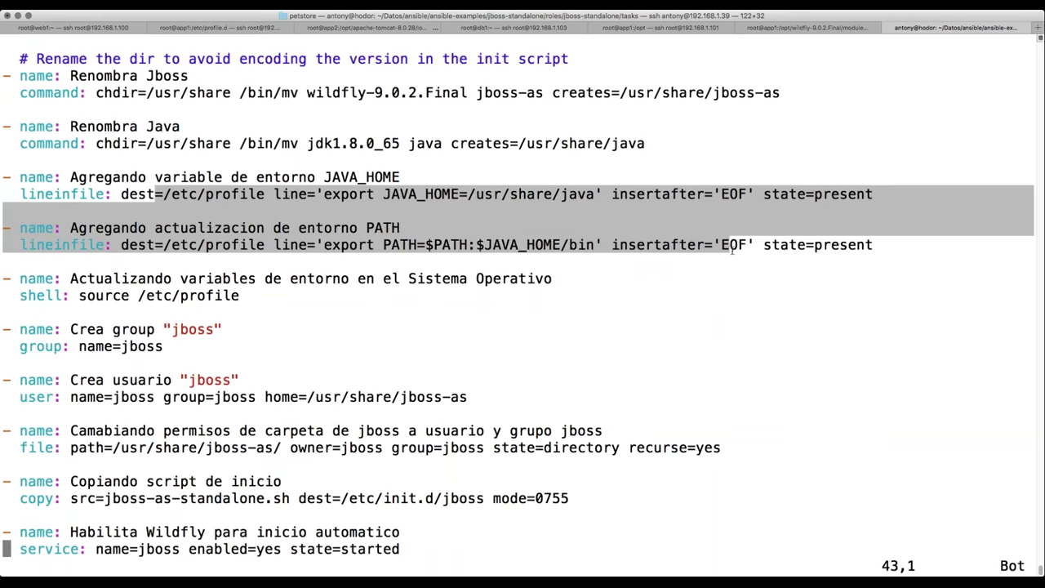
click(474, 212)
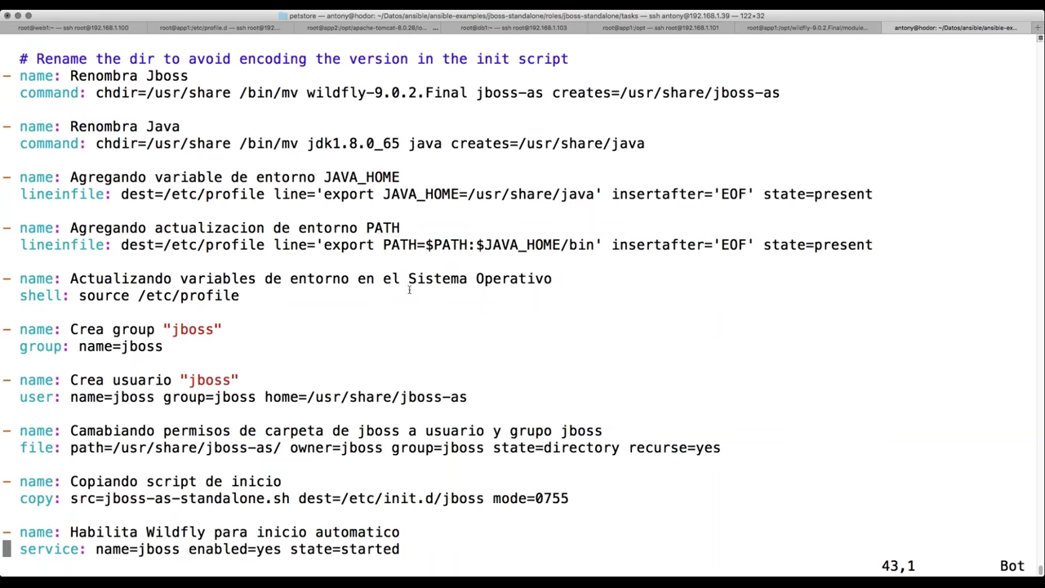
double_click(255, 281)
click(317, 288)
key(Up)
drag(99, 379, 488, 398)
click(450, 428)
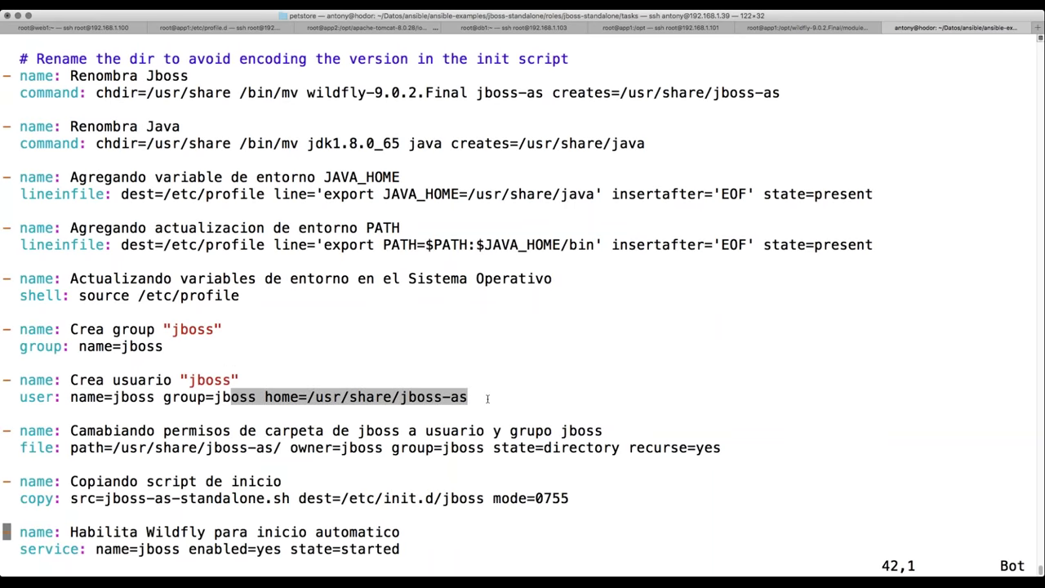
click(384, 383)
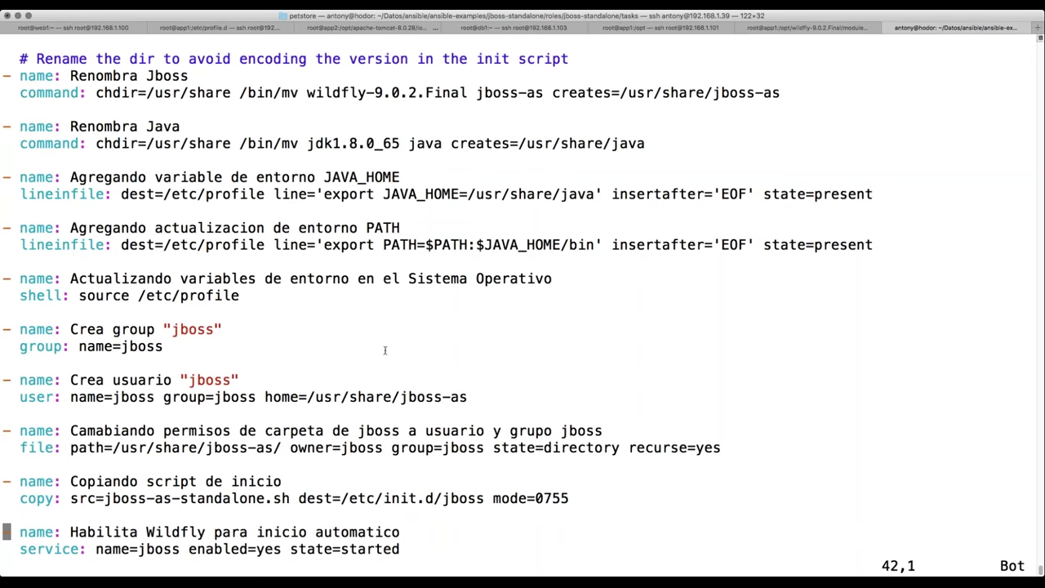
key(Down)
drag(70, 447, 722, 447)
click(370, 462)
drag(71, 500, 584, 500)
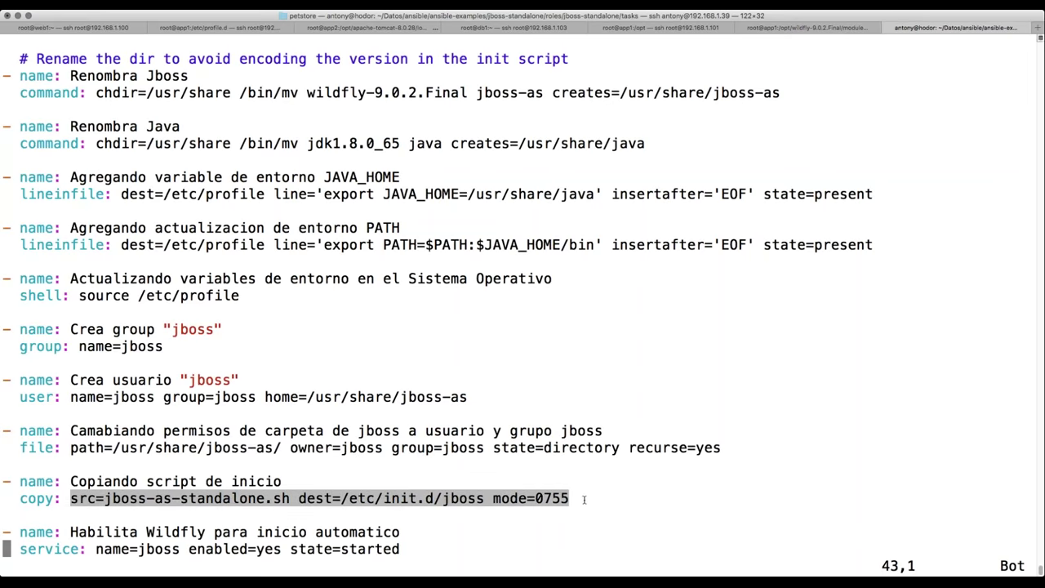
click(584, 499)
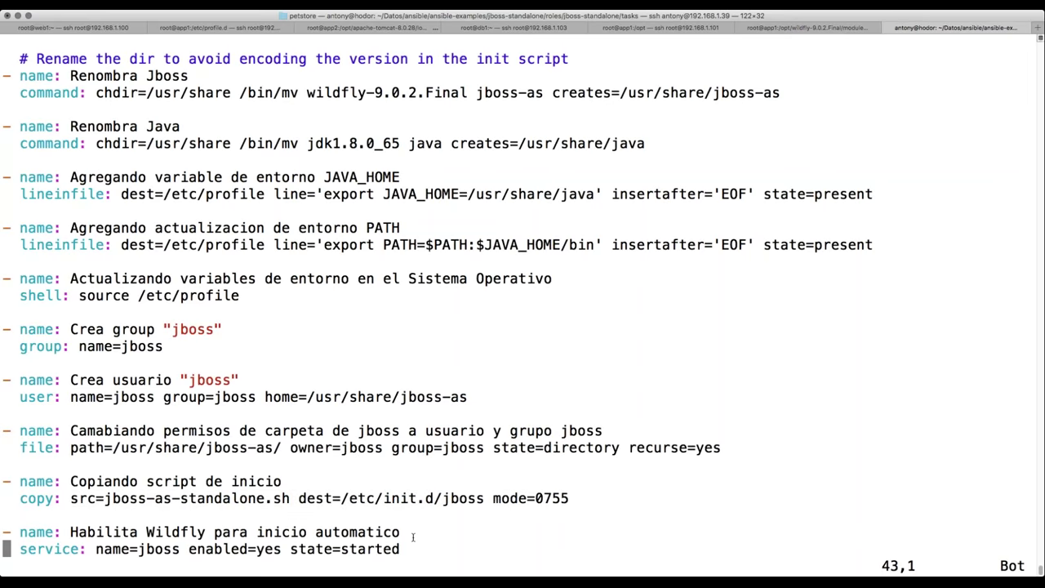
key(Up)
key(Down)
text(:)
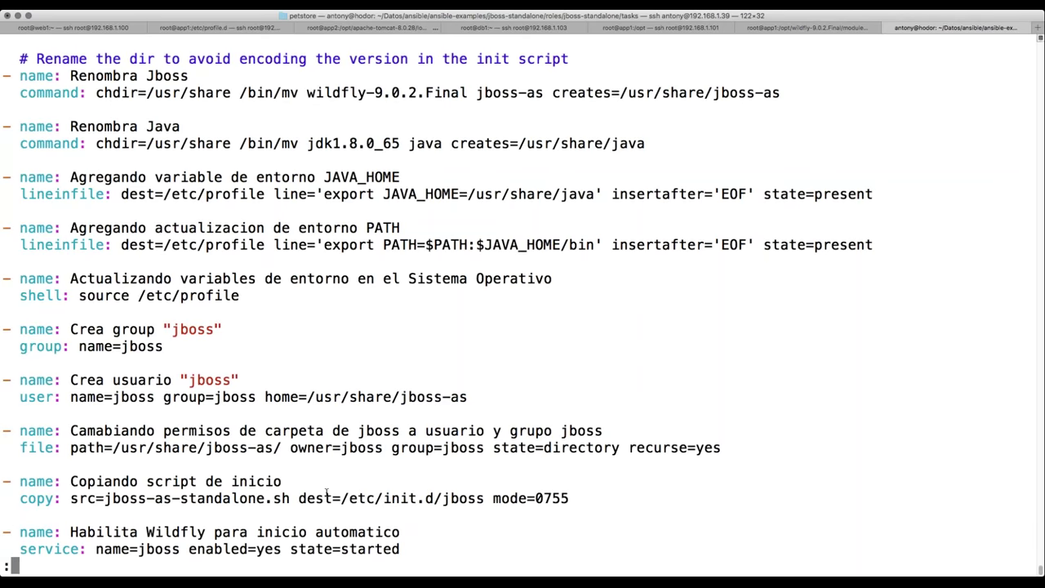
text(wq!)
- Save and exit the tasks file, then list the jboss-standalone role folder
key(Return)
text(cd ..)
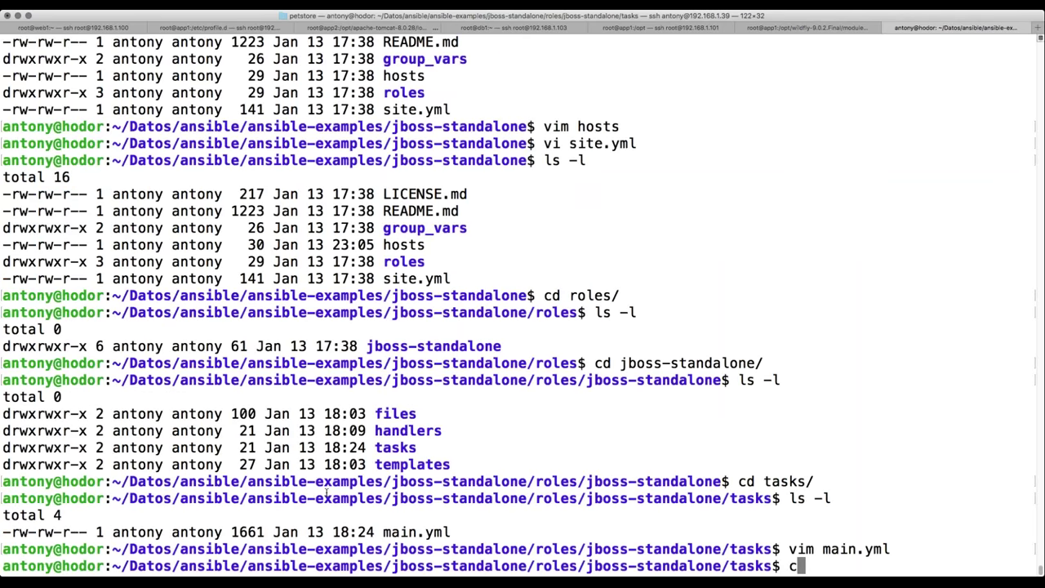
key(Return)
text(ls -l)
key(Return)
- List the files folder, showing jboss-as-standalone.sh and the jdk and wildfly archives
text(cd files/)
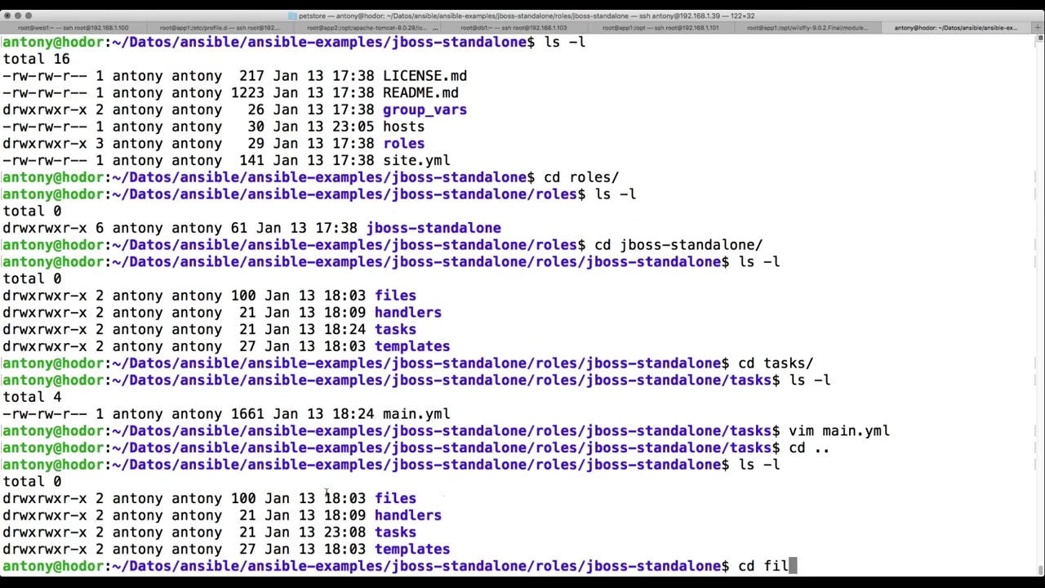
key(Return)
text(ls -l)
key(Return)
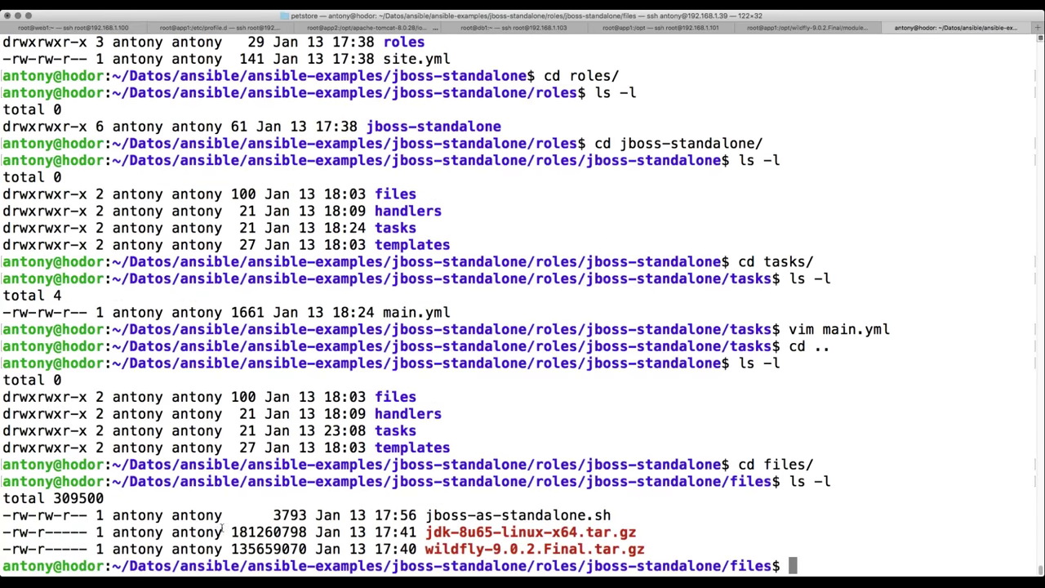
drag(425, 515, 618, 523)
click(433, 536)
drag(424, 532, 656, 555)
click(695, 531)
- Move into the handlers folder and open its main.yml in vim
text(cd ..)
key(Return)
text(ls -l)
key(Return)
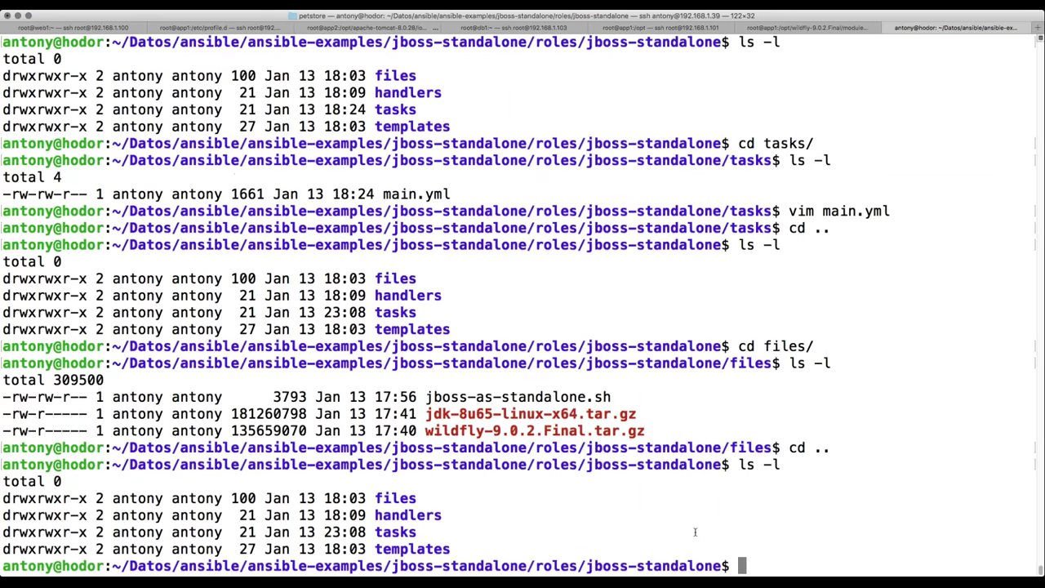
text(cd ha)
key(Tab)
key(Return)
text(ls -l)
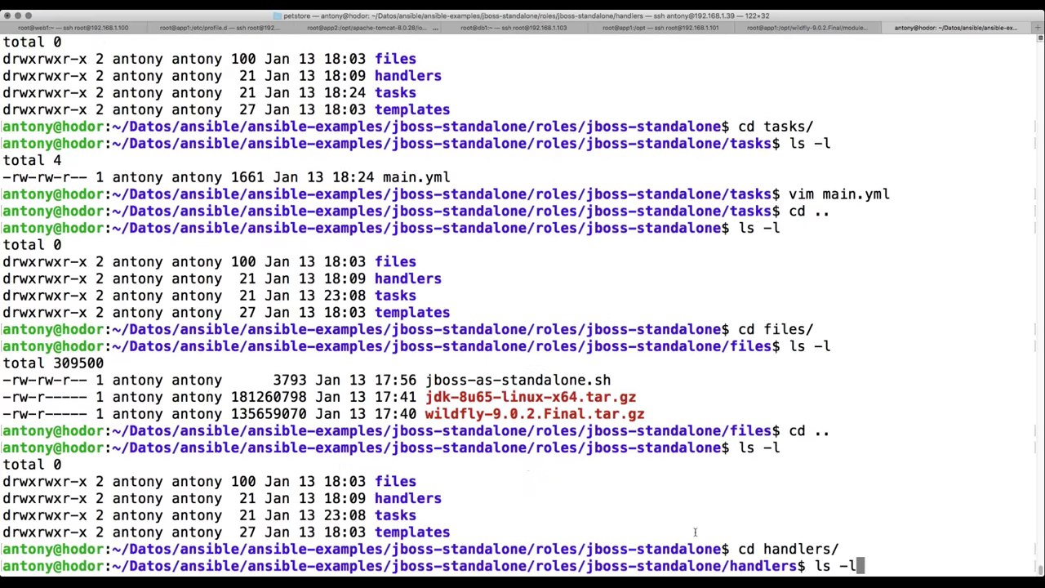
key(Return)
text(cd)
key(BackSpace)
key(BackSpace)
text(vim)
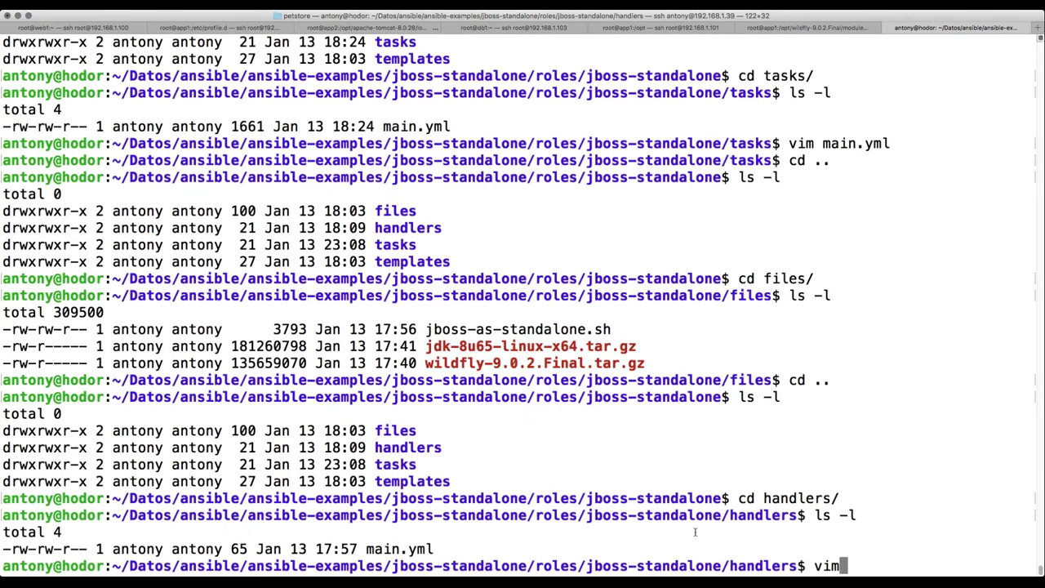
text( m)
key(Tab)
key(Return)
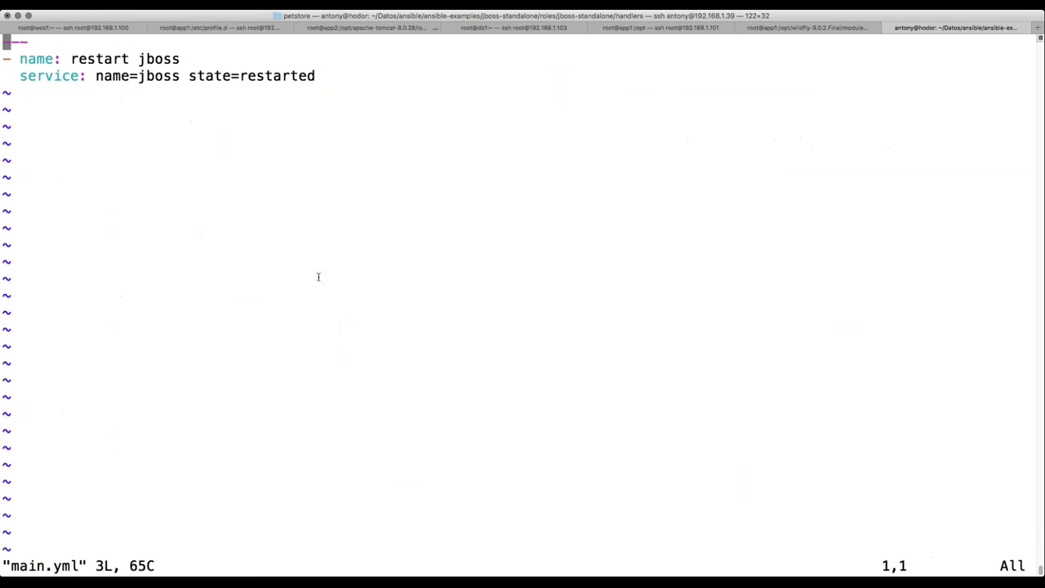
- Review the restart jboss handler name and its service restart line in handlers/main.yml
drag(23, 60, 181, 61)
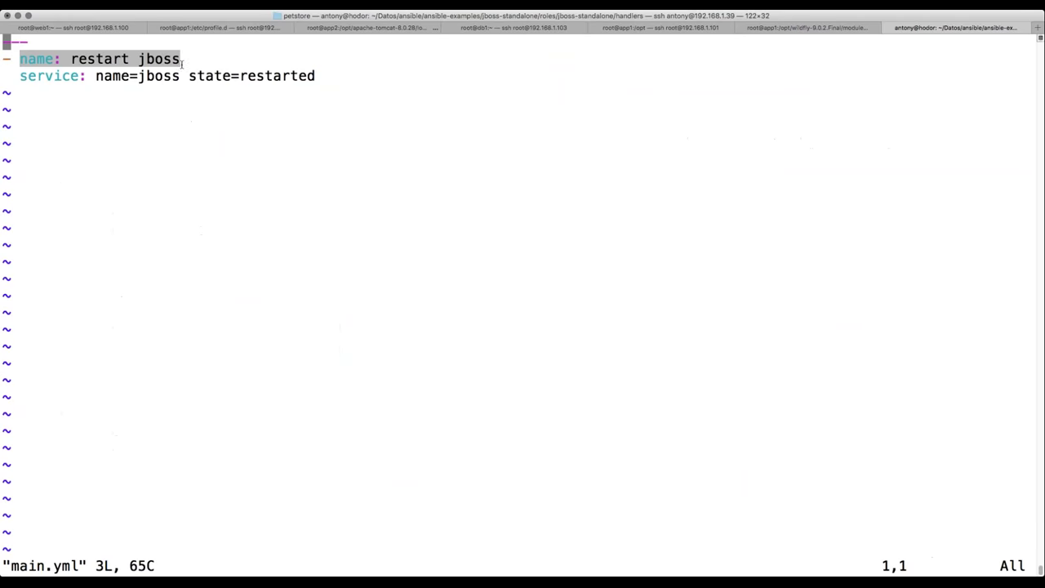
click(203, 67)
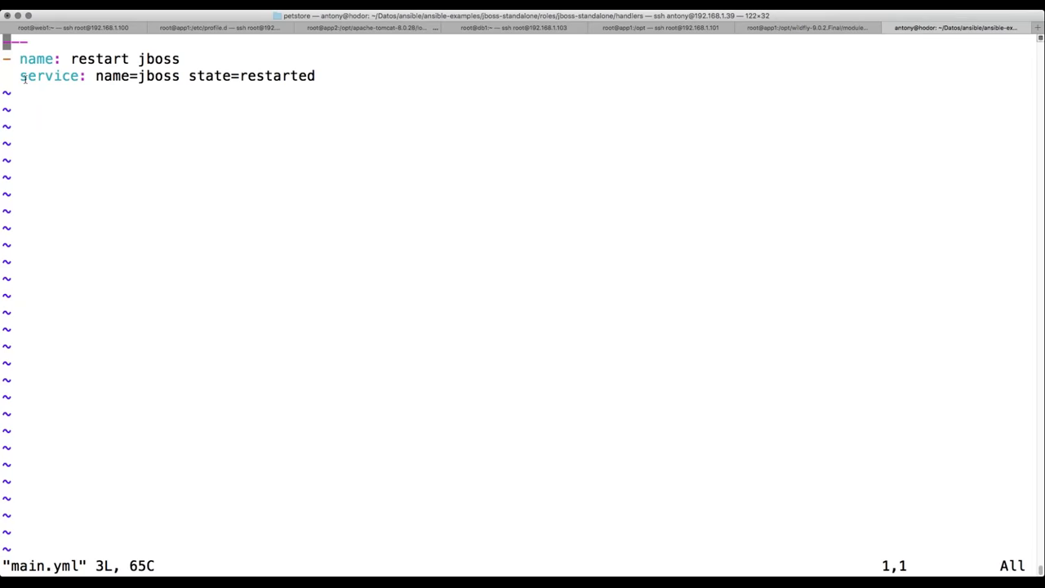
drag(24, 77, 340, 67)
click(354, 94)
- Quit the handlers file unchanged with :q!, list the folder, and go up to the role directory
text(:q!)
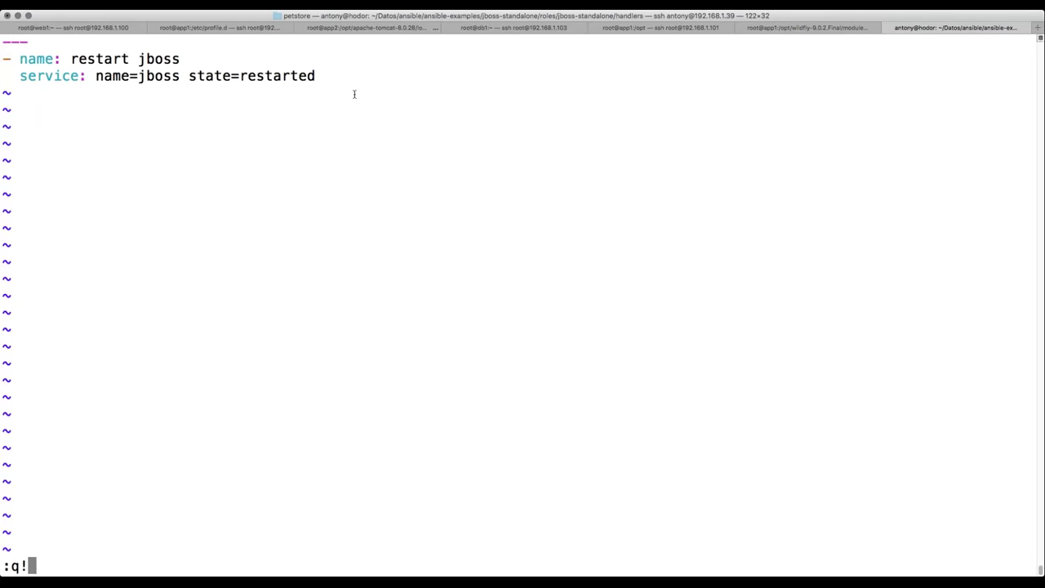
key(Return)
text(ls -l)
key(Return)
text(cd ..)
key(Return)
- List the role folder, then enter templates and list it to show standalone.xml
text(cd)
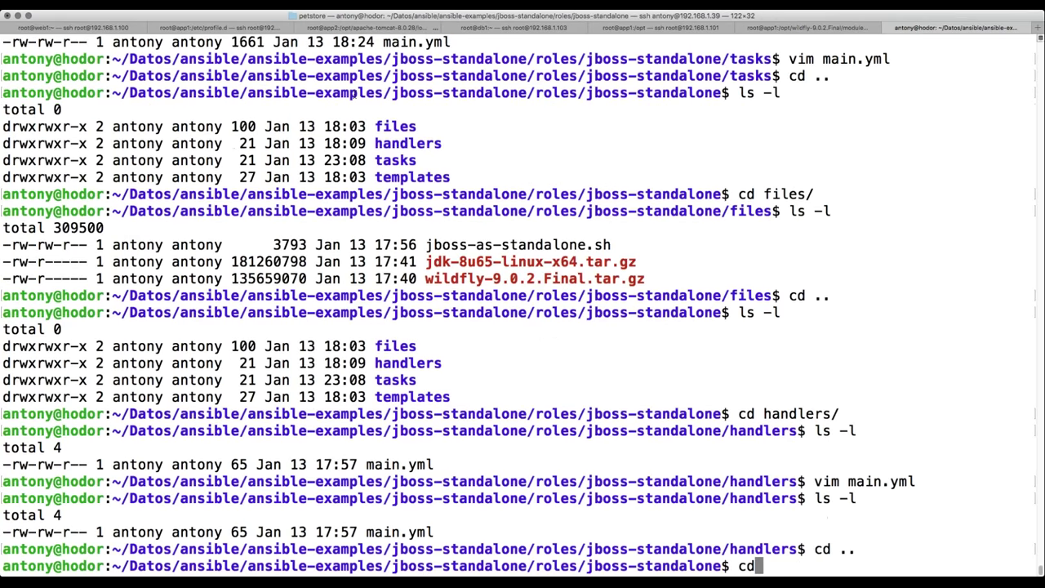
key(BackSpace)
key(BackSpace)
text(ls -l)
key(Return)
text(cd te)
key(Tab)
key(Return)
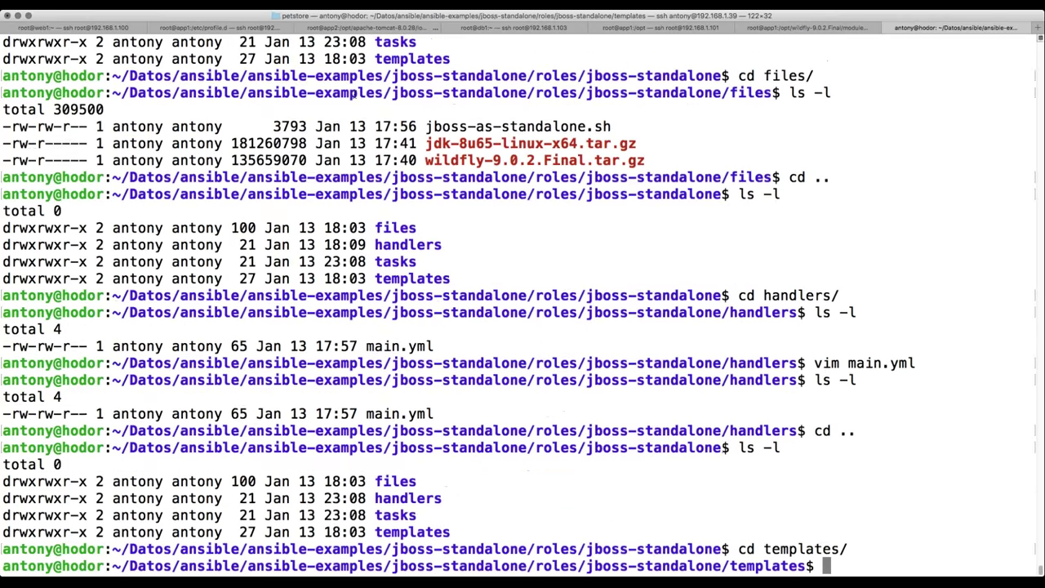
text(ls -l)
key(Return)
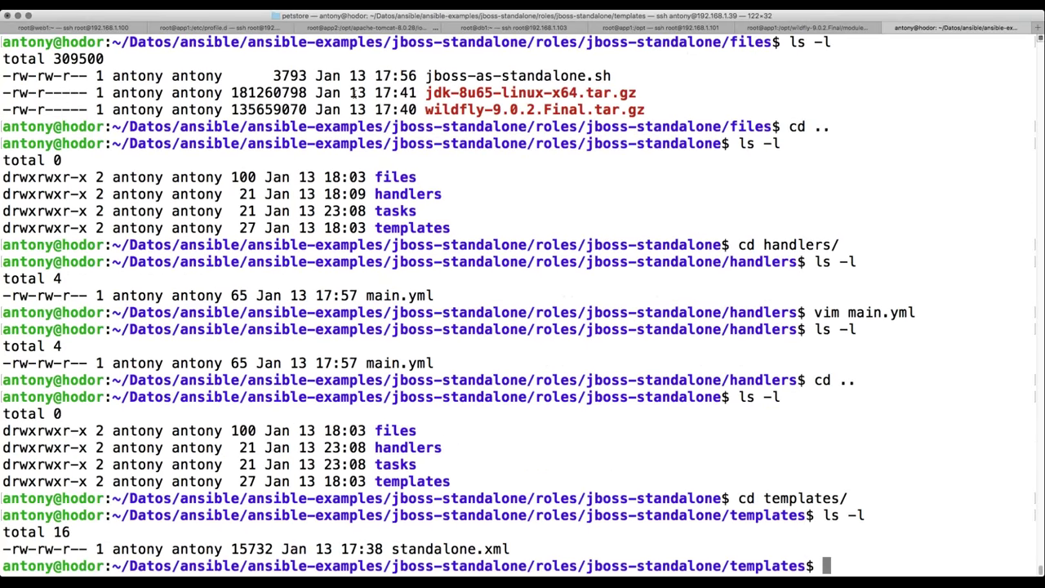
- Climb back up through the role and roles folders to the jboss-standalone project root
text(cd ..)
key(Return)
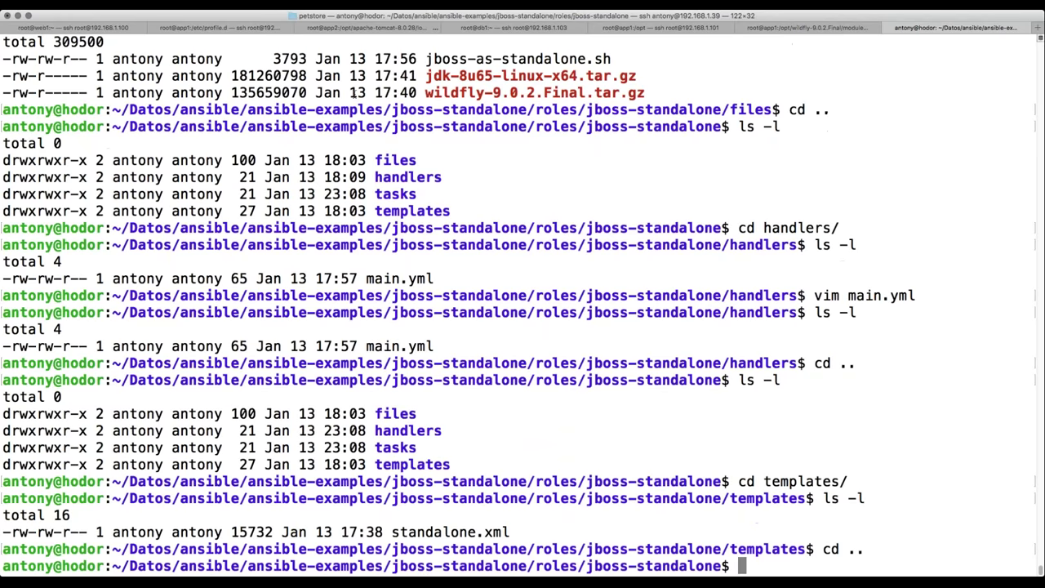
text(ls -l)
key(BackSpace)
key(BackSpace)
key(BackSpace)
key(BackSpace)
key(BackSpace)
key(Return)
key(Return)
text(cd ..)
key(Return)
text(ls -l)
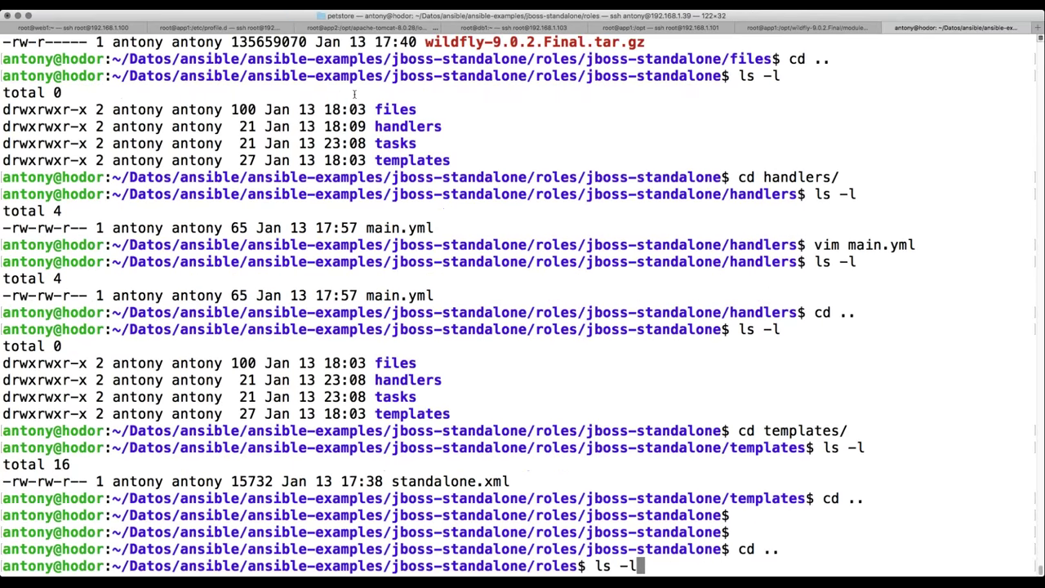
key(Return)
text(cd ..)
key(Return)
text(ls -l)
key(Return)
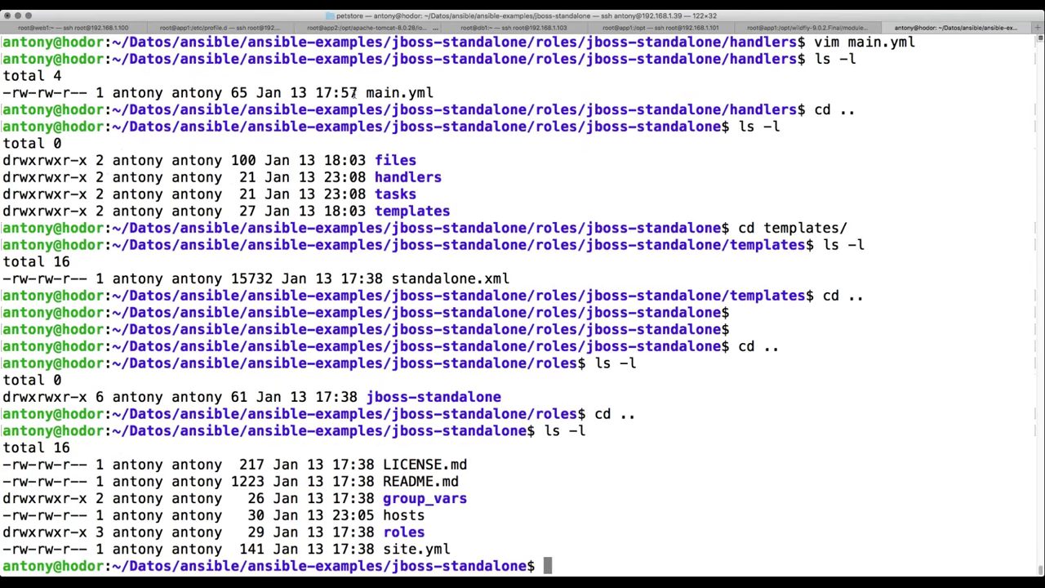
- Run ansible-playbook -i hosts site.yml for the jboss-standalone project
text(ansible-pl)
key(Tab)
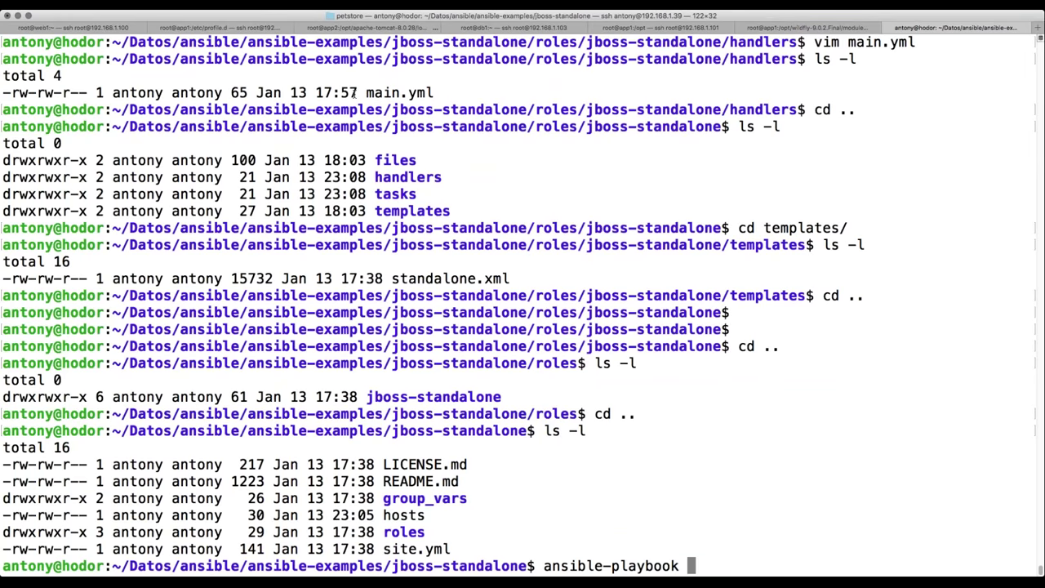
text(-i hosts )
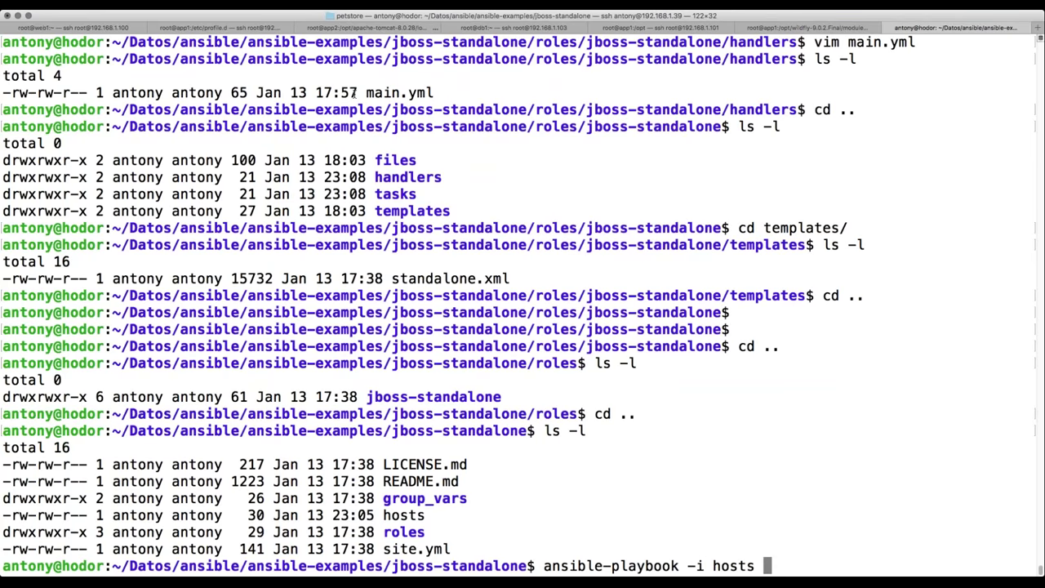
text(si)
key(Tab)
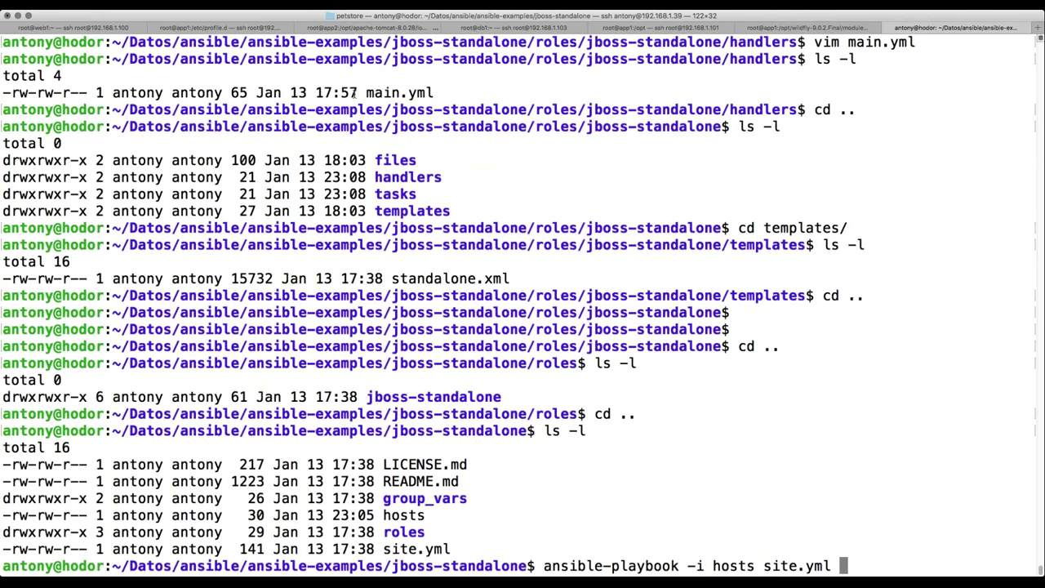
key(Return)
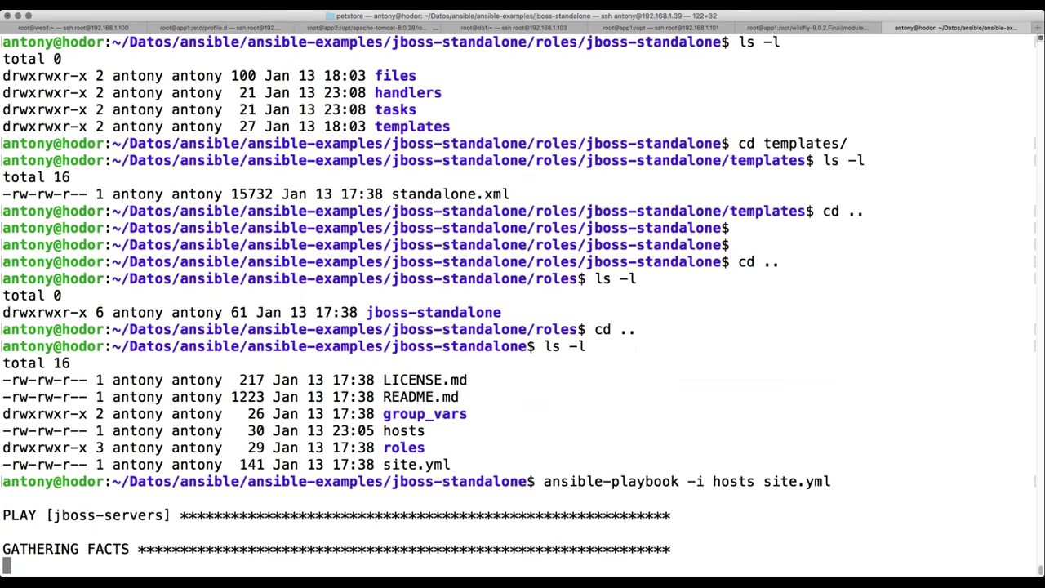
- Highlight the jboss-servers group, hosts file, app1 gathered facts and Java 1.8 copy task in the output
double_click(119, 515)
double_click(404, 431)
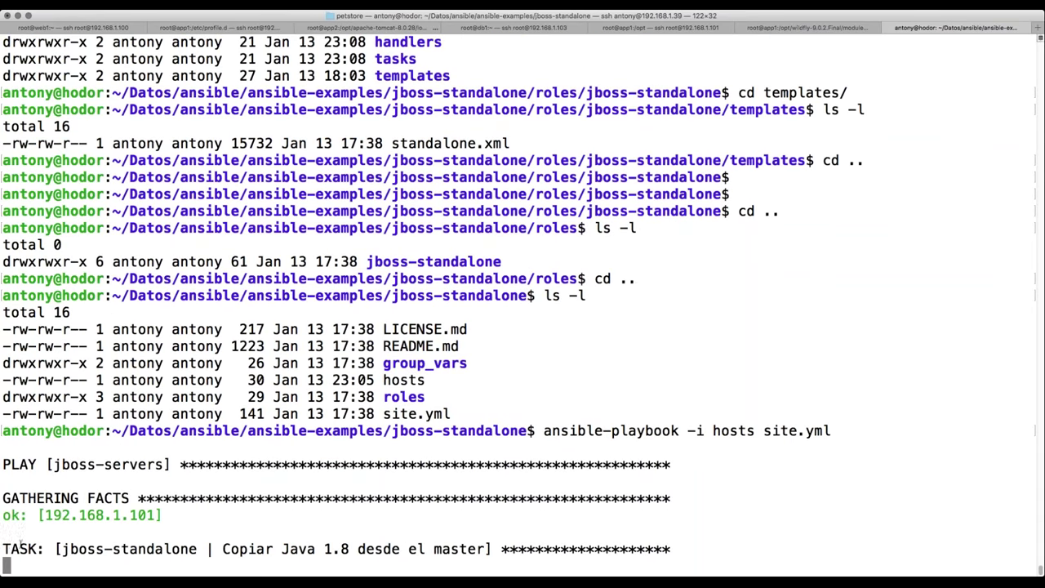
drag(9, 501, 184, 516)
click(93, 553)
drag(4, 549, 515, 548)
click(422, 548)
- On app1, confirm the current directory is /opt with pwd and list its contents repeatedly
click(678, 30)
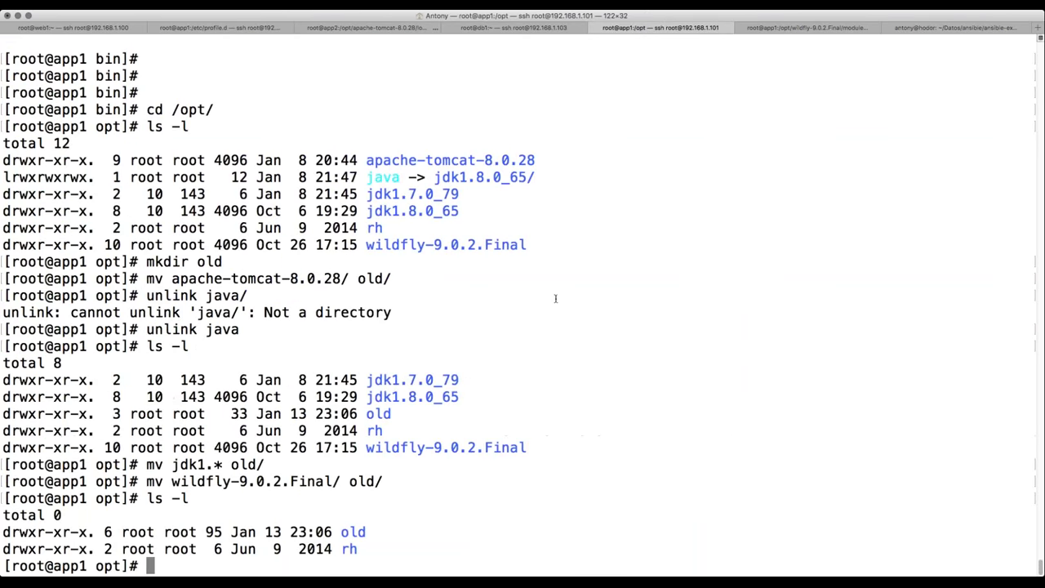
text(pwd)
key(Return)
text(ls -l)
key(Return)
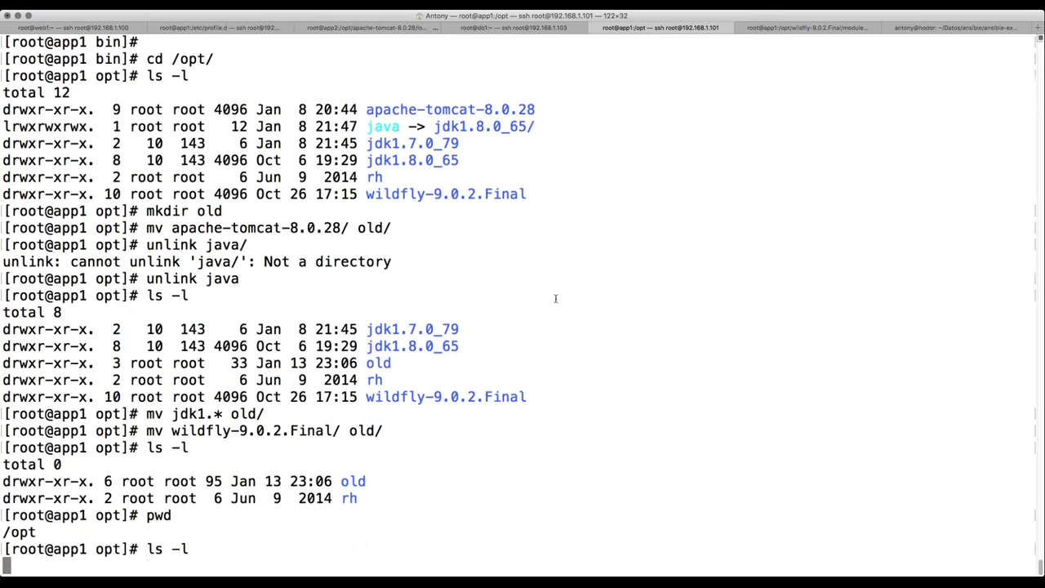
text(ls -l)
key(Return)
text(ll)
key(Return)
text(ll)
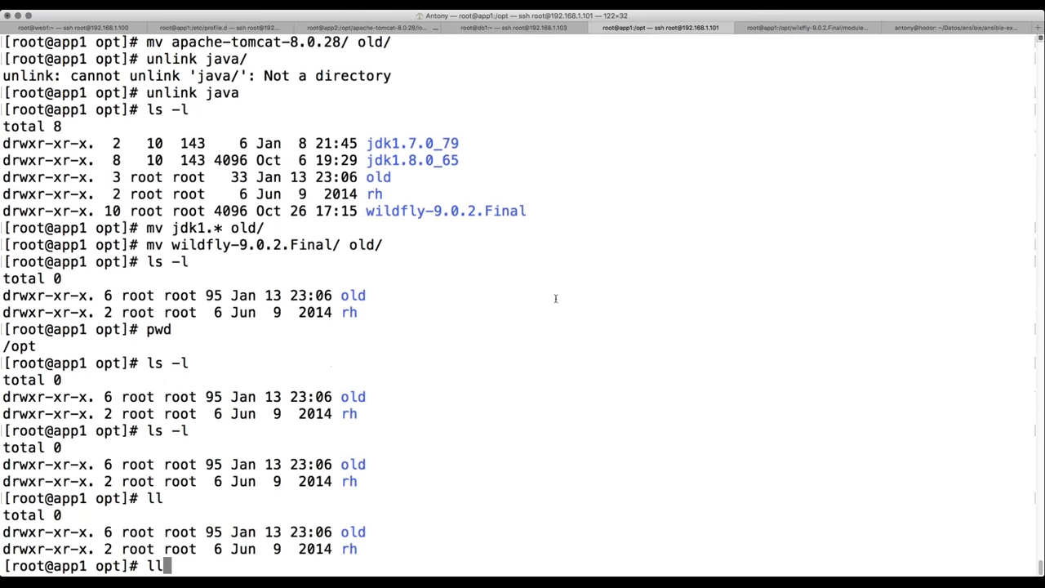
key(Return)
text(ll)
key(Return)
text(ll)
key(Return)
text(ll)
key(Return)
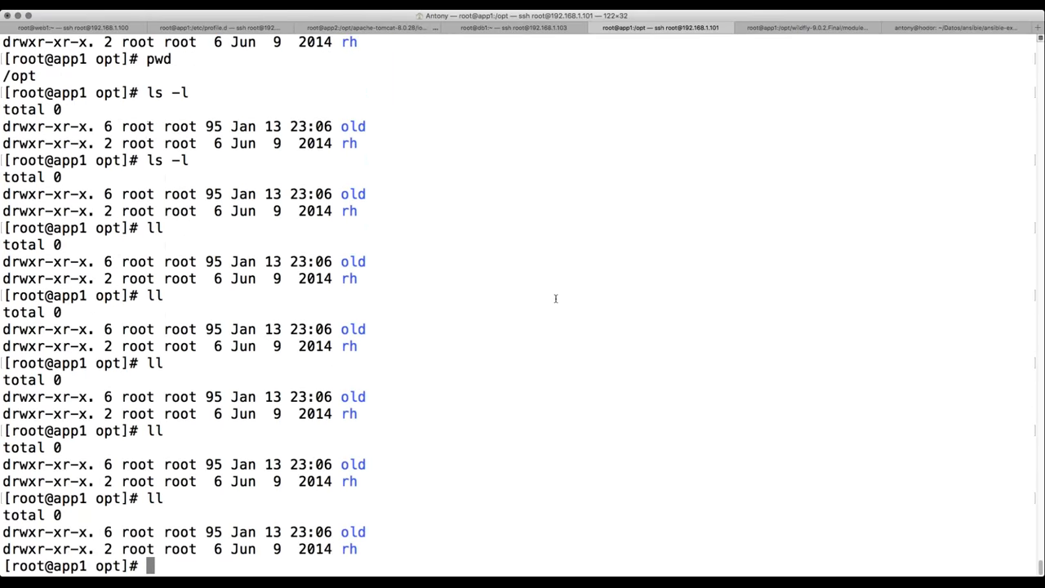
- Quit module.xml with :q, exit the app1 SSH and local shells, and close the WildFly module tab
click(938, 28)
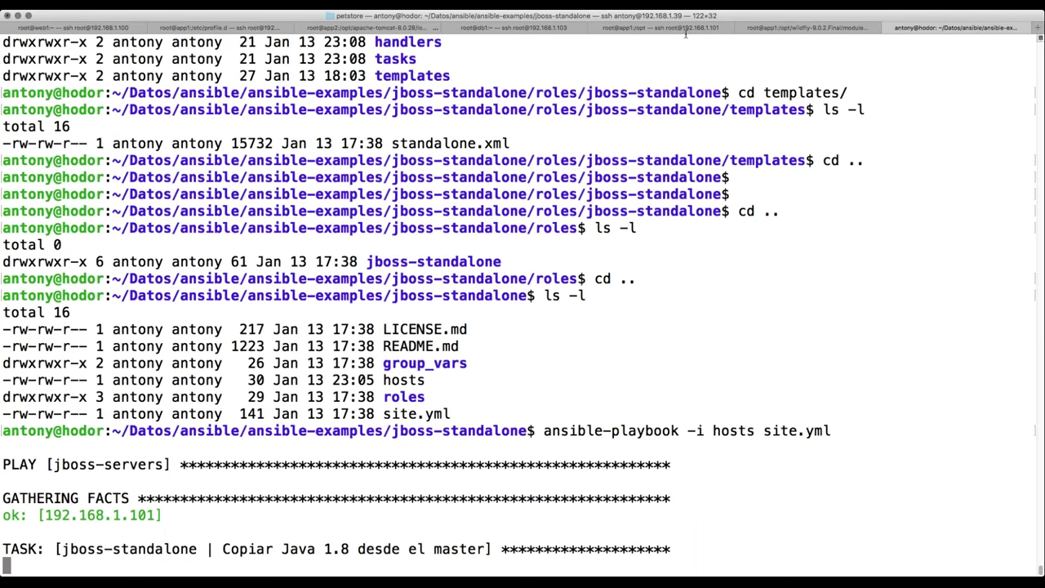
click(772, 26)
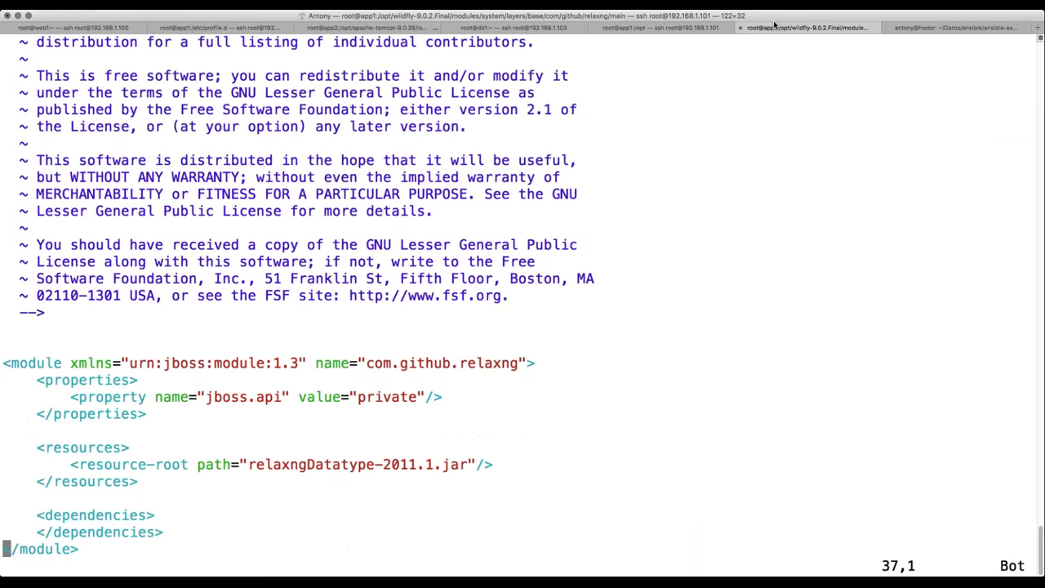
text(:q)
key(Return)
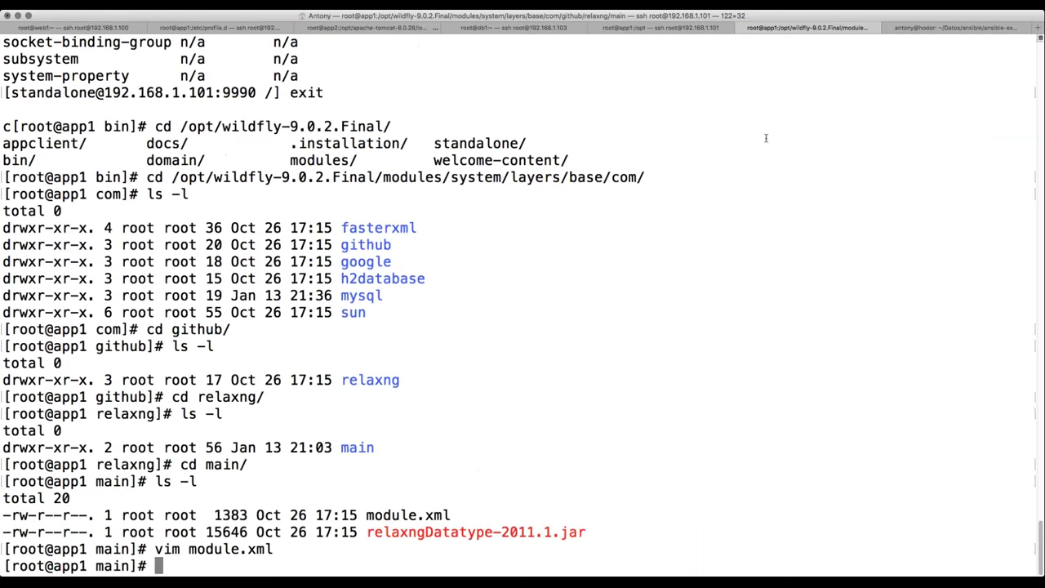
text(exit)
key(Return)
text(exit)
key(Return)
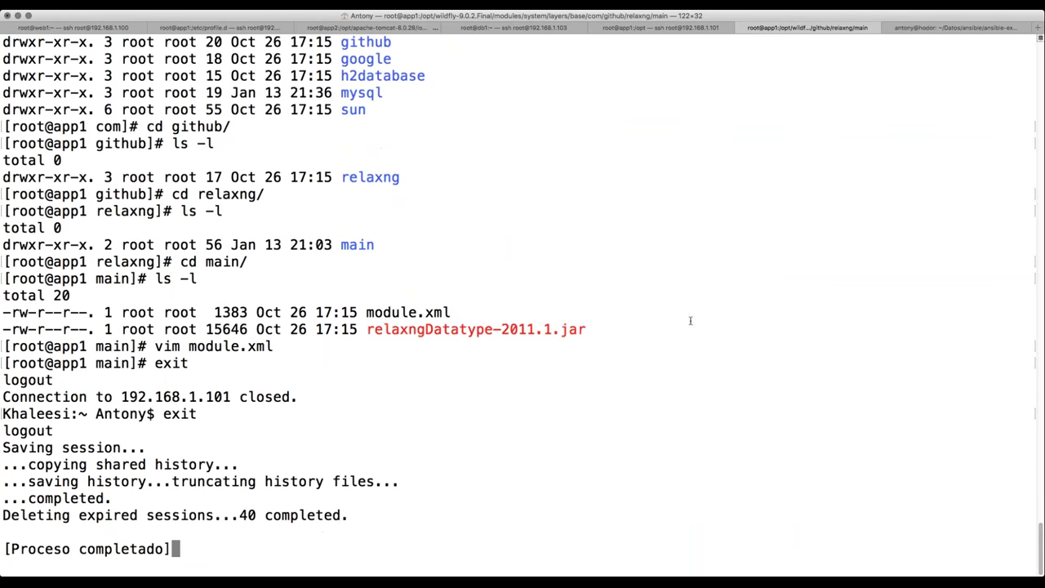
click(741, 29)
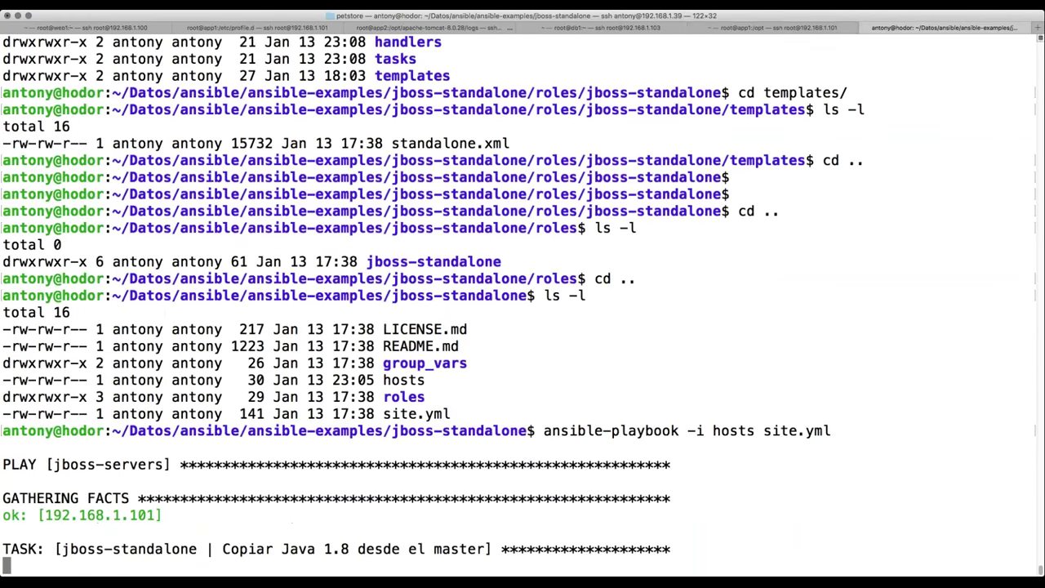
- Check app1's TCP ports with netstat -tan, then return to the playbook output
click(744, 29)
click(880, 29)
click(726, 31)
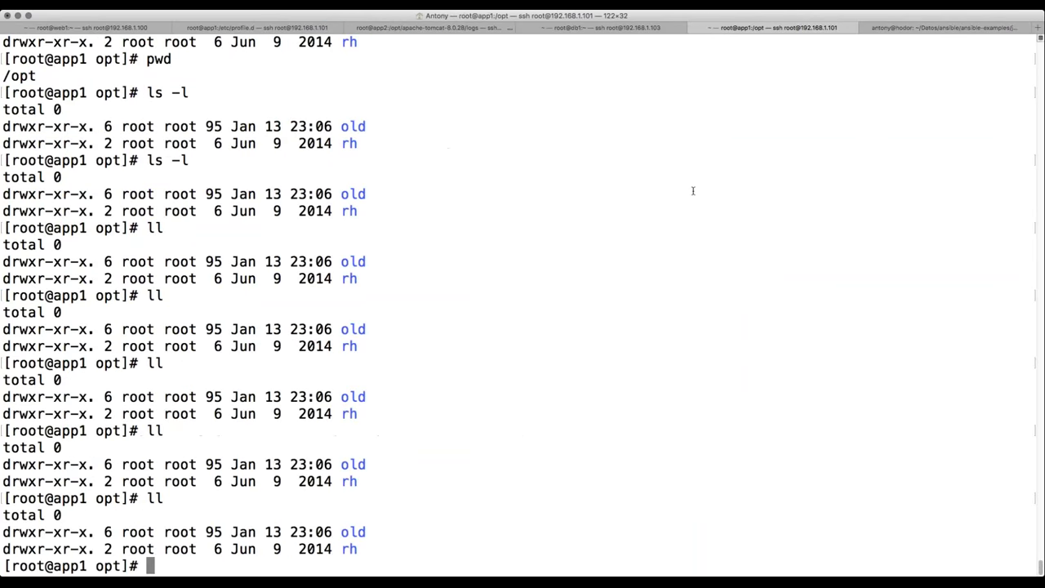
text(netstat -tan)
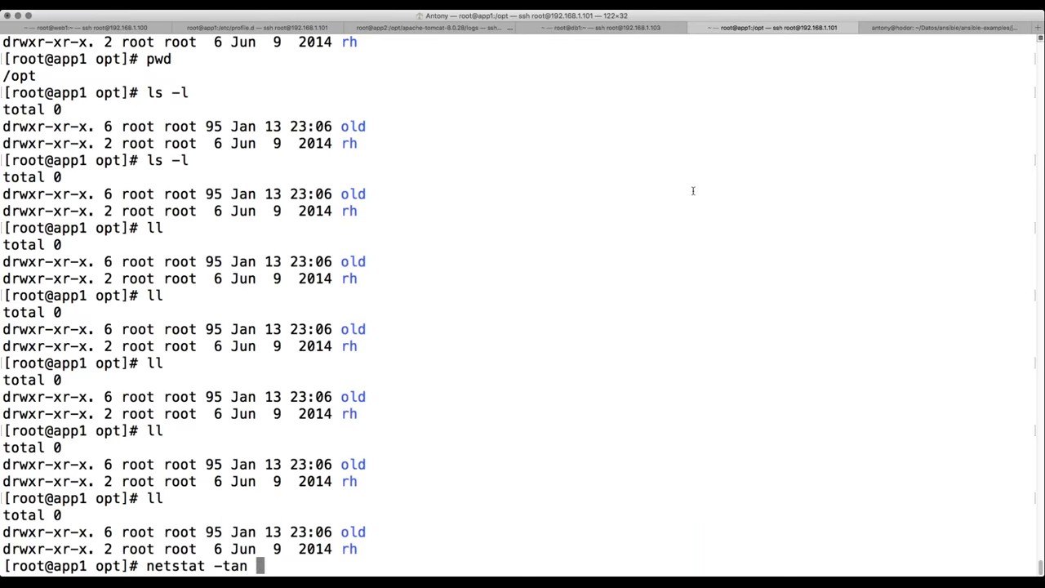
key(Return)
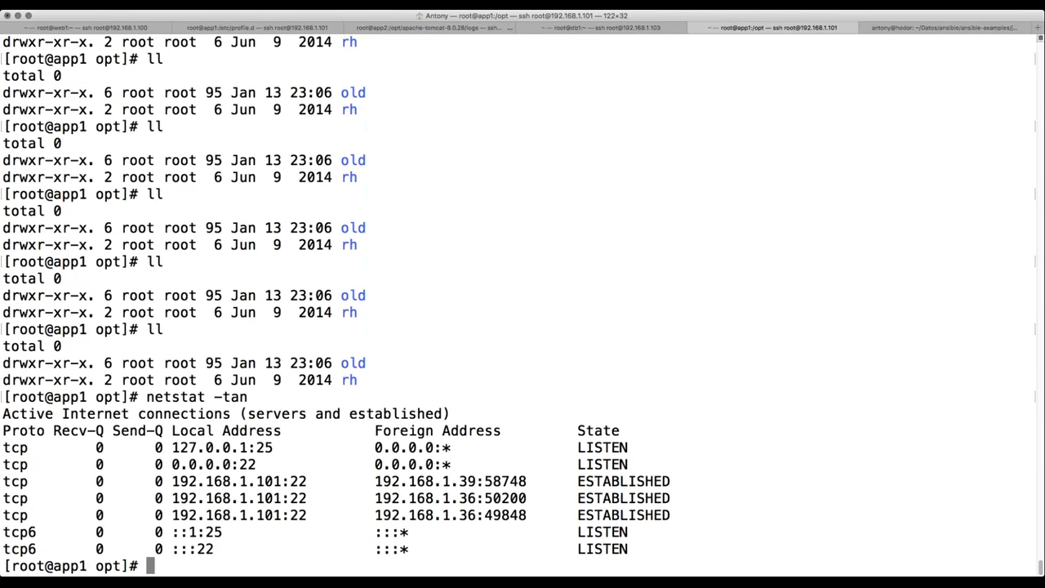
click(904, 28)
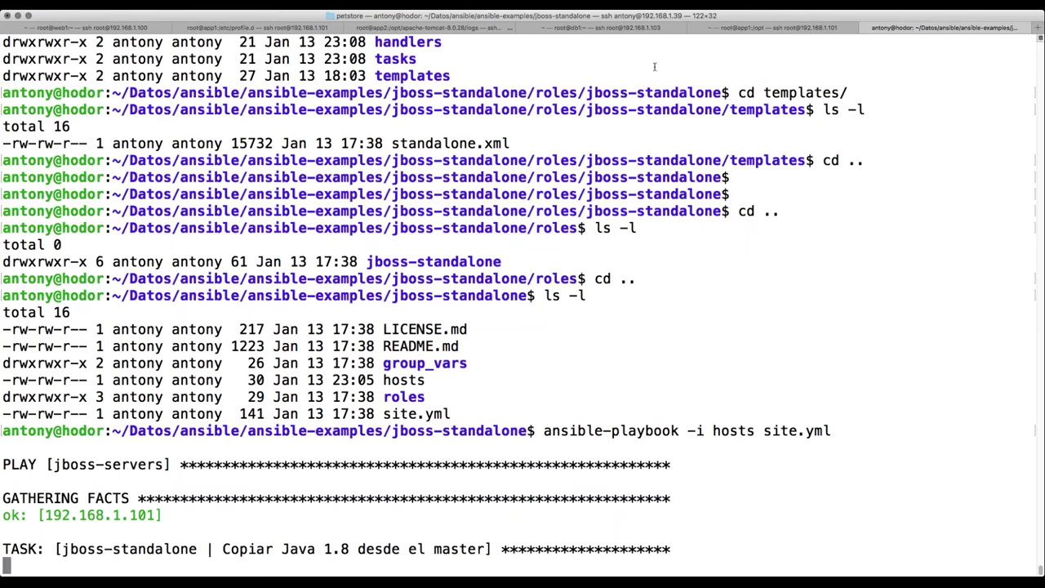
- On app1, list /opt with ll and ls -lat and view the kernel log with dmesg
key(super+shift+bracketleft)
text(ll)
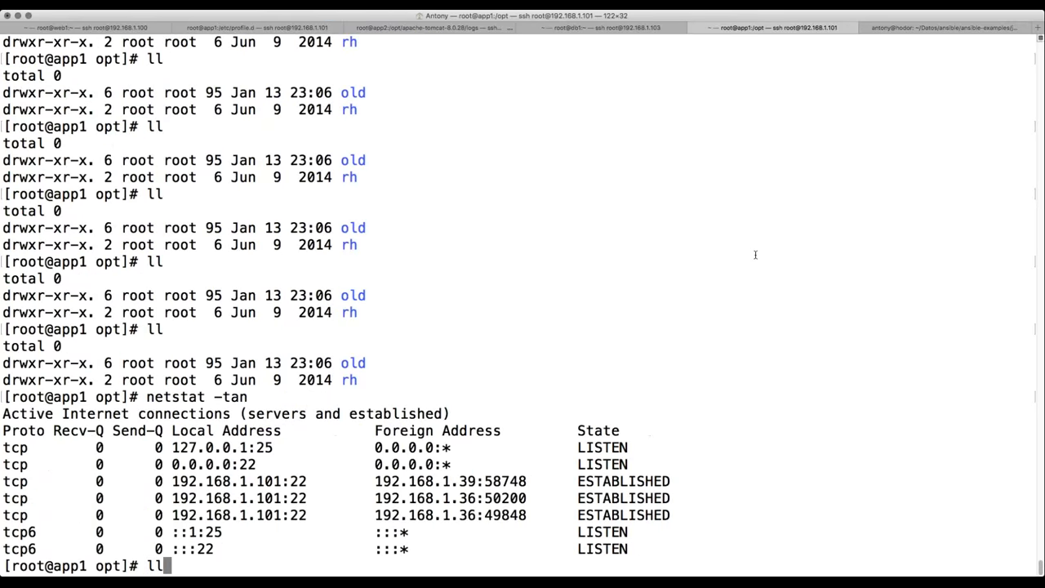
key(Return)
text(ls -lat)
key(Return)
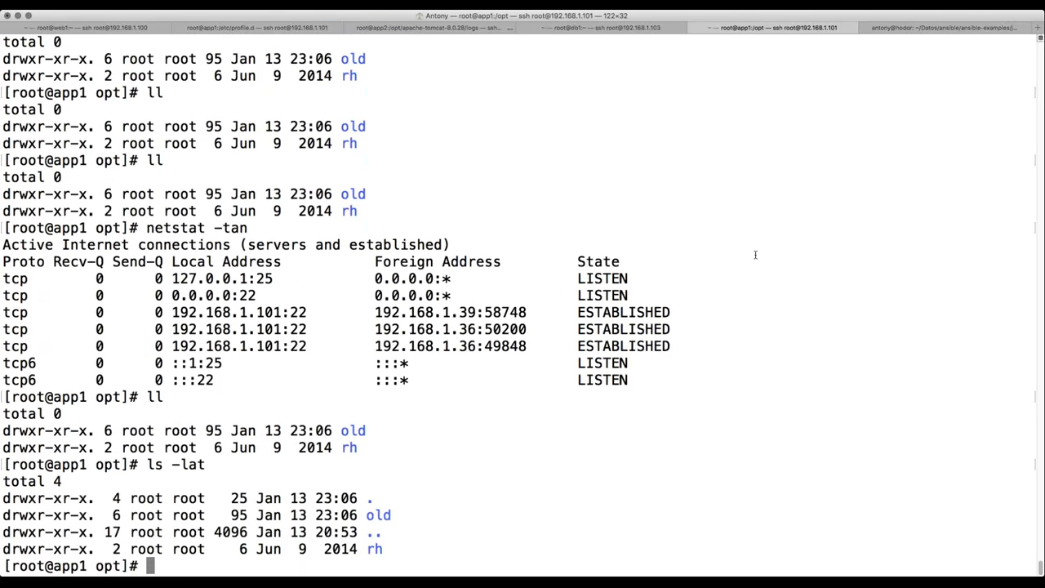
text(dmesg)
key(Return)
- Clear app1's screen, list /opt with ls, glance at db1, and return to the playbook
text(c)
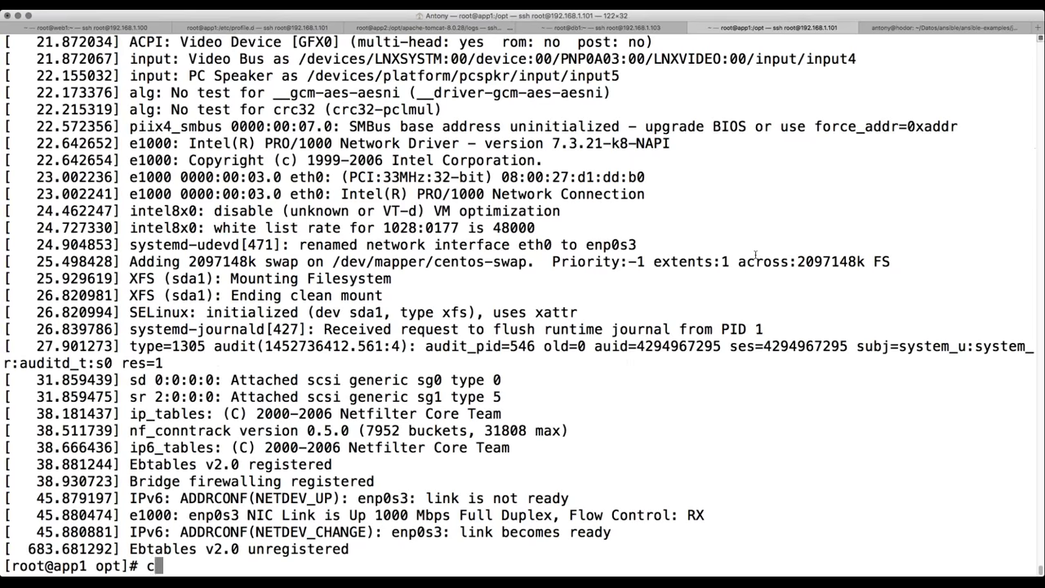
text(lear)
key(Return)
text(l)
key(Return)
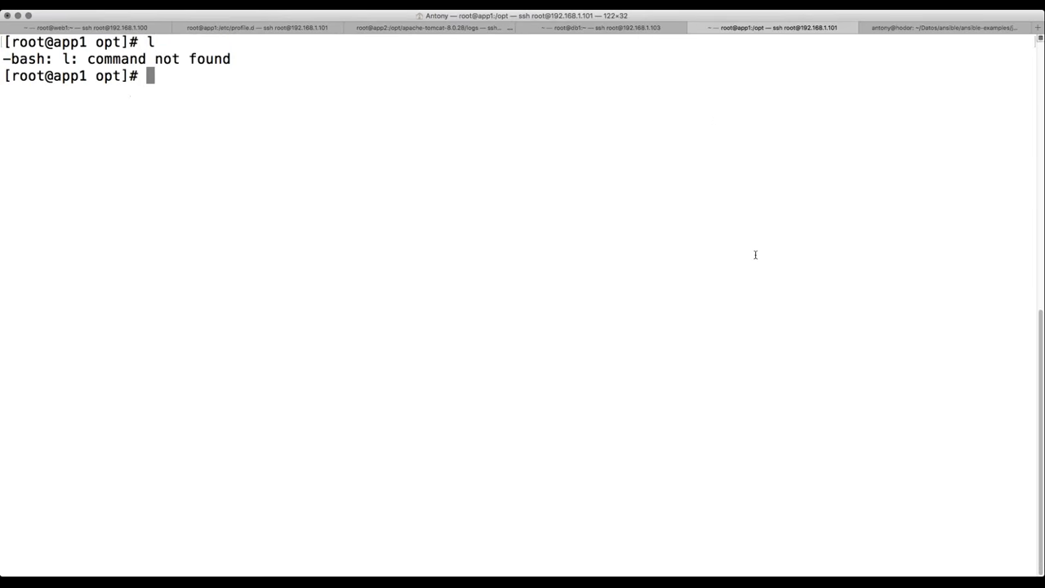
text(clear)
key(Return)
text(ls)
key(Return)
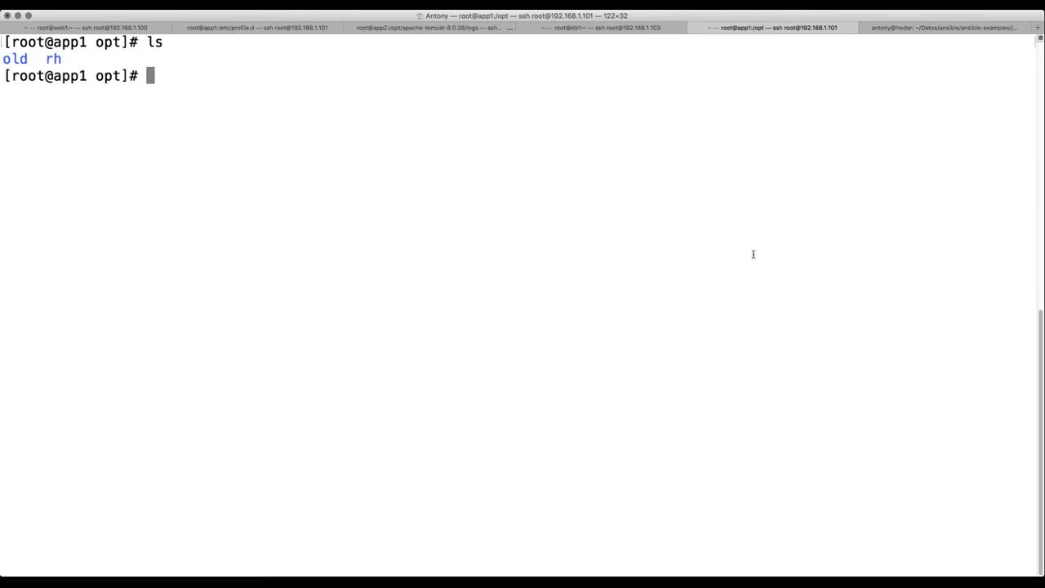
click(618, 29)
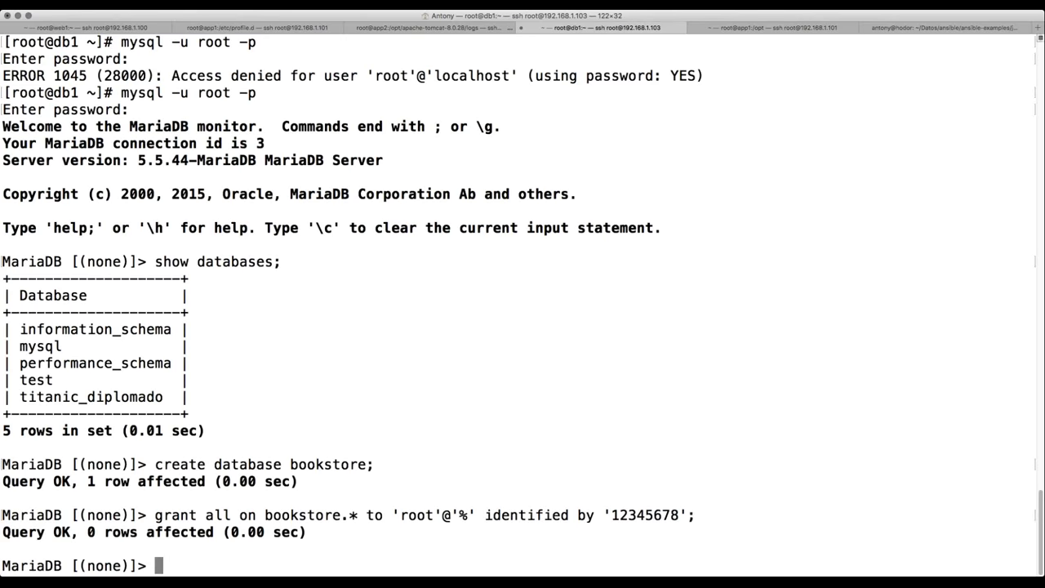
click(904, 27)
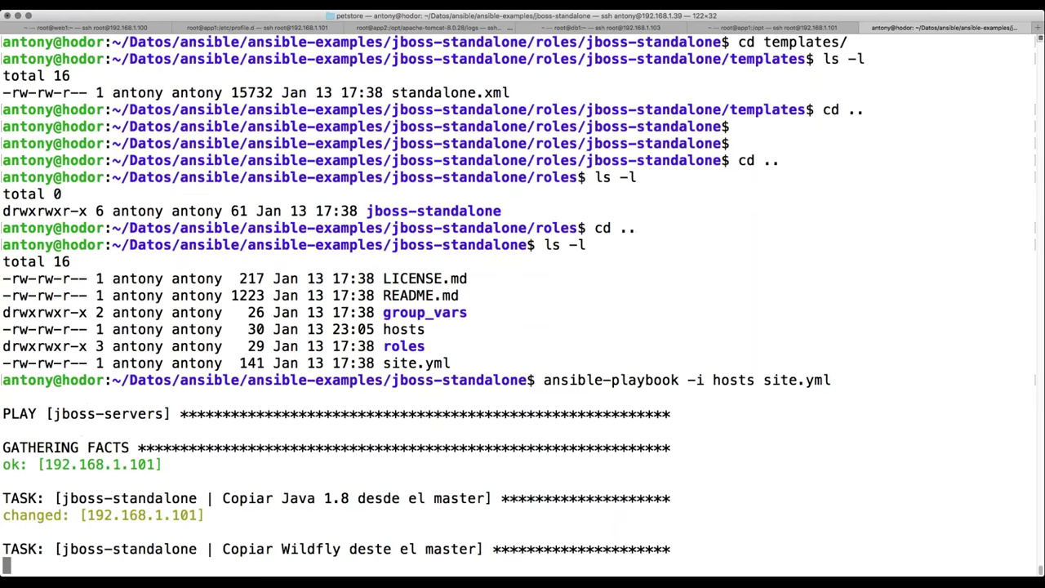
- Spot the new jdk-8u65-linux-x64.tar.gz in app1's /opt with ls -lat, then return to the playbook
click(789, 31)
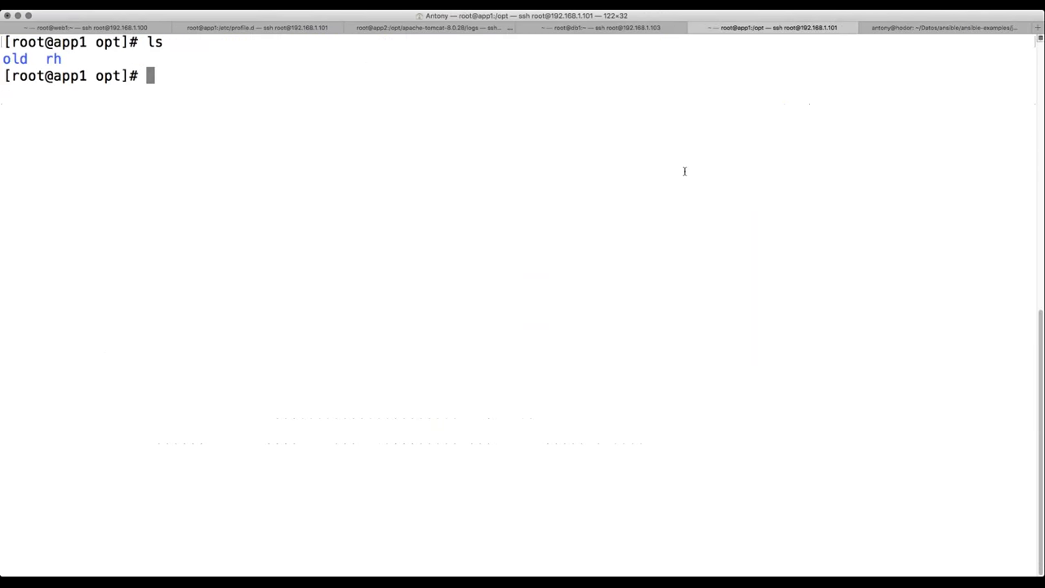
text(ls -lat)
key(Return)
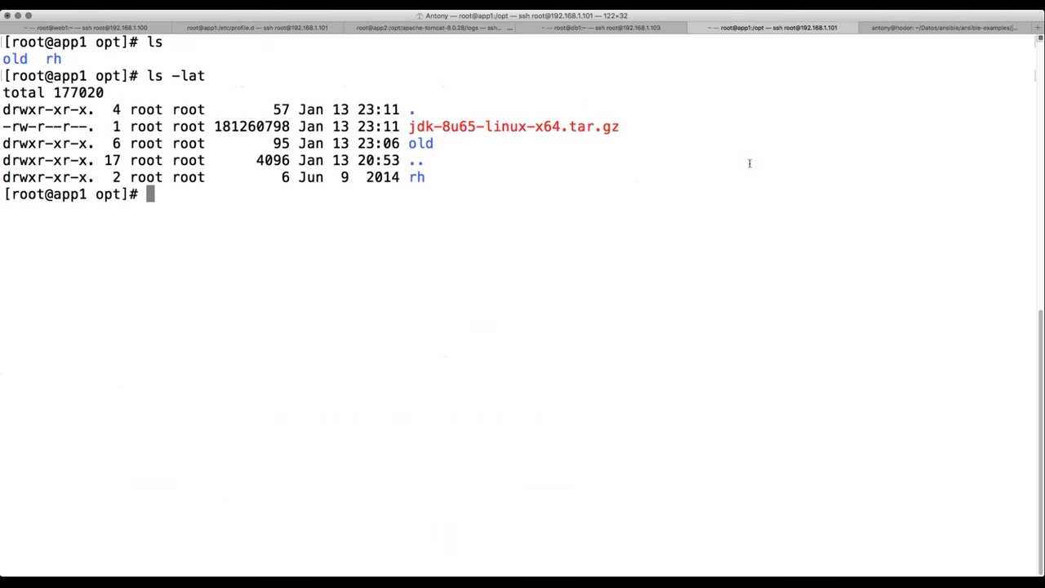
drag(402, 131, 630, 127)
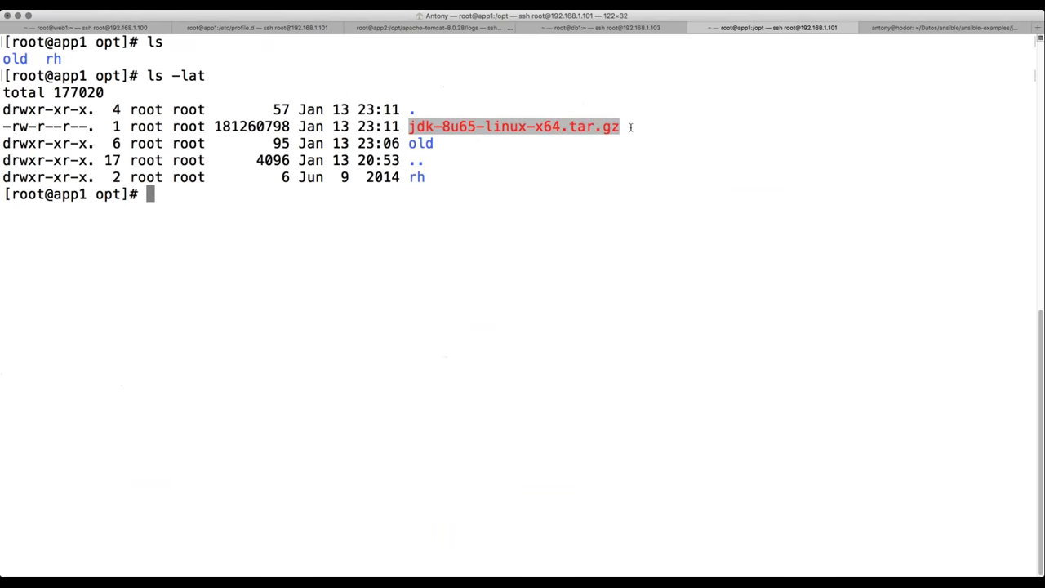
click(911, 29)
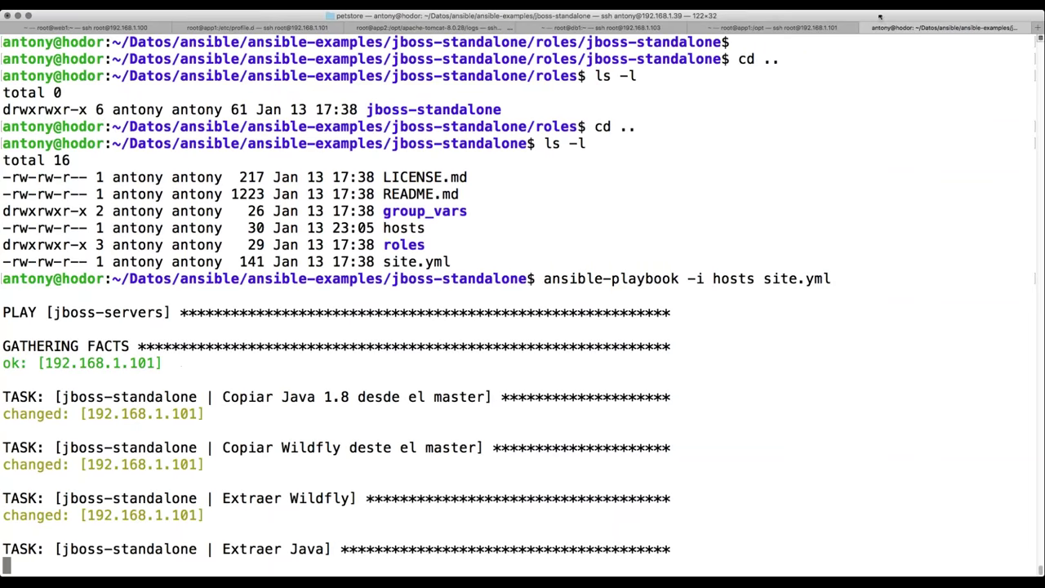
- List app1's /opt with ls -l to see the copied archives, then return to the playbook
click(784, 31)
text(ls -l)
key(Return)
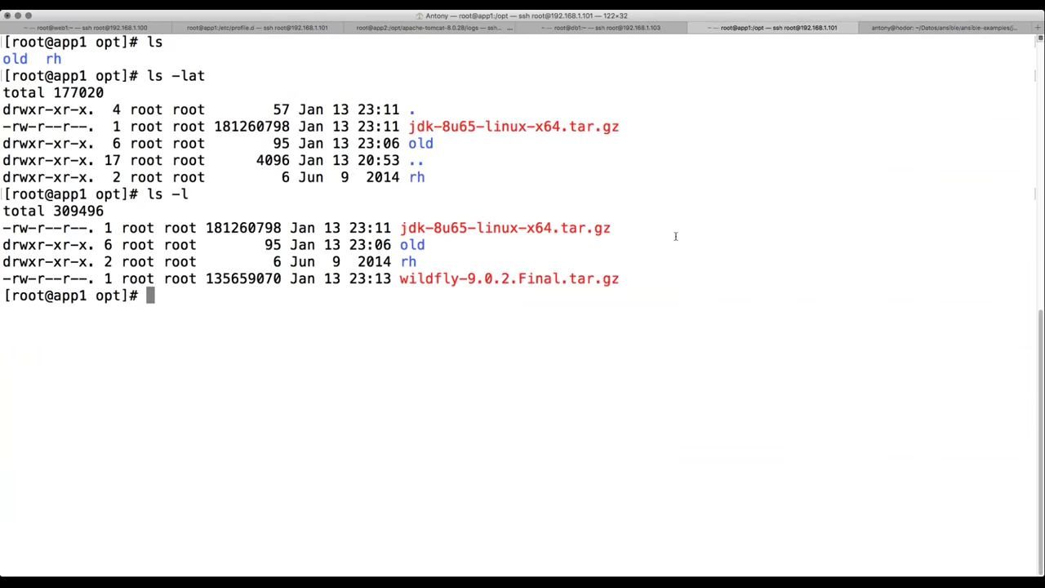
click(910, 30)
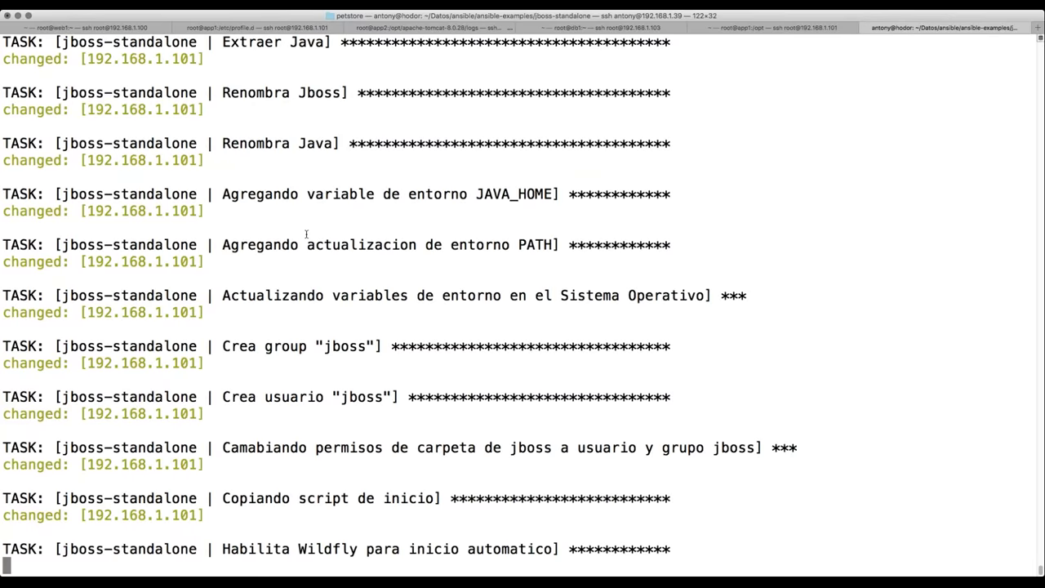
- Scroll the playbook output and highlight the environment, group, user, permissions and startup-script tasks
scroll(301, 245, up, 4)
scroll(300, 251, up, 10)
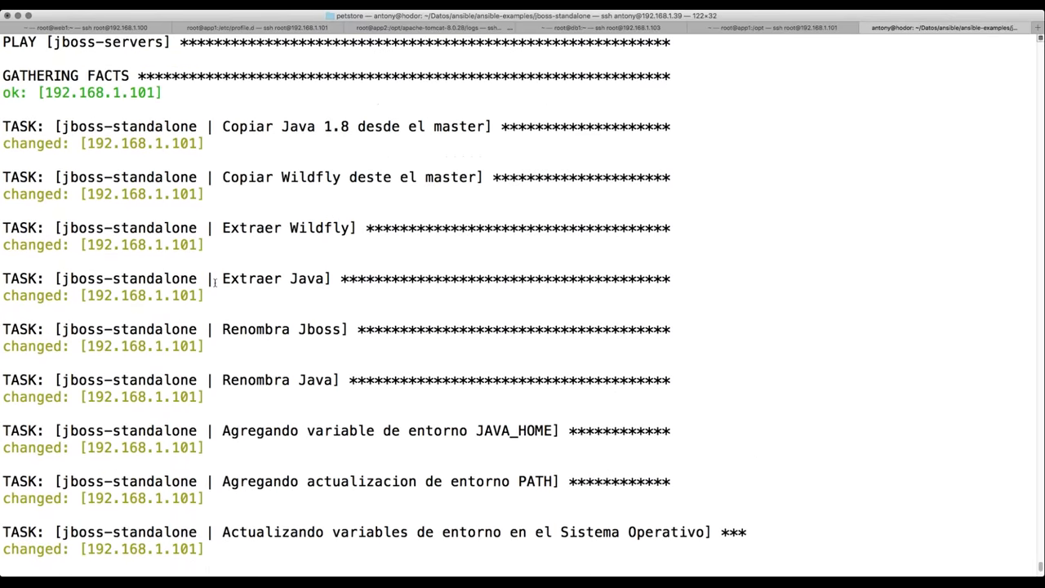
scroll(327, 294, down, 3)
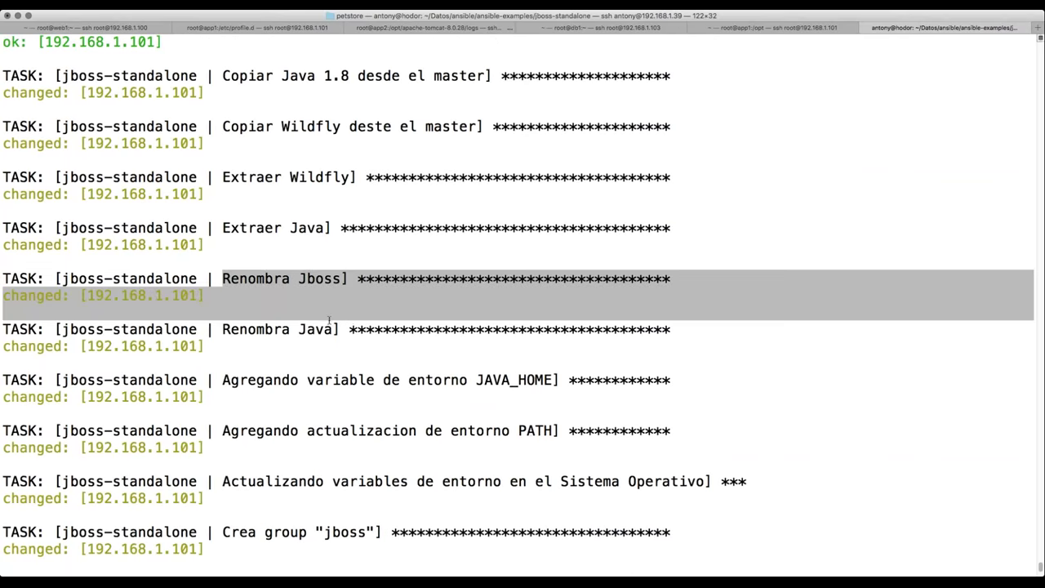
scroll(363, 331, down, 5)
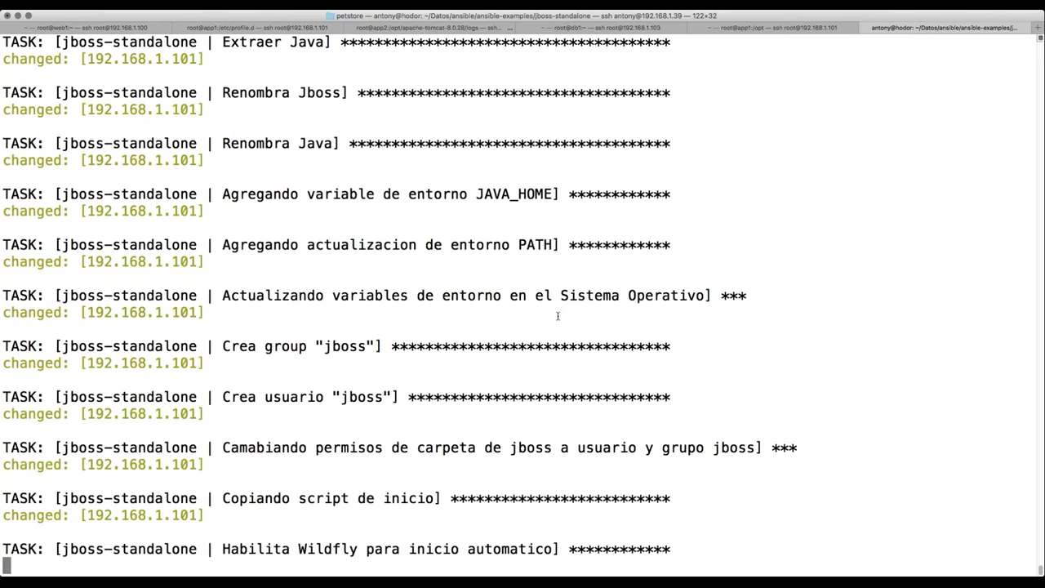
drag(224, 298, 677, 346)
click(427, 415)
drag(429, 392, 174, 377)
click(187, 465)
drag(187, 465, 645, 447)
click(562, 493)
drag(216, 498, 525, 491)
click(522, 495)
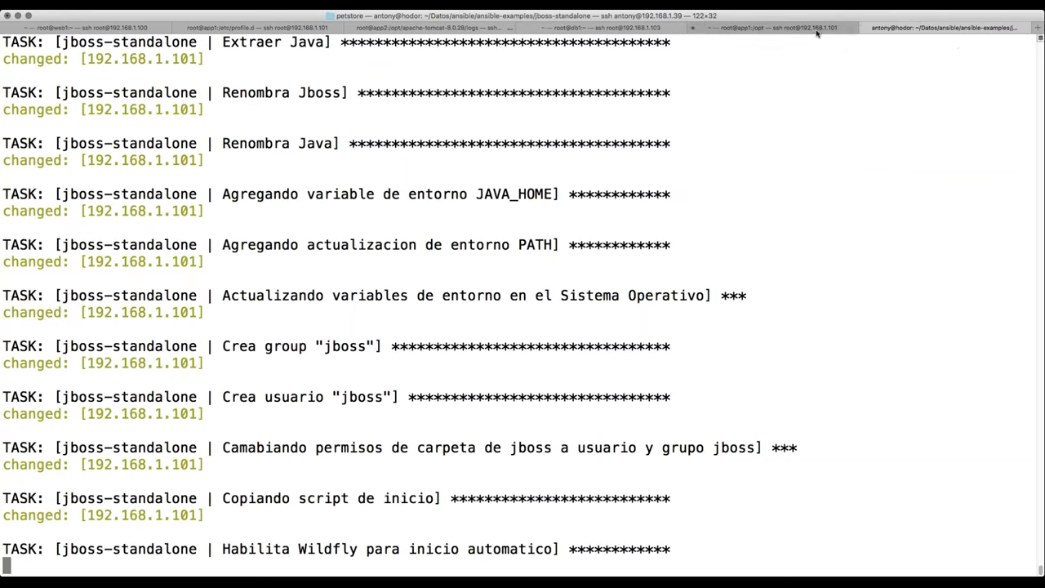
click(775, 28)
- Open /etc/profile in vim and inspect the JAVA_HOME and PATH export lines
key(Return)
key(Return)
text(cd)
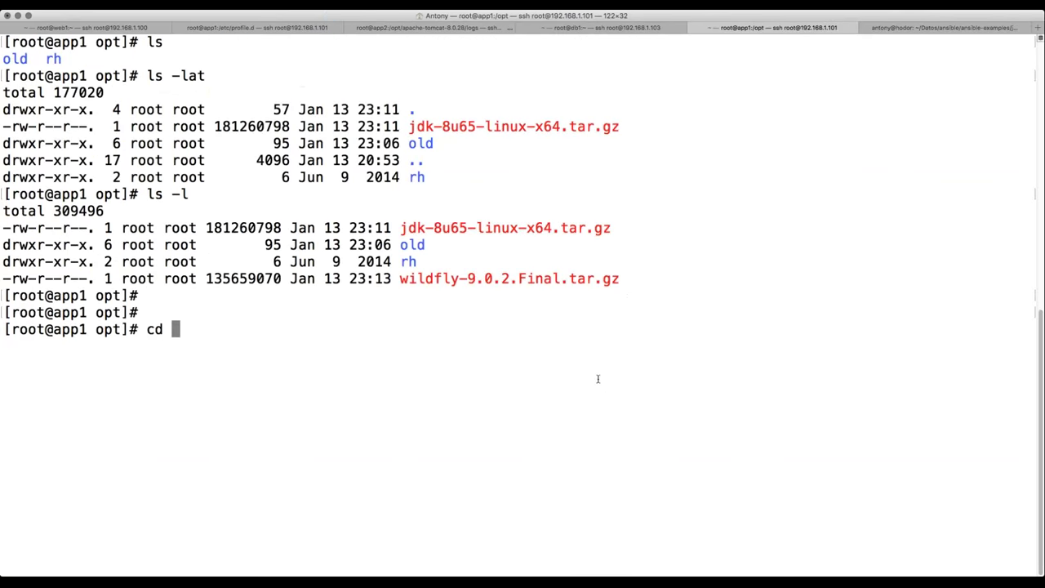
key(BackSpace)
key(BackSpace)
key(BackSpace)
text(vim /etc/profile)
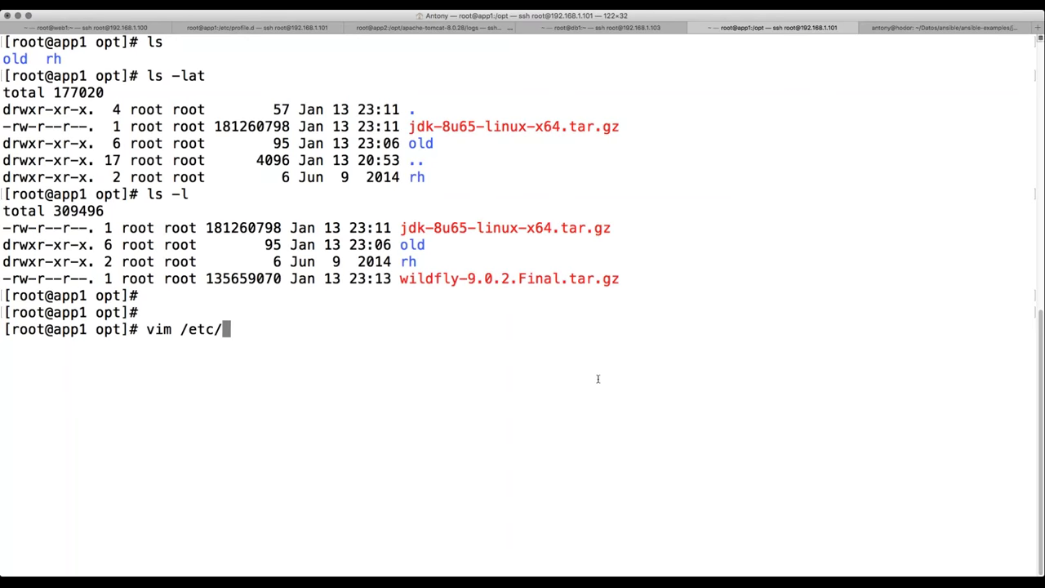
key(Return)
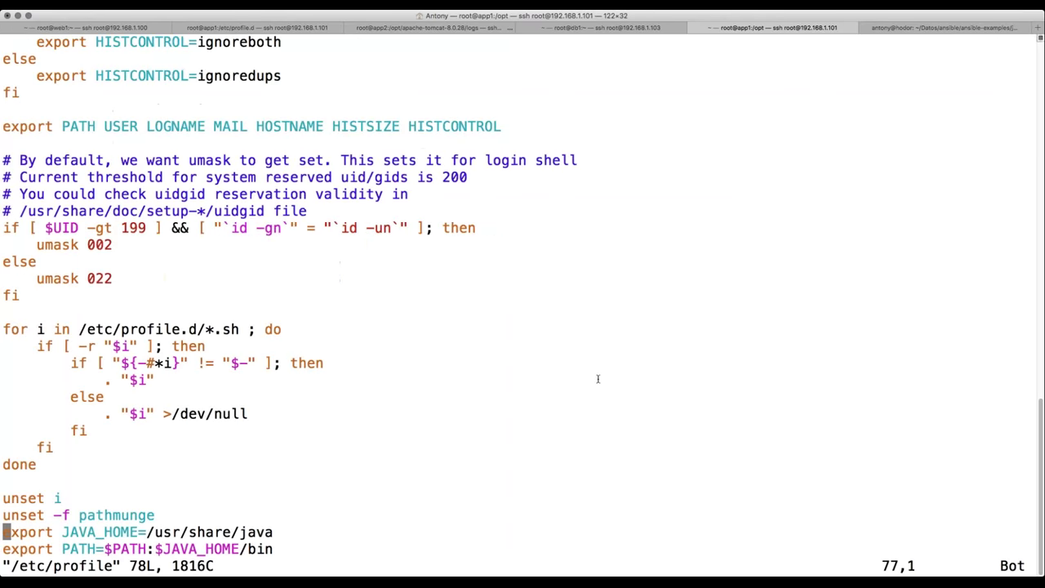
key(Down)
drag(273, 548, 3, 531)
click(330, 505)
- Quit /etc/profile unchanged with :q! and move into /usr/share/
text(:q!)
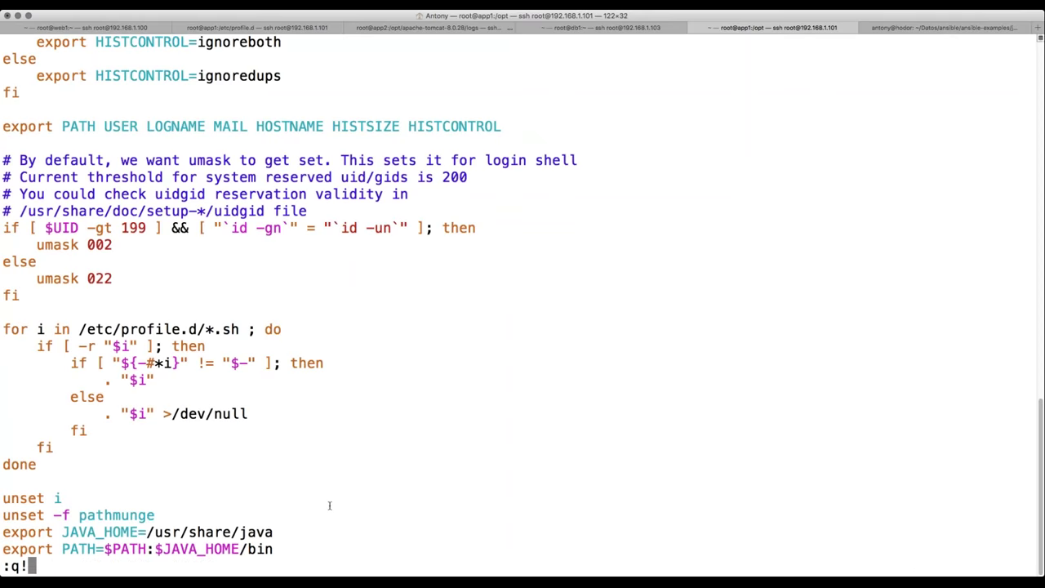
key(Return)
text(cd /usr/share/)
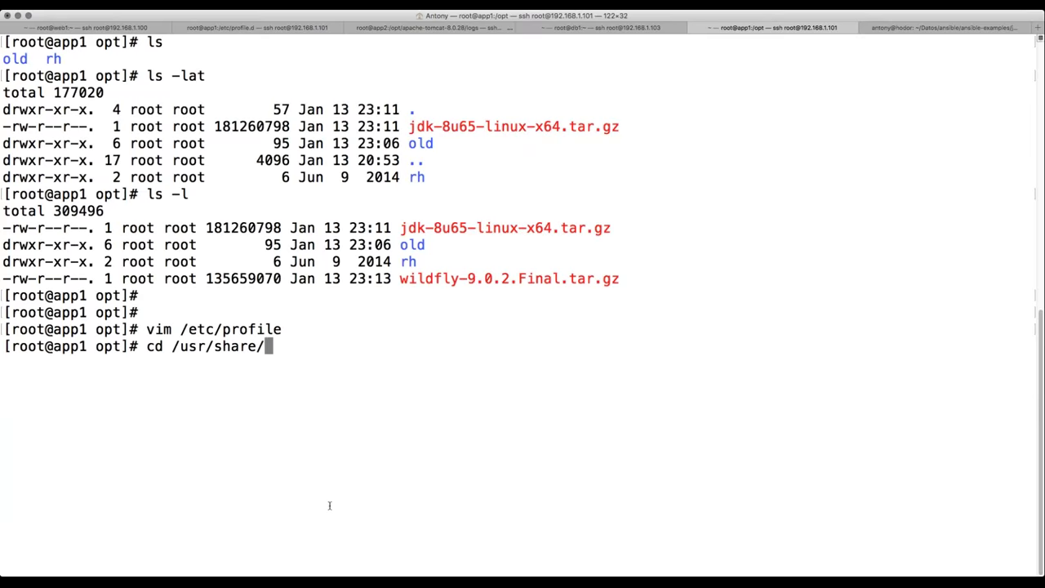
key(Return)
- List /usr/share, then enter the java folder and list its contents
text(ls -l)
key(Return)
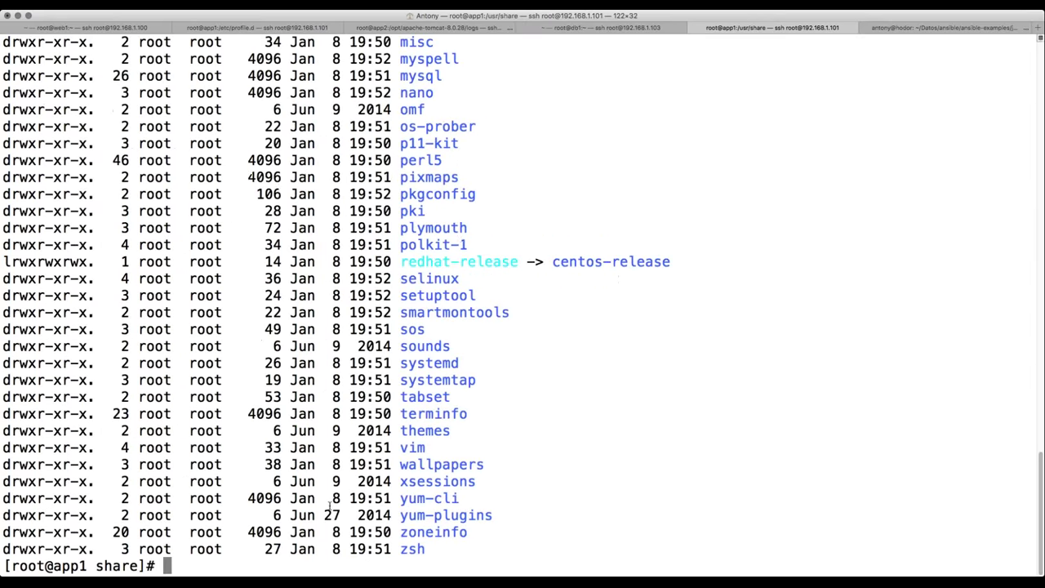
text(cd ja)
key(Tab)
key(Return)
text(ls -l)
key(Return)
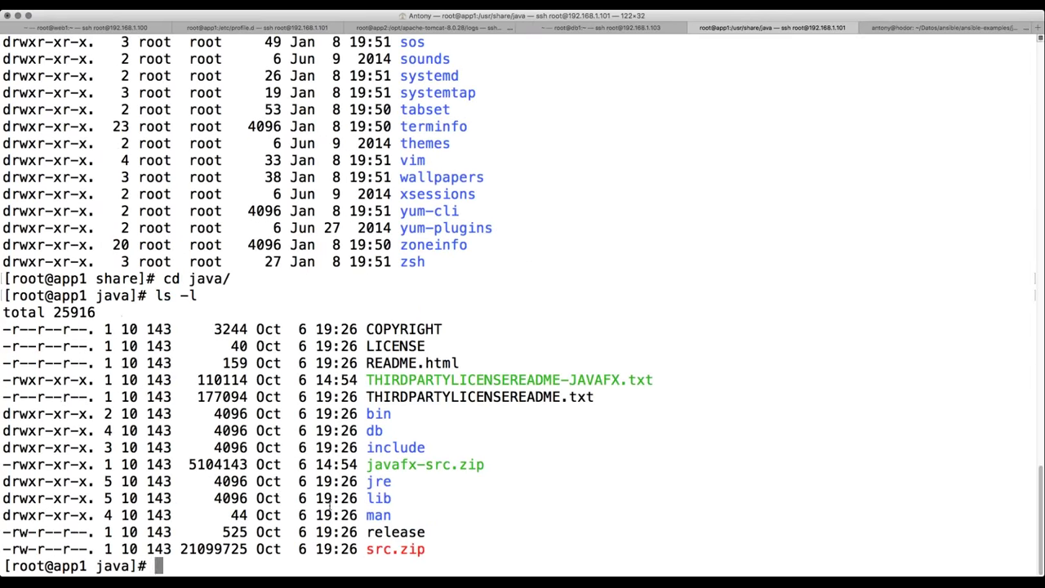
- Enter /usr/share/jboss-as and list its WildFly files with ls -l
text(cd .)
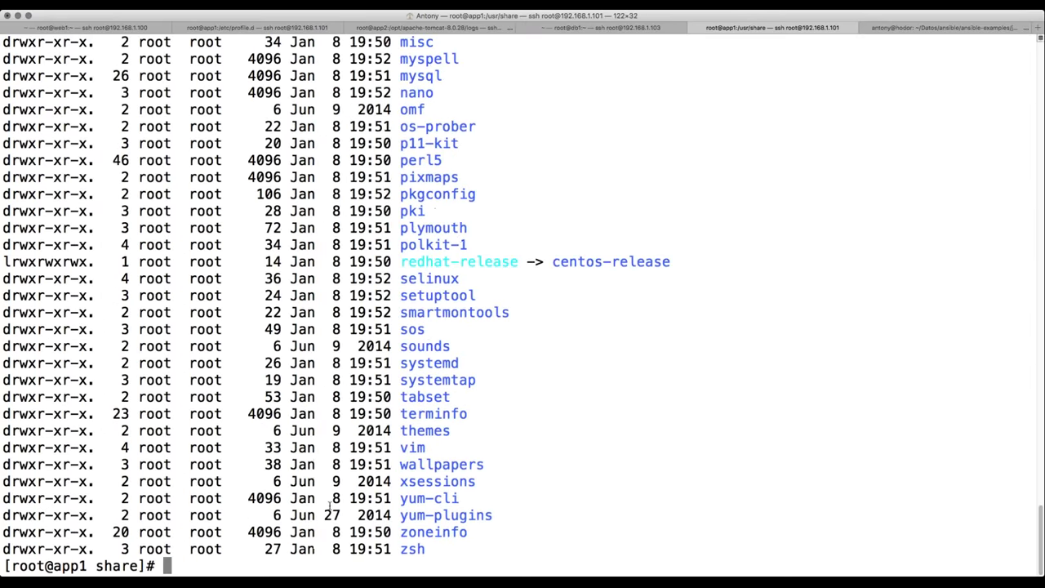
text(cd ja)
key(Tab)
key(Return)
text(ls -l)
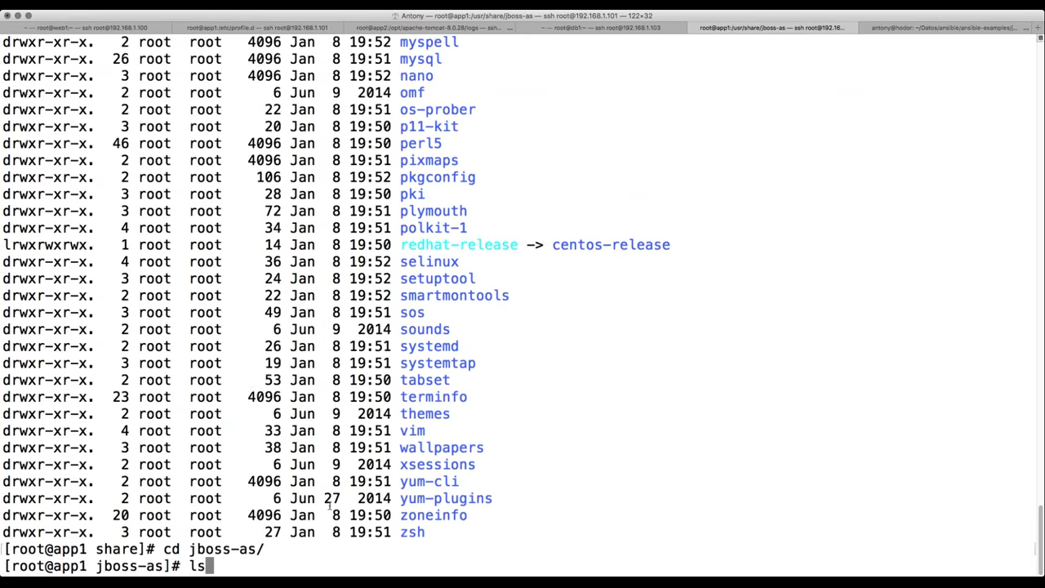
key(Return)
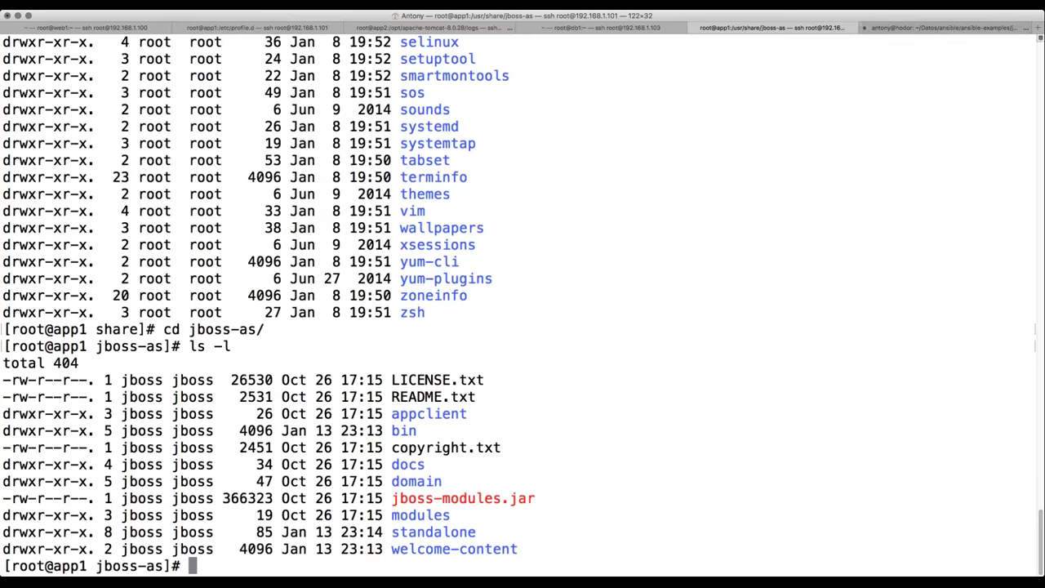
- Check the playbook's PLAY RECAP and Habilita Wildfly task result in the hodor tab, then return to app1
key(super+shift+bracketright)
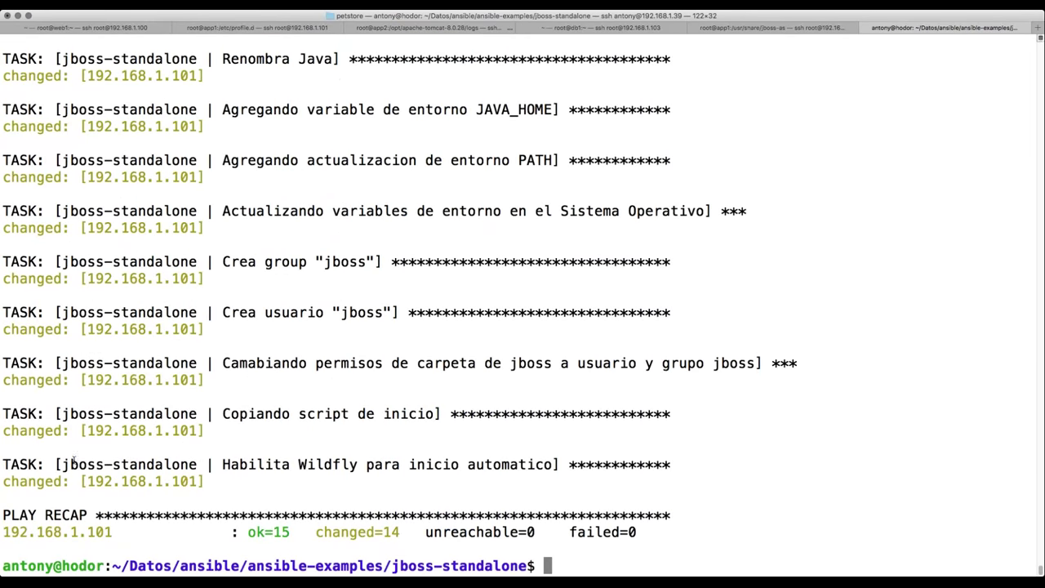
drag(163, 342, 224, 363)
click(466, 376)
drag(190, 464, 608, 530)
click(713, 181)
click(776, 28)
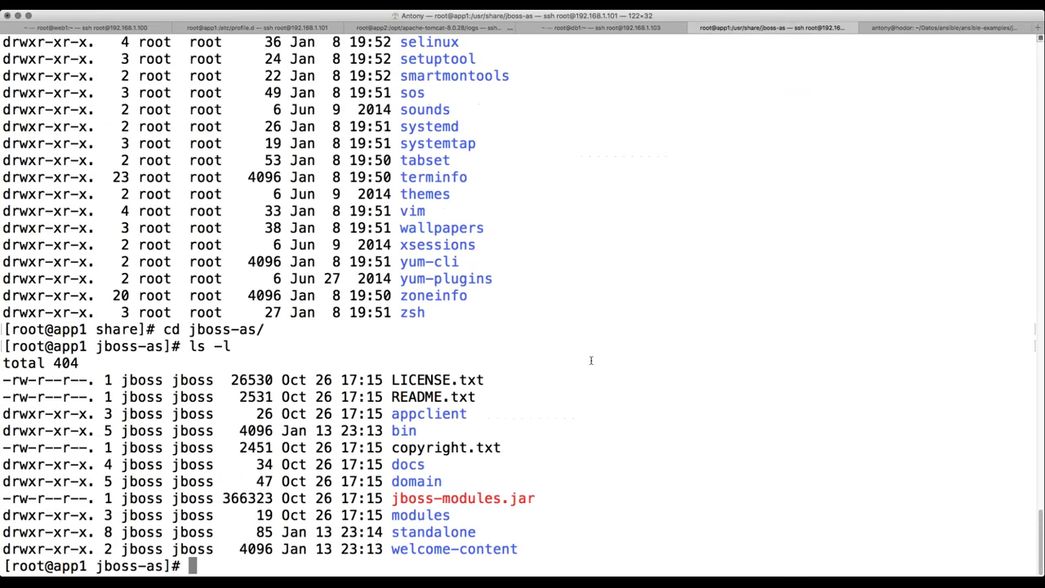
- Check for the running WildFly java process with ps -fea | grep java
key(Return)
key(Return)
text(ps -fe)
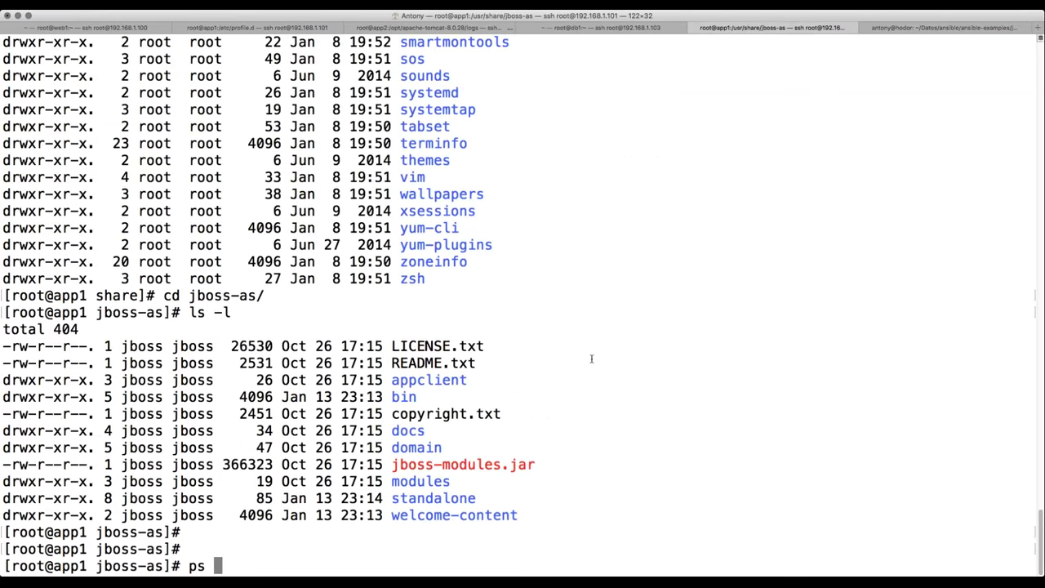
key(BackSpace)
key(BackSpace)
text(fea º)
key(BackSpace)
text(| grep java)
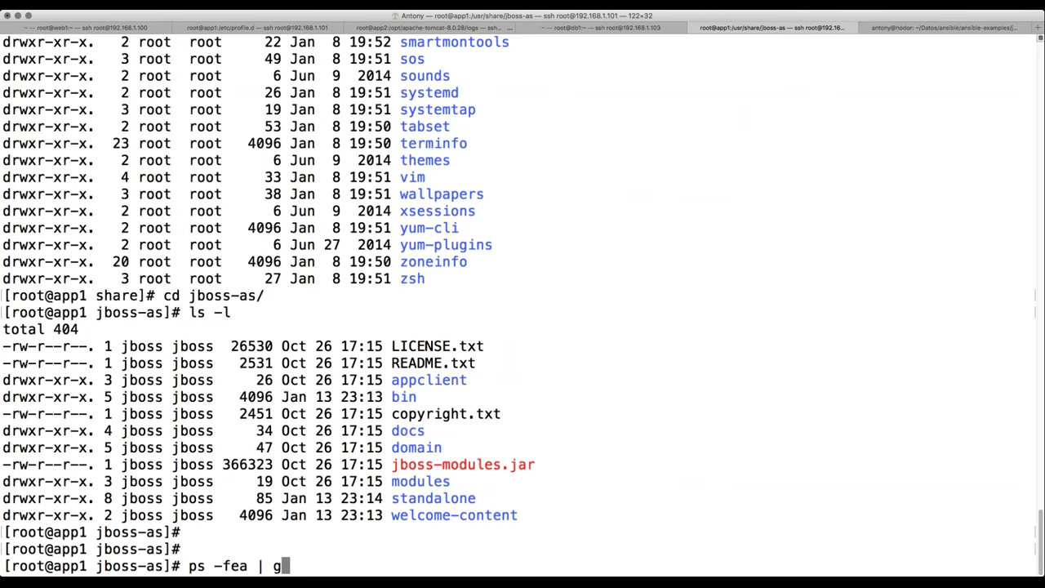
key(Return)
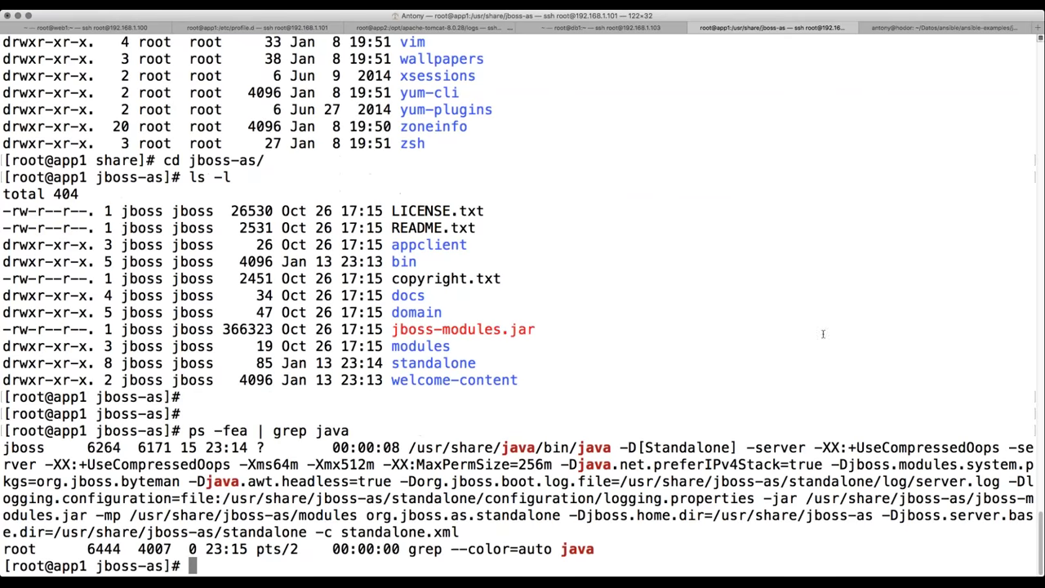
drag(605, 549, 122, 431)
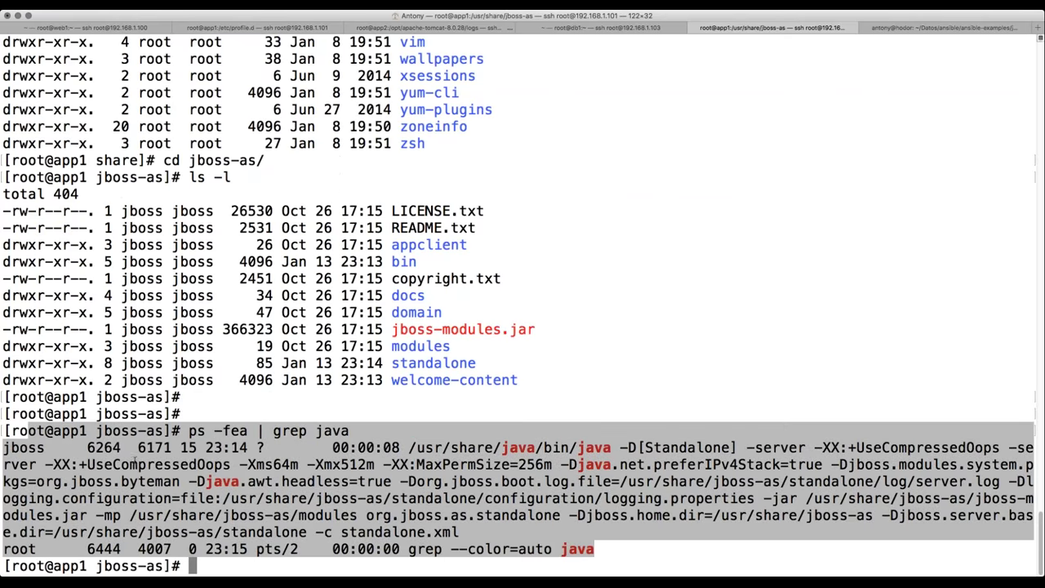
click(123, 431)
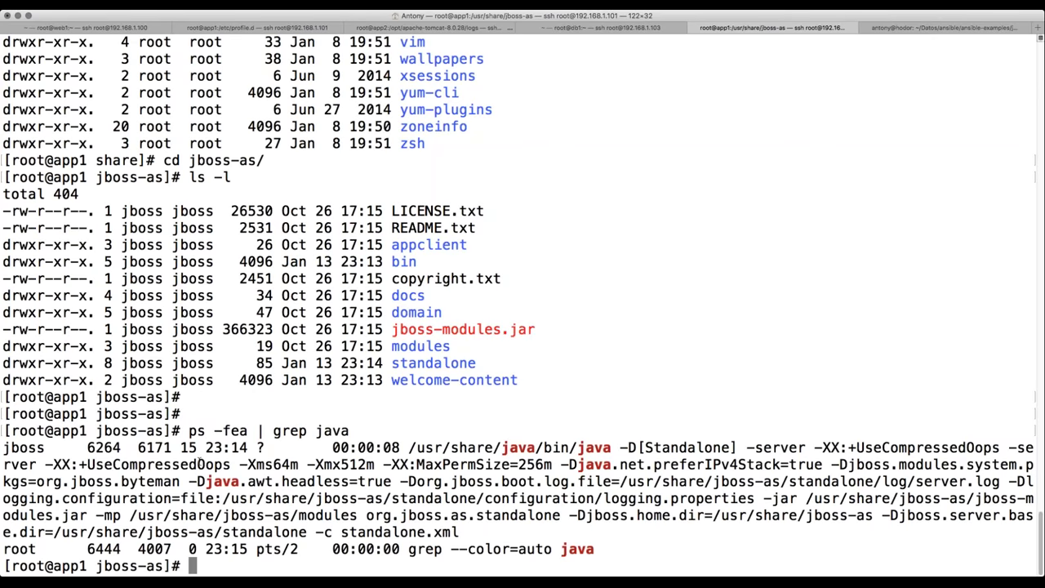
- Stop the jboss service and confirm no java process remains
text(systemctl stop jabo)
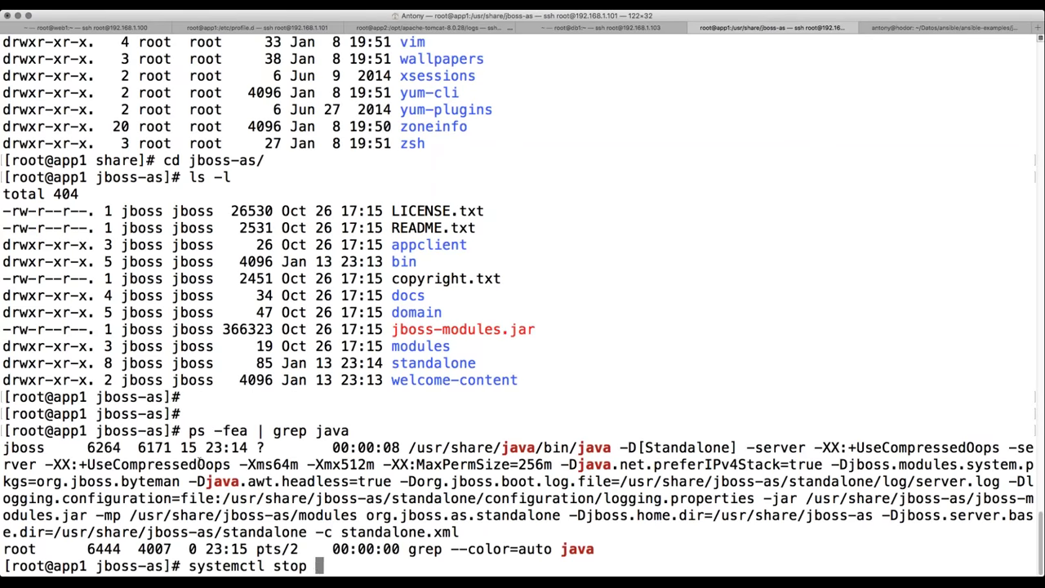
key(BackSpace)
key(BackSpace)
key(BackSpace)
text(bis)
key(BackSpace)
key(BackSpace)
text(oss)
key(Return)
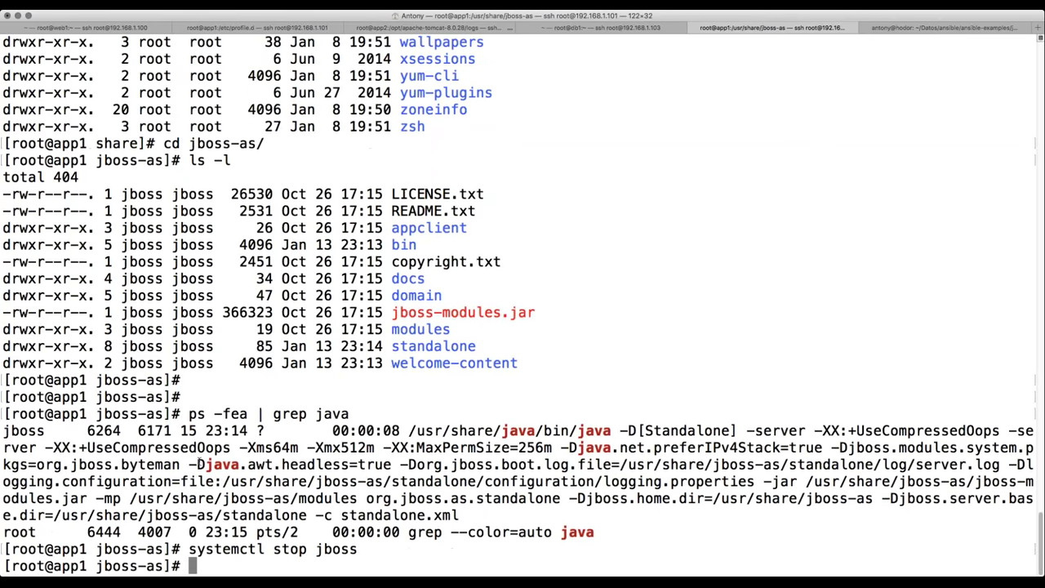
text(ps -fea )
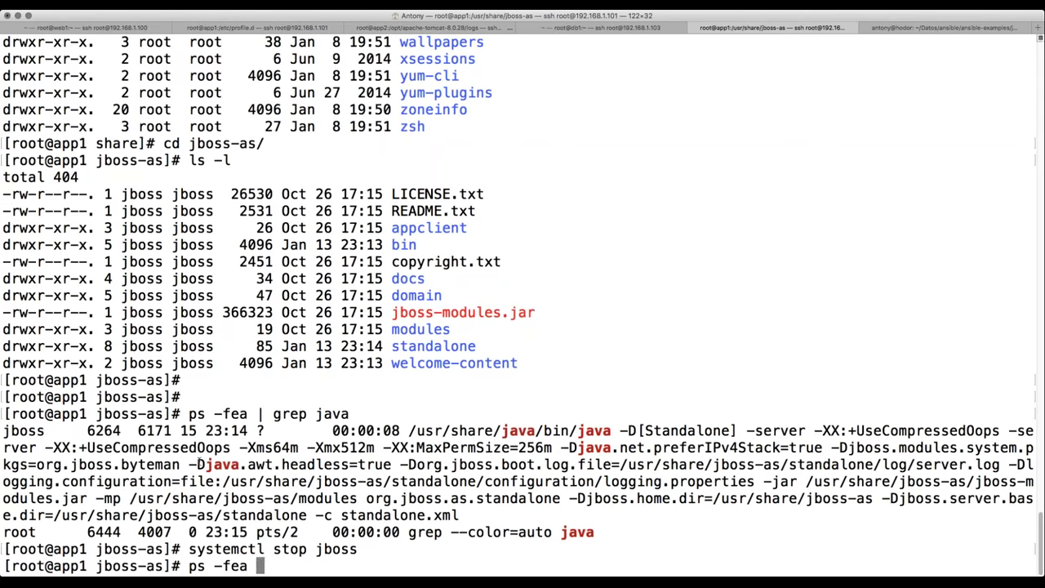
text(| grep java)
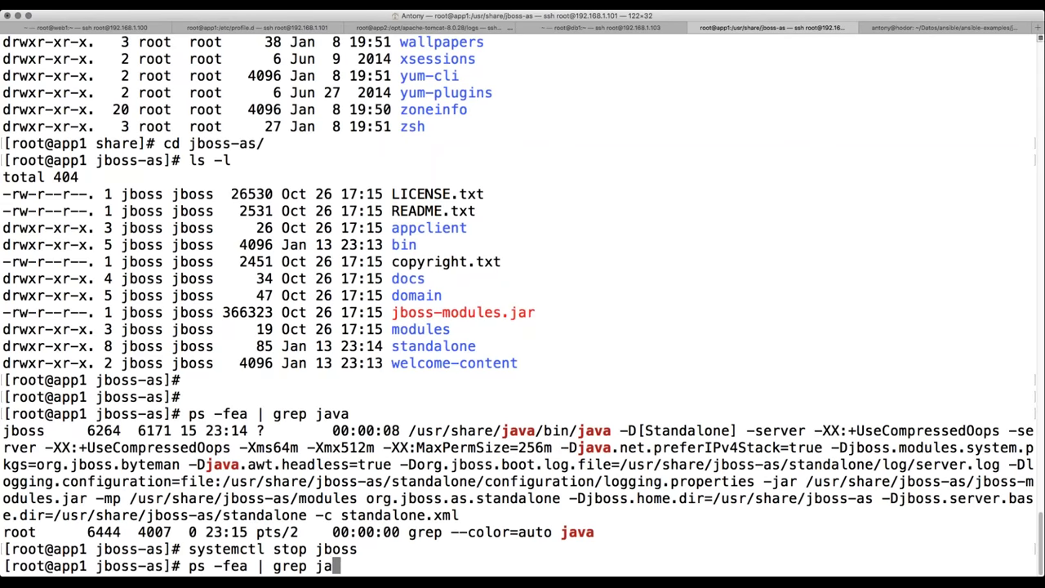
key(Return)
- Move into /usr/share/jboss-as, listing each folder along the way
text(cd)
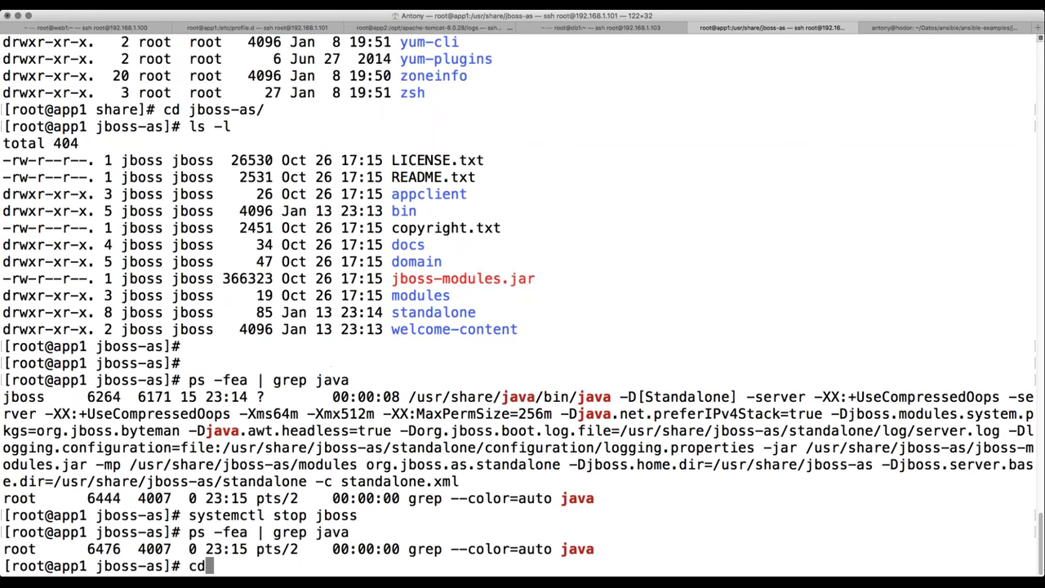
key(BackSpace)
text(d /usr/sha)
key(Tab)
key(Return)
text(ls l)
key(Return)
text(cd )
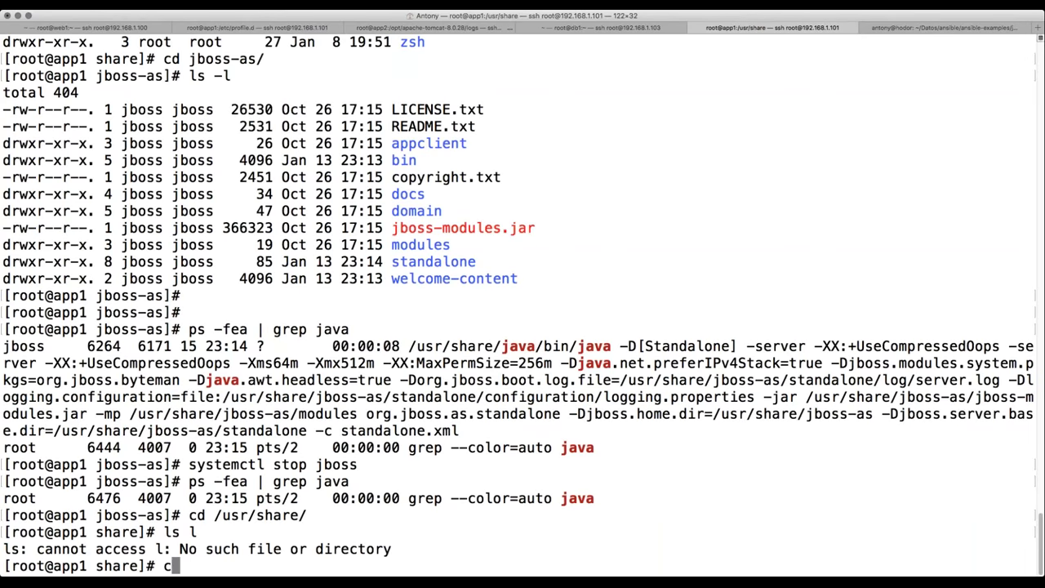
text(jb)
key(Tab)
key(Return)
text(ls -l)
key(Return)
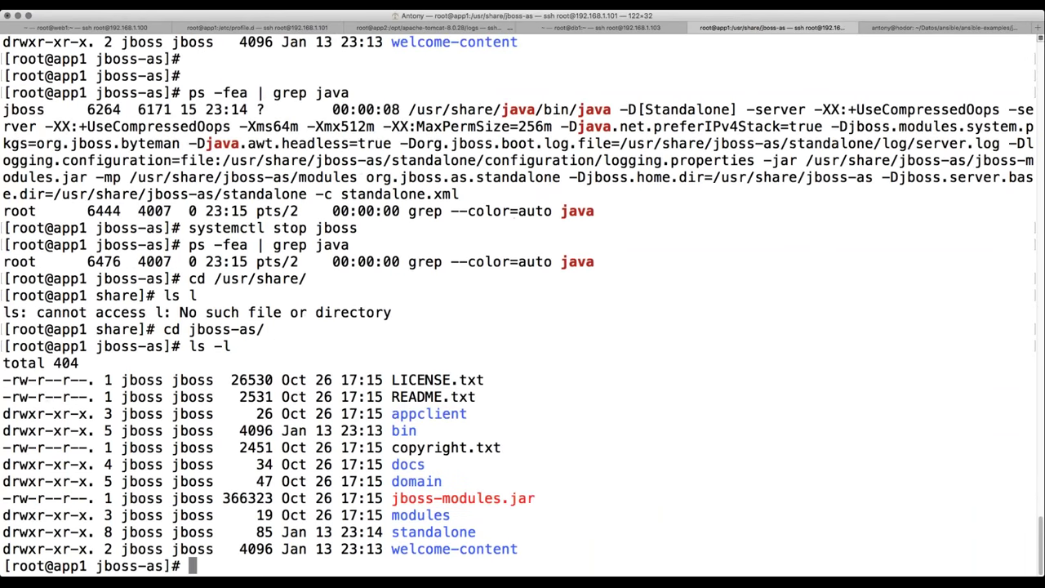
- Go into standalone/configuration and open standalone.xml in vim
text(cd st)
key(Tab)
key(Return)
text(ls -l)
key(Return)
text(cd)
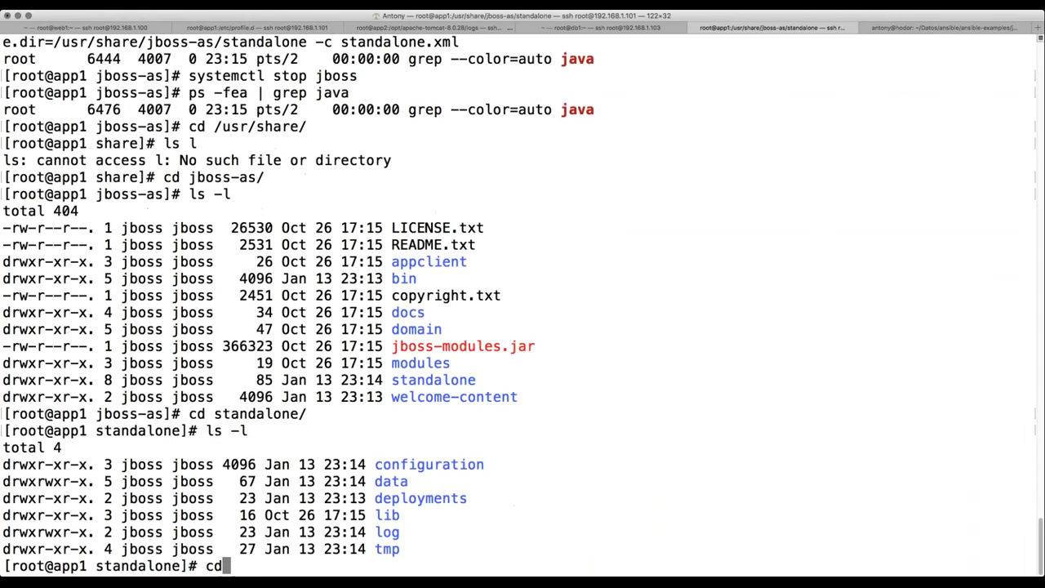
text( c)
key(Tab)
key(Return)
text(vim conf)
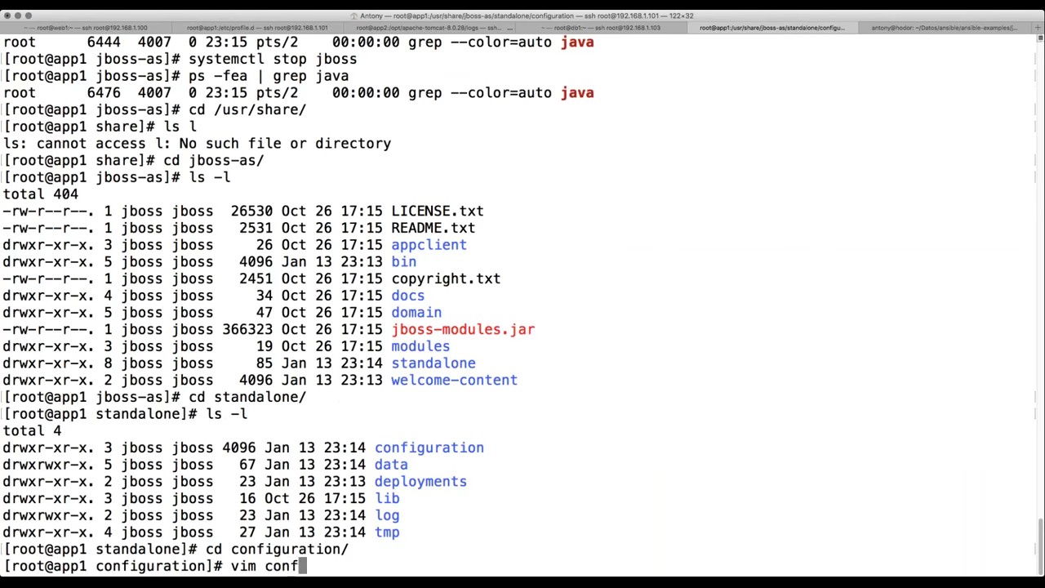
key(BackSpace)
key(BackSpace)
key(BackSpace)
key(BackSpace)
text(sta)
key(Tab)
text(.xml)
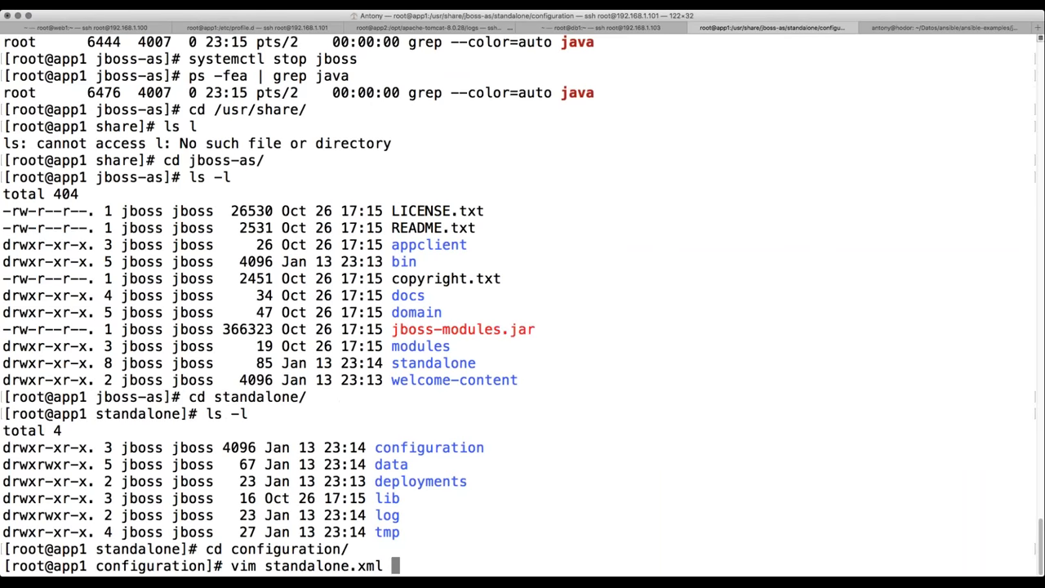
key(Return)
- Search standalone.xml for bind and binding to locate the interface addresses
text(/bind)
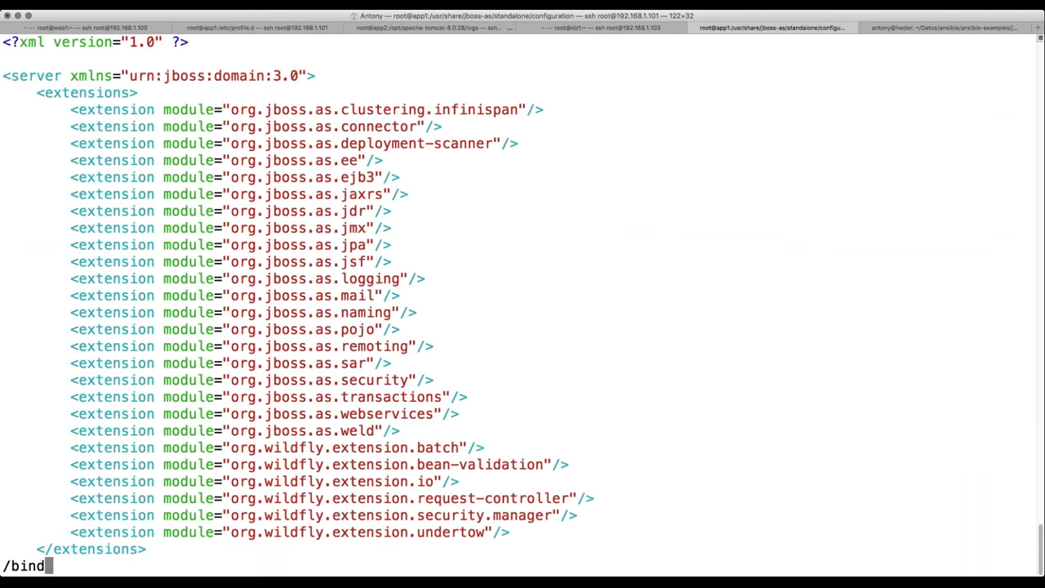
key(Return)
key(Up)
key(Down)
key(Down)
key(Down)
key(Down)
key(Down)
key(Down)
key(Down)
key(Down)
key(Down)
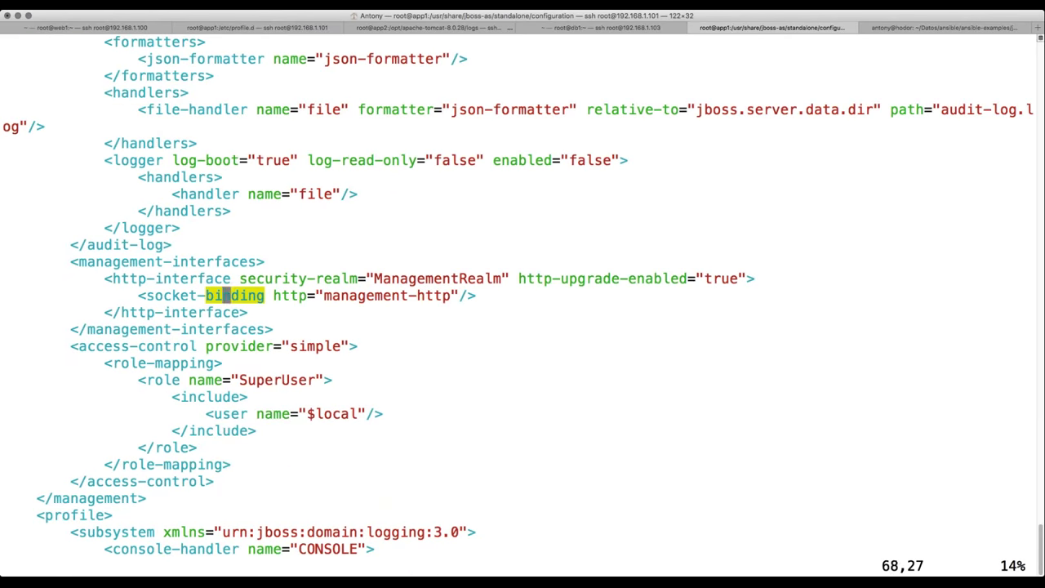
key(n)
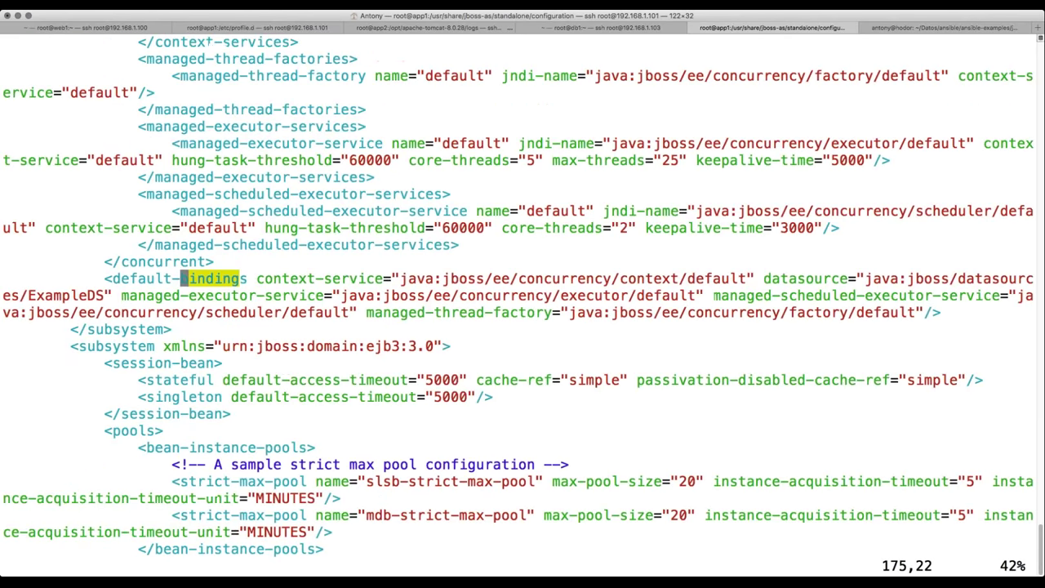
key(n)
text(n)
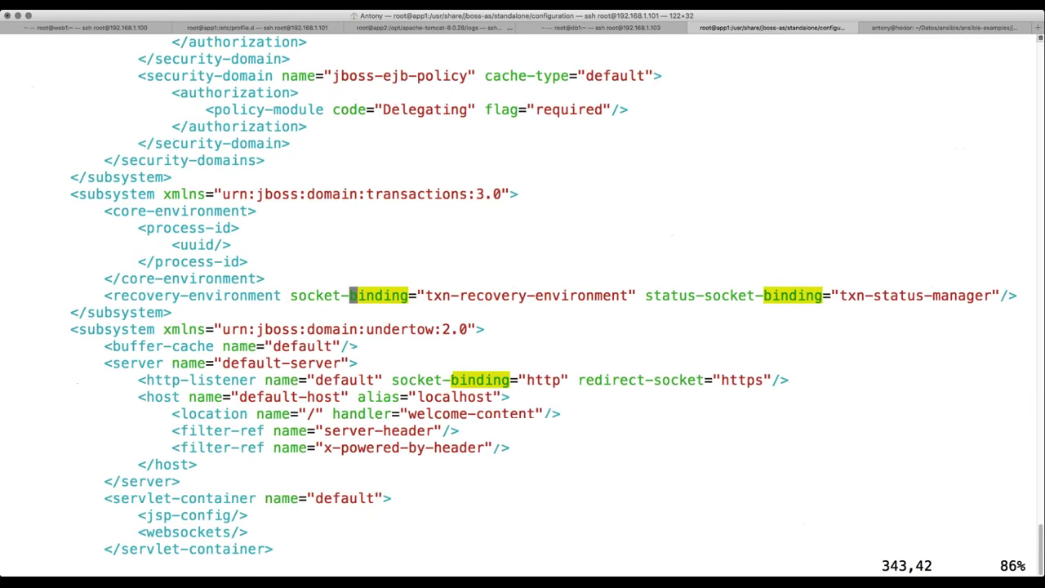
text(/binding)
key(Return)
key(n)
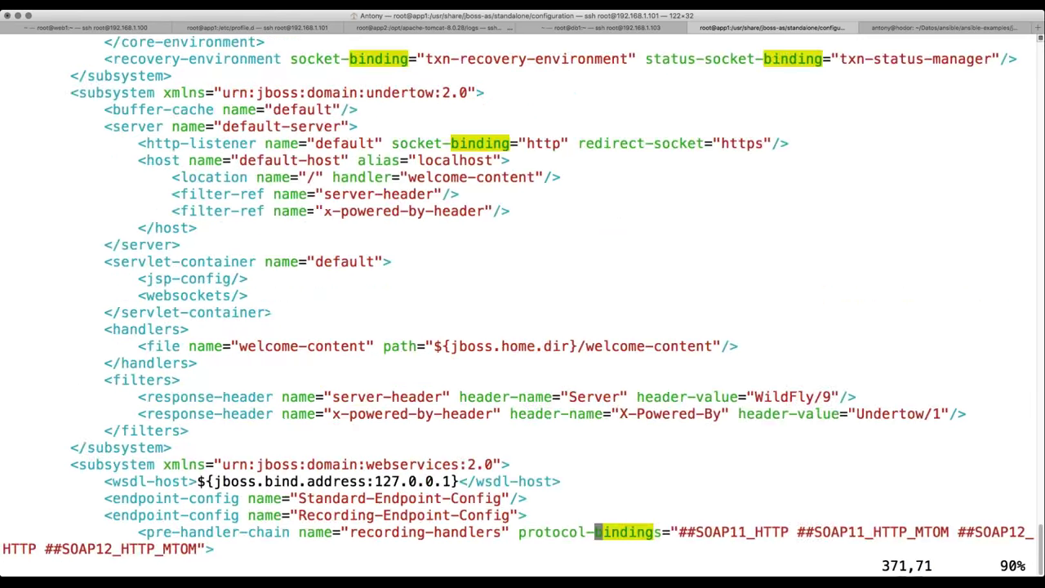
key(n)
key(n)
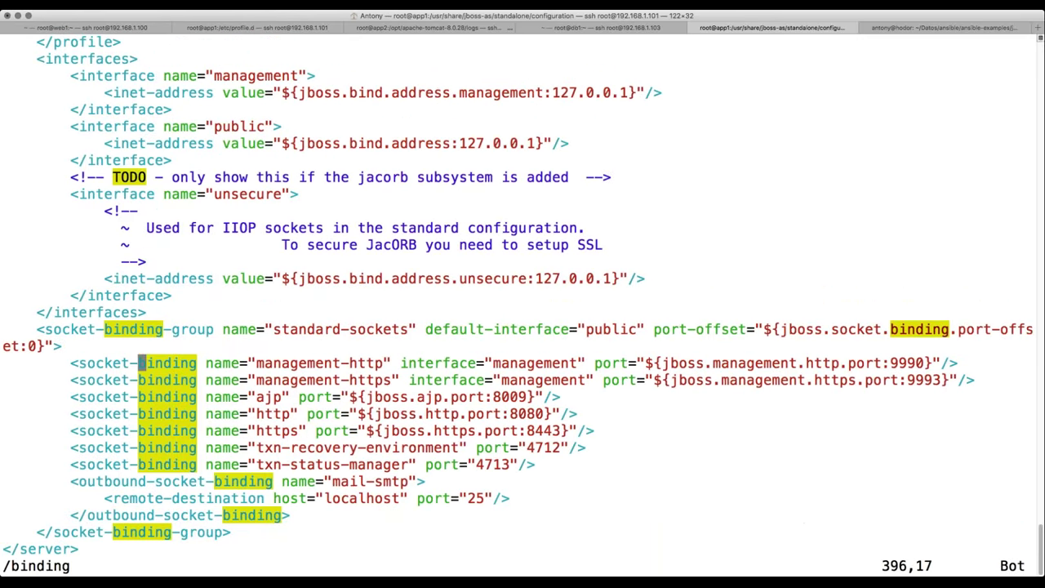
key(n)
key(n)
key(n)
- Change the management interface default address from 127.0.0.1 to 0.0.0.0
key(k)
key(k)
key(k)
key(k)
key(k)
key(k)
key(k)
key(k)
scroll(519, 295, up, 4)
scroll(518, 295, down, 2)
key(j)
key(j)
key(j)
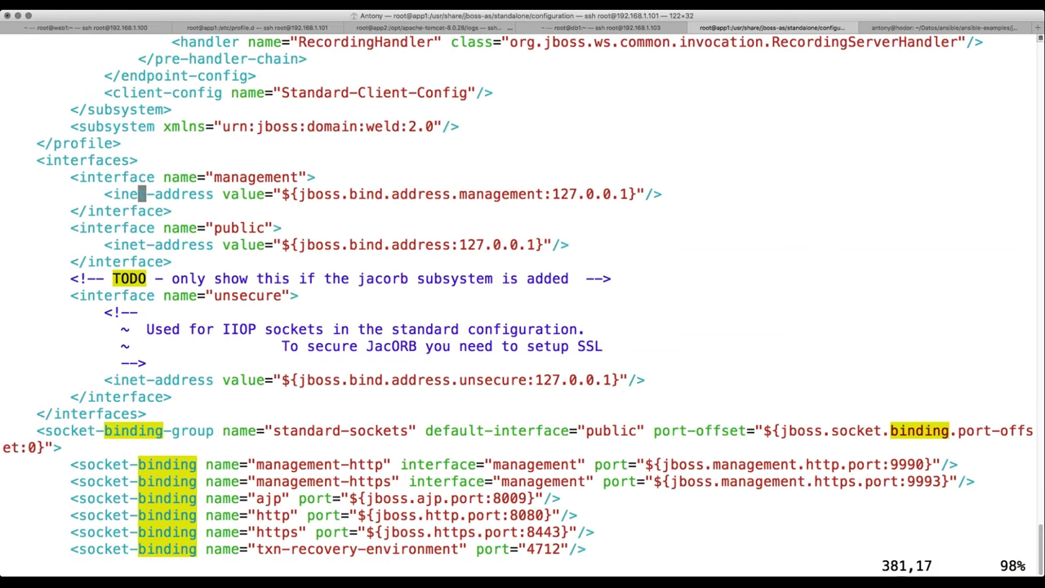
key(l)
key(l)
key(w)
key(l)
key(l)
key(l)
key(l)
key(l)
key(l)
key(l)
key(l)
key(l)
key(l)
key(l)
key(l)
key(l)
key(l)
key(l)
key(l)
key(l)
key(l)
key(l)
key(l)
key(l)
key(l)
key(l)
key(l)
key(l)
key(l)
key(l)
key(l)
key(l)
key(l)
key(l)
key(l)
key(l)
key(l)
key(l)
key(l)
key(l)
key(l)
key(l)
key(l)
key(l)
key(l)
key(i)
key(BackSpace)
key(BackSpace)
key(BackSpace)
key(BackSpace)
key(BackSpace)
key(BackSpace)
key(BackSpace)
key(BackSpace)
key(BackSpace)
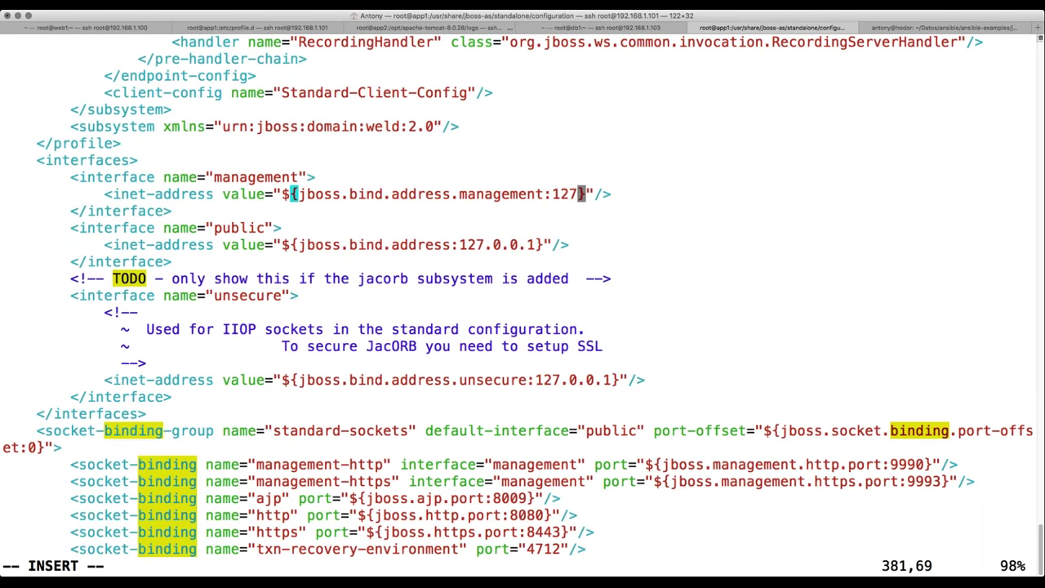
text(0.0.0.0)
- Change the public and unsecure interface default addresses to 0.0.0.0
key(Down)
key(Down)
key(Down)
key(Down)
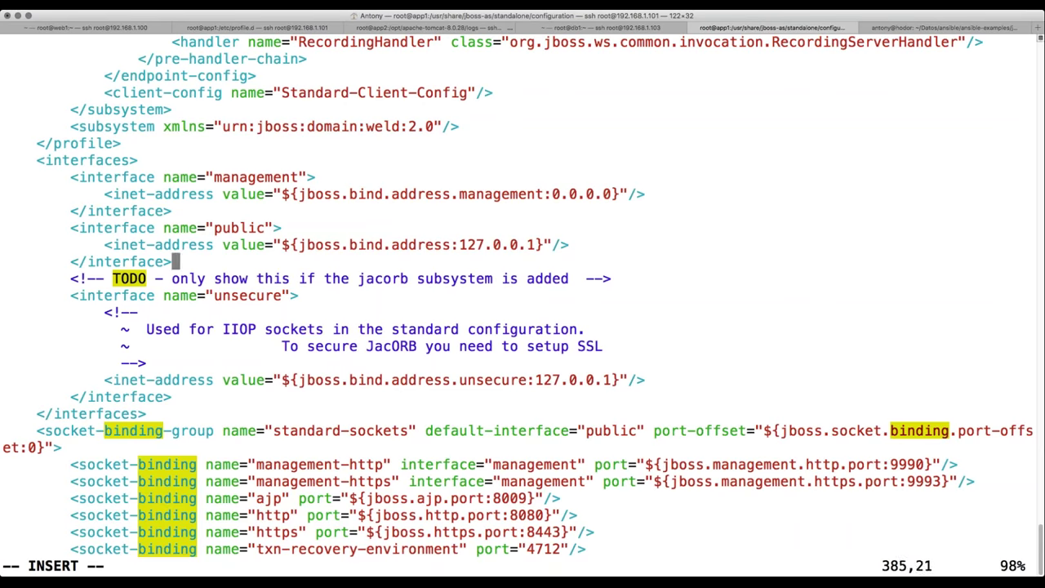
key(Left)
key(Up)
key(Up)
key(Down)
key(Right)
key(Right)
key(Right)
key(Right)
key(Right)
key(Right)
key(Right)
key(Right)
key(Right)
key(Right)
key(Right)
key(Right)
key(Right)
key(Right)
key(Right)
key(Right)
key(Right)
key(Right)
key(Right)
key(Right)
key(Right)
key(Right)
key(Right)
key(Right)
key(Right)
key(Right)
key(Right)
key(Right)
key(Right)
key(Right)
key(Right)
key(Right)
key(Right)
key(Right)
key(Right)
key(Right)
key(Right)
key(Right)
key(Right)
key(BackSpace)
key(BackSpace)
key(BackSpace)
key(BackSpace)
key(BackSpace)
key(BackSpace)
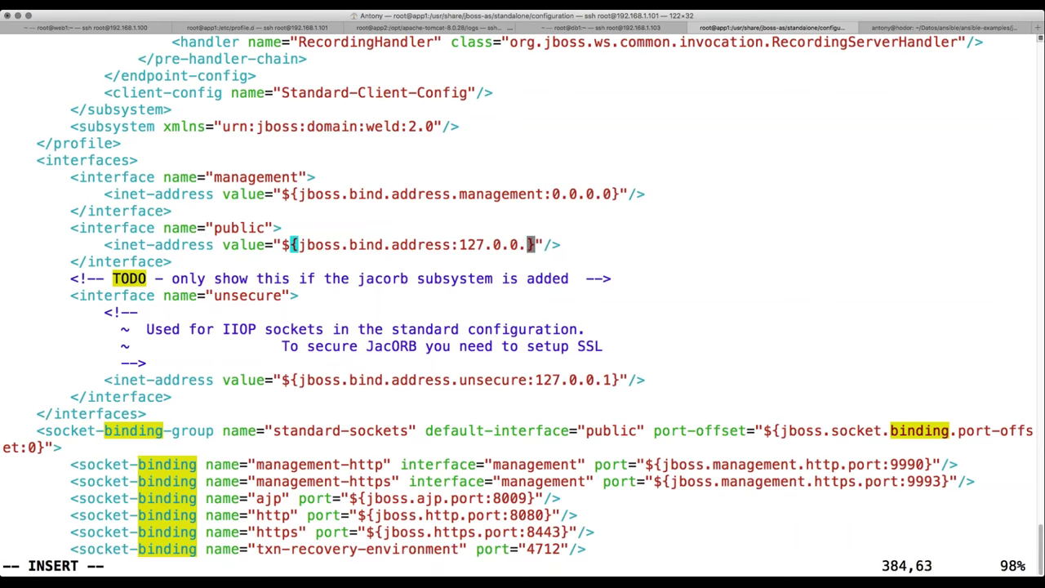
key(BackSpace)
key(BackSpace)
key(BackSpace)
key(BackSpace)
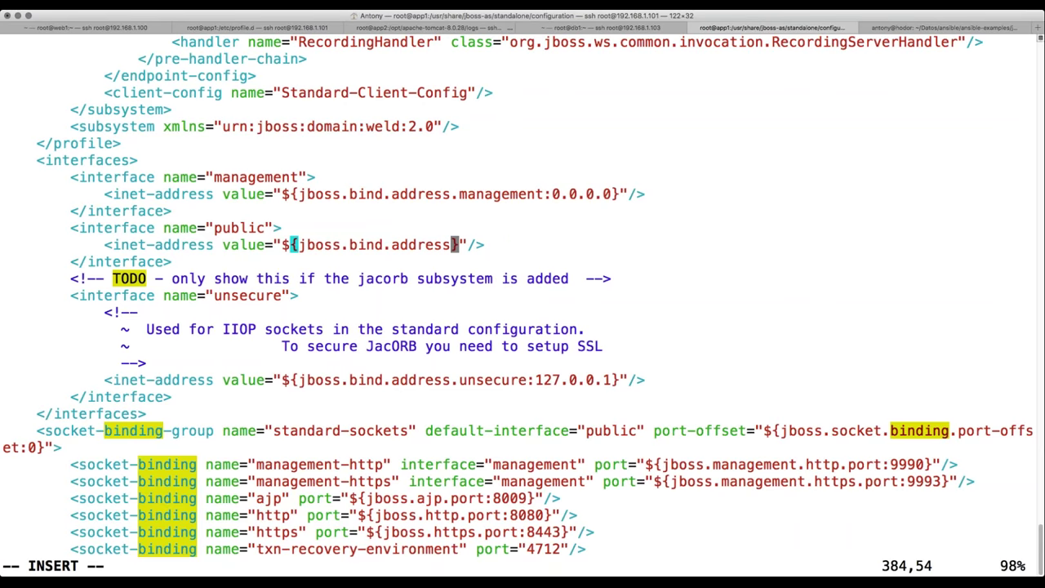
text(:0.0.0.0)
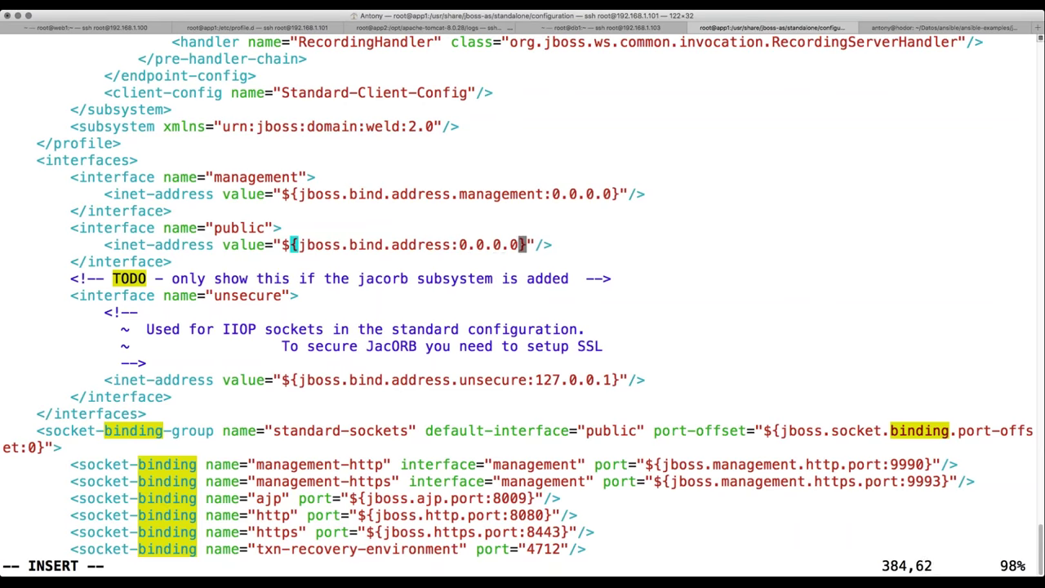
key(Down)
key(Down)
key(Down)
key(Down)
key(Down)
key(Down)
key(Down)
key(Down)
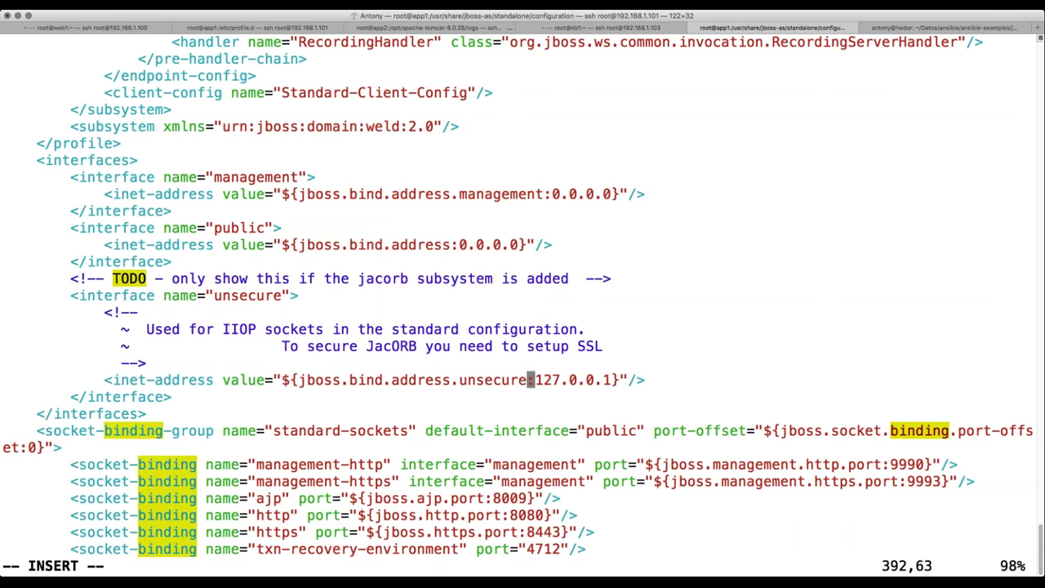
key(Right)
key(Right)
key(Right)
key(Right)
key(Right)
key(Right)
key(Right)
key(Right)
key(Right)
key(Right)
key(Right)
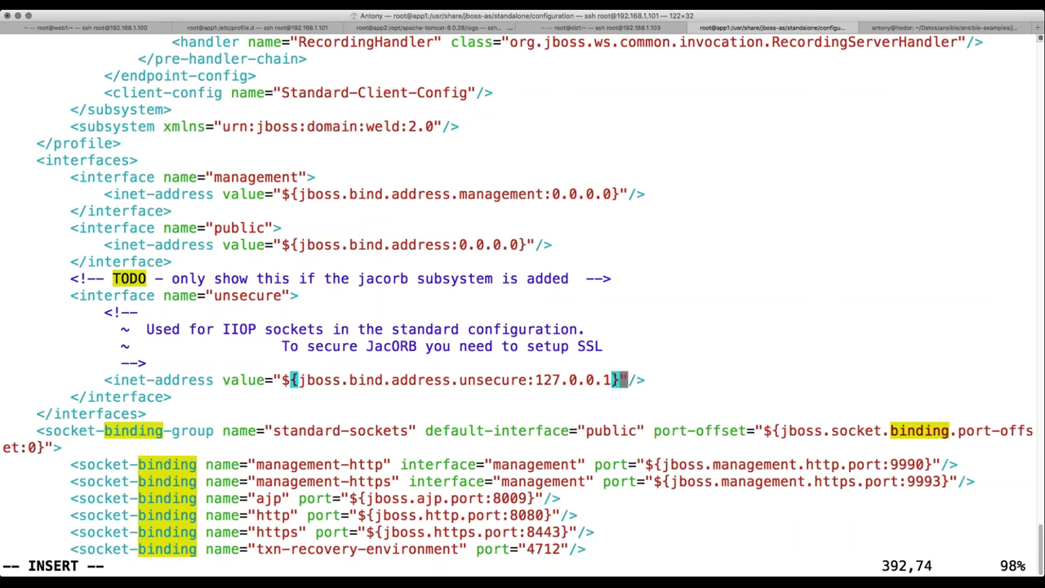
key(BackSpace)
key(BackSpace)
key(BackSpace)
key(BackSpace)
key(BackSpace)
key(BackSpace)
key(BackSpace)
key(BackSpace)
key(BackSpace)
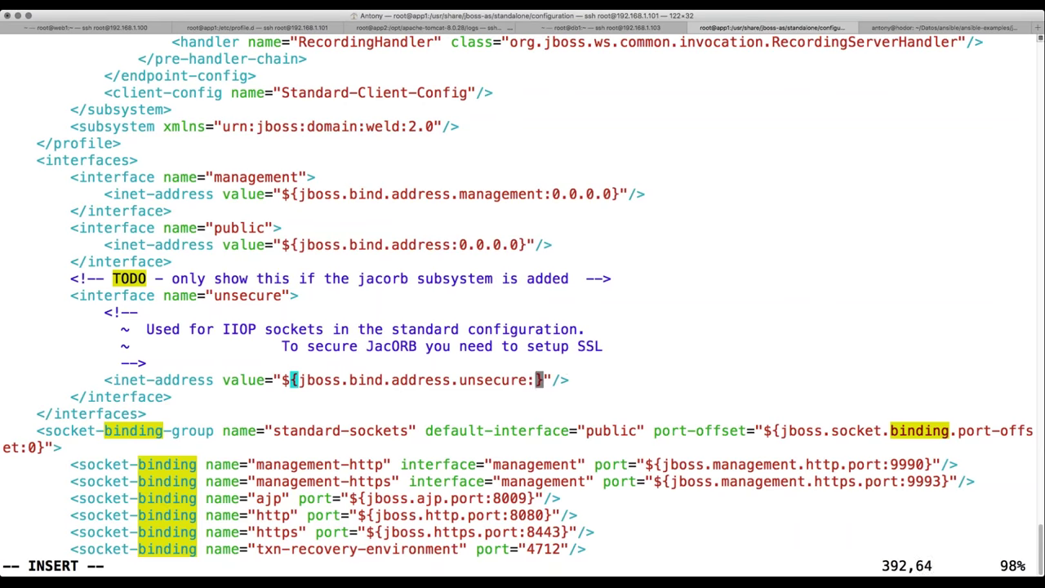
text(0.0.0.0)
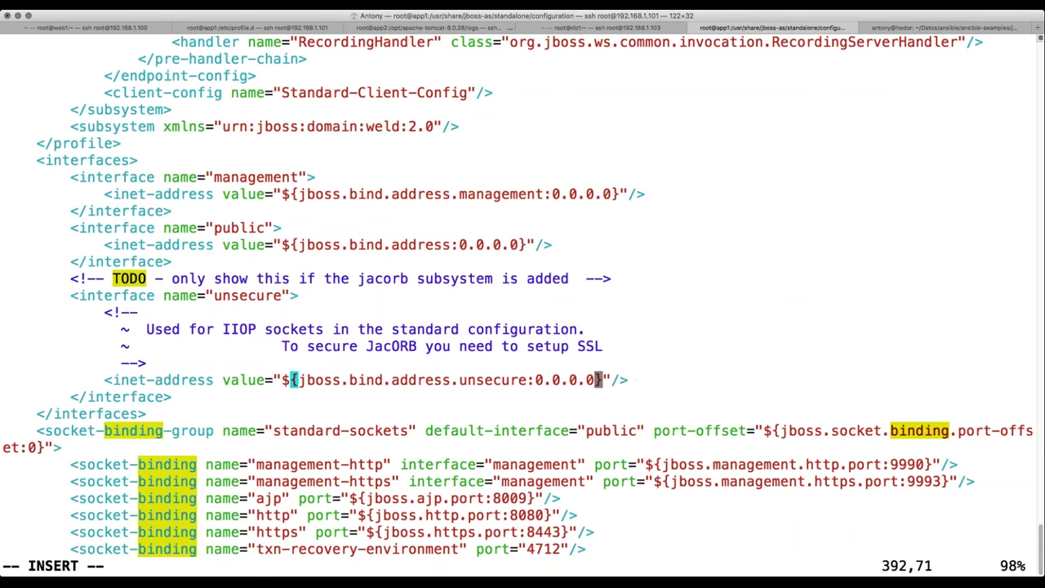
- Save and quit standalone.xml with :wq, then start typing the jboss start command
key(Escape)
text(:wq)
key(Return)
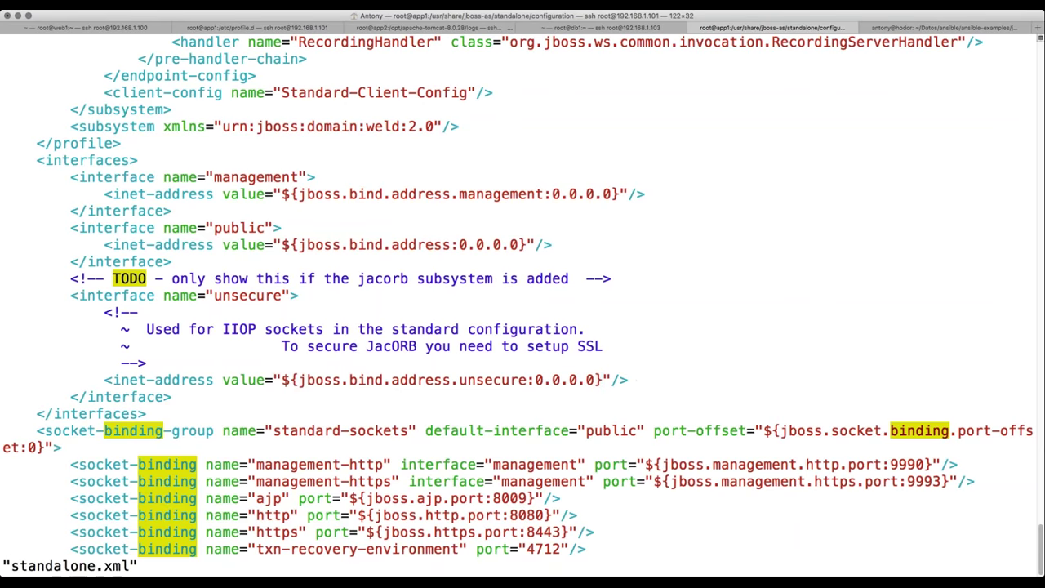
text(sysctemctl )
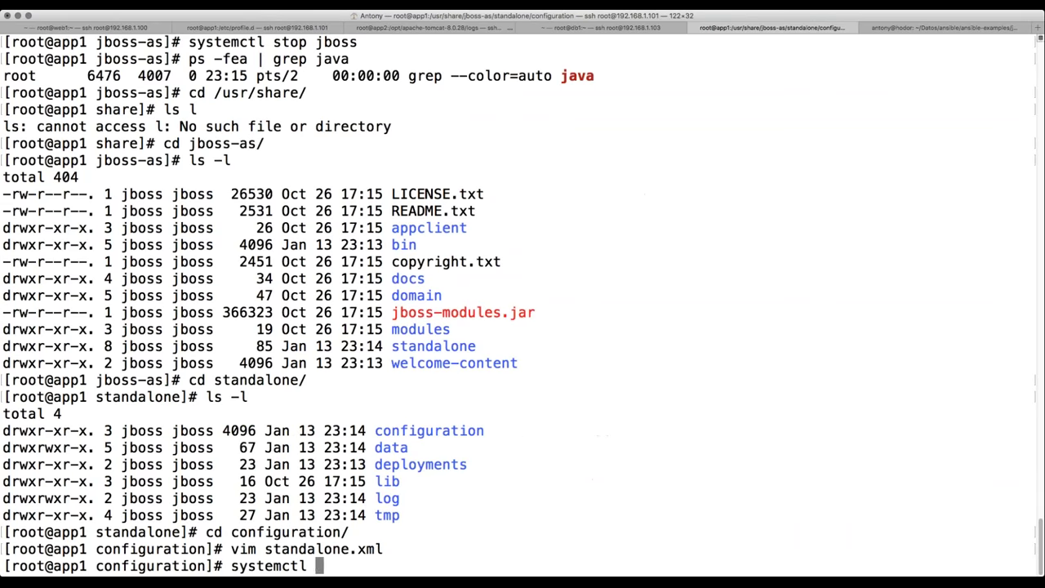
text(start jboss)
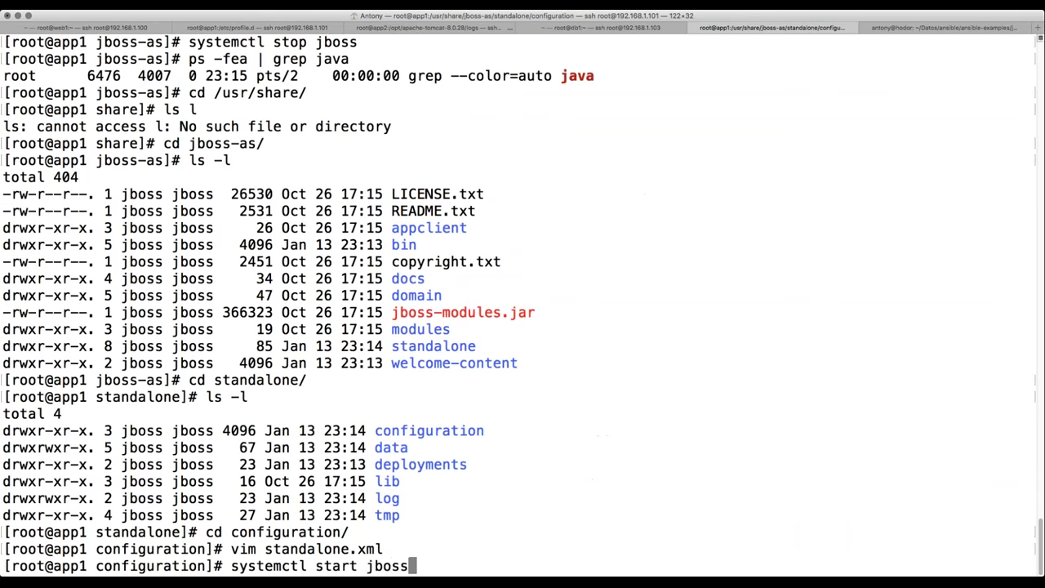
- Run systemctl start jboss to restart WildFly with the 0.0.0.0 bindings
key(Return)
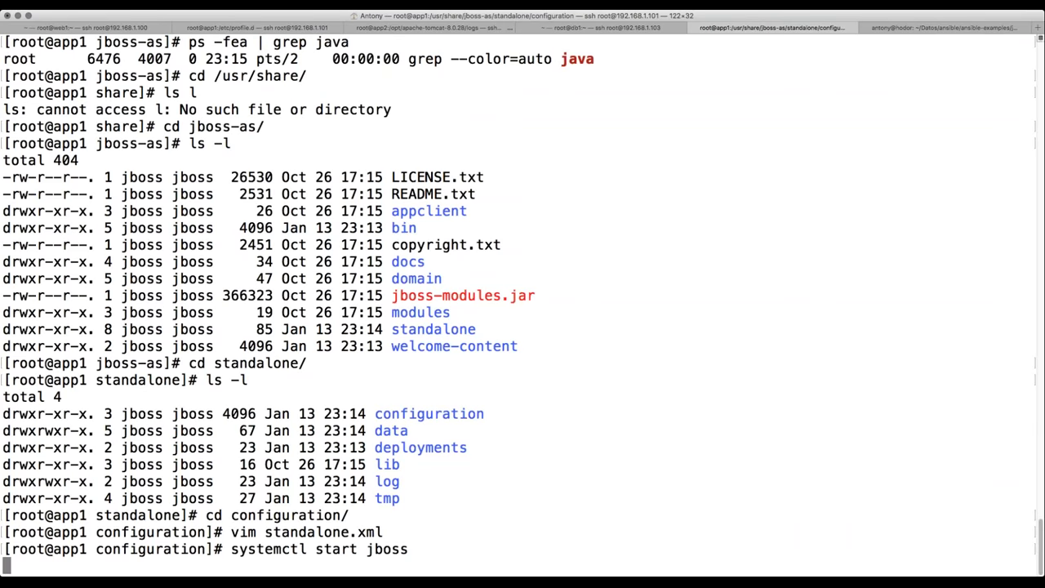
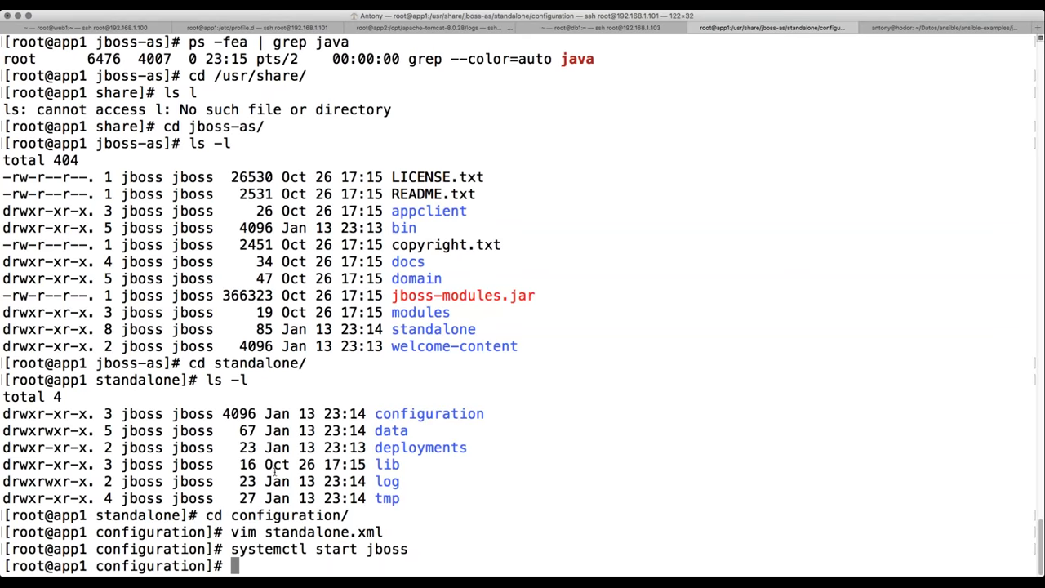
- Move into /usr/share/jboss-as/bin and run ./add-user.sh
text(cd ..)
key(Return)
text(cd bin)
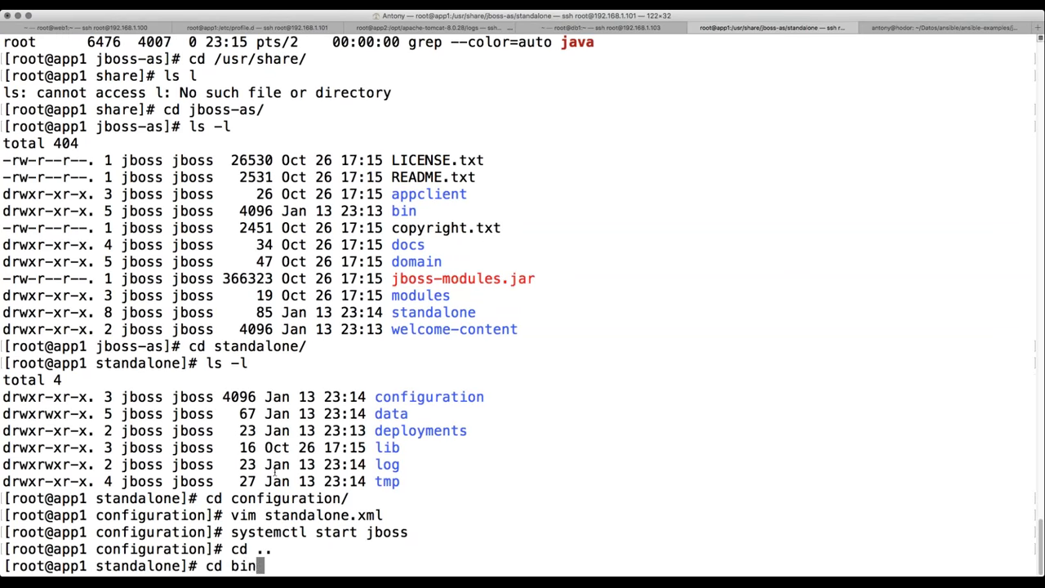
key(BackSpace)
key(BackSpace)
key(BackSpace)
text(..)
key(Return)
text(ls -)
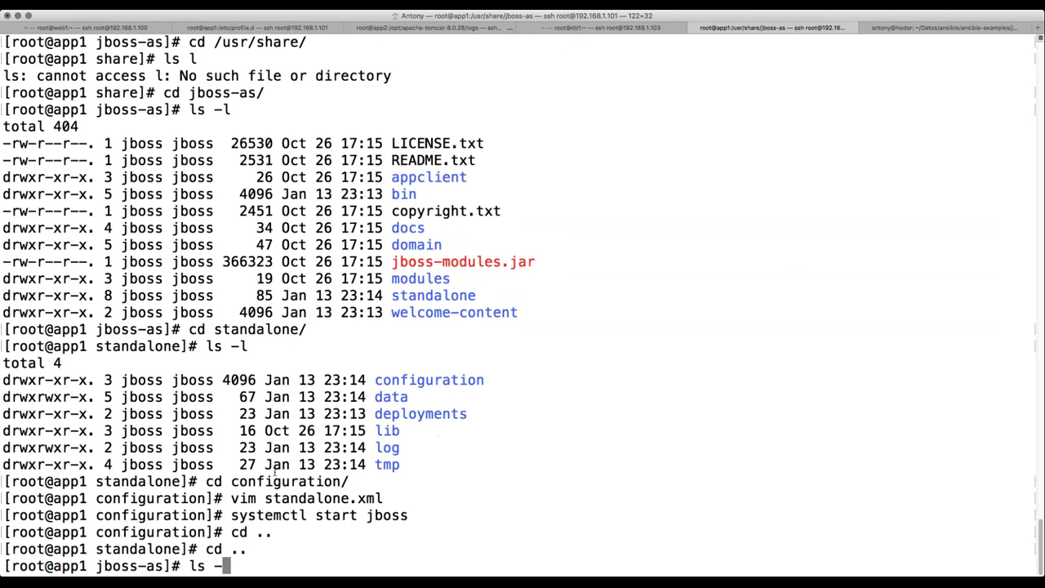
text(l)
key(Return)
text(cd bin/)
key(Return)
text(ls -l)
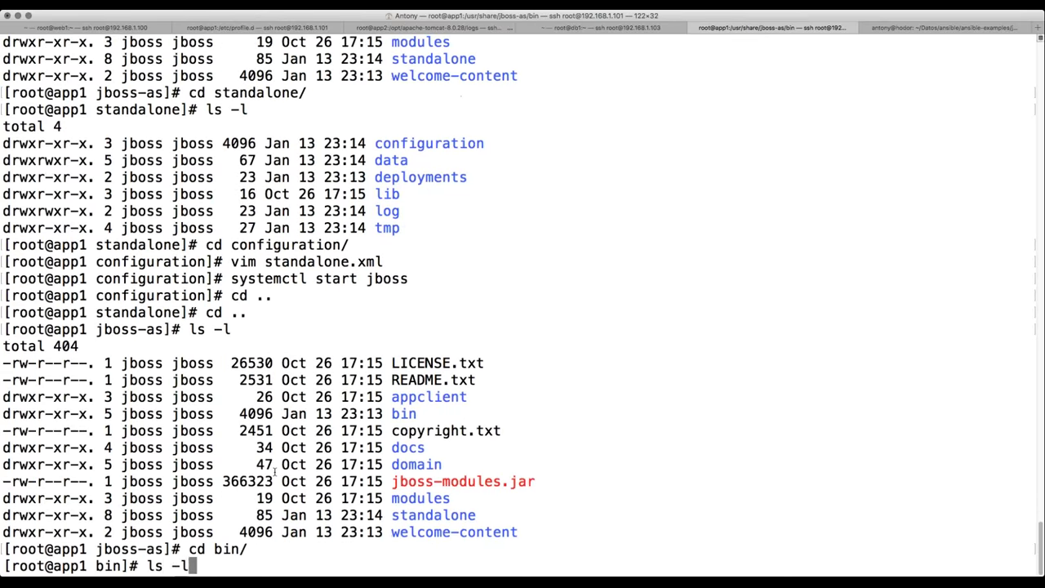
key(Return)
text(./usr)
key(BackSpace)
key(BackSpace)
key(BackSpace)
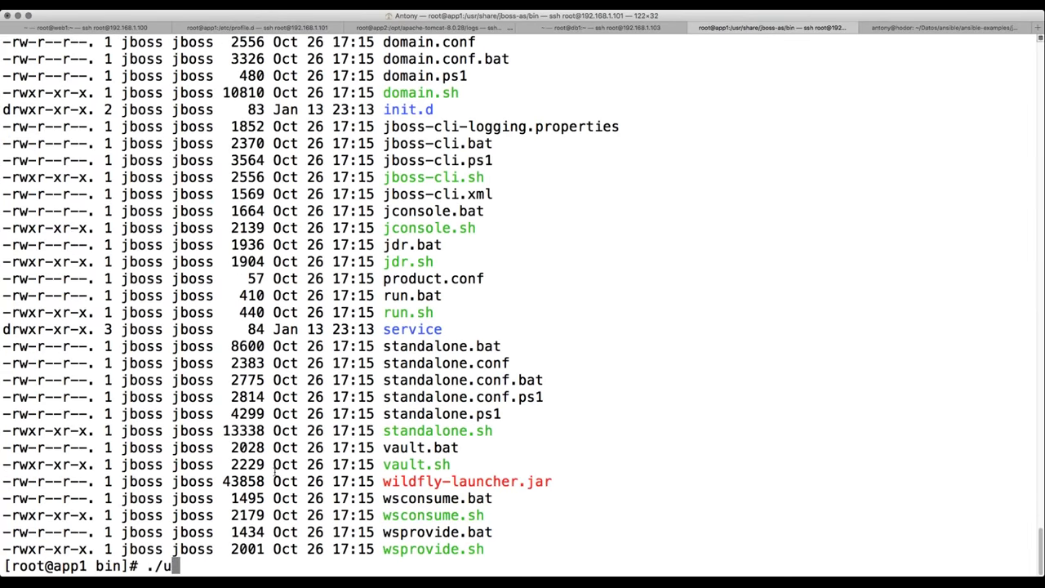
text(add-user.sh)
key(Return)
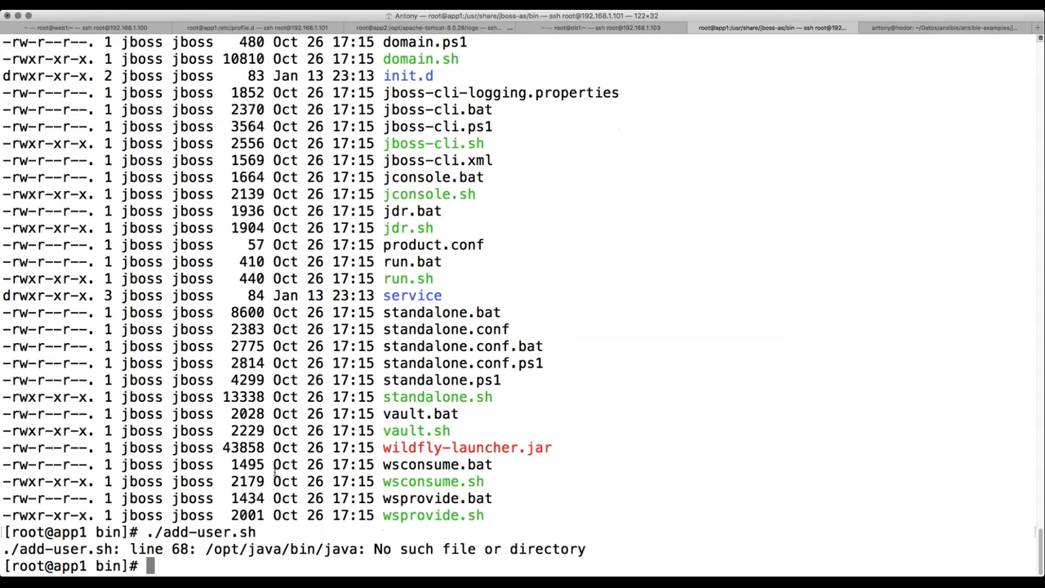
- Fix the Java error with source /etc/profile, then rerun ./add-user.sh
text(export JAVA)
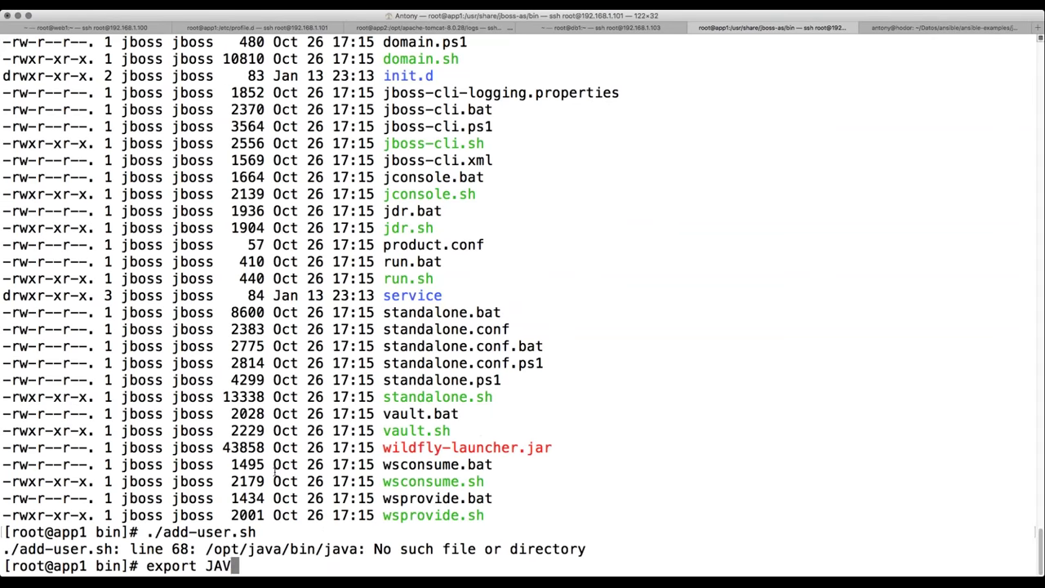
key(BackSpace)
key(BackSpace)
key(BackSpace)
key(BackSpace)
key(BackSpace)
key(BackSpace)
key(BackSpace)
key(BackSpace)
key(BackSpace)
key(BackSpace)
key(BackSpace)
text(so)
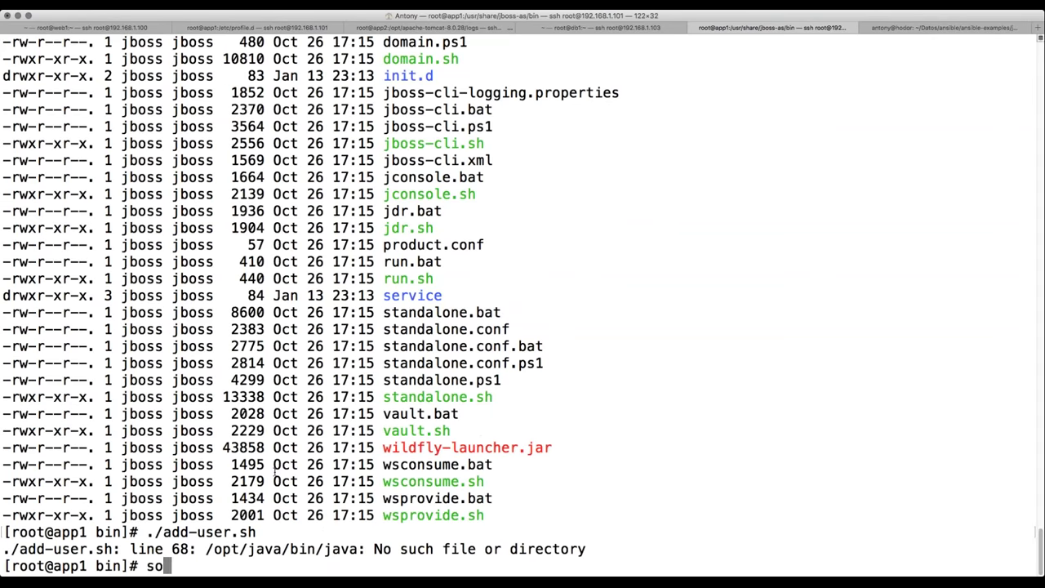
text(urce /etc/profile)
key(Return)
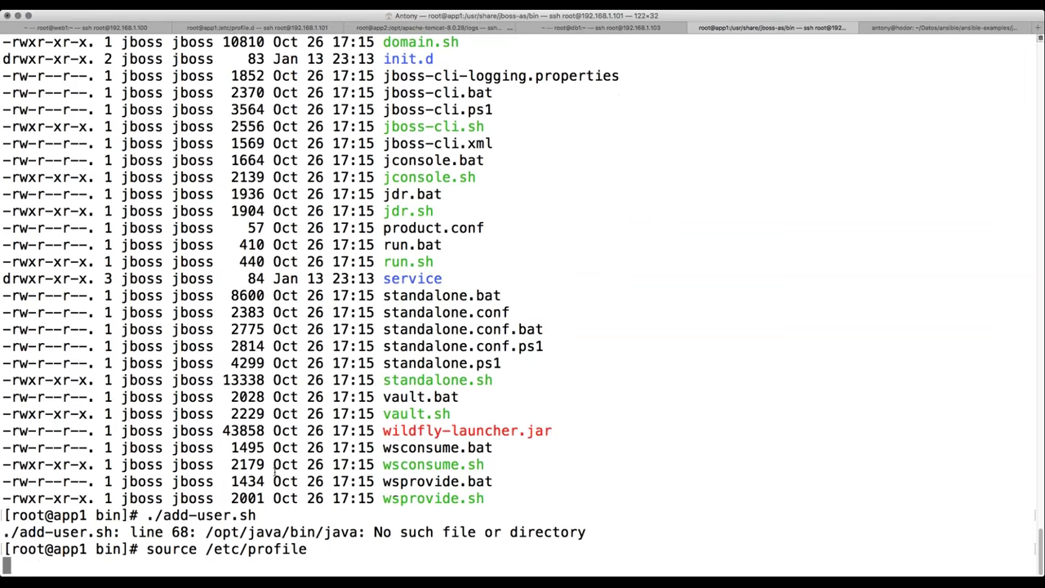
text(./add-user.sh)
key(Return)
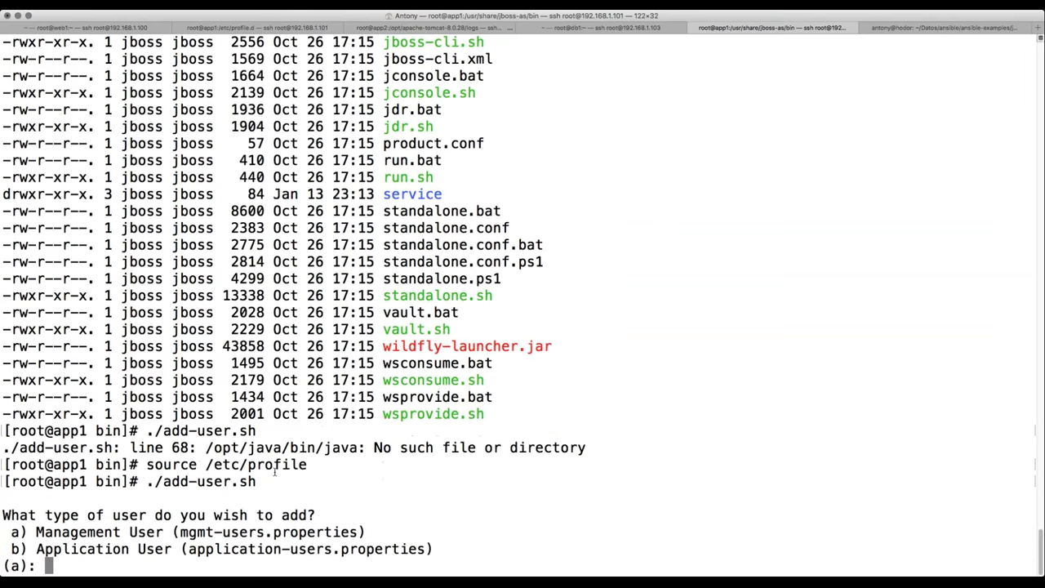
- Choose a Management User named admin and confirm adding it
text(admi)
key(BackSpace)
key(BackSpace)
key(BackSpace)
key(Return)
text(admin)
key(Return)
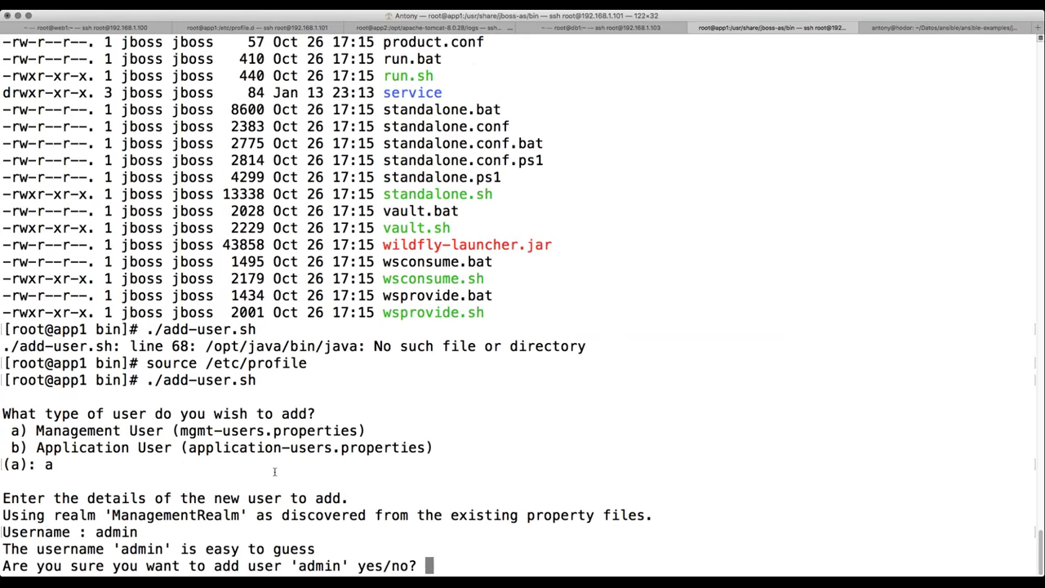
text(yes)
key(Return)
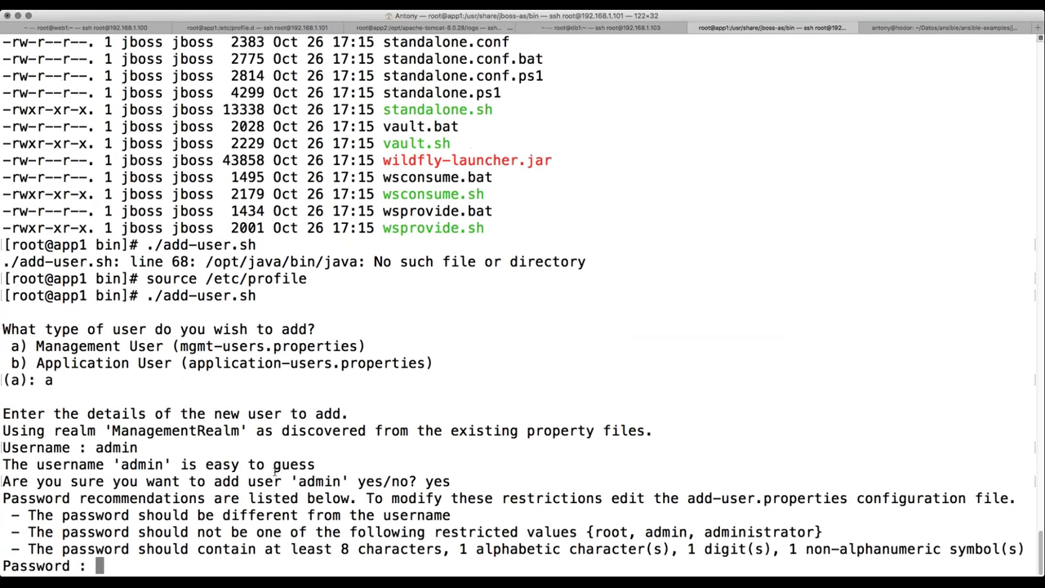
- Set and re-enter admin's password, leave groups blank, confirm yes, and answer no
key(Return)
key(BackSpace)
key(BackSpace)
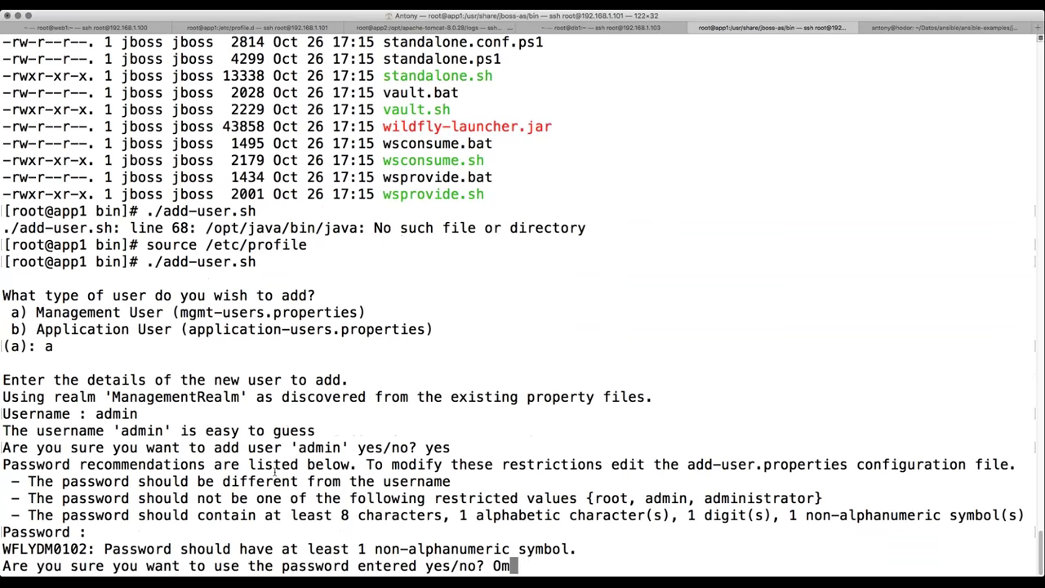
key(BackSpace)
key(BackSpace)
key(Return)
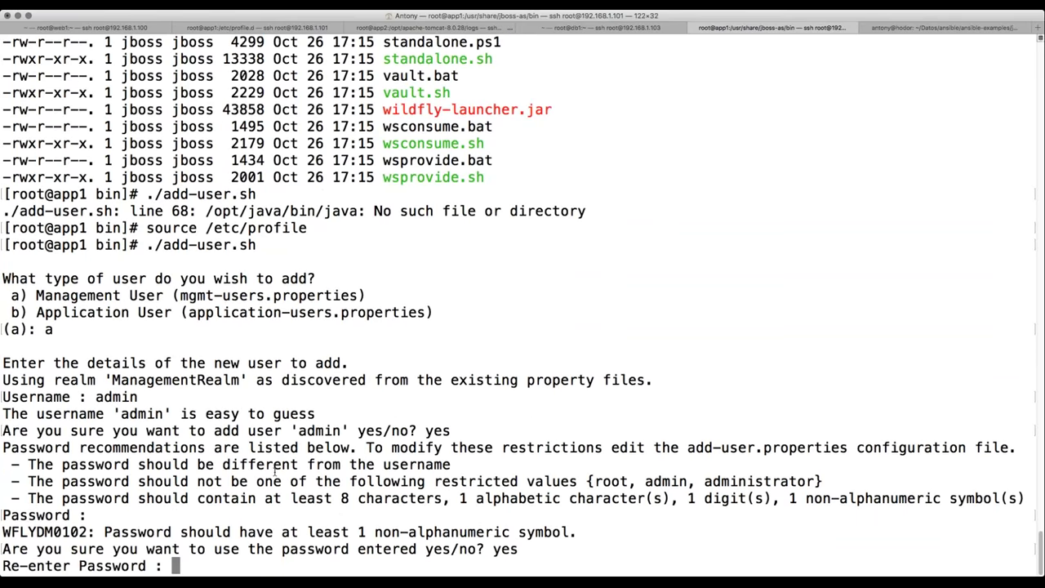
key(Return)
key(Return)
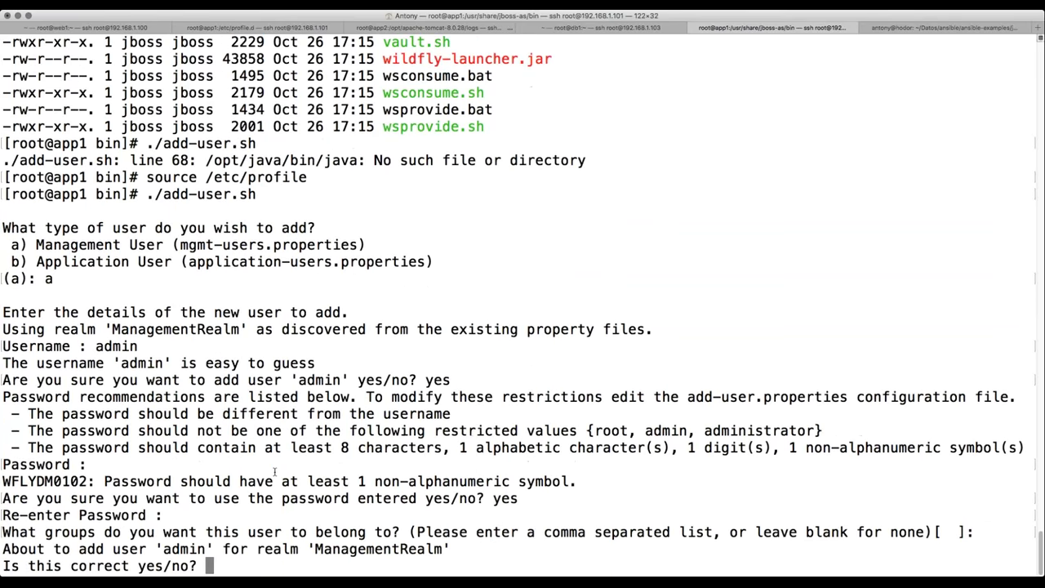
key(Return)
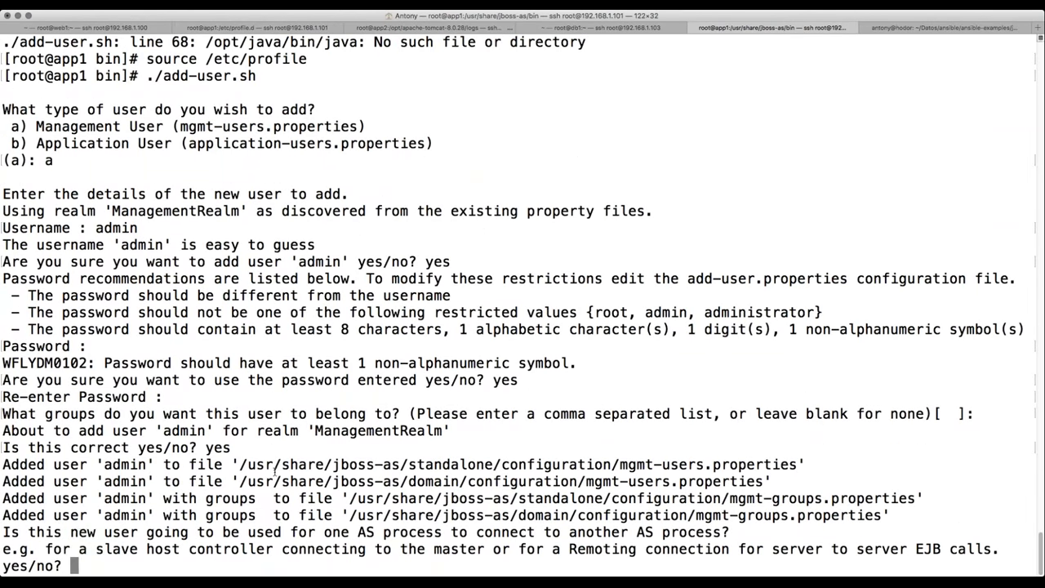
key(Return)
key(Return)
key(Return)
key(Return)
key(Return)
key(Return)
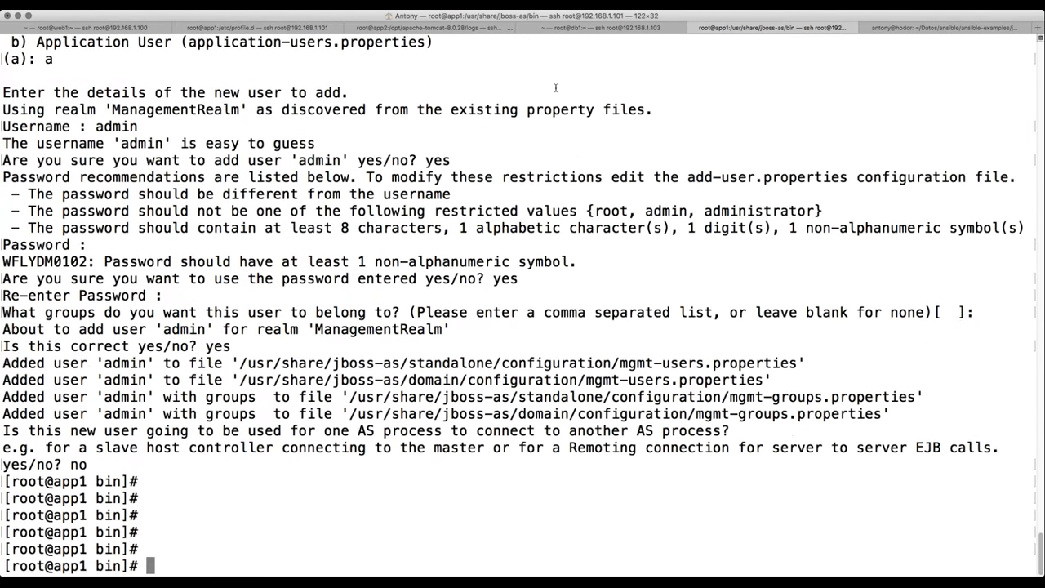
key(super+Tab)
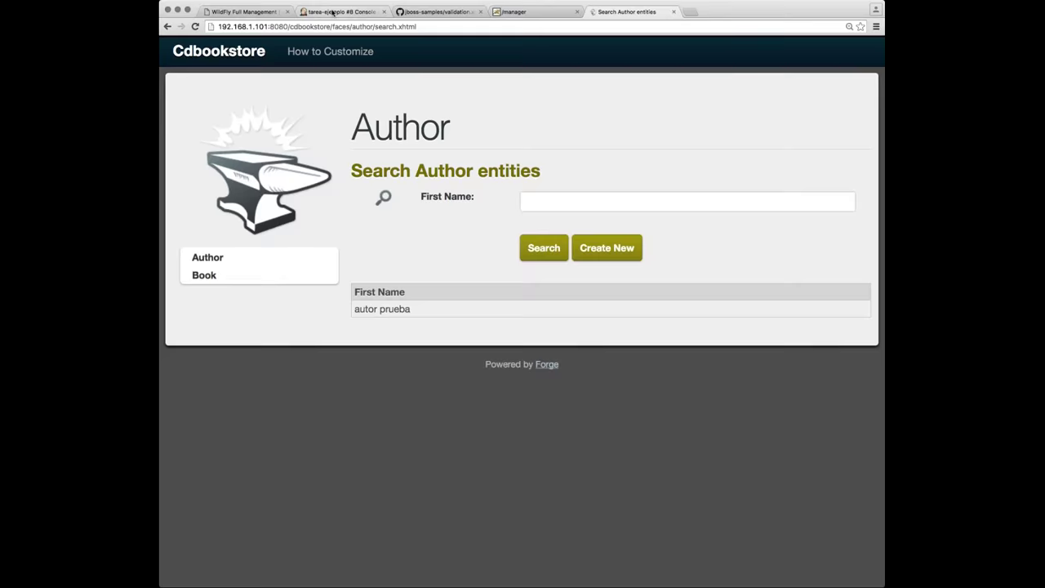
- Load 192.168.1.101:8080 in the browser and enter the Administration Console
click(339, 11)
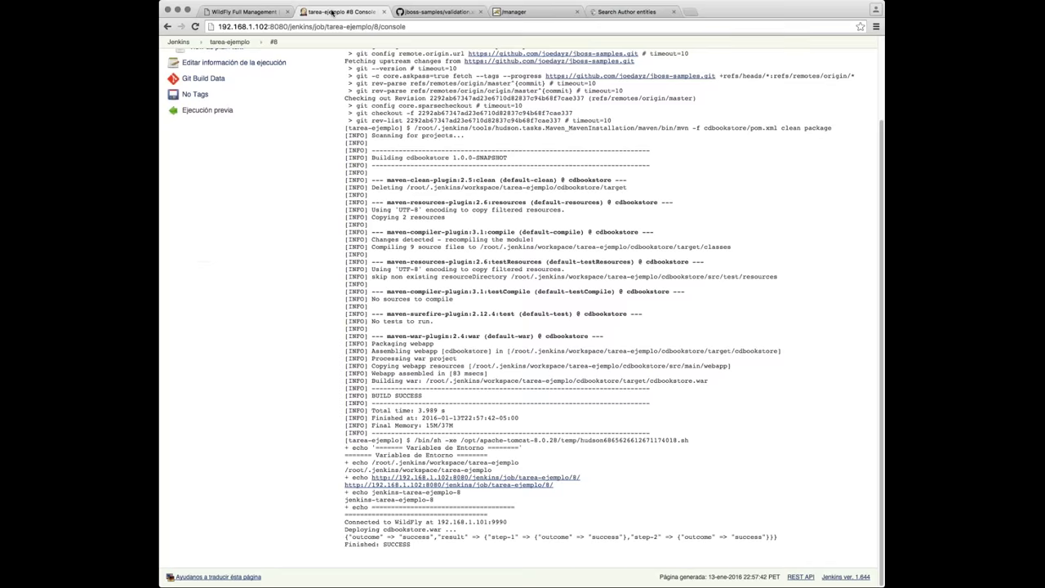
click(465, 16)
key(super+l)
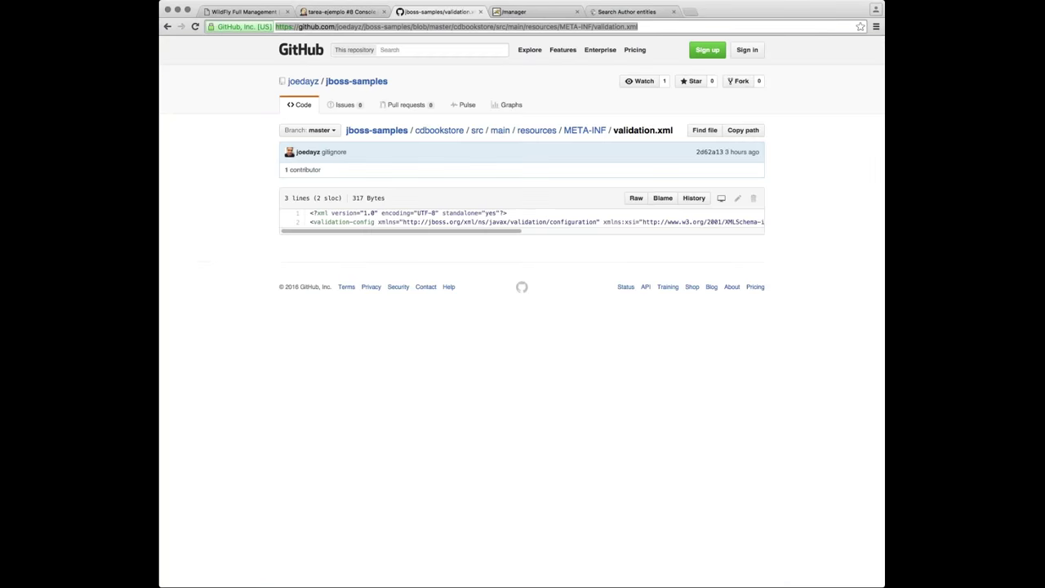
text(192.168.1.10'1)
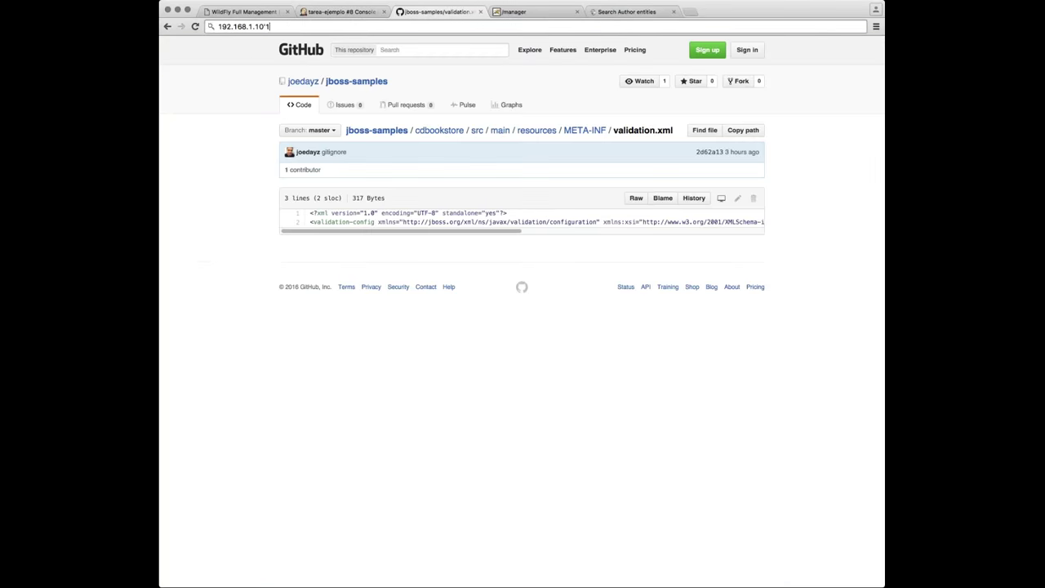
key(BackSpace)
key(BackSpace)
text(1:8080)
key(Return)
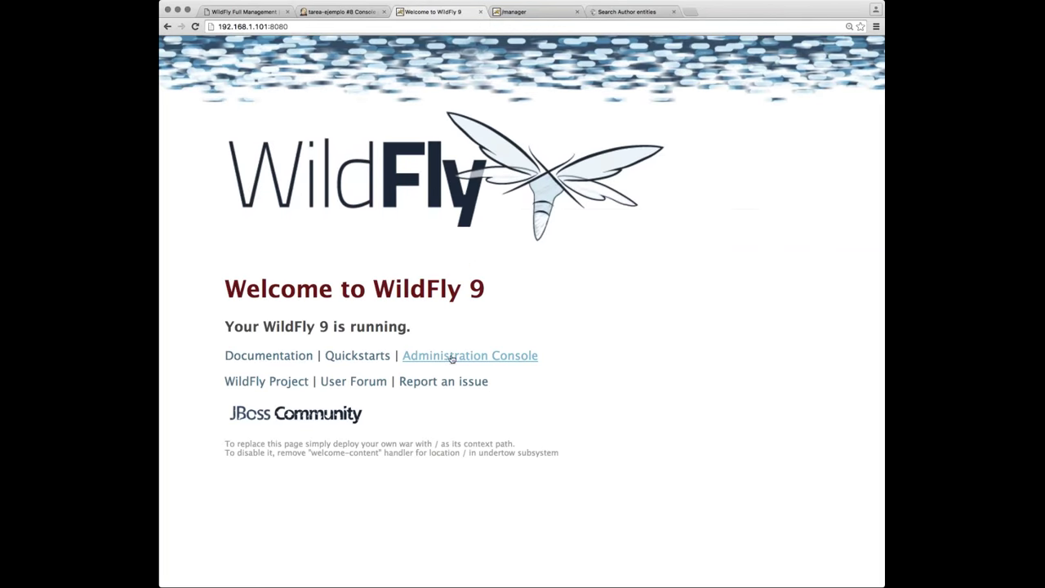
click(452, 355)
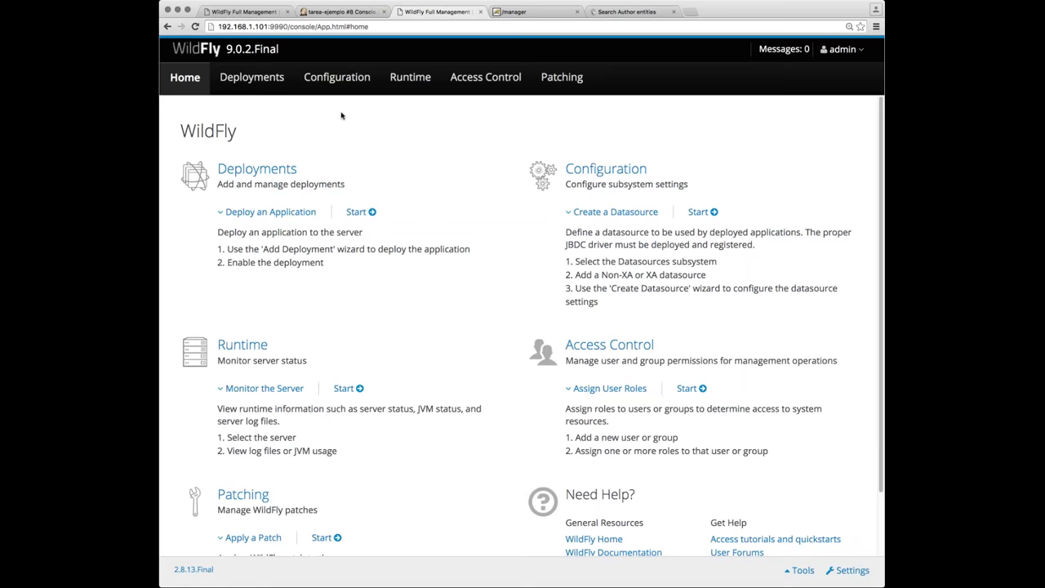
- Browse Deployments and Non-XA Datasources, then Access Control, dismissing its provider notice
click(236, 77)
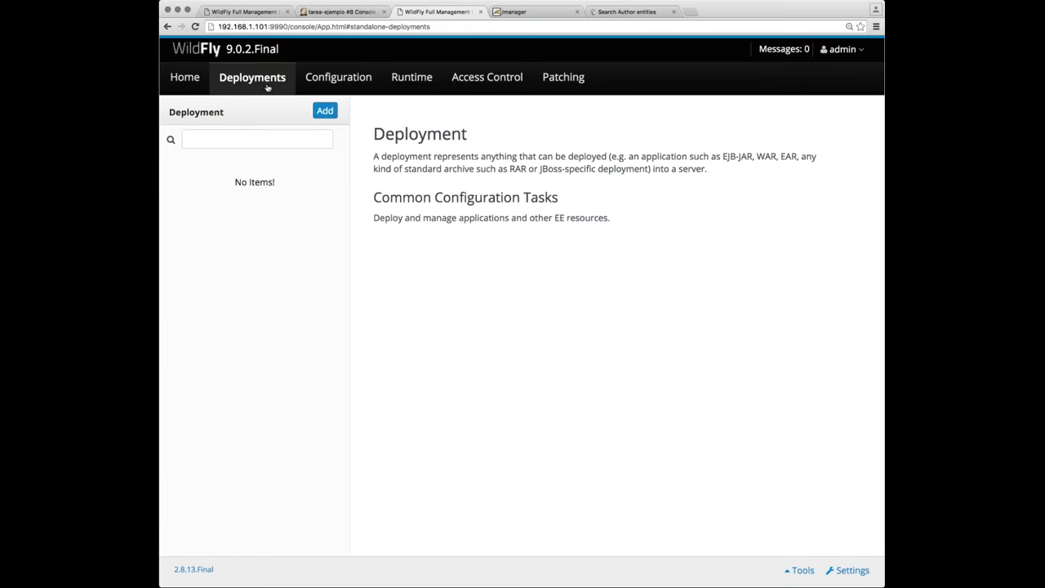
click(328, 77)
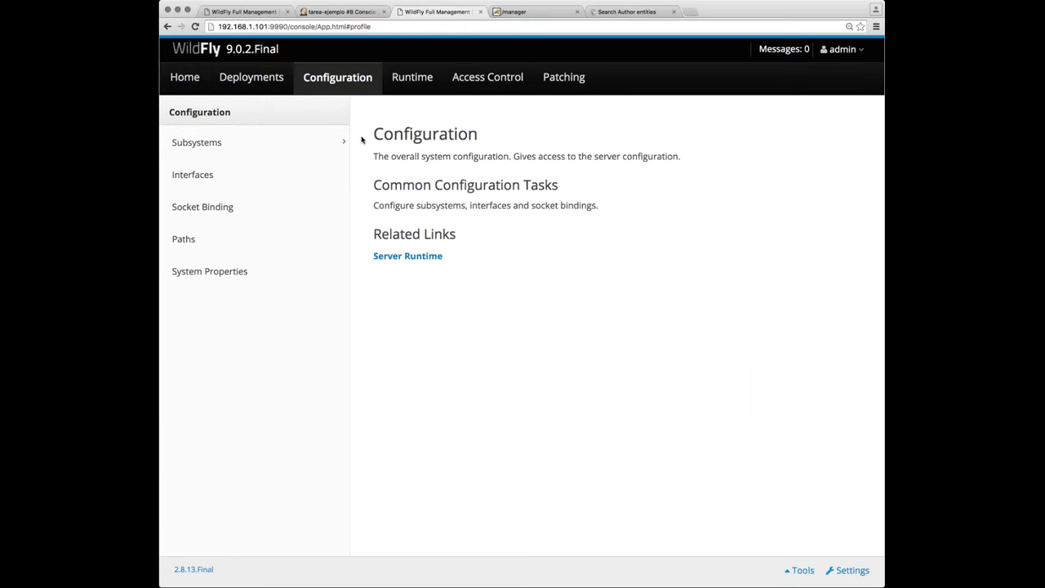
click(195, 150)
click(487, 174)
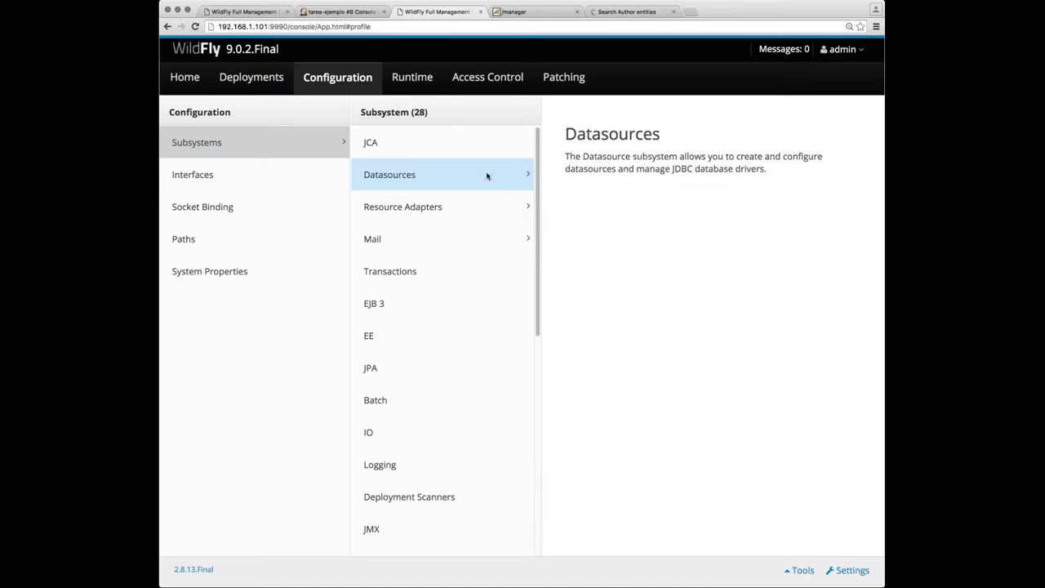
click(596, 148)
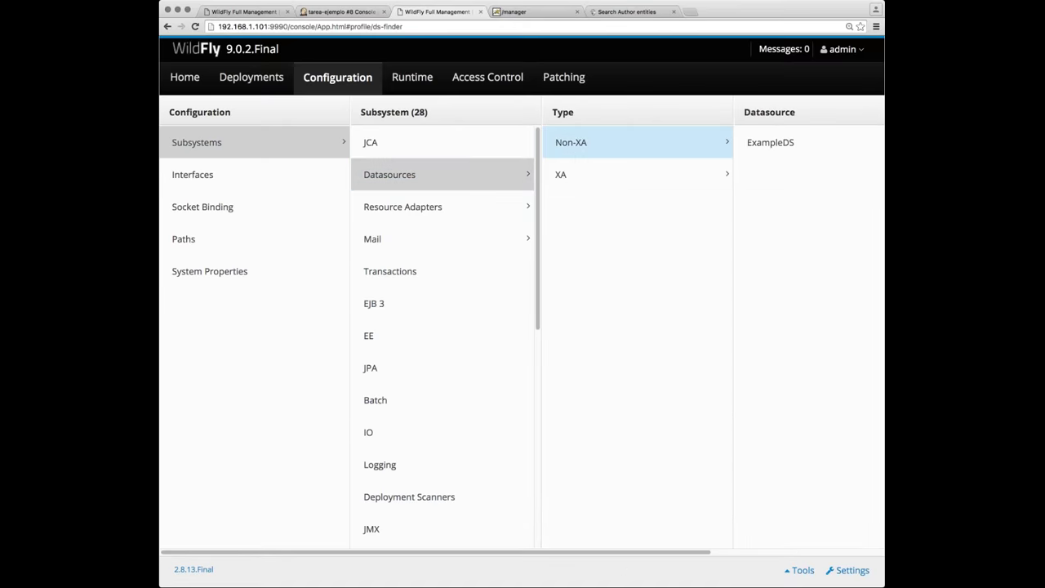
click(487, 77)
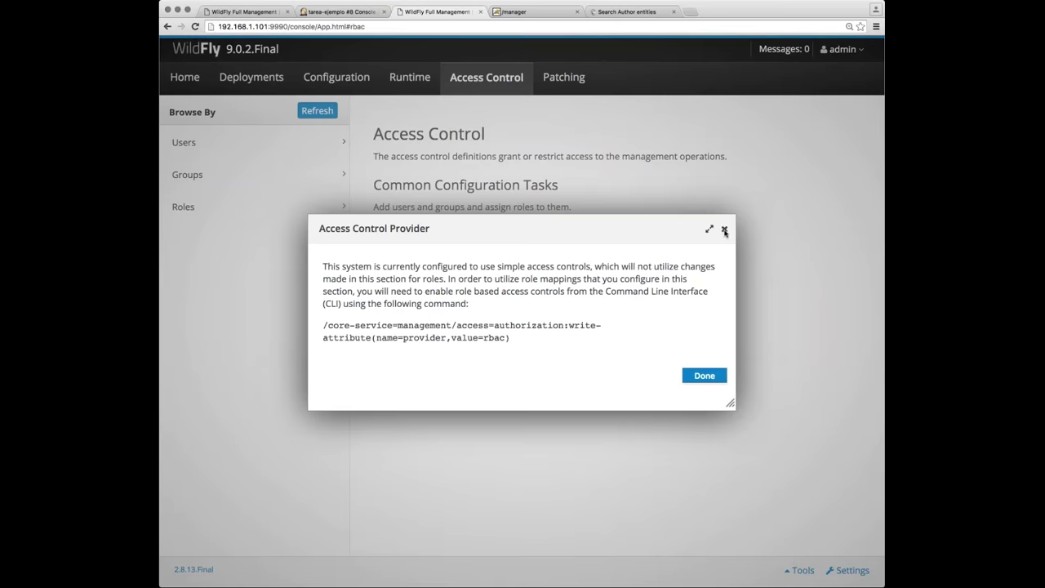
click(724, 231)
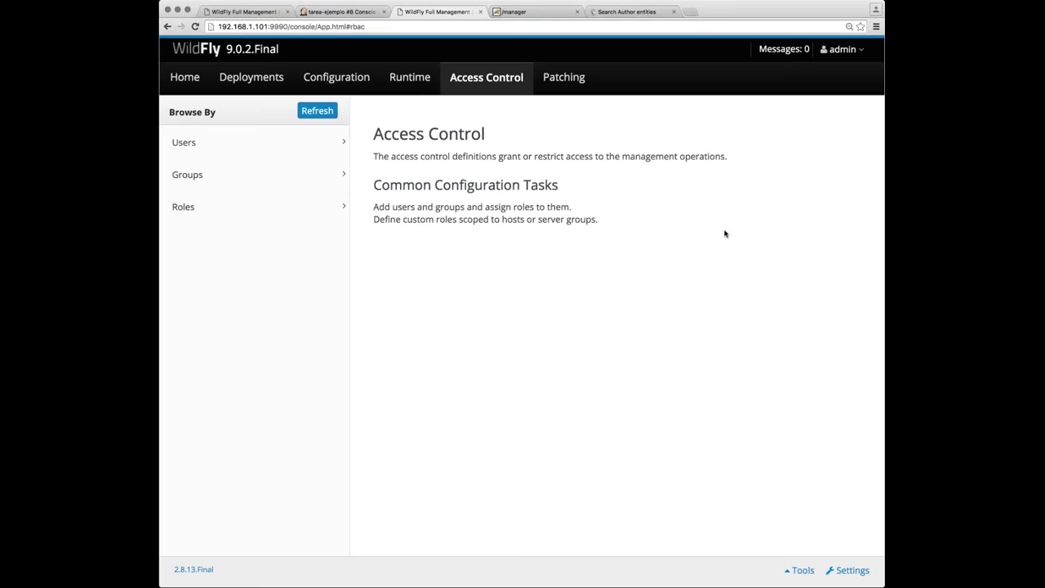
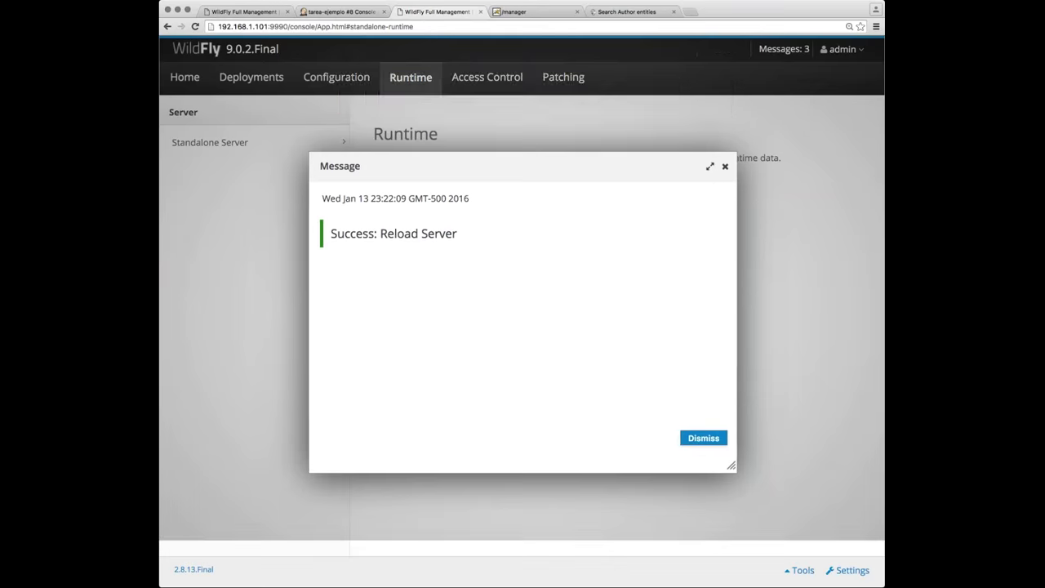
- Dismiss the reload message and start a new MySQL Non-XA datasource
click(723, 167)
click(356, 75)
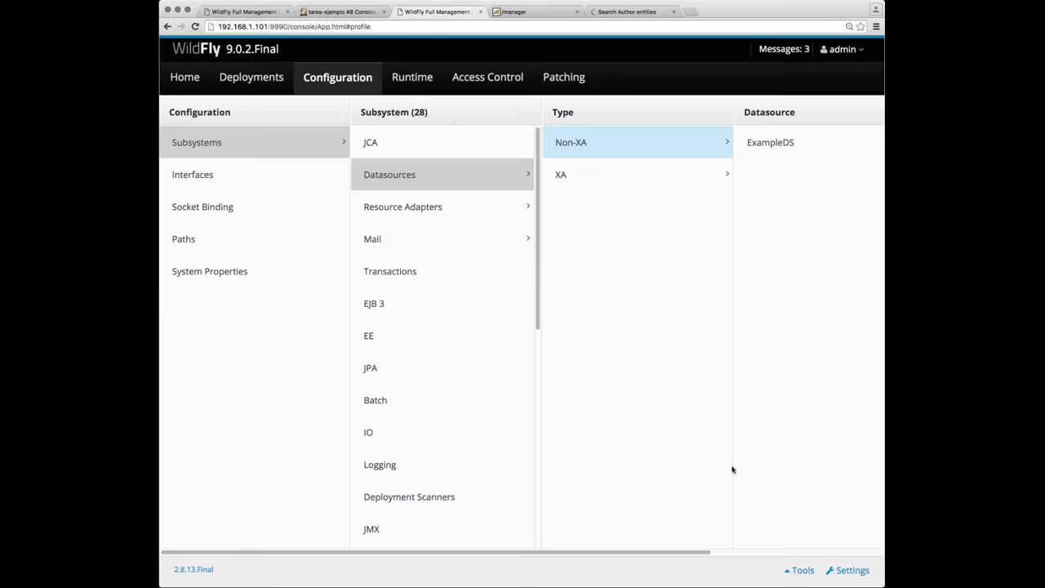
drag(691, 552, 864, 552)
click(668, 110)
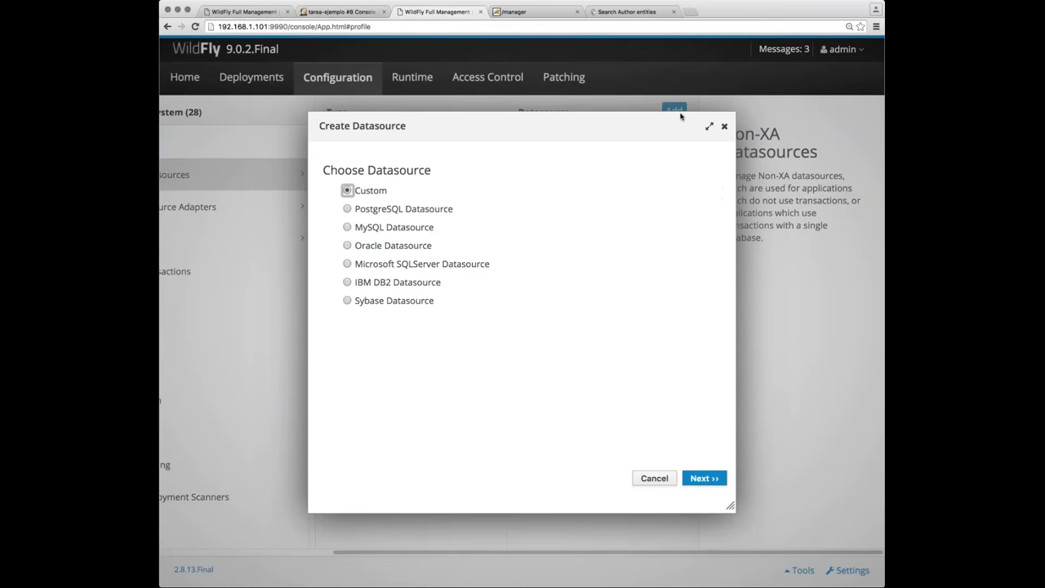
click(347, 227)
click(703, 478)
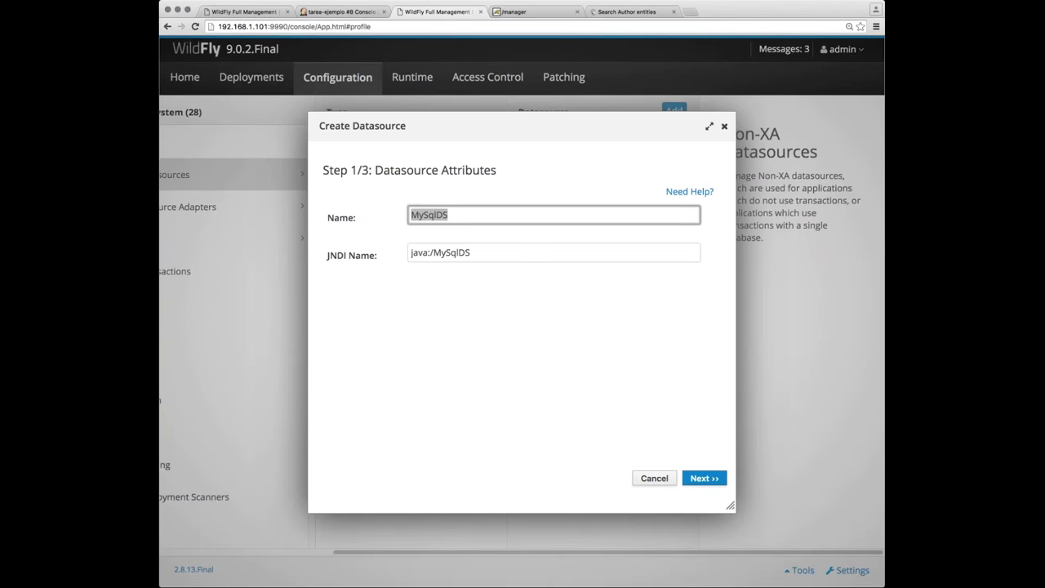
- Name the datasource cdbookstore with JNDI name jboss/datasources/cdbookstore
key(super+Tab)
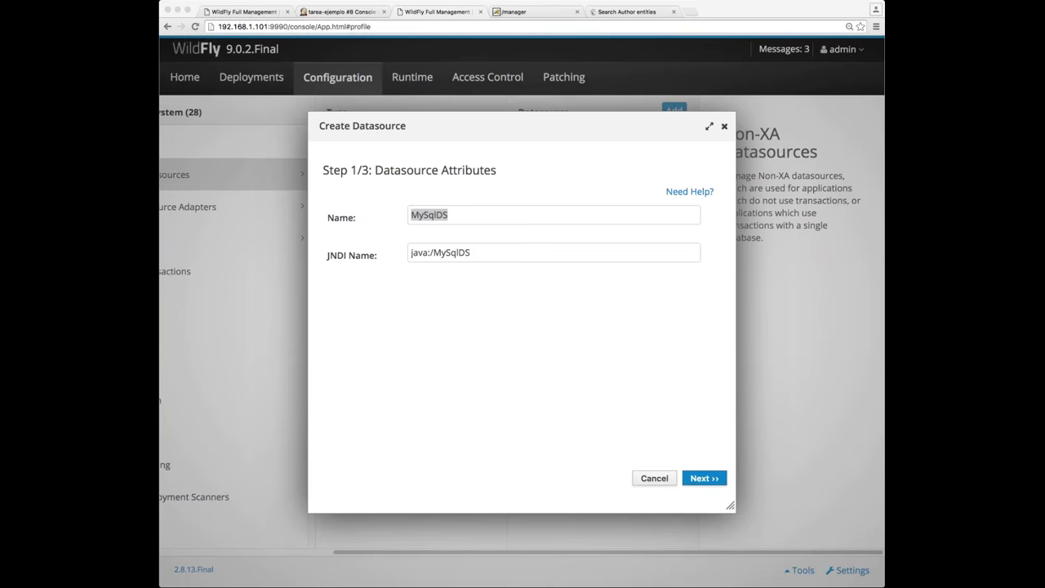
click(502, 225)
drag(461, 215, 394, 206)
text(cd)
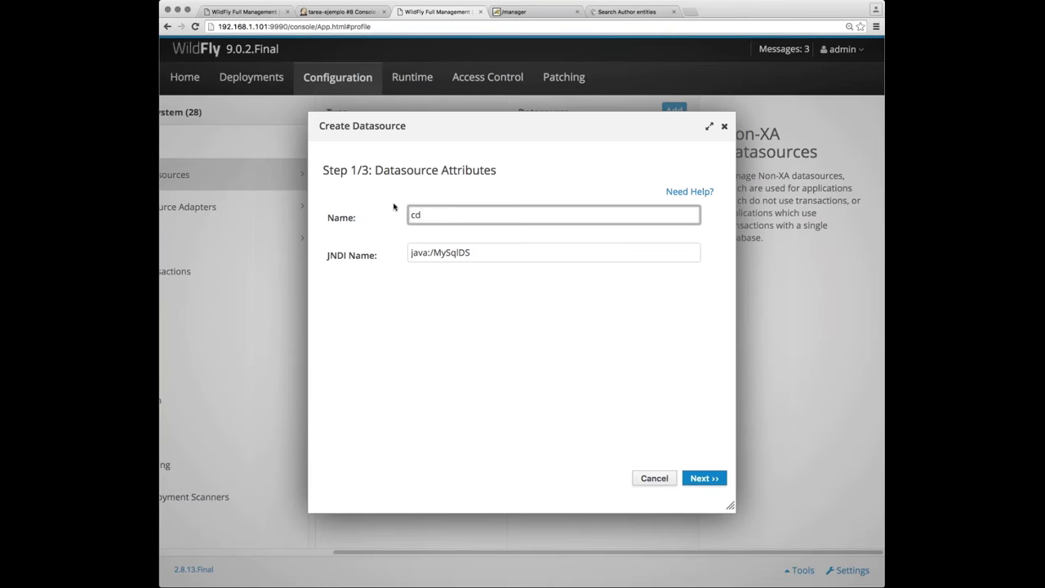
text(bookstore)
key(Tab)
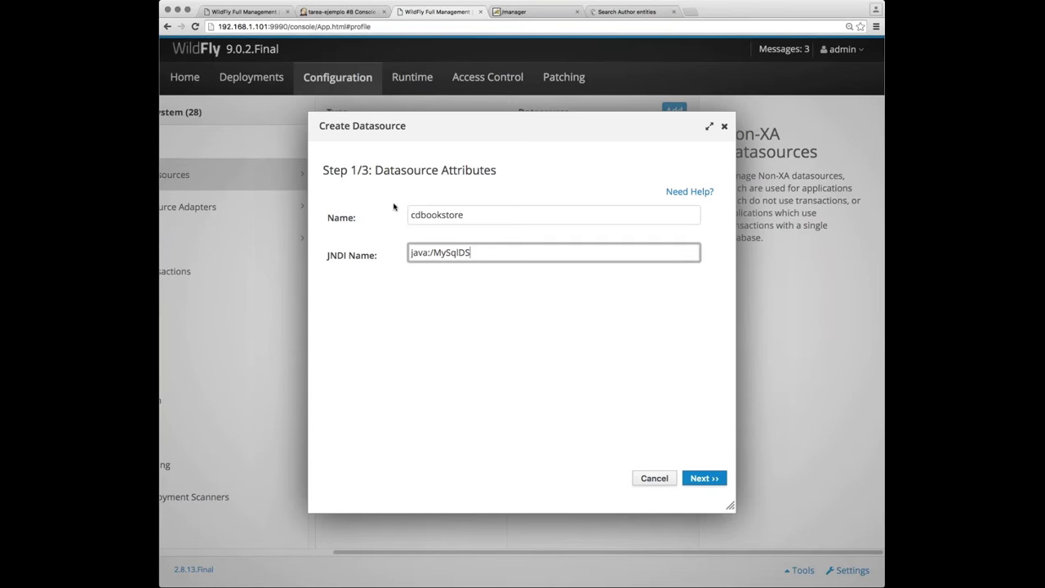
key(BackSpace)
key(BackSpace)
key(BackSpace)
key(BackSpace)
key(BackSpace)
key(BackSpace)
key(BackSpace)
key(BackSpace)
text(jboss/datasources/cdbookstore)
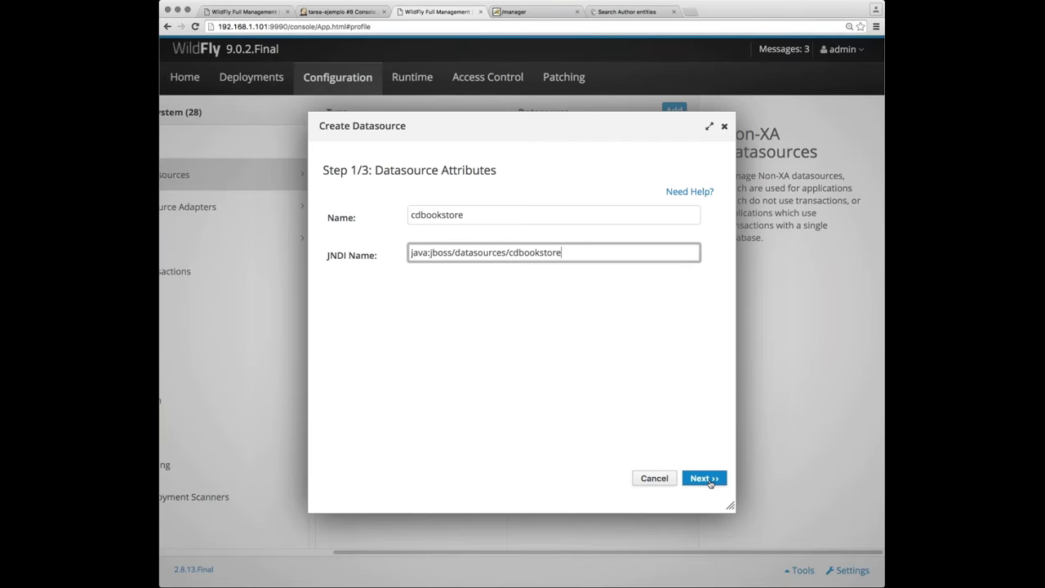
- Check the detected drivers (only h2), cancel the wizard, and bring up the admin menu
click(707, 480)
click(438, 241)
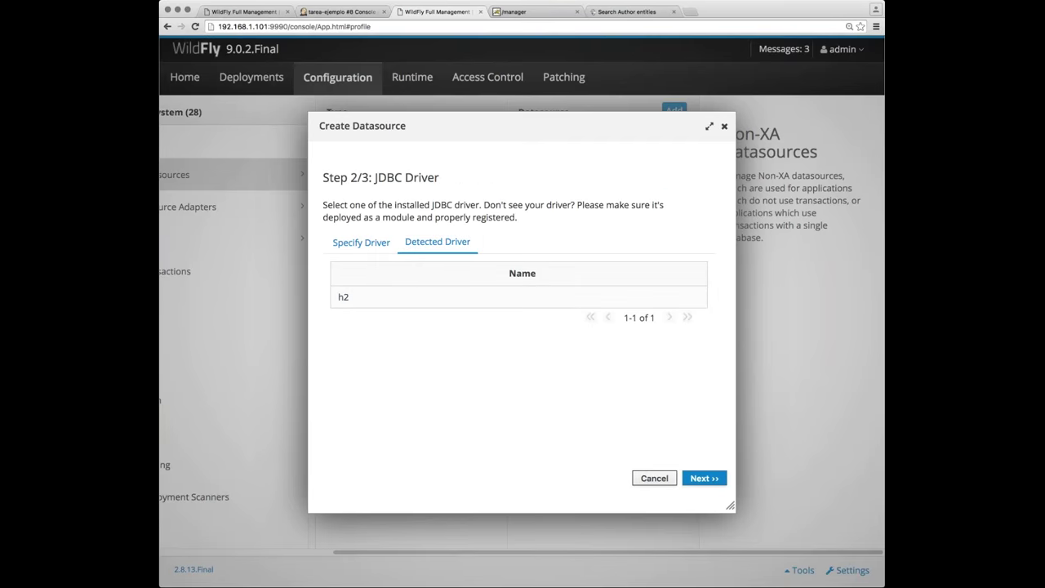
click(653, 479)
click(842, 49)
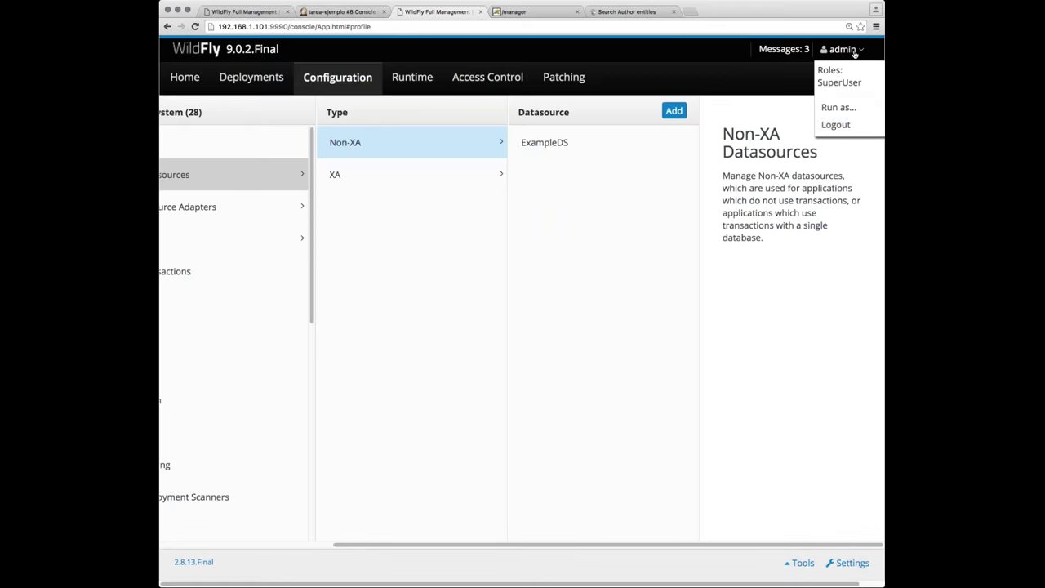
- Log out, then start adding a new Non-XA datasource under Configuration > Subsystems > Datasources
click(841, 124)
click(630, 383)
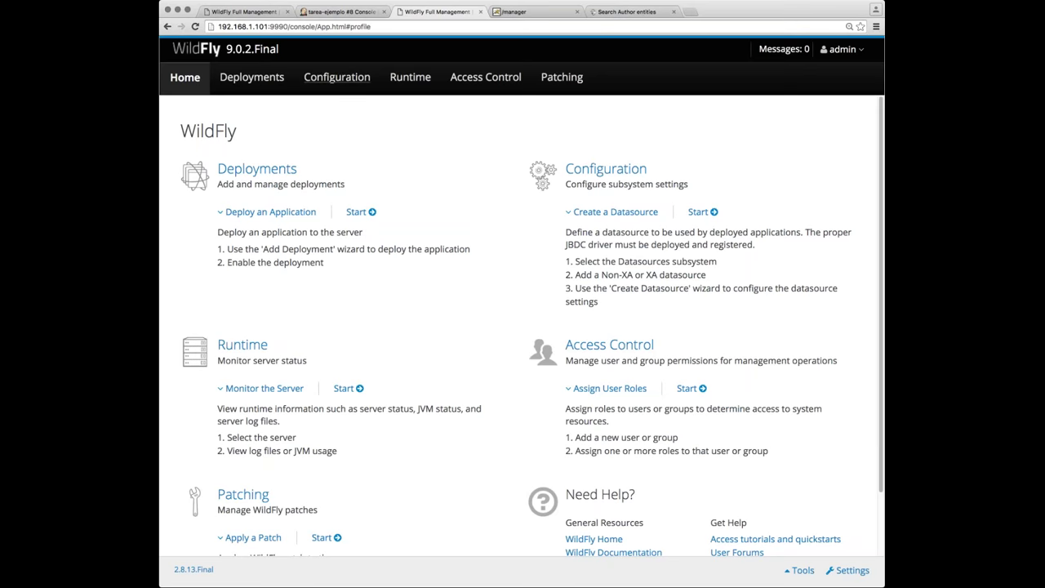
click(342, 81)
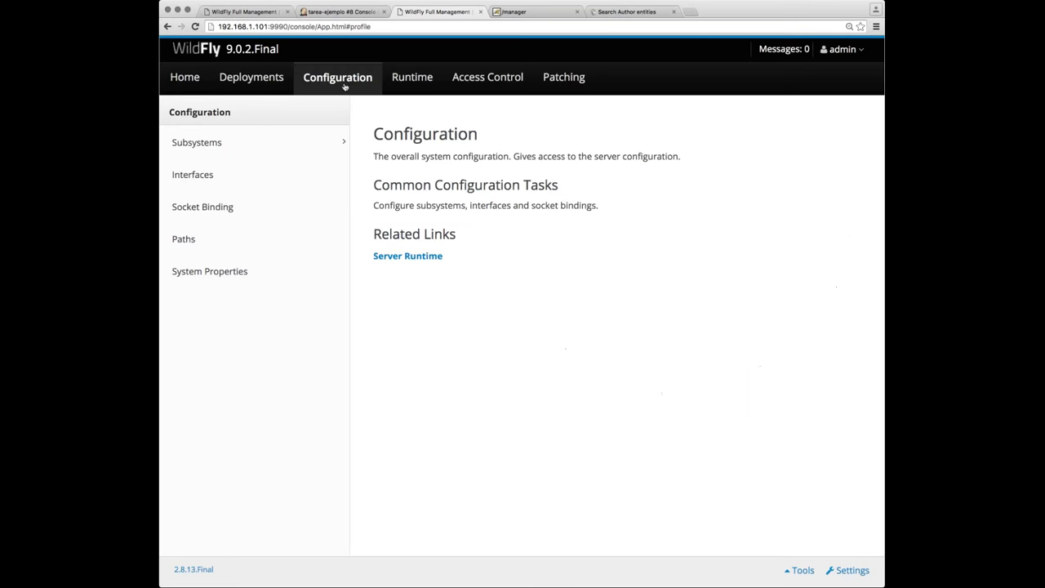
click(256, 142)
click(392, 174)
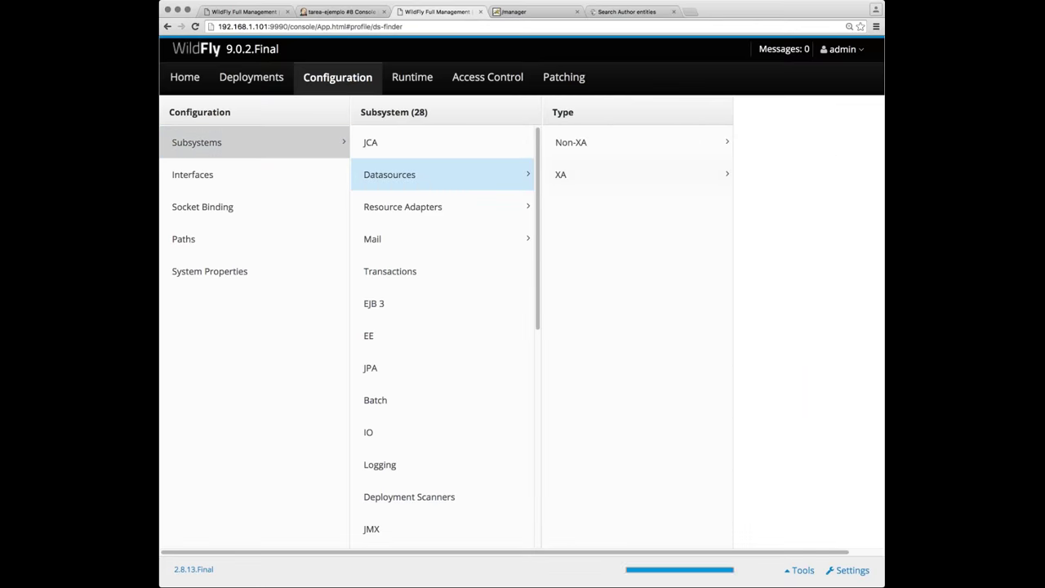
click(572, 142)
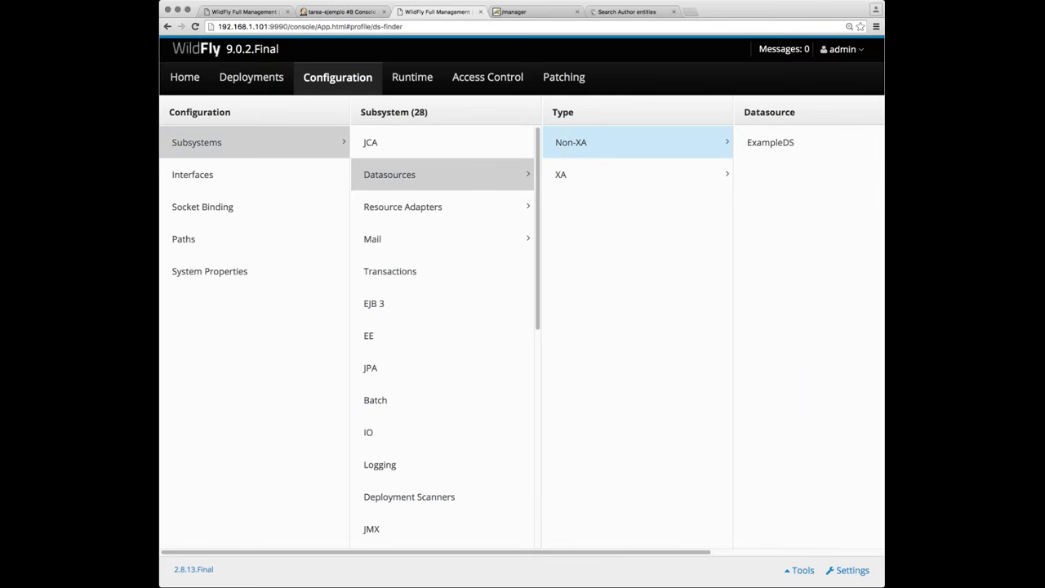
drag(680, 556, 849, 556)
click(674, 109)
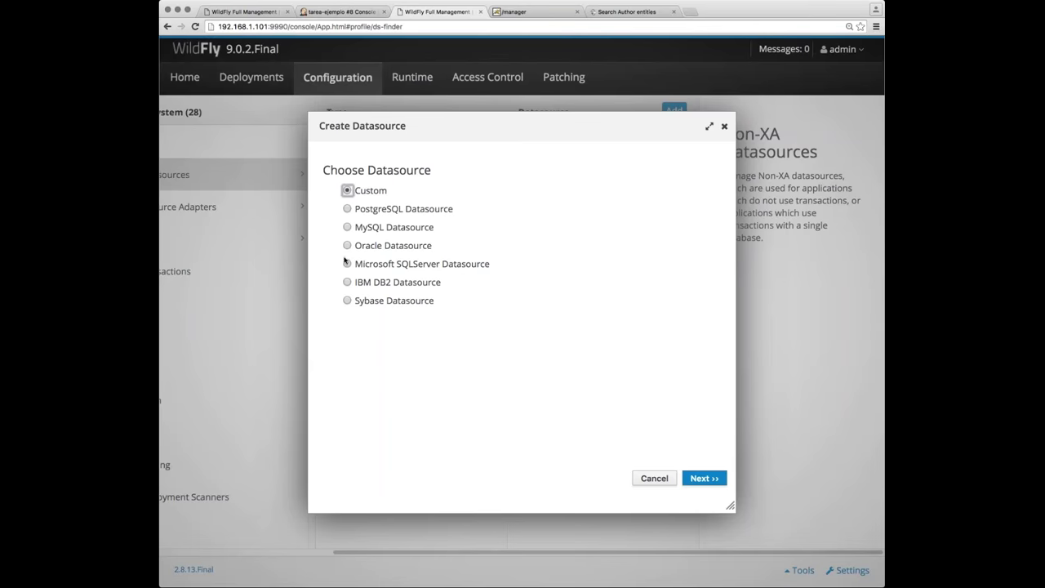
- Choose MySQL and name the datasource cdbookstore
click(347, 227)
click(700, 478)
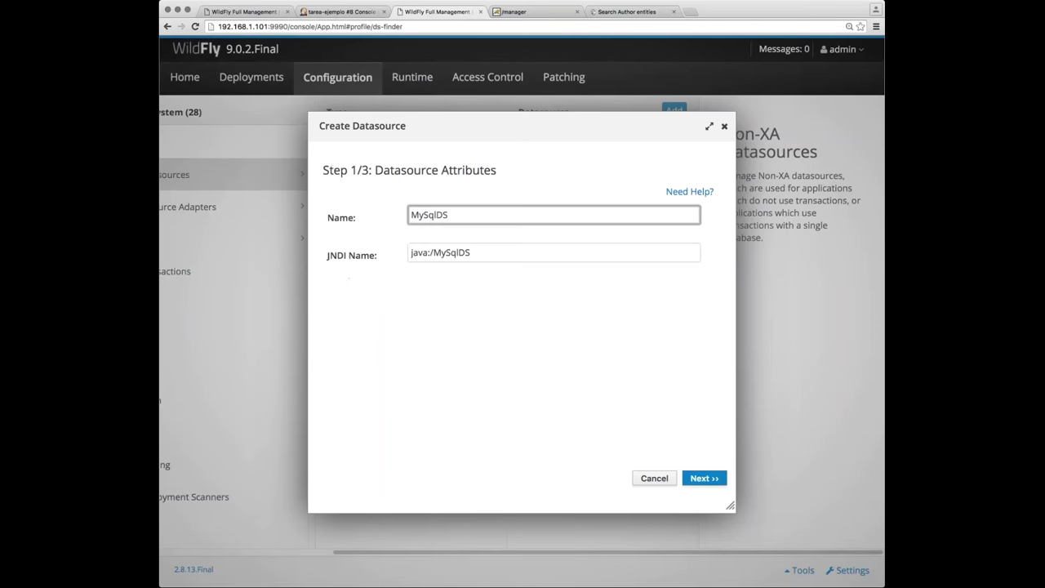
key(BackSpace)
key(BackSpace)
key(BackSpace)
key(BackSpace)
key(BackSpace)
key(BackSpace)
key(BackSpace)
text(cd bokk)
key(BackSpace)
key(BackSpace)
key(BackSpace)
key(BackSpace)
key(BackSpace)
text(bokk)
key(BackSpace)
key(BackSpace)
text(okstore)
key(Tab)
- Set the JNDI name to jboss/datasources/cdbookstore and select the detected mysql driver
drag(435, 252, 545, 247)
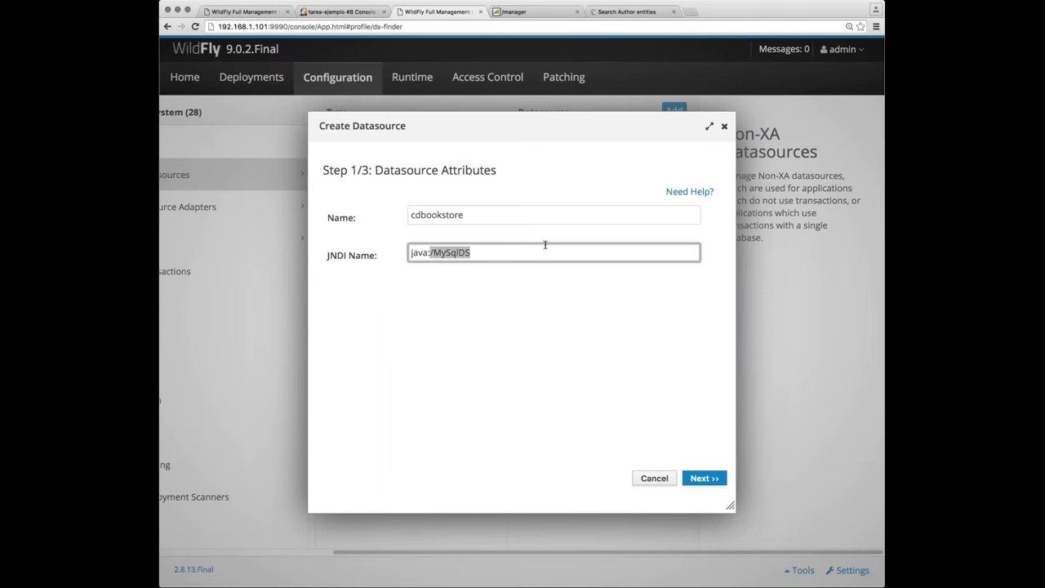
text(jboss/datasources/cdbookstore)
click(704, 478)
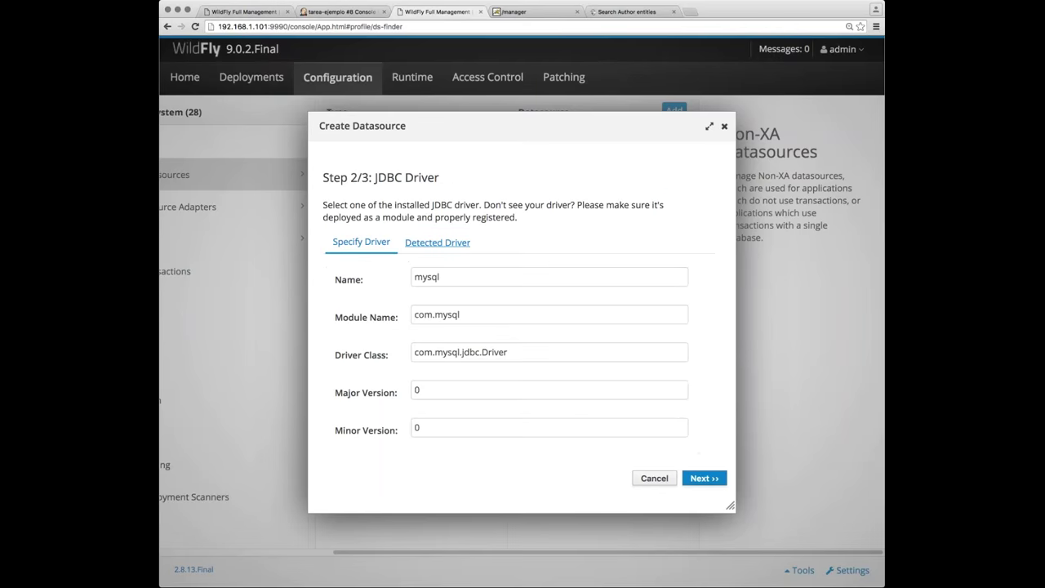
click(449, 245)
click(446, 298)
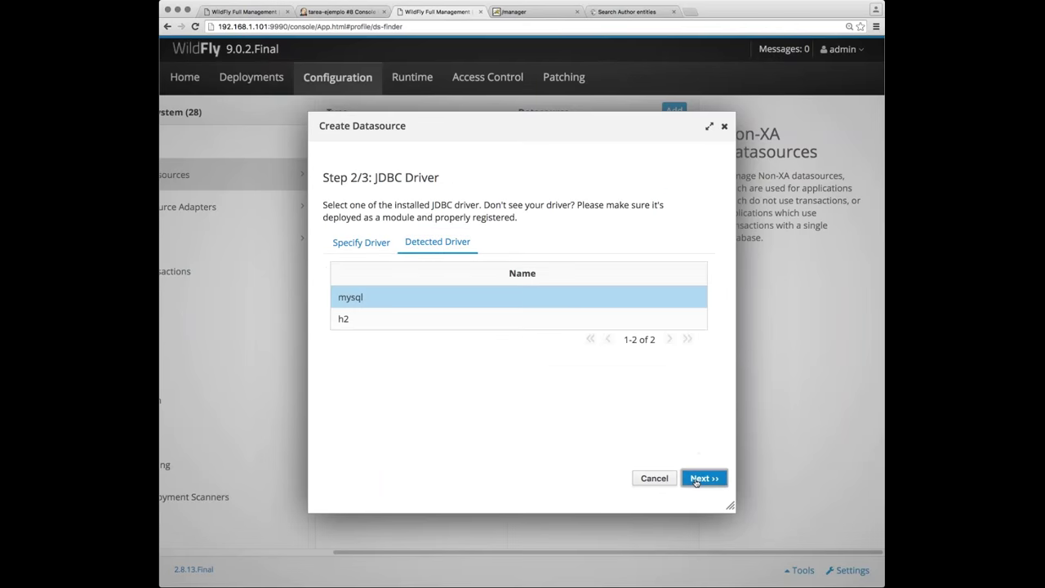
click(703, 478)
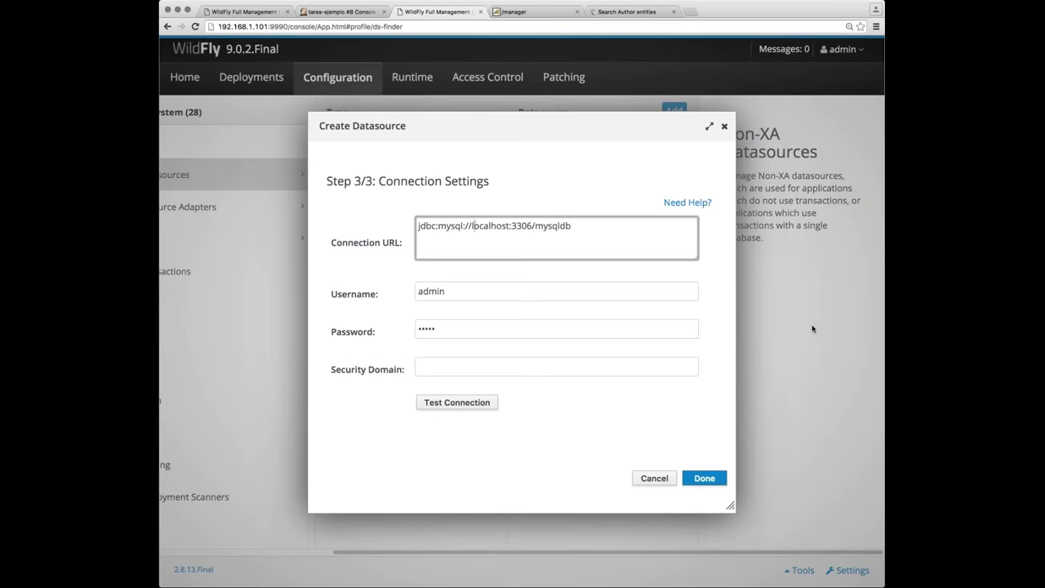
- Point the connection URL to 192.168.1.103 database bookstore, with username root and the new password
drag(472, 225, 511, 225)
text(192.168.1.103)
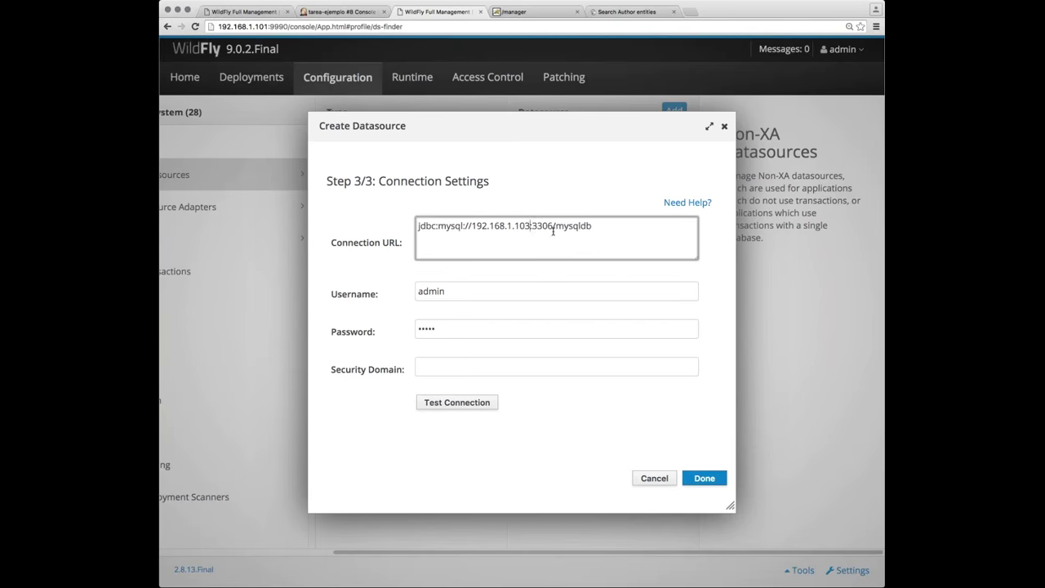
drag(555, 226, 631, 230)
key(Tab)
key(Tab)
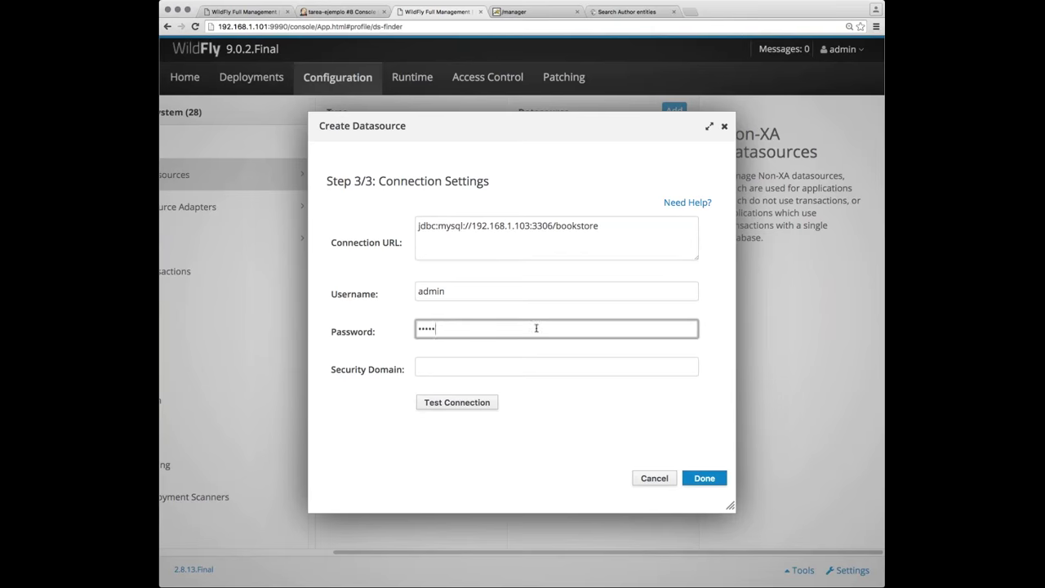
key(shift+Tab)
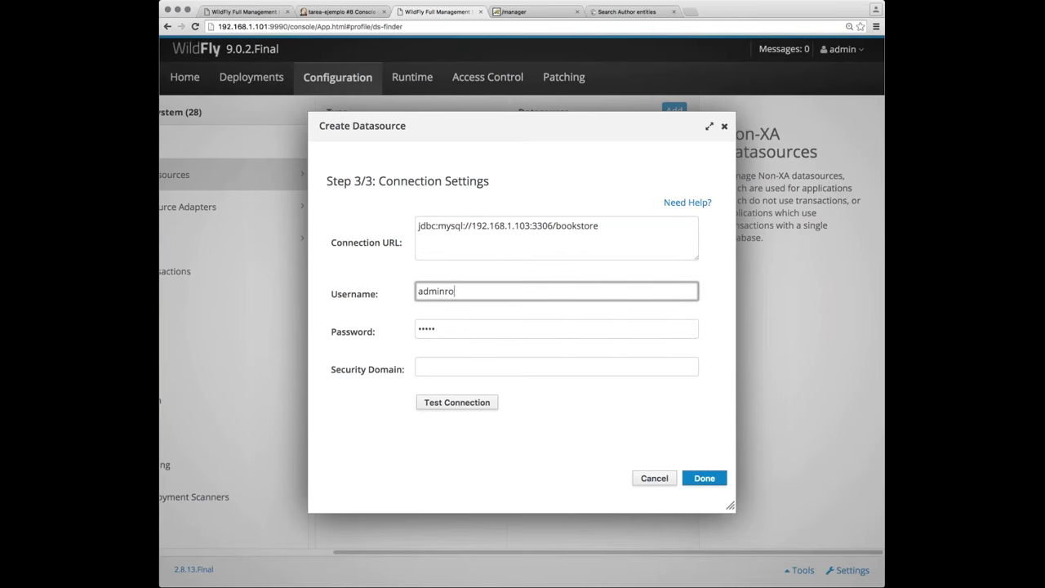
key(BackSpace)
key(BackSpace)
key(BackSpace)
key(BackSpace)
key(BackSpace)
key(Tab)
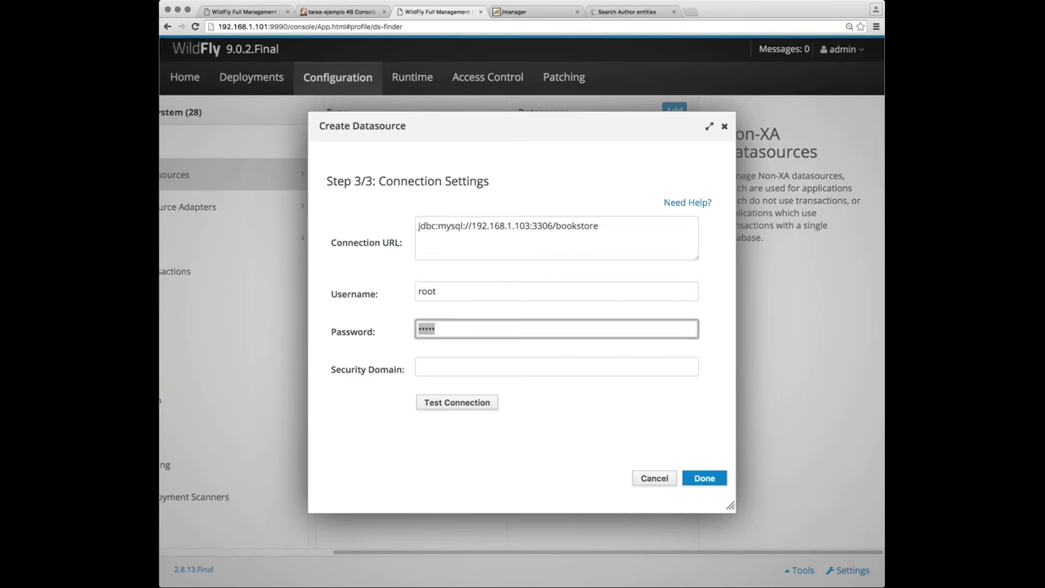
- Test the connection successfully, add the cdbookstore datasource, and return to Jenkins
click(457, 404)
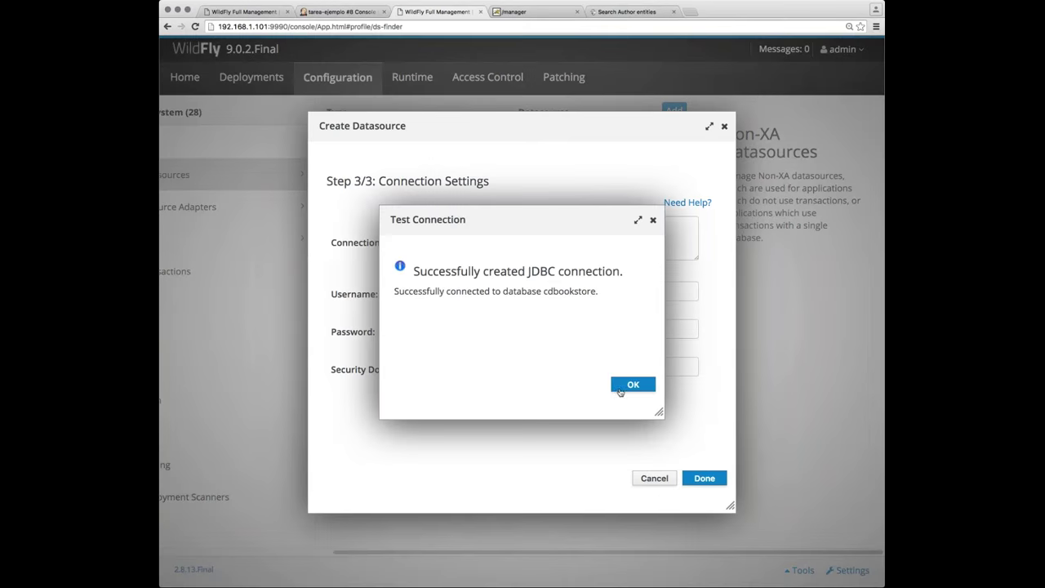
click(624, 382)
click(705, 478)
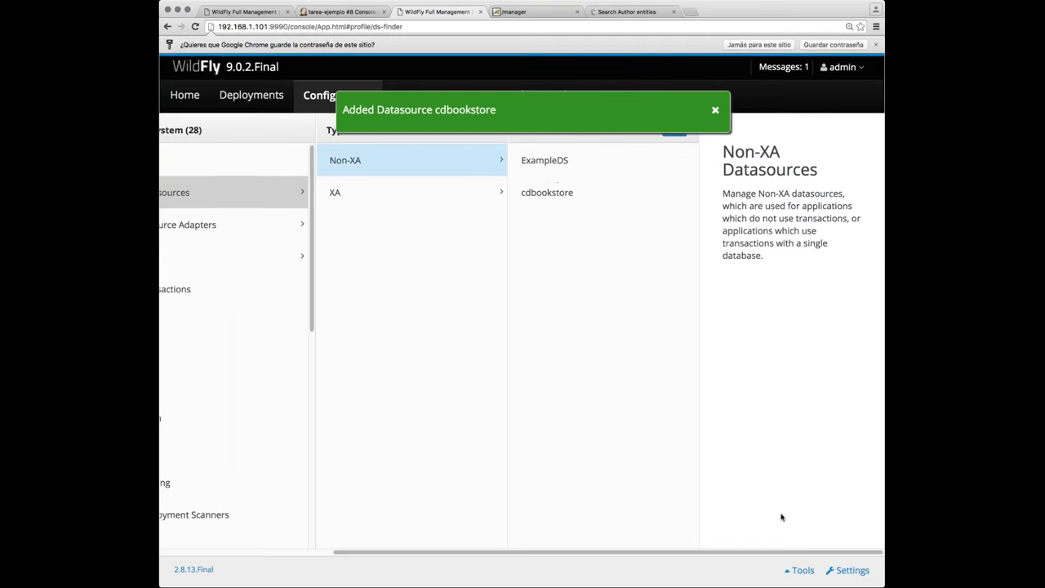
click(715, 110)
click(349, 12)
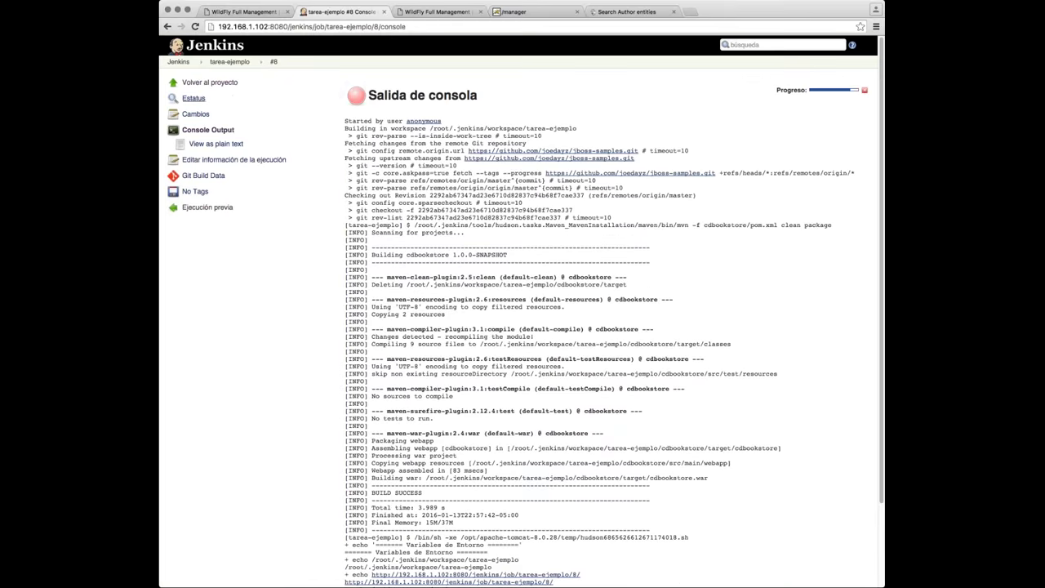
- Change tarea-ejemplo's WAR/EAR files entry to the full cdbookstore.war path and save
click(196, 82)
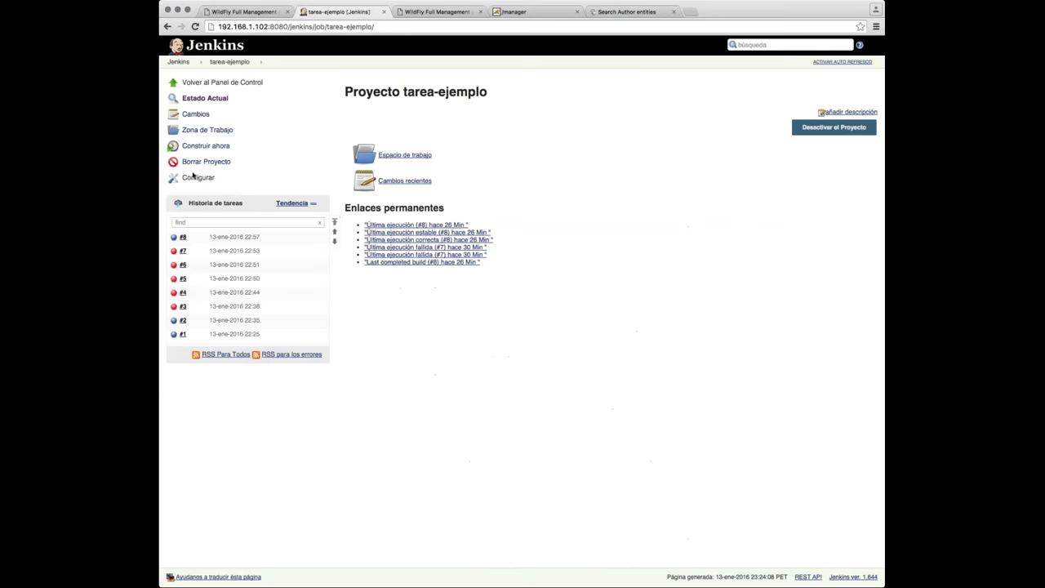
click(194, 176)
scroll(457, 412, down, 10)
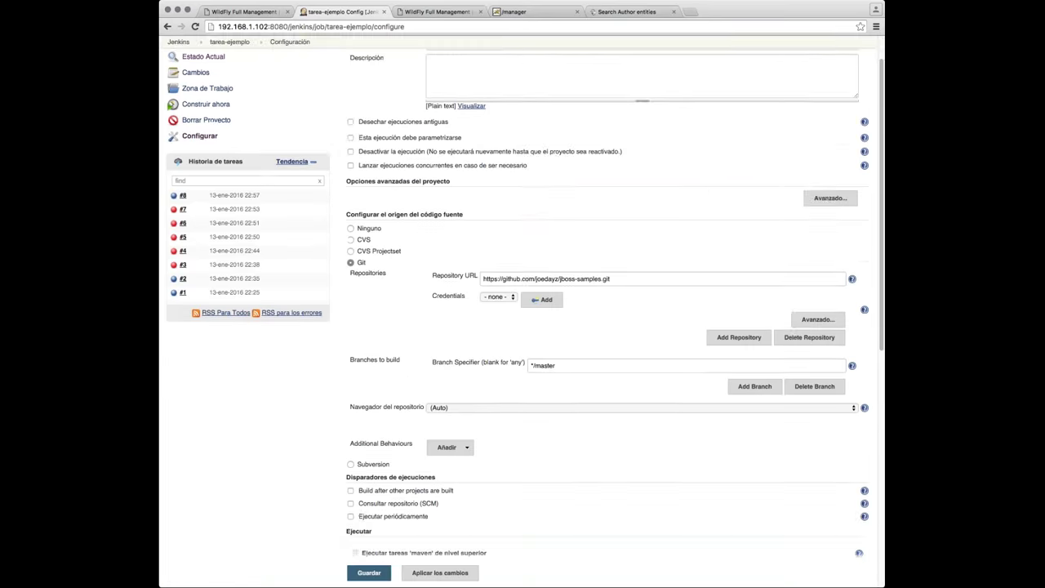
click(431, 318)
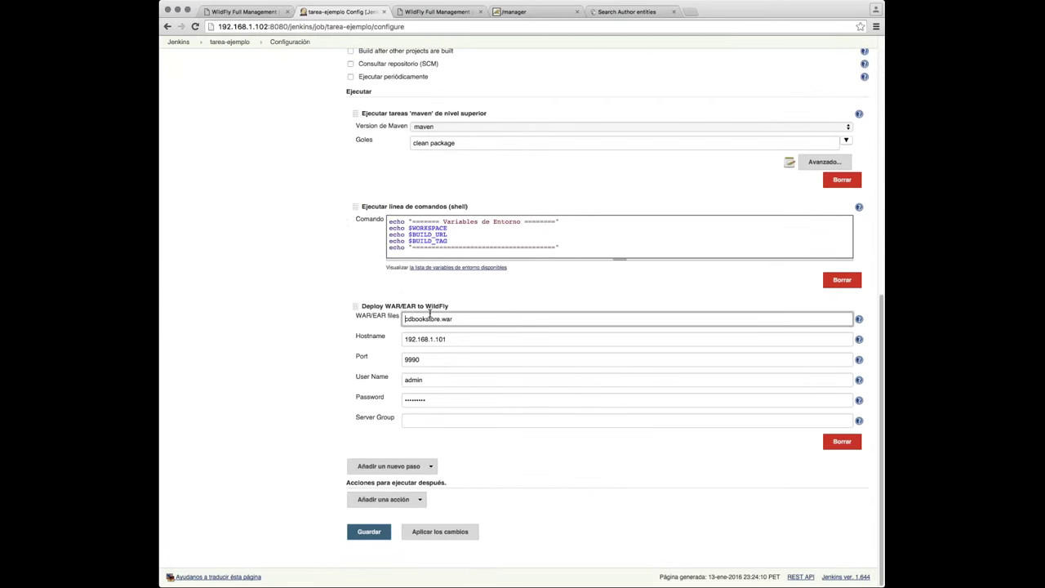
triple_click(433, 318)
key(BackSpace)
key(Down)
key(Return)
click(369, 531)
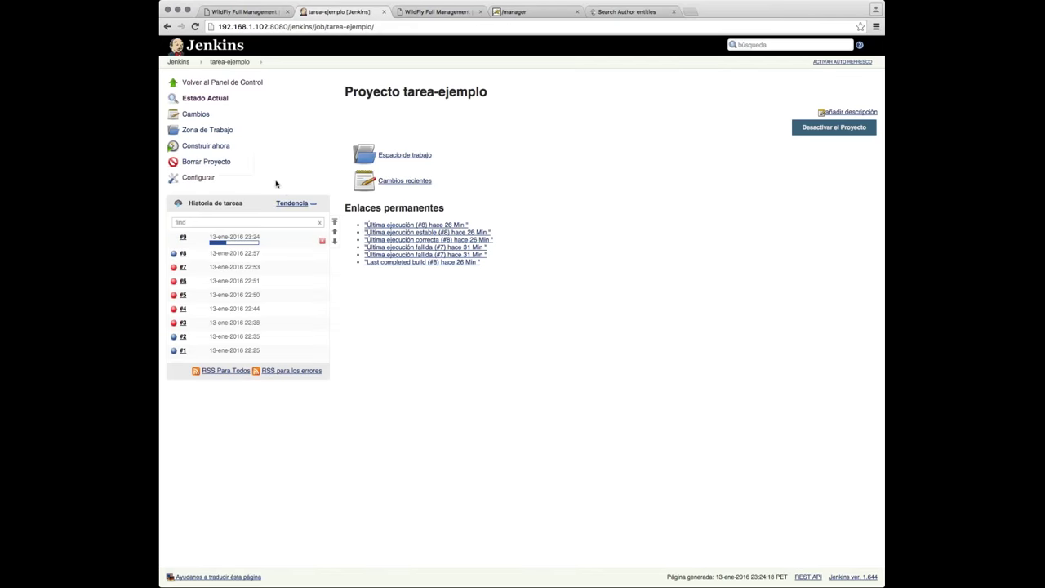
- Review build #9's console output and confirm cdbookstore.war in WildFly Deployments
click(263, 236)
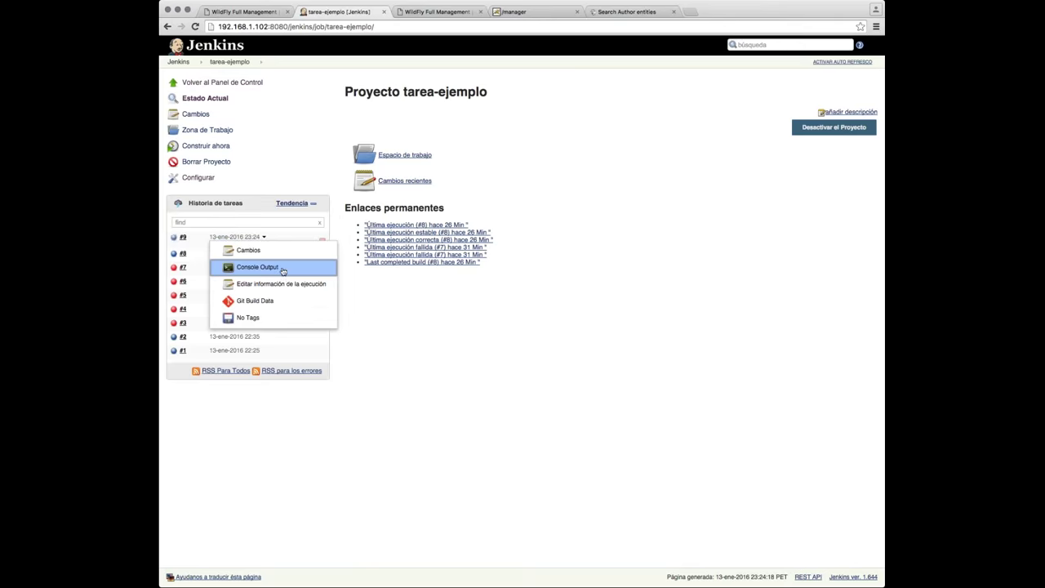
click(270, 269)
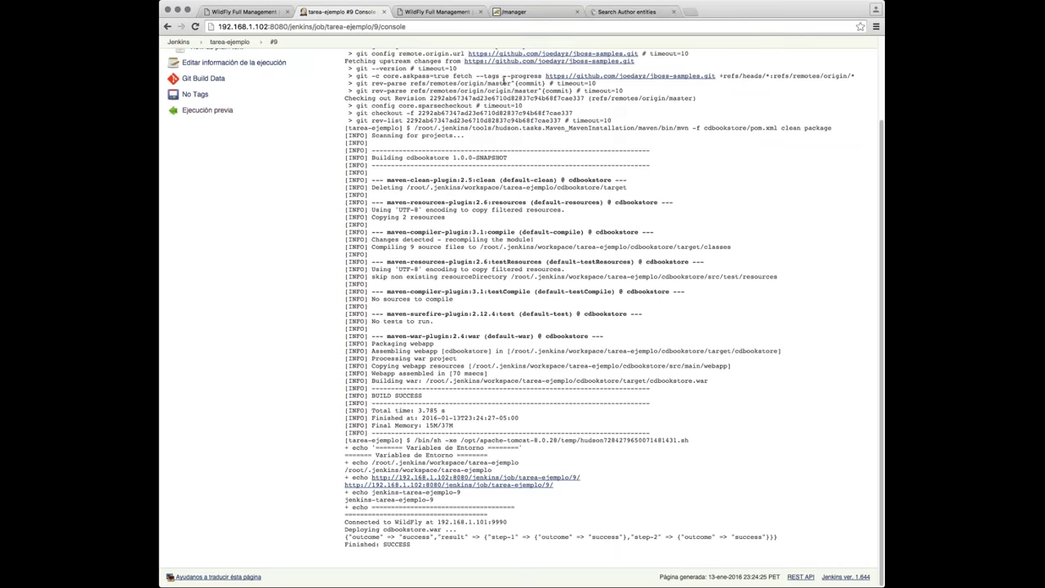
click(436, 12)
click(255, 95)
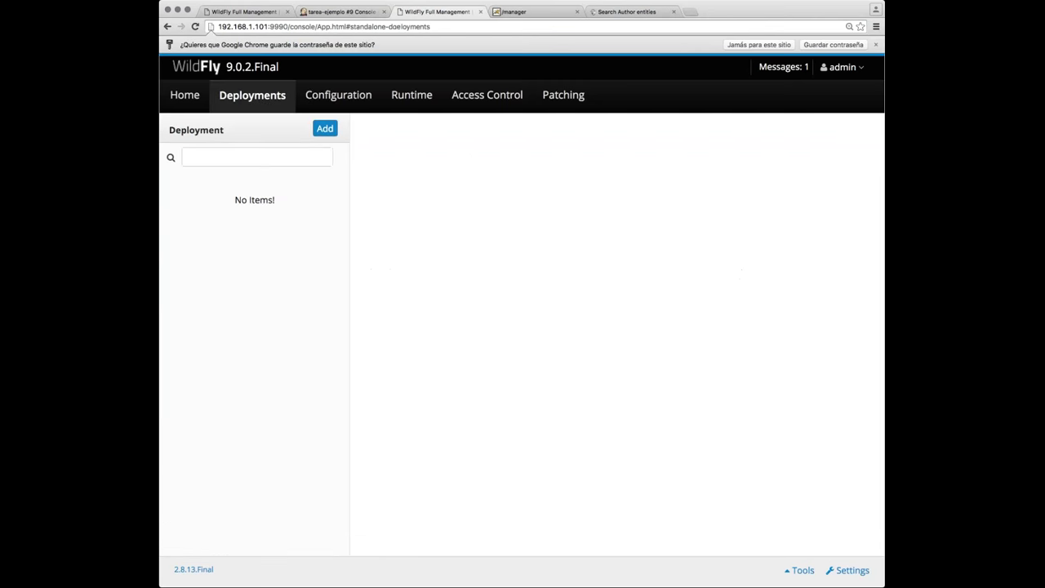
click(315, 200)
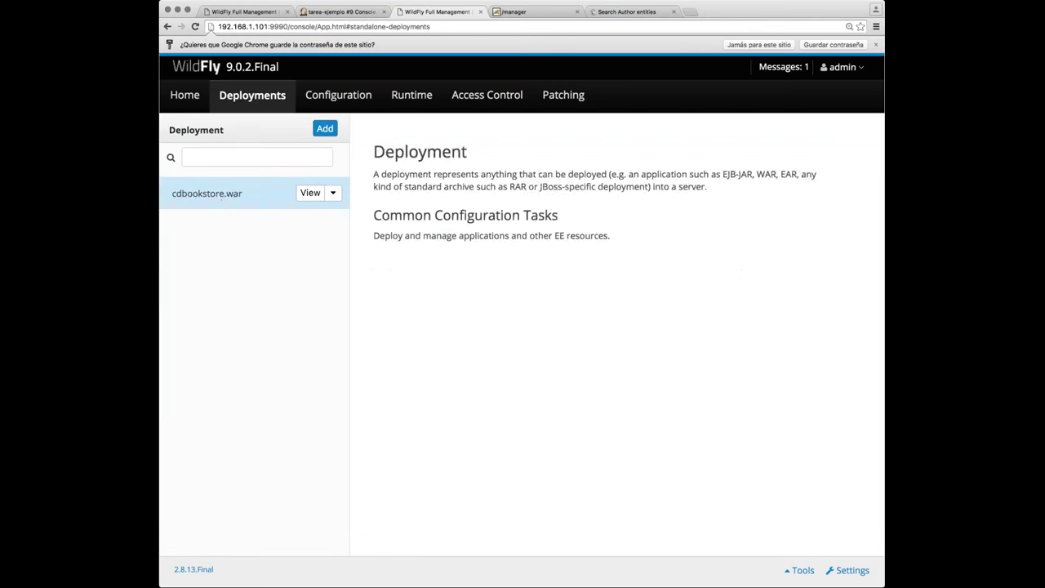
click(310, 194)
- Load the application root 192.168.1.101:8080/cdbookstore in the browser
click(622, 11)
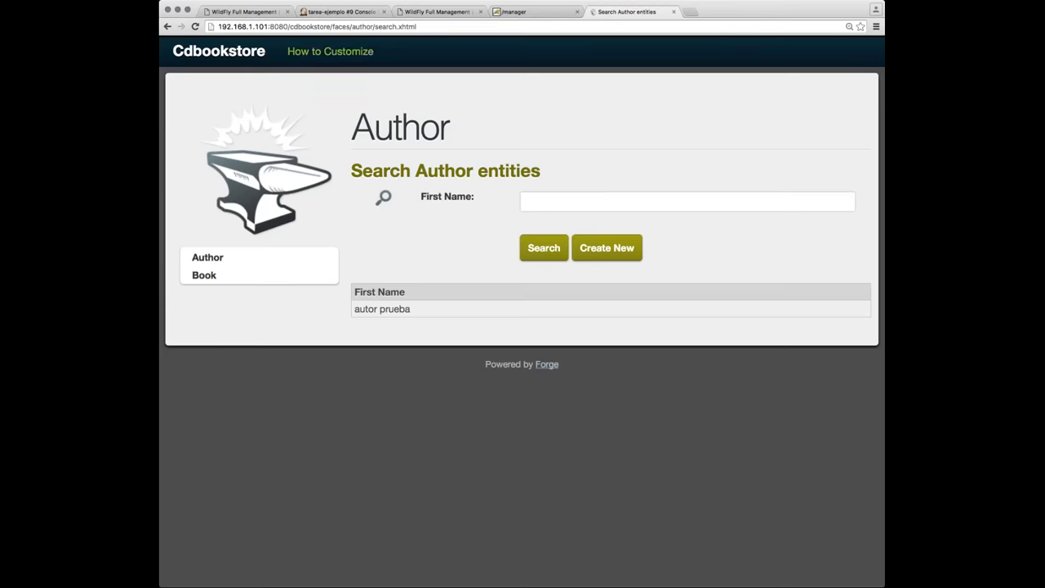
click(337, 27)
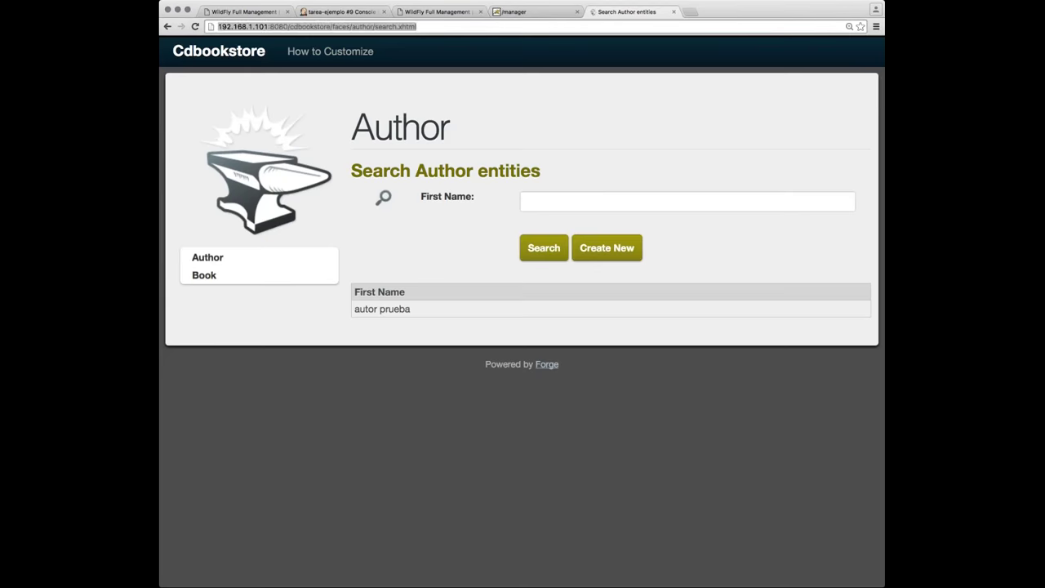
key(Right)
key(shift+alt+Left)
key(shift+alt+Left)
key(shift+alt+Left)
key(shift+alt+Left)
key(shift+alt+Left)
key(BackSpace)
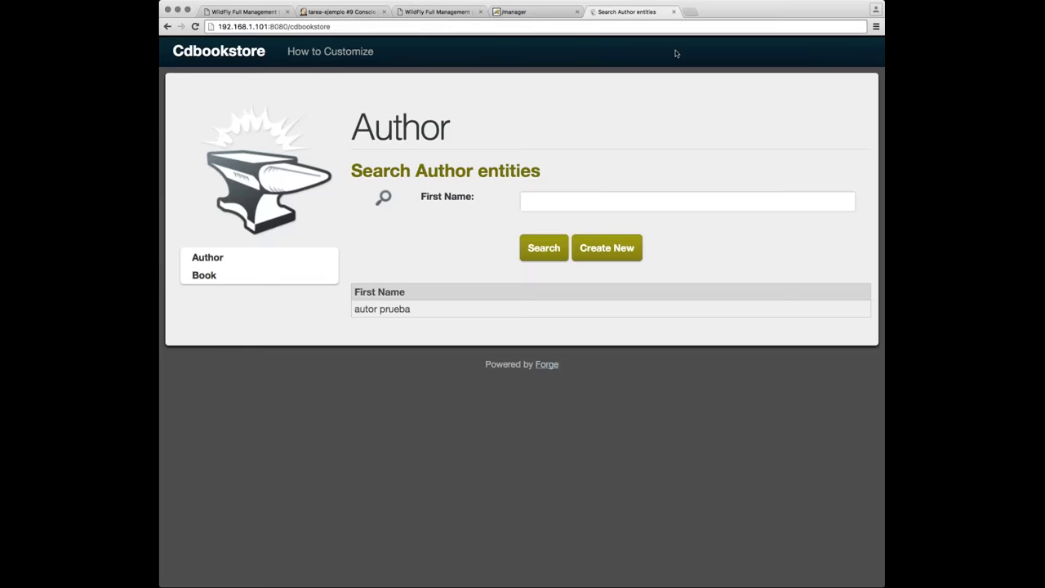
key(Return)
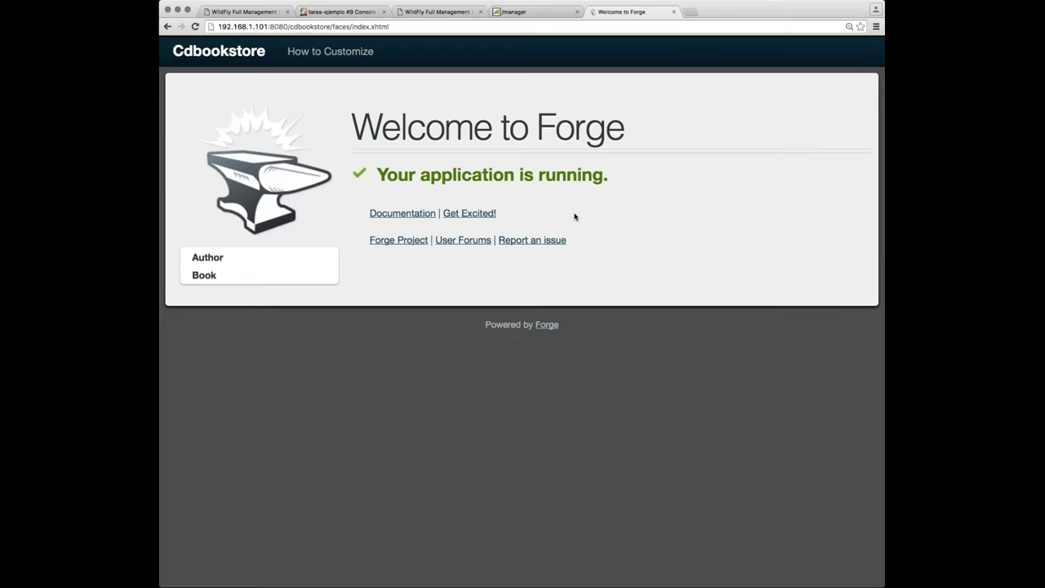
- Open the Author page, enter first name prueba, and start creating a new author
click(267, 260)
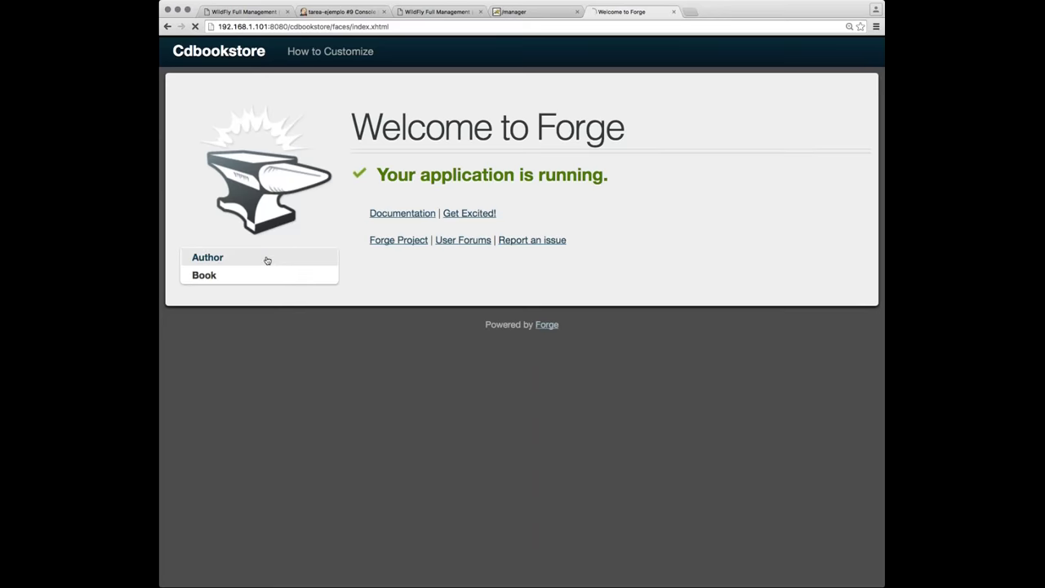
click(590, 209)
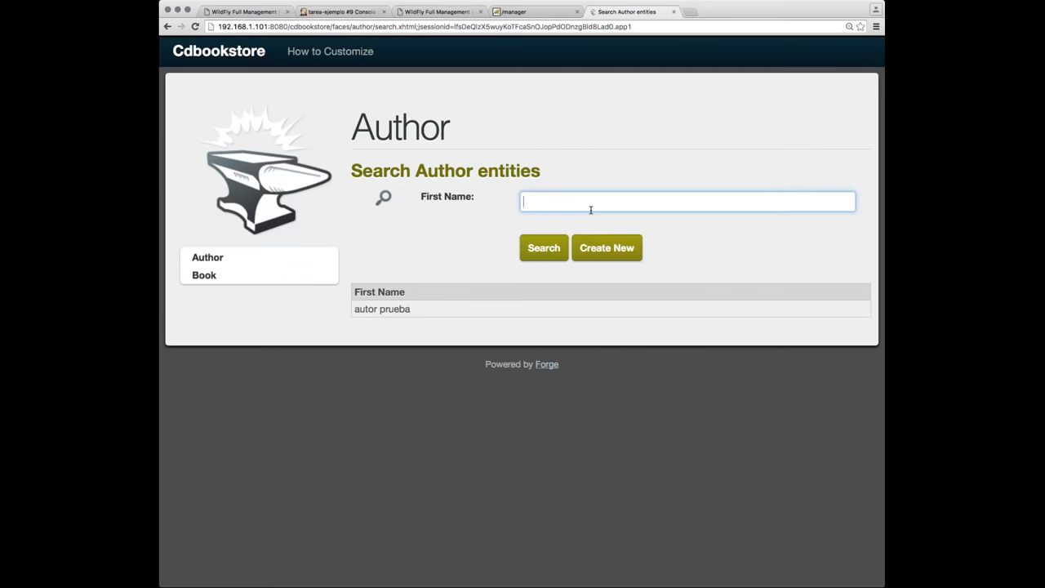
text(prueba)
click(590, 247)
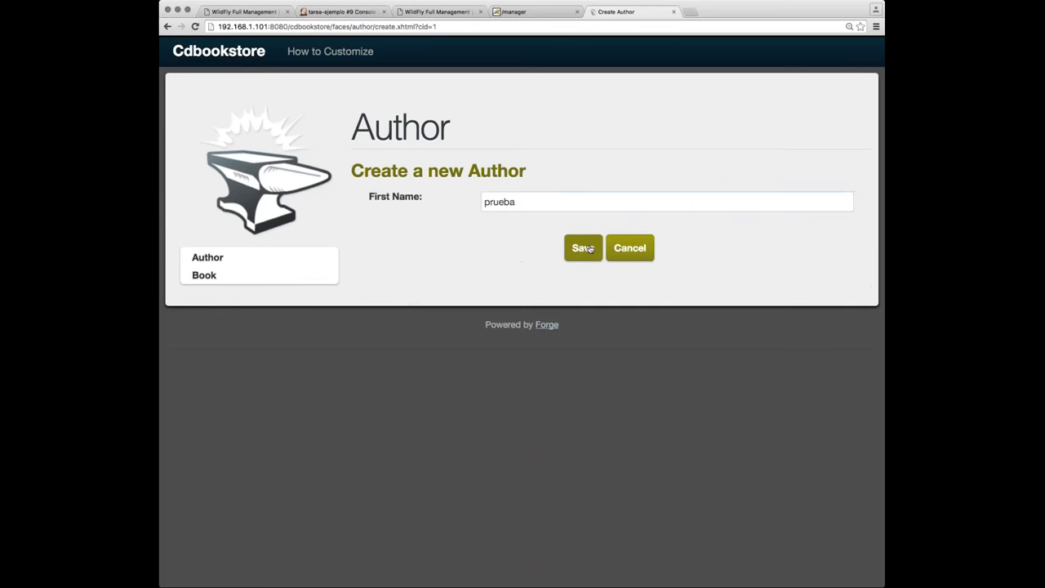